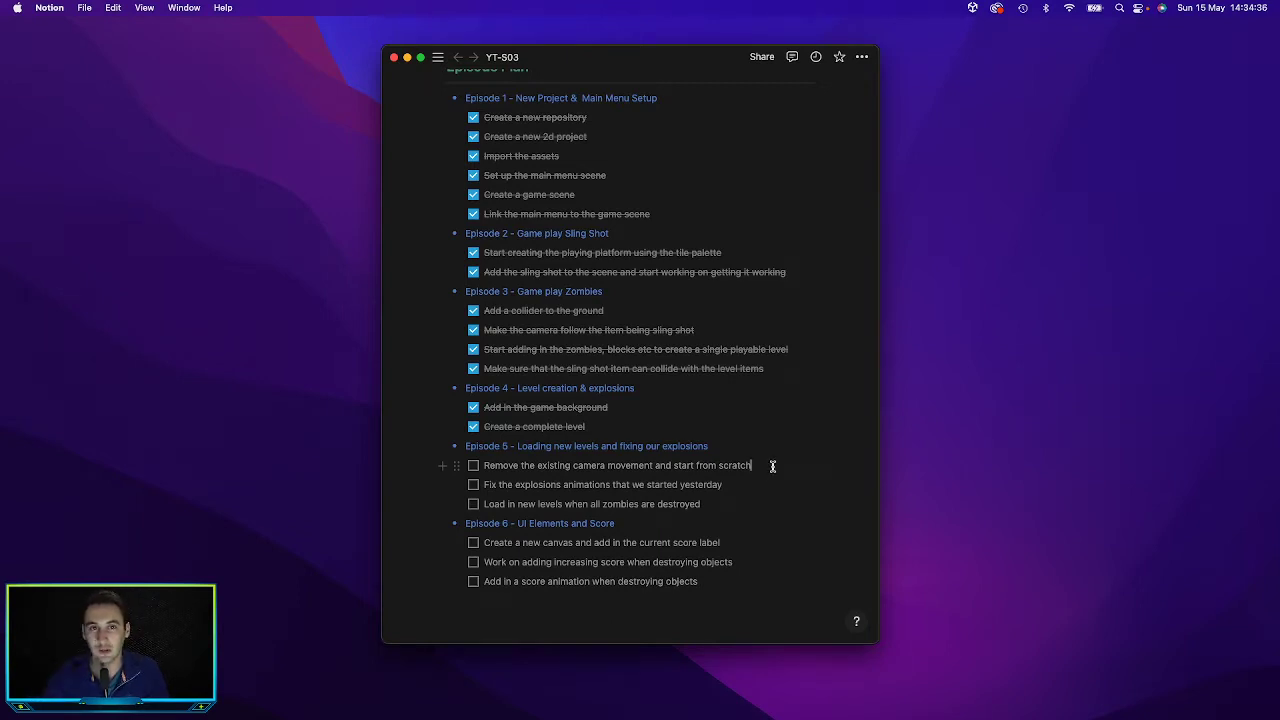
# Delete the to-do item "Remove the existing camera movement and start from scratch" from the Episode 5 list
pyautogui.scroll(-1, 774, 466)
pyautogui.moveTo(766, 458); pyautogui.dragTo(478, 465)
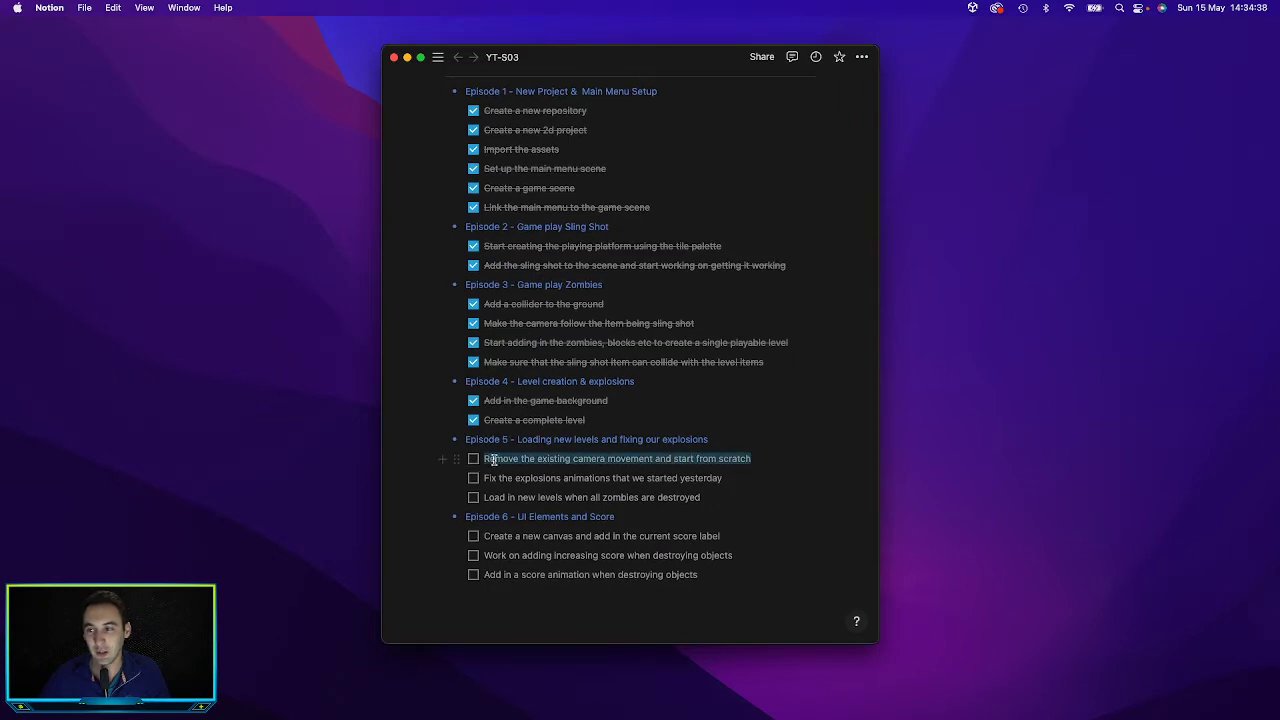
pyautogui.press('BackSpace')
pyautogui.press('BackSpace')
pyautogui.press('BackSpace')
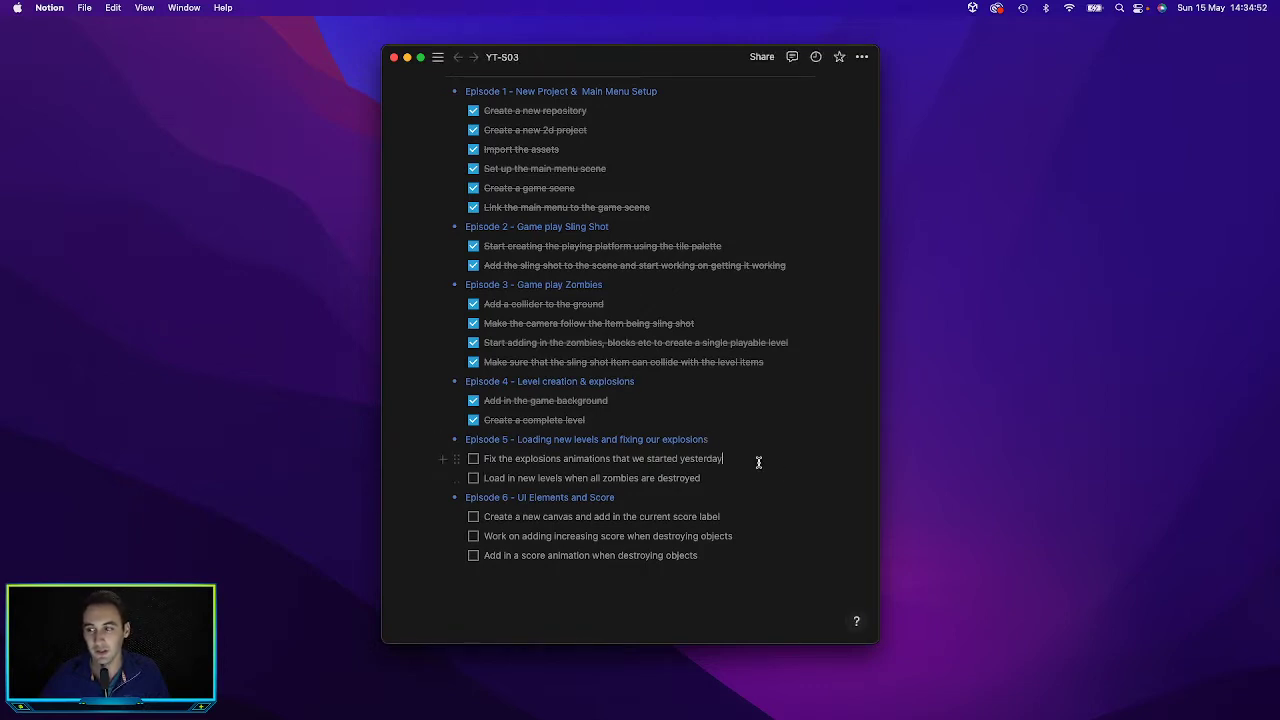
# Switch to Unity and playtest GameScene by launching the skull from the slingshot at the level, ending play mode after the shot
pyautogui.hotkey('ctrl', 'Right')
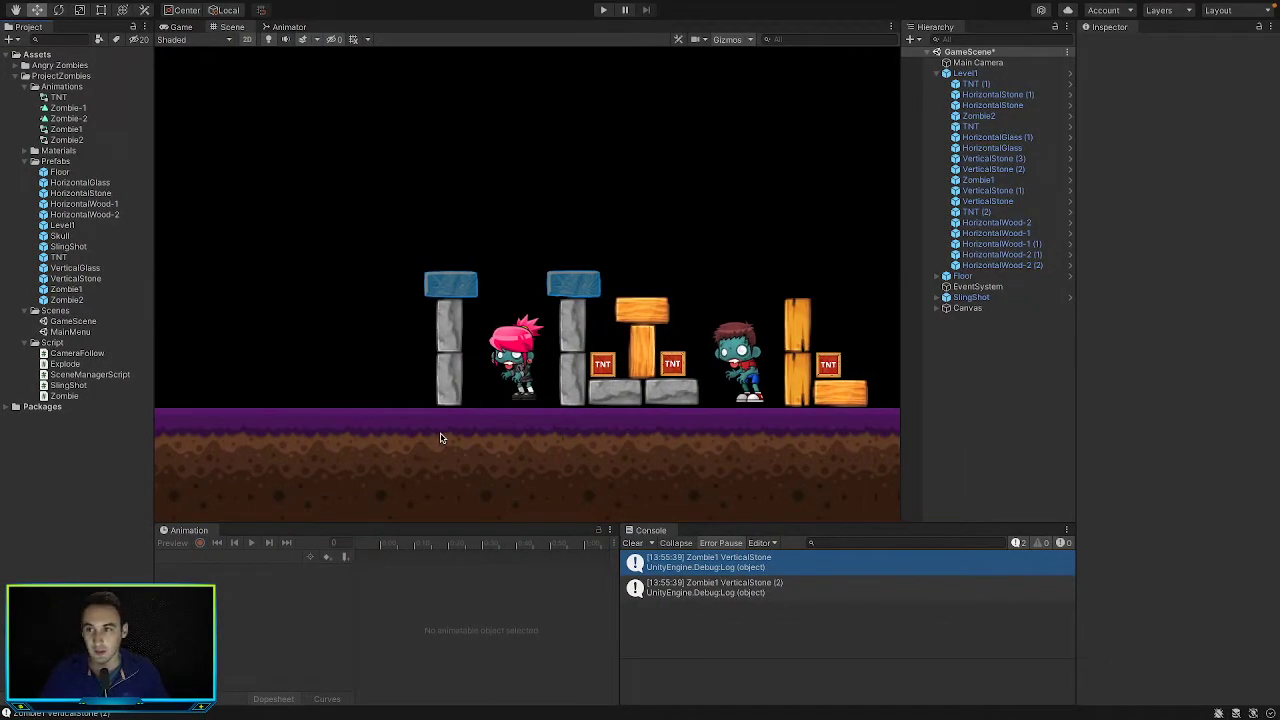
pyautogui.click(603, 9)
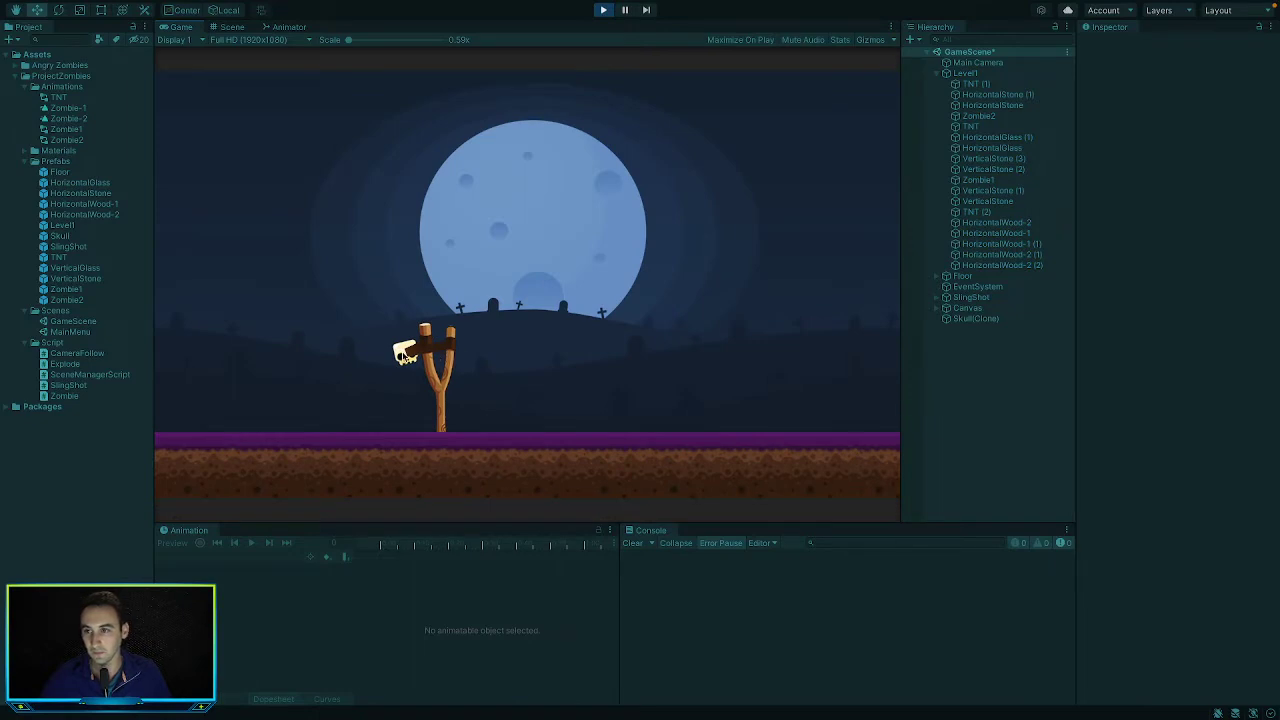
pyautogui.moveTo(405, 354); pyautogui.dragTo(61, 421)
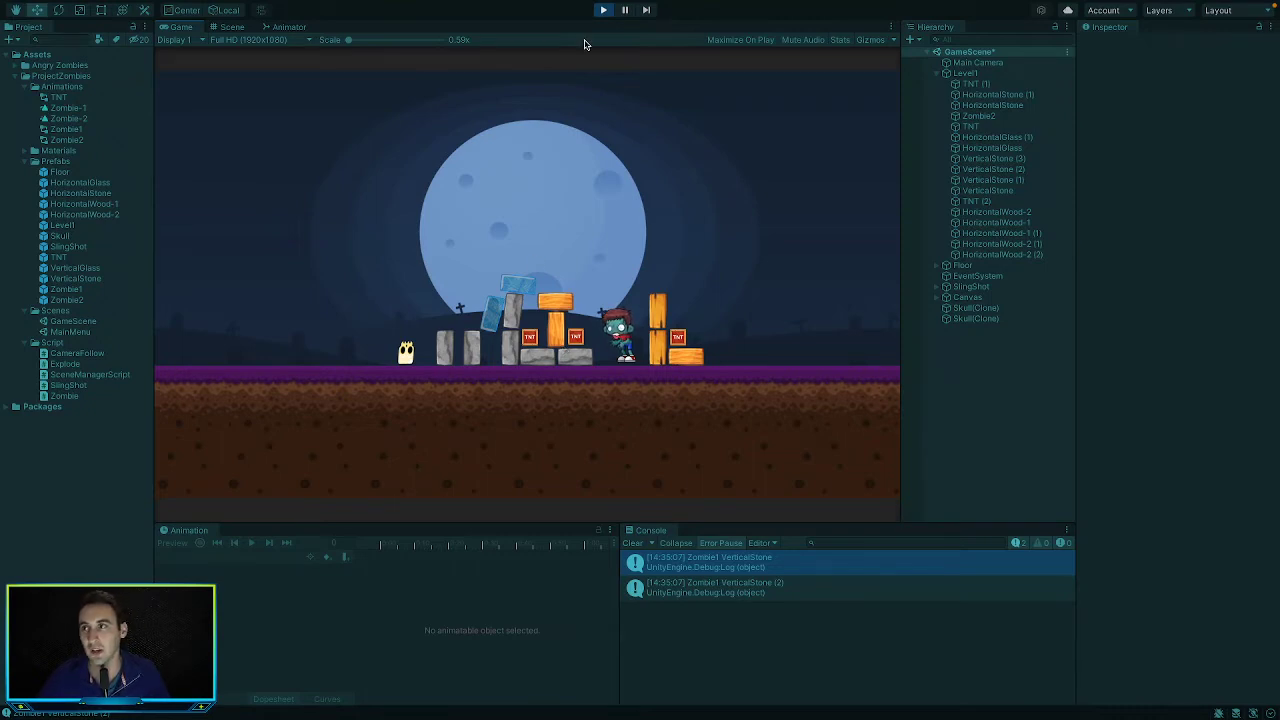
pyautogui.click(601, 10)
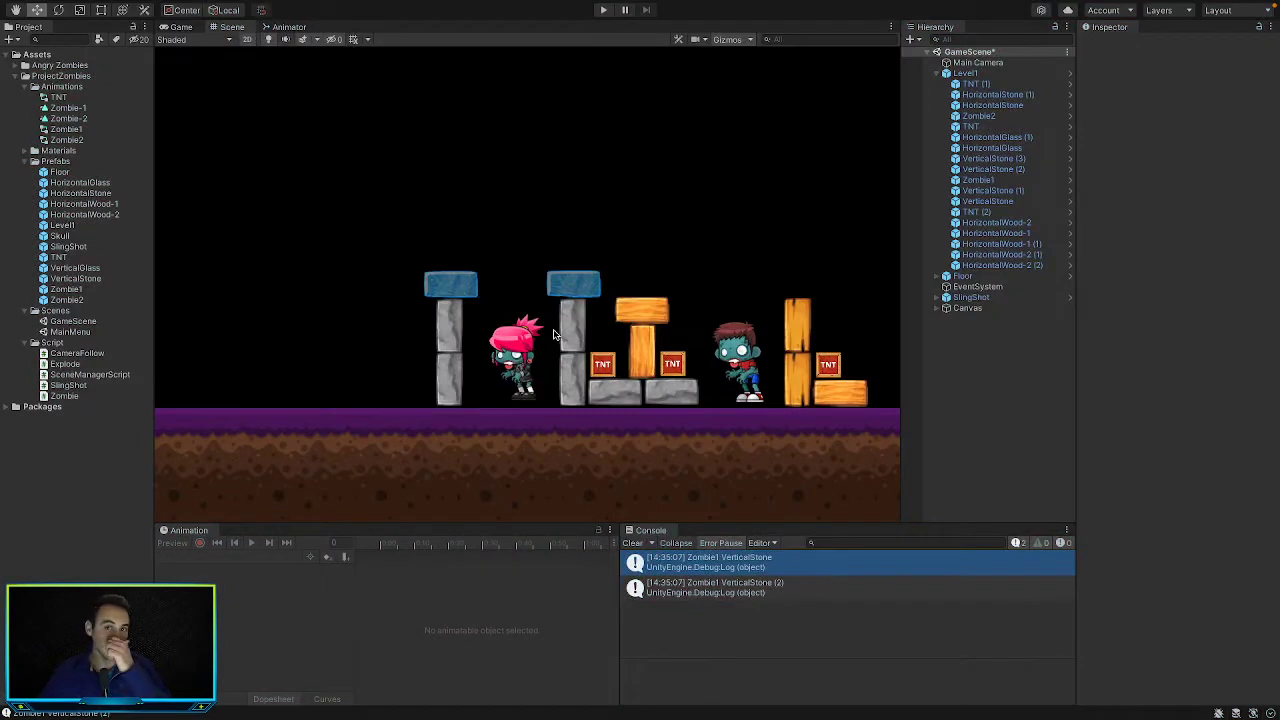
# Delete the TNT animator controller from the ProjectZombies Animations folder
pyautogui.click(58, 96)
pyautogui.rightClick(60, 91)
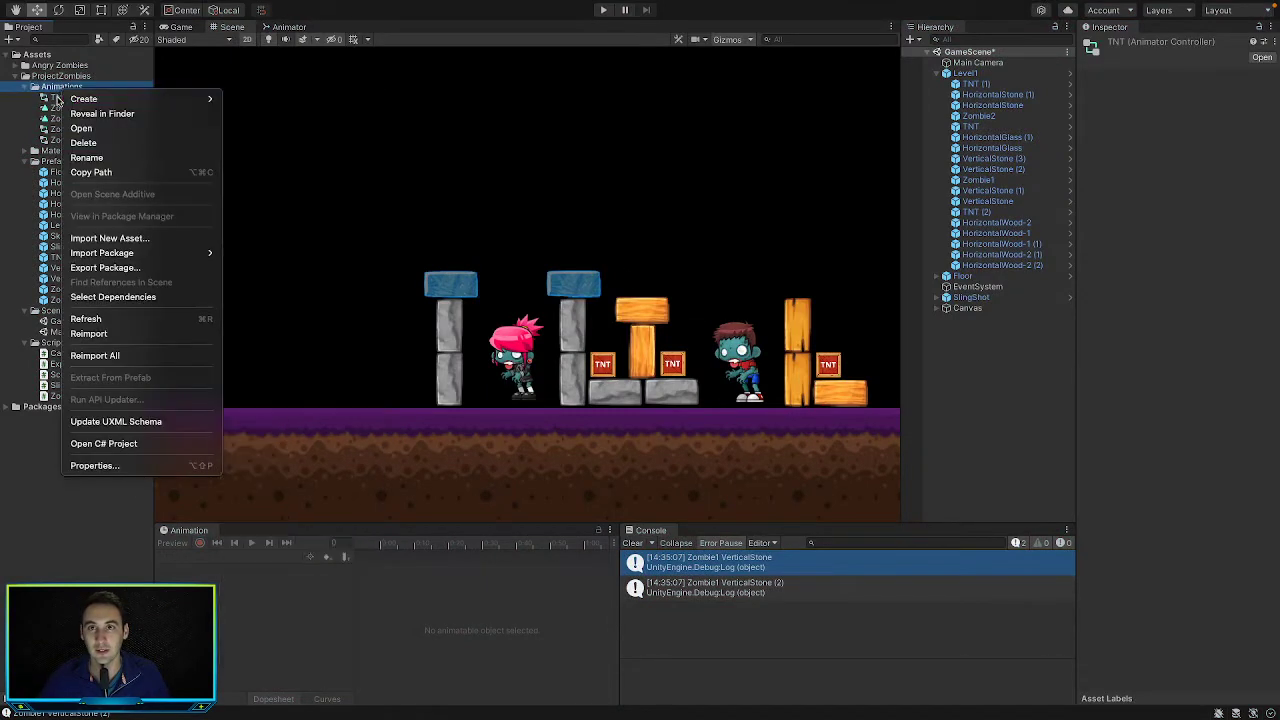
pyautogui.click(58, 97)
pyautogui.rightClick(60, 98)
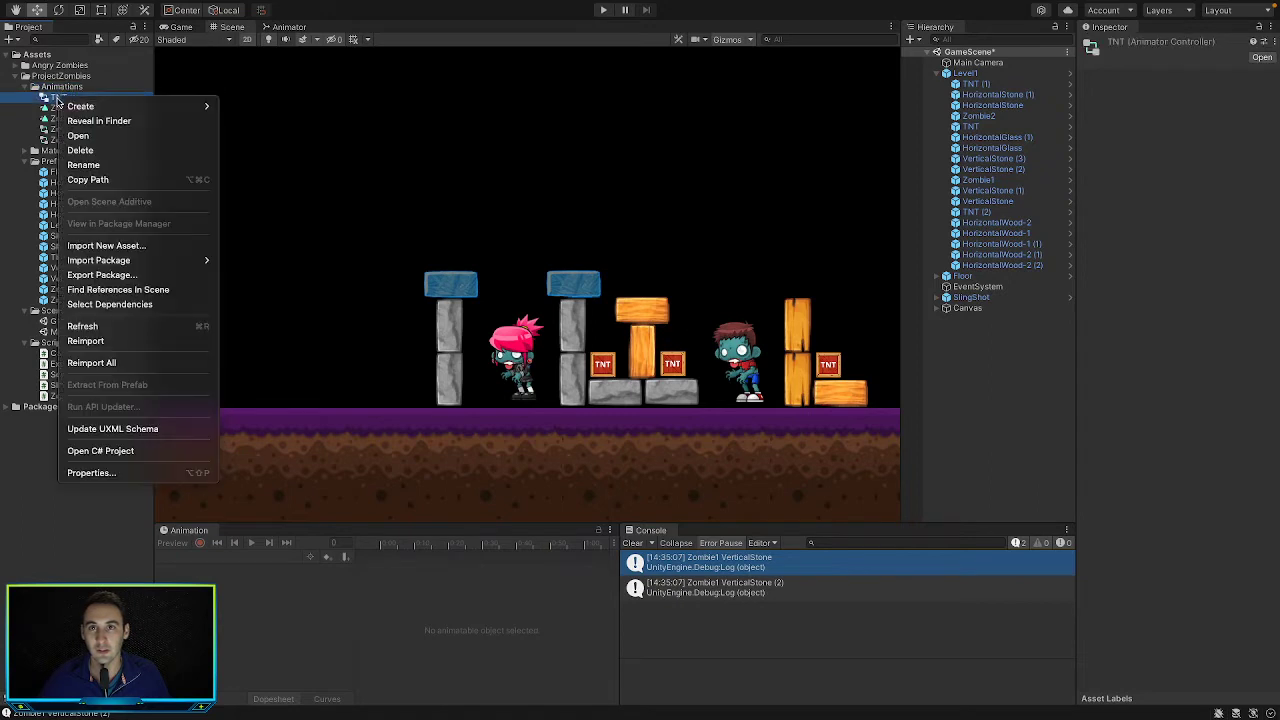
pyautogui.click(126, 150)
pyautogui.click(675, 285)
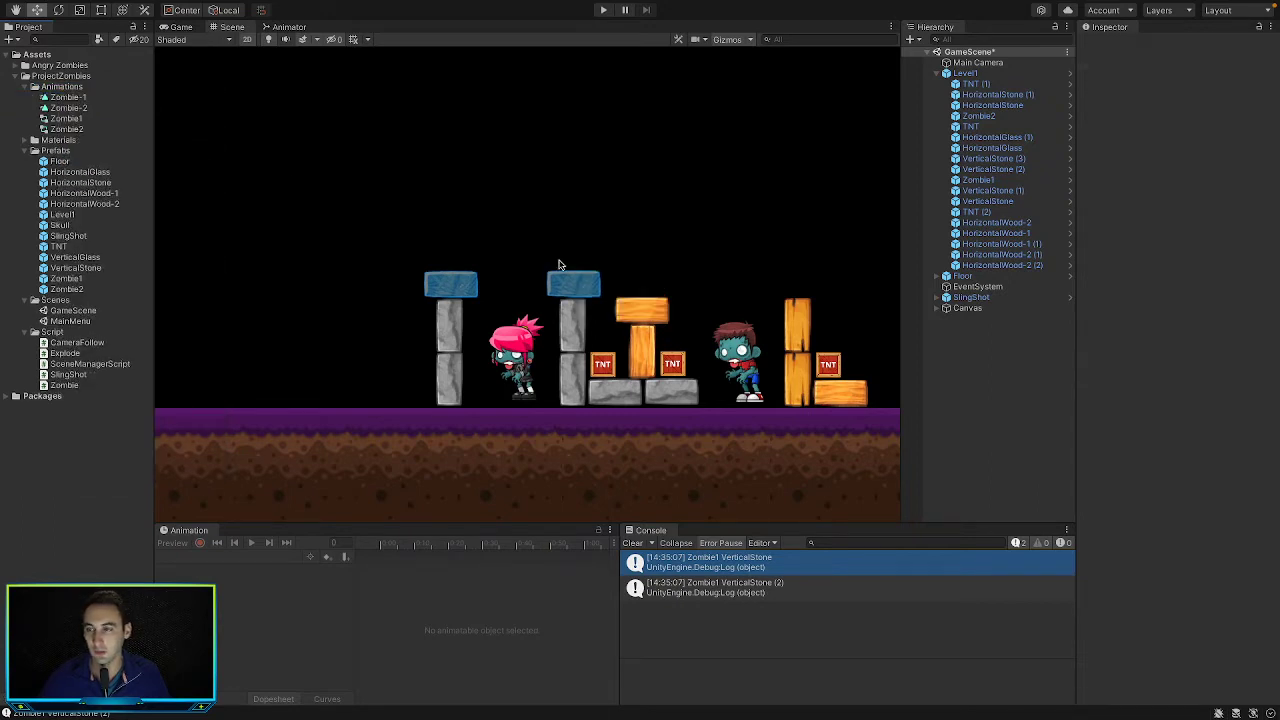
# Open the TNT prefab from the ProjectZombies Prefabs folder for editing and select its root object
pyautogui.doubleClick(62, 246)
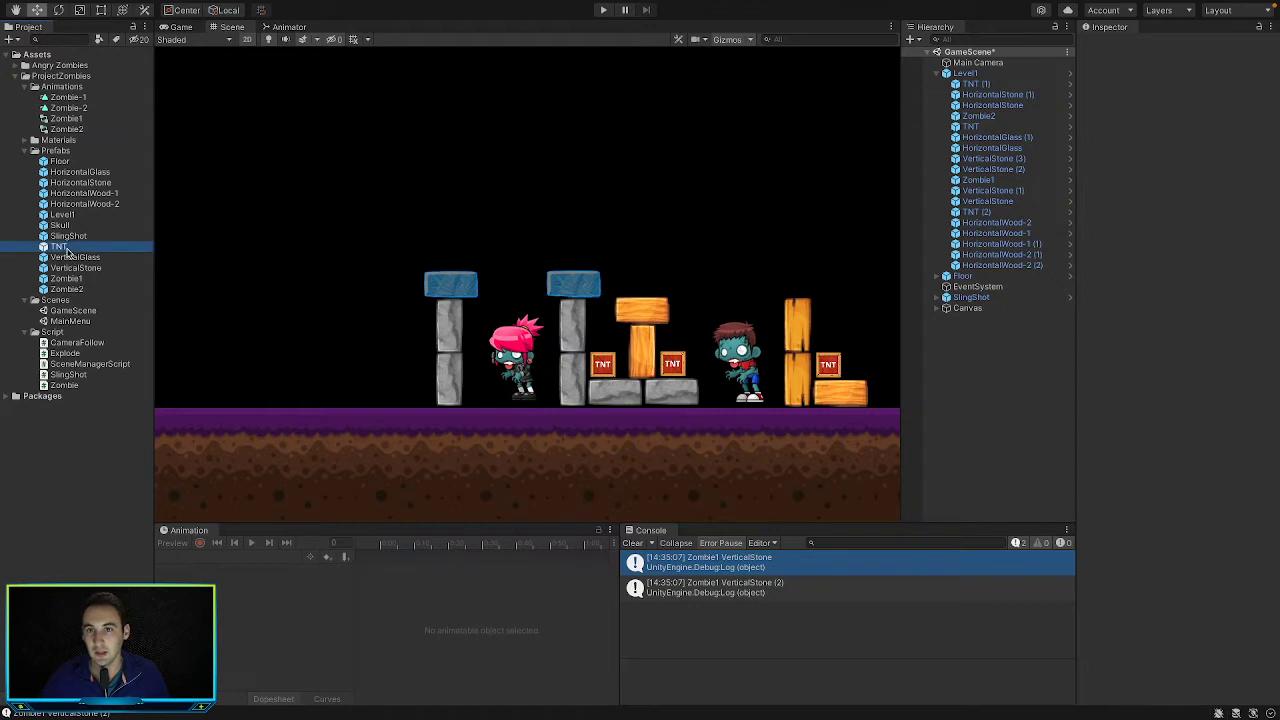
pyautogui.click(967, 153)
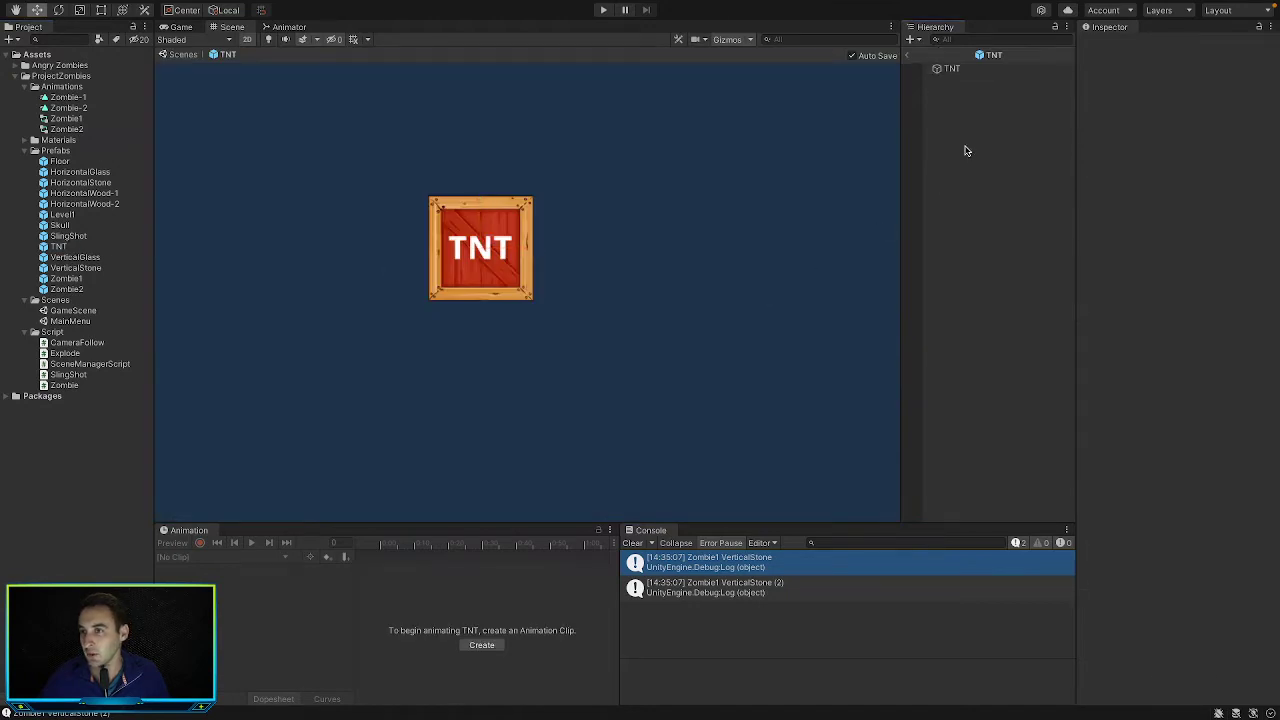
pyautogui.click(953, 74)
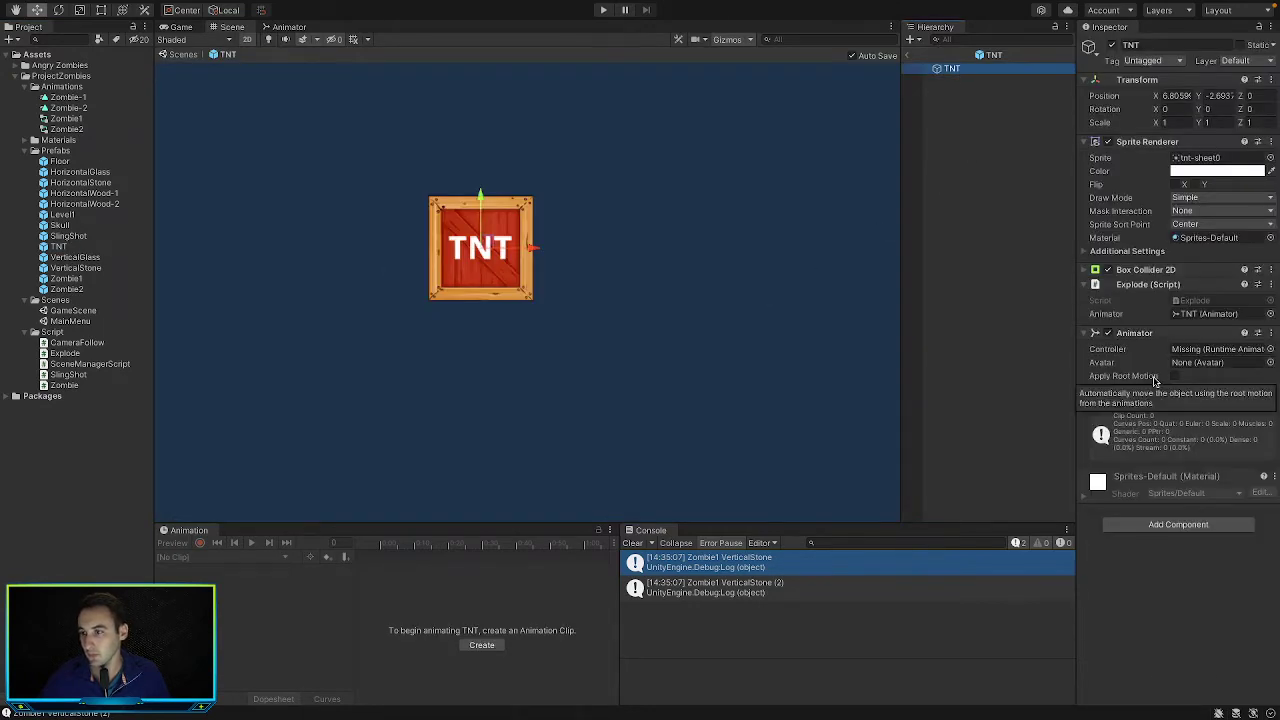
# Create an animation clip named Explosion for the TNT object and save it in the Animations folder
pyautogui.click(488, 648)
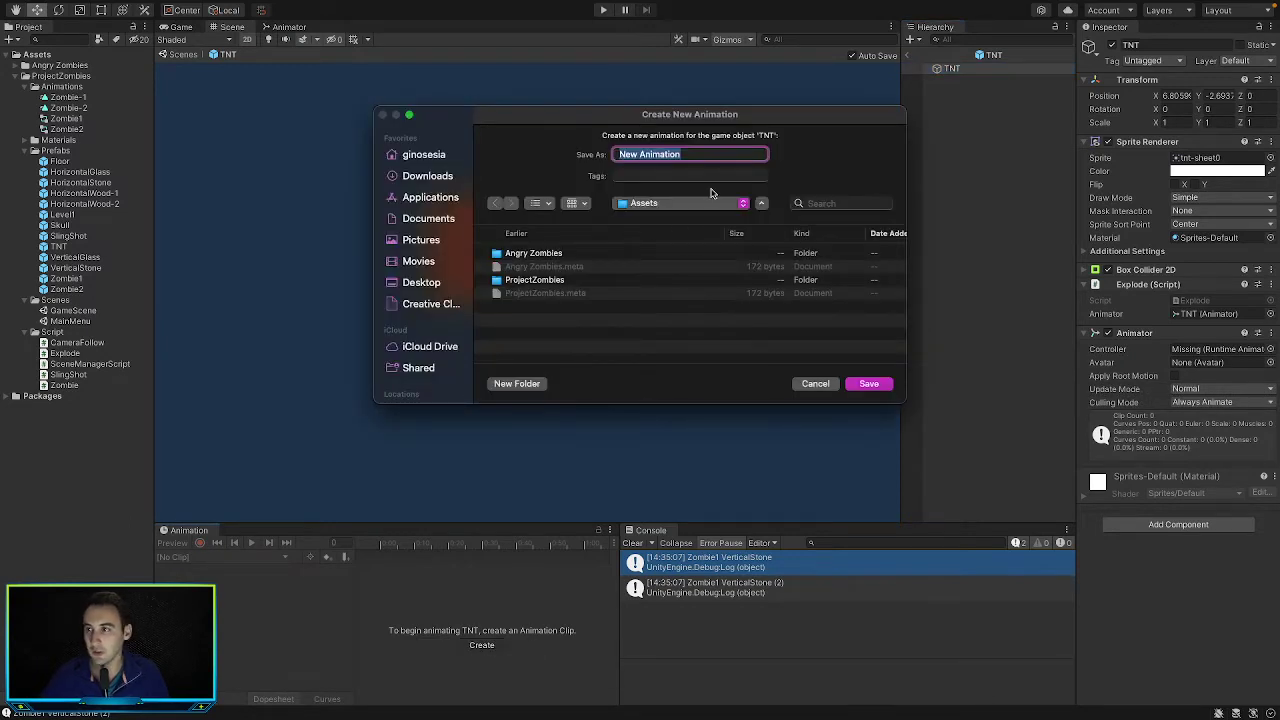
pyautogui.write('Explosion')
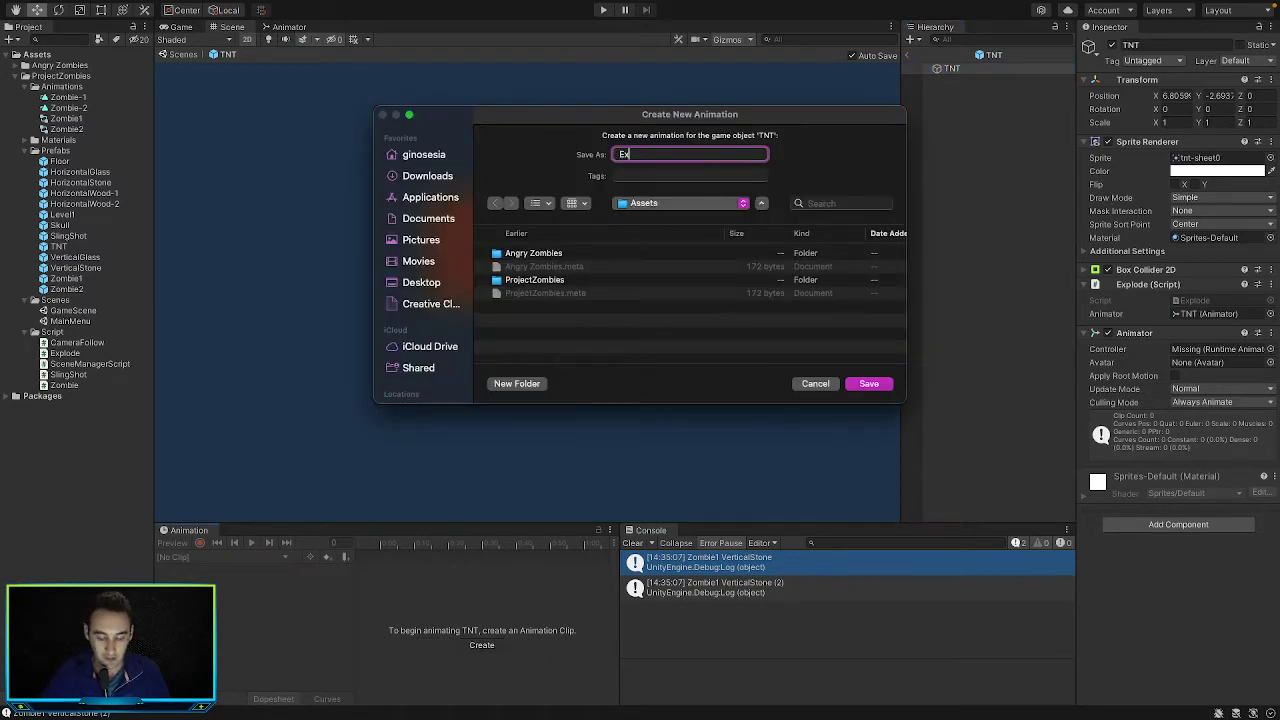
pyautogui.click(692, 203)
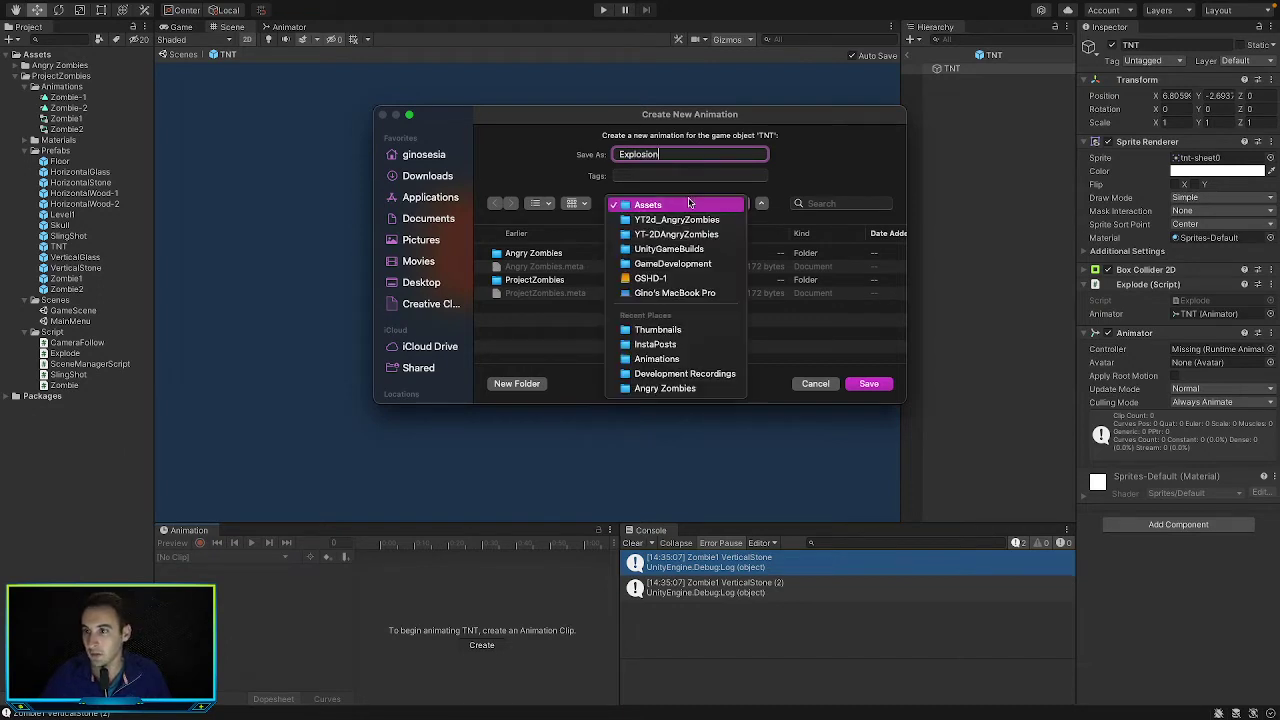
pyautogui.click(683, 359)
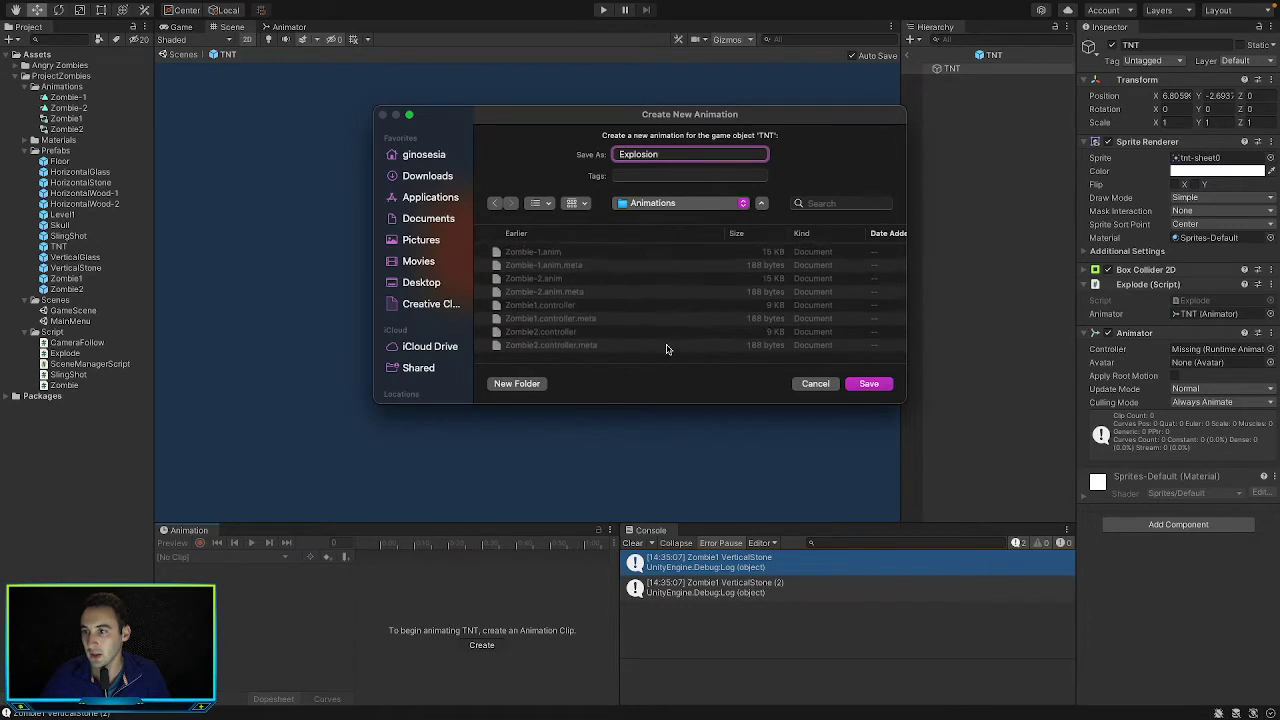
pyautogui.click(700, 204)
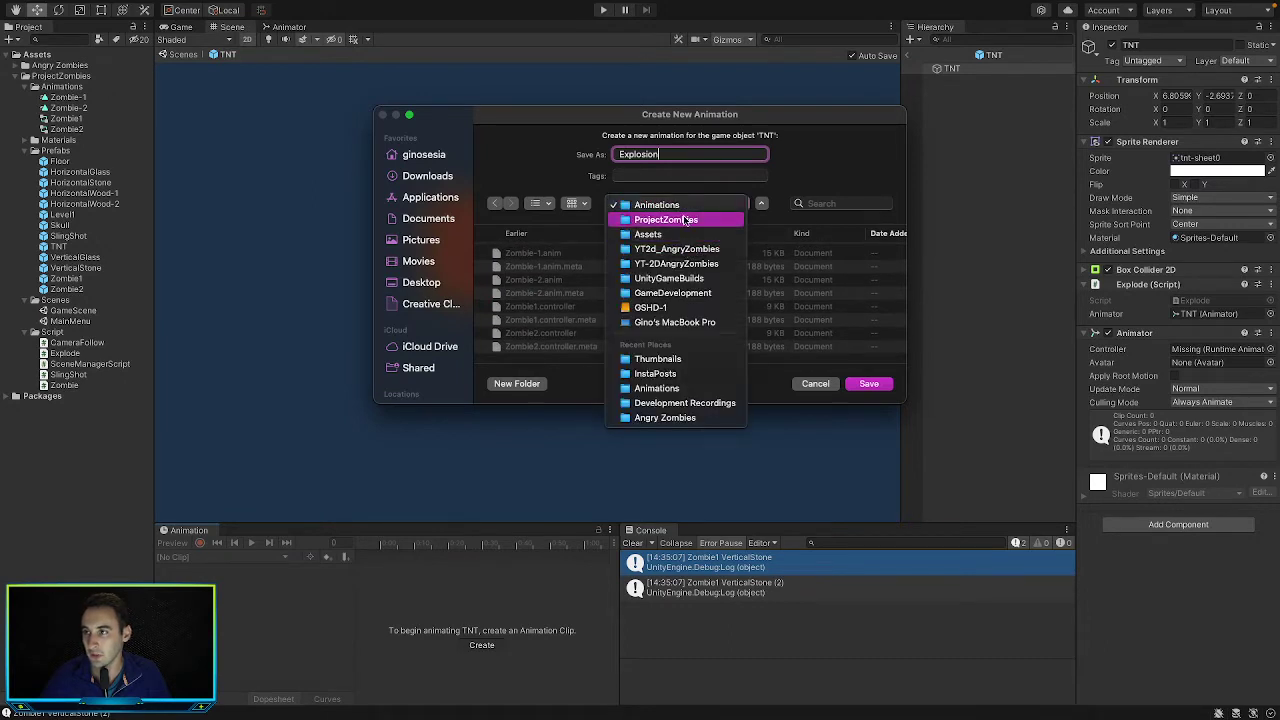
pyautogui.press('Escape')
pyautogui.click(553, 256)
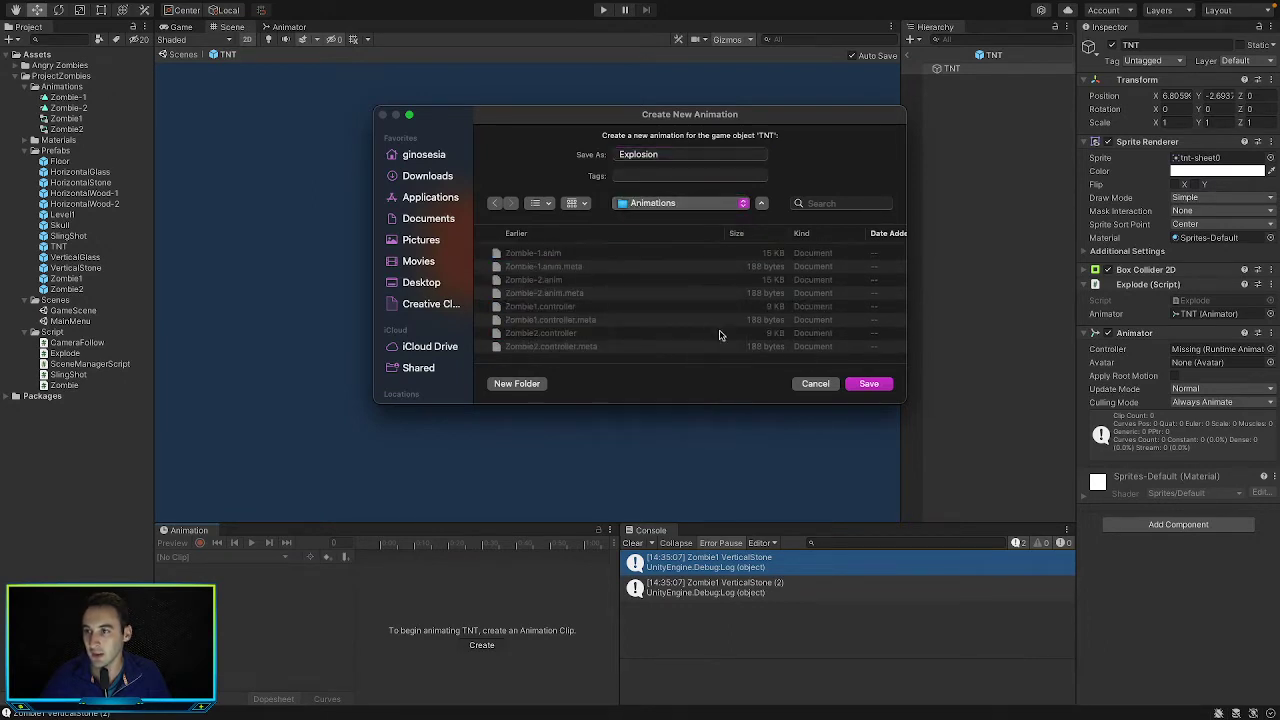
pyautogui.click(692, 156)
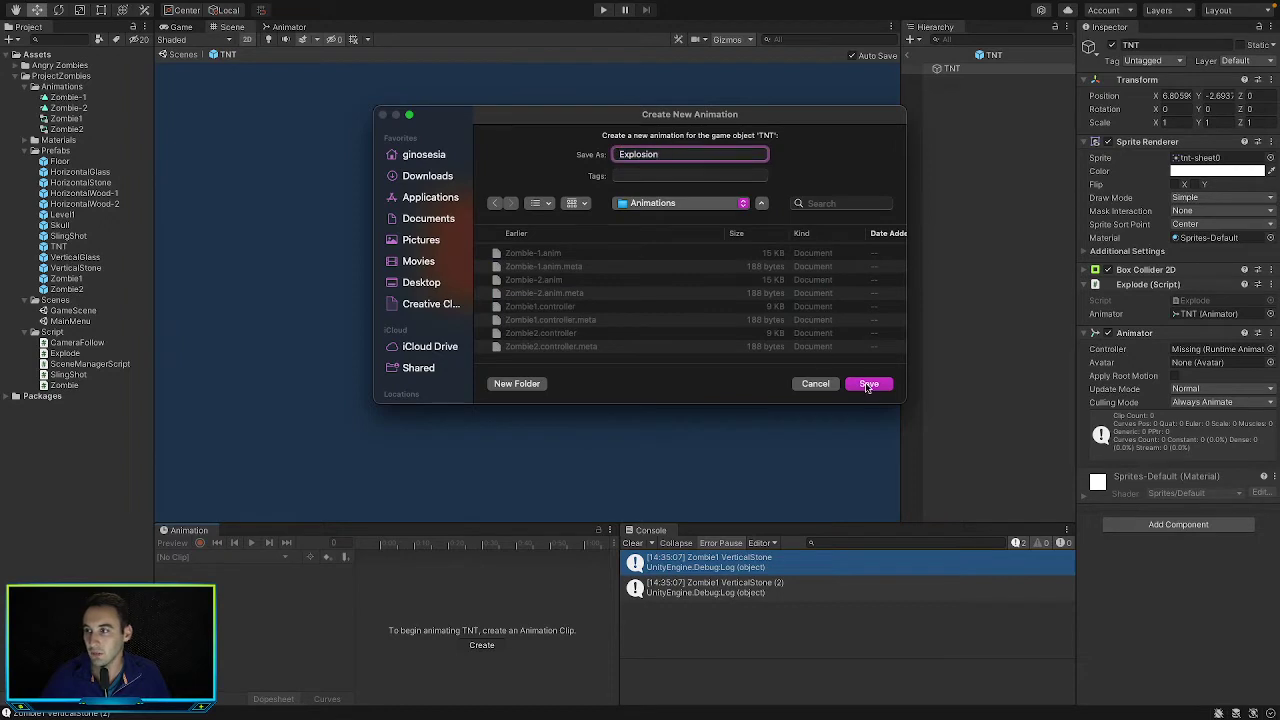
pyautogui.click(868, 384)
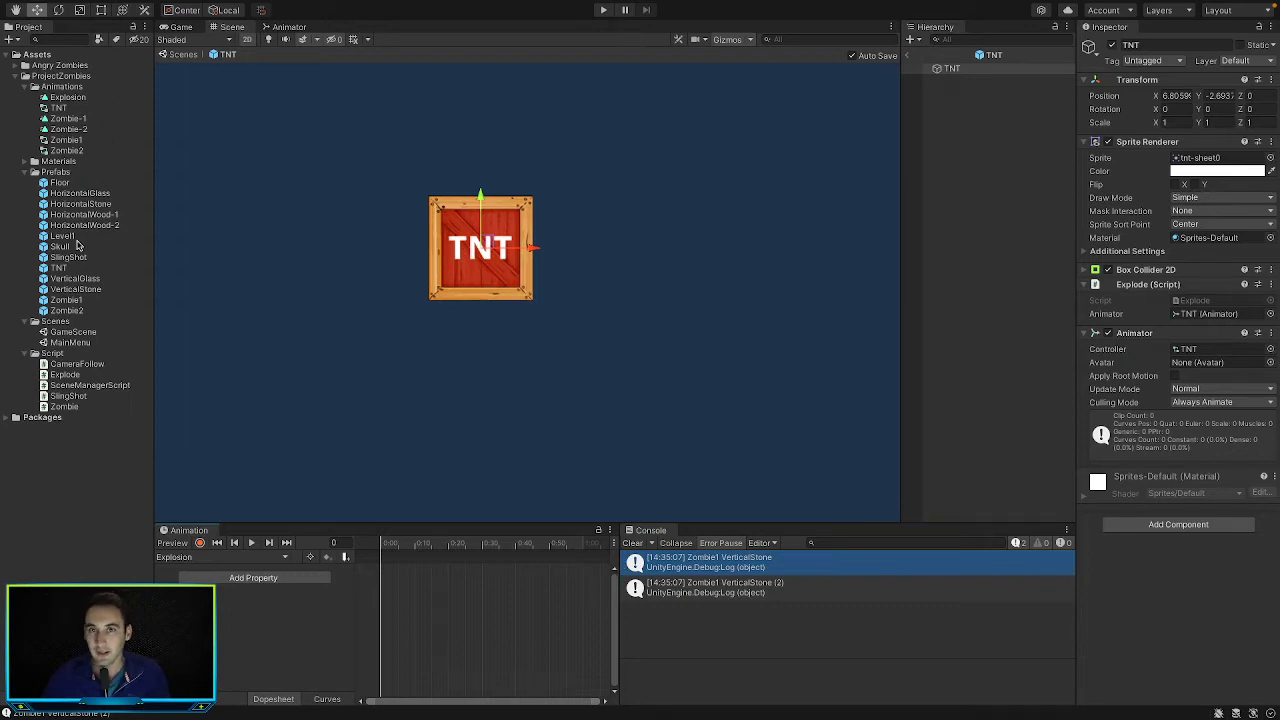
# Add all the explosion-sheet0 sprites, from explosion-sheet0_0 to explosion-sheet0_57, as keyframes in the Explosion clip
pyautogui.click(15, 77)
pyautogui.click(15, 65)
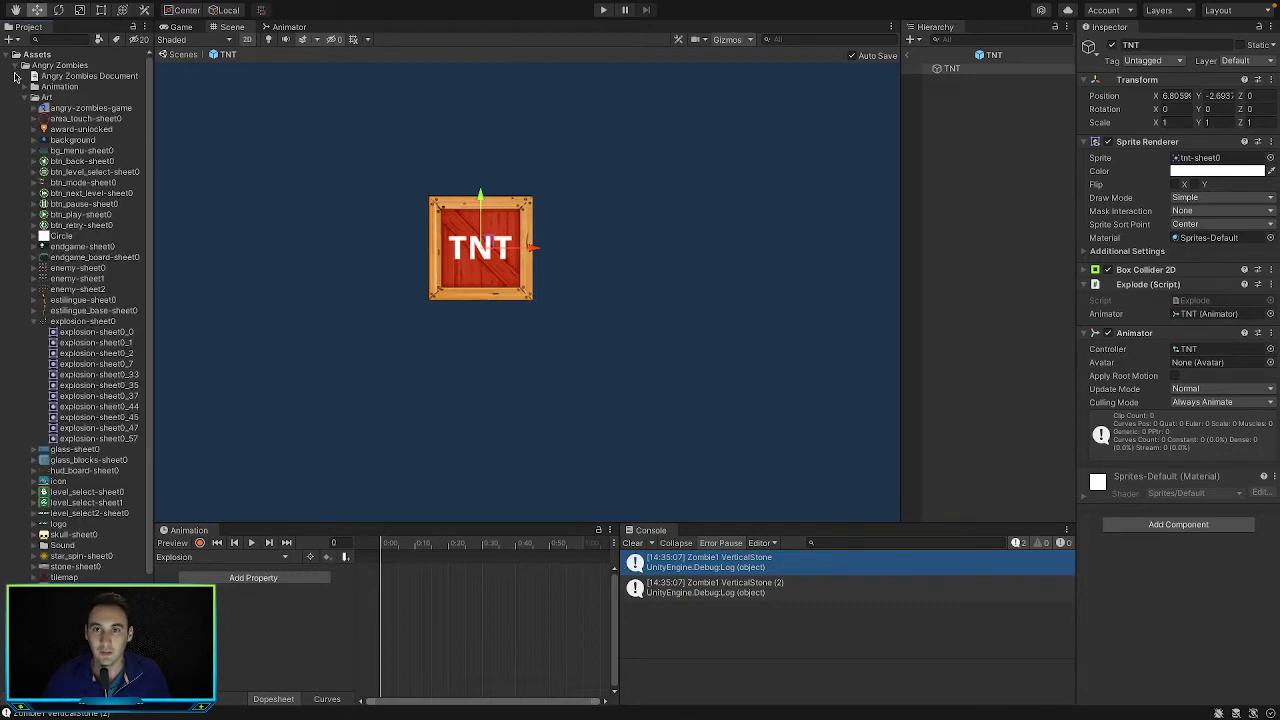
pyautogui.click(93, 332)
pyautogui.keyDown('shift'); pyautogui.click(113, 440); pyautogui.keyUp('shift')
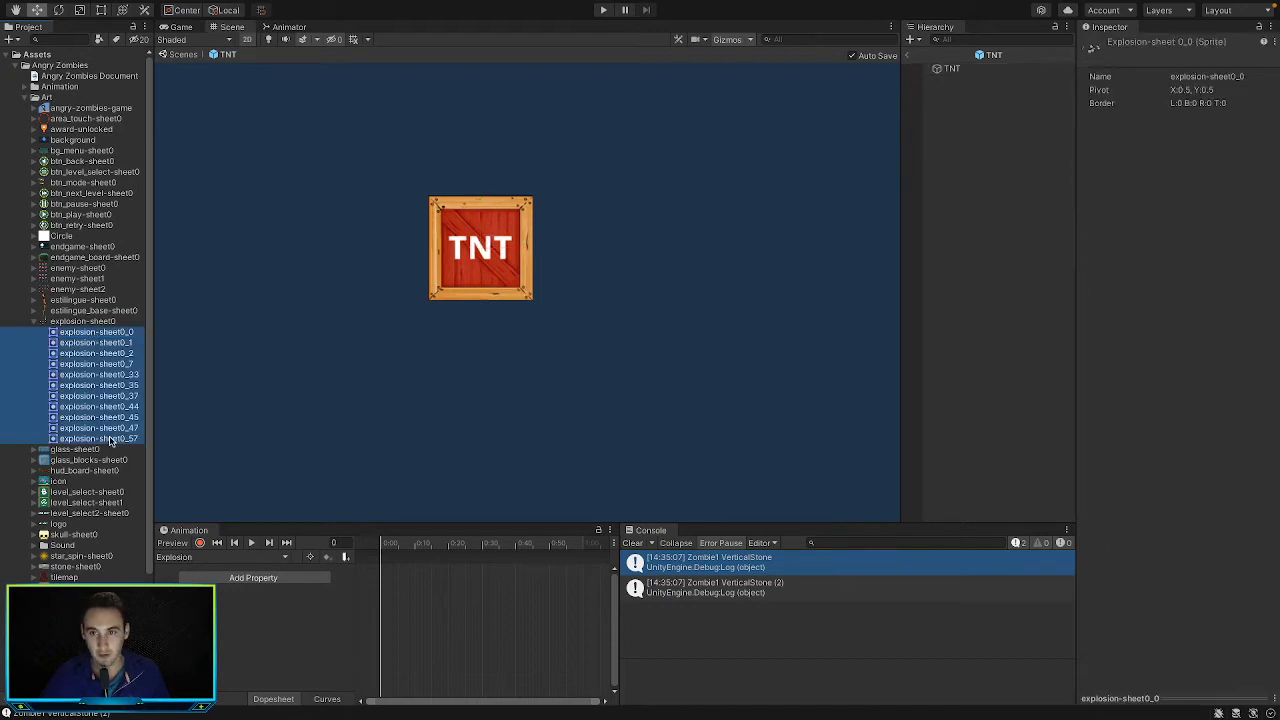
pyautogui.moveTo(64, 334); pyautogui.dragTo(489, 581)
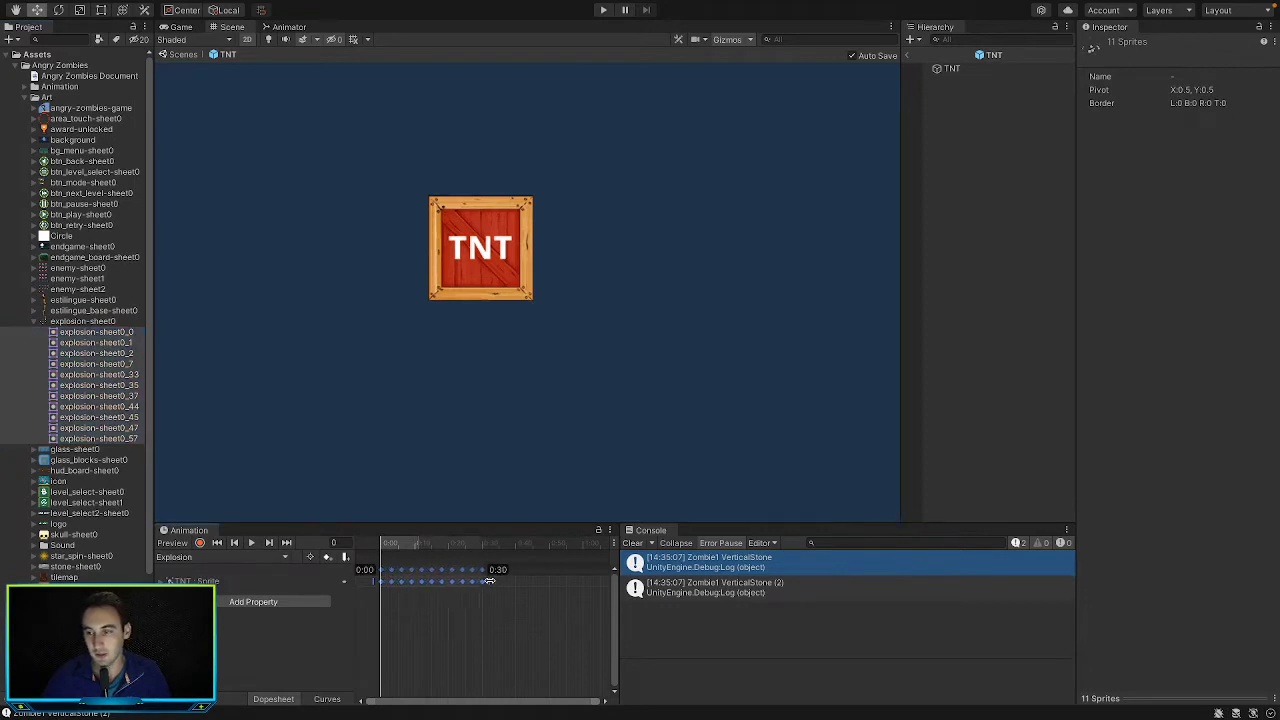
# Preview the Explosion animation and slow it down by stretching its keyframes to end at about 0:40
pyautogui.click(251, 543)
pyautogui.click(251, 543)
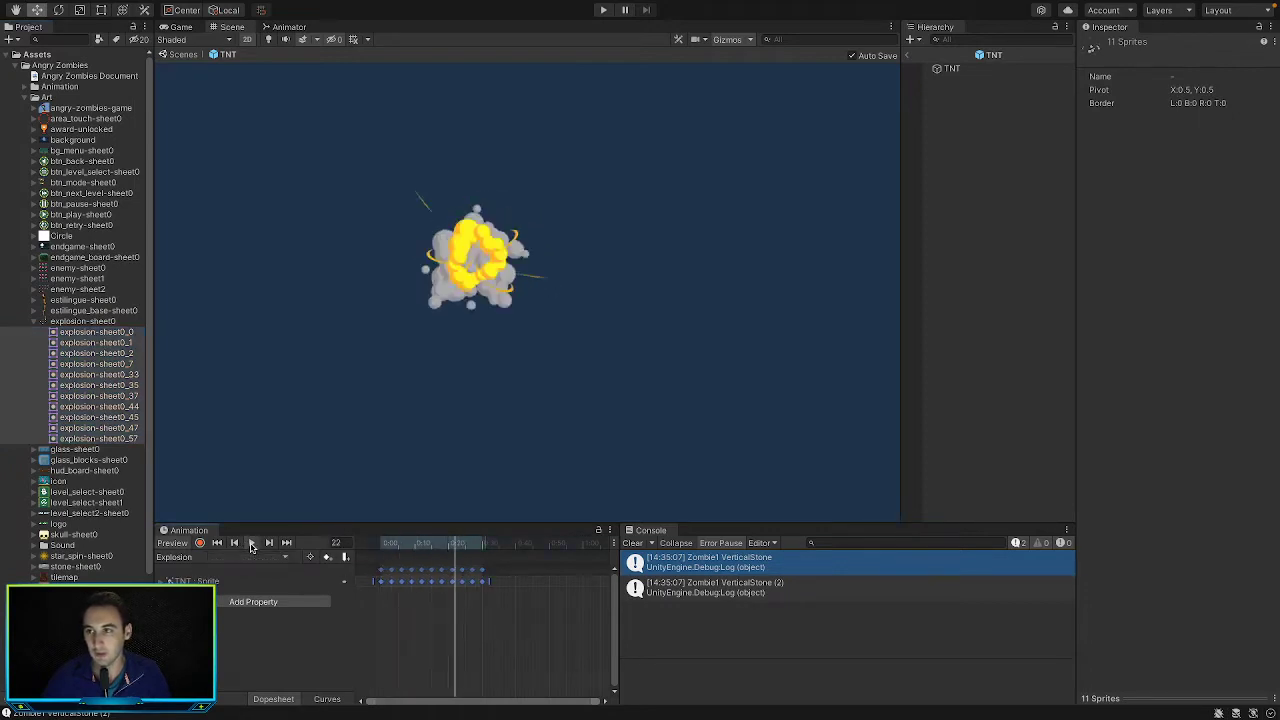
pyautogui.moveTo(489, 581); pyautogui.dragTo(590, 587)
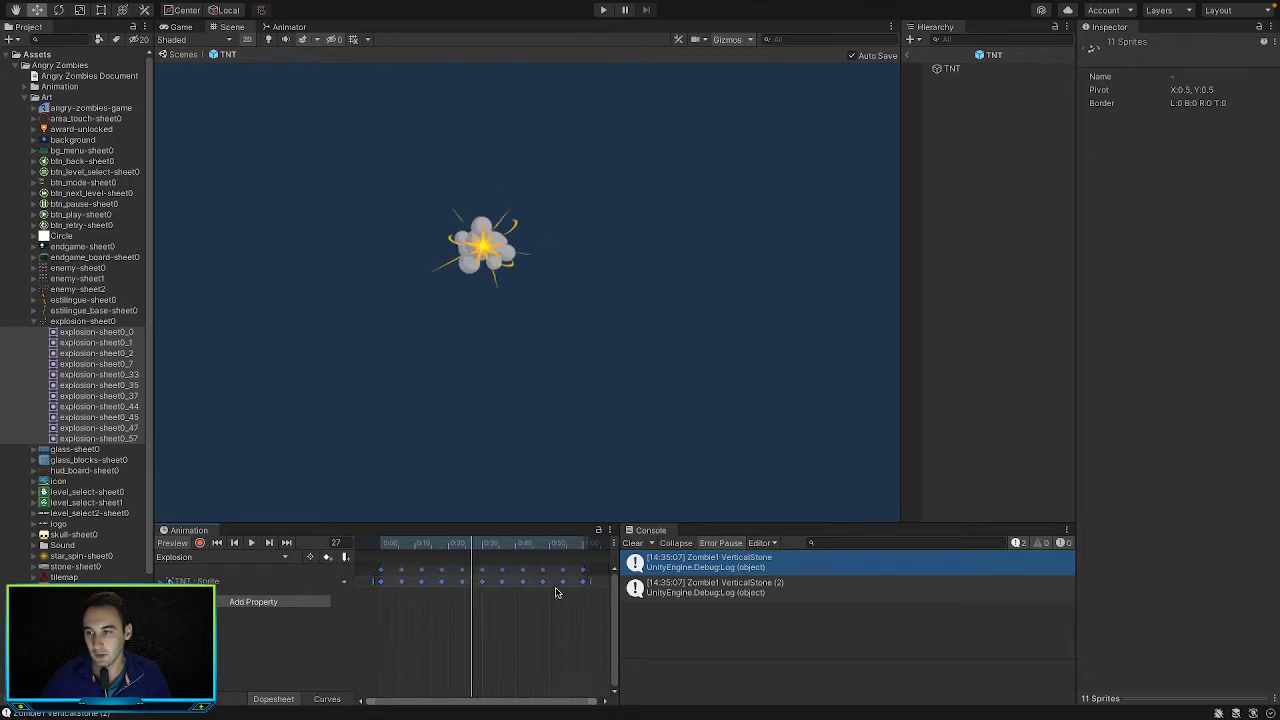
pyautogui.click(249, 543)
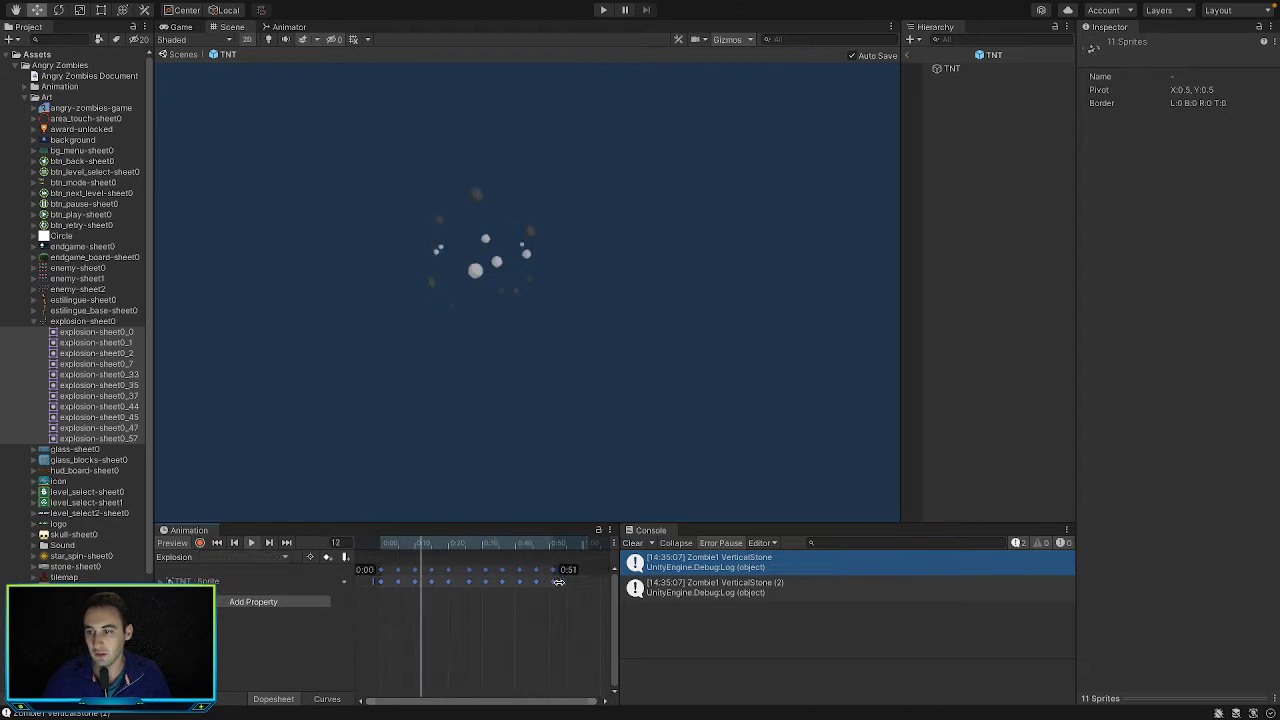
pyautogui.moveTo(588, 581); pyautogui.dragTo(528, 582)
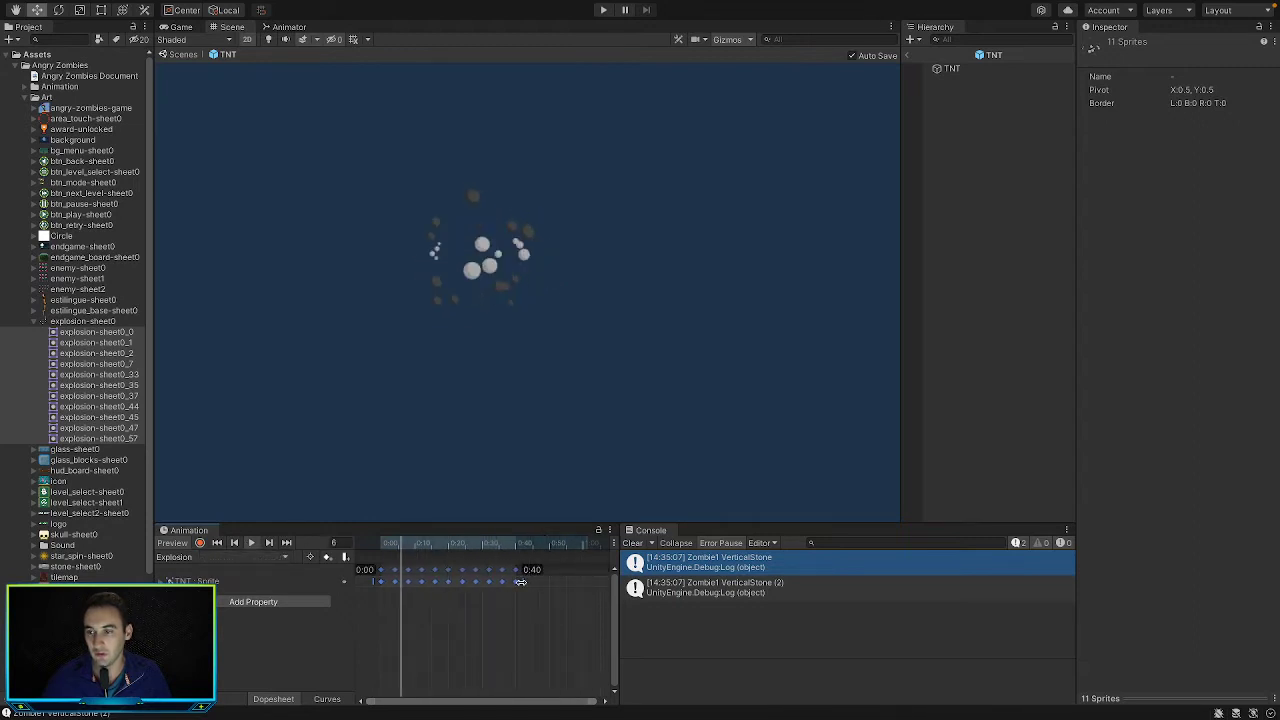
pyautogui.click(251, 543)
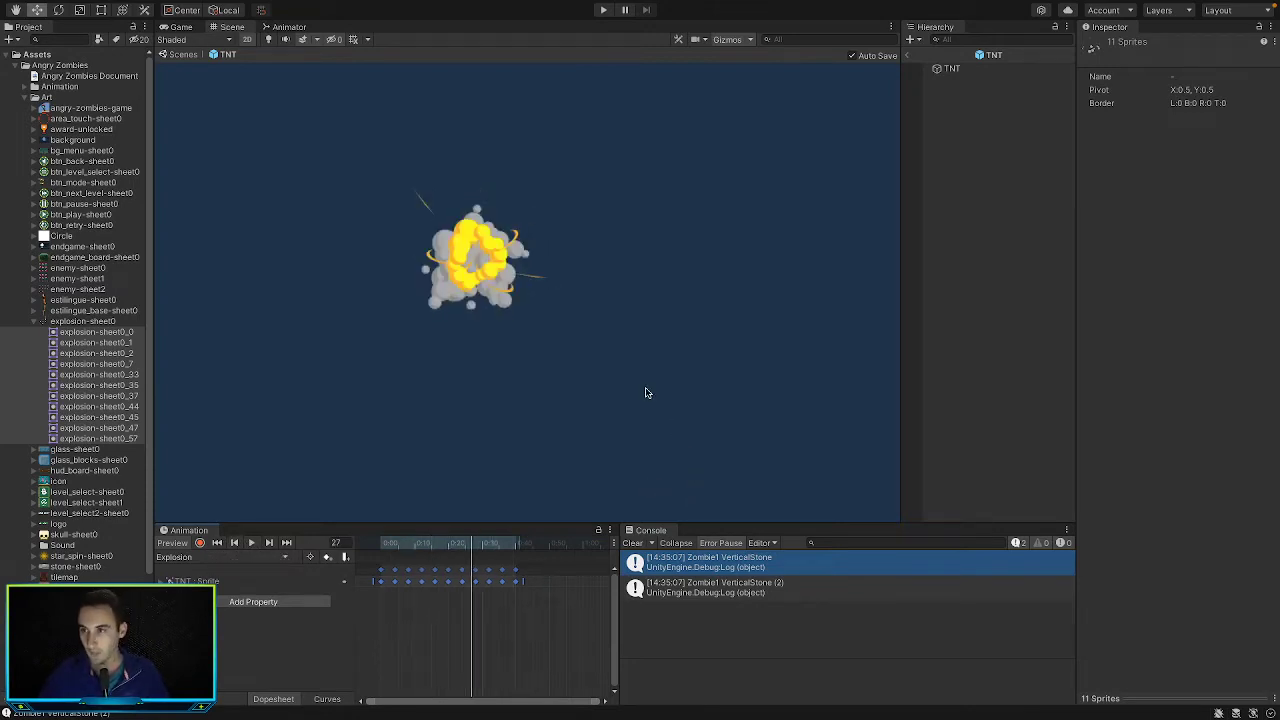
# Return to GameScene and check the Animator graph and component settings of the TNT and TNT (2) objects in Level1
pyautogui.click(908, 55)
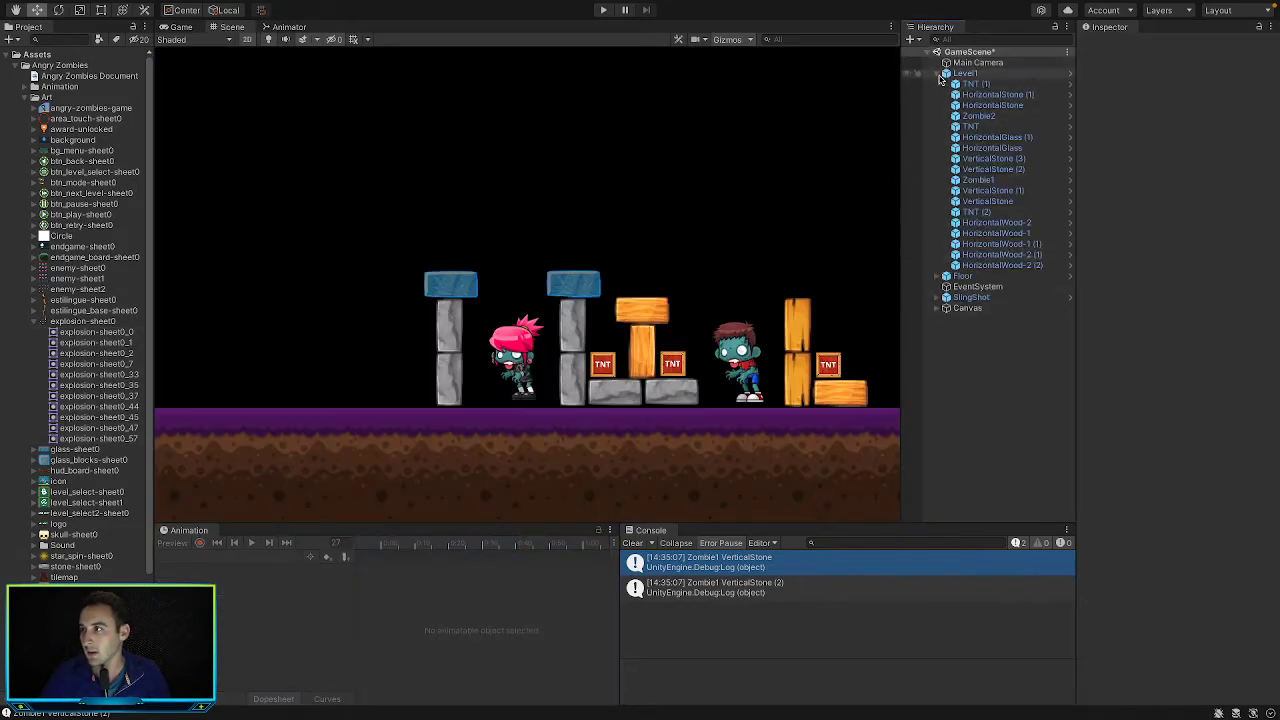
pyautogui.click(982, 127)
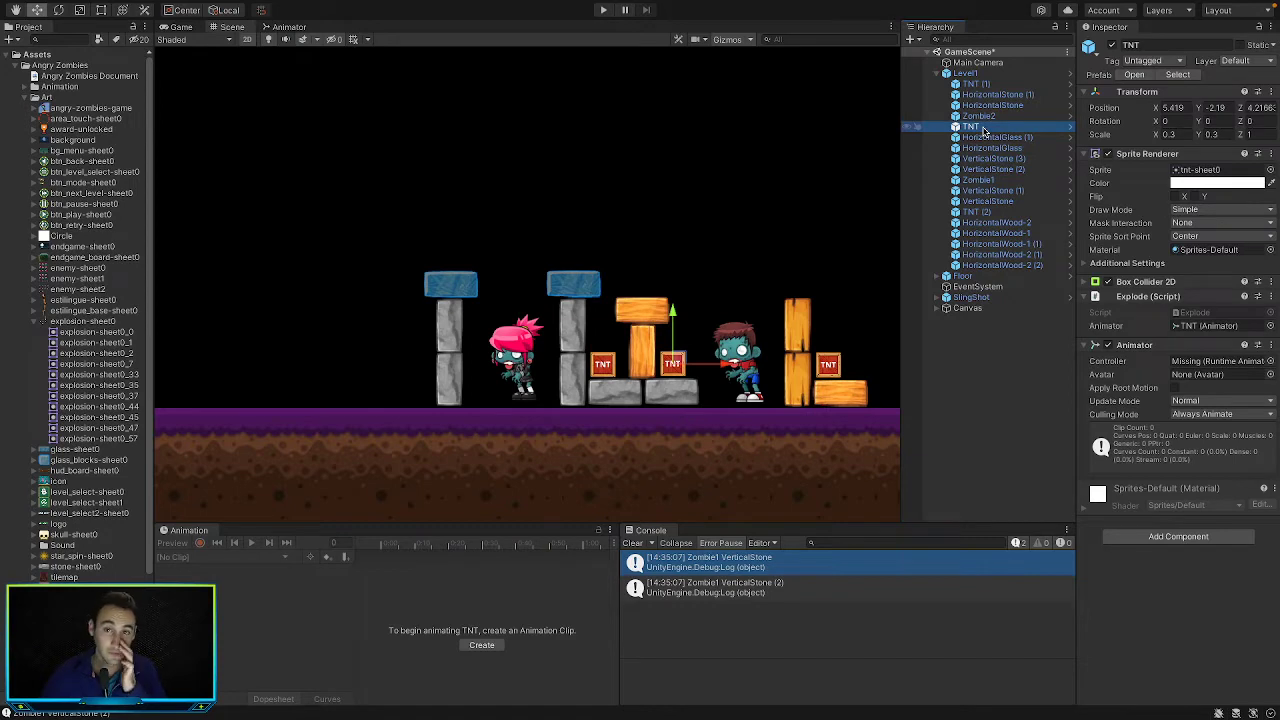
pyautogui.click(277, 26)
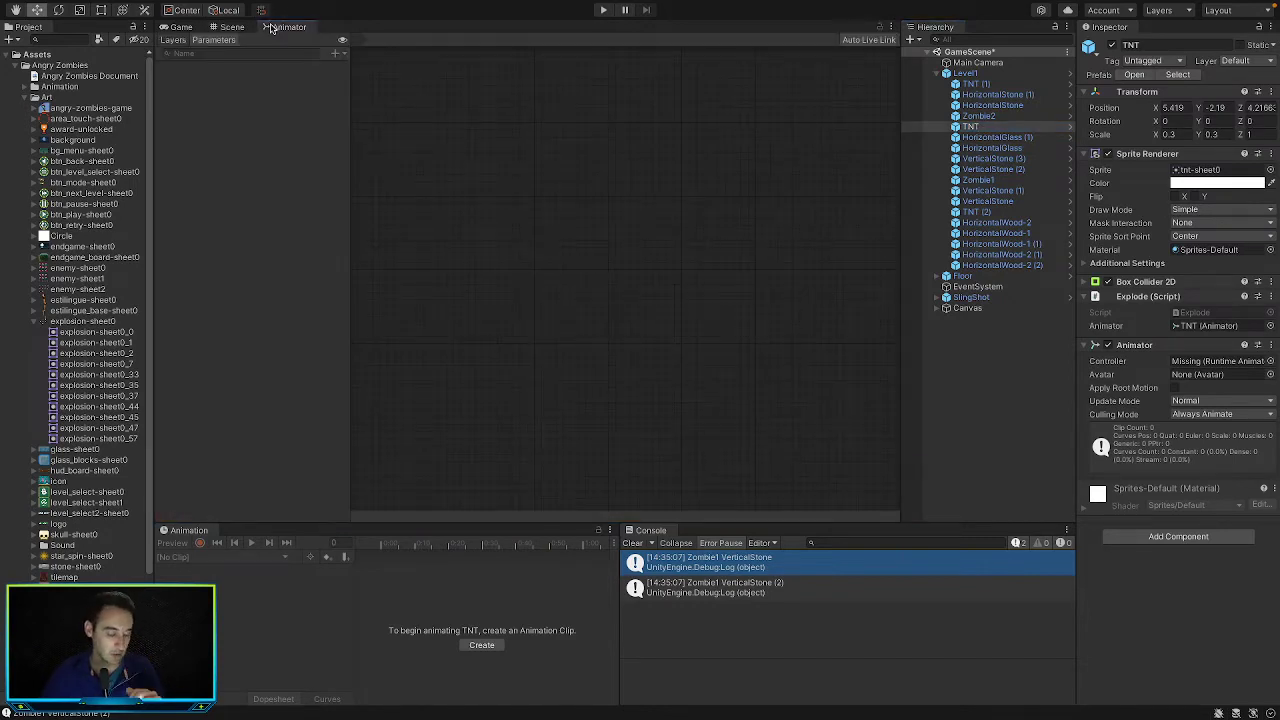
pyautogui.click(377, 134)
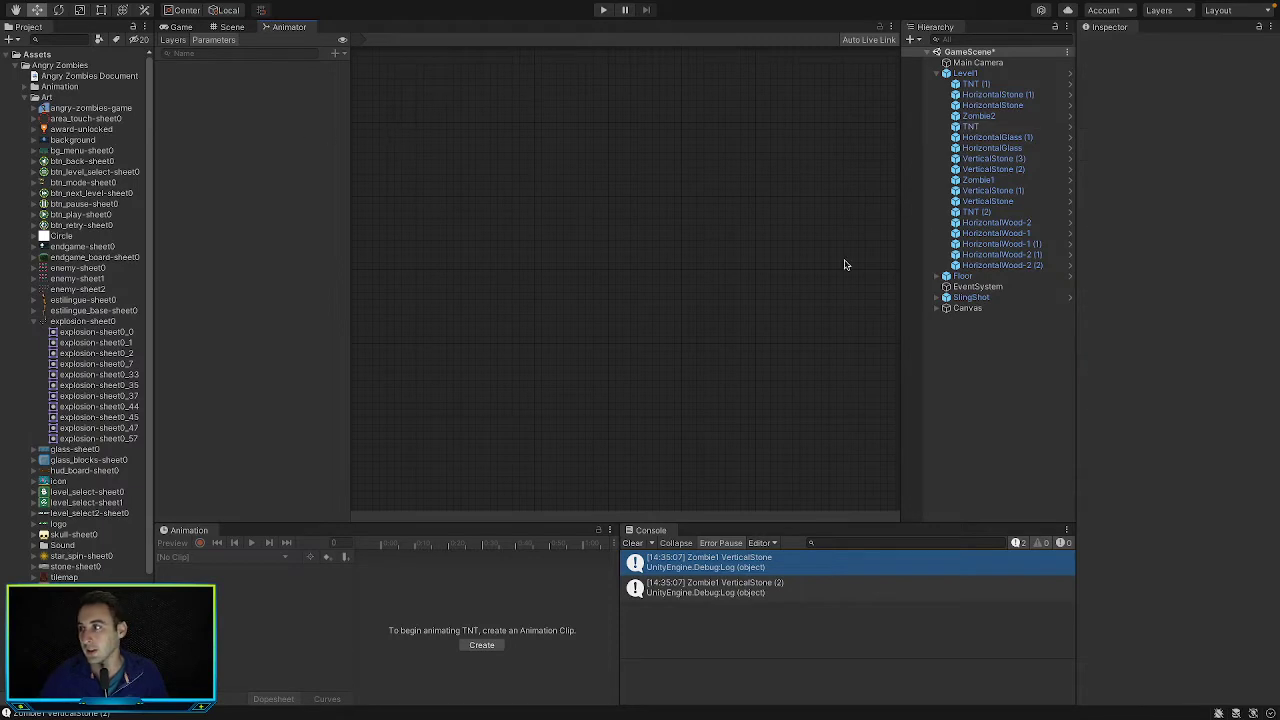
pyautogui.click(997, 212)
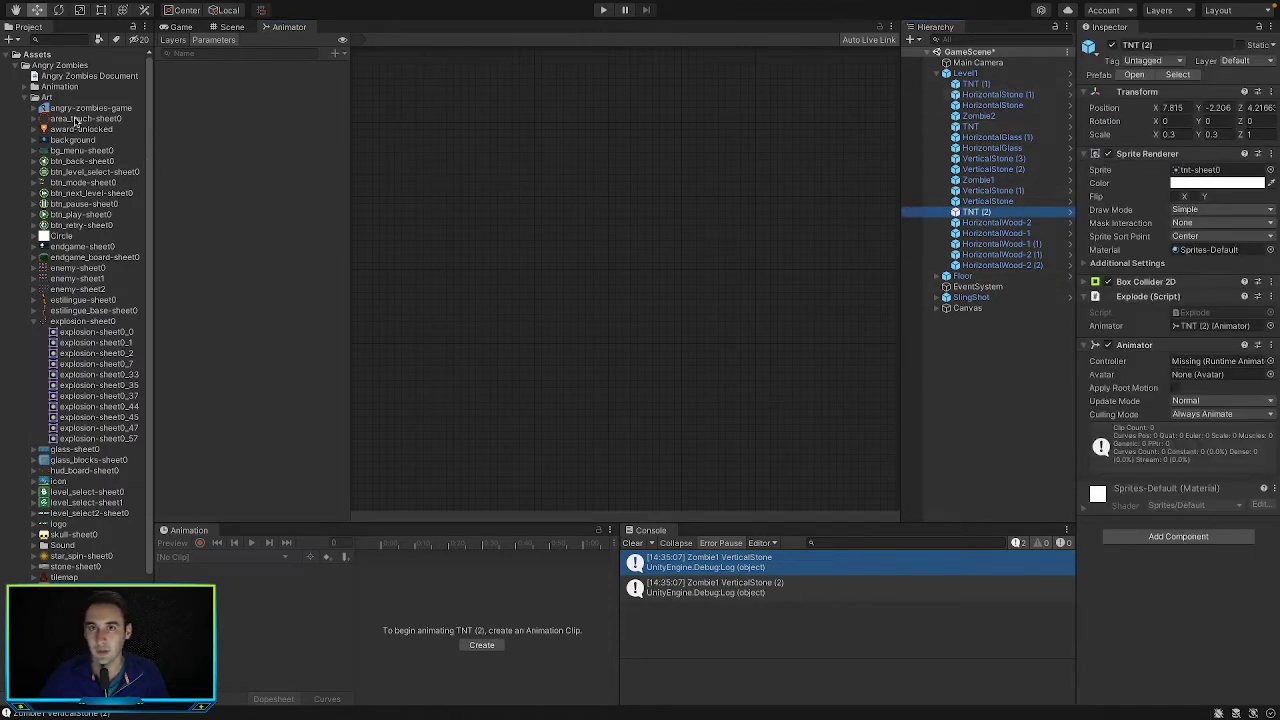
# Collapse the Art folder and open the TNT prefab from the Angry Zombies Prefabs folder
pyautogui.click(24, 97)
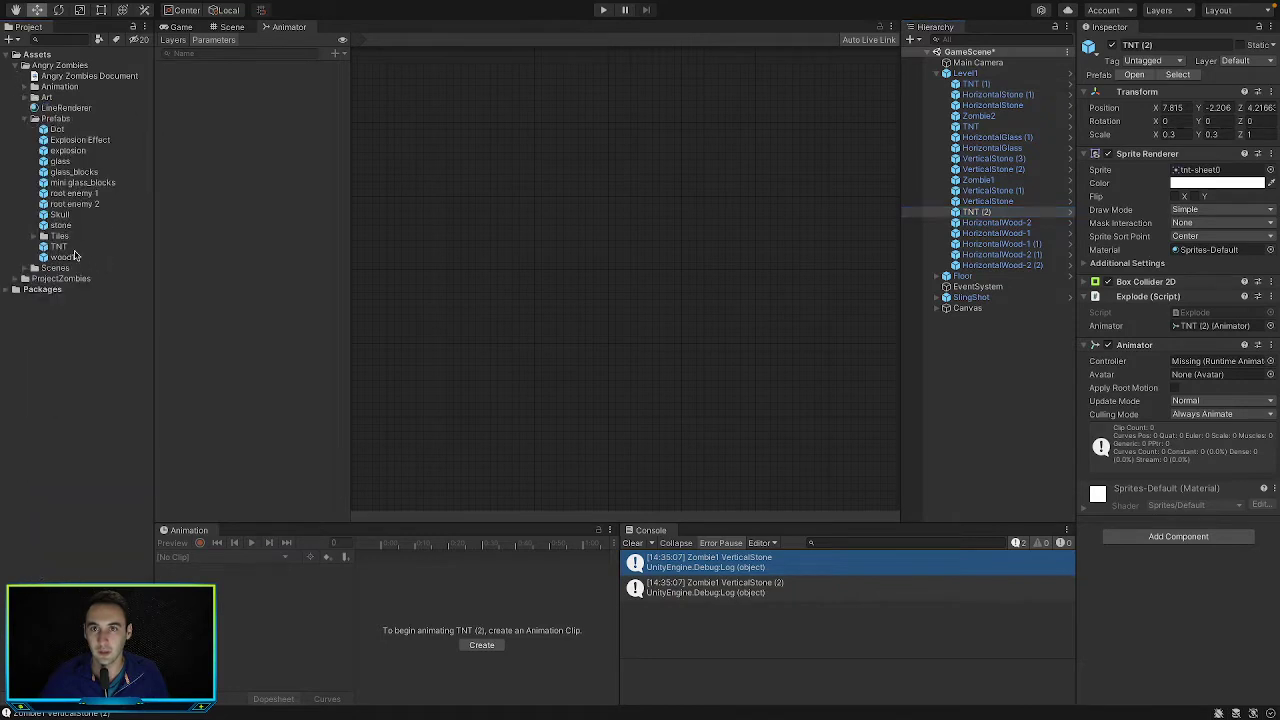
pyautogui.doubleClick(76, 248)
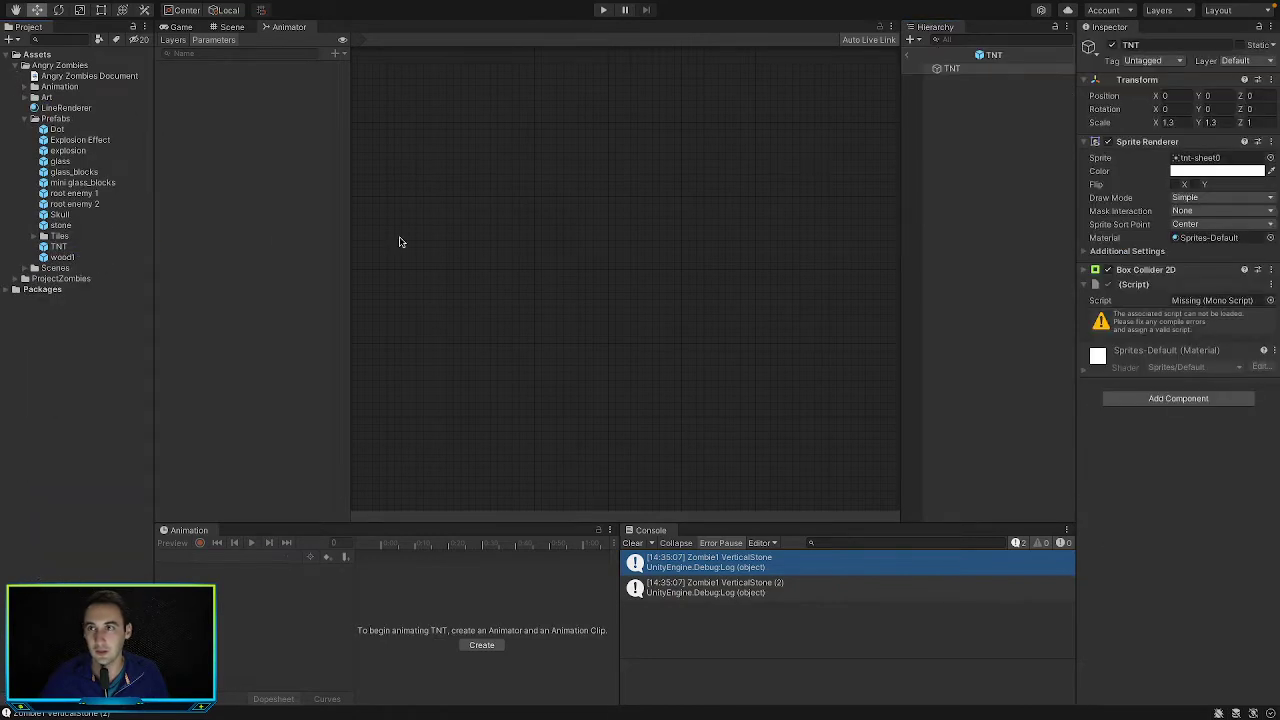
# Clear the logged messages from the Console
pyautogui.click(307, 184)
pyautogui.click(242, 31)
pyautogui.click(283, 31)
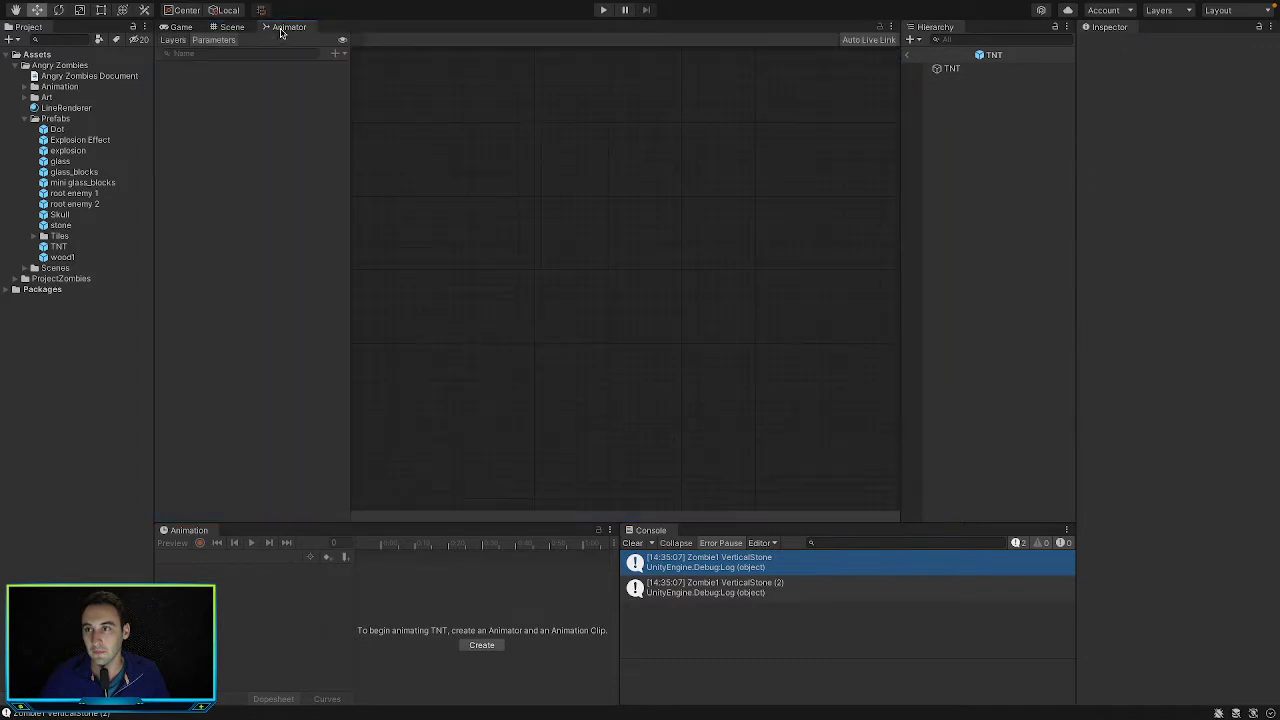
pyautogui.click(633, 543)
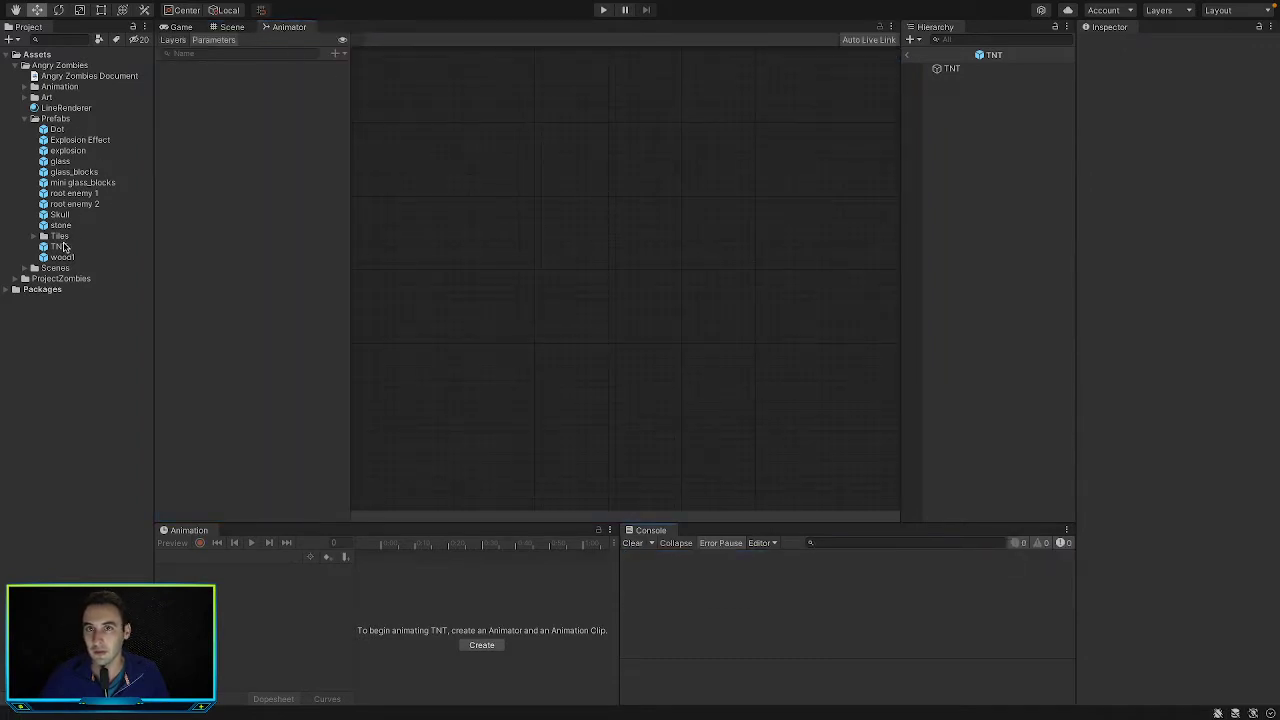
# Collapse the Angry Zombies folder and open the TNT controller and Explosion clip from the ProjectZombies Animations folder
pyautogui.click(31, 87)
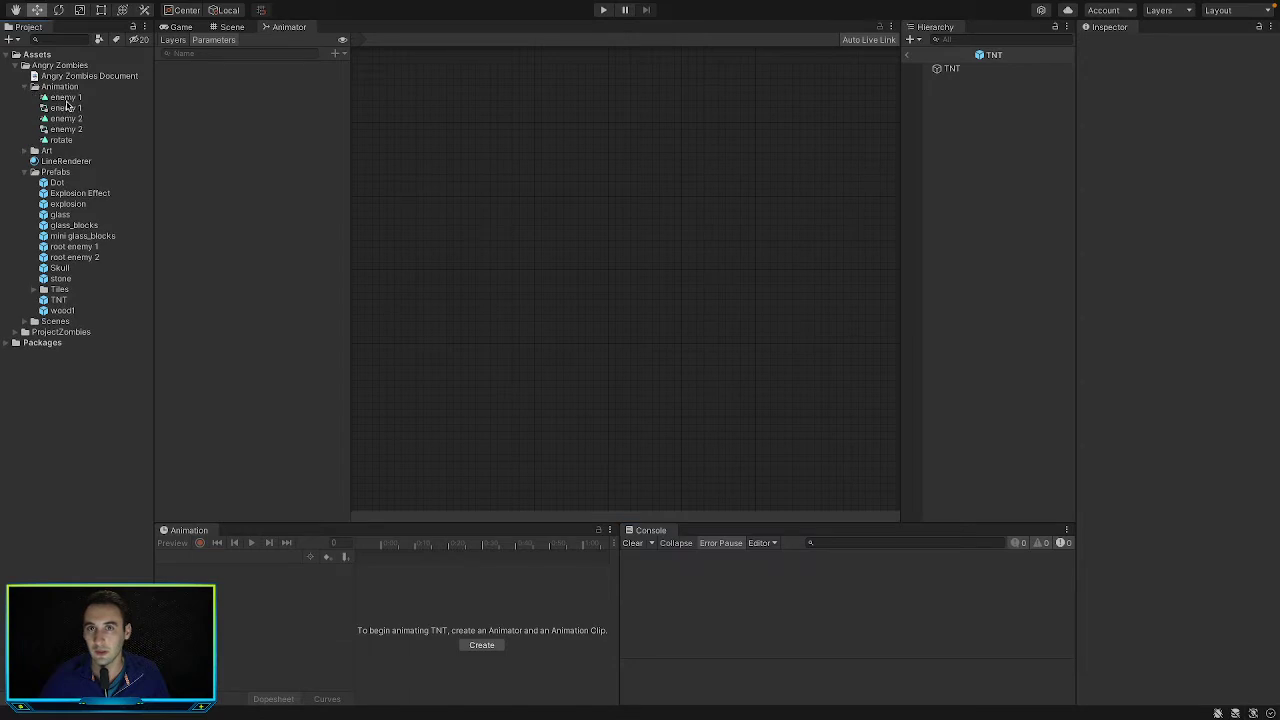
pyautogui.click(26, 88)
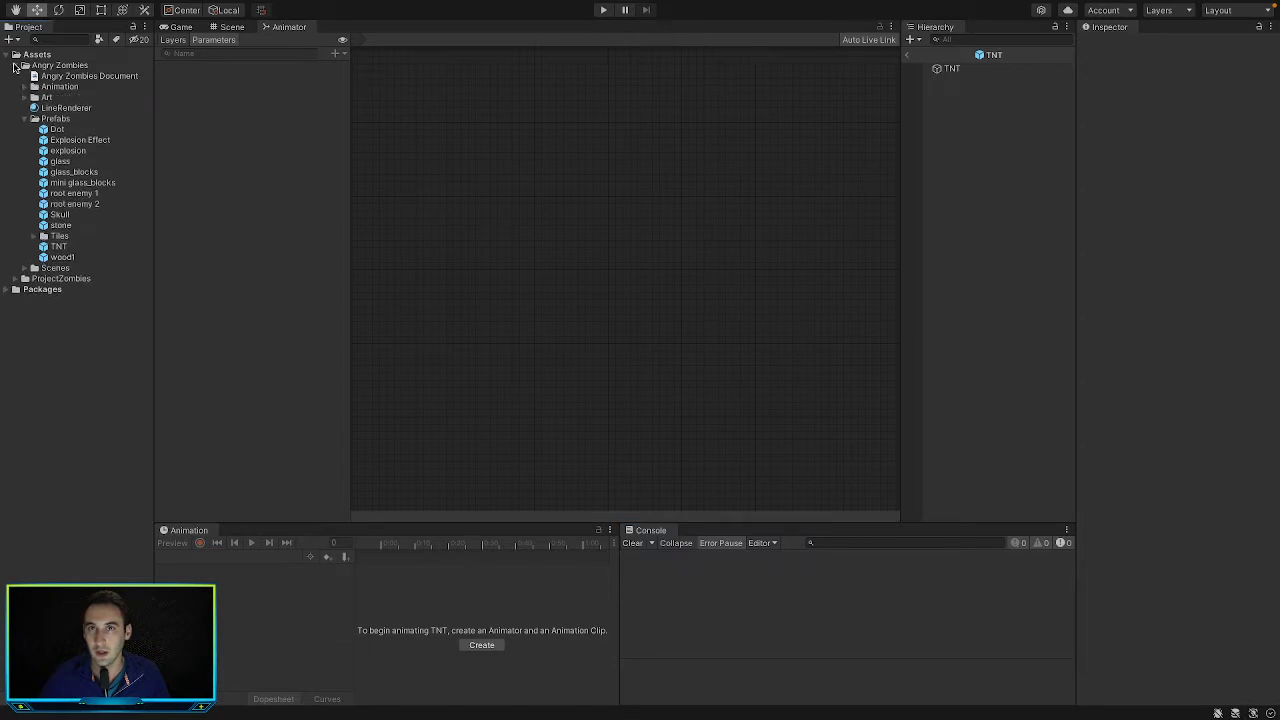
pyautogui.click(25, 65)
pyautogui.click(25, 76)
pyautogui.click(58, 107)
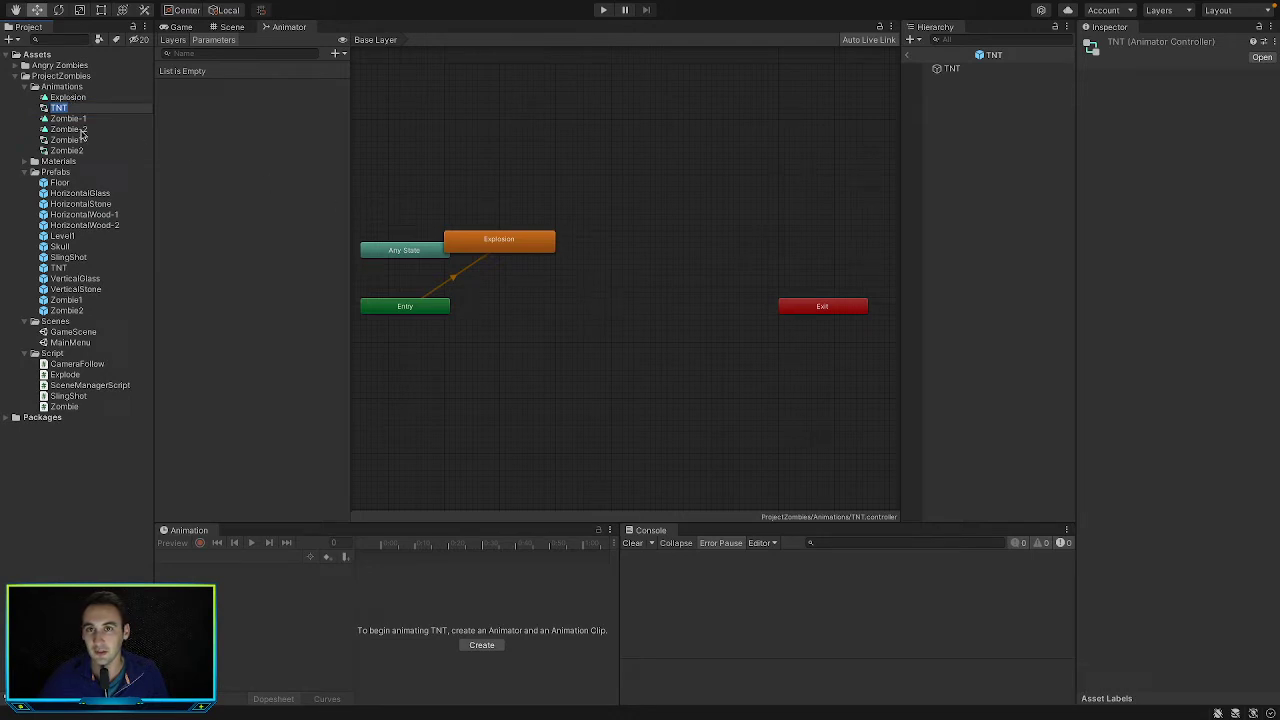
pyautogui.click(70, 97)
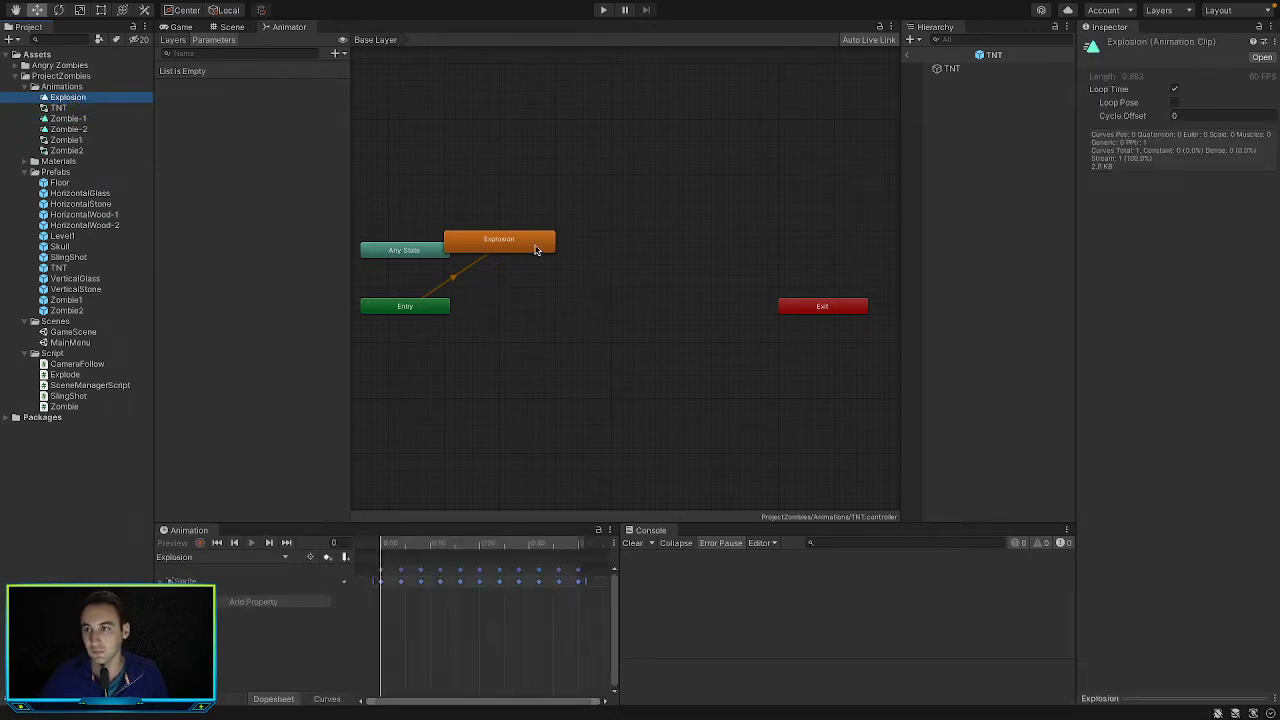
# Rearrange the TNT state graph, moving Explosion below Entry and placing Exit between Any State and Entry
pyautogui.moveTo(537, 249); pyautogui.dragTo(568, 388)
pyautogui.moveTo(823, 307); pyautogui.dragTo(408, 279)
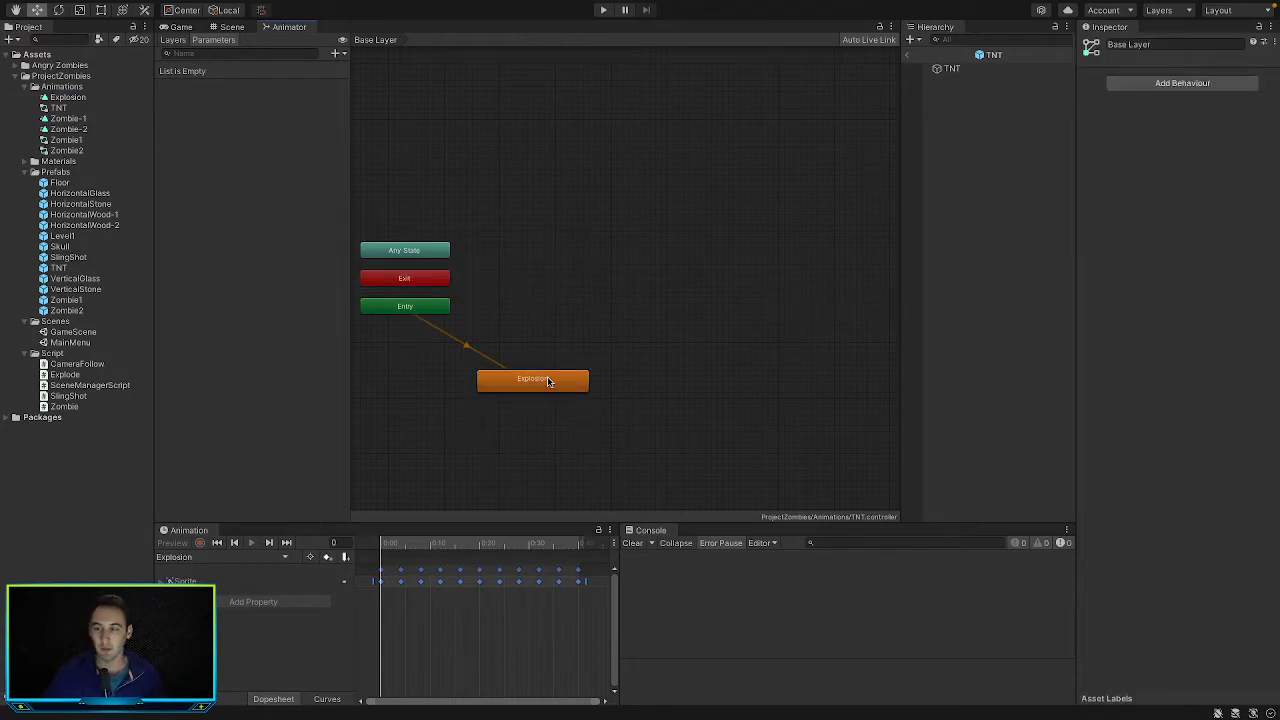
# Playtest the game by launching the skull from the slingshot at the TNT structure, and stop play mode
pyautogui.click(605, 11)
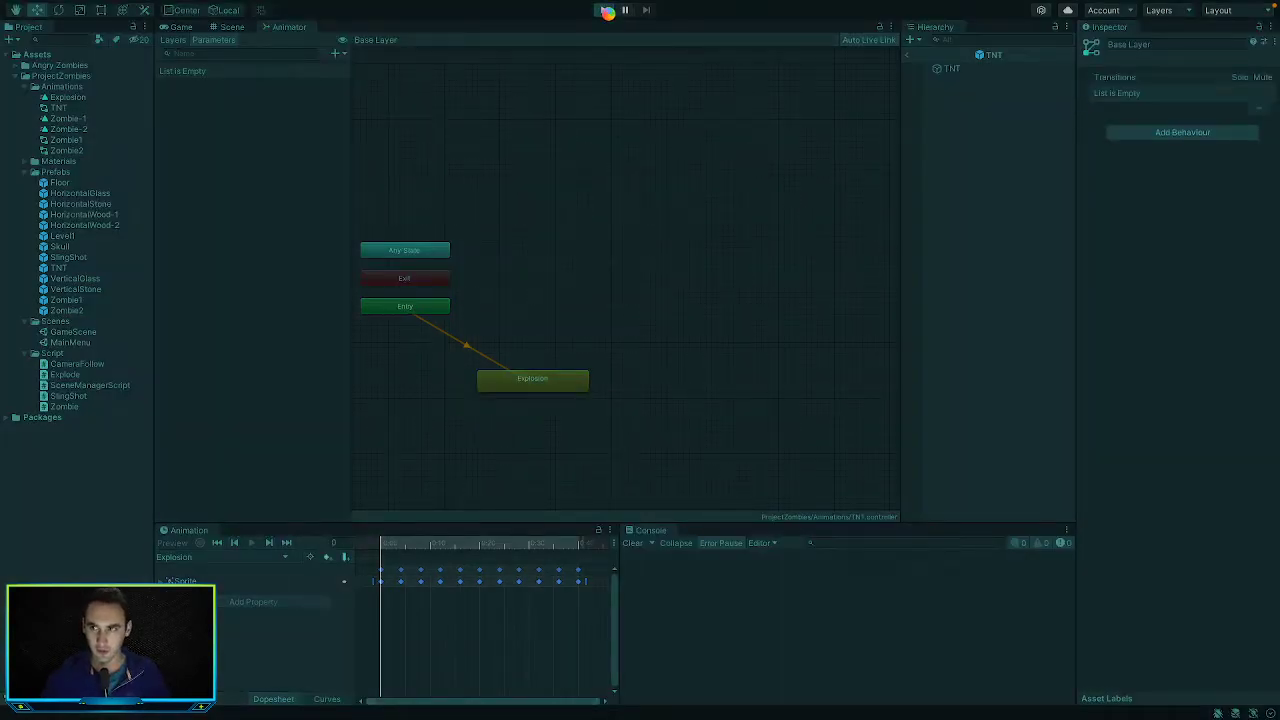
pyautogui.moveTo(402, 352); pyautogui.dragTo(167, 445)
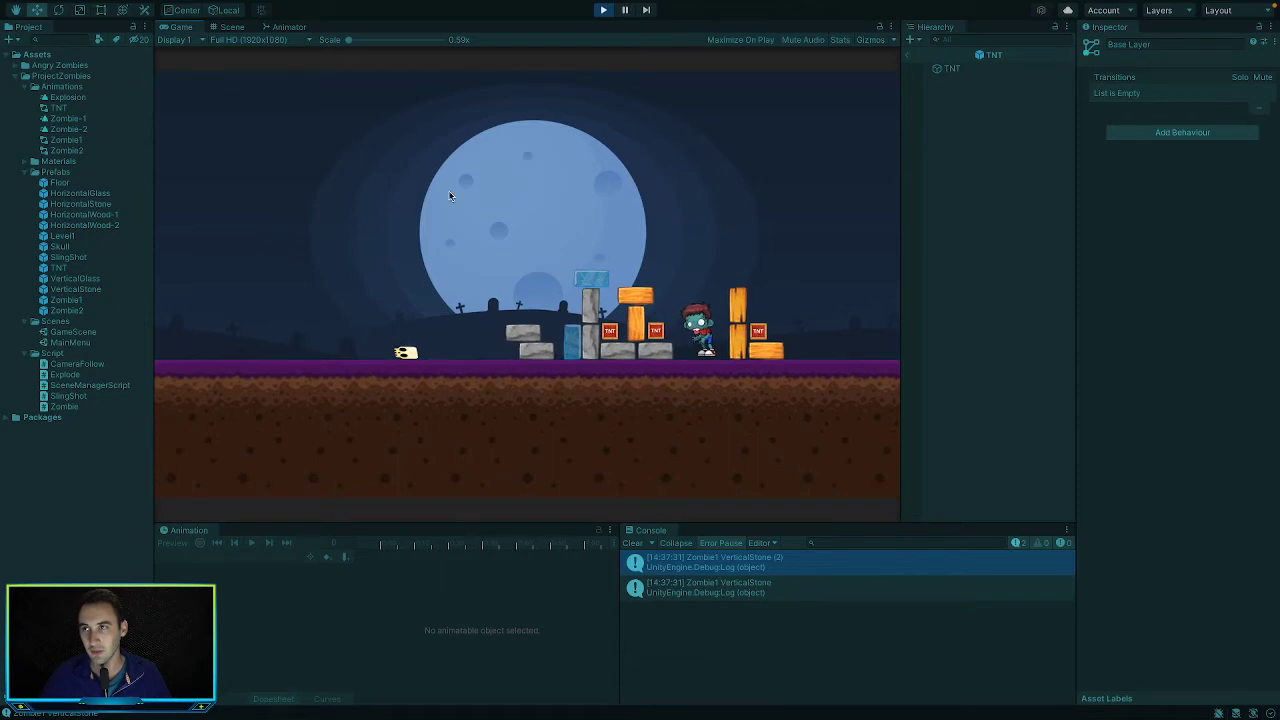
pyautogui.click(601, 11)
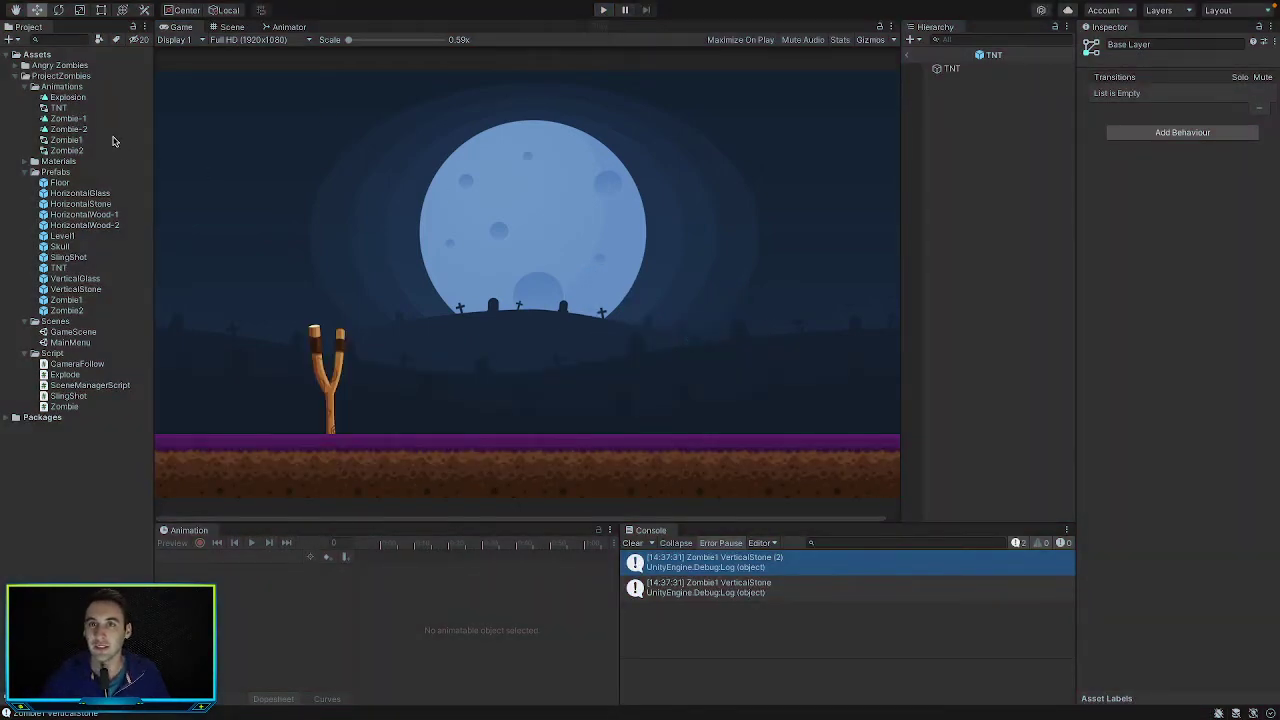
# Create an empty state in the TNT controller's Base Layer and name it Default
pyautogui.click(85, 100)
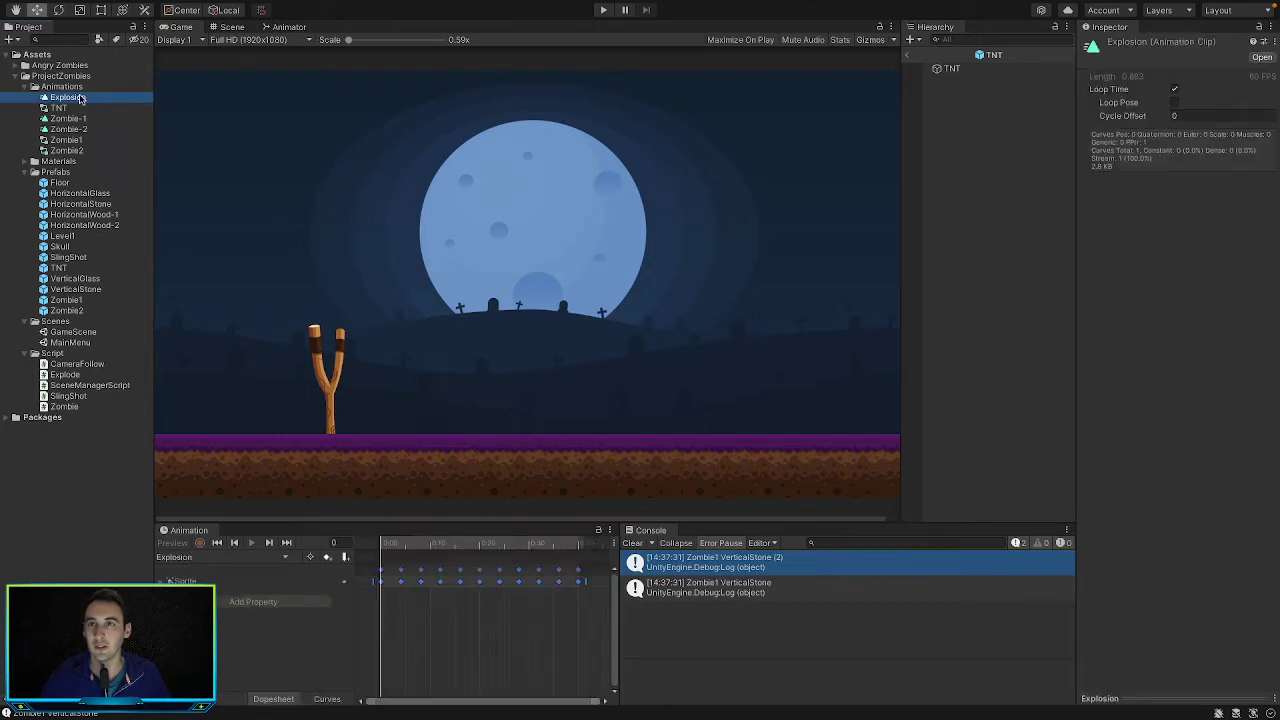
pyautogui.click(265, 28)
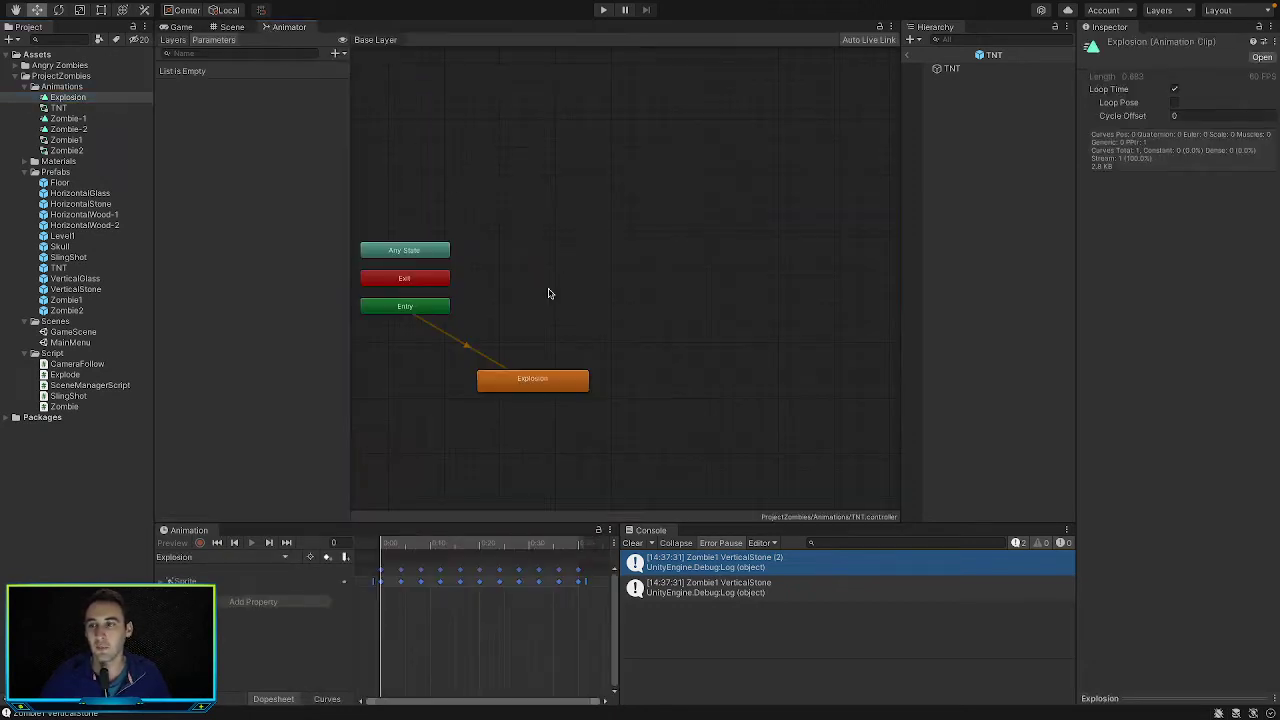
pyautogui.click(548, 293)
pyautogui.rightClick(539, 293)
pyautogui.moveTo(568, 300)
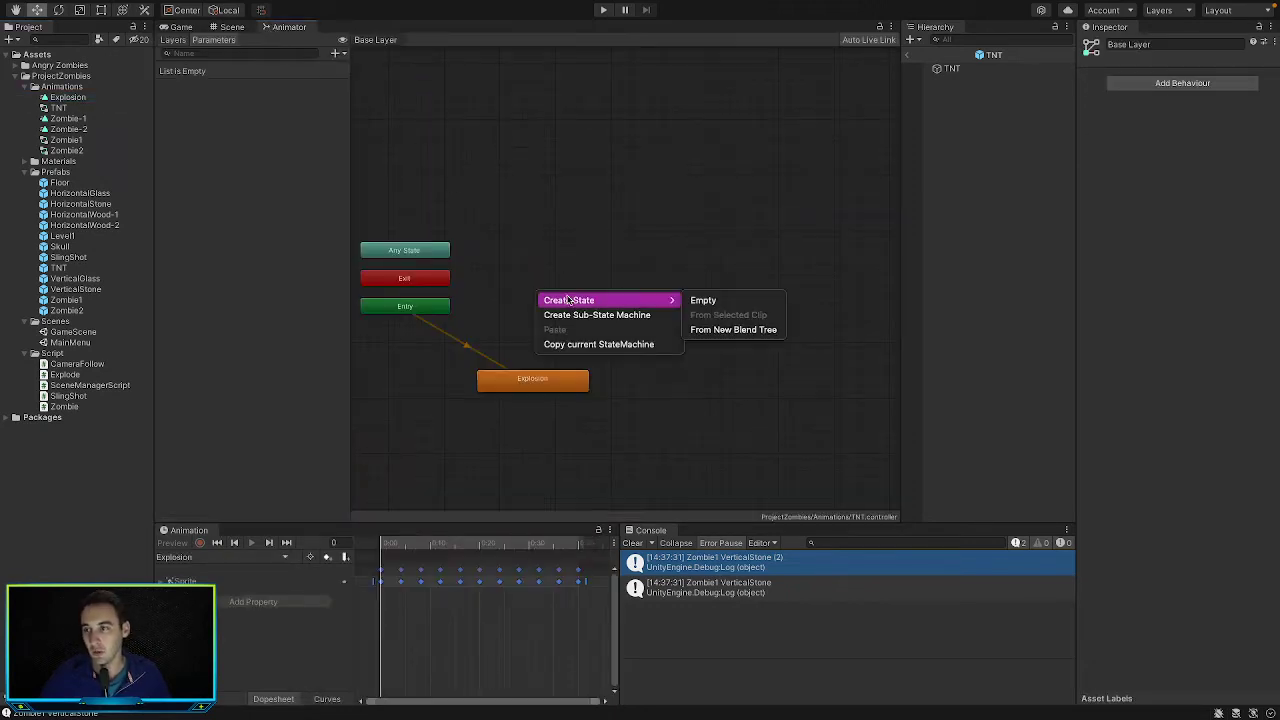
pyautogui.click(740, 302)
pyautogui.click(643, 310)
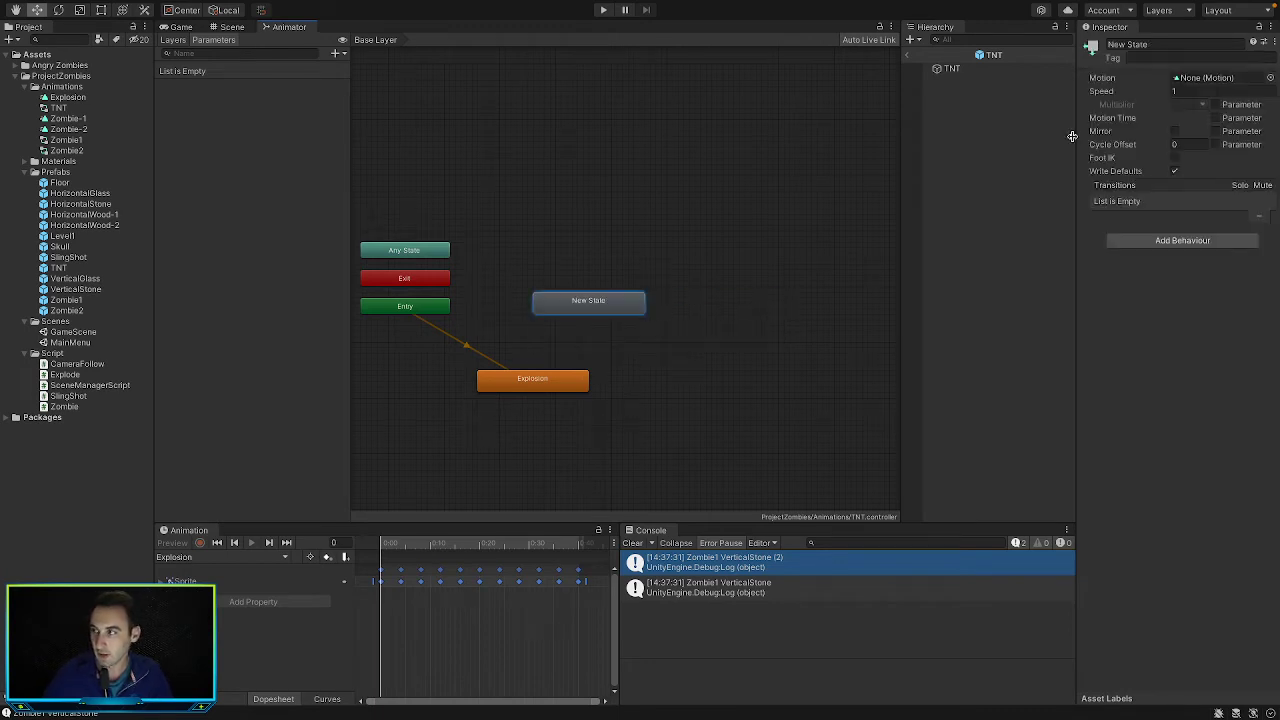
pyautogui.click(1142, 45)
pyautogui.write('Default')
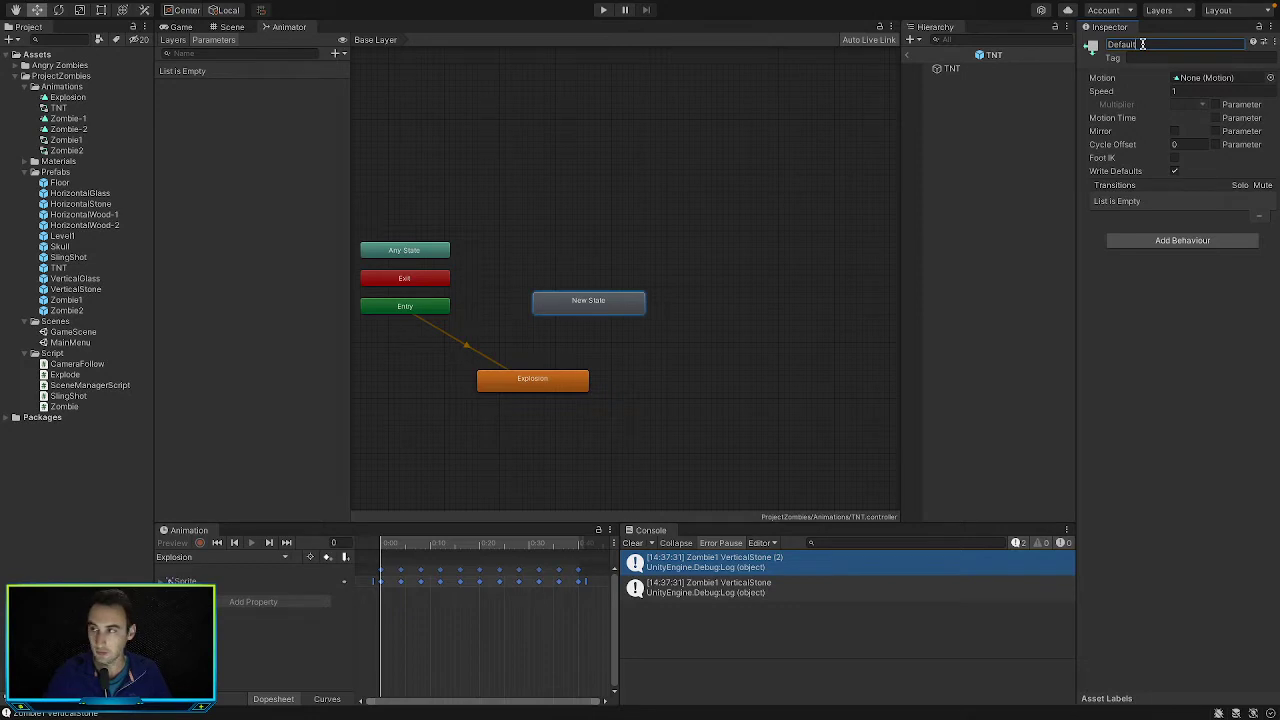
pyautogui.press('Return')
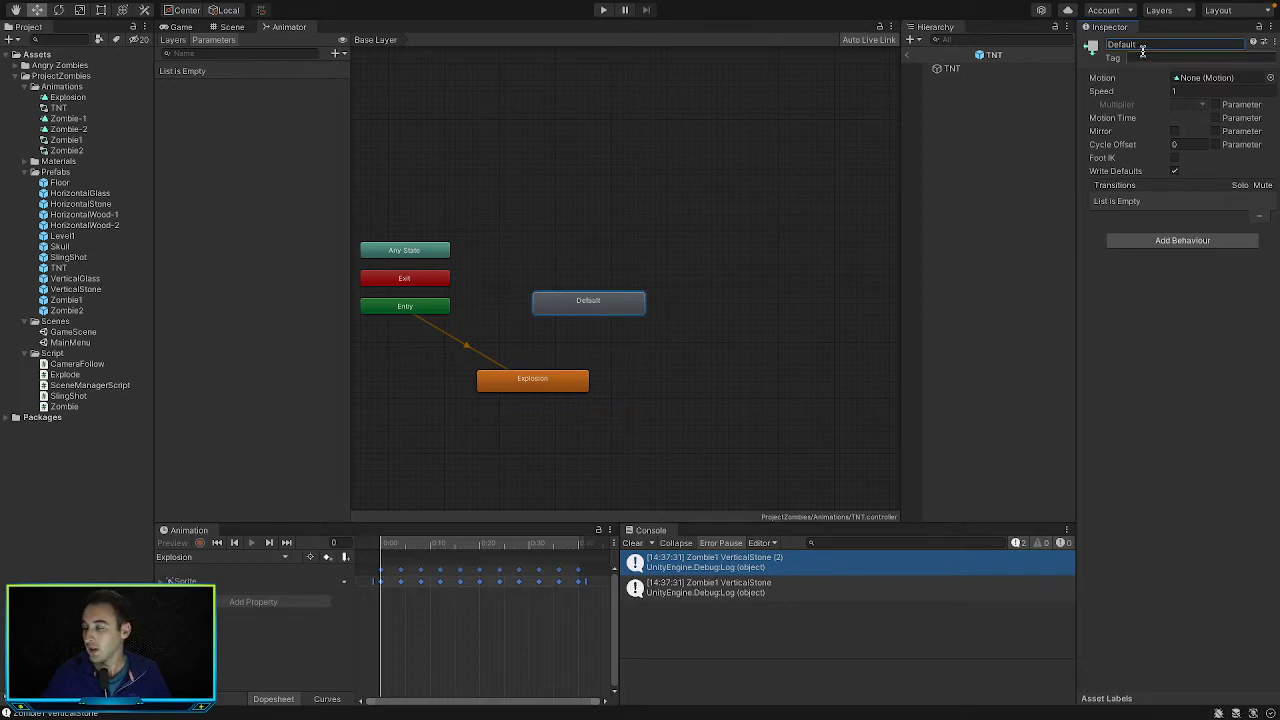
# Set the Default state as the layer default state and check the Entry node
pyautogui.click(565, 346)
pyautogui.click(572, 308)
pyautogui.rightClick(574, 309)
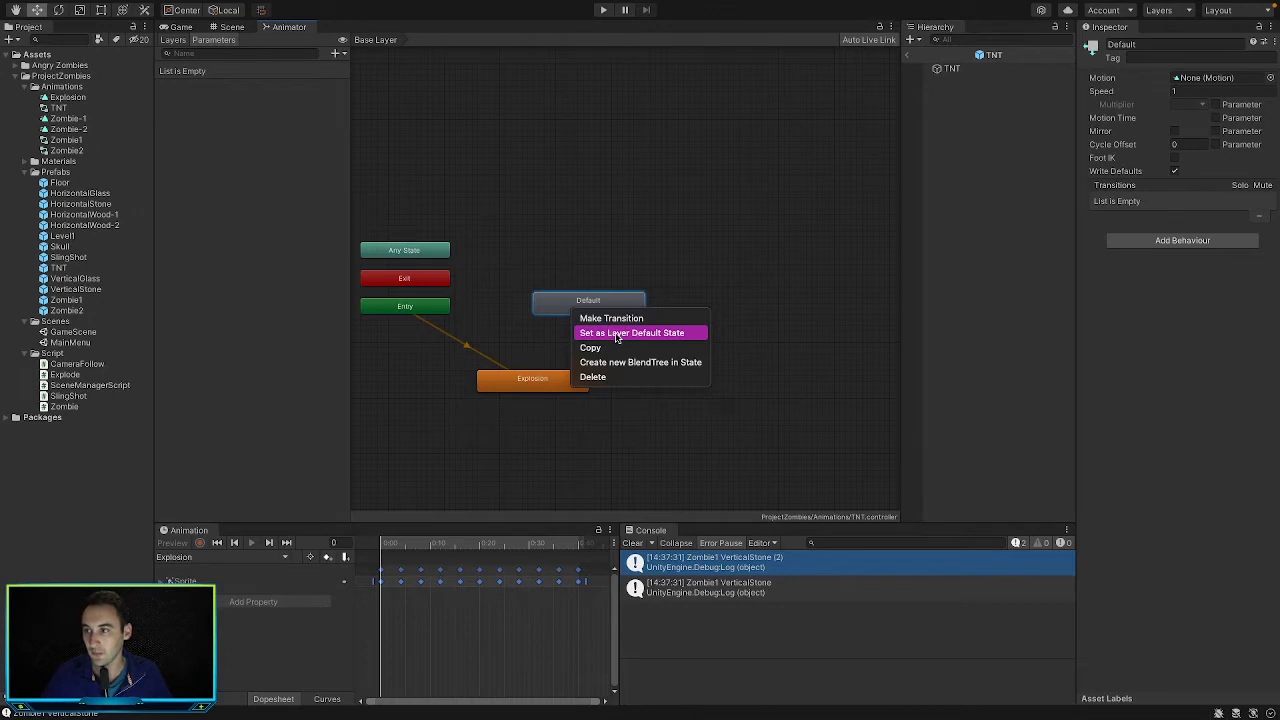
pyautogui.click(616, 337)
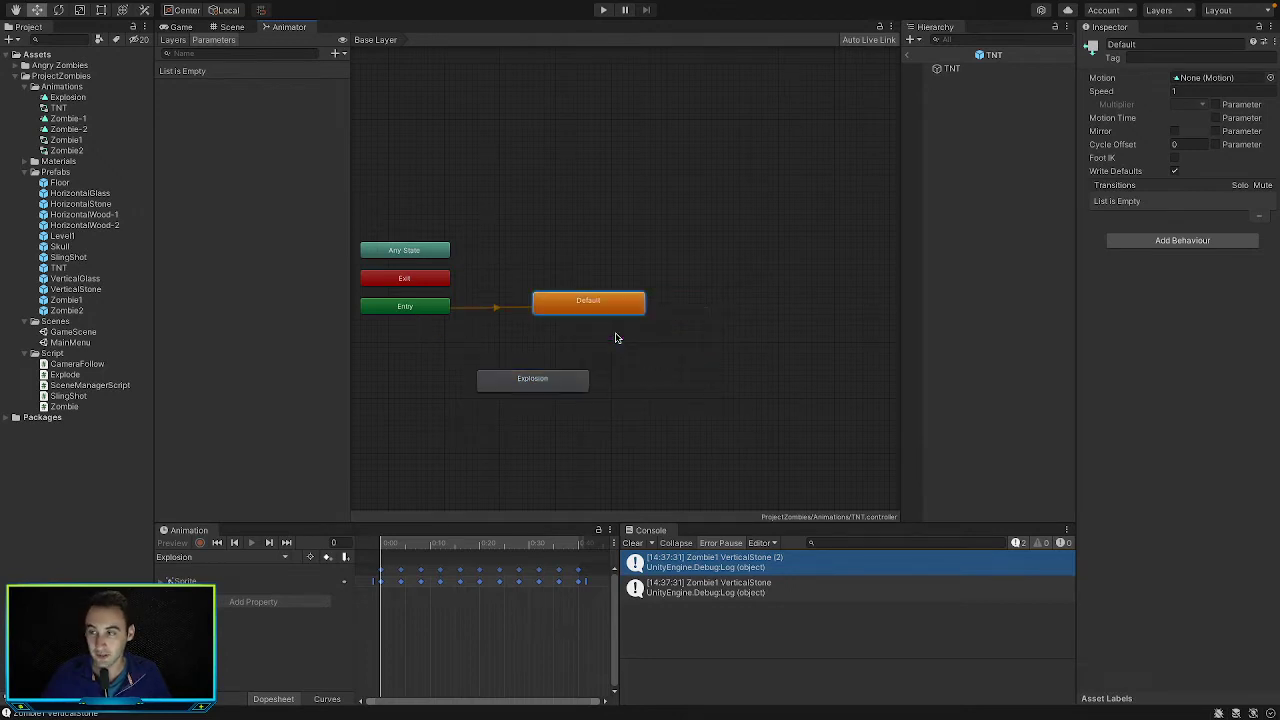
pyautogui.click(568, 343)
pyautogui.click(422, 312)
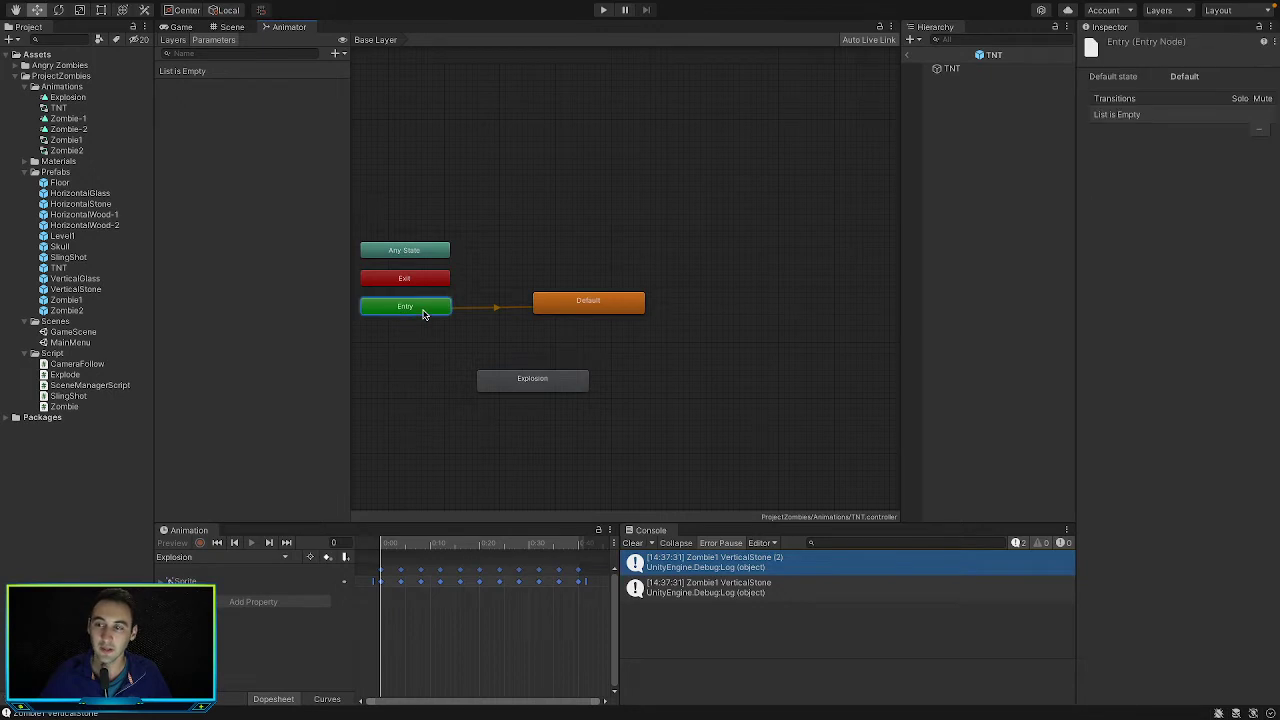
# Make a transition from the Default state to Explosion and select it
pyautogui.click(582, 280)
pyautogui.click(586, 308)
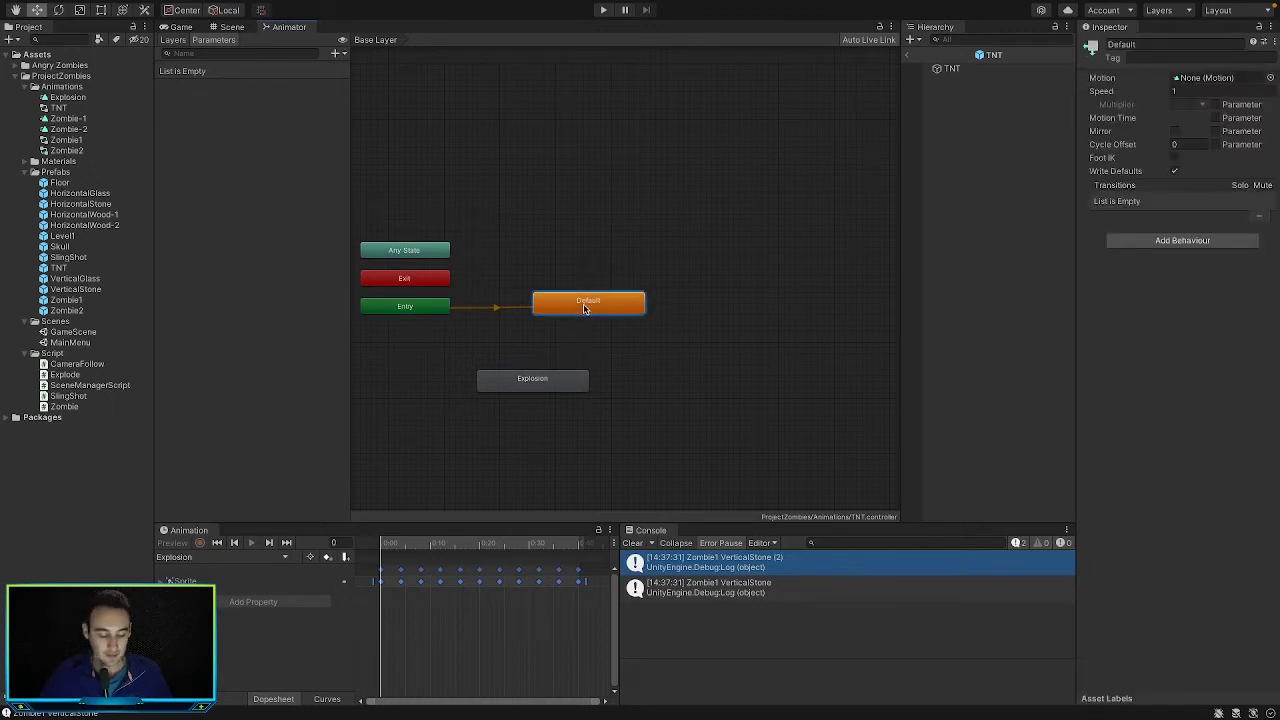
pyautogui.click(586, 286)
pyautogui.click(576, 305)
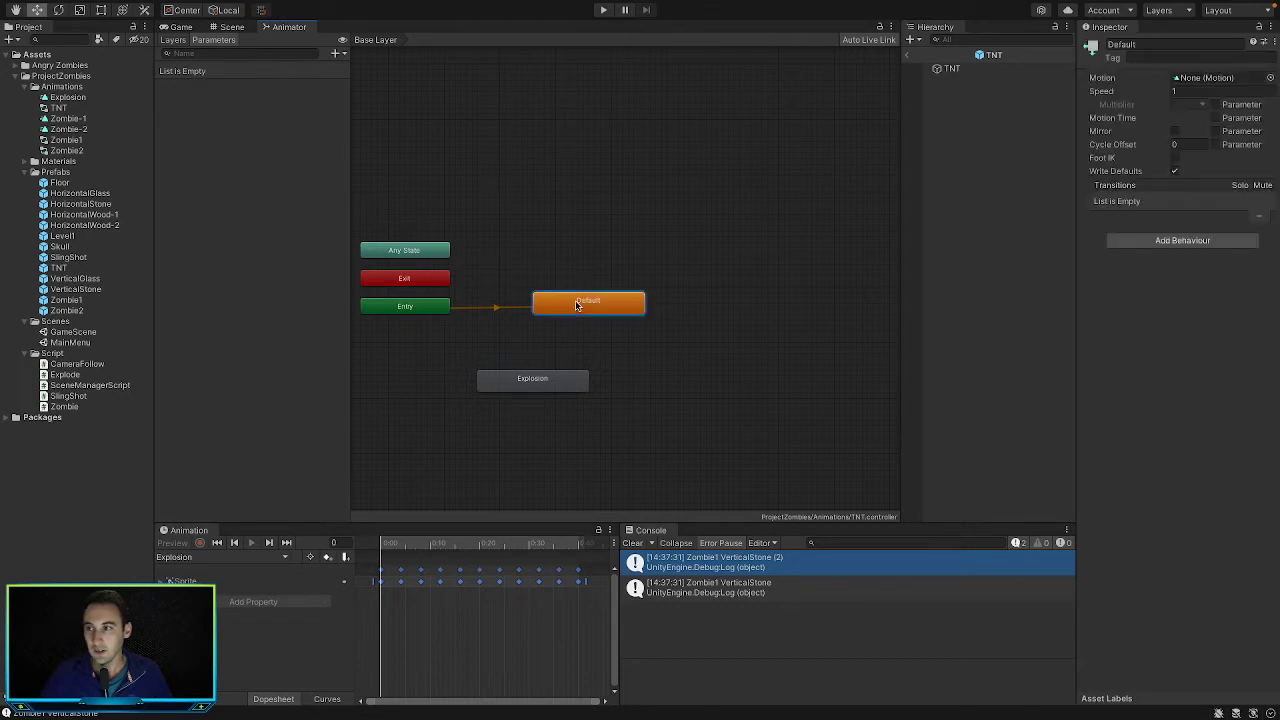
pyautogui.rightClick(575, 303)
pyautogui.click(592, 309)
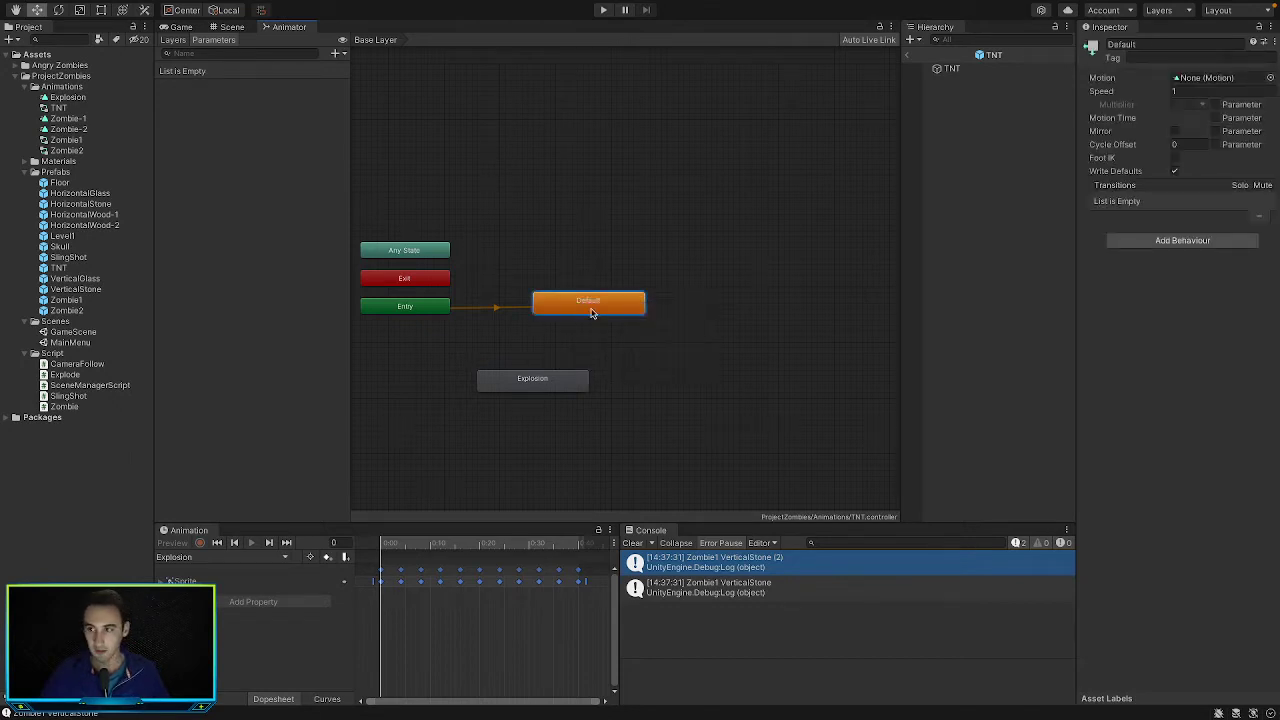
pyautogui.click(550, 384)
pyautogui.click(562, 348)
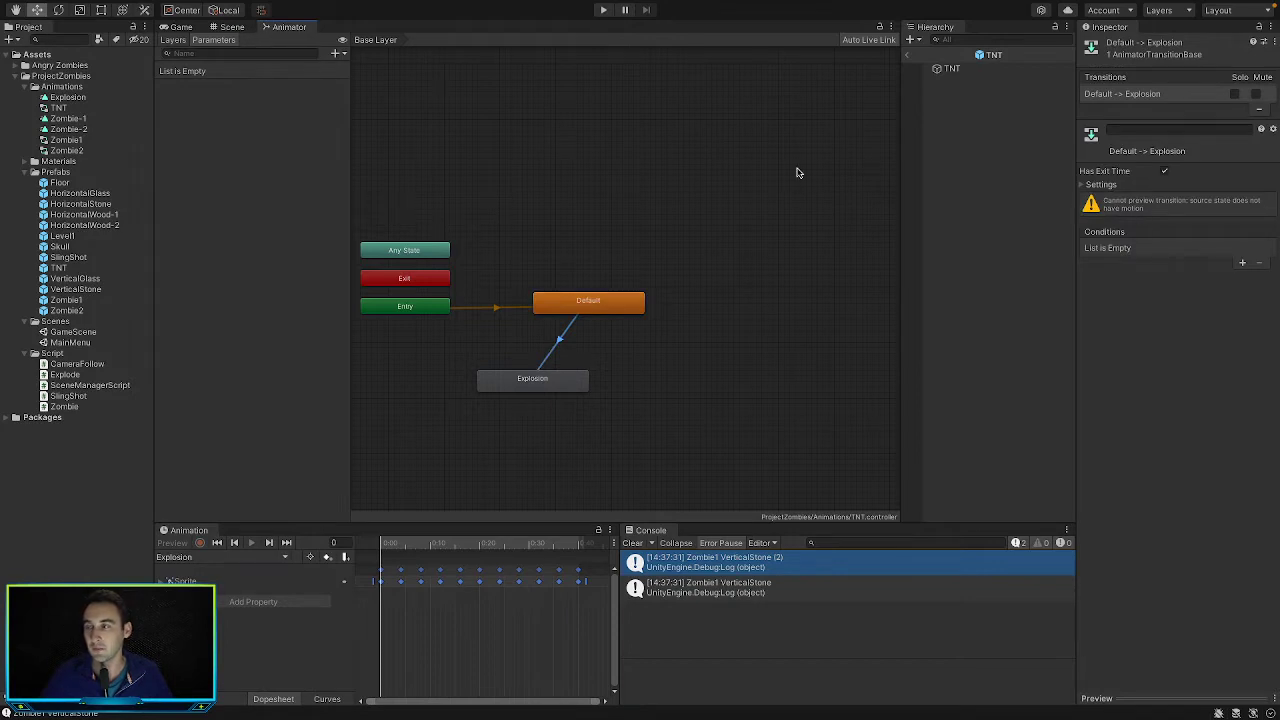
# Turn off Has Exit Time and set the Transition Duration to 0 for the Default to Explosion transition
pyautogui.click(1164, 172)
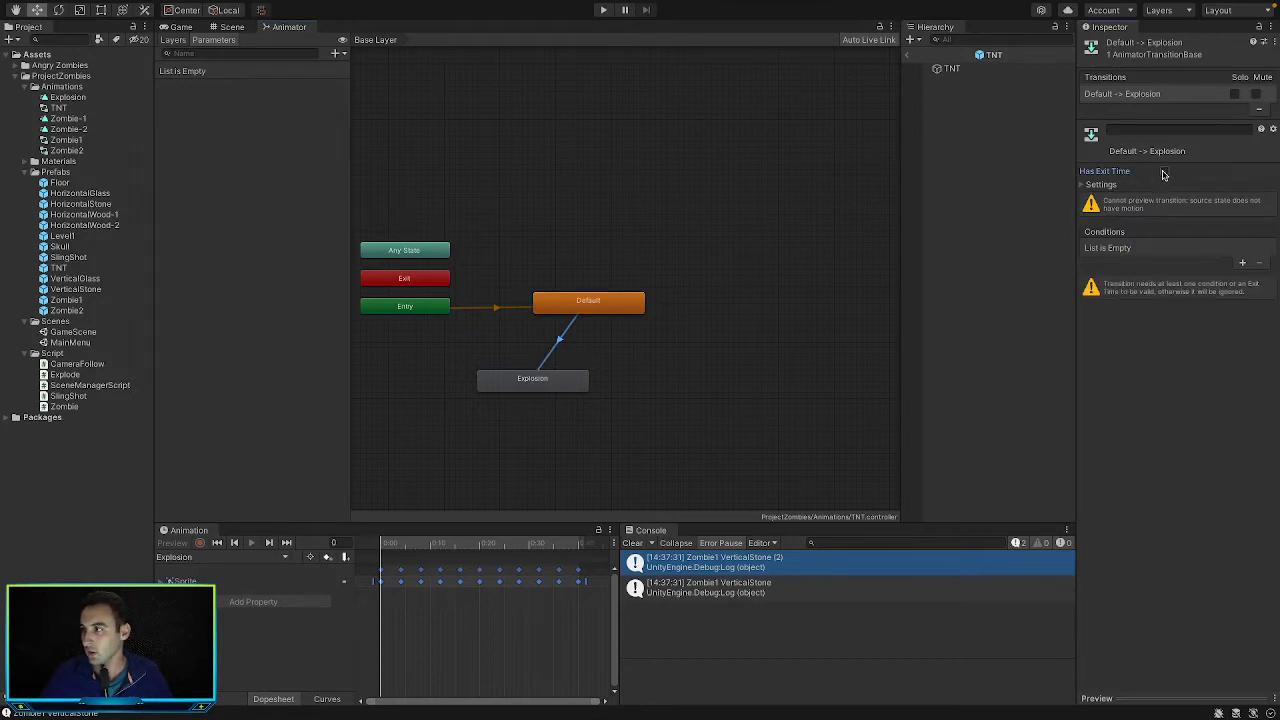
pyautogui.click(1082, 185)
pyautogui.click(1168, 225)
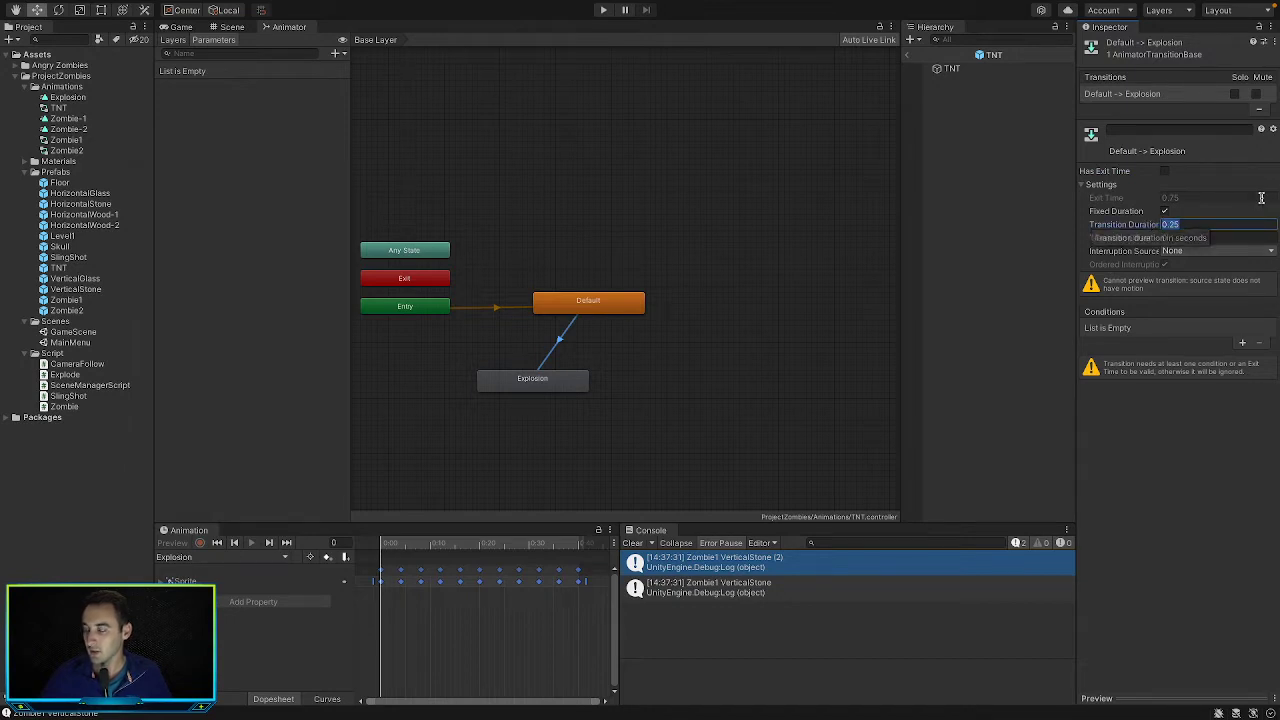
pyautogui.write('0')
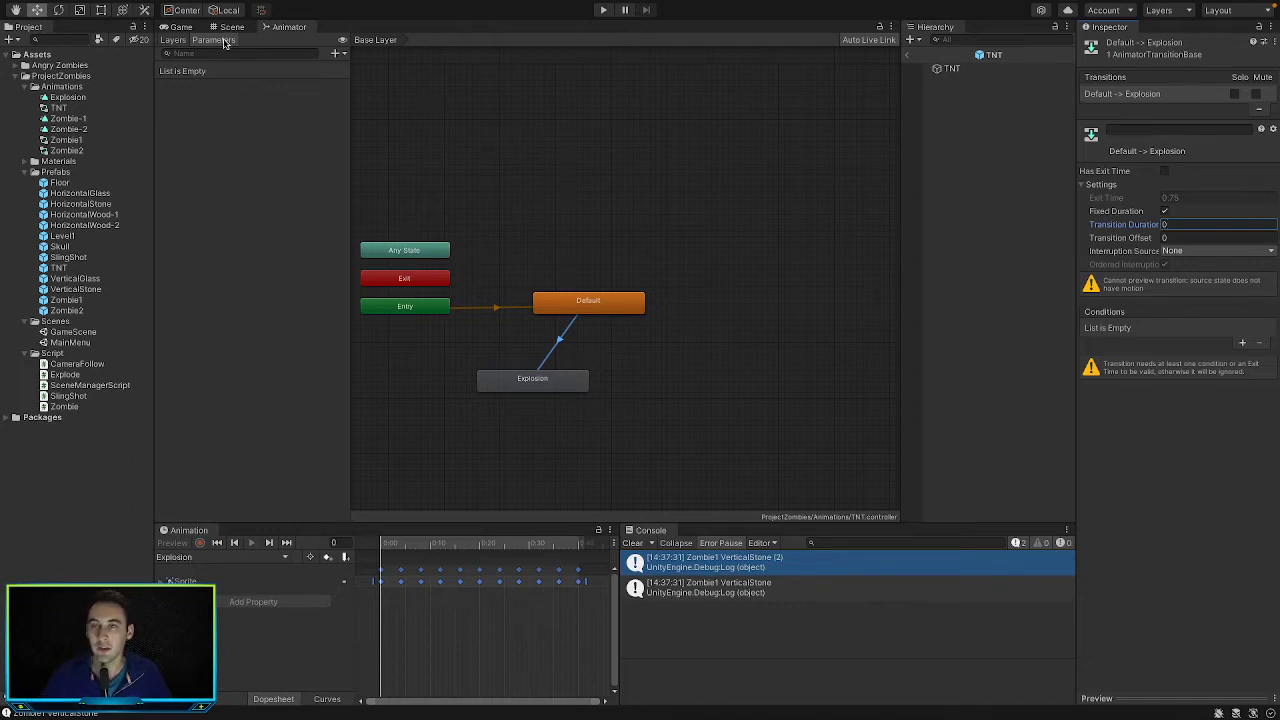
# Add a Bool parameter named Hit and require Hit to be true on the Default to Explosion transition
pyautogui.click(335, 53)
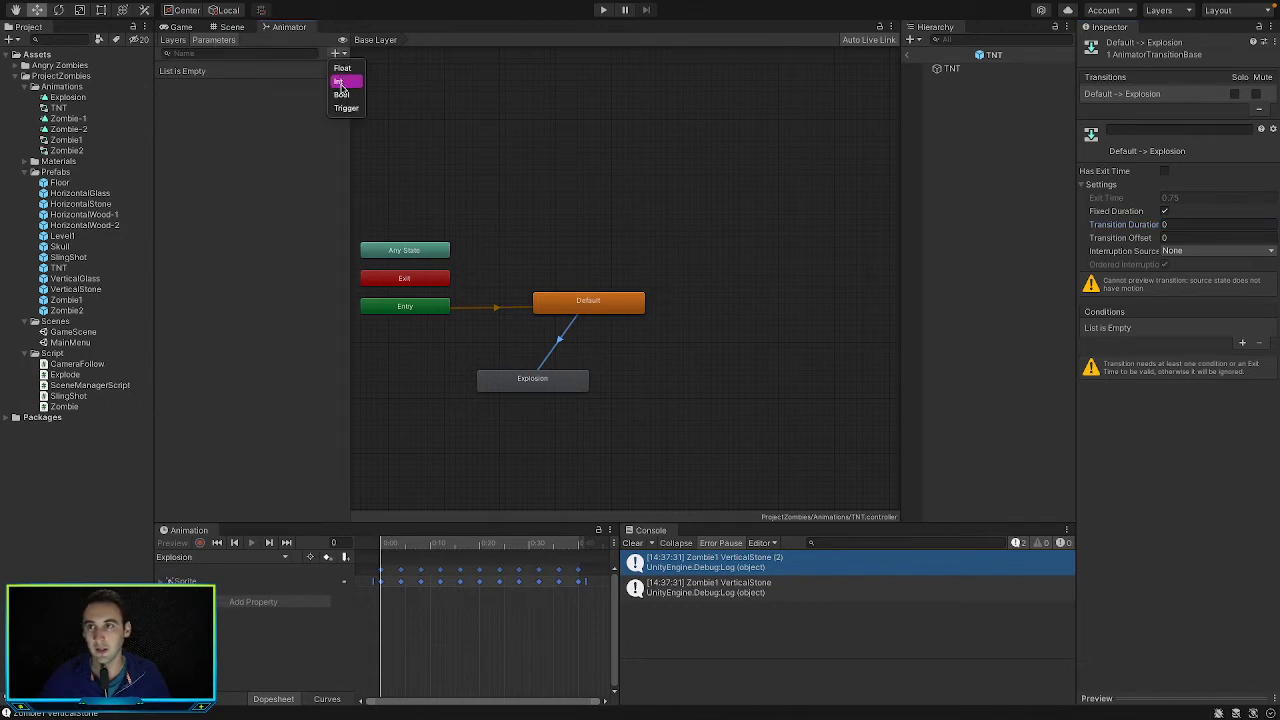
pyautogui.click(341, 94)
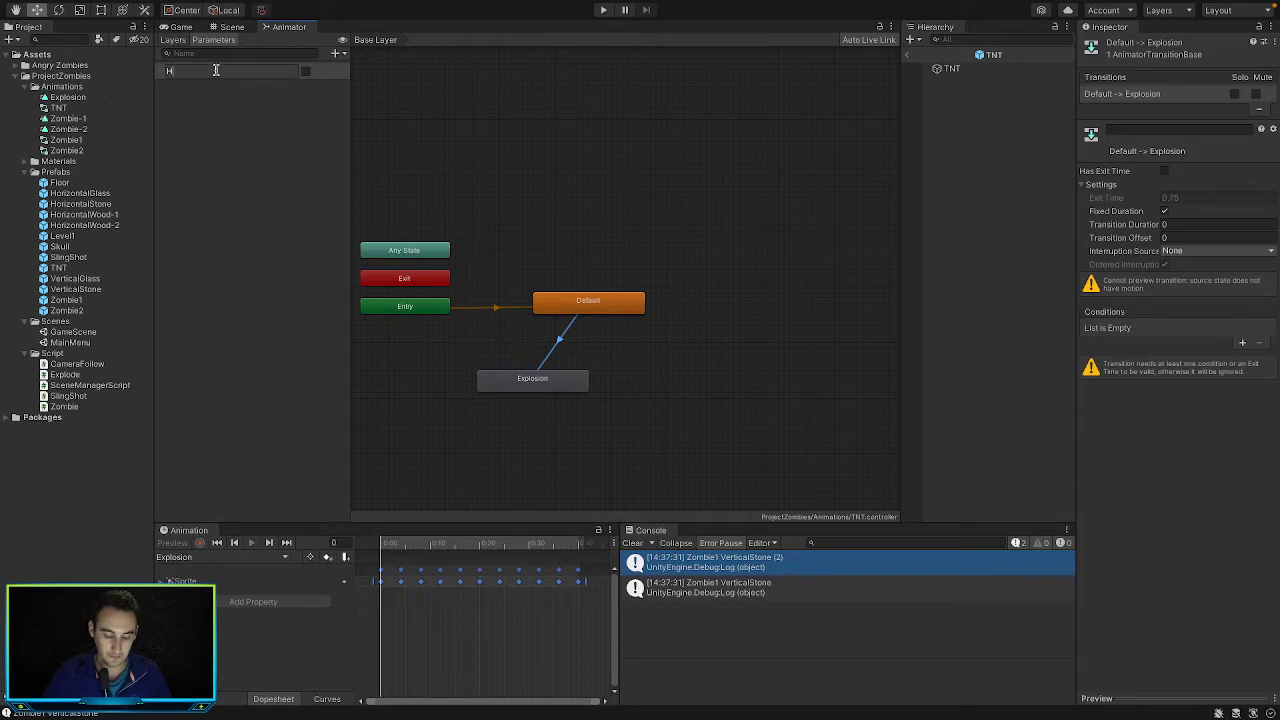
pyautogui.press('Return')
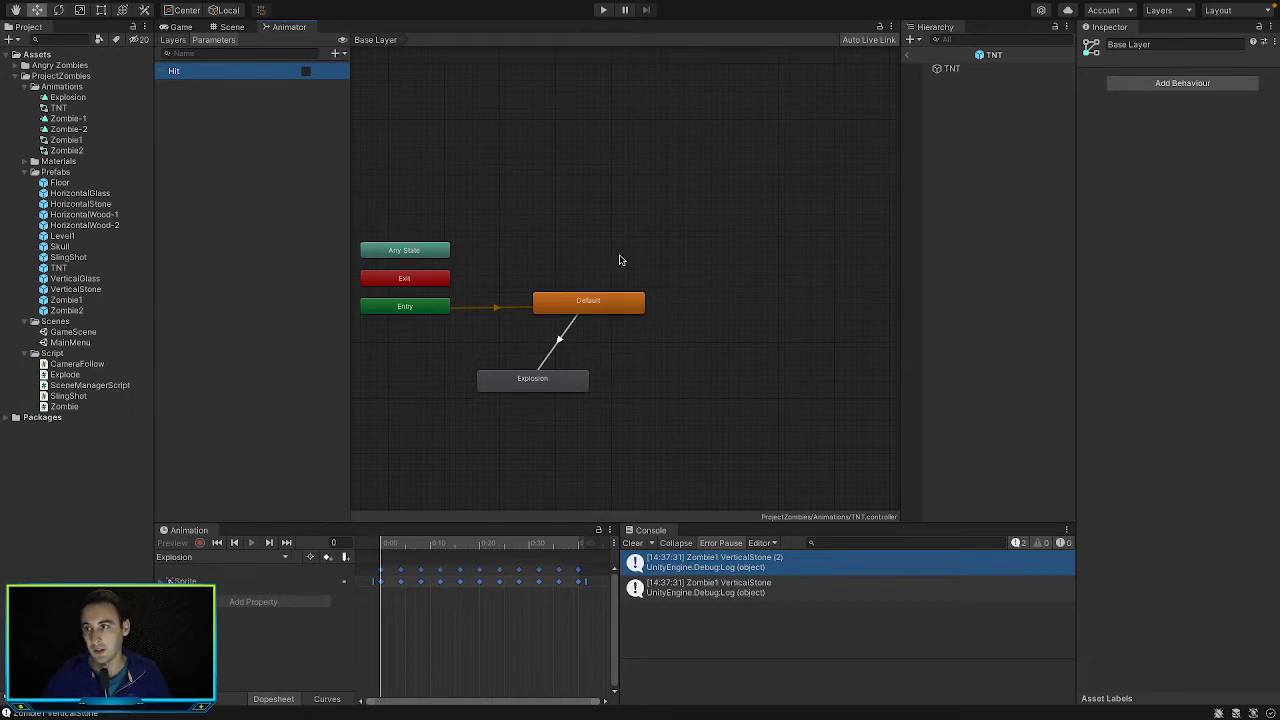
pyautogui.click(558, 342)
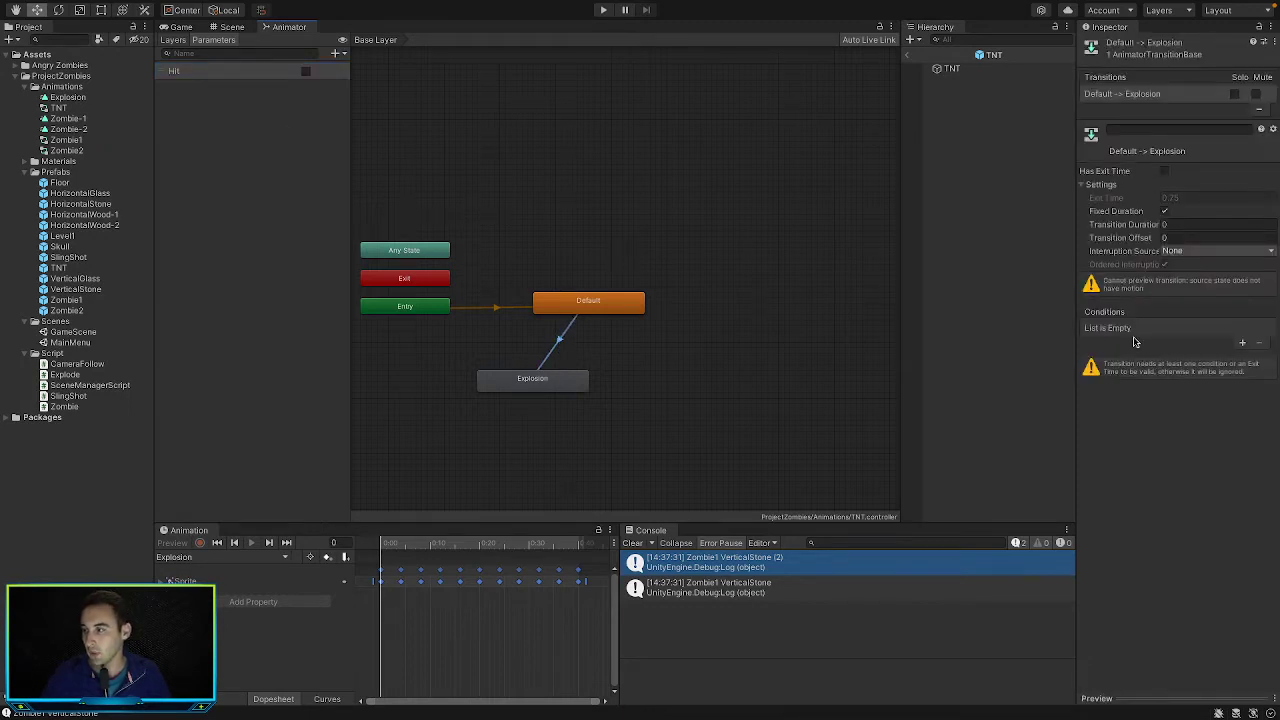
pyautogui.click(1241, 344)
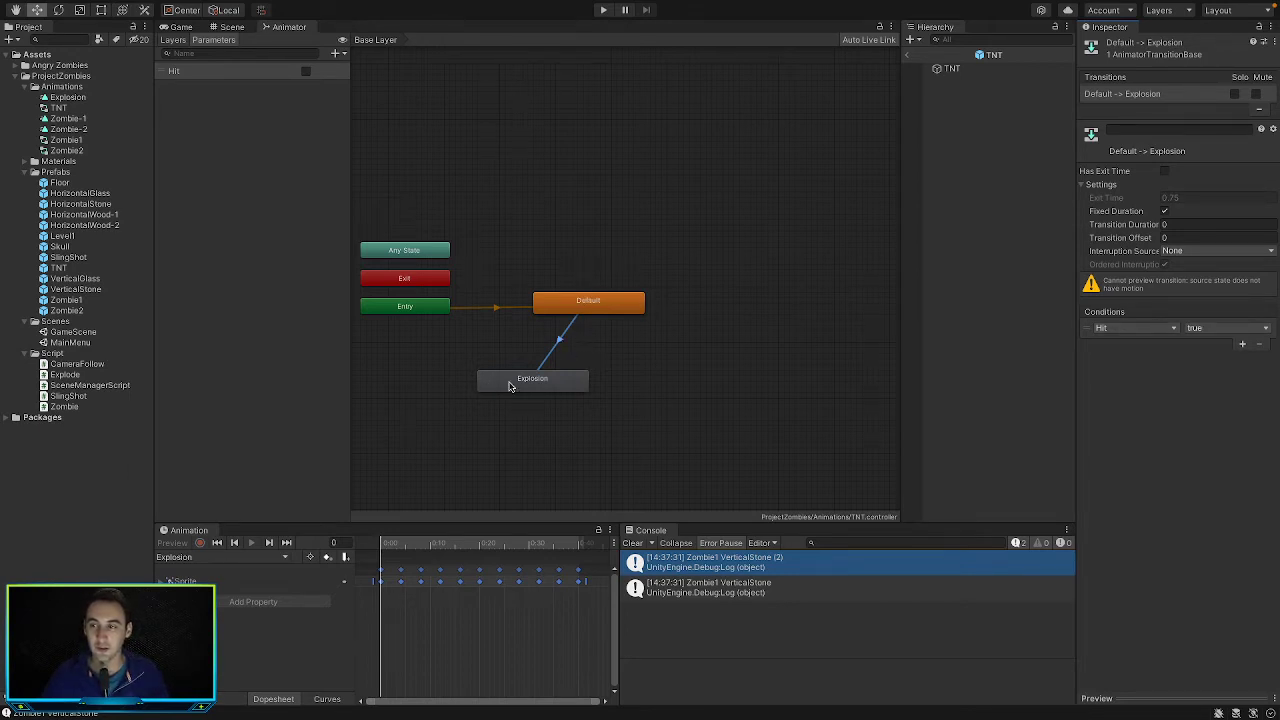
# Make a return transition from the Explosion state to Default
pyautogui.click(634, 372)
pyautogui.rightClick(554, 382)
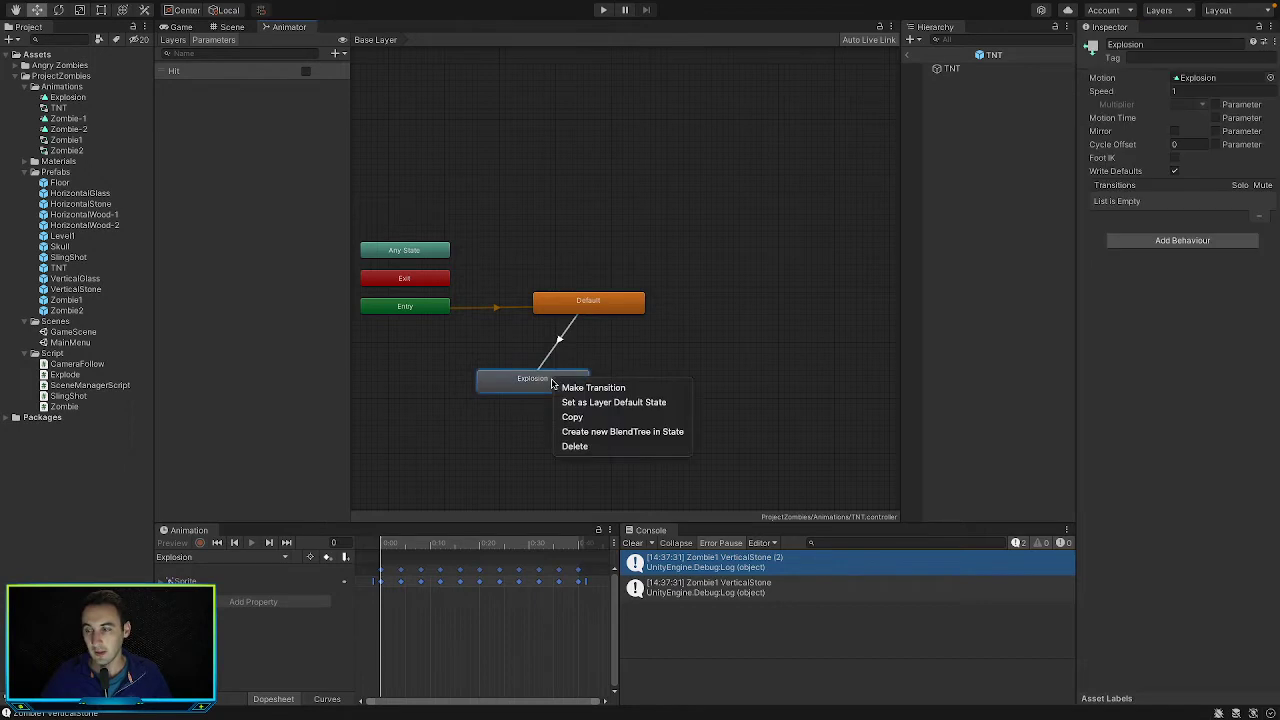
pyautogui.click(594, 388)
pyautogui.click(603, 312)
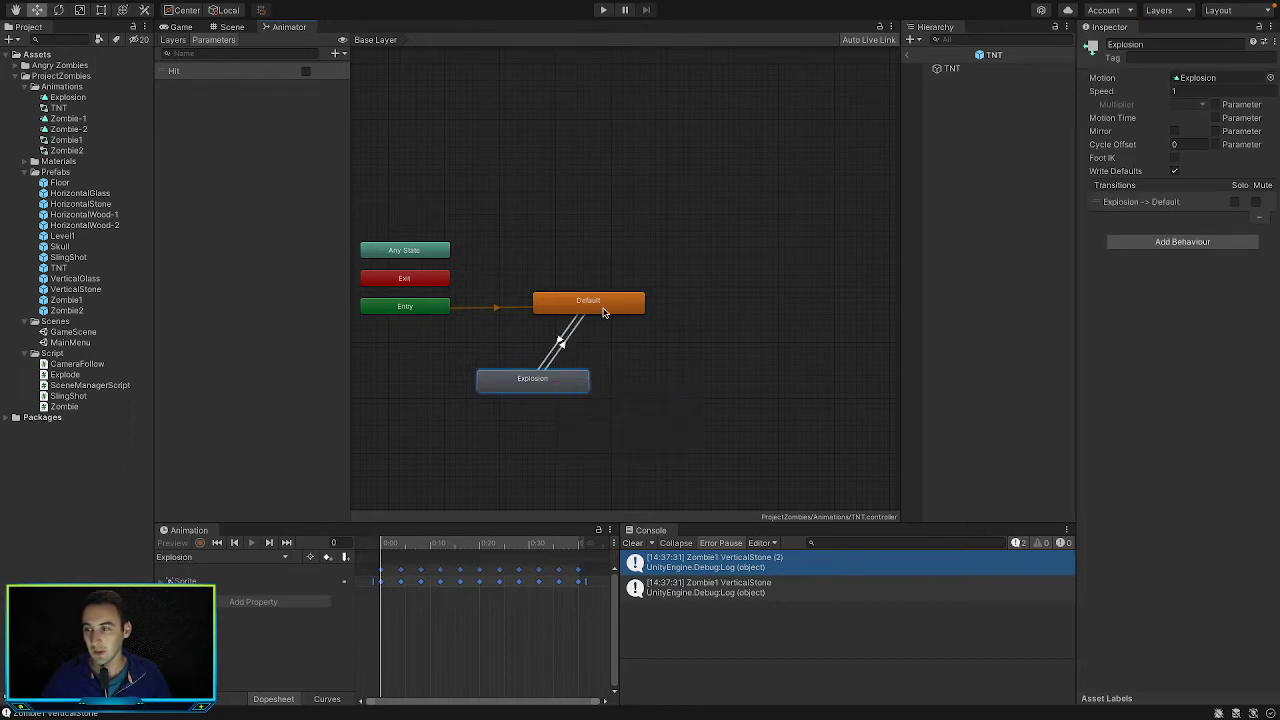
# Turn off Has Exit Time and Fixed Duration and set the Transition Duration to 0 for the Explosion to Default transition
pyautogui.click(563, 346)
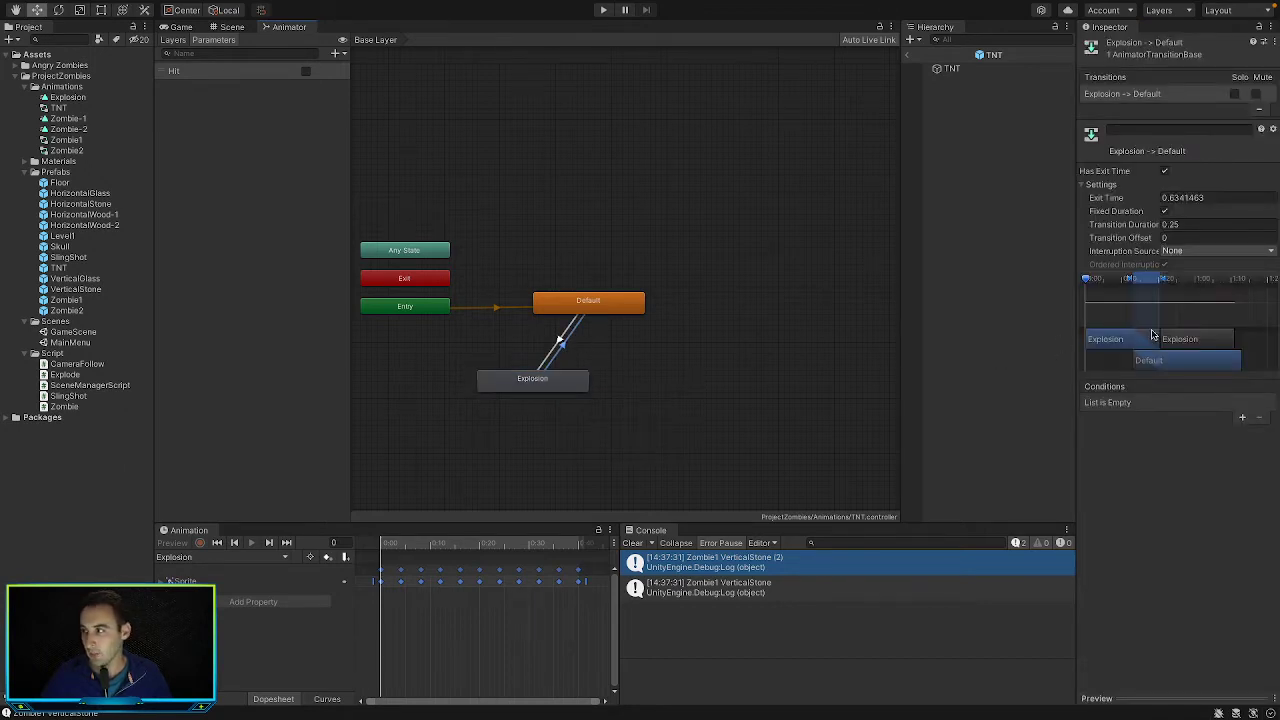
pyautogui.click(1164, 171)
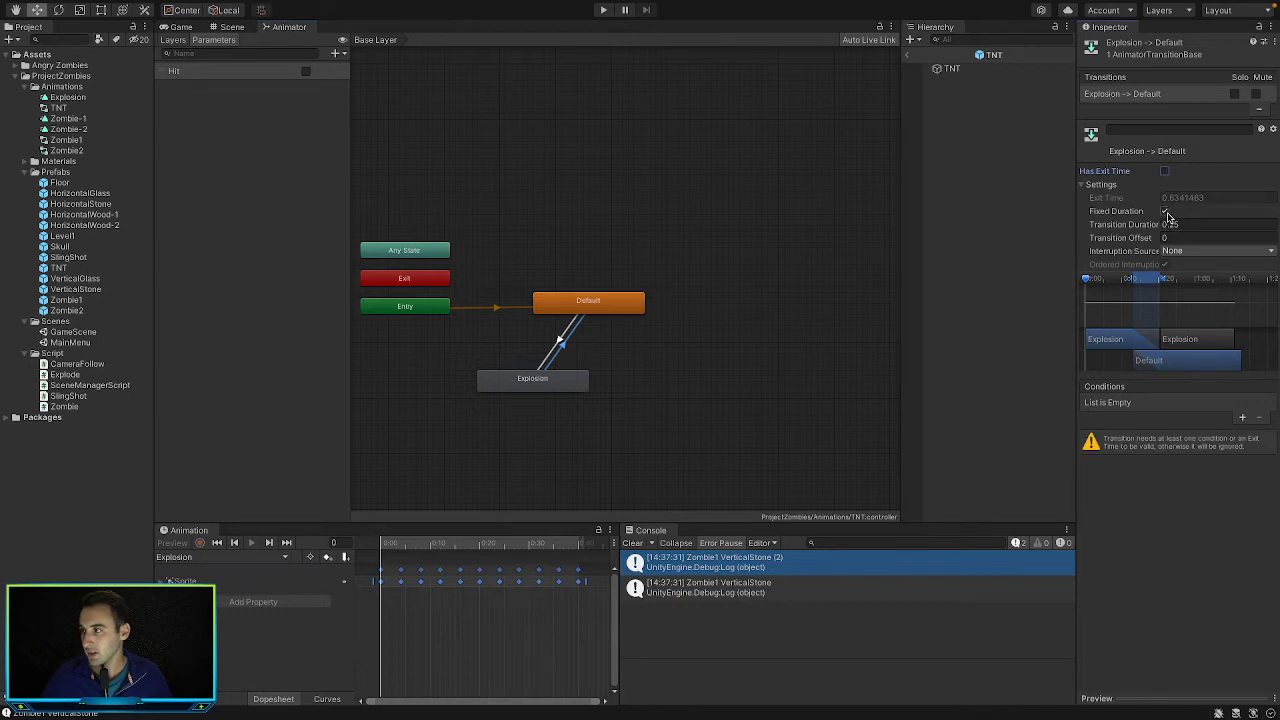
pyautogui.click(1164, 211)
pyautogui.click(1190, 223)
pyautogui.write('0')
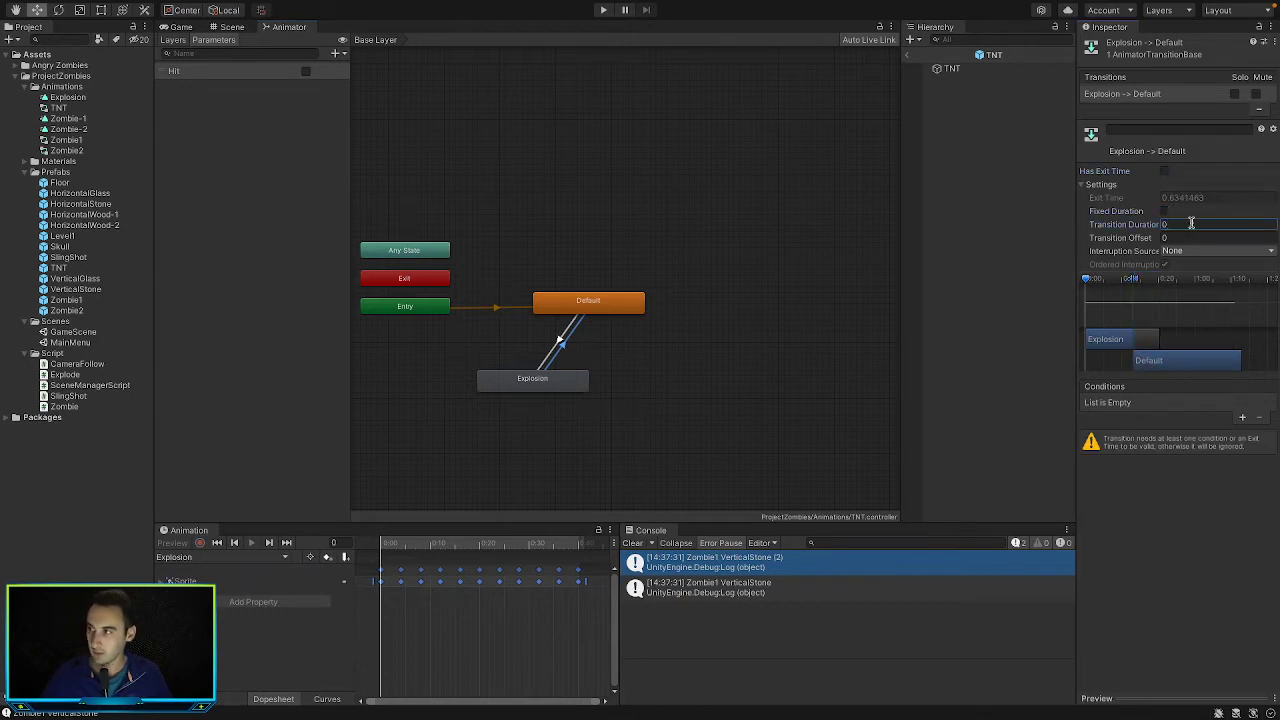
pyautogui.press('Return')
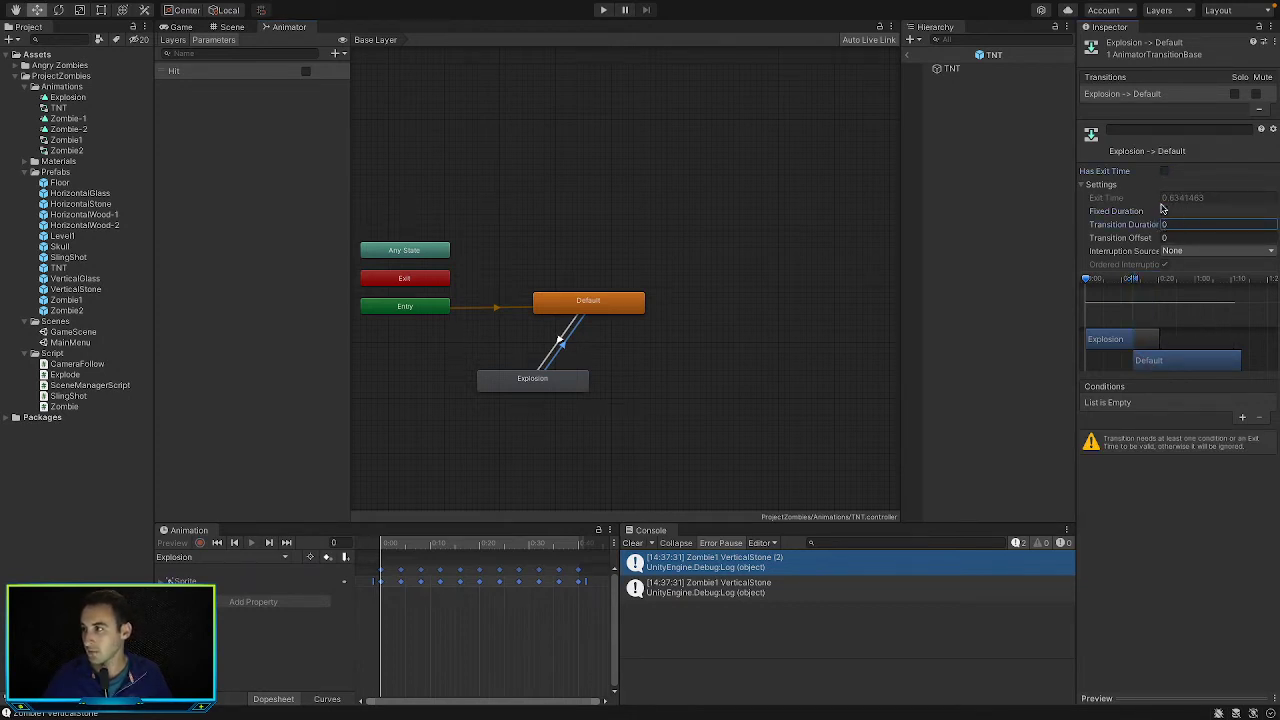
# Add a condition to the Explosion to Default transition requiring Hit to be false
pyautogui.click(1242, 418)
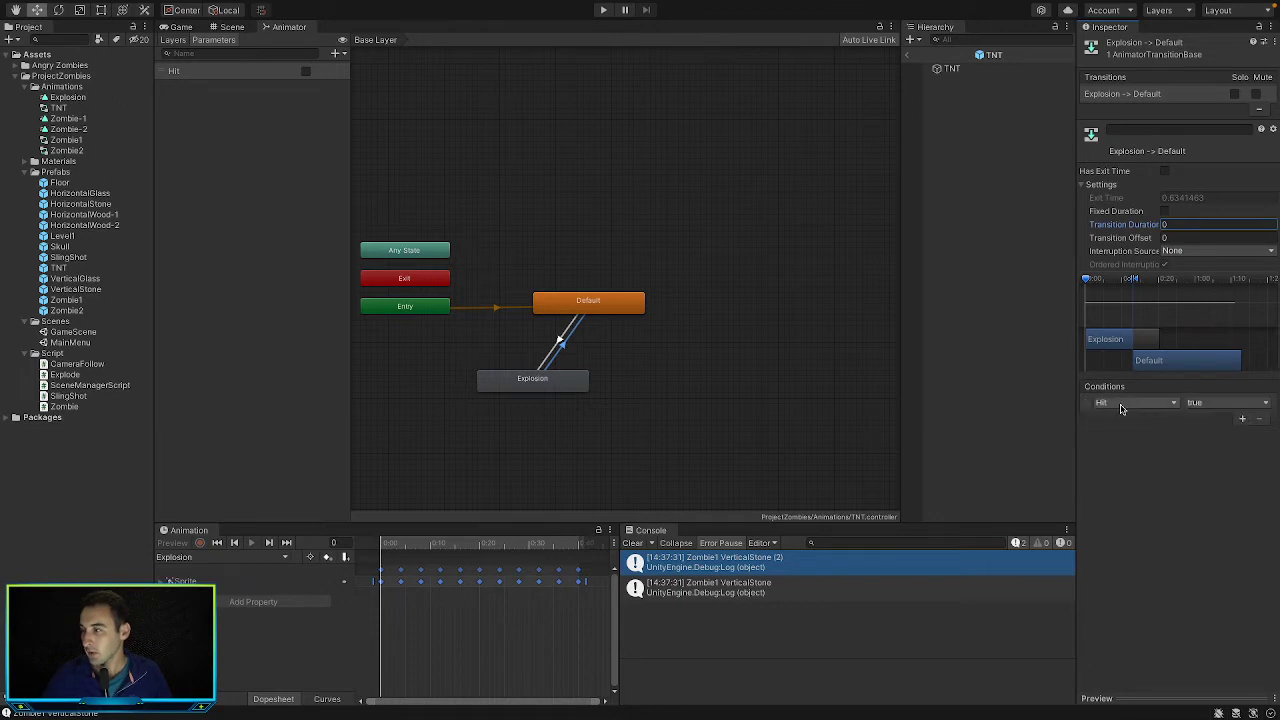
pyautogui.click(1212, 404)
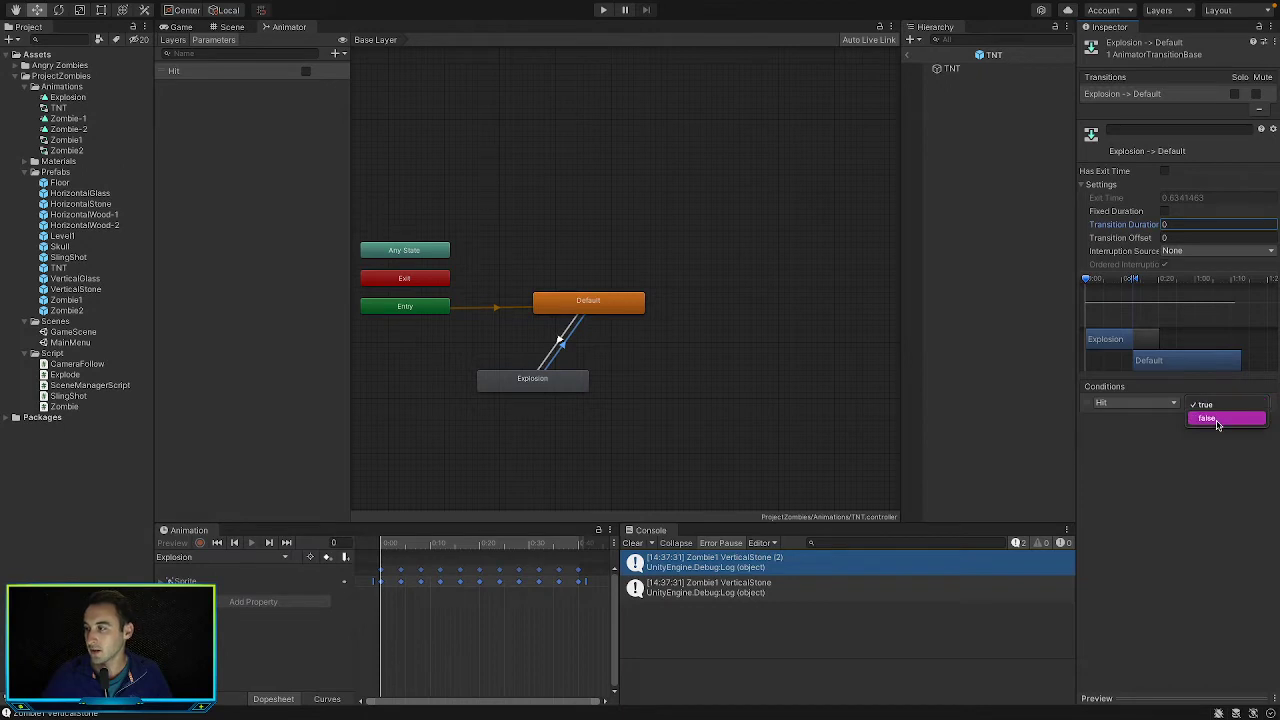
pyautogui.click(1216, 418)
# Reposition the Explosion state directly beneath the Default state in the animator graph
pyautogui.click(731, 378)
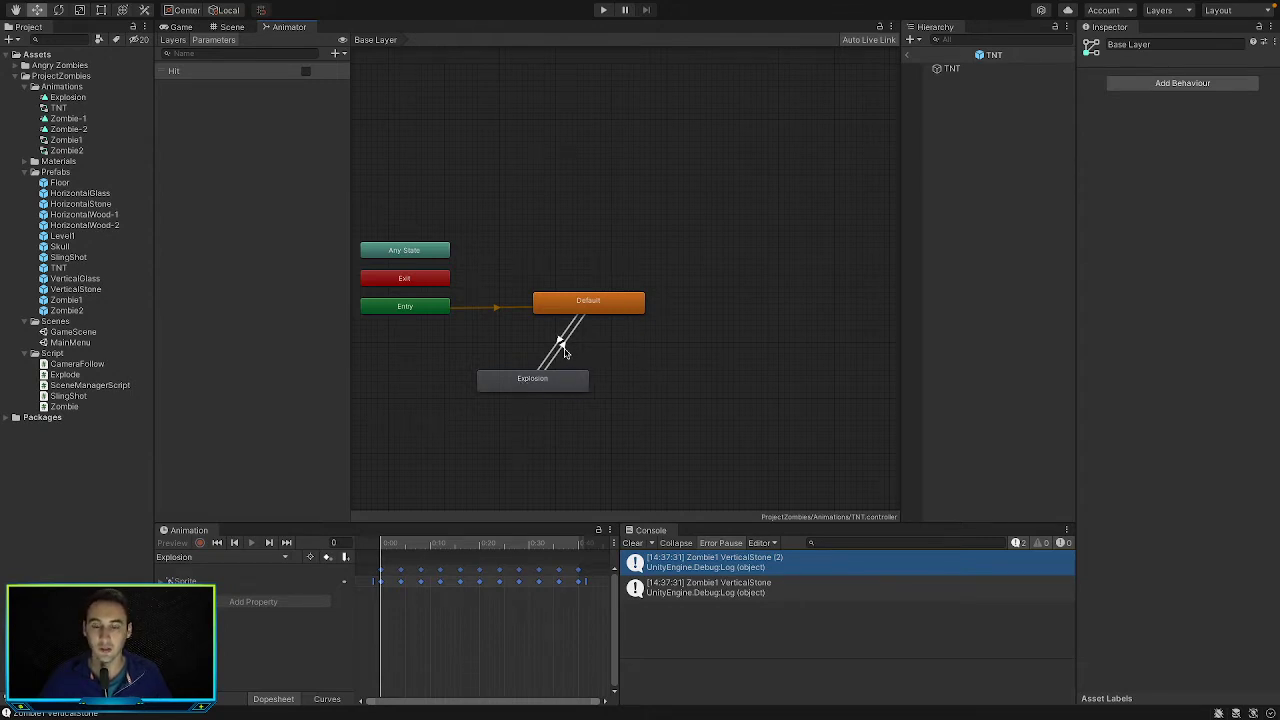
pyautogui.moveTo(566, 377); pyautogui.dragTo(622, 386)
pyautogui.click(552, 188)
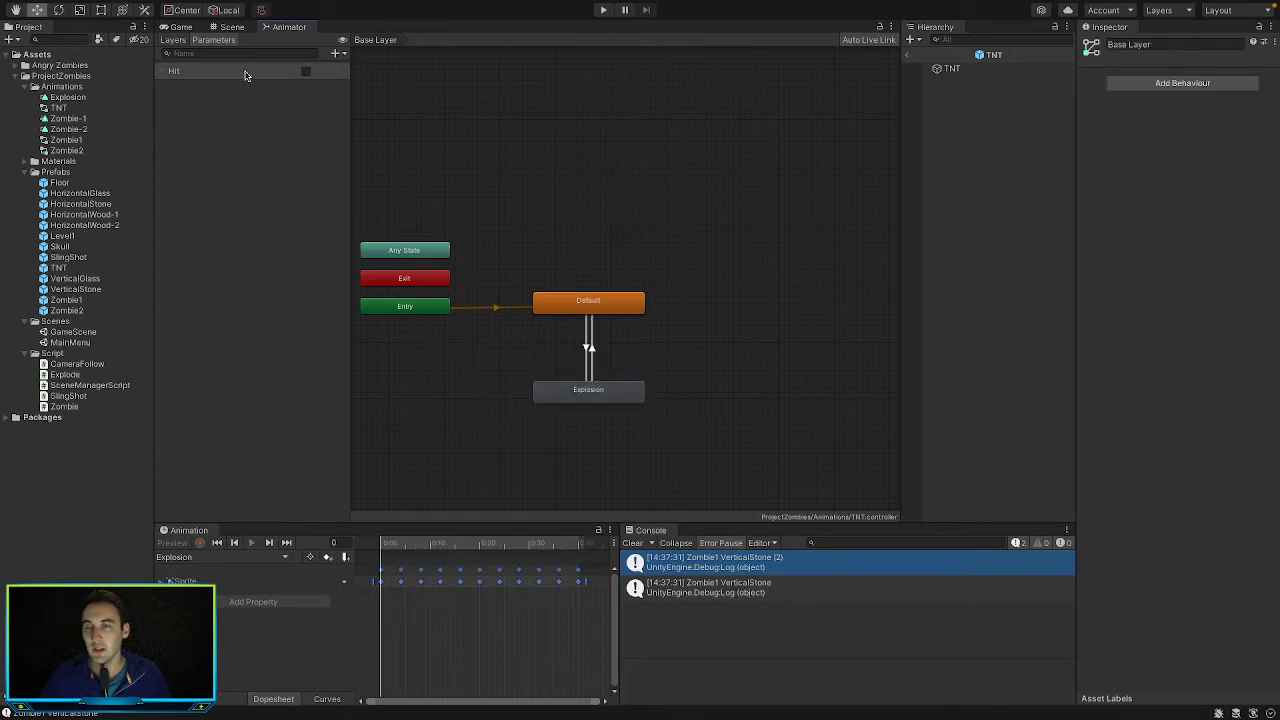
# Test the game in Play mode by launching the skull from the slingshot, and stop it
pyautogui.click(222, 27)
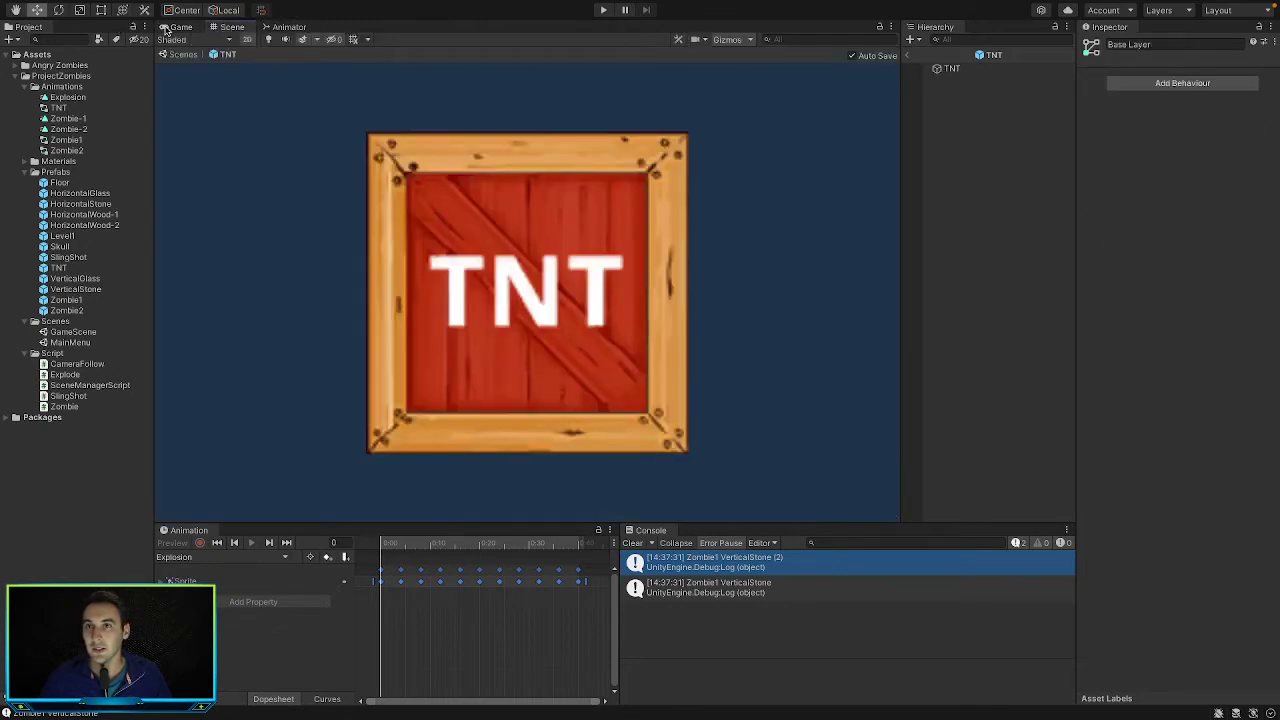
pyautogui.click(175, 27)
pyautogui.click(604, 10)
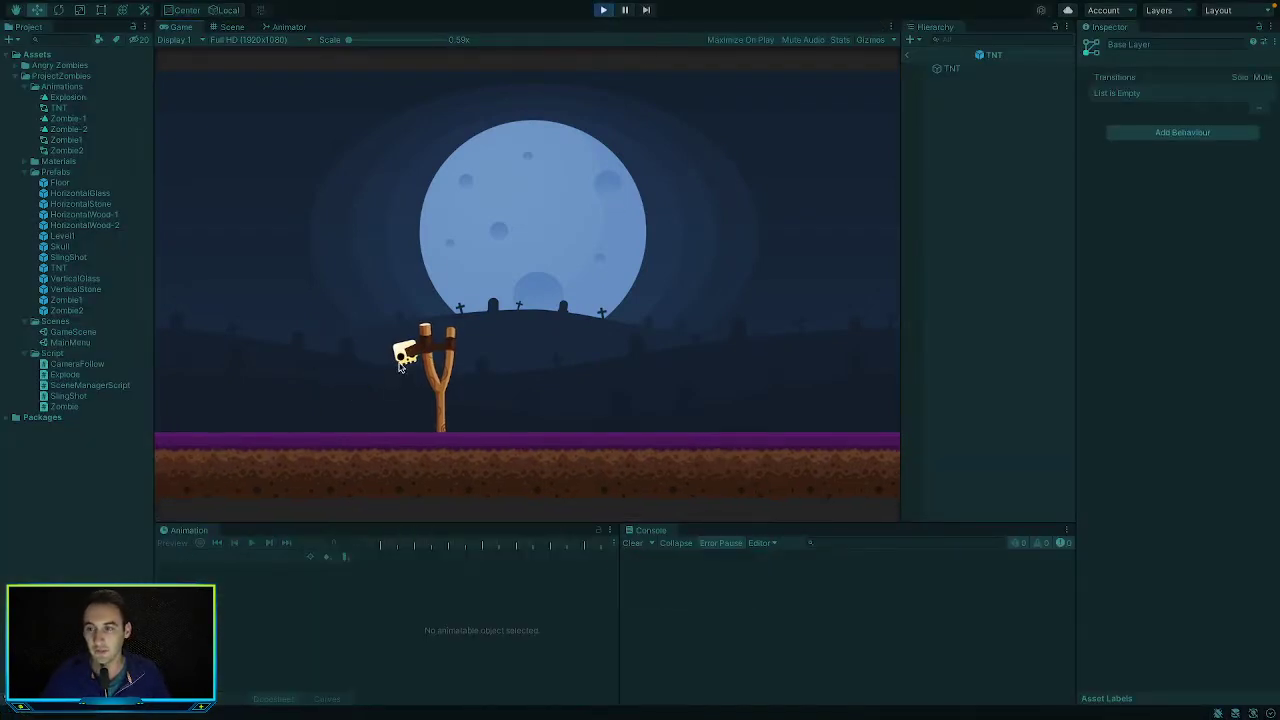
pyautogui.moveTo(260, 388); pyautogui.dragTo(269, 394)
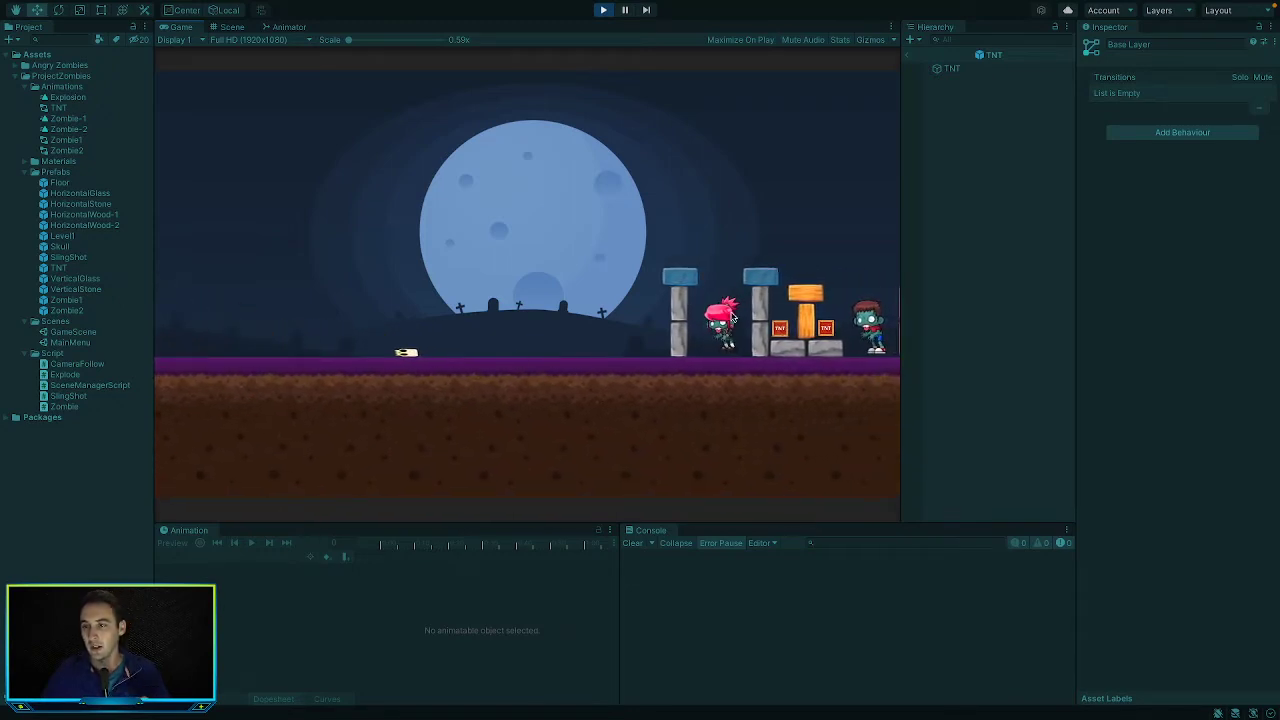
pyautogui.click(603, 10)
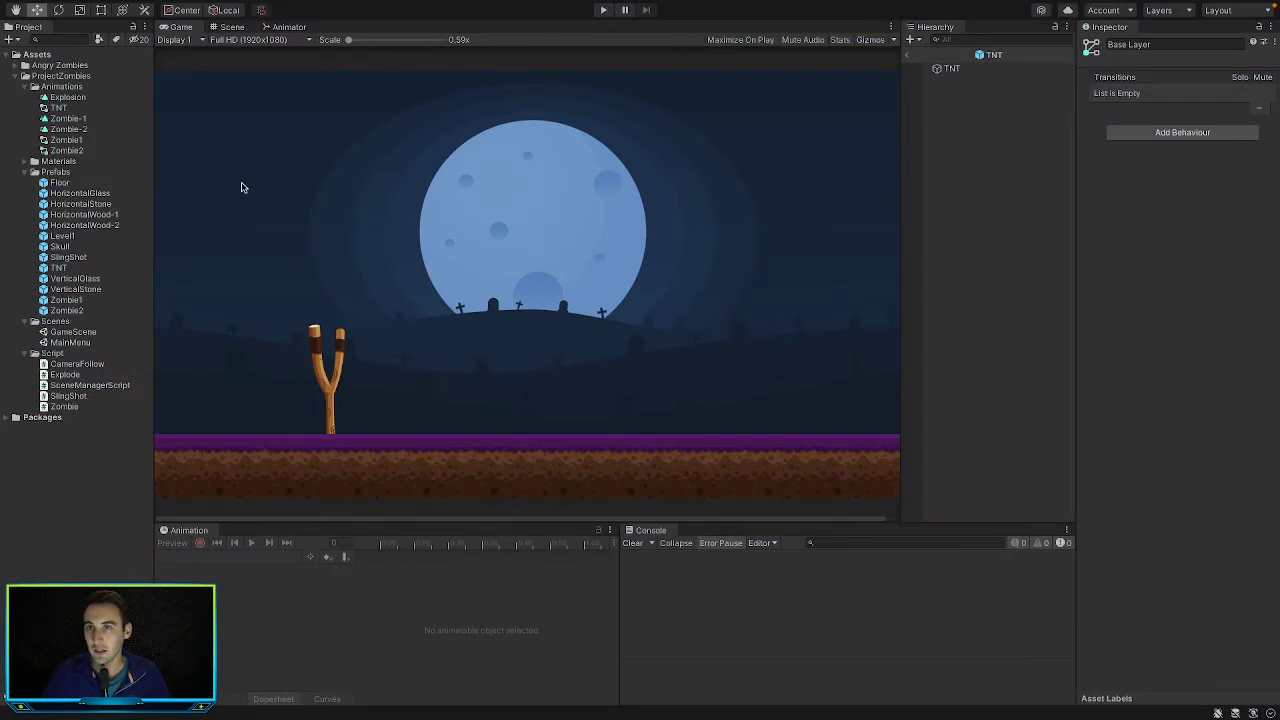
pyautogui.scroll(3, 242, 188)
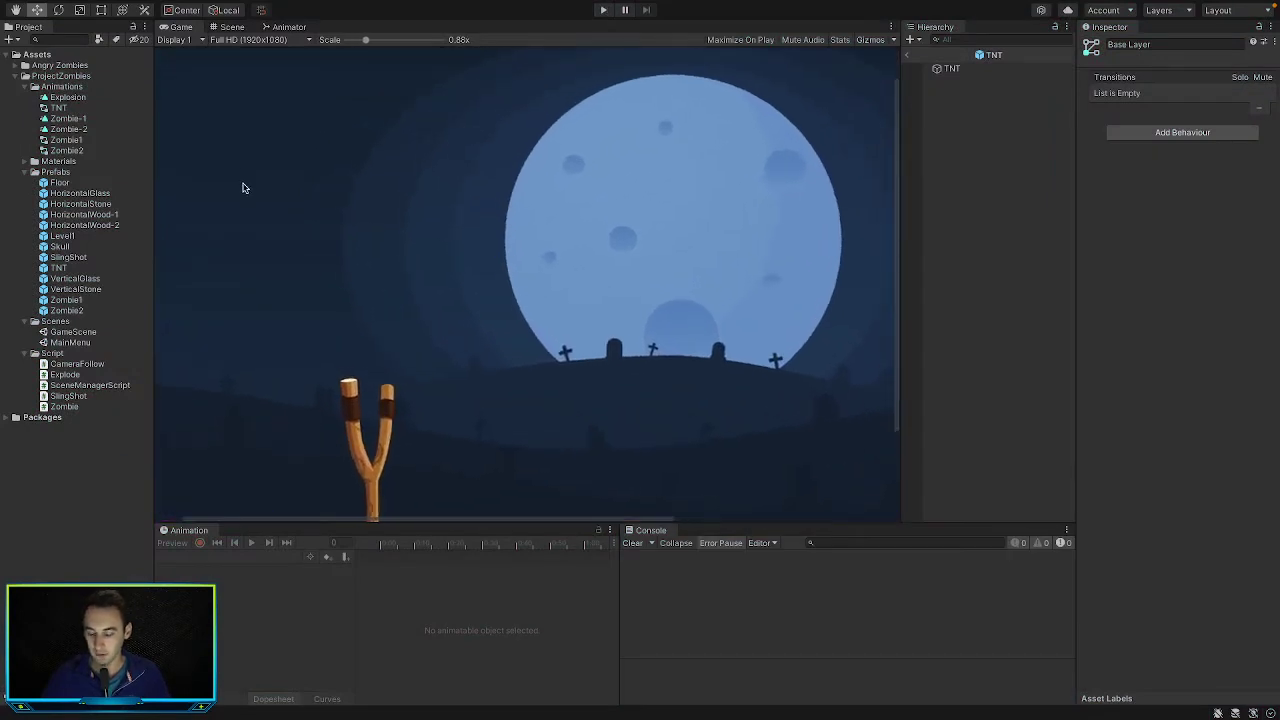
# Open the Explode script in the code editor and review its OnCollisionEnter2D method
pyautogui.click(64, 374)
pyautogui.rightClick(66, 374)
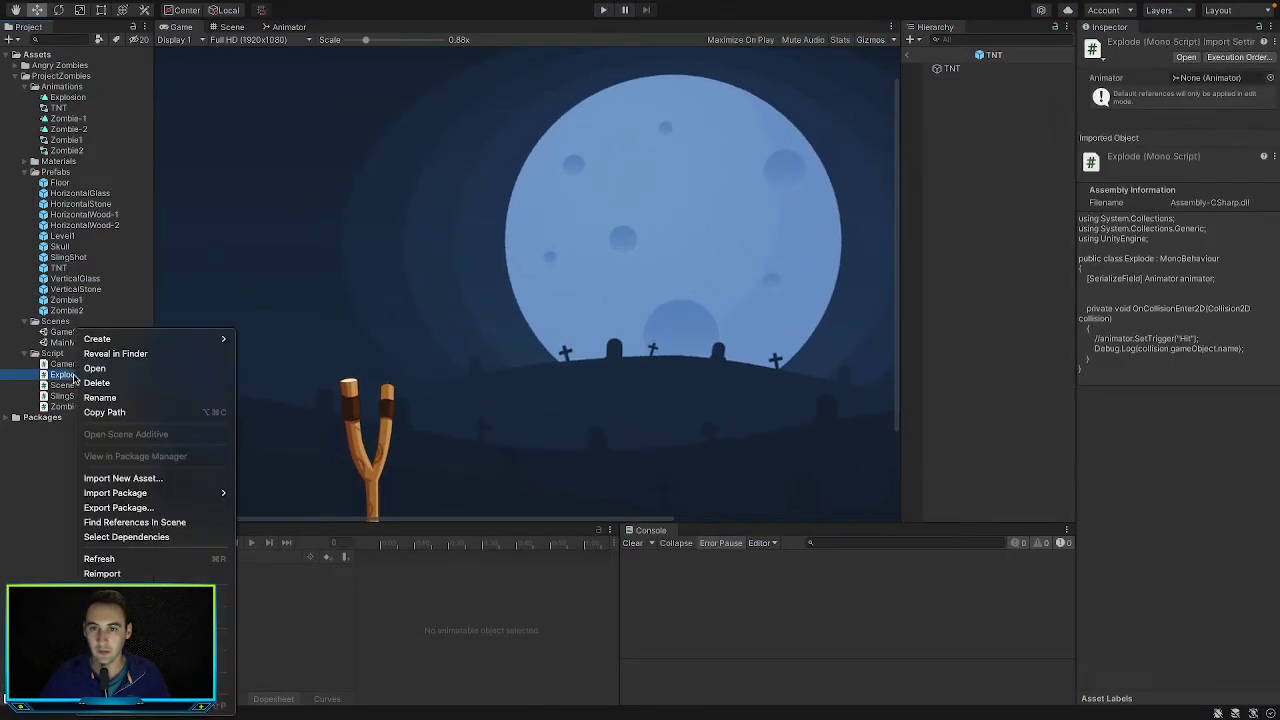
pyautogui.click(138, 372)
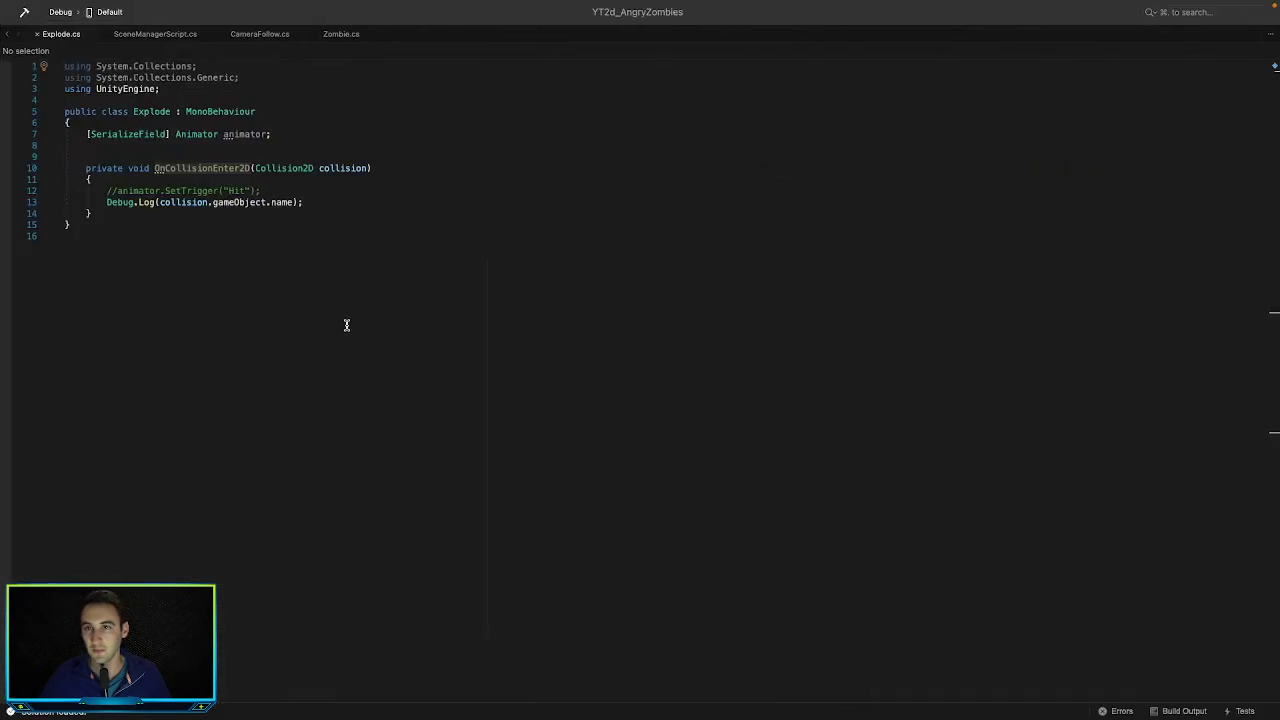
pyautogui.click(330, 204)
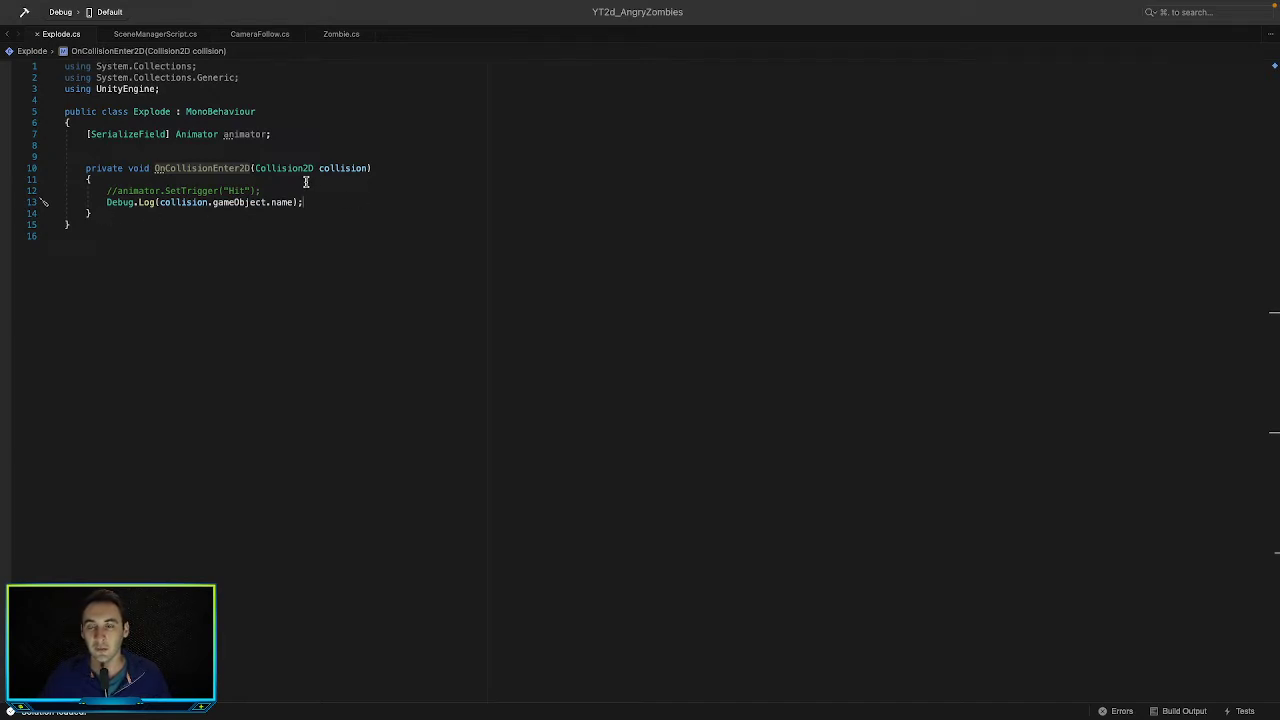
pyautogui.tripleClick(163, 168)
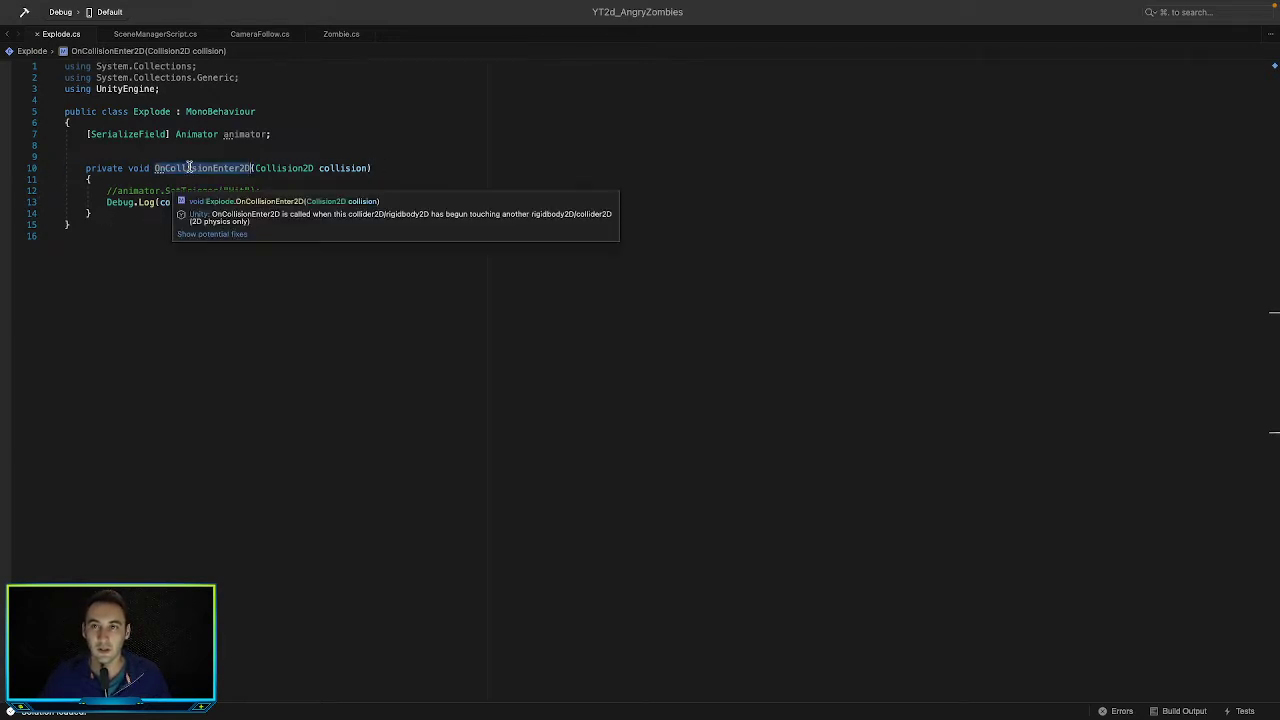
pyautogui.click(200, 266)
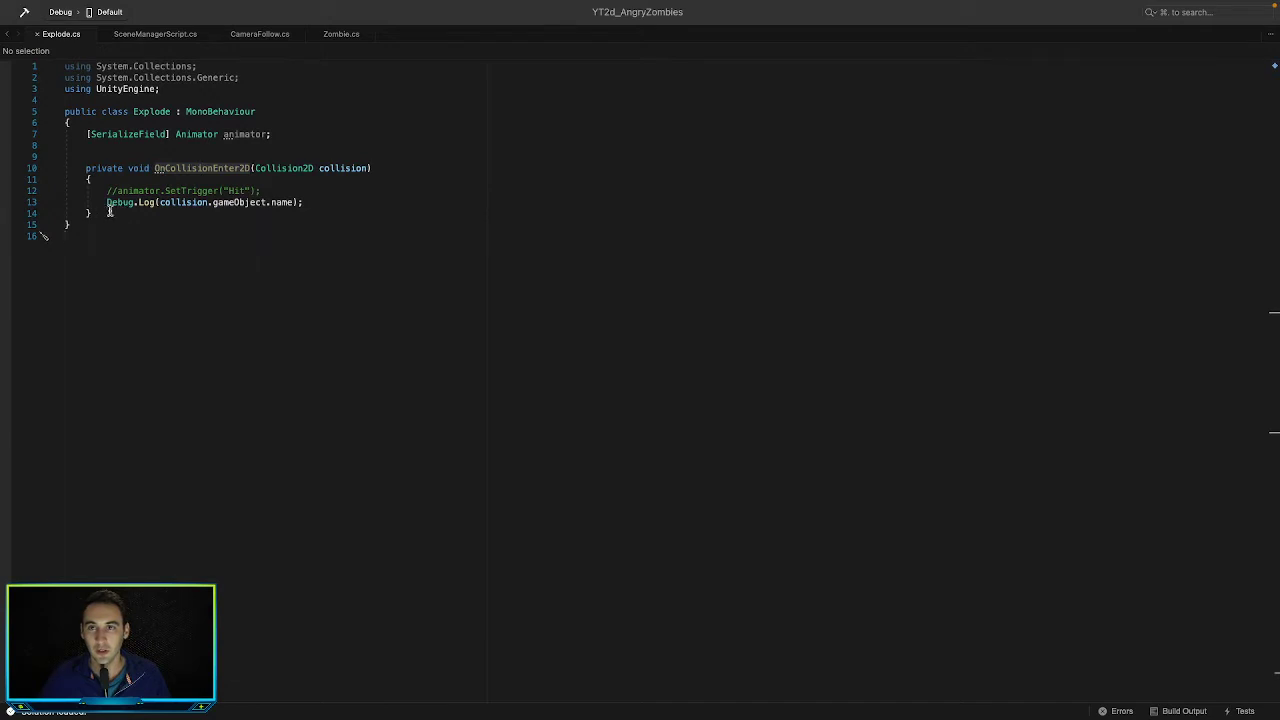
# Replace the whole OnCollisionEnter2D method with an empty private void OnTriggerEnter2D(Collider2D collision) method
pyautogui.moveTo(100, 213); pyautogui.dragTo(88, 168)
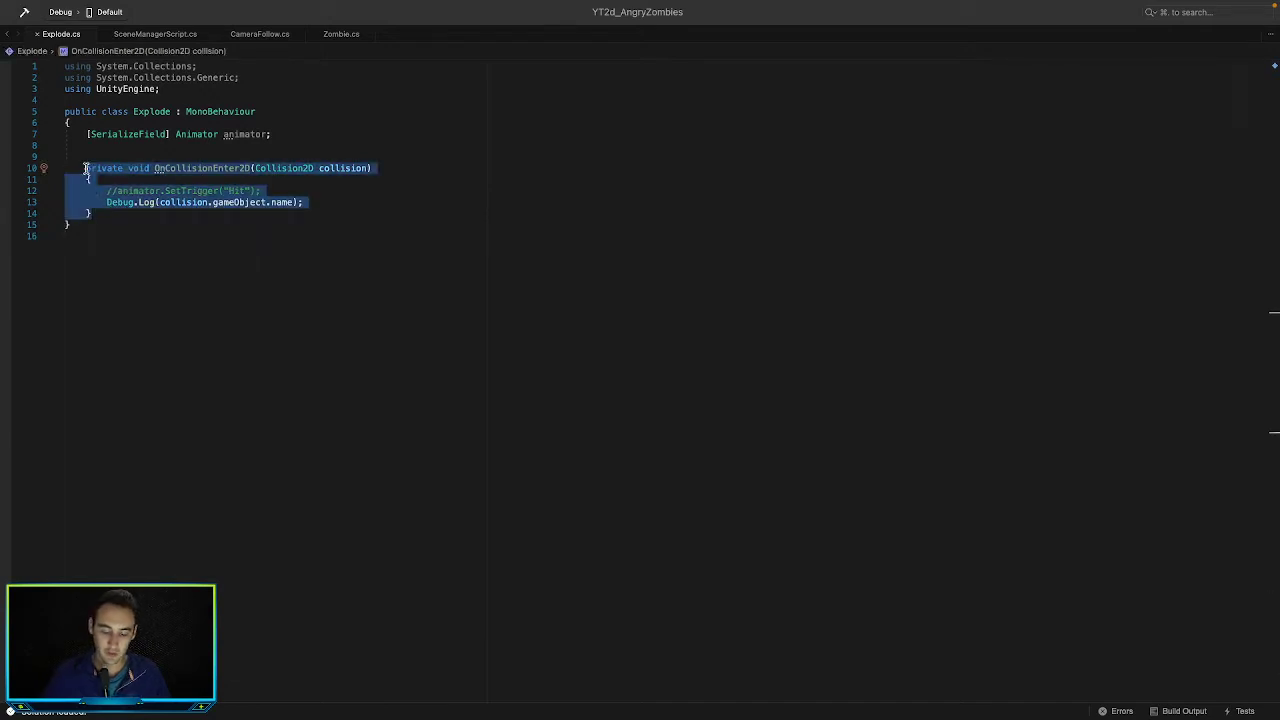
pyautogui.write('private ')
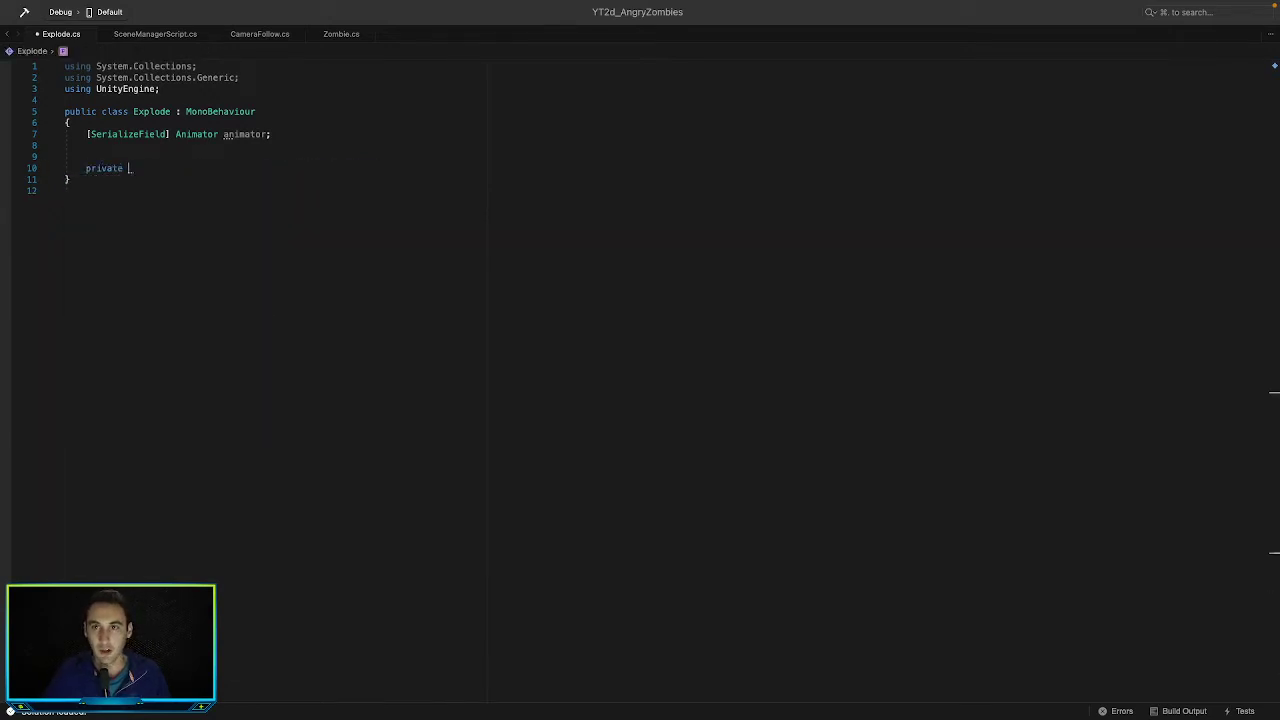
pyautogui.write('void')
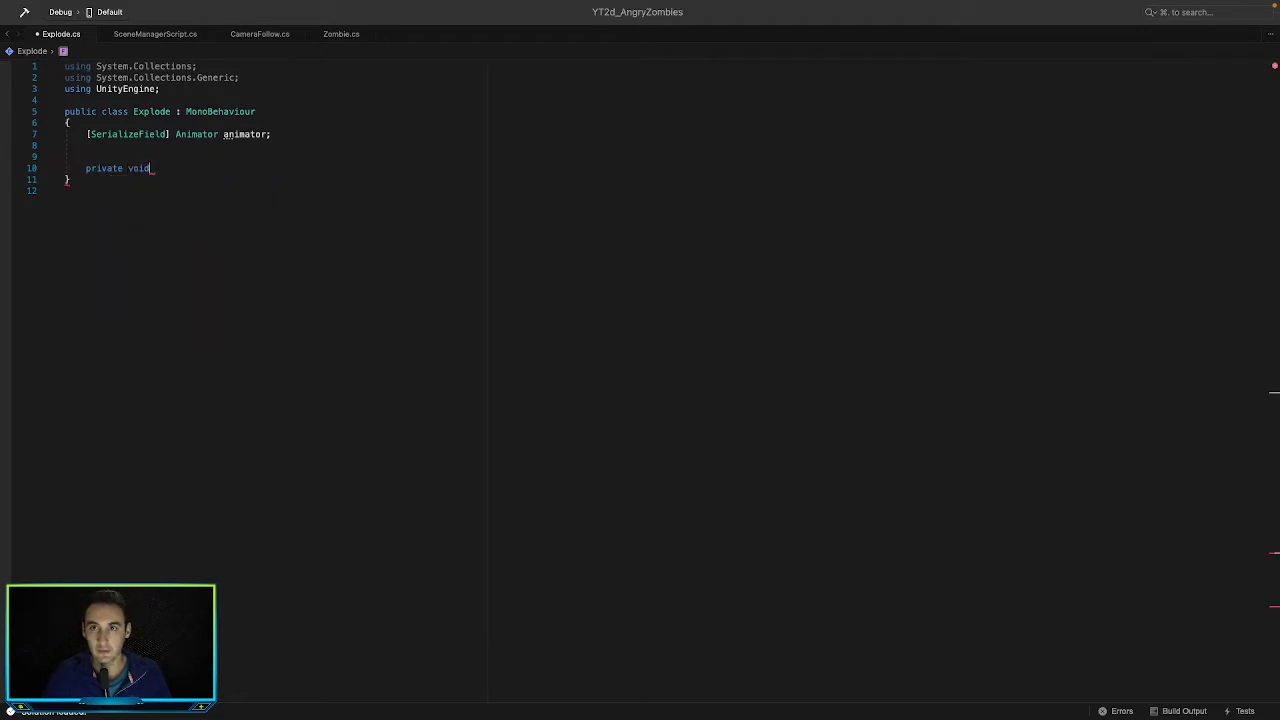
pyautogui.write(' onTri')
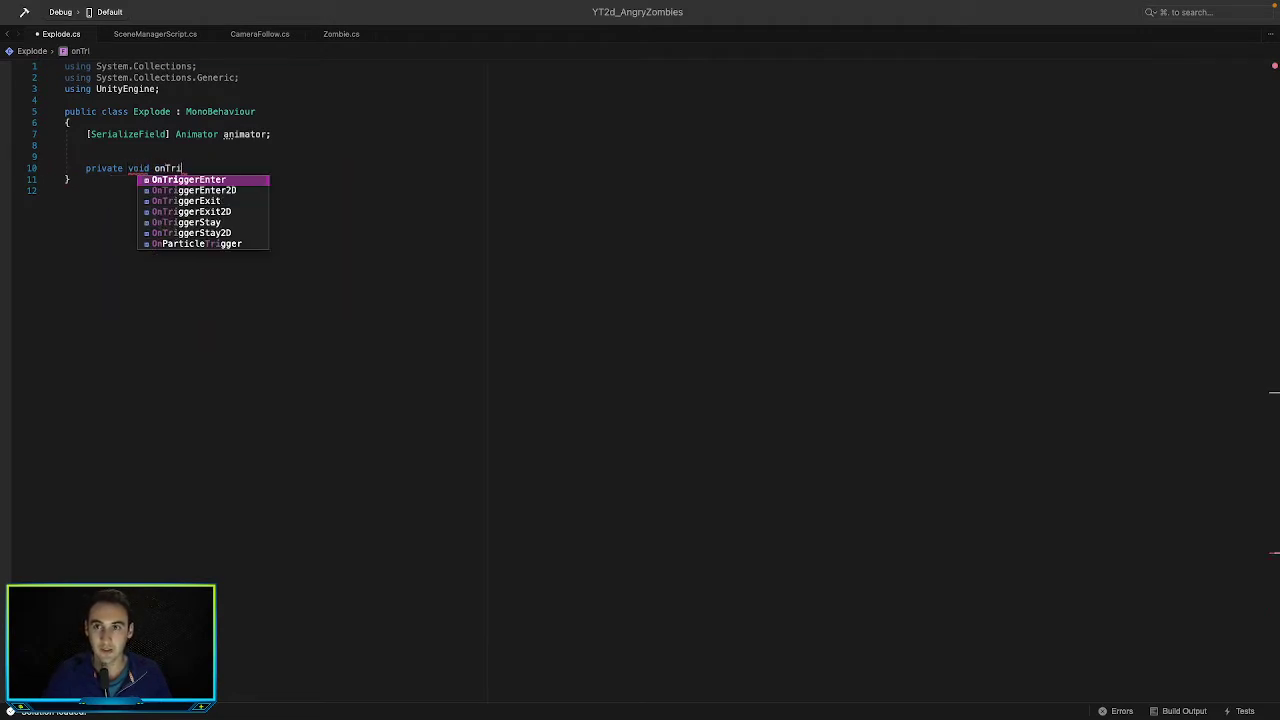
pyautogui.press('Return')
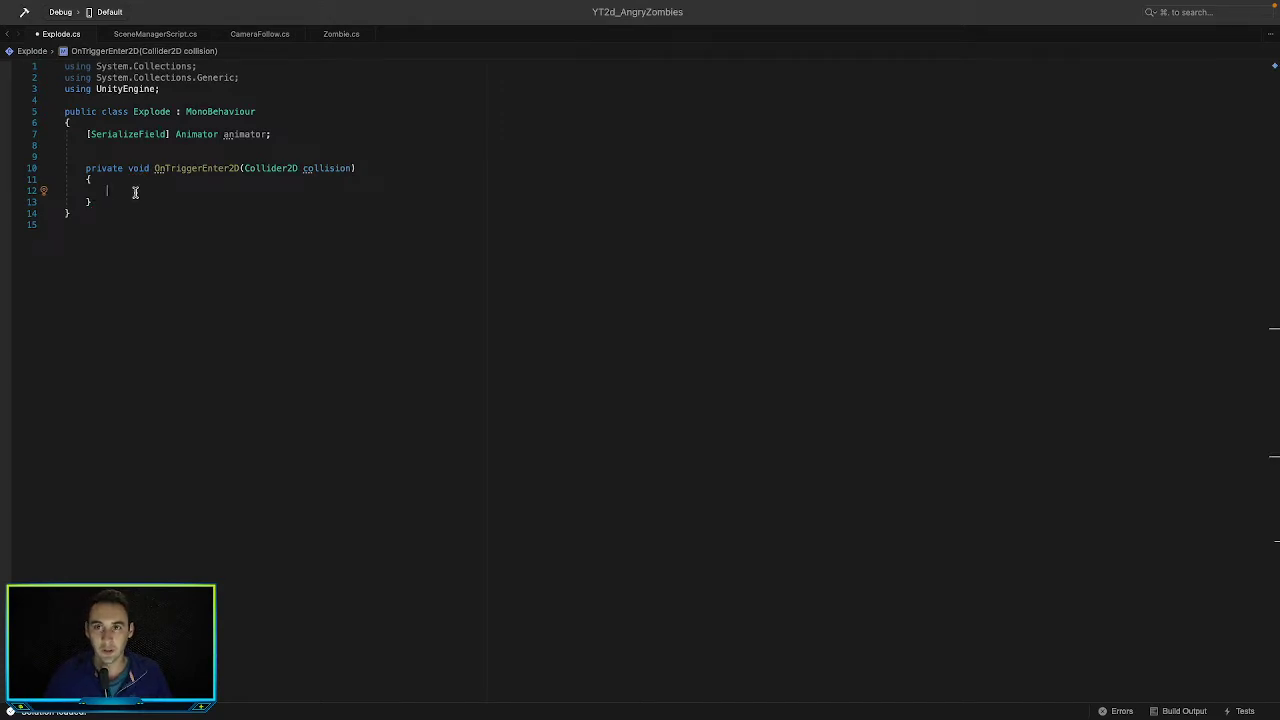
# Add animator.SetBool("Hit", true); inside the OnTriggerEnter2D method and save the Explode script
pyautogui.write('anim')
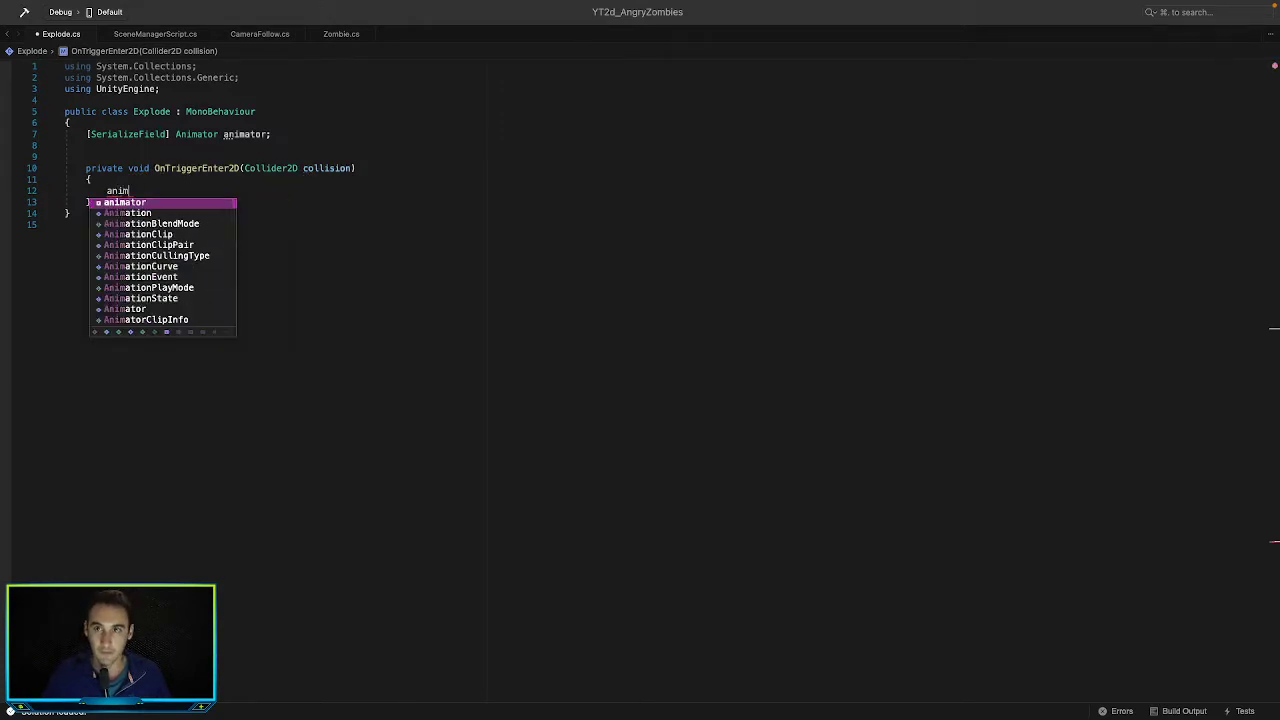
pyautogui.press('Return')
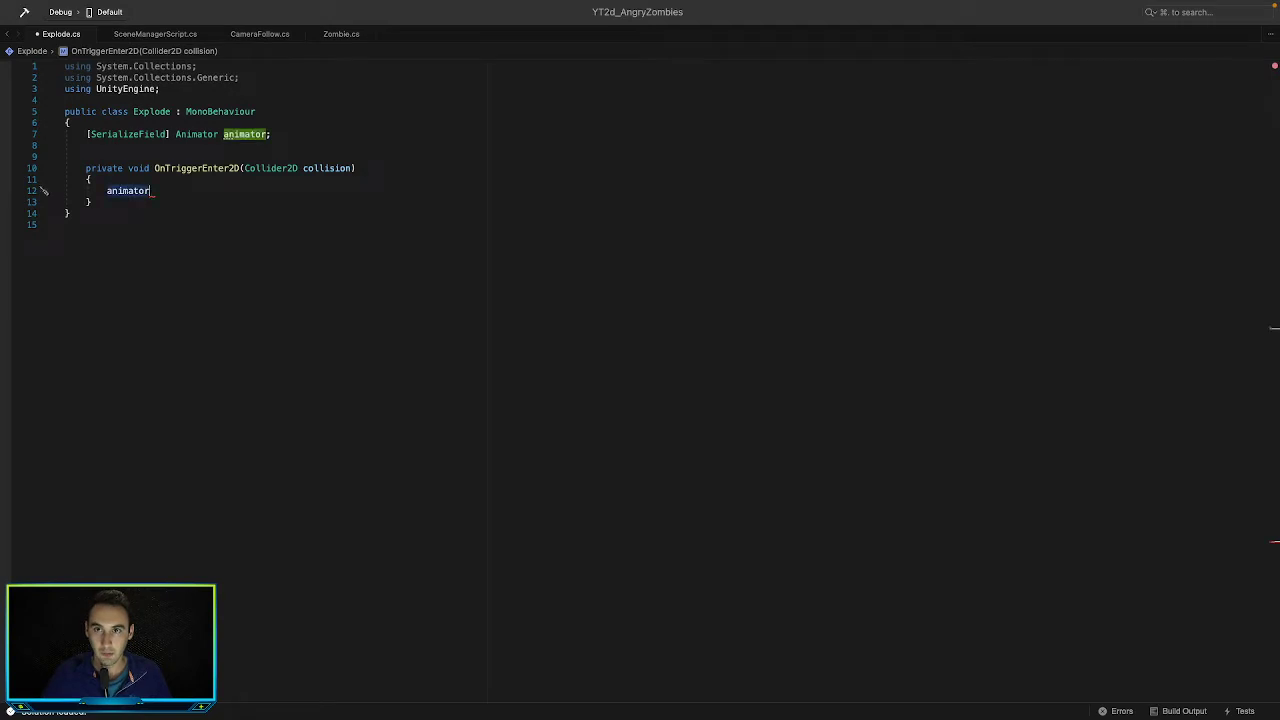
pyautogui.write('.S')
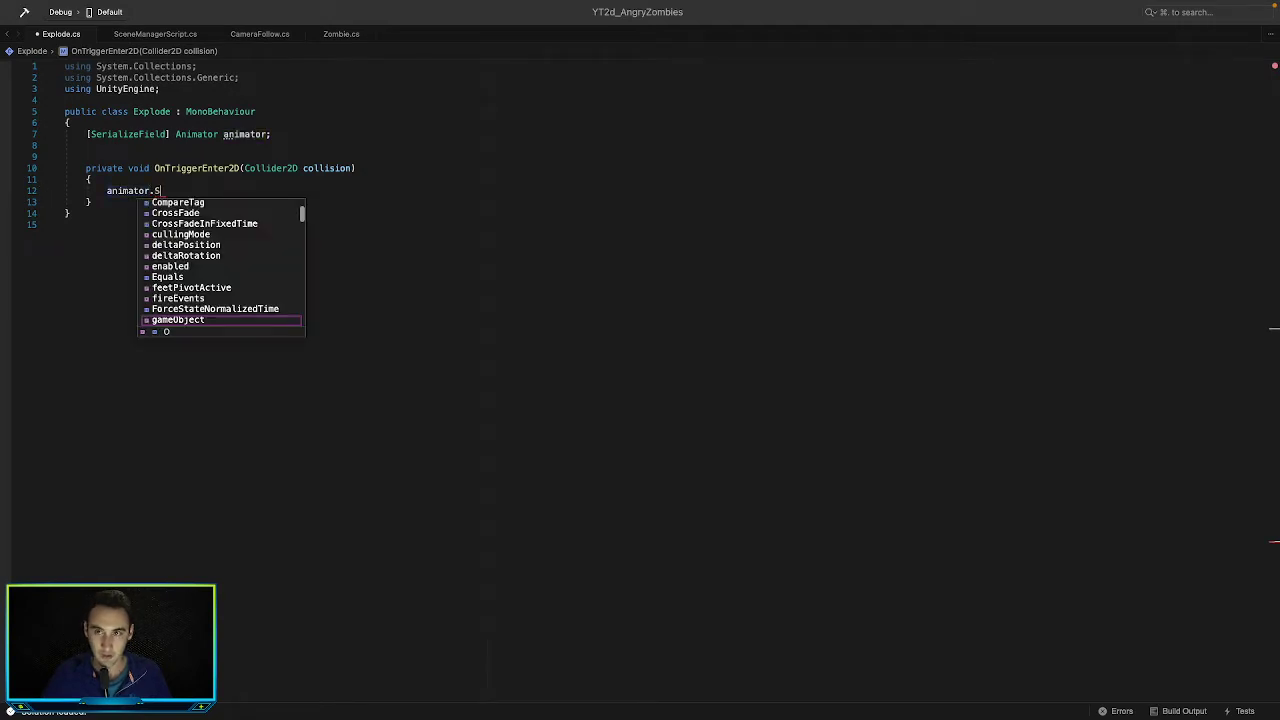
pyautogui.write('et')
pyautogui.press('Return')
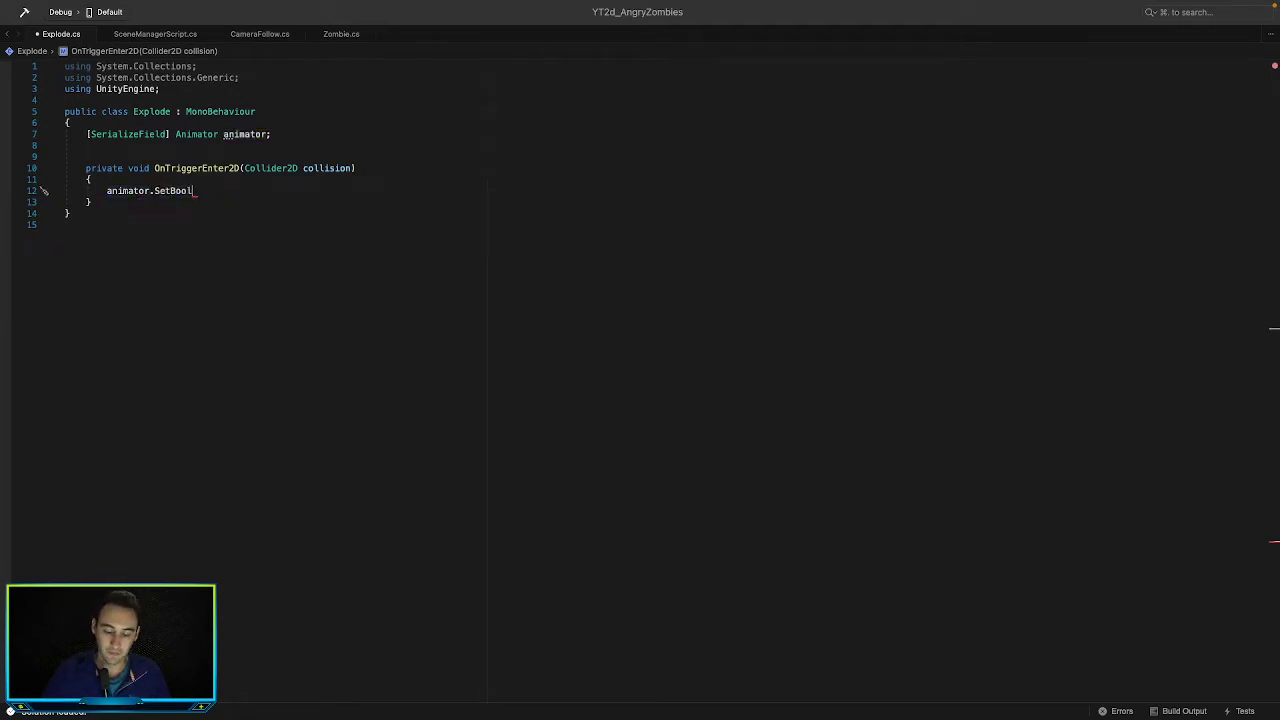
pyautogui.write('("')
pyautogui.write('Hit"')
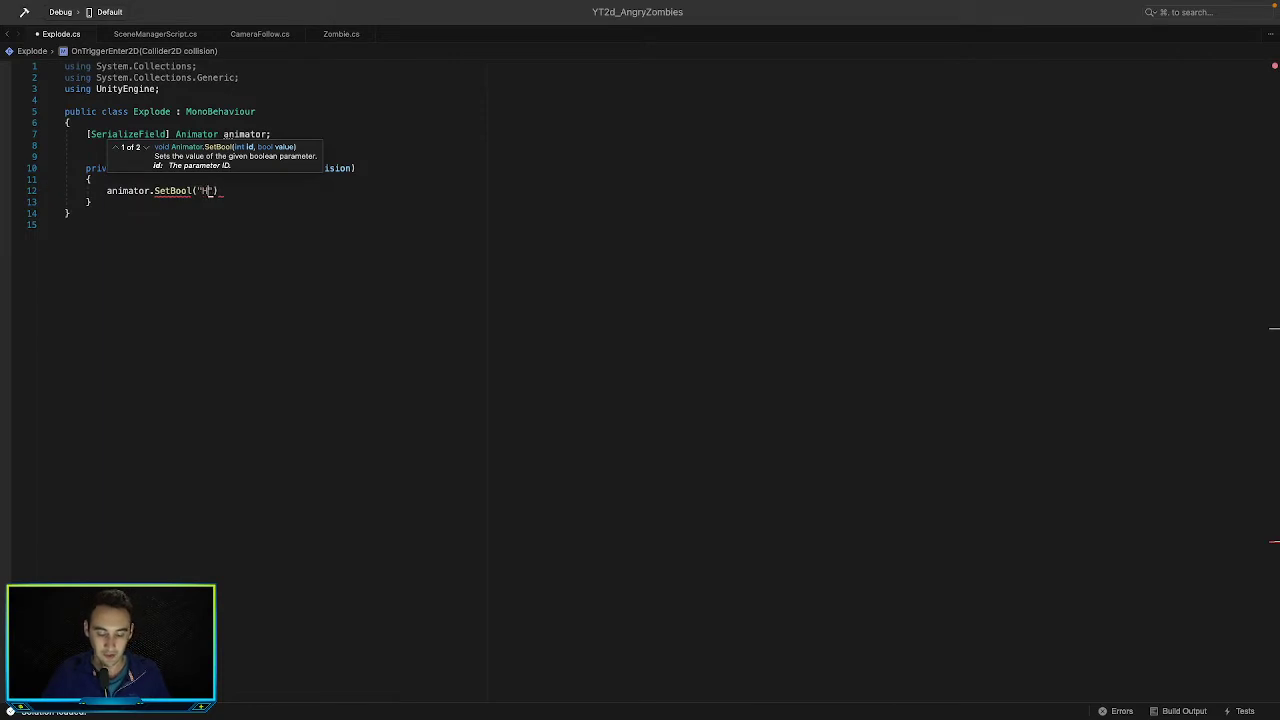
pyautogui.write(', true')
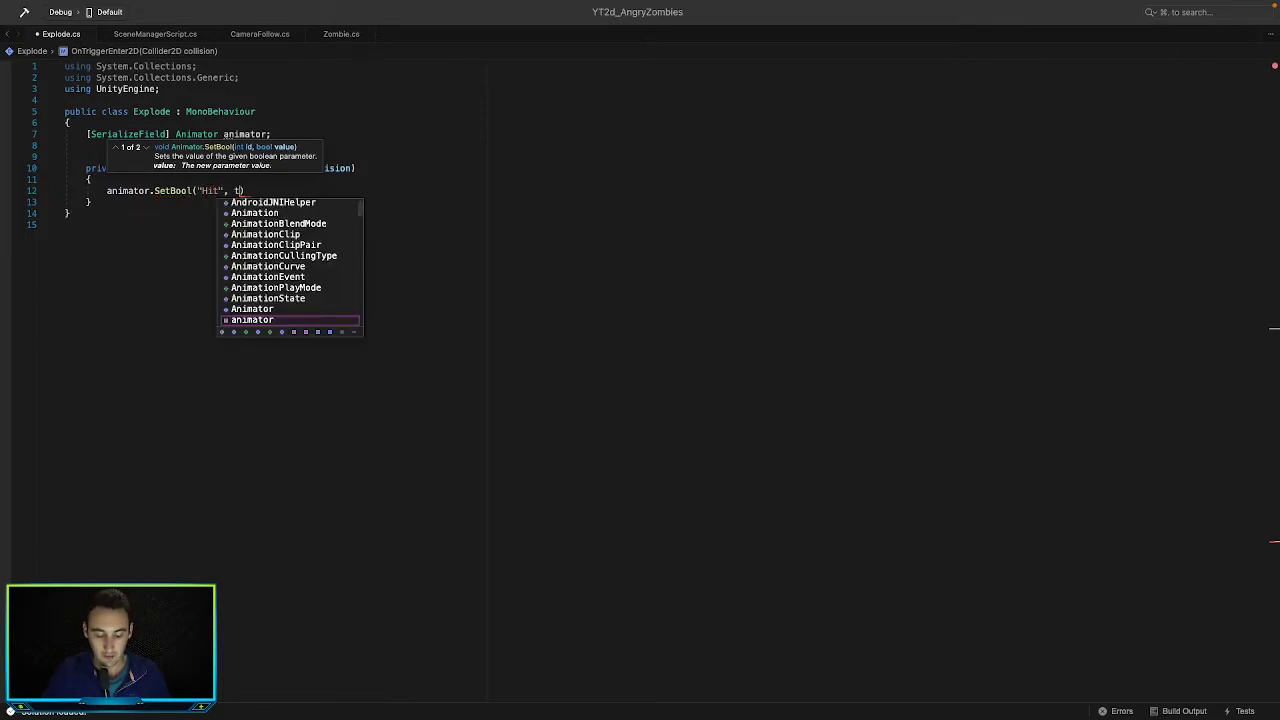
pyautogui.write(');')
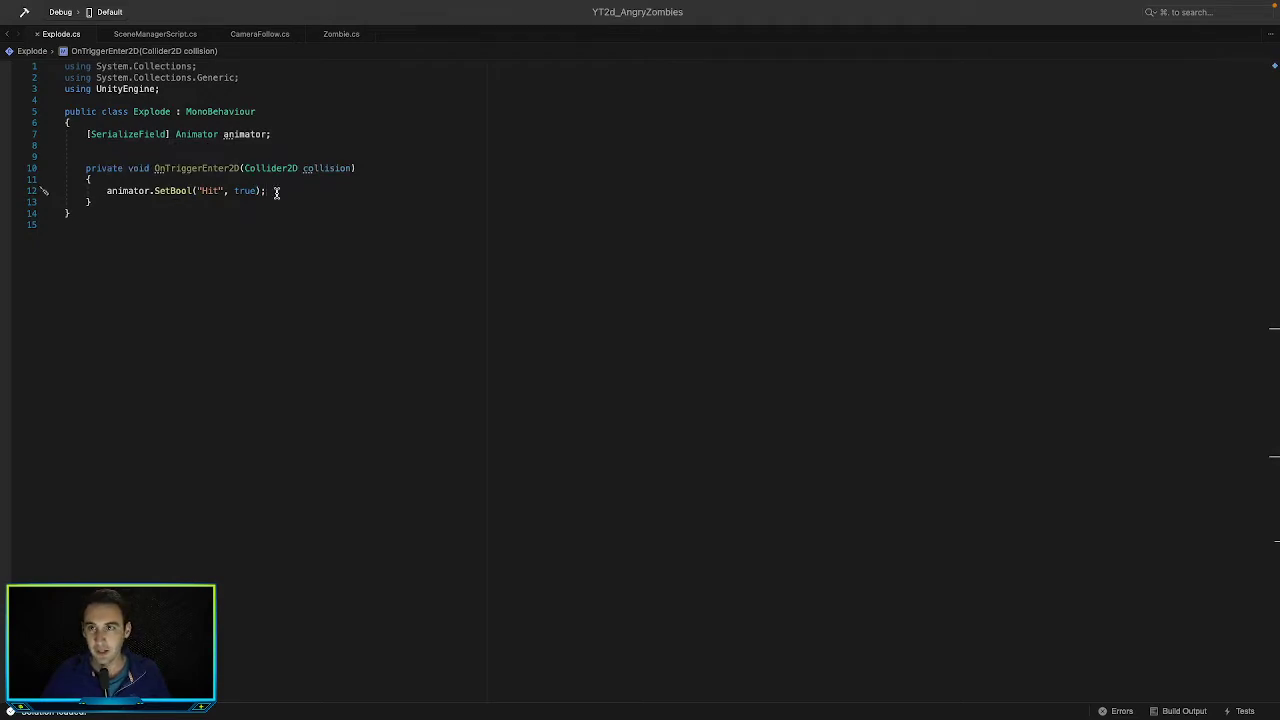
# Switch back to Unity, enable Is Trigger on the TNT object's Box Collider 2D, and check the save error in the console
pyautogui.press('super+Tab')
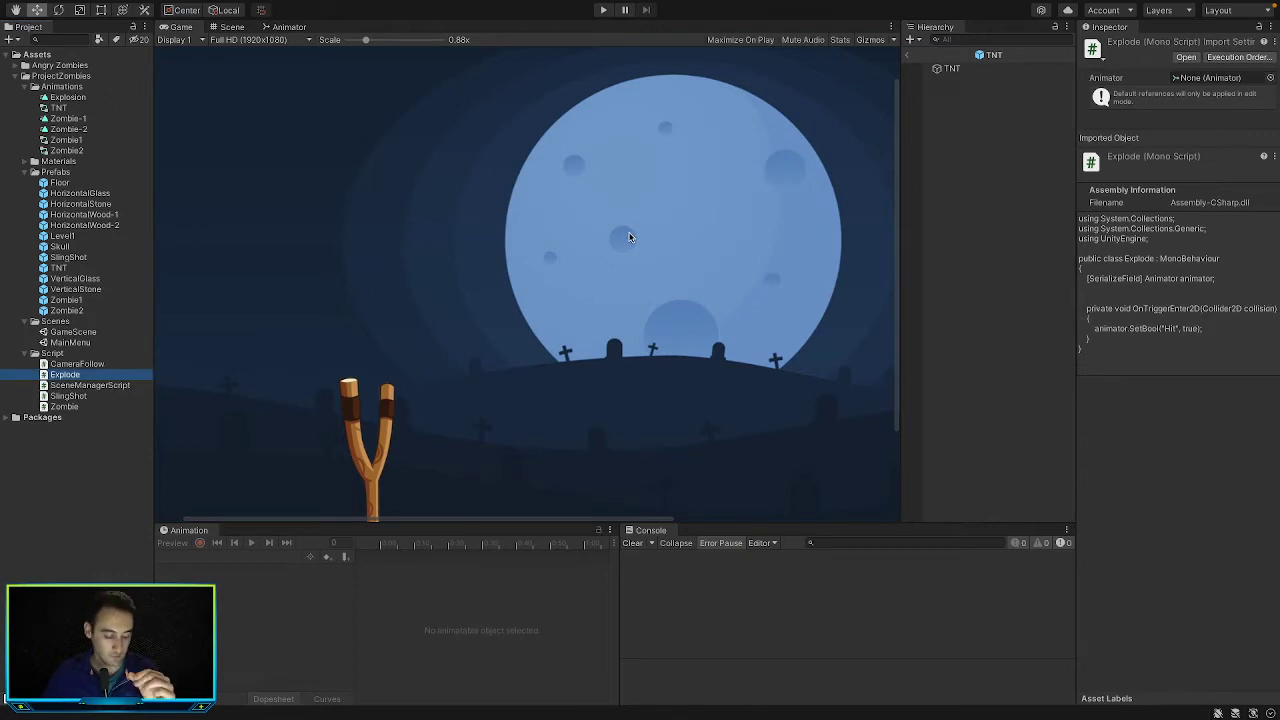
pyautogui.click(1000, 69)
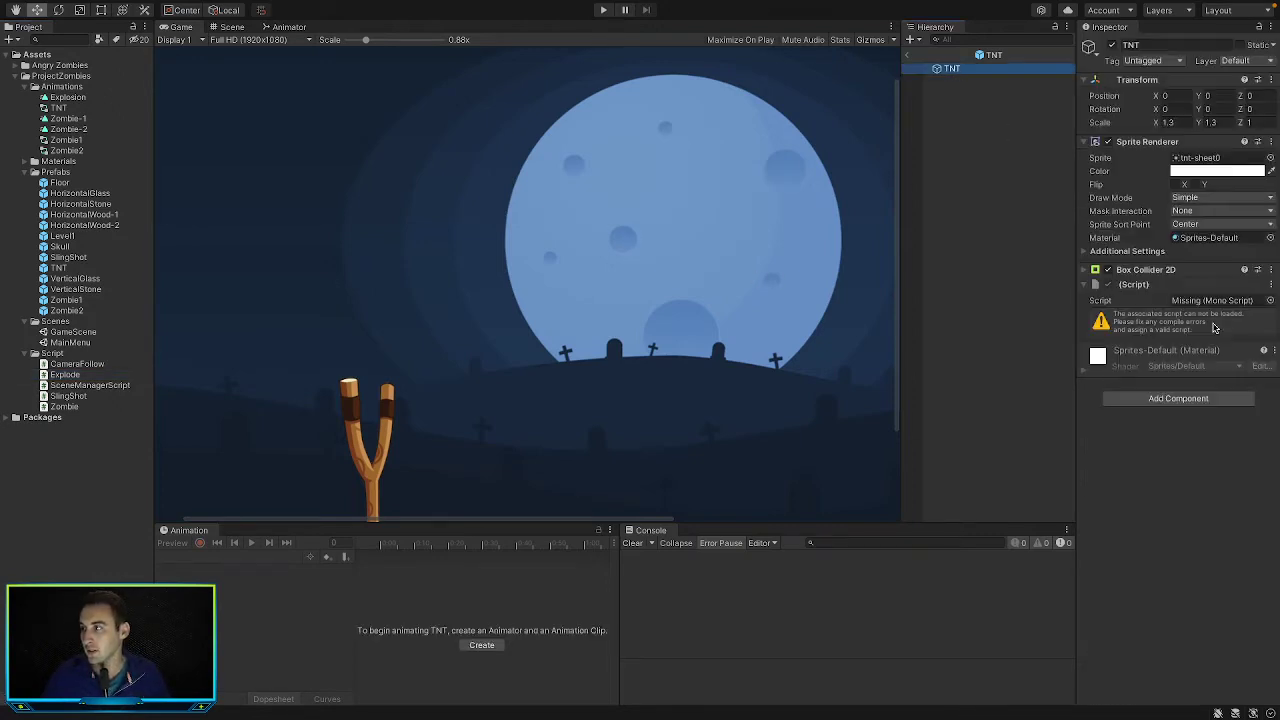
pyautogui.click(1146, 270)
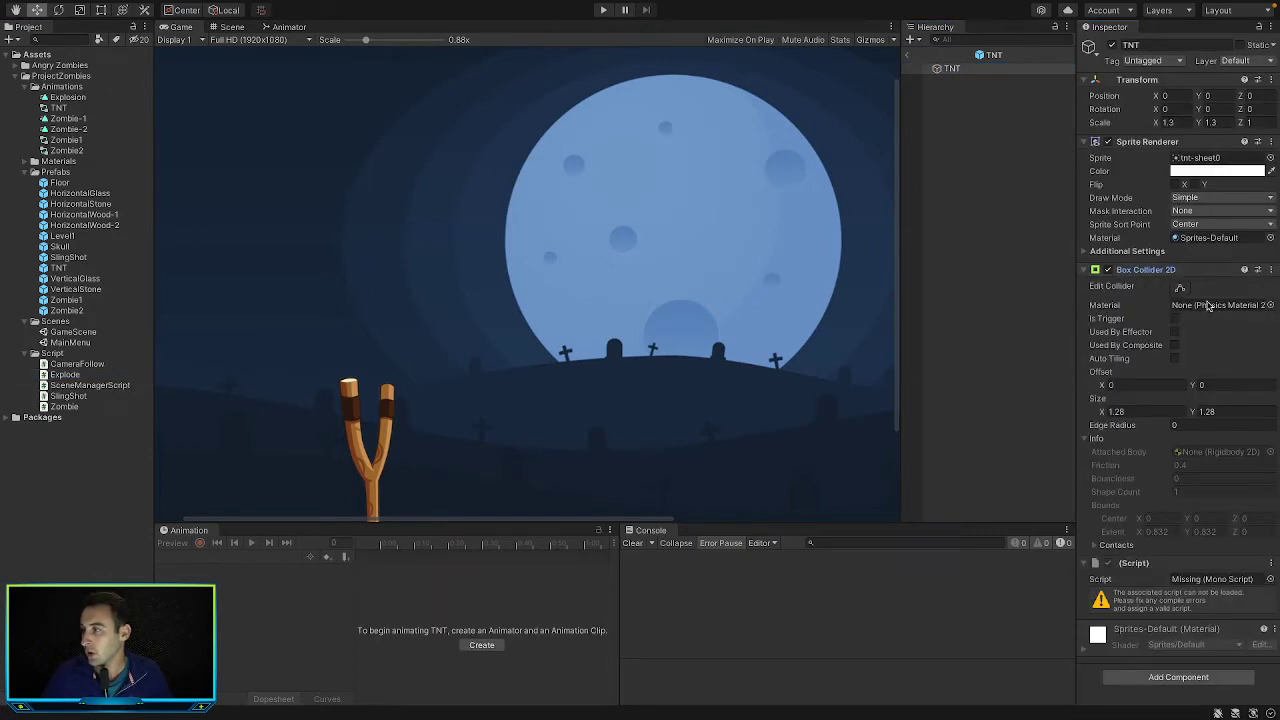
pyautogui.click(1175, 318)
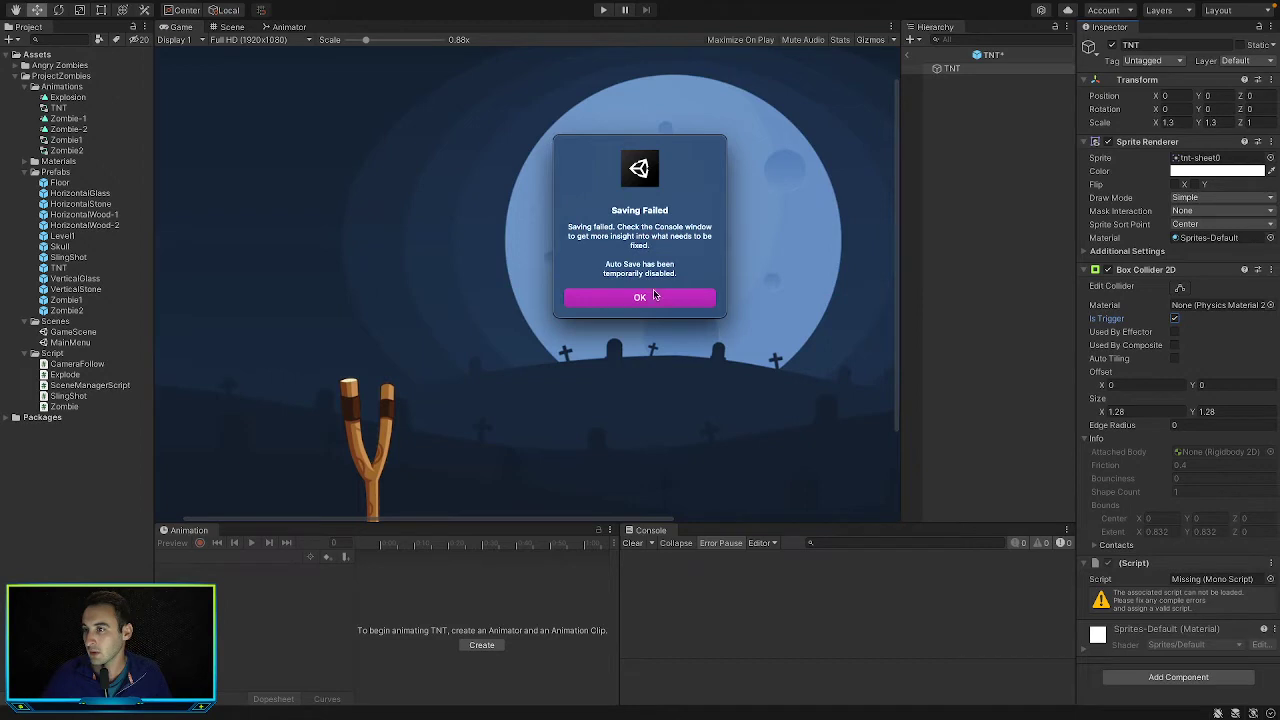
pyautogui.click(640, 297)
pyautogui.click(884, 568)
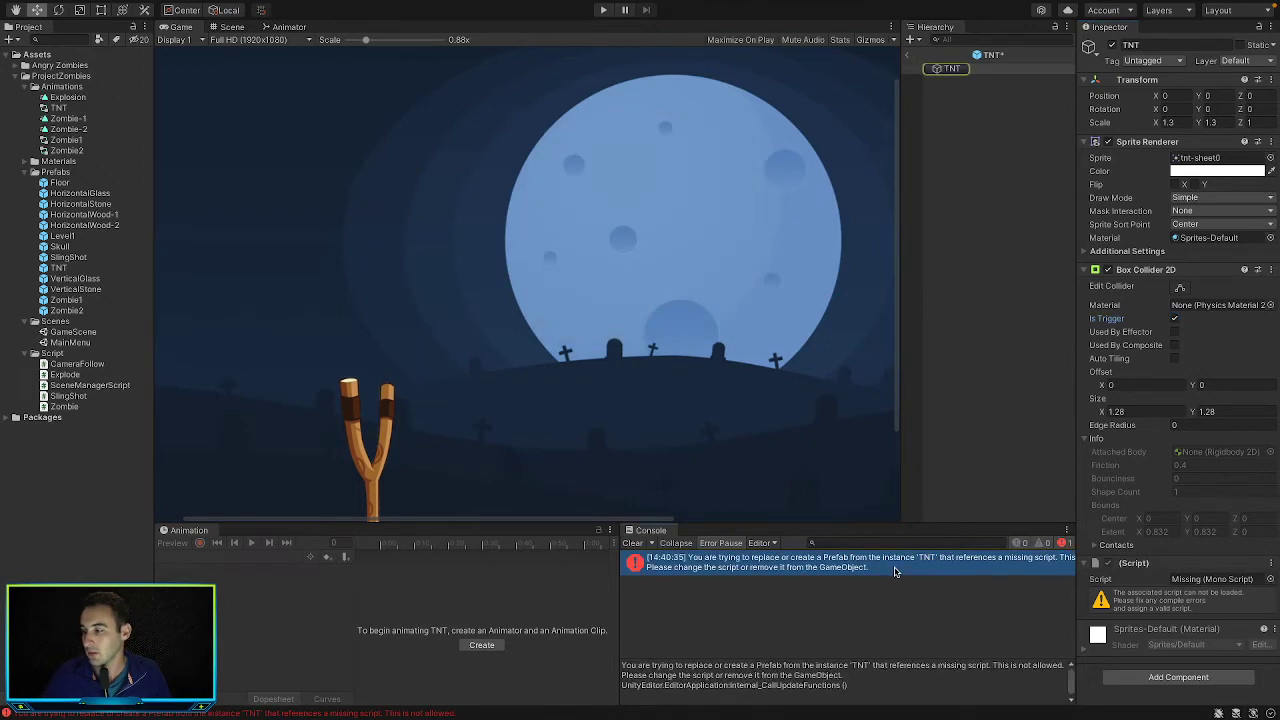
# Remove the missing script component from the TNT prefab and add the Explode script as its replacement
pyautogui.click(1174, 272)
pyautogui.click(1165, 289)
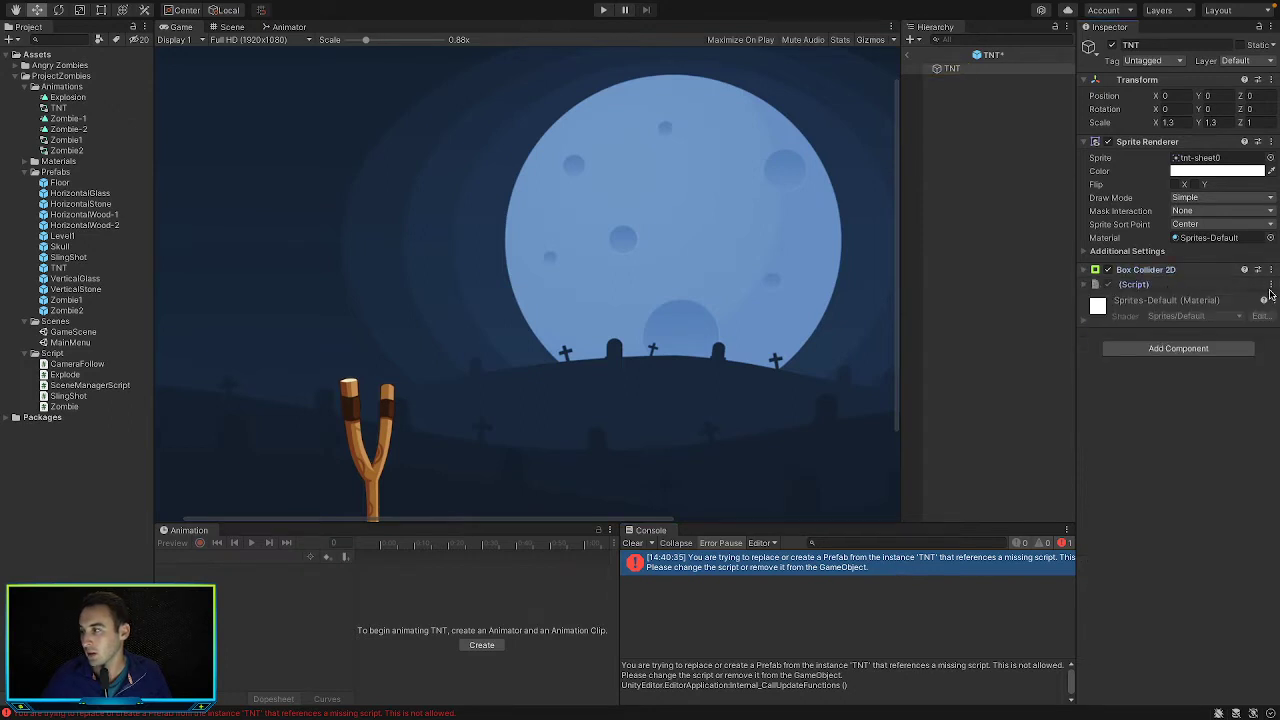
pyautogui.click(1270, 285)
pyautogui.click(1211, 321)
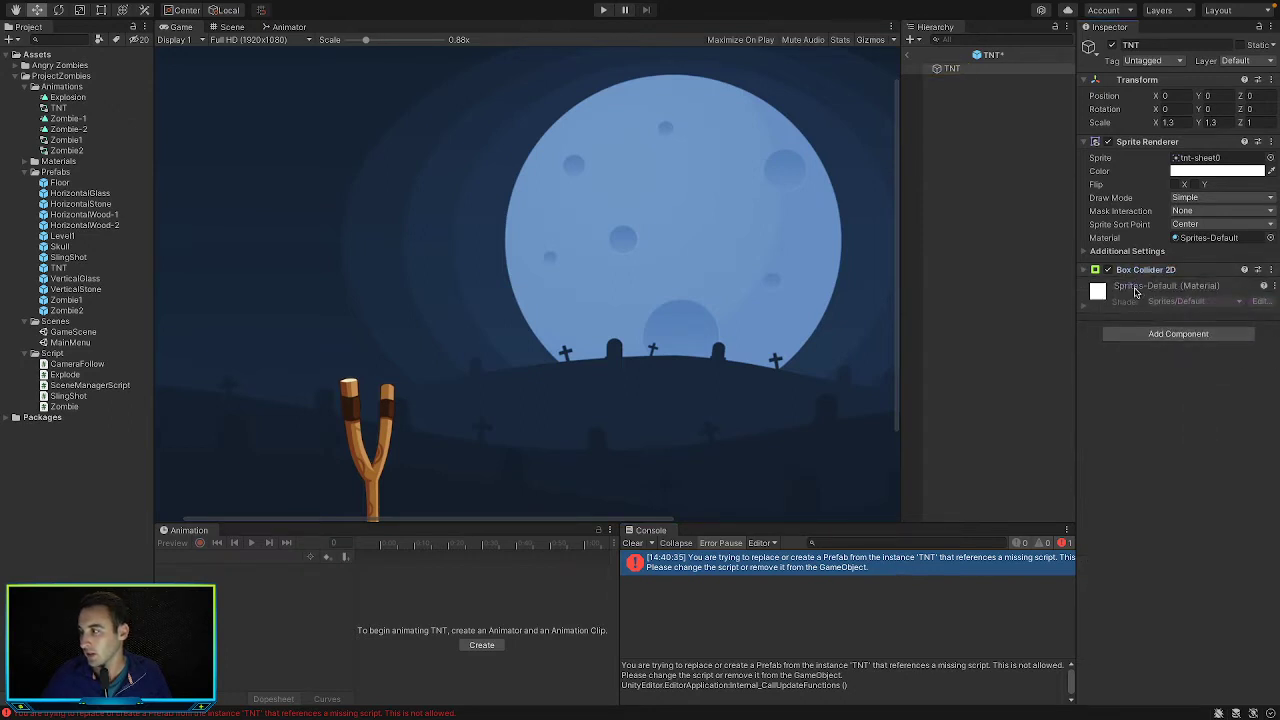
pyautogui.click(1181, 338)
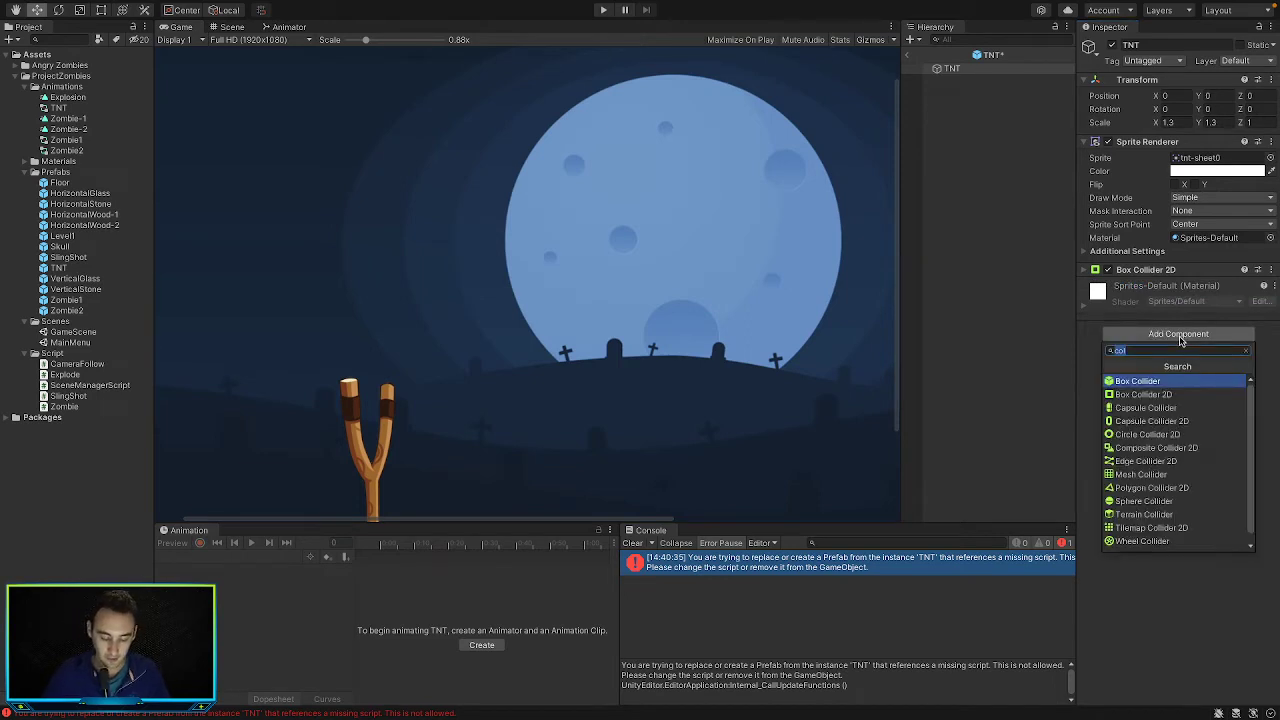
pyautogui.write('explode')
pyautogui.press('Return')
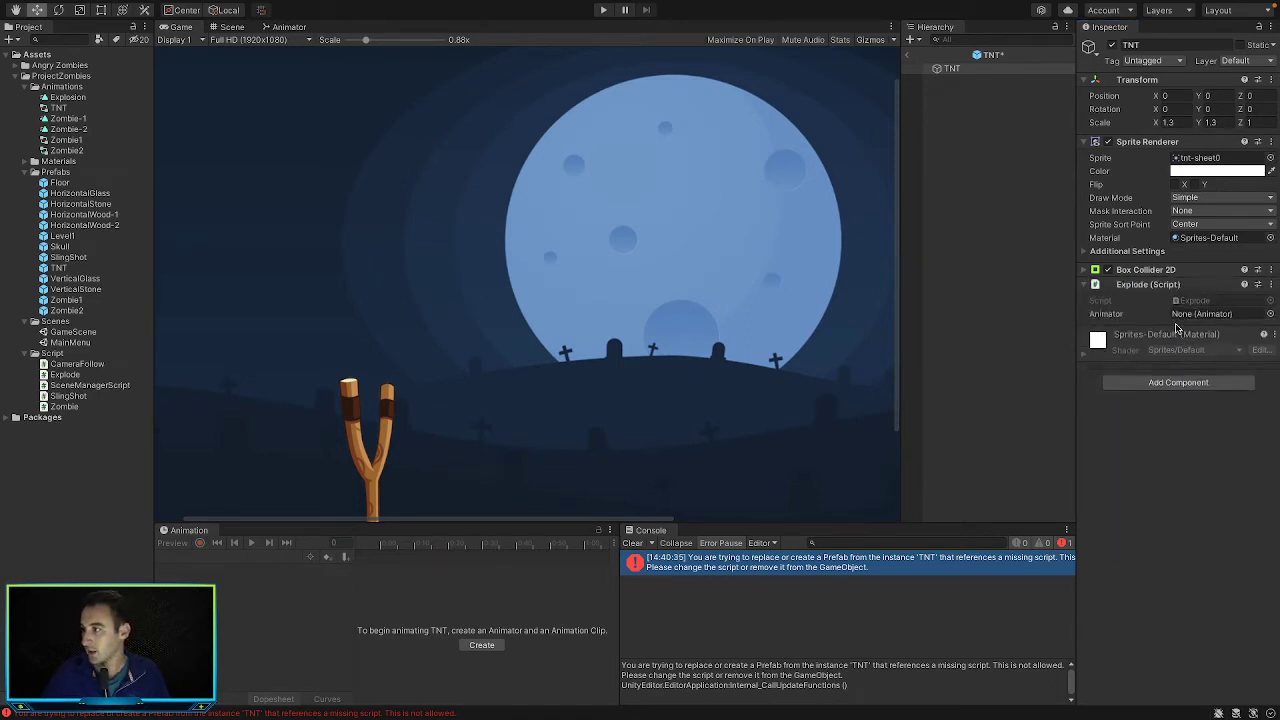
pyautogui.click(1166, 272)
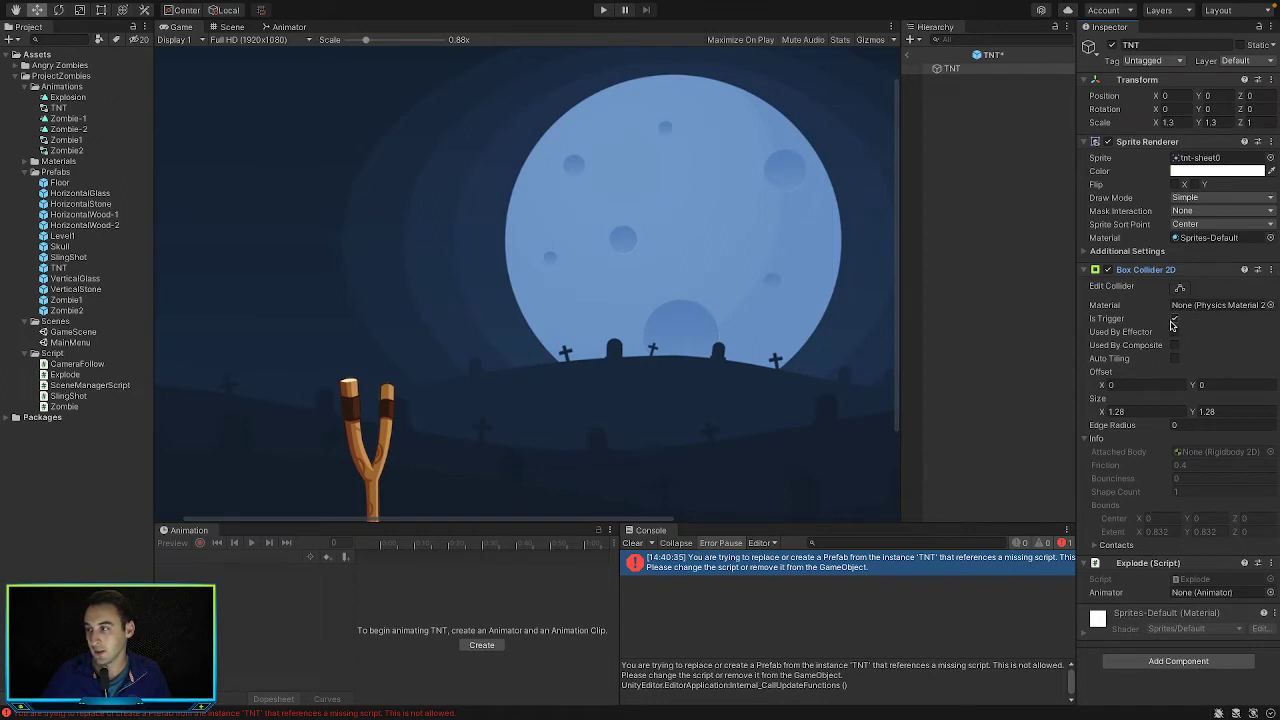
pyautogui.click(1154, 272)
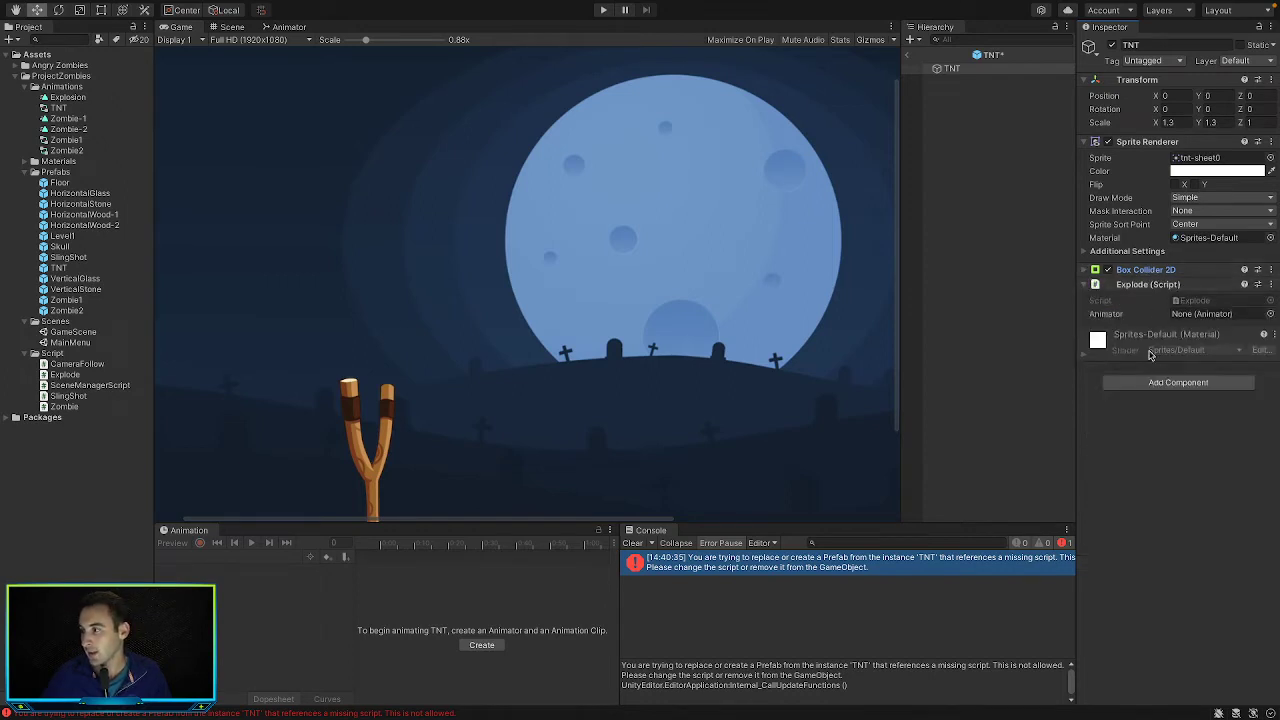
pyautogui.click(1161, 381)
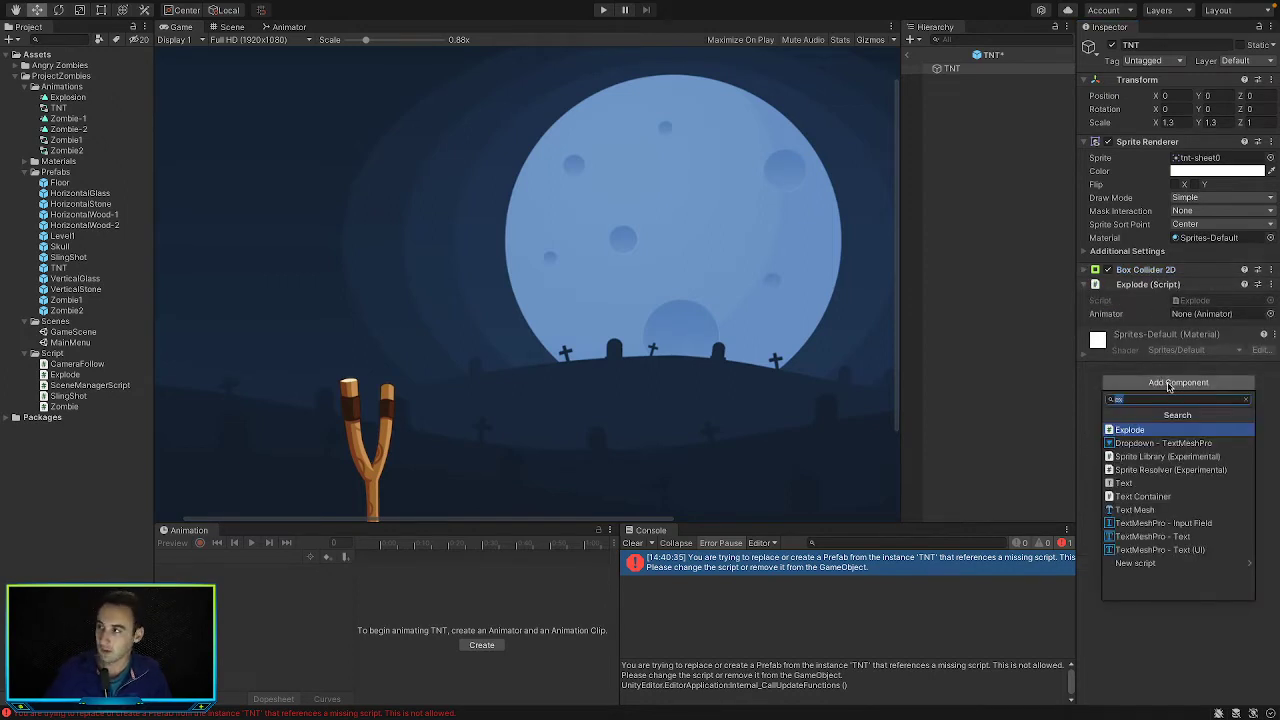
pyautogui.write('anim')
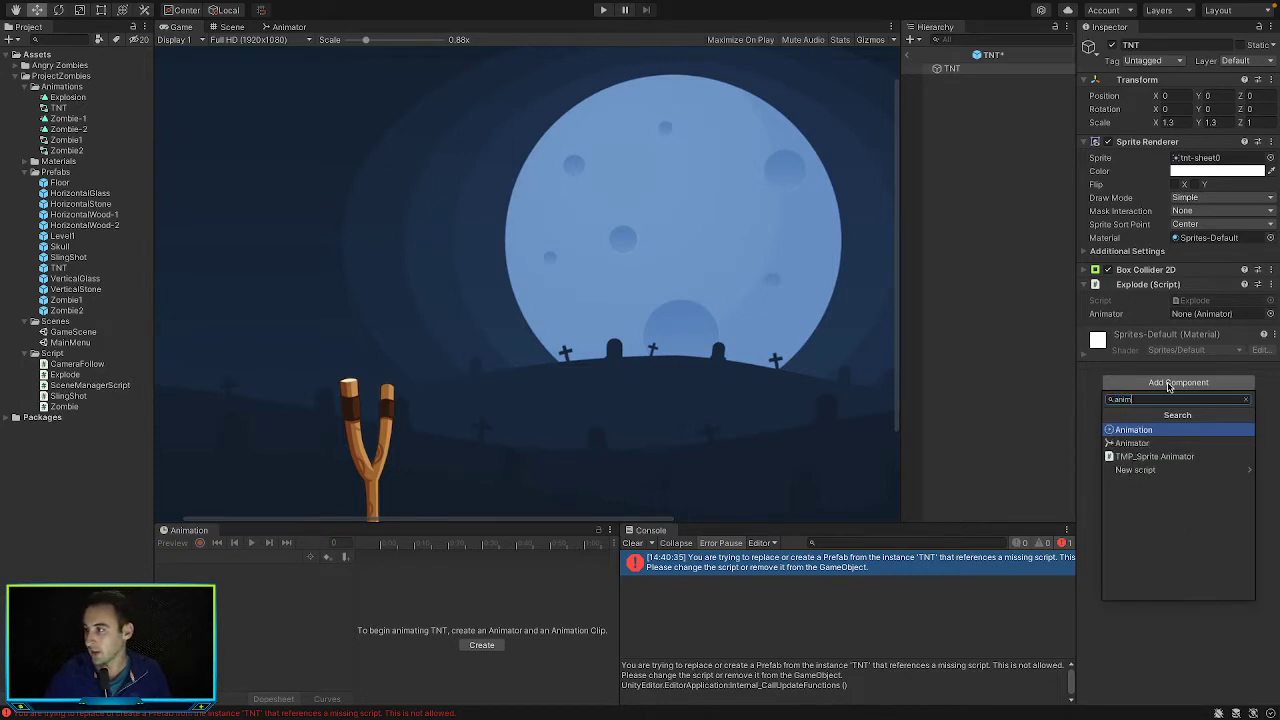
pyautogui.press('Return')
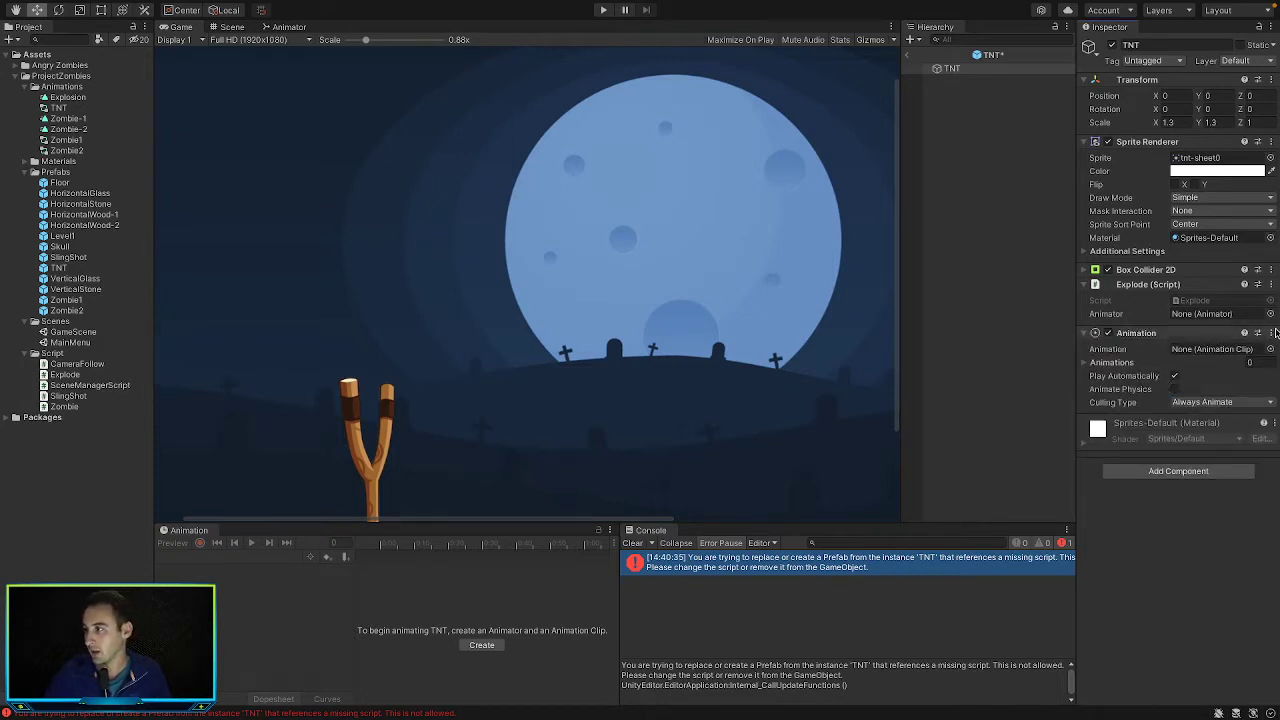
pyautogui.click(1172, 333)
pyautogui.rightClick(1173, 334)
pyautogui.click(1226, 376)
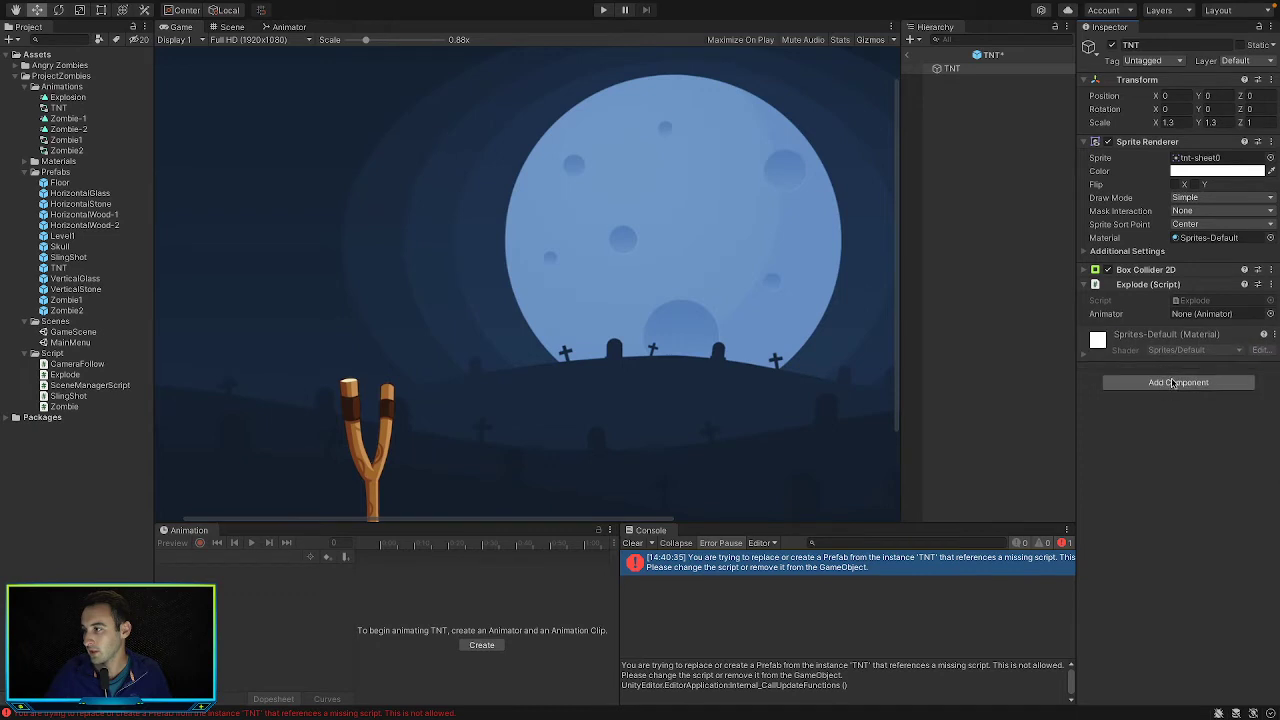
# Add an Animator component to the TNT prefab and assign it to the Explode script's Animator field
pyautogui.click(1172, 383)
pyautogui.press('Down')
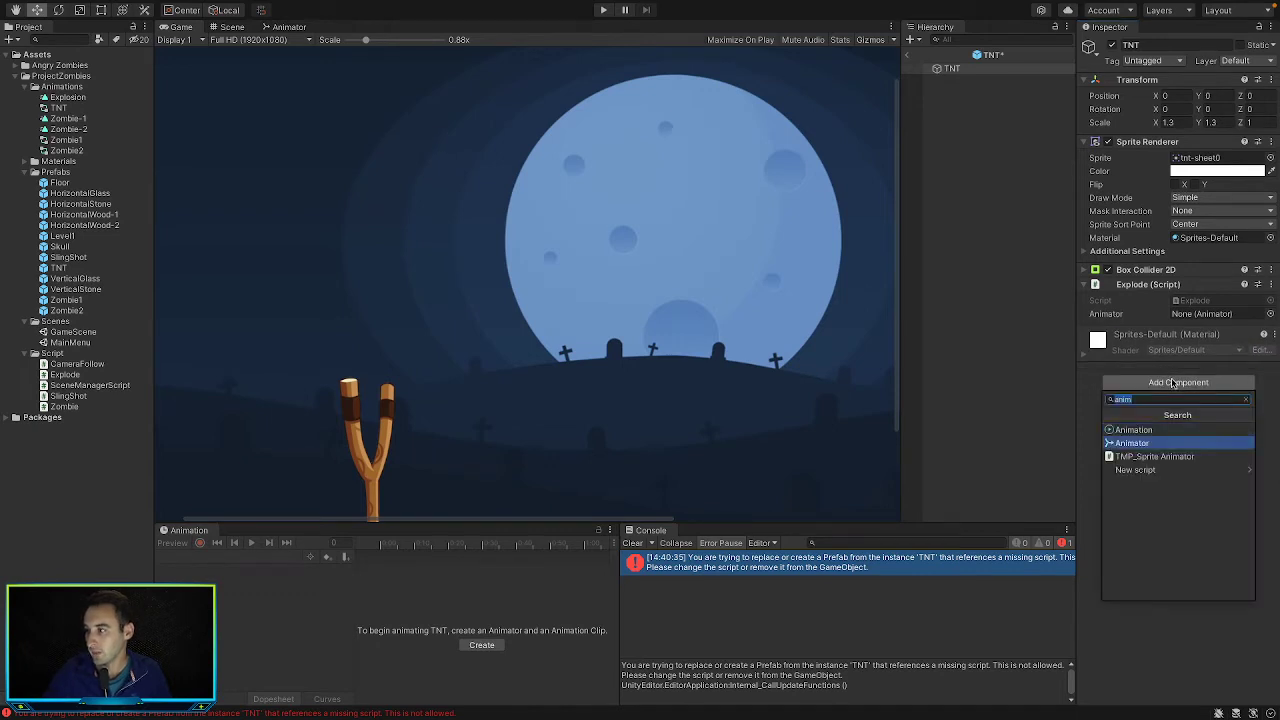
pyautogui.press('Return')
pyautogui.moveTo(1138, 334); pyautogui.dragTo(1150, 322)
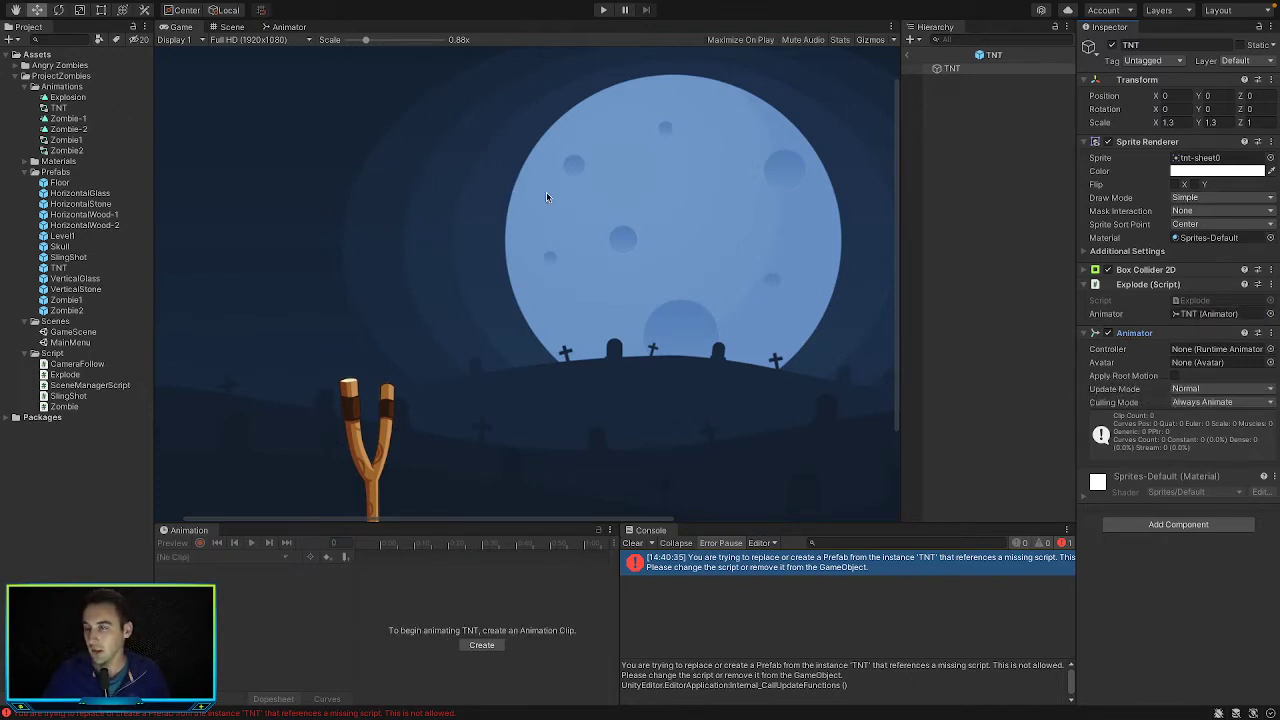
# Start play mode and leave TNT prefab editing to view the whole GameScene level
pyautogui.click(603, 9)
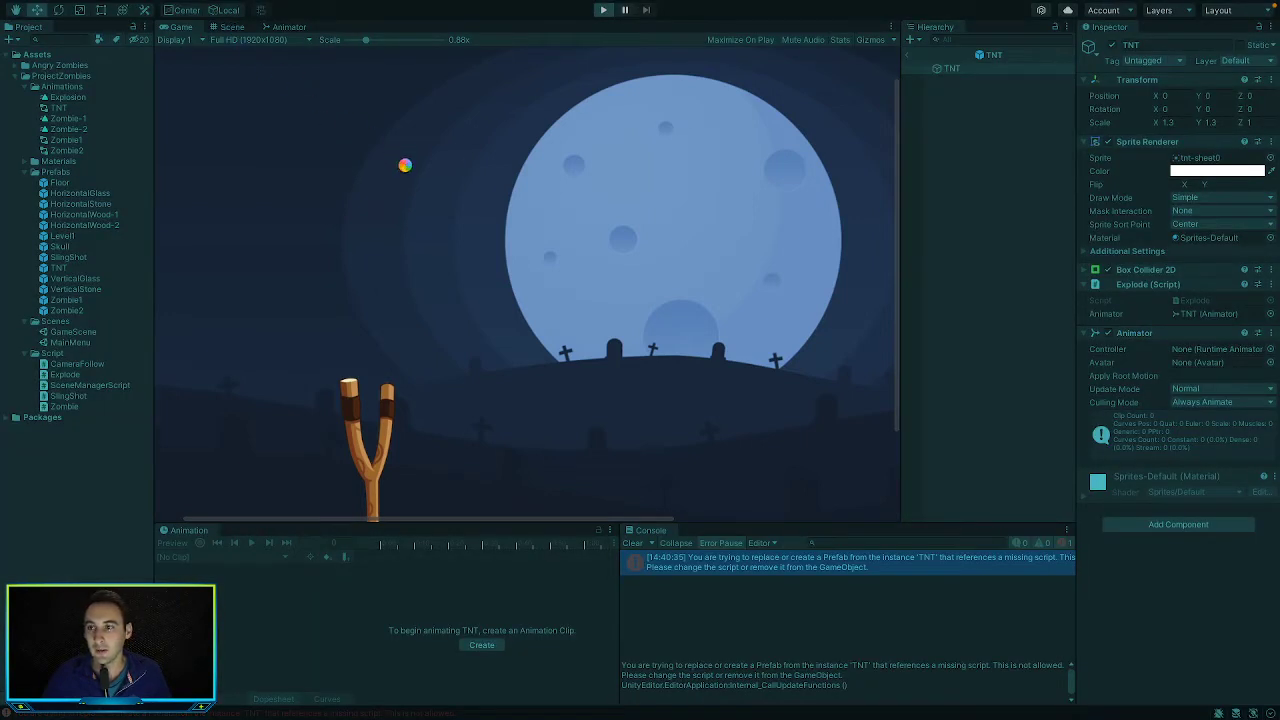
pyautogui.click(232, 26)
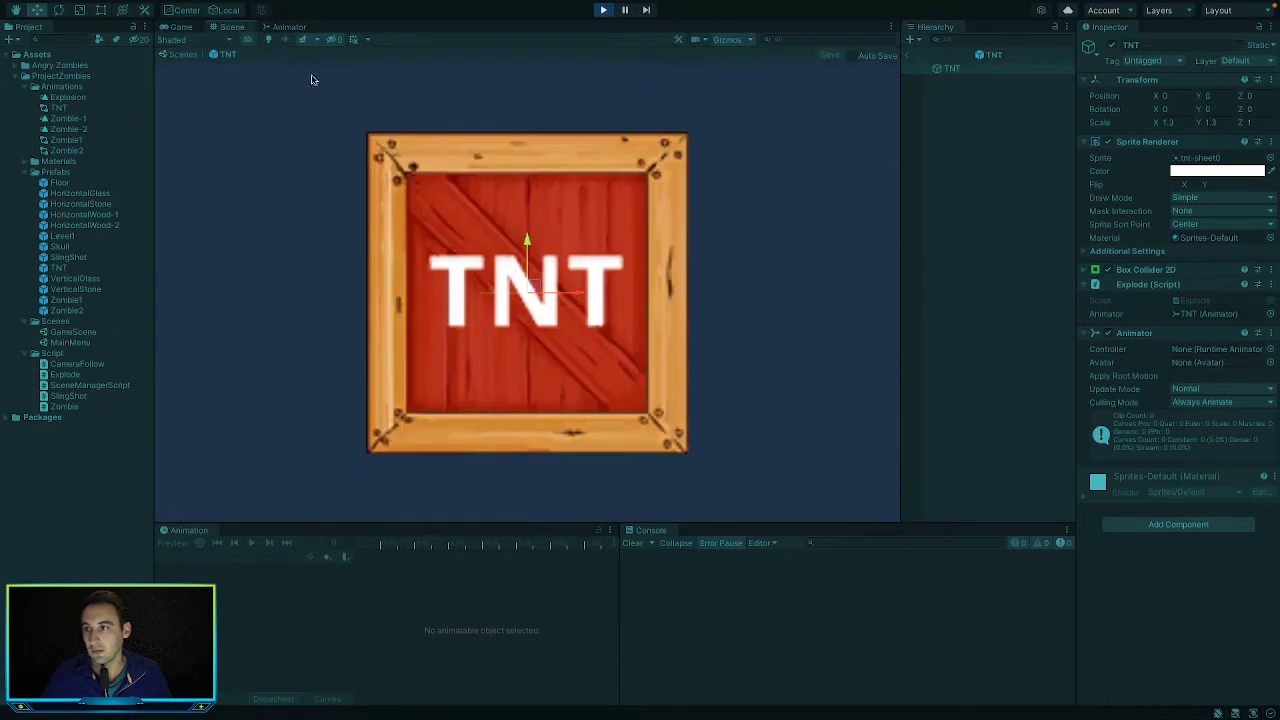
pyautogui.click(906, 55)
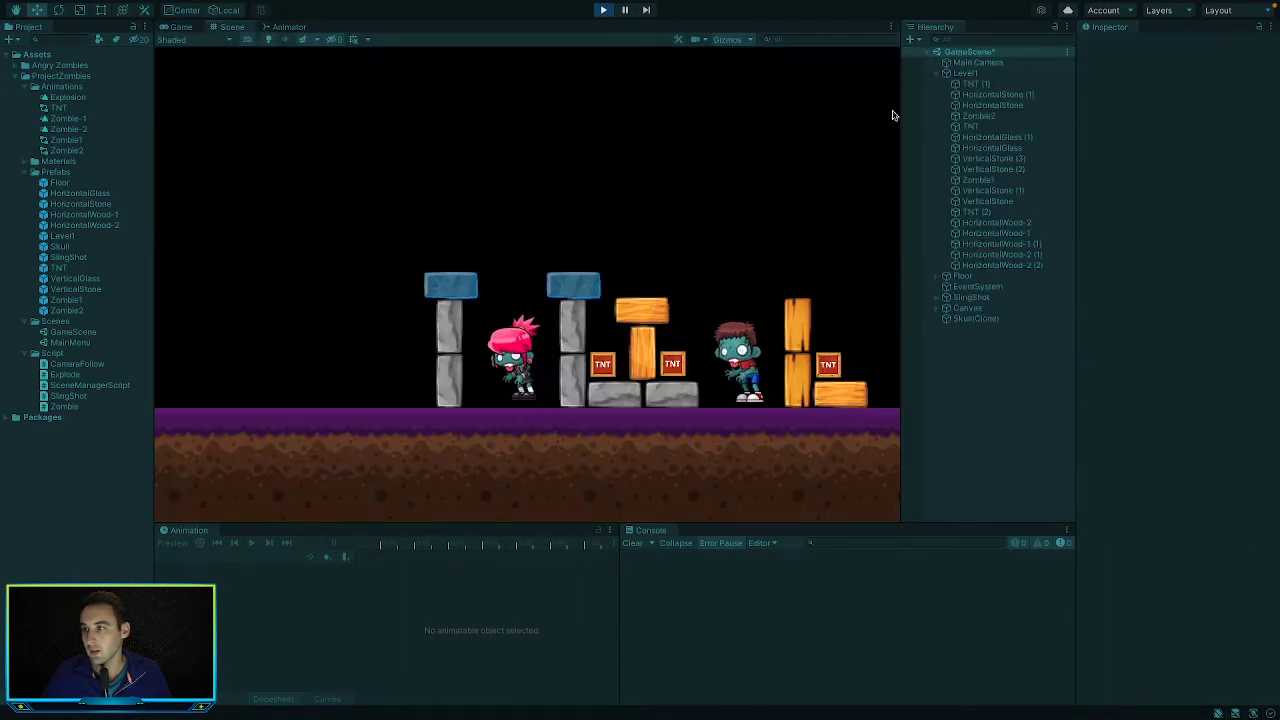
pyautogui.scroll(-5, 660, 390)
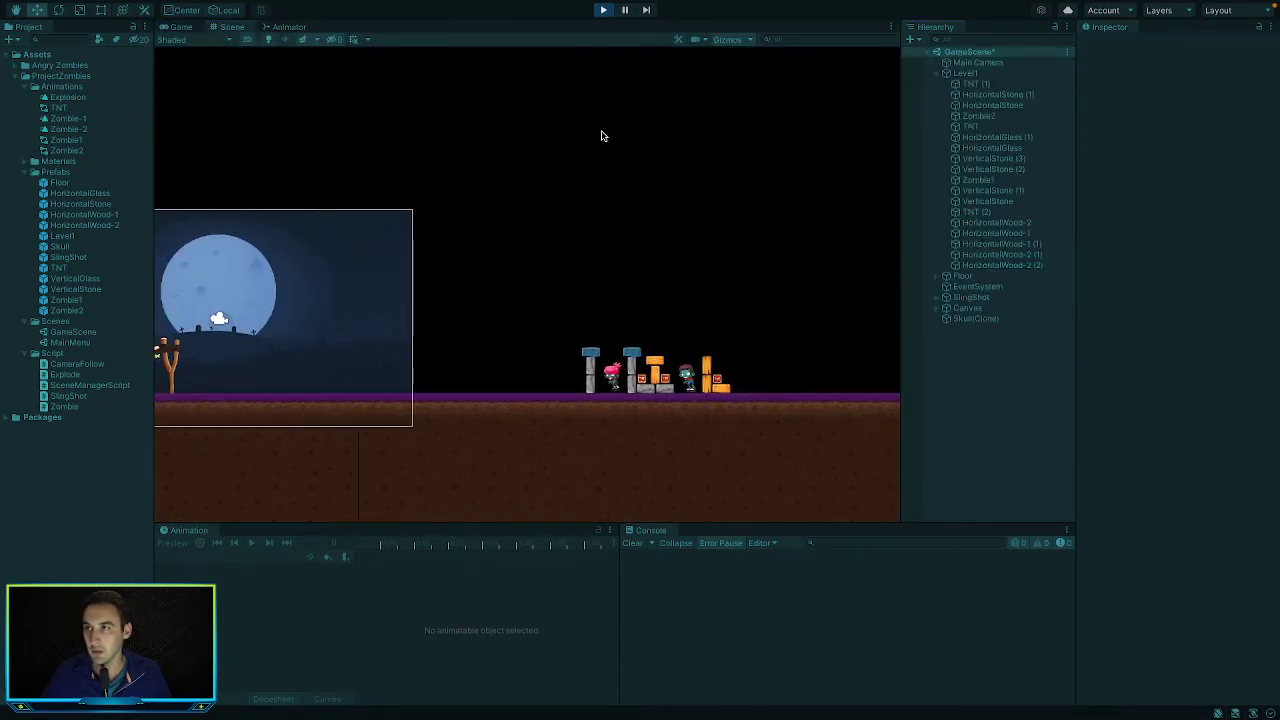
# Run the game again, launch the skull at the structures to test the TNT, and stop play mode
pyautogui.click(602, 10)
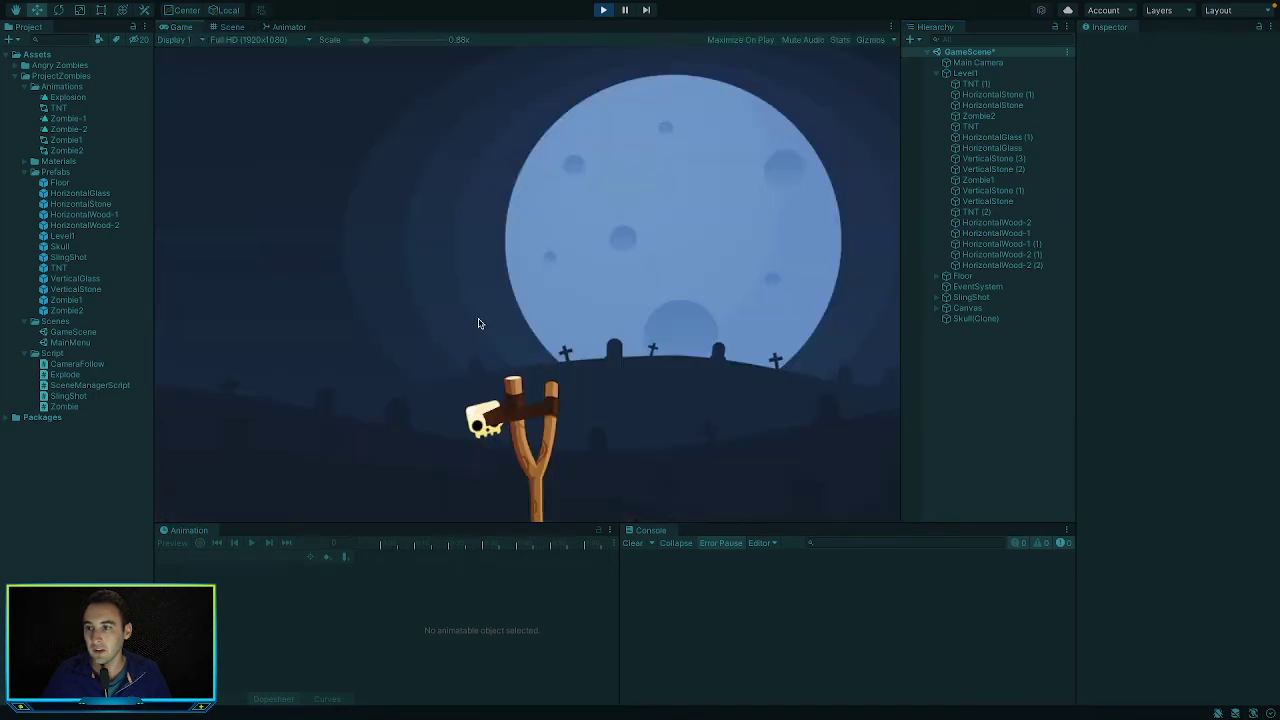
pyautogui.moveTo(488, 428); pyautogui.dragTo(130, 478)
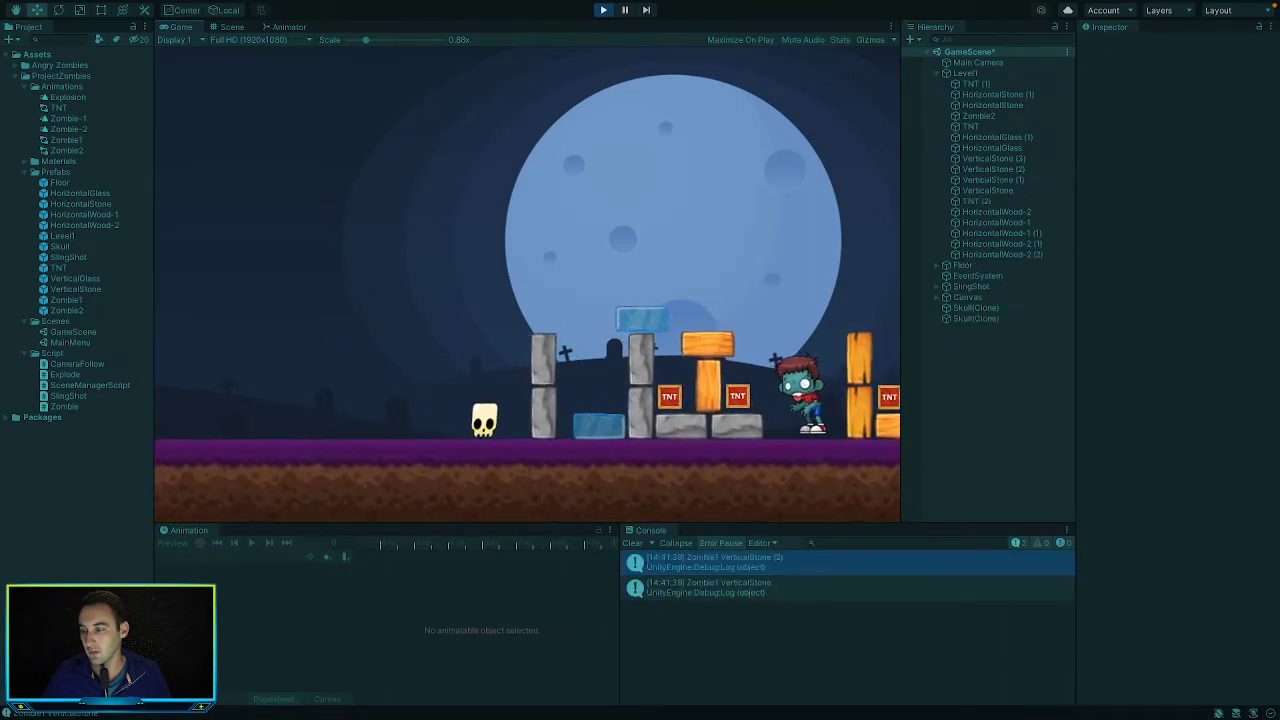
pyautogui.click(604, 10)
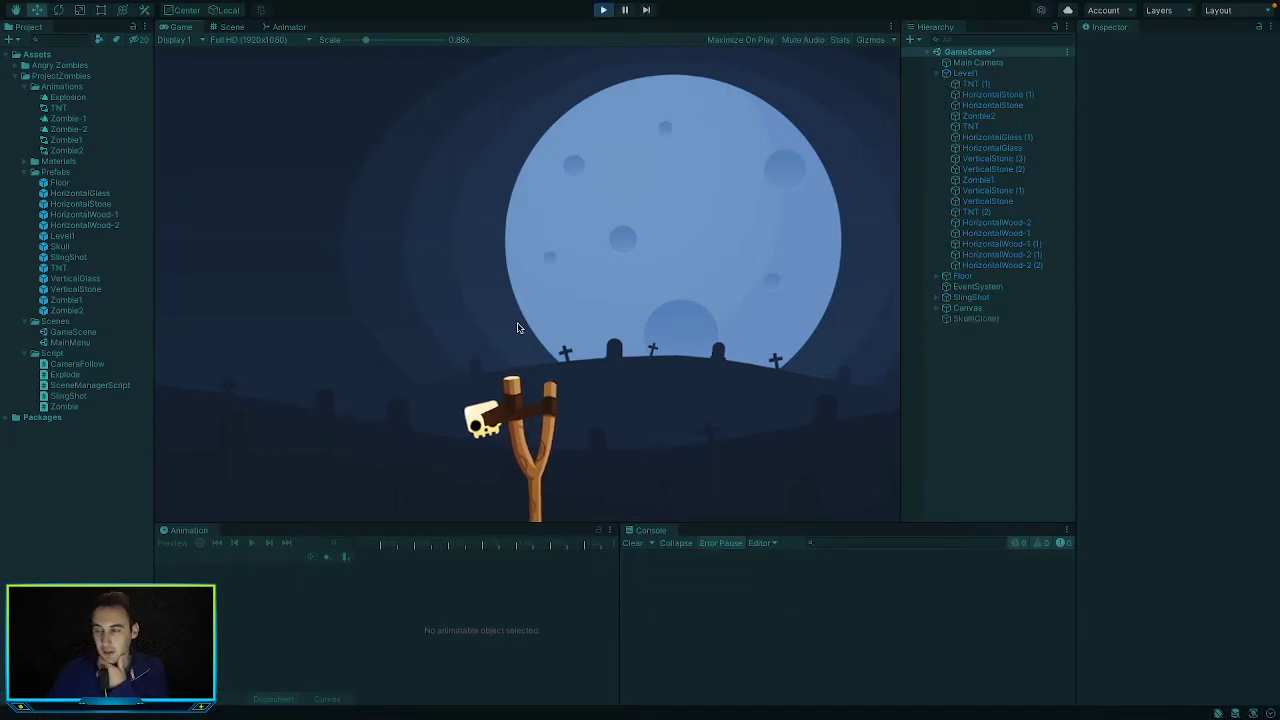
pyautogui.click(603, 10)
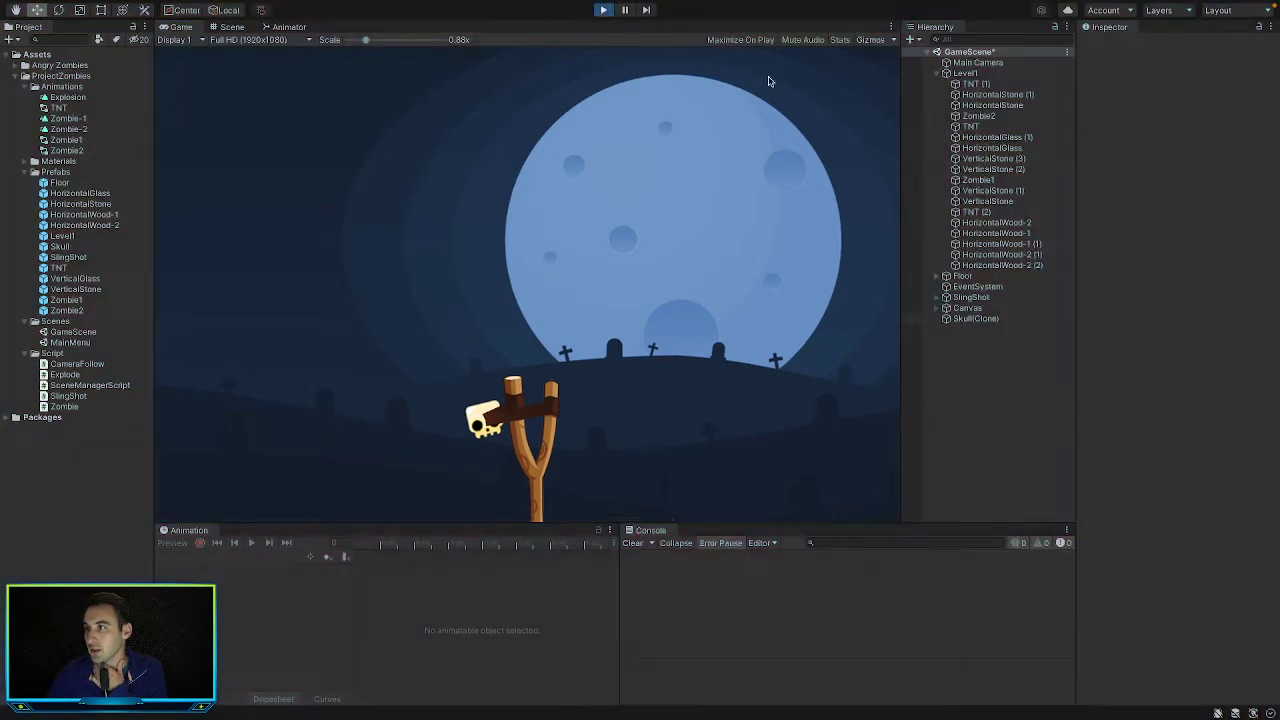
# Set the X offset of the Main Camera's Camera Follow script to 4.02
pyautogui.click(990, 202)
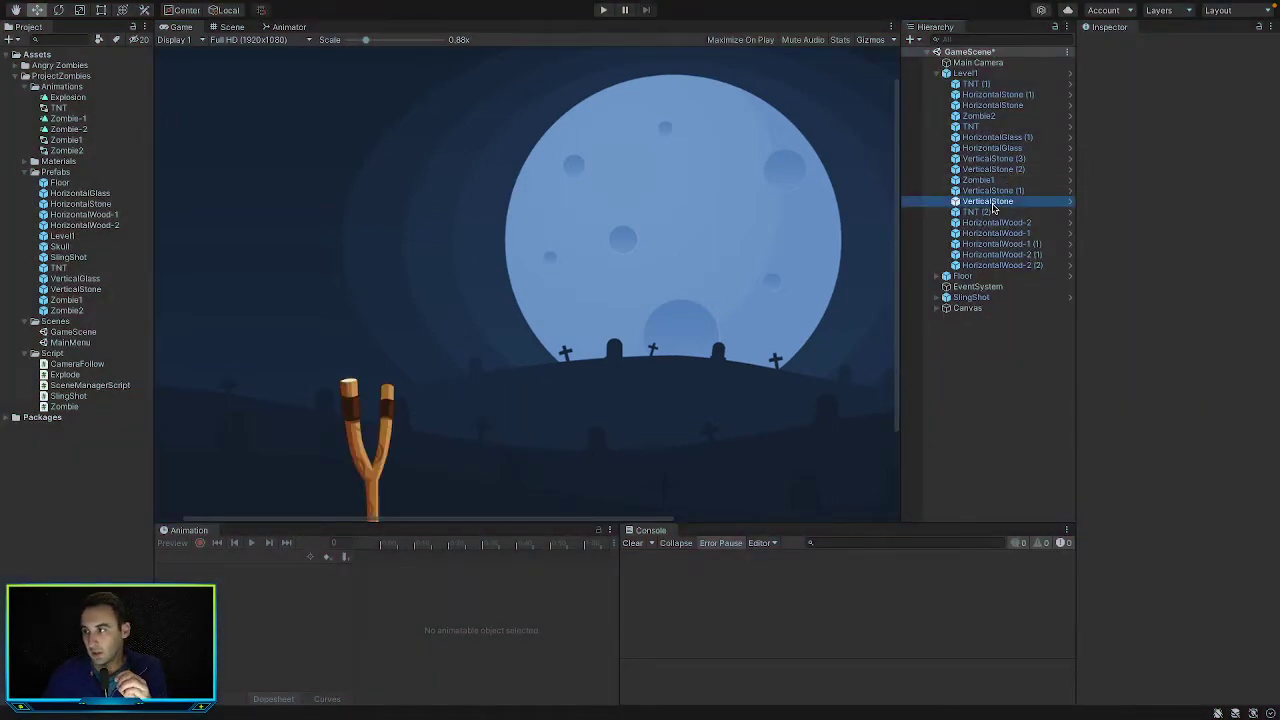
pyautogui.click(977, 64)
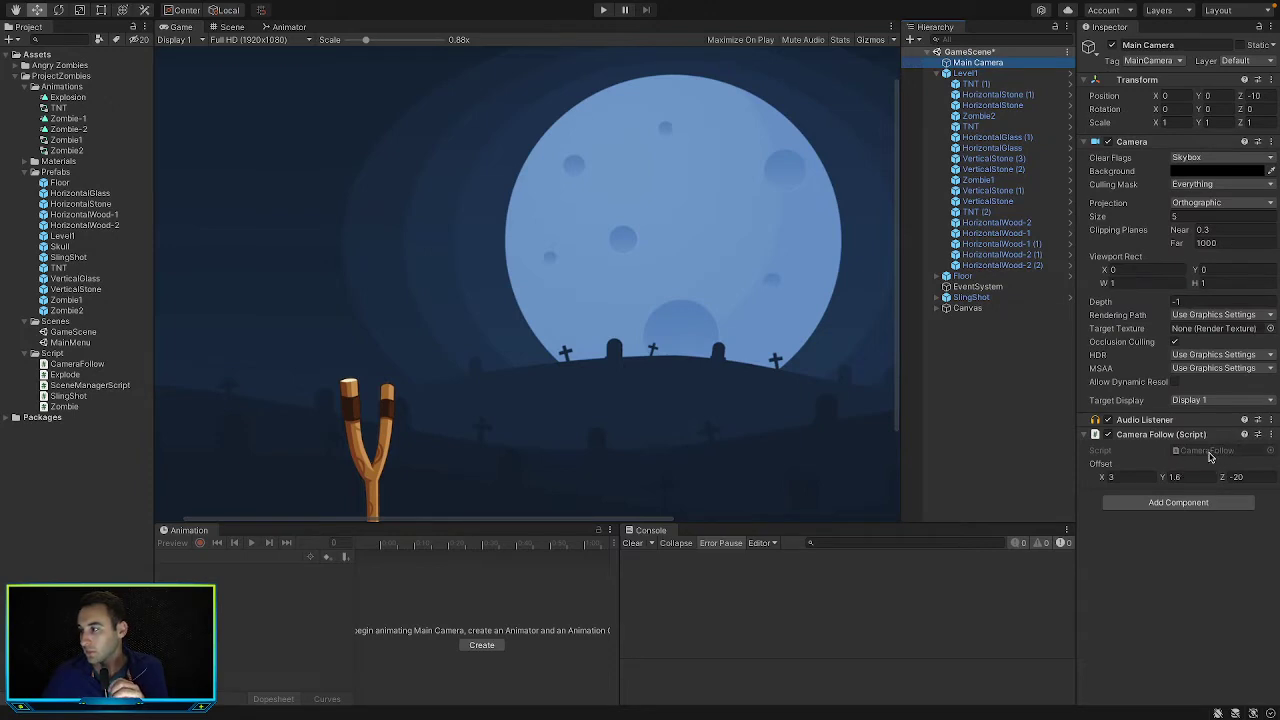
pyautogui.moveTo(1100, 481); pyautogui.dragTo(1125, 480)
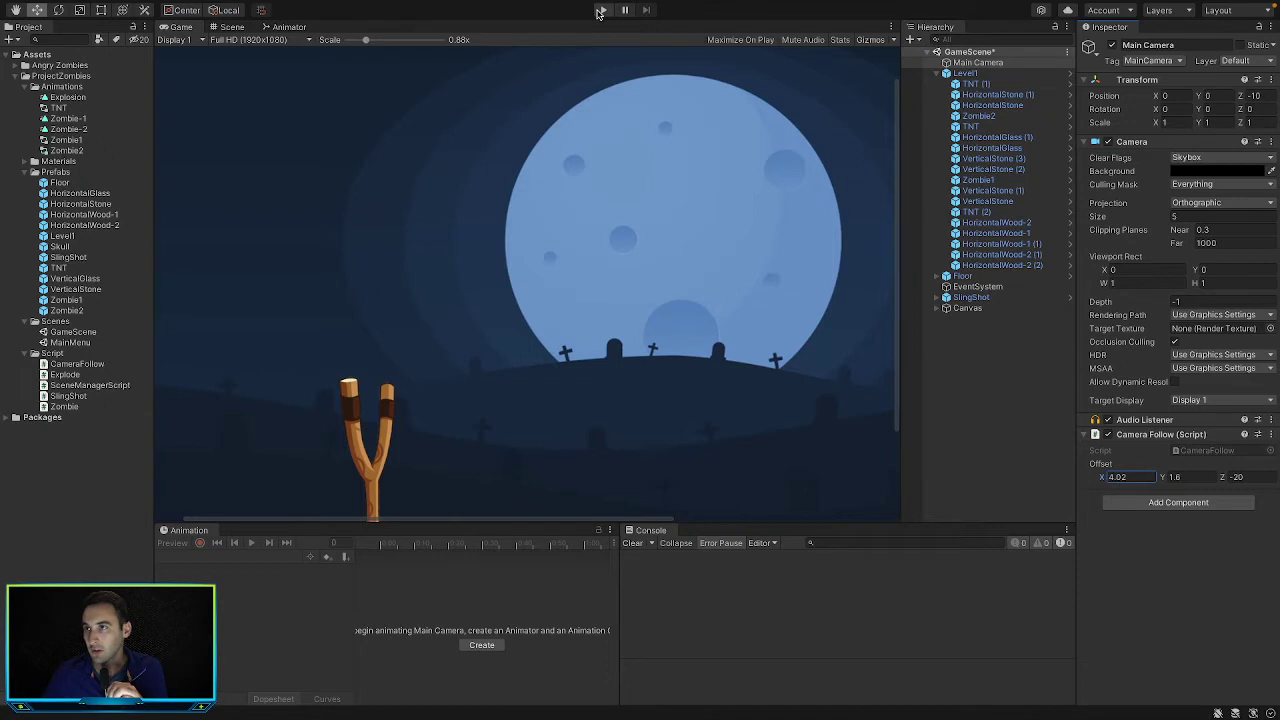
# Run the game and tune the Camera Follow offset live to X 4.99, Y 0.7 and Z -20
pyautogui.click(600, 11)
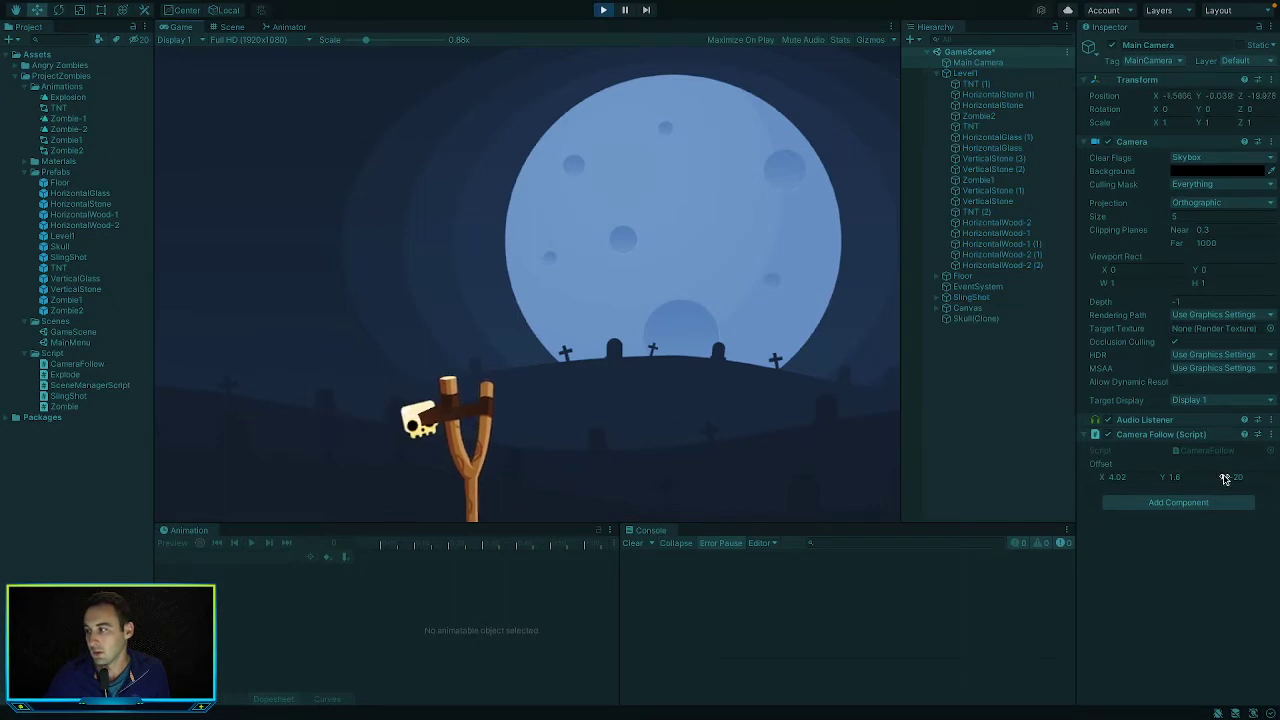
pyautogui.moveTo(1225, 479); pyautogui.dragTo(1123, 480)
pyautogui.write('-20')
pyautogui.press('Return')
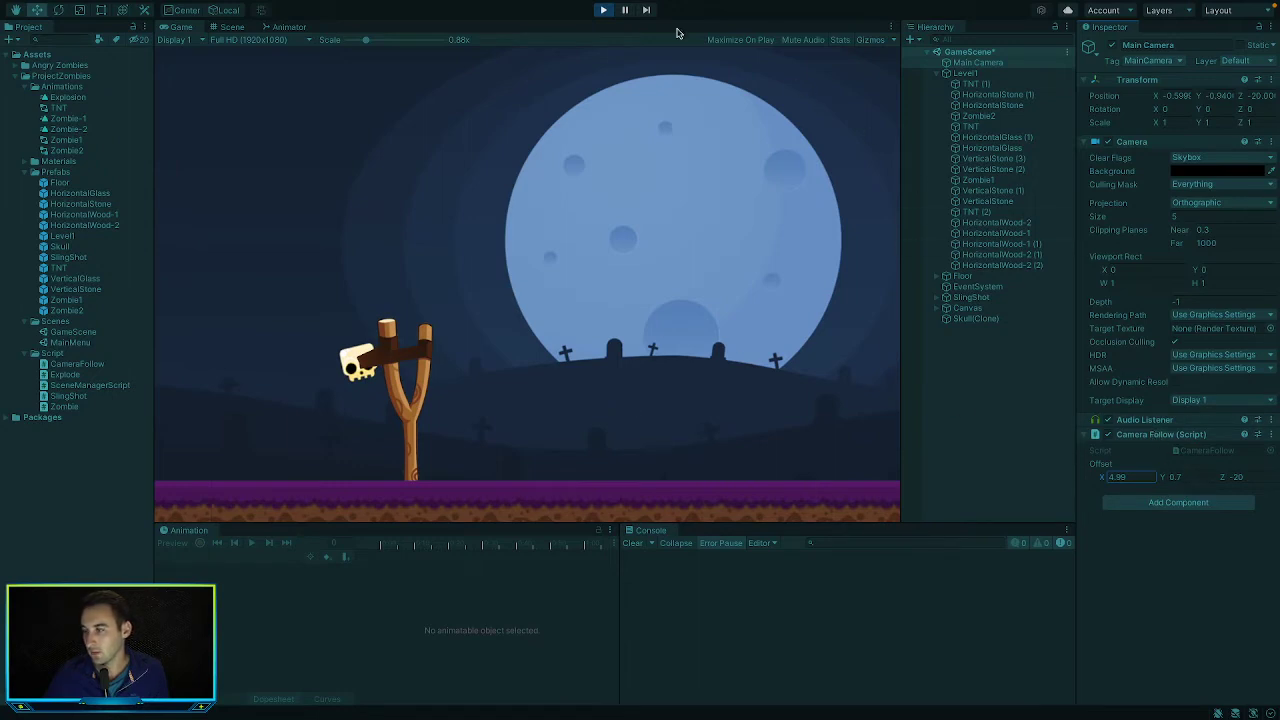
# Stop the game, set the Camera Follow offset to X 5 and Y 0.7, and check the framing in play mode
pyautogui.click(606, 11)
pyautogui.click(1128, 477)
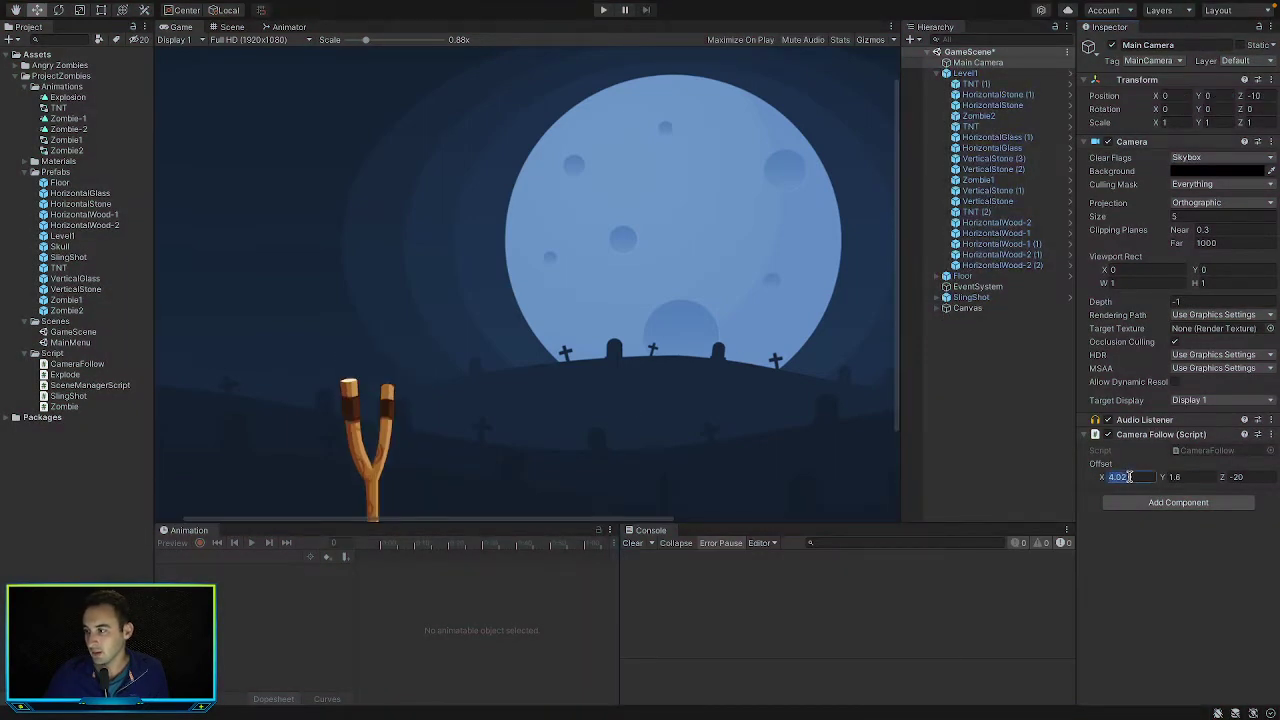
pyautogui.write('5')
pyautogui.press('Tab')
pyautogui.write('0.7')
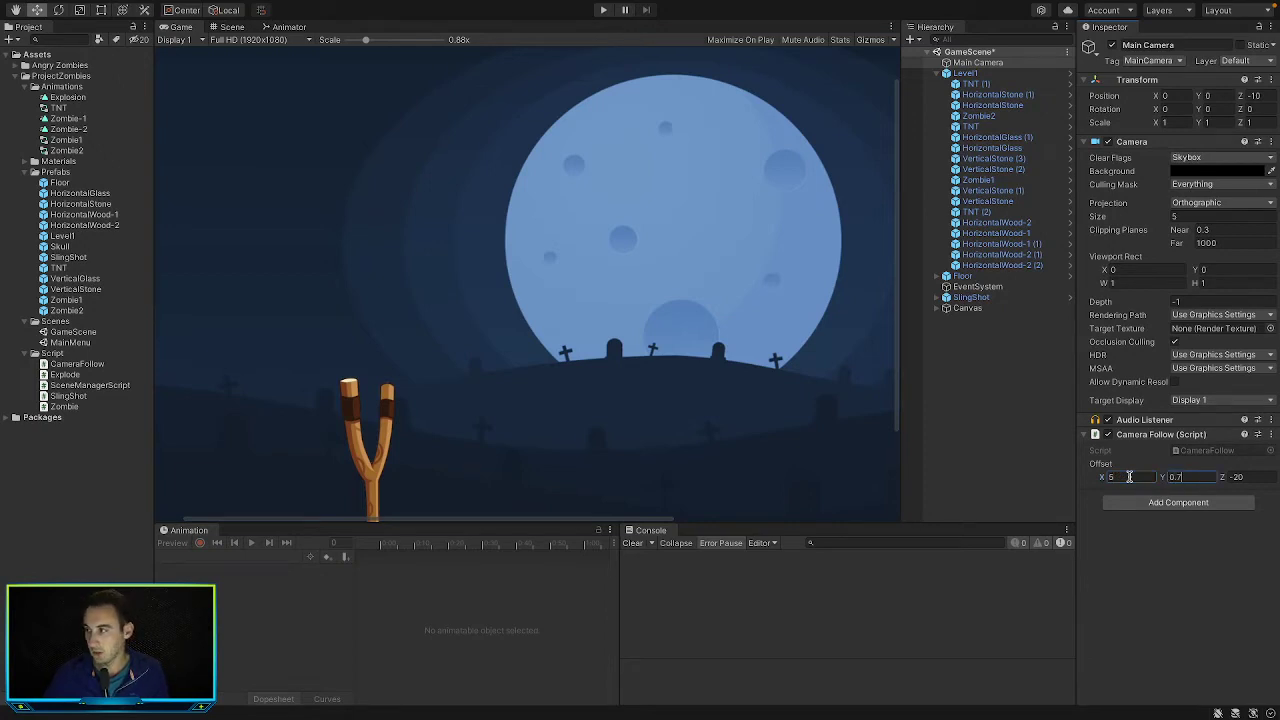
pyautogui.click(604, 10)
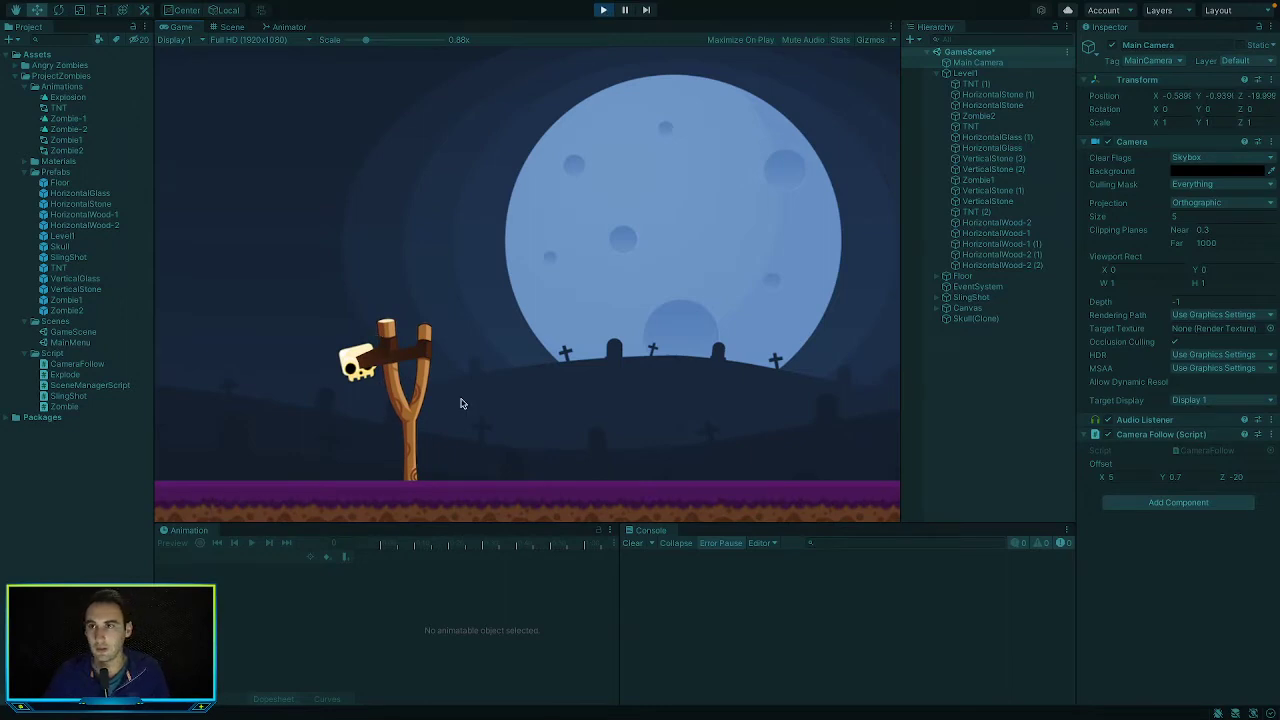
pyautogui.click(604, 10)
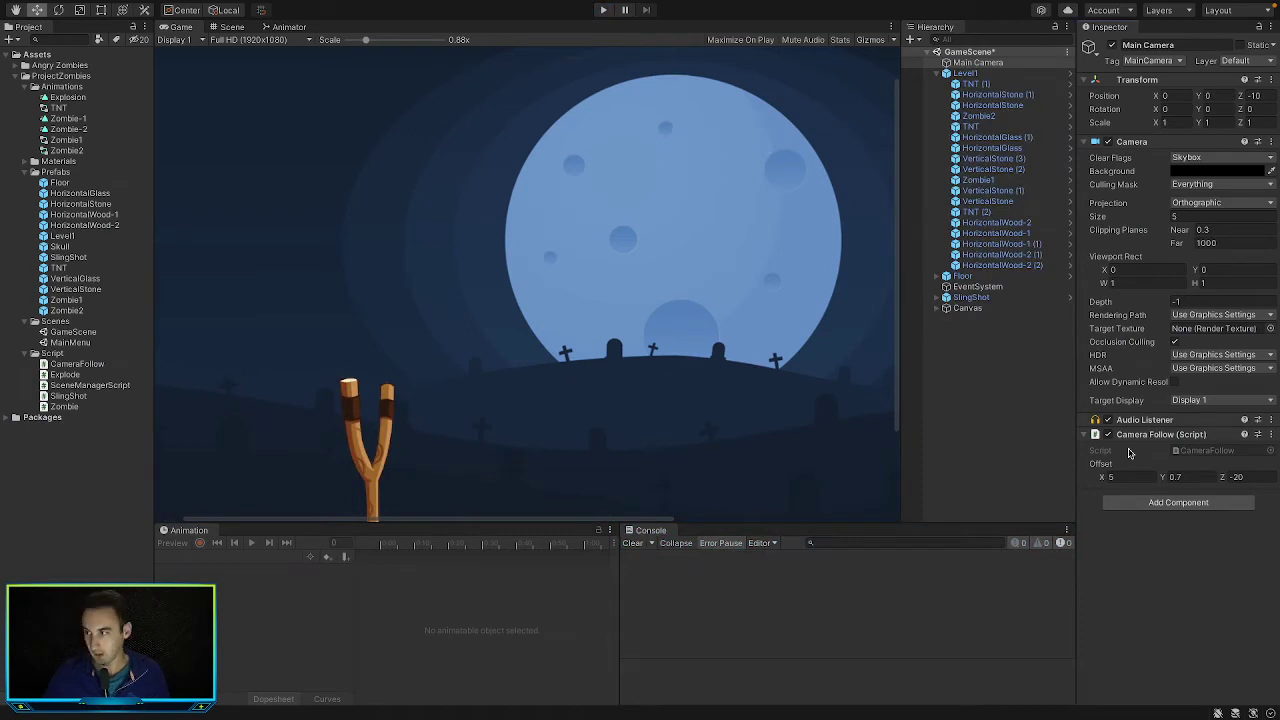
# Undo the Camera Follow offset changes and reselect the Main Camera to check its values
pyautogui.hotkey('ctrl', 'z')
pyautogui.hotkey('ctrl', 'z')
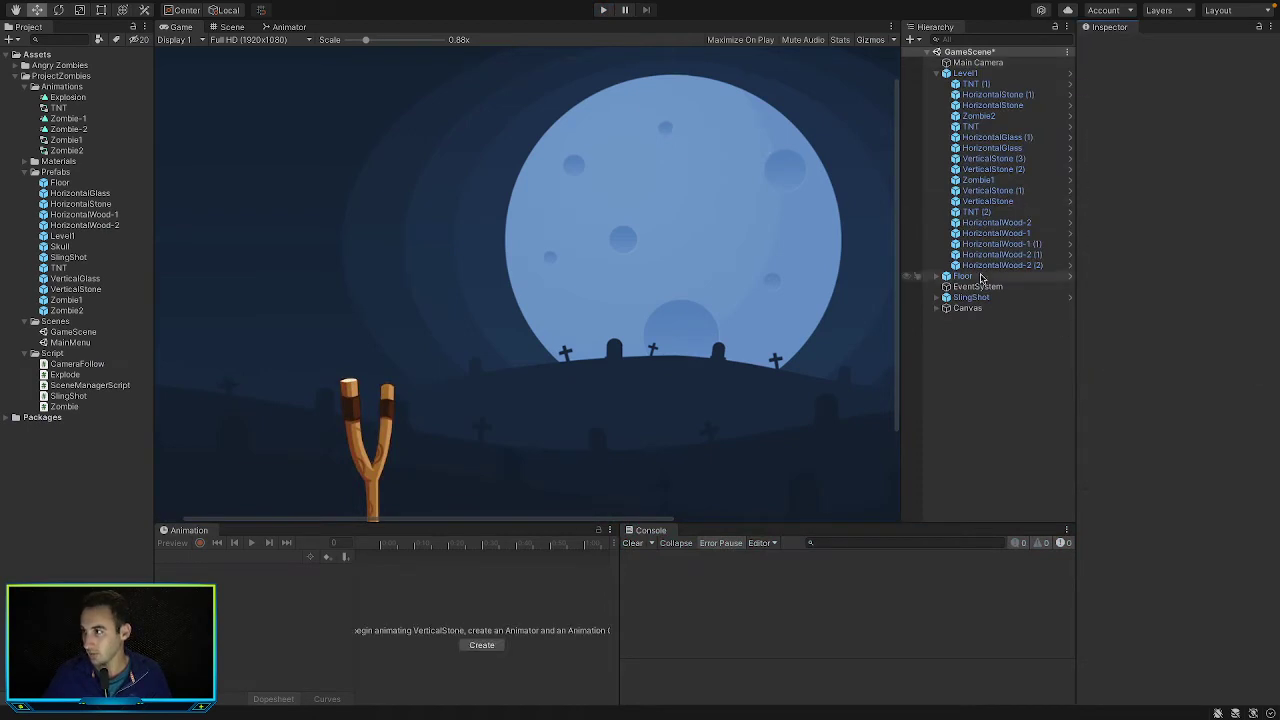
pyautogui.click(981, 64)
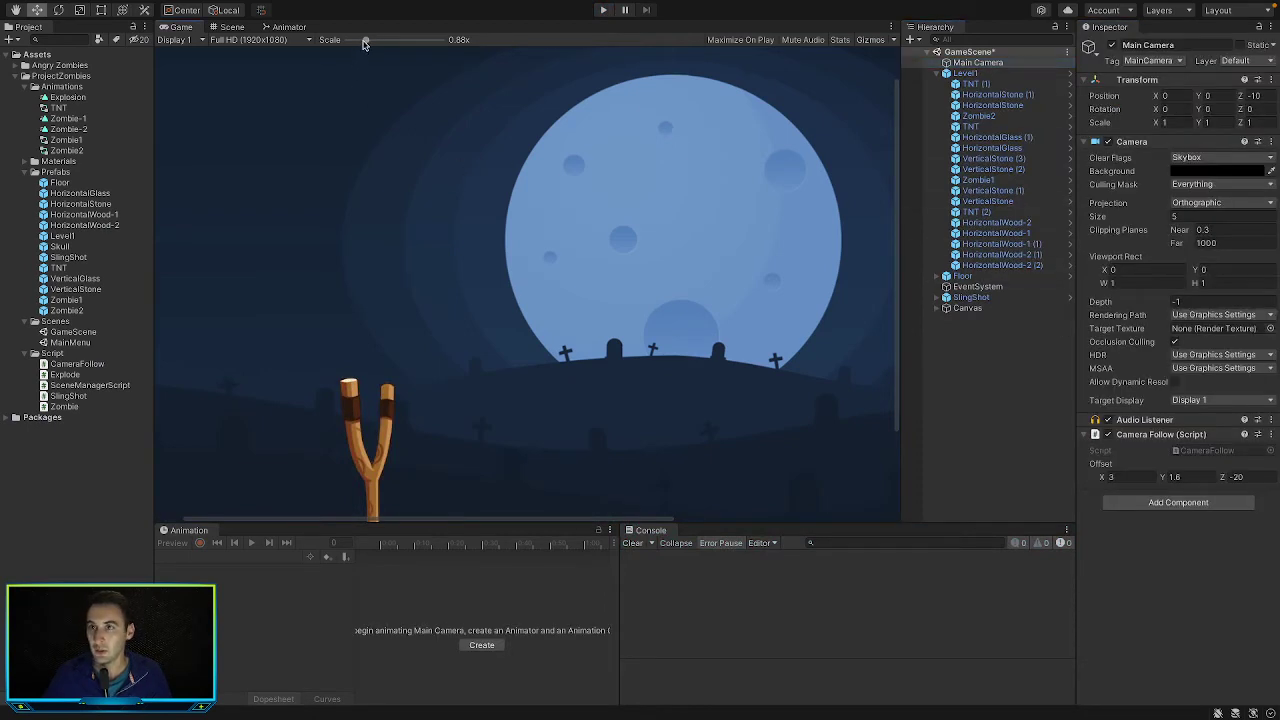
# Reduce the Game view scale to 0.58x, play-test launching the skull at the level, and stop play mode
pyautogui.moveTo(365, 44); pyautogui.dragTo(323, 43)
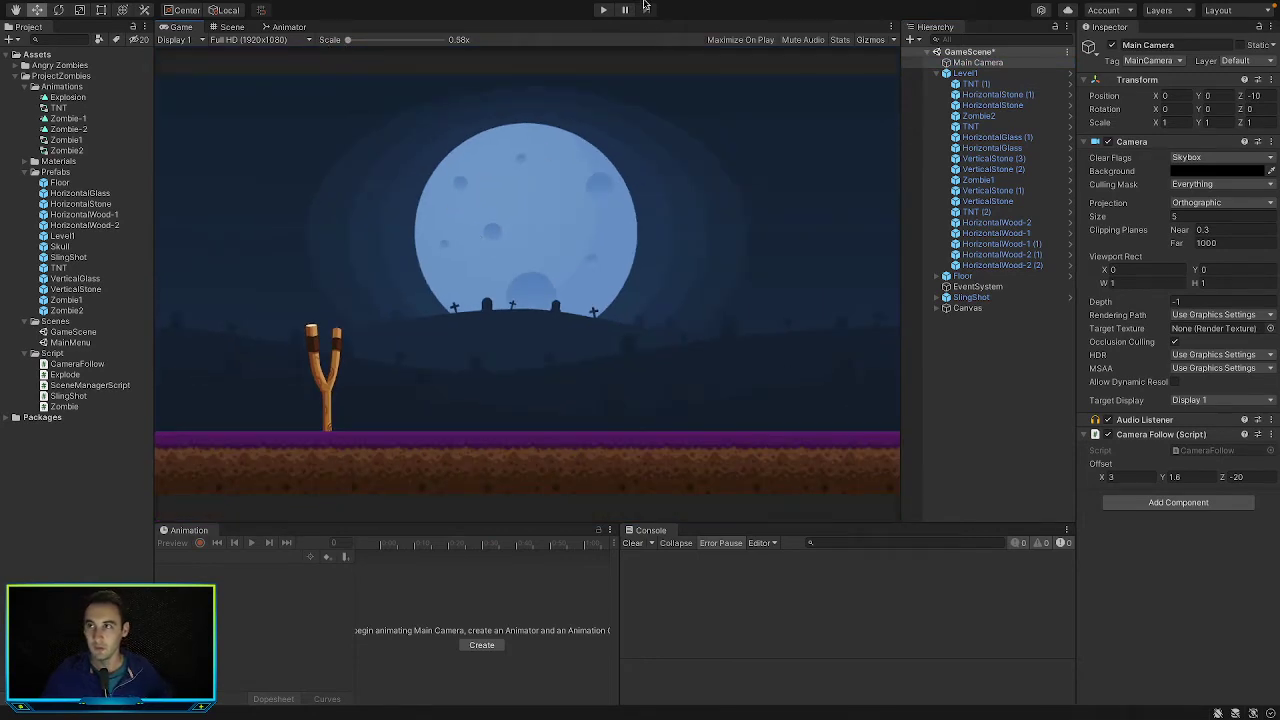
pyautogui.click(602, 10)
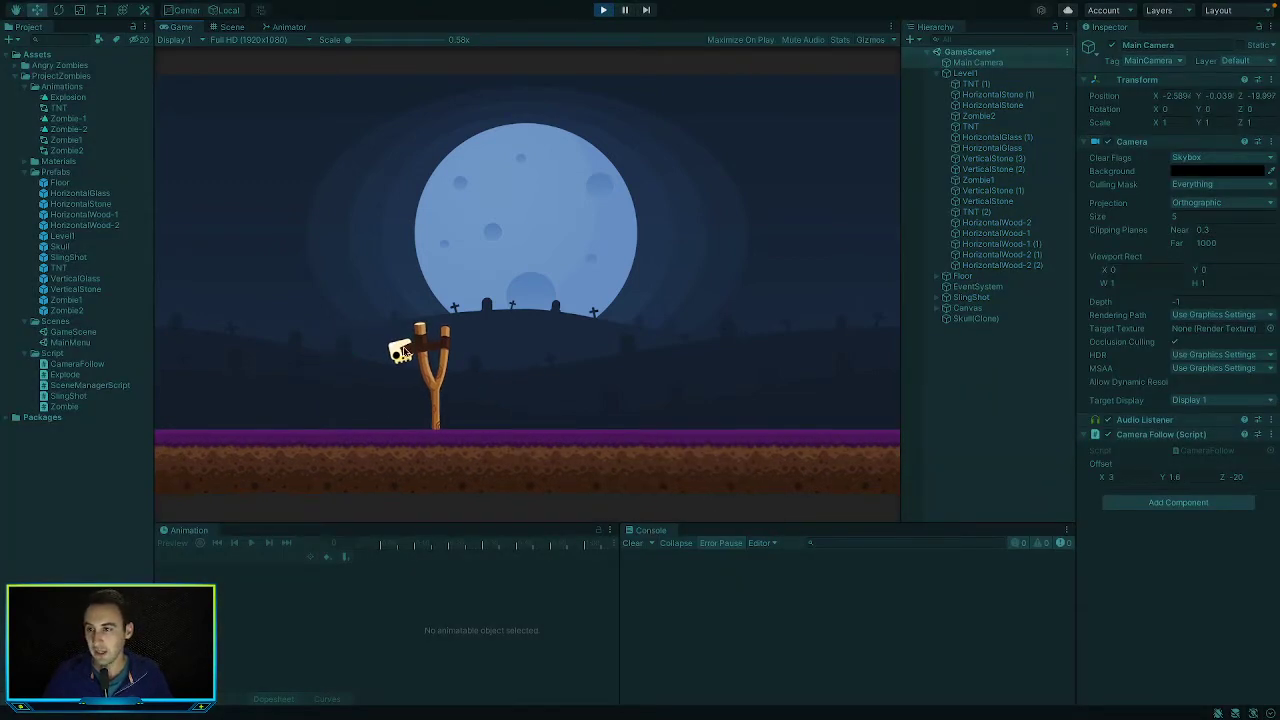
pyautogui.moveTo(402, 352); pyautogui.dragTo(177, 394)
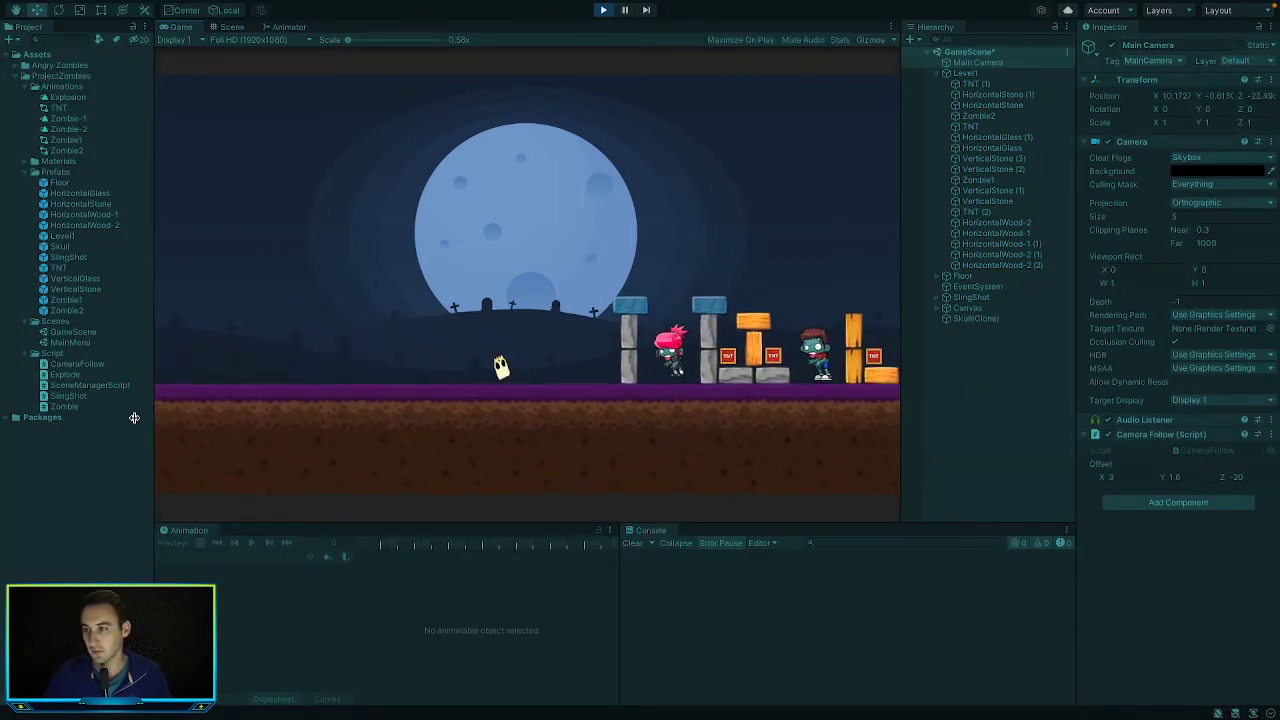
pyautogui.click(603, 9)
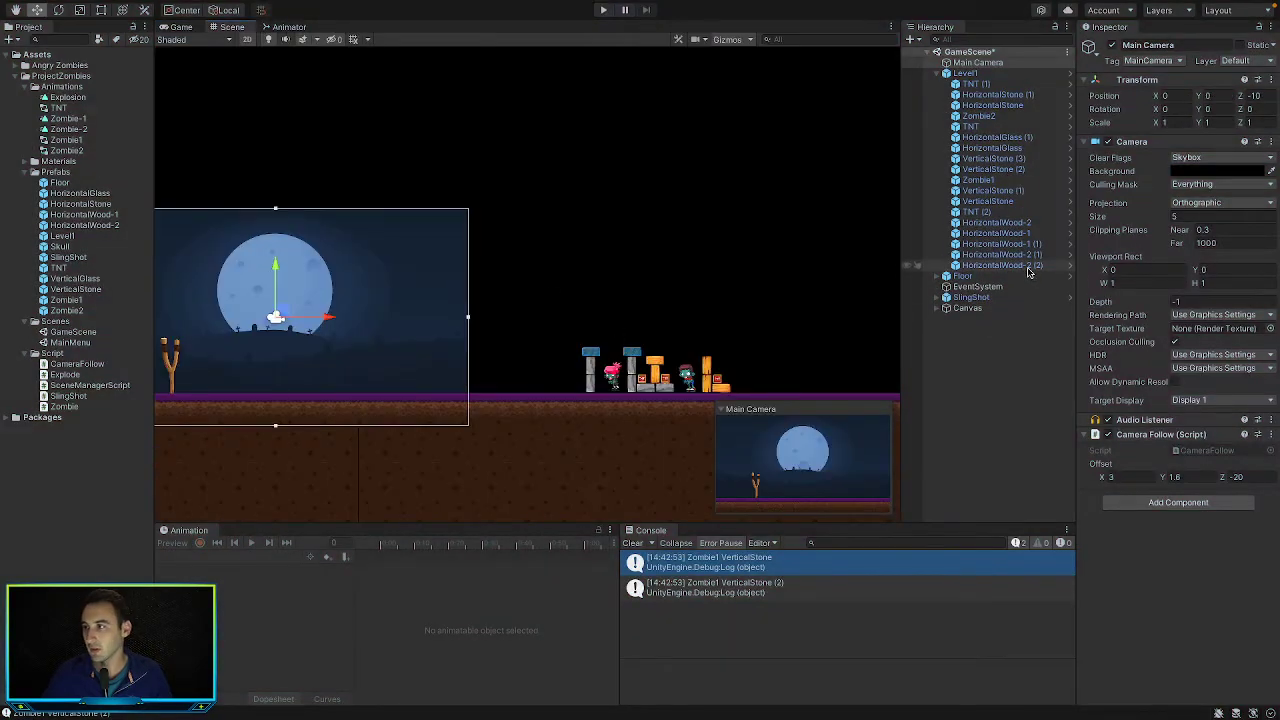
# Select TNT, TNT (1) and TNT (2) together and move them along X onto open ground between the slingshot and the structures
pyautogui.click(977, 212)
pyautogui.keyDown('shift'); pyautogui.click(985, 128); pyautogui.keyUp('shift')
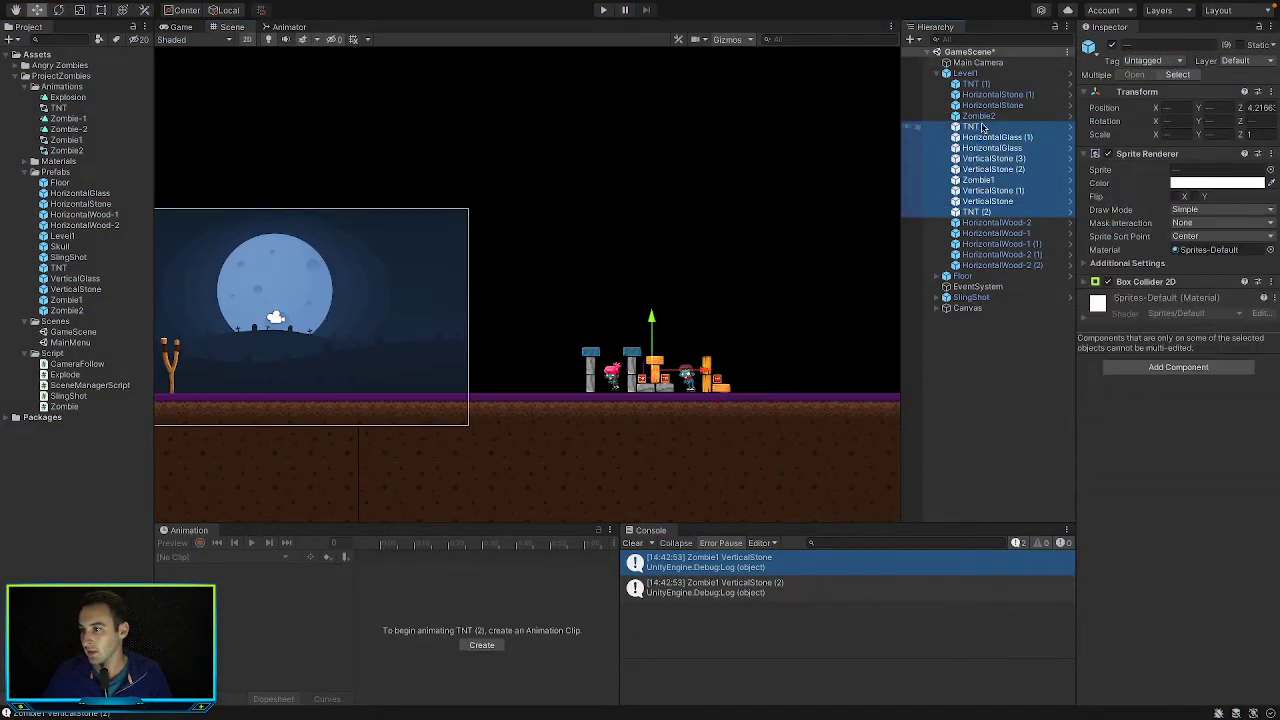
pyautogui.click(988, 85)
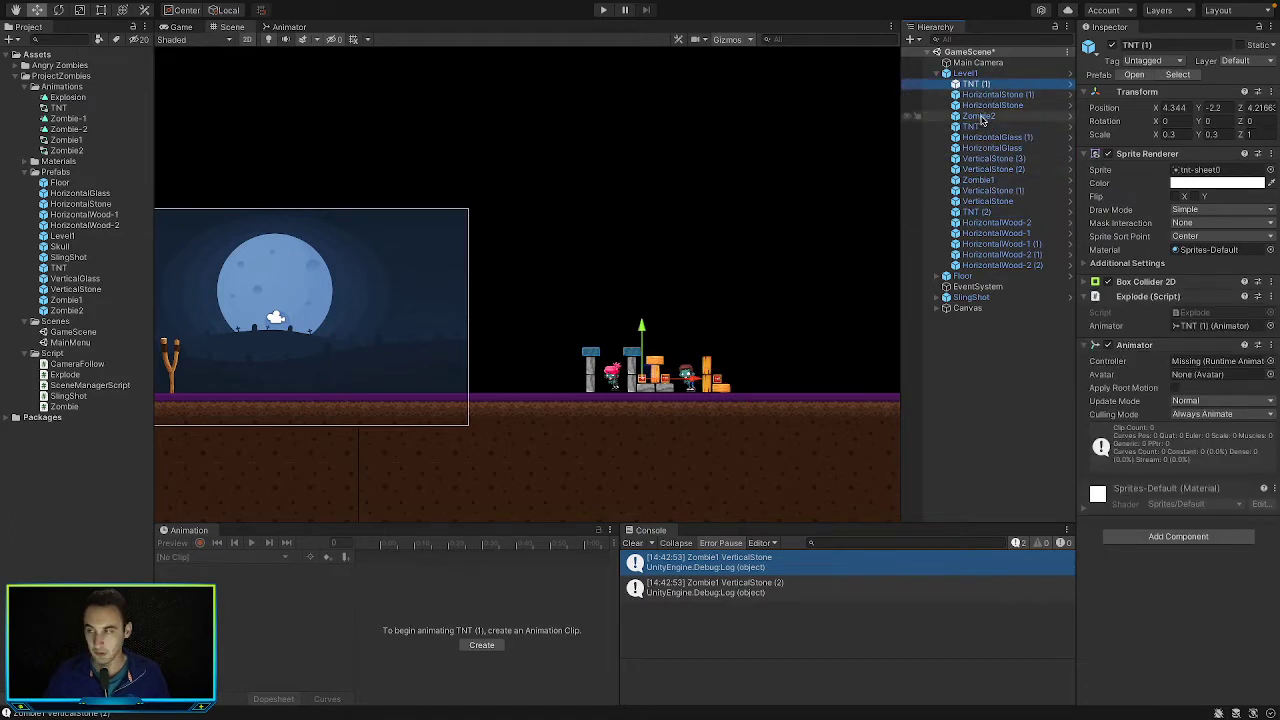
pyautogui.keyDown('ctrl'); pyautogui.click(975, 127); pyautogui.keyUp('ctrl')
pyautogui.keyDown('ctrl'); pyautogui.click(977, 212); pyautogui.keyUp('ctrl')
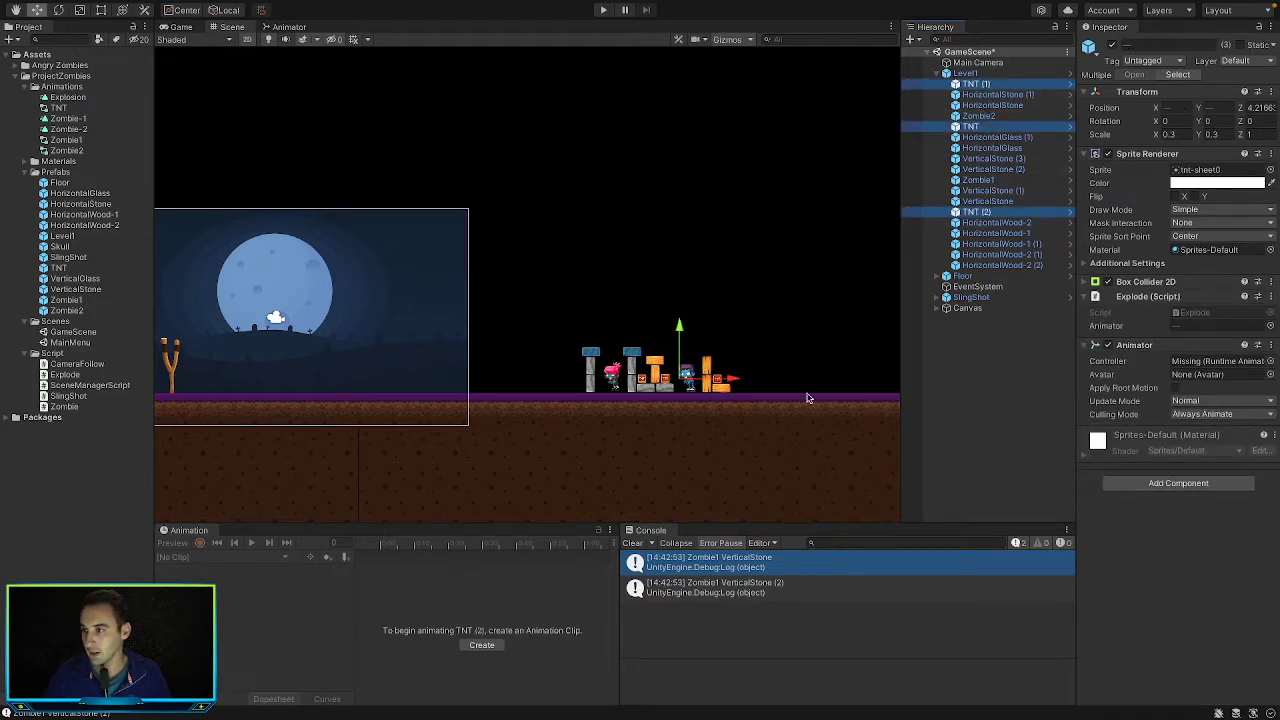
pyautogui.moveTo(736, 383); pyautogui.dragTo(580, 384)
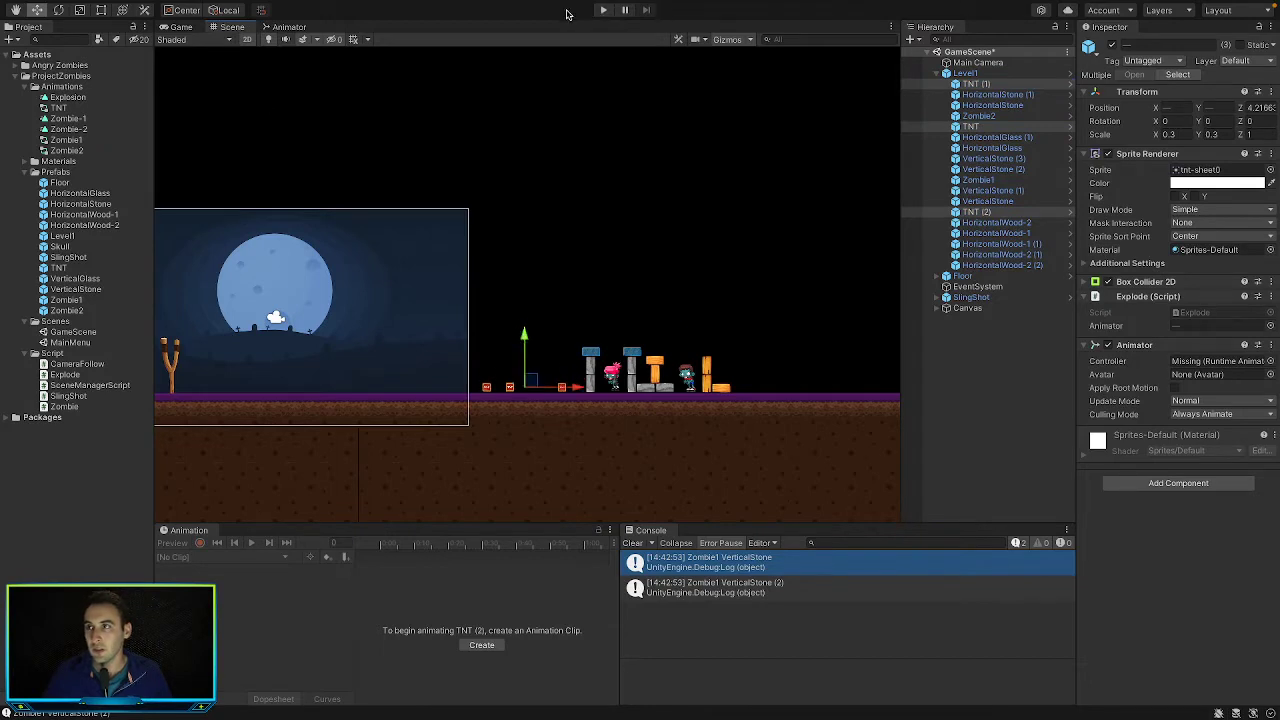
# Play-test launching the skull across the TNT, stop the game, and open the first console warning's details
pyautogui.click(601, 11)
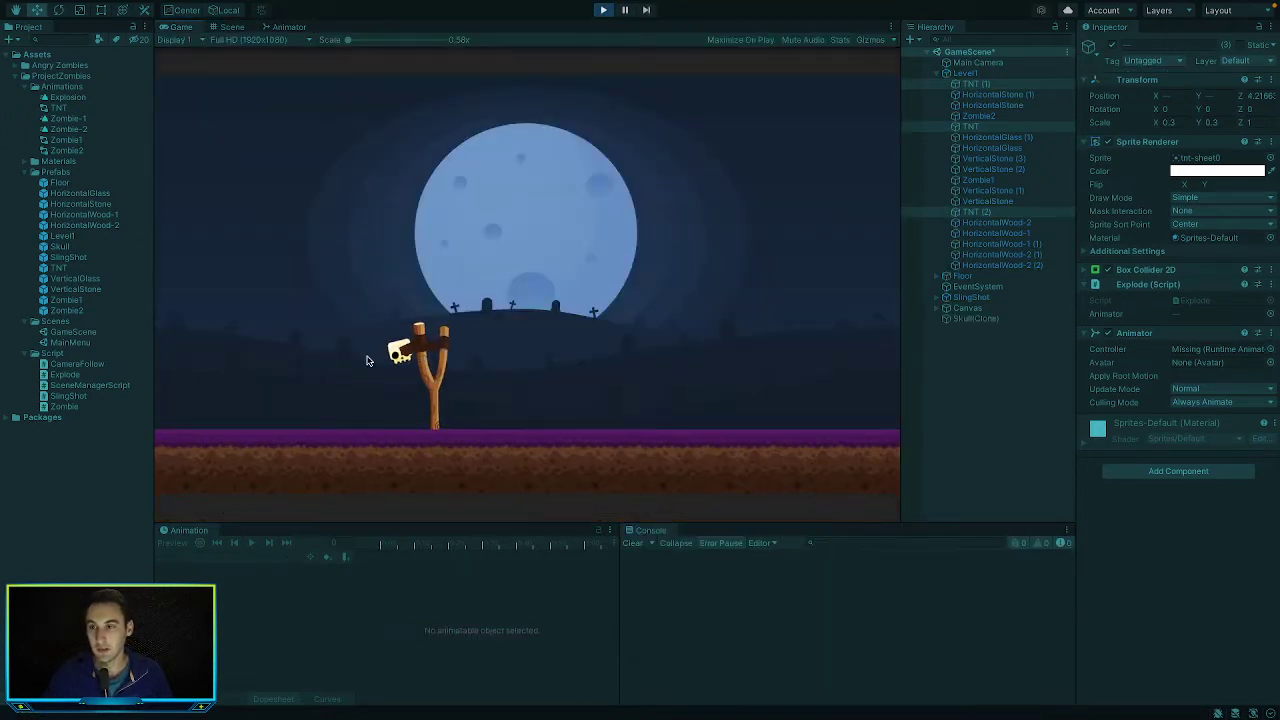
pyautogui.moveTo(404, 356); pyautogui.dragTo(89, 380)
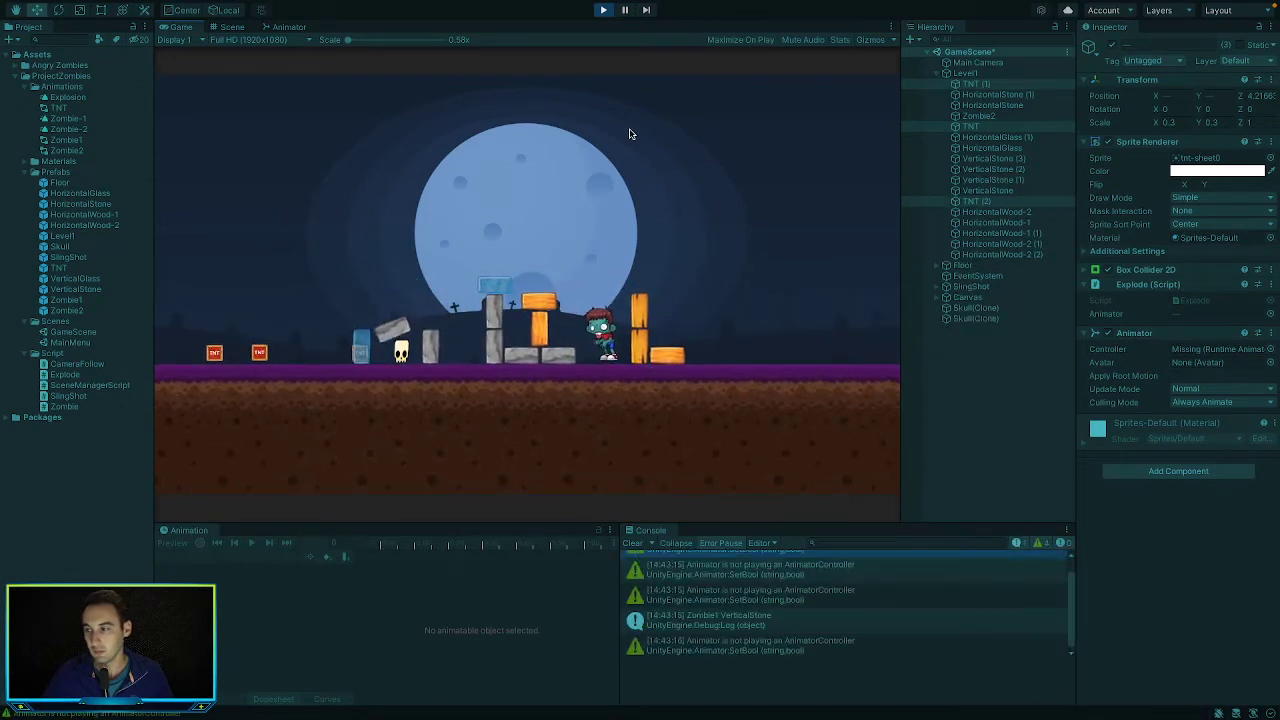
pyautogui.click(604, 10)
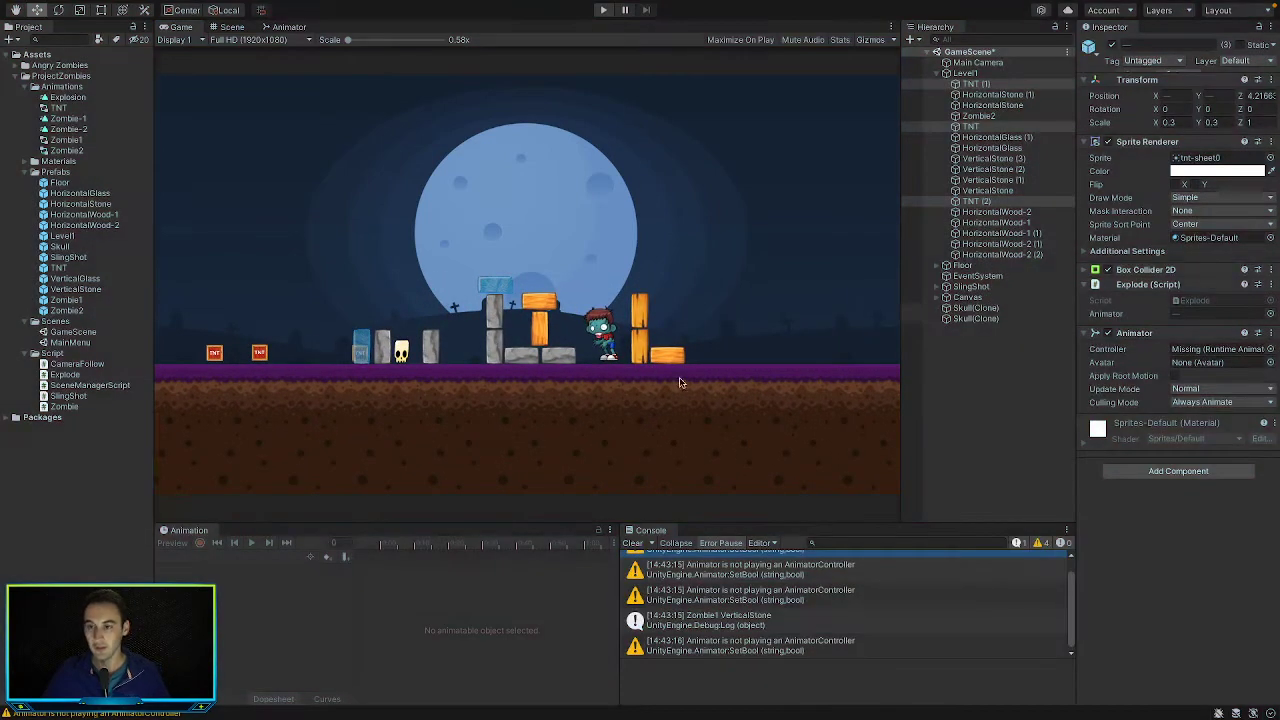
pyautogui.scroll(1, 756, 600)
pyautogui.click(753, 562)
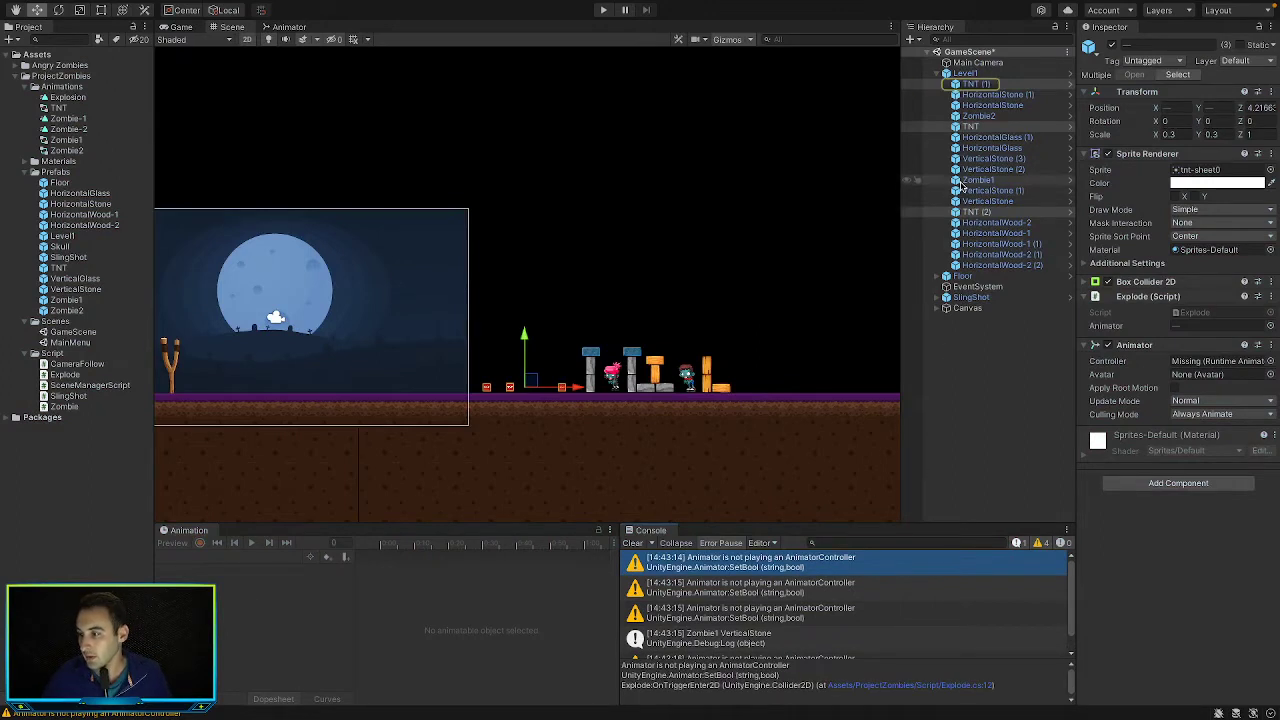
# Select TNT (1), run the game and launch the skull while checking its Animator states and the scene, and stop play mode
pyautogui.click(985, 85)
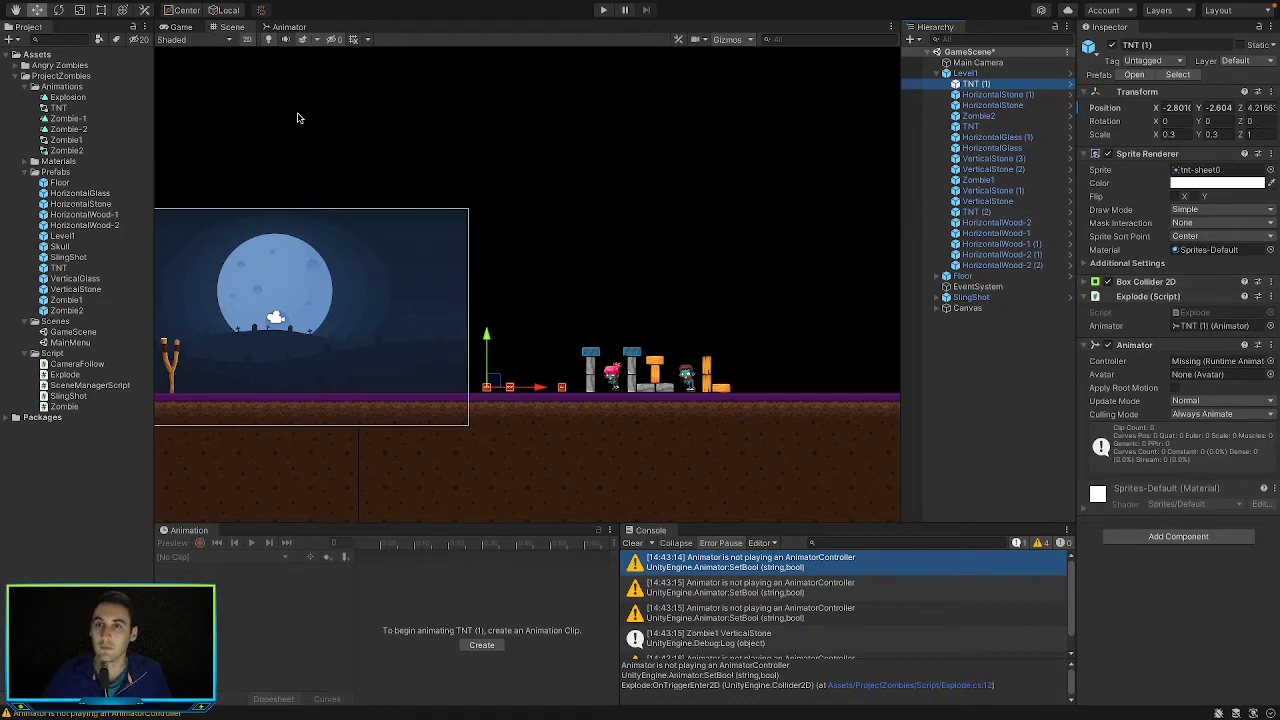
pyautogui.click(603, 9)
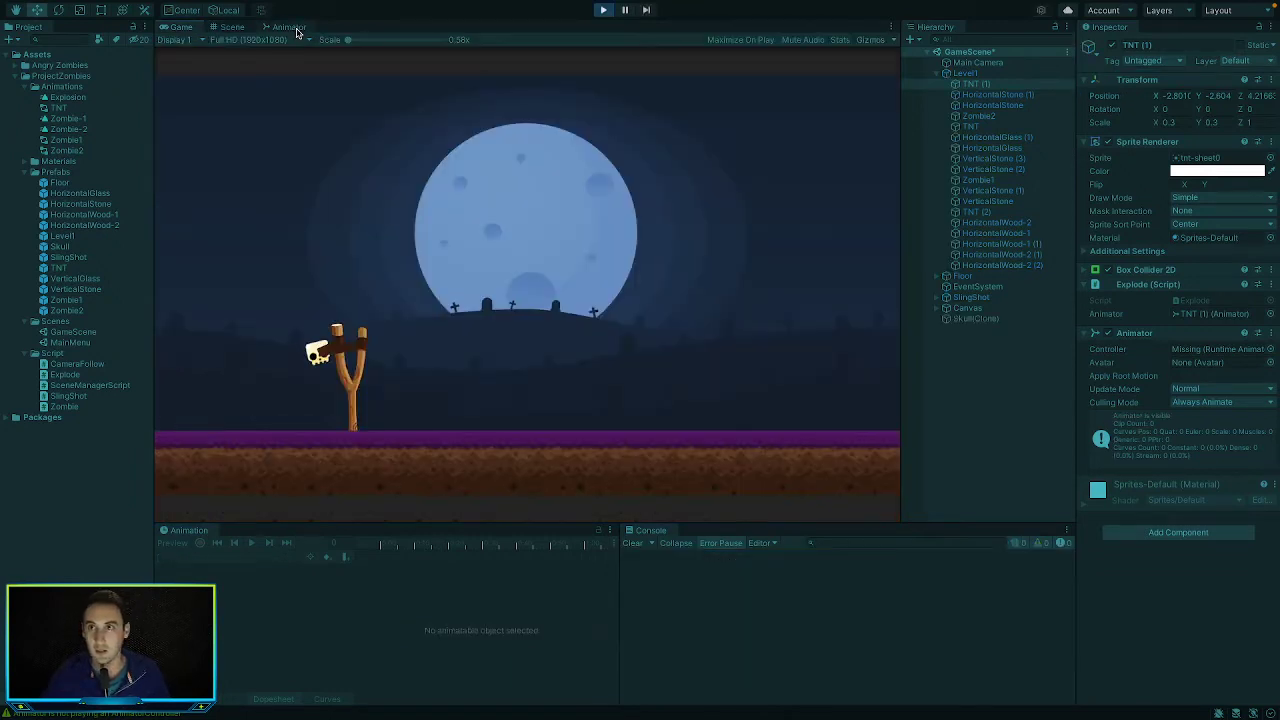
pyautogui.click(297, 30)
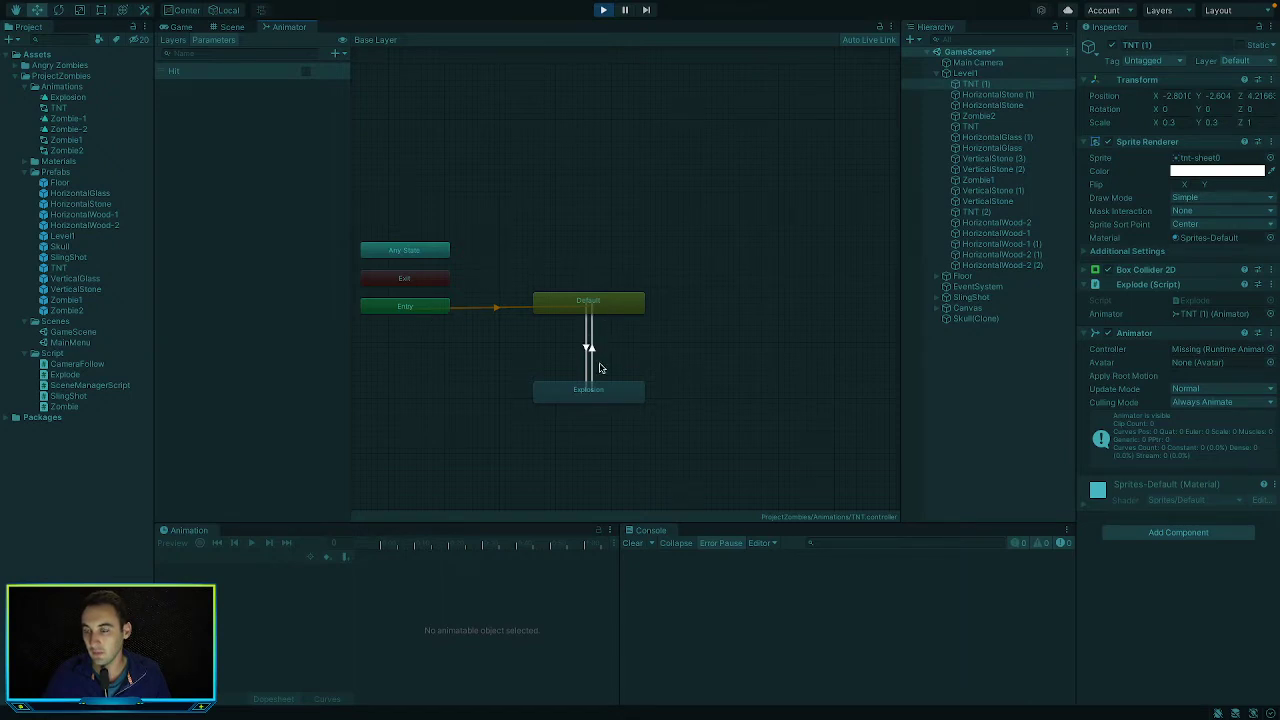
pyautogui.click(180, 27)
pyautogui.moveTo(403, 352)
pyautogui.mouseDown()
pyautogui.moveTo(363, 354)
pyautogui.moveTo(391, 354)
pyautogui.mouseUp()
pyautogui.click(222, 30)
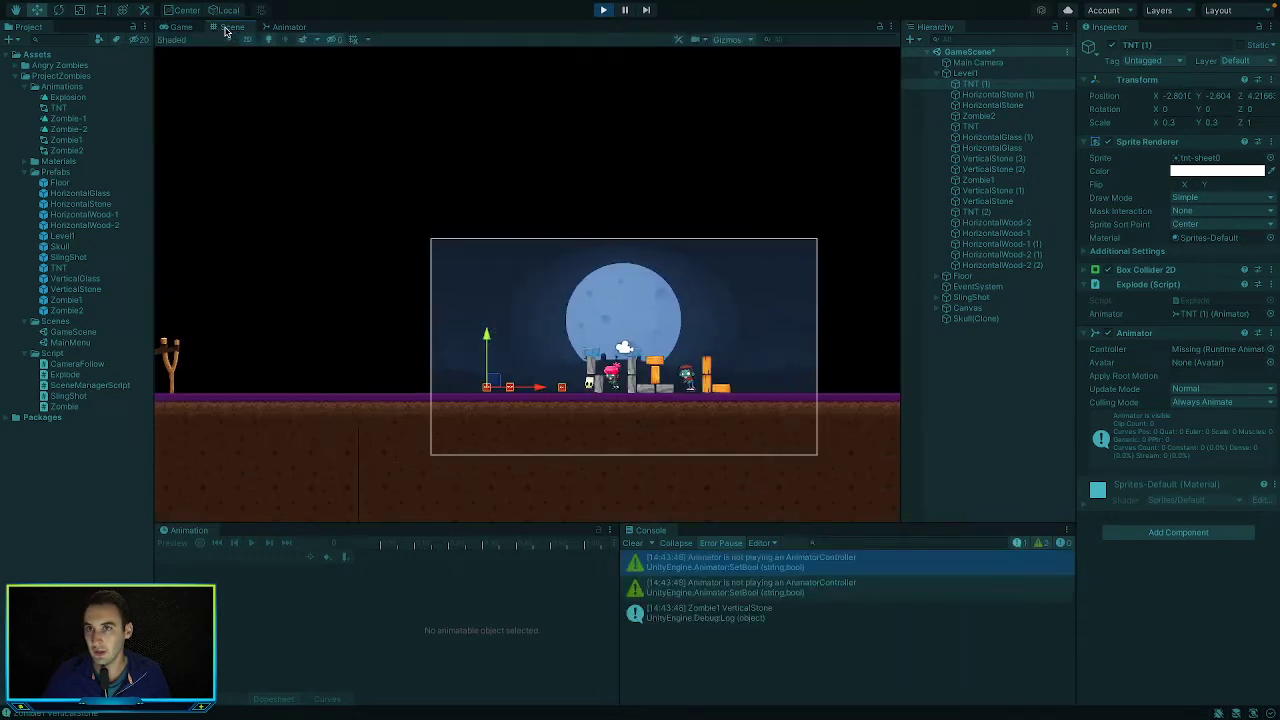
pyautogui.click(272, 30)
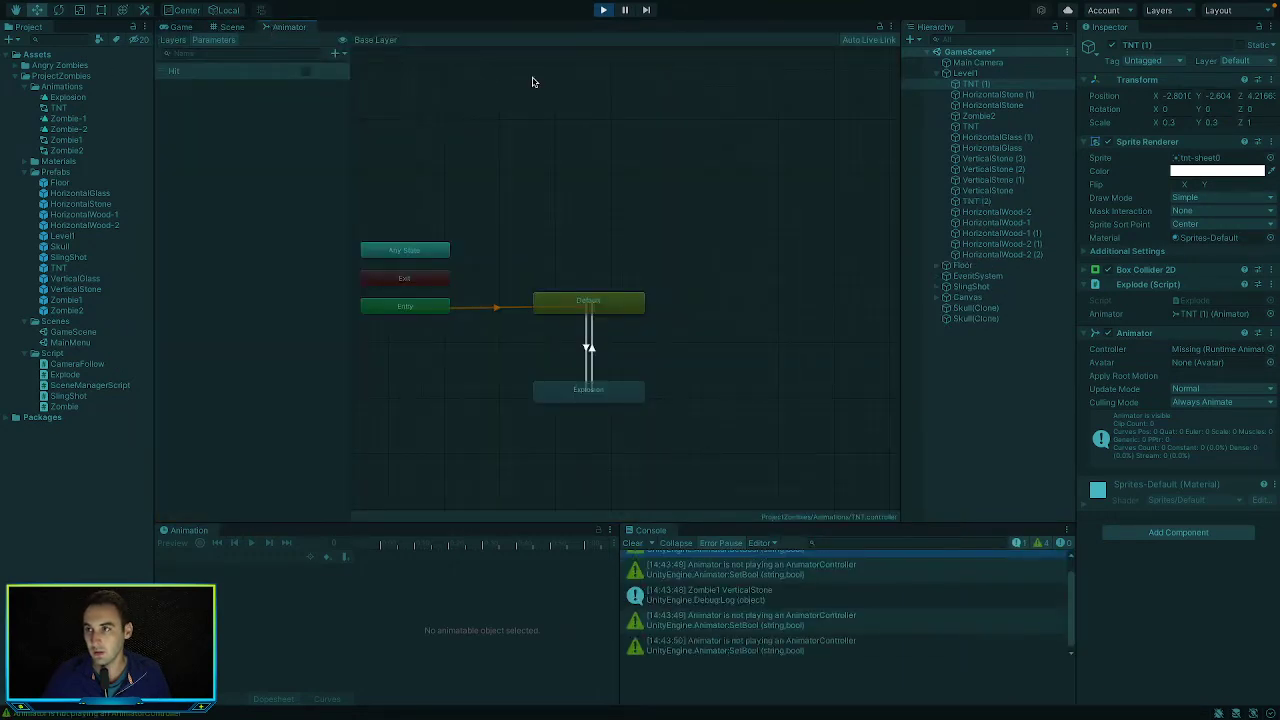
pyautogui.click(603, 10)
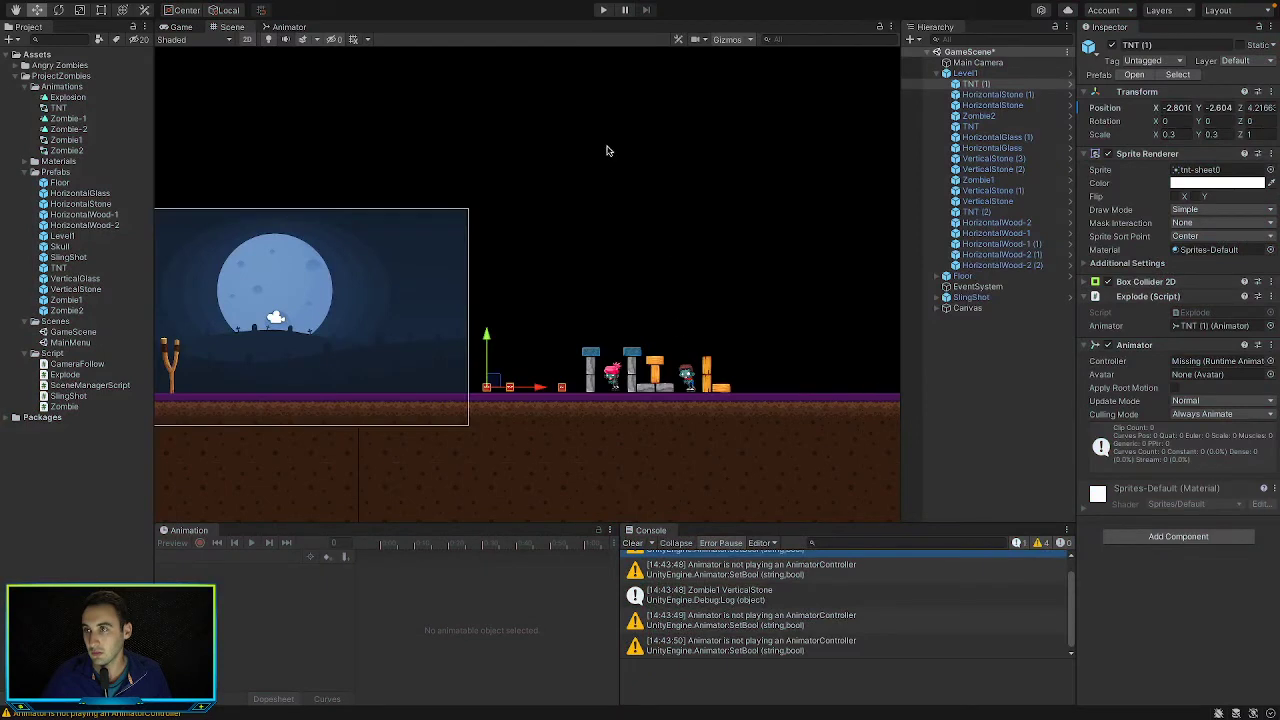
# Inspect the Default to Explosion transition's settings in the TNT Animator controller and review the console warnings
pyautogui.click(270, 28)
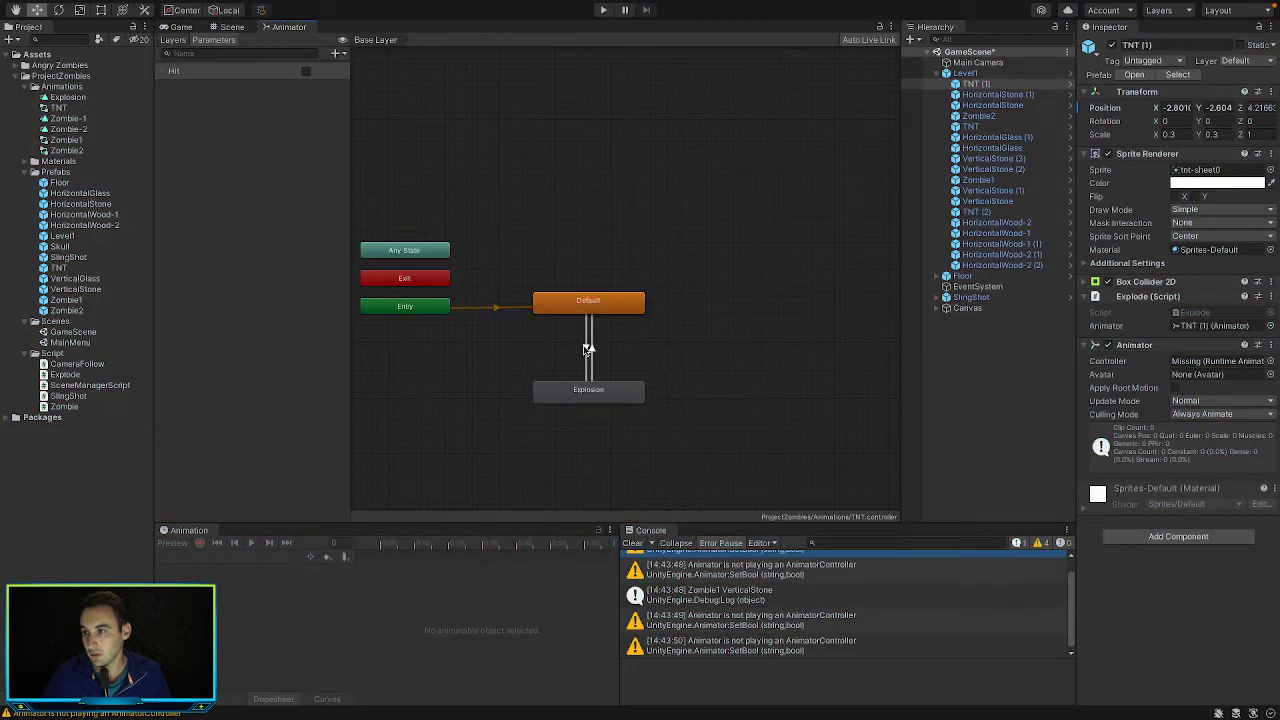
pyautogui.click(587, 349)
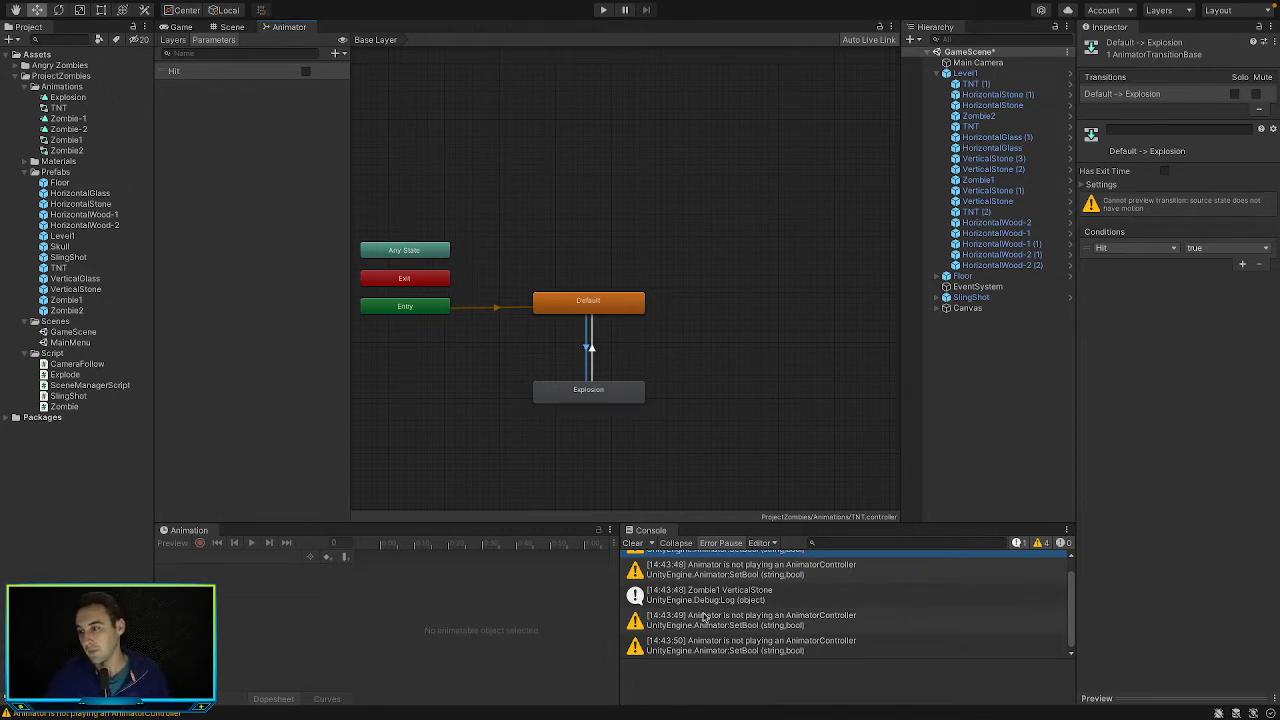
pyautogui.scroll(1, 703, 617)
pyautogui.click(578, 188)
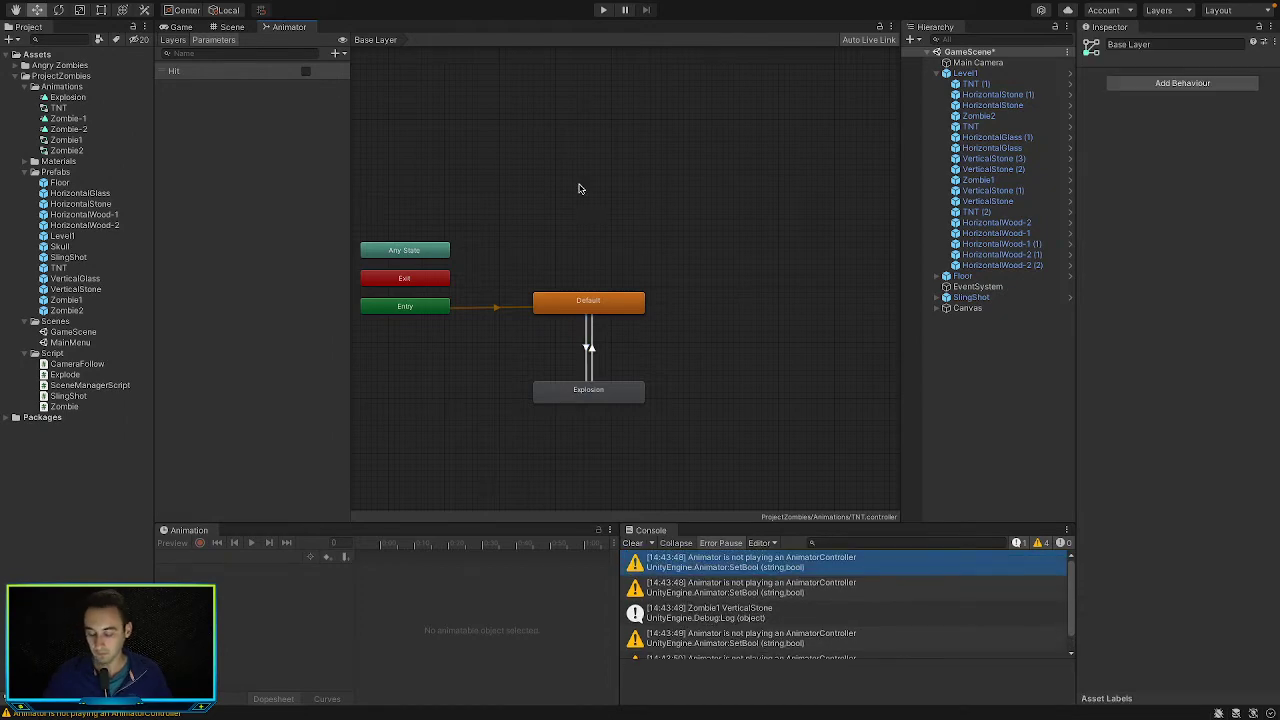
# Switch to the code editor and review the OnTriggerEnter2D method and its SetBool call in Explode.cs
pyautogui.press('super+Tab')
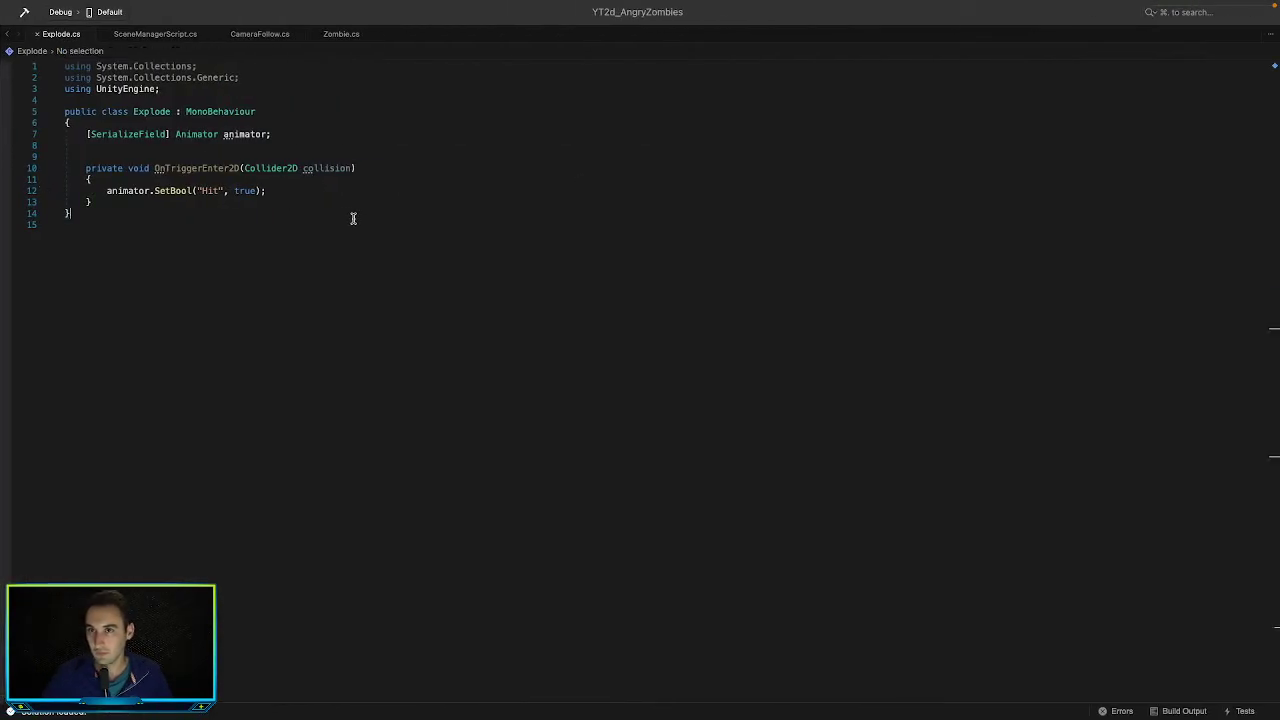
pyautogui.click(316, 195)
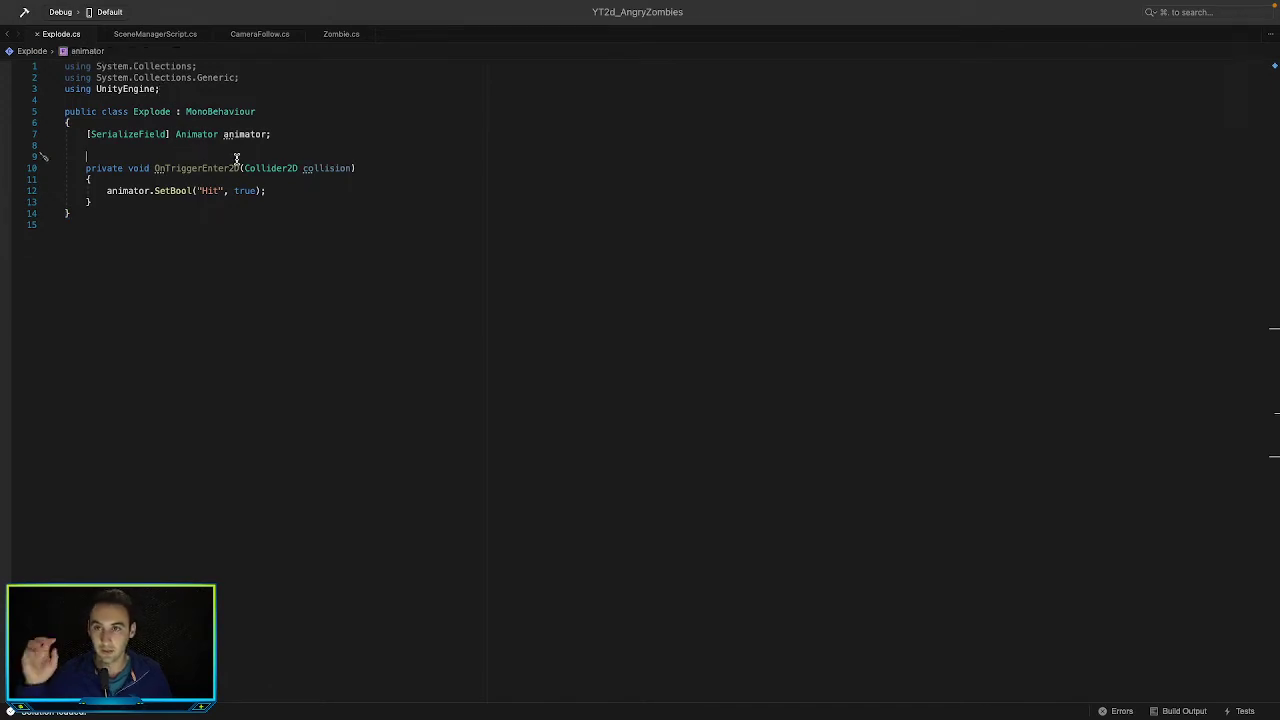
pyautogui.press('super+Tab')
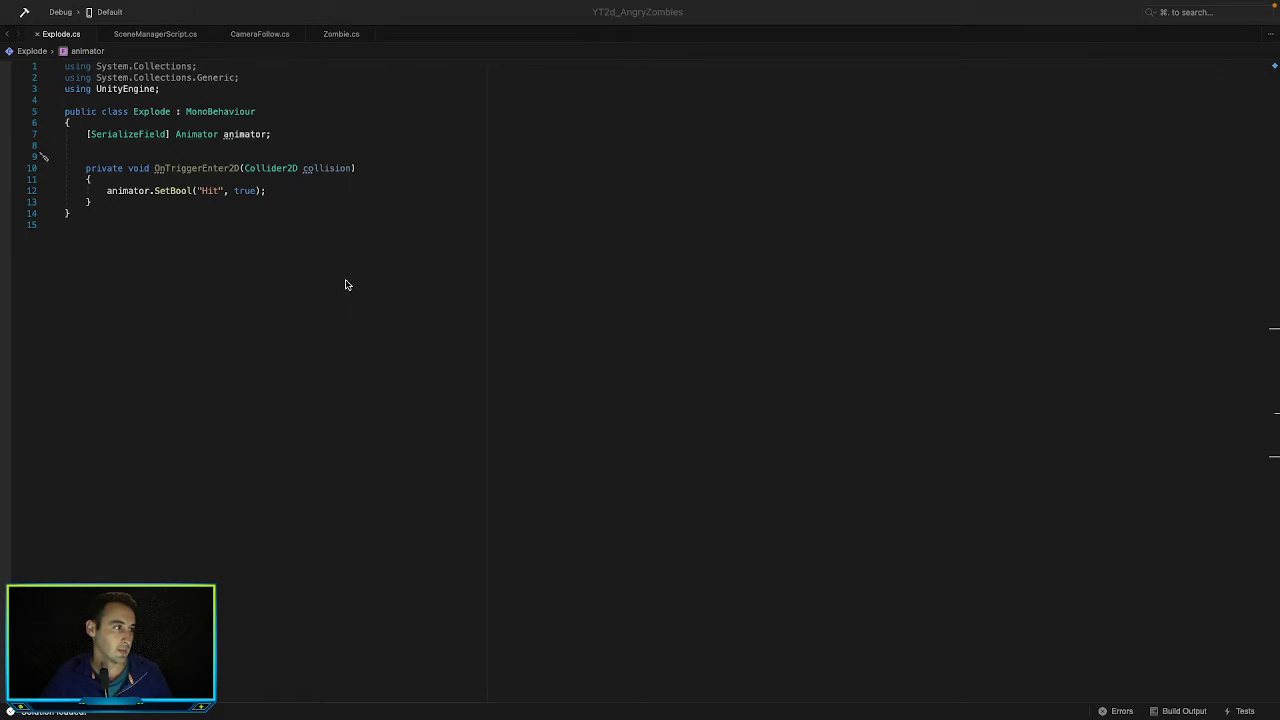
pyautogui.press('super+Tab')
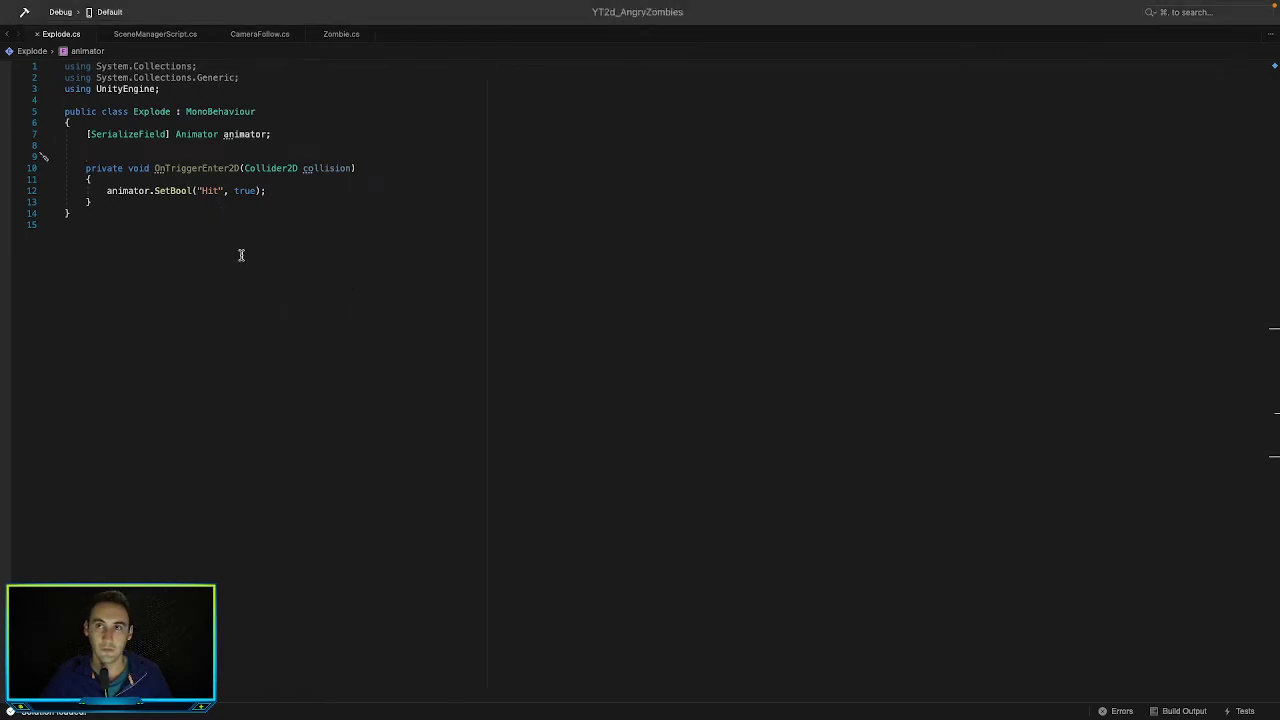
pyautogui.press('super+Tab')
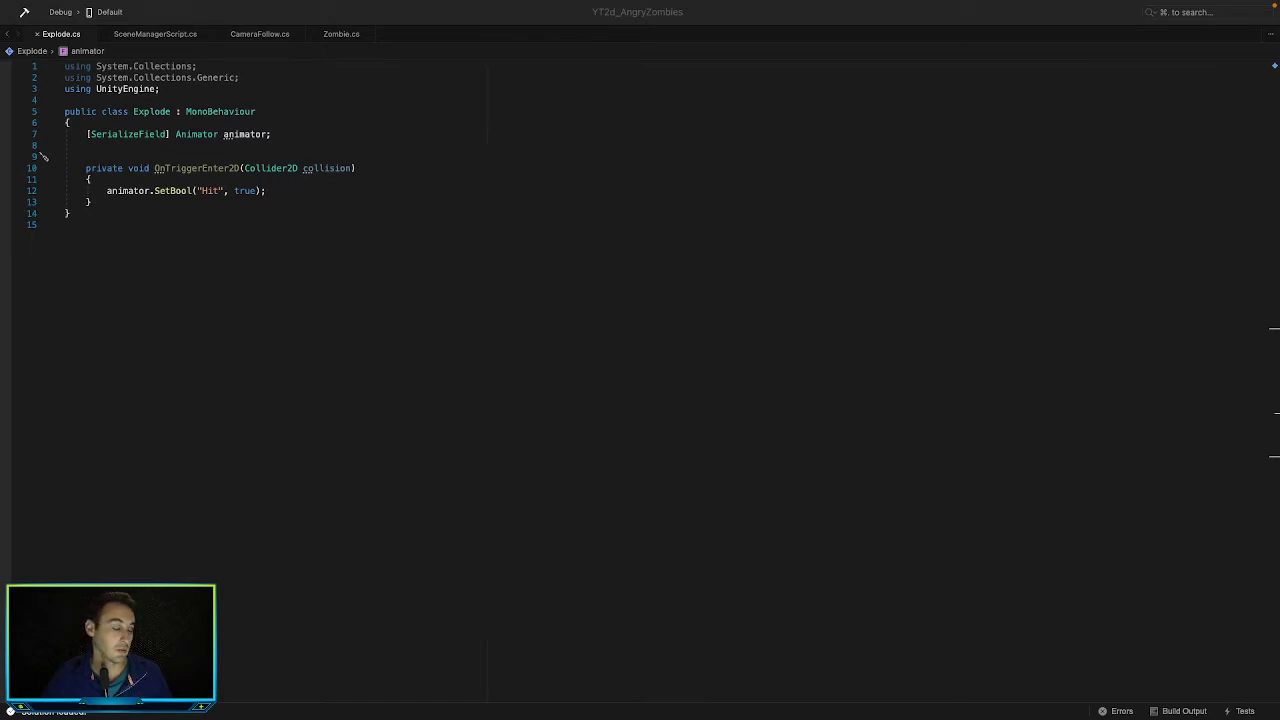
pyautogui.press('super+Tab')
pyautogui.moveTo(212, 195)
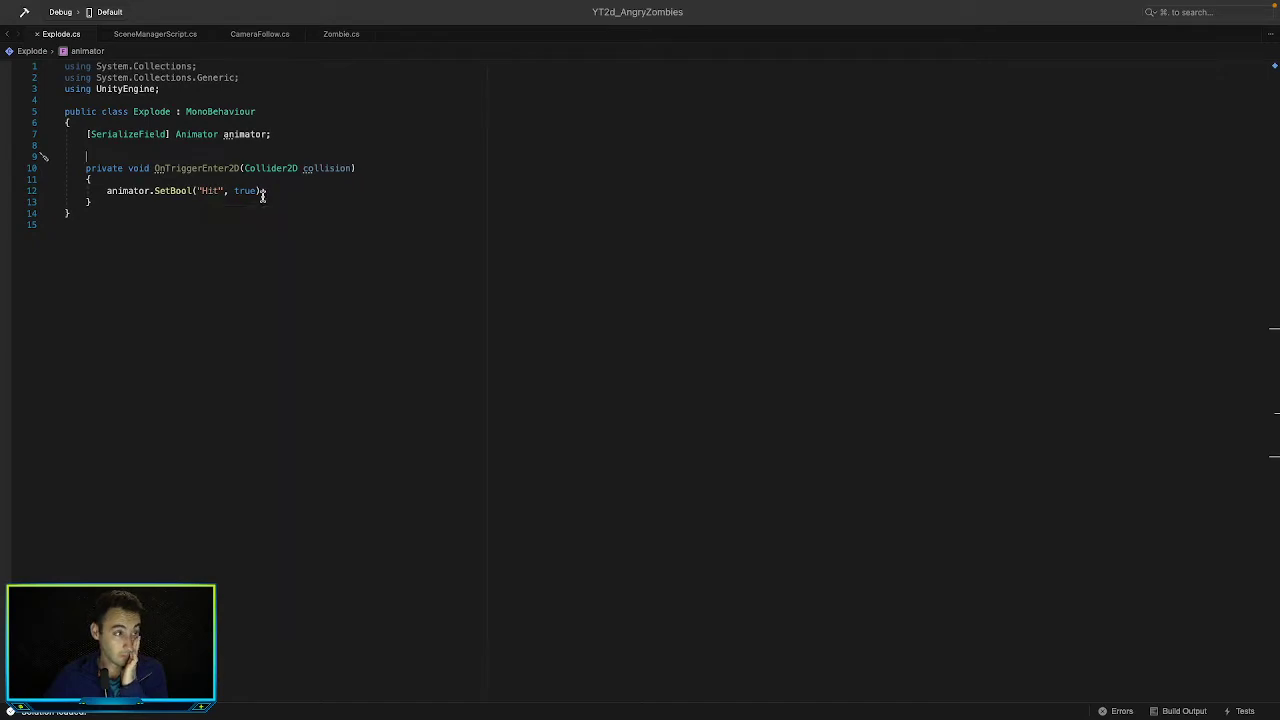
pyautogui.click(316, 188)
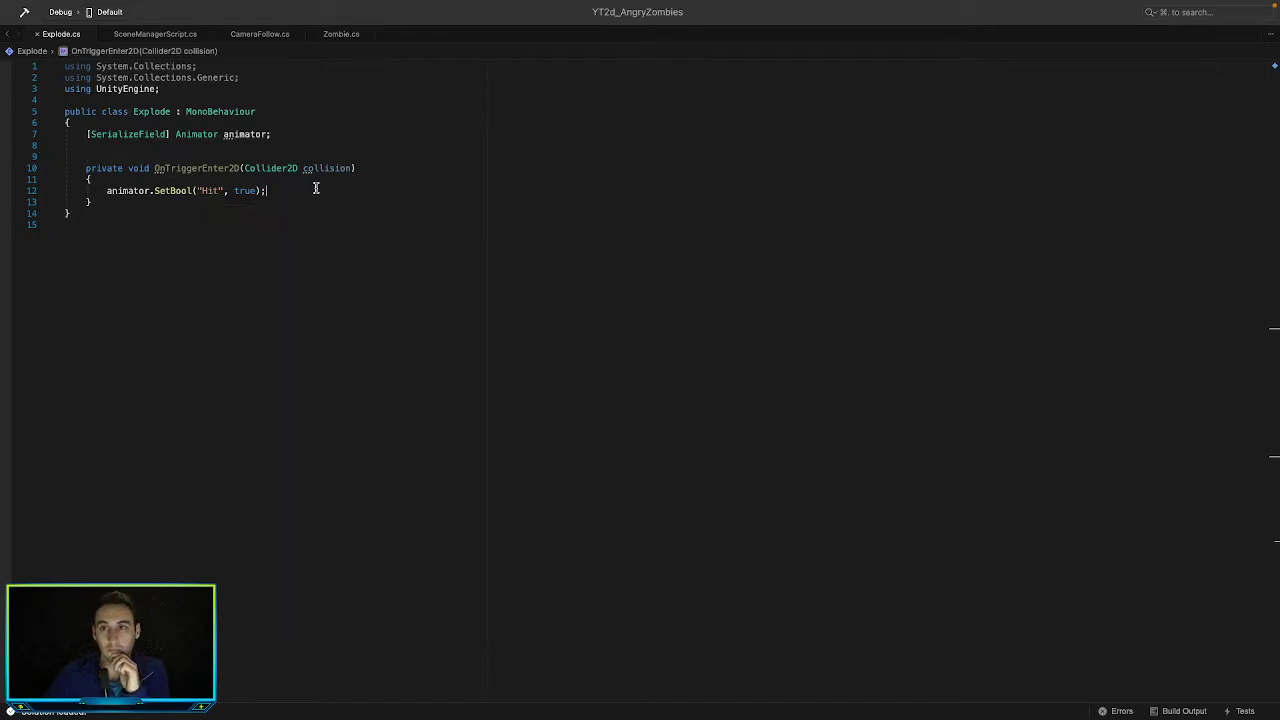
# Switch back to Unity and check TNT (1)'s components, the Explosion animation clip and the Explosion state's motion
pyautogui.press('super+Tab')
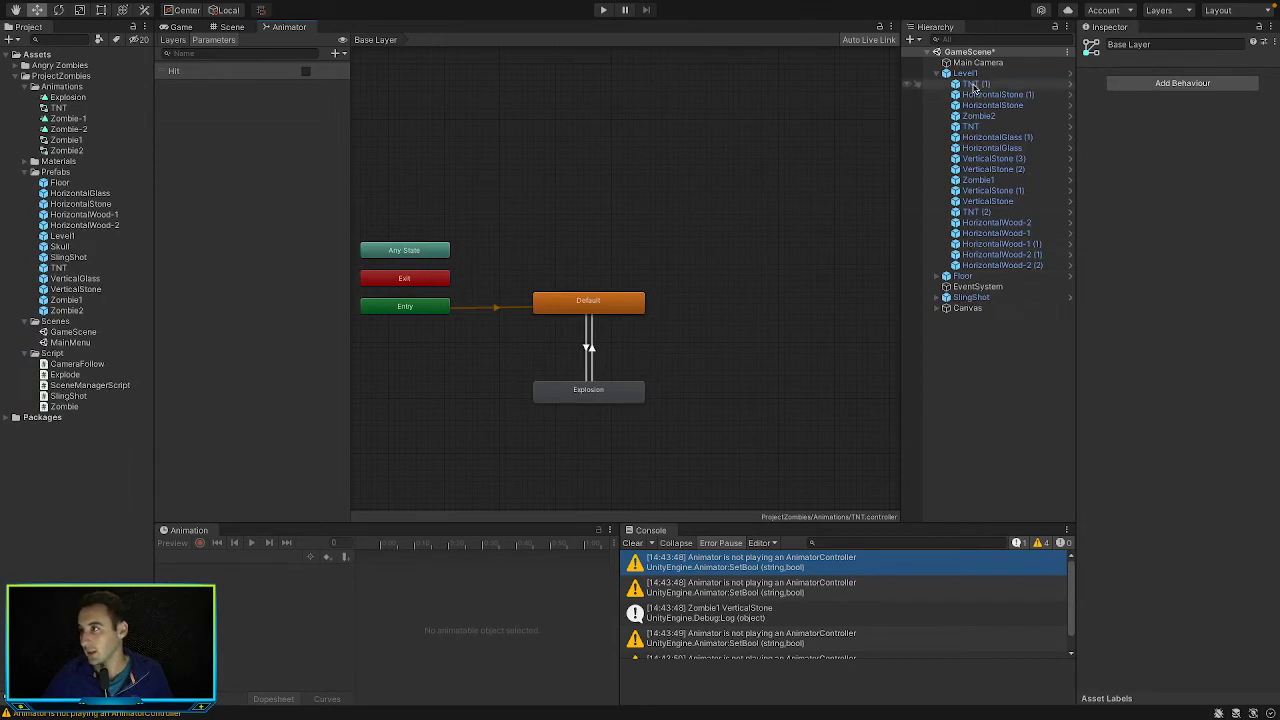
pyautogui.click(1030, 84)
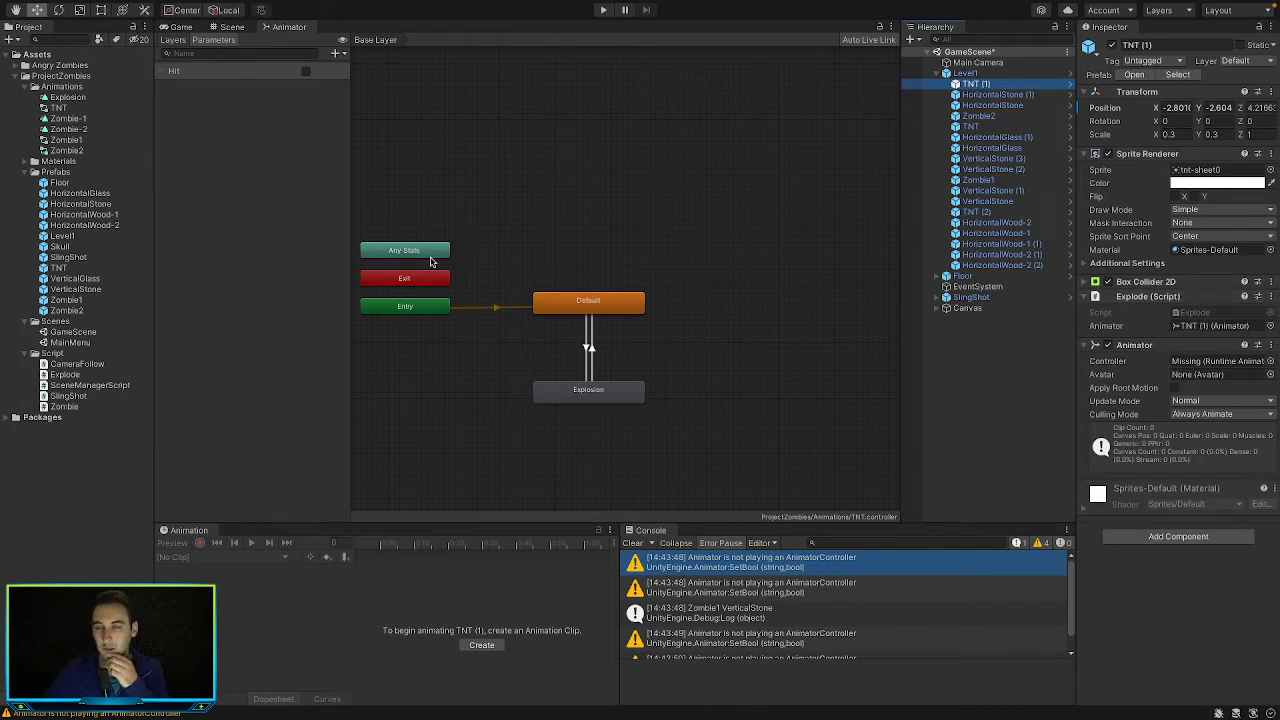
pyautogui.click(84, 106)
pyautogui.click(80, 98)
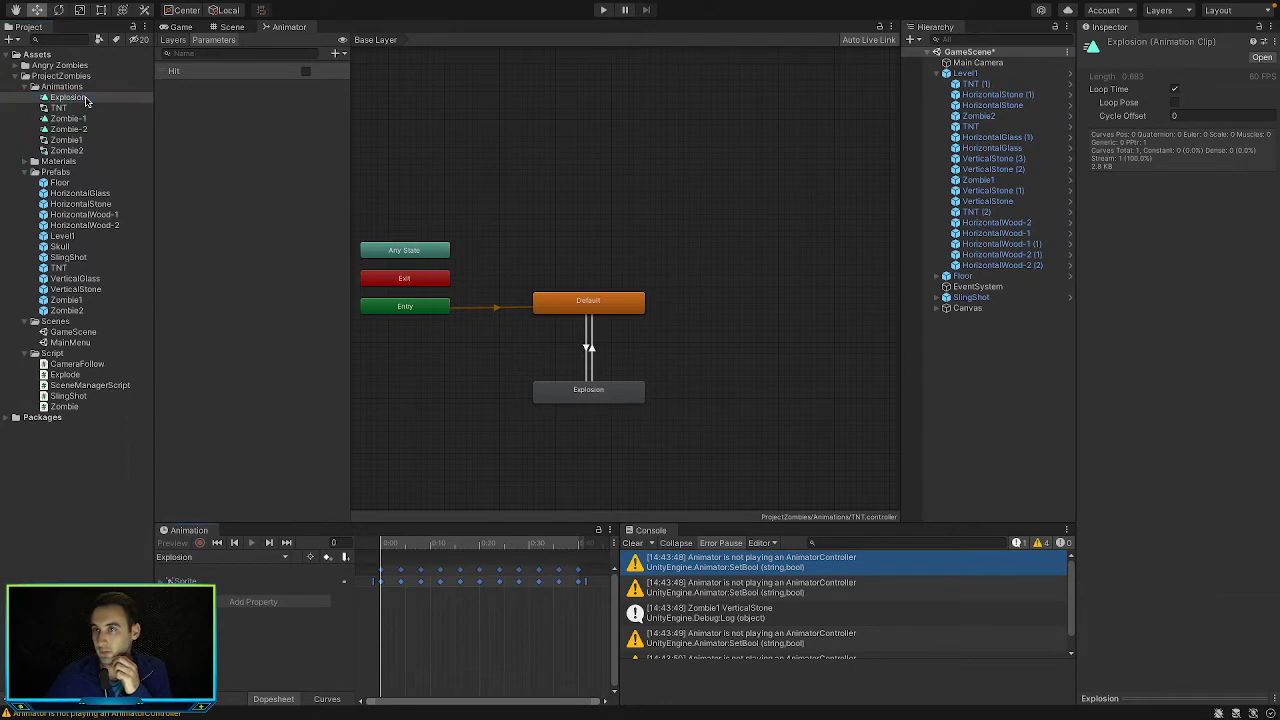
pyautogui.click(607, 287)
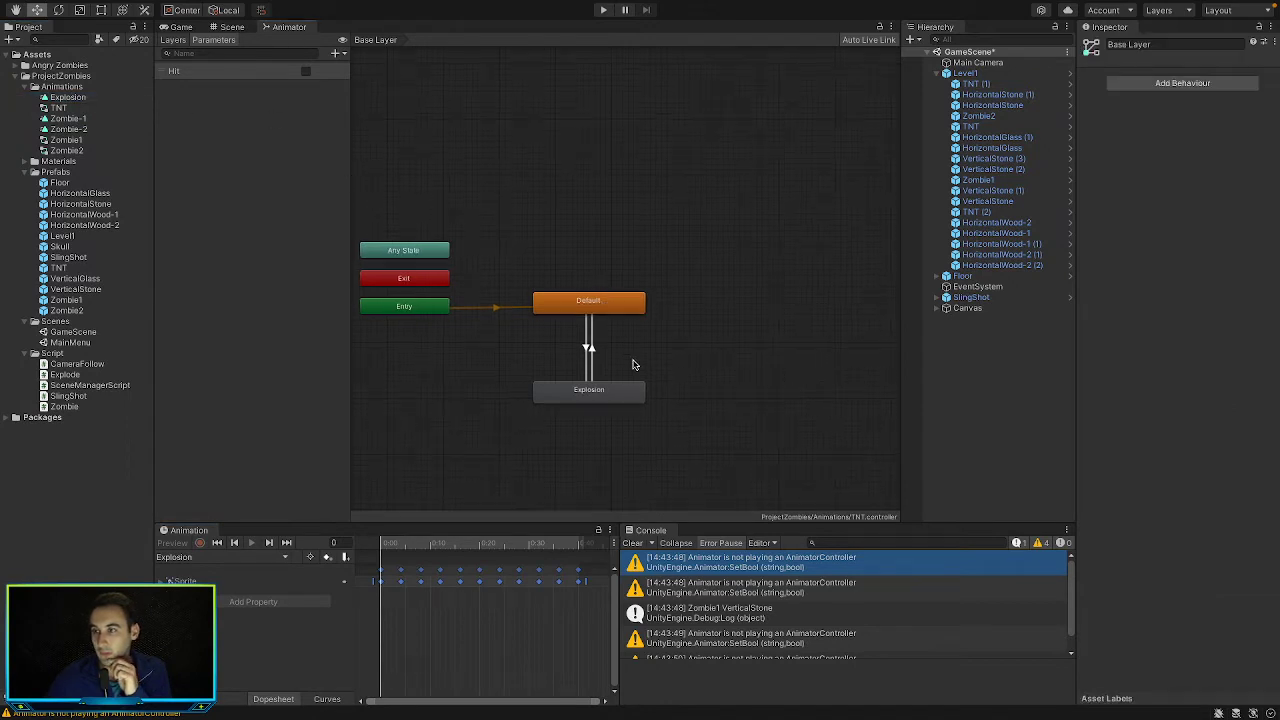
pyautogui.click(588, 397)
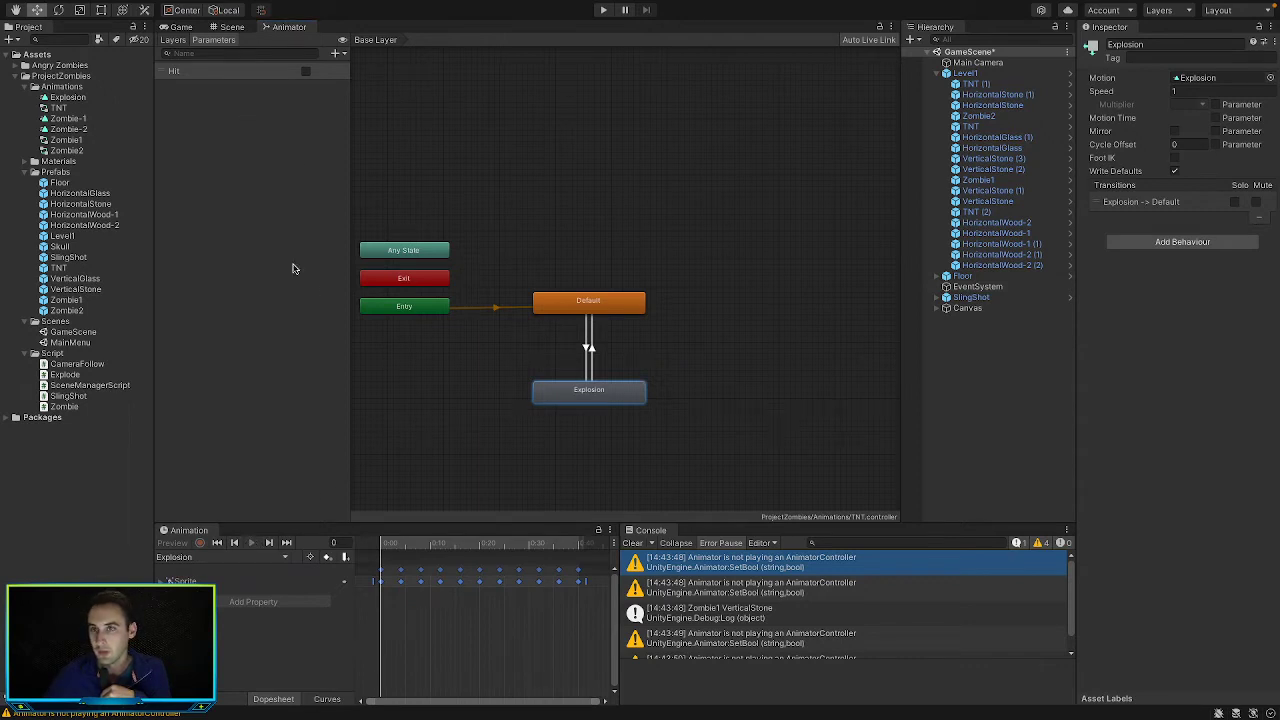
# Compare the Animator references and controllers on TNT (2) and TNT (1) with the TNT Animator Controller asset
pyautogui.click(226, 28)
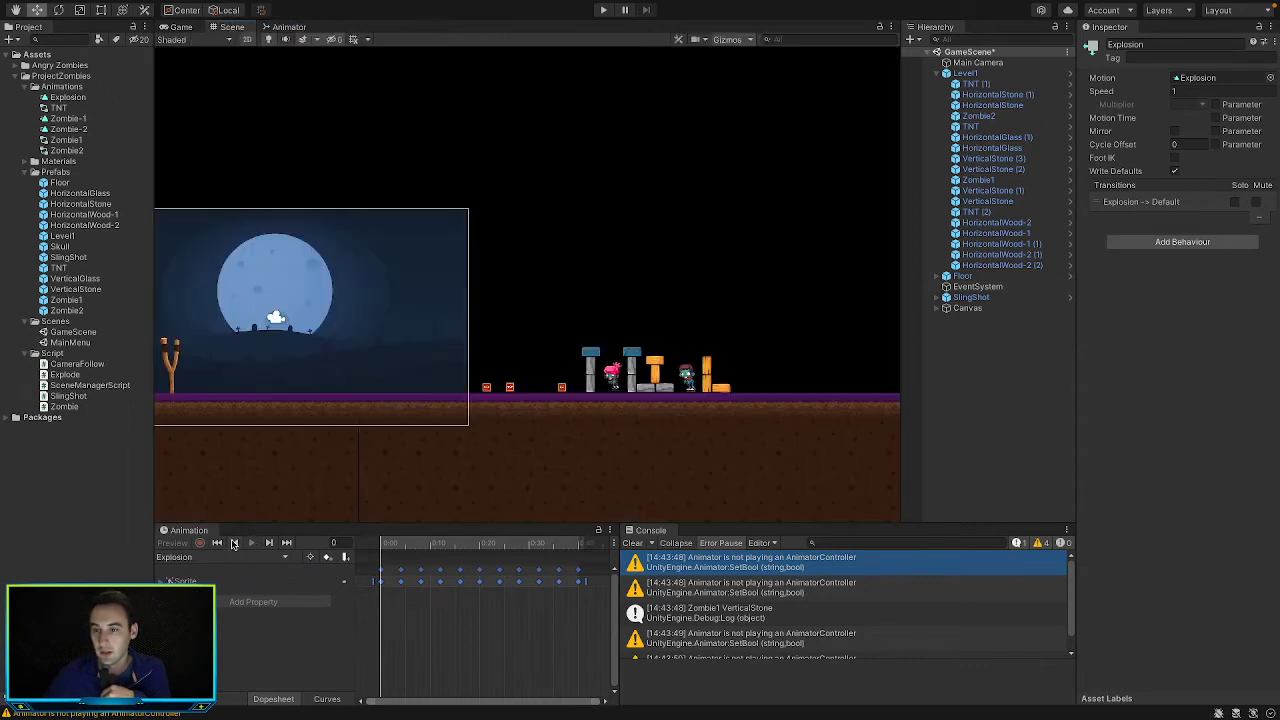
pyautogui.click(990, 212)
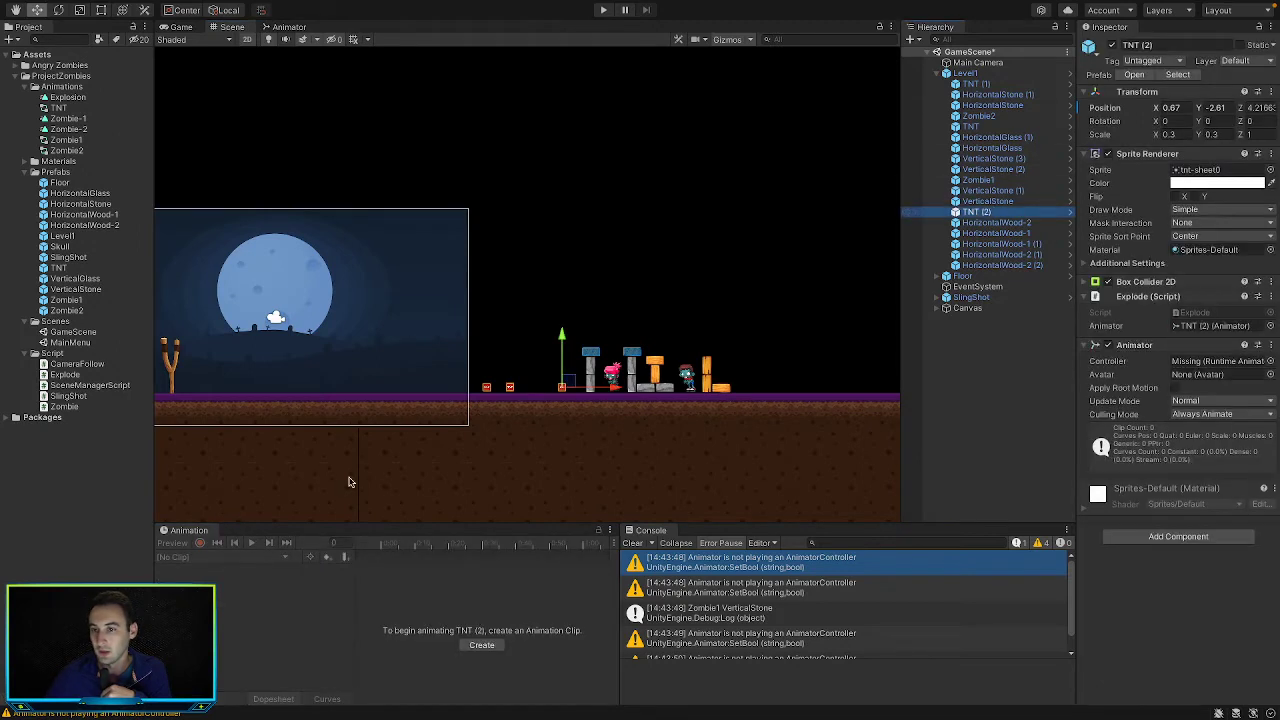
pyautogui.click(1216, 327)
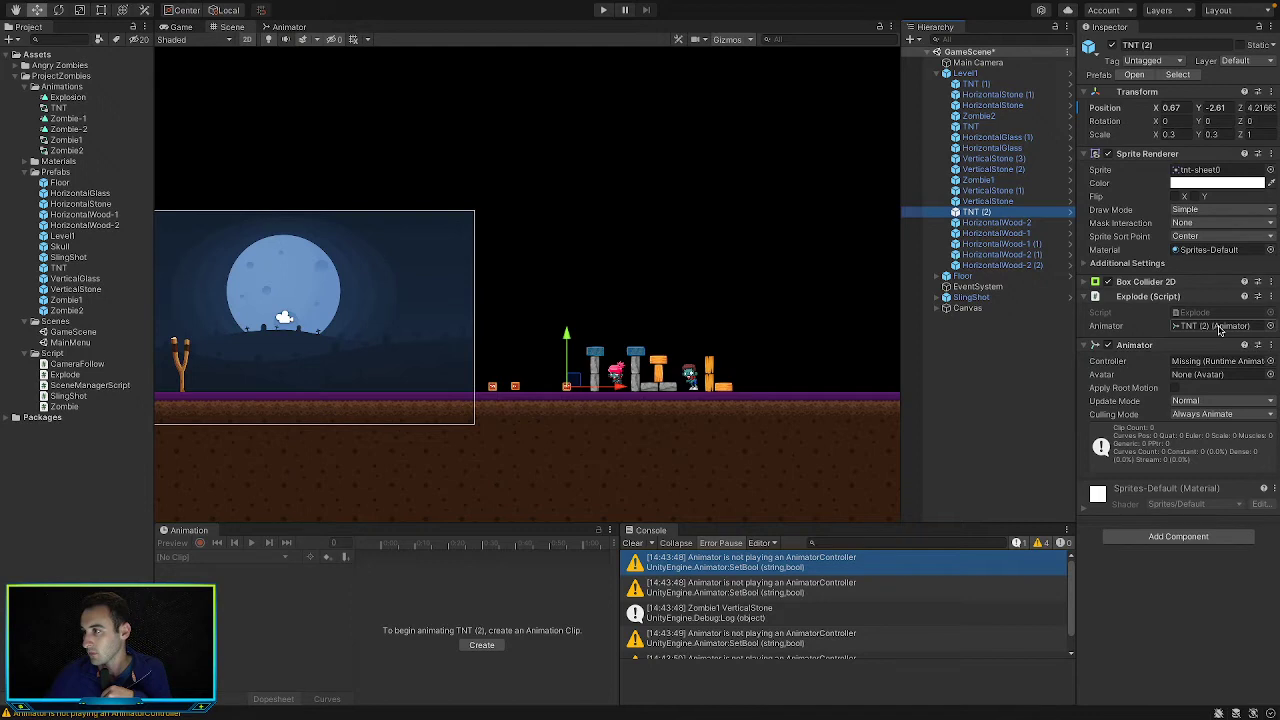
pyautogui.click(57, 109)
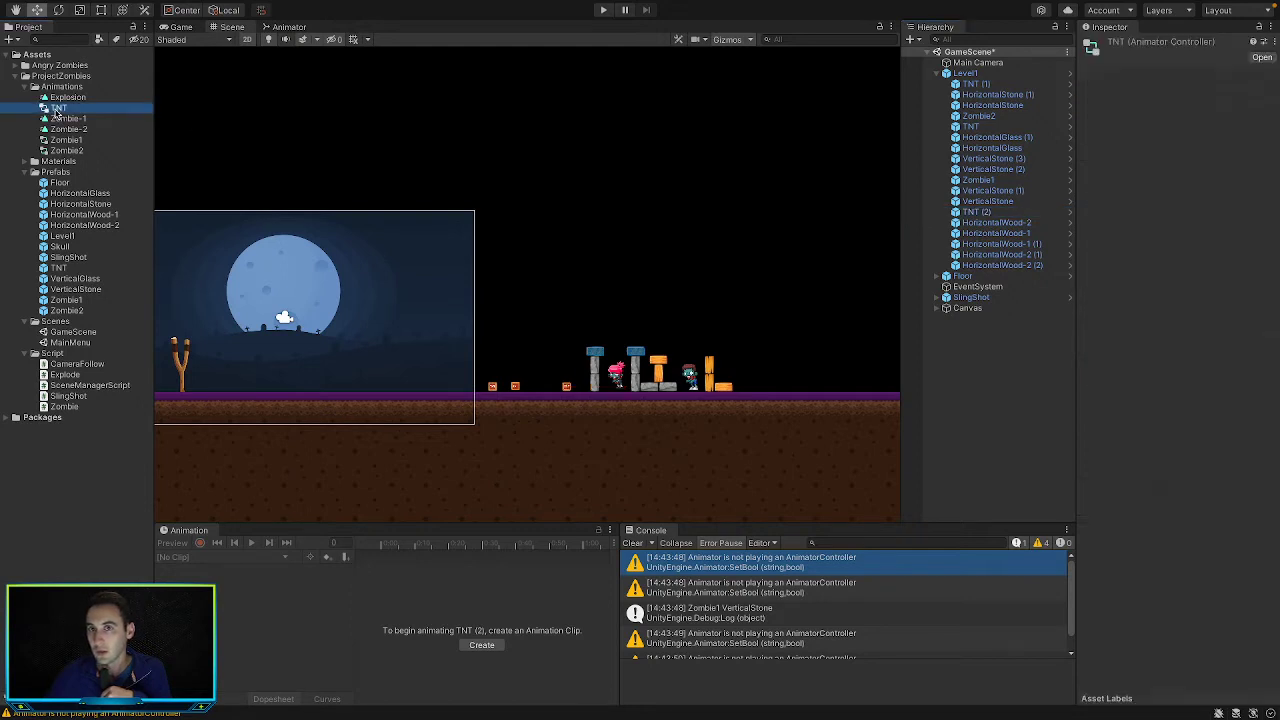
pyautogui.click(988, 86)
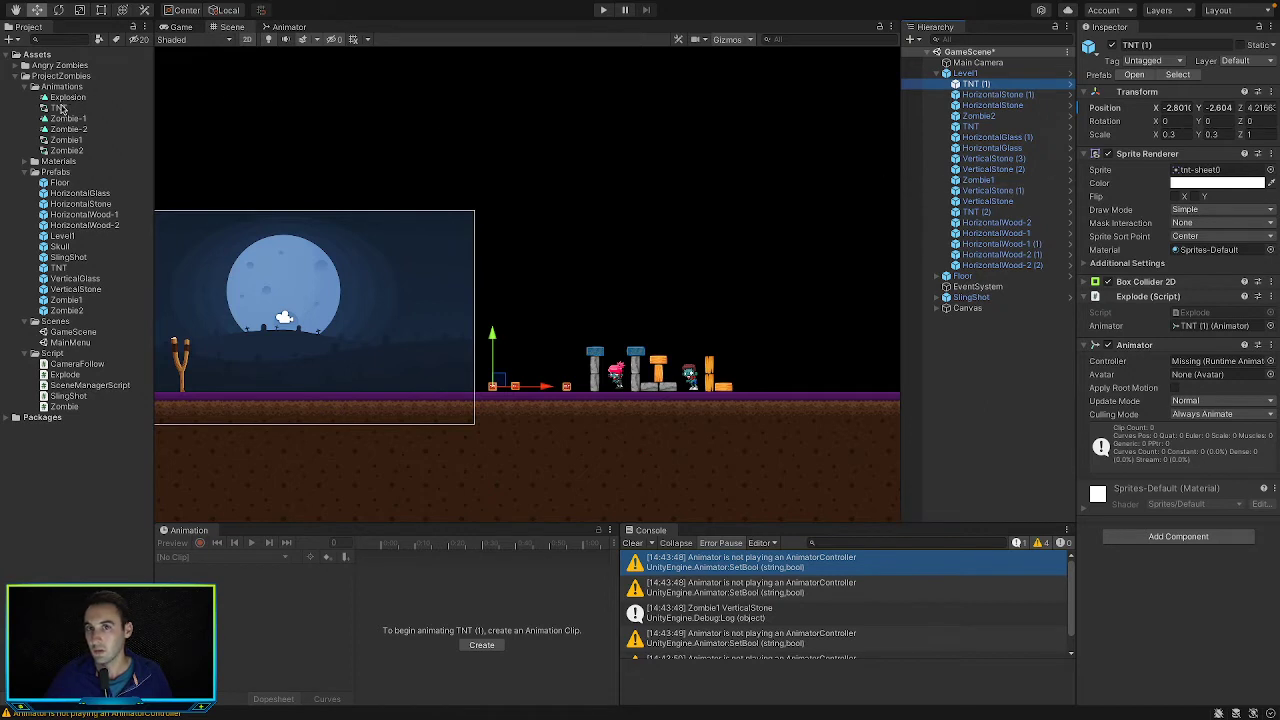
pyautogui.click(1195, 263)
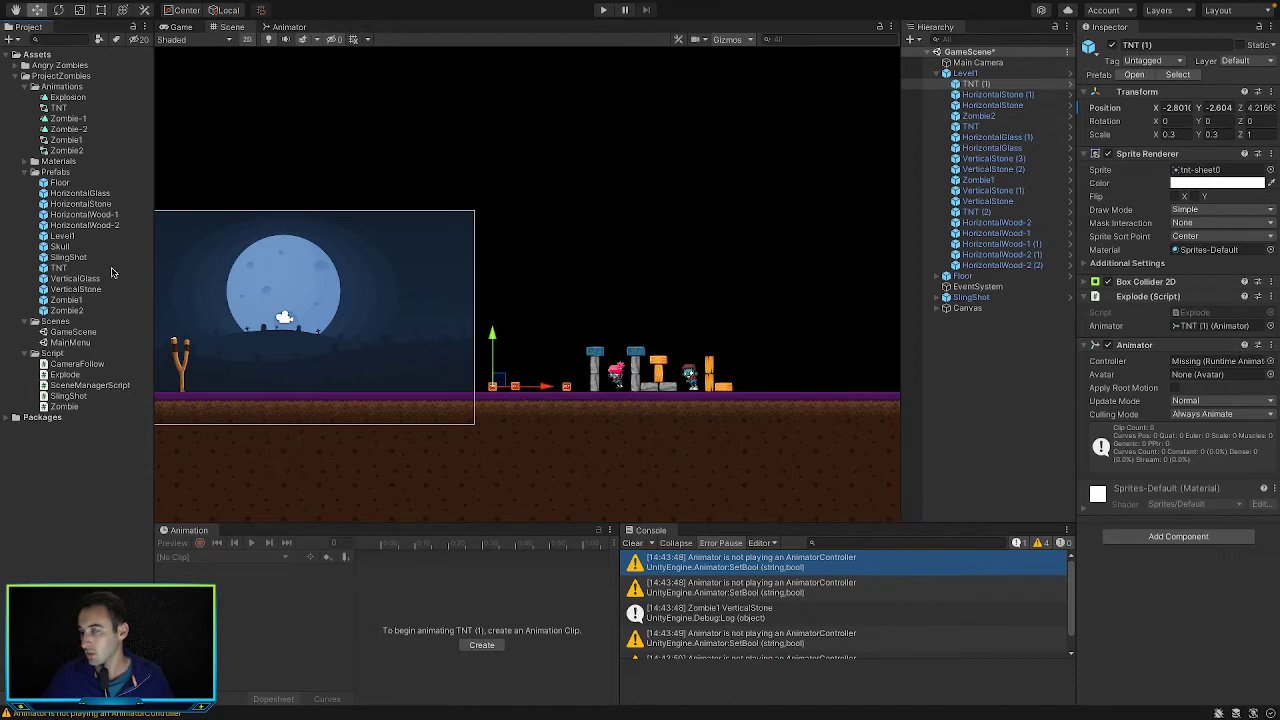
# Open the TNT prefab for editing and remove its Explode script and Animator components
pyautogui.doubleClick(79, 267)
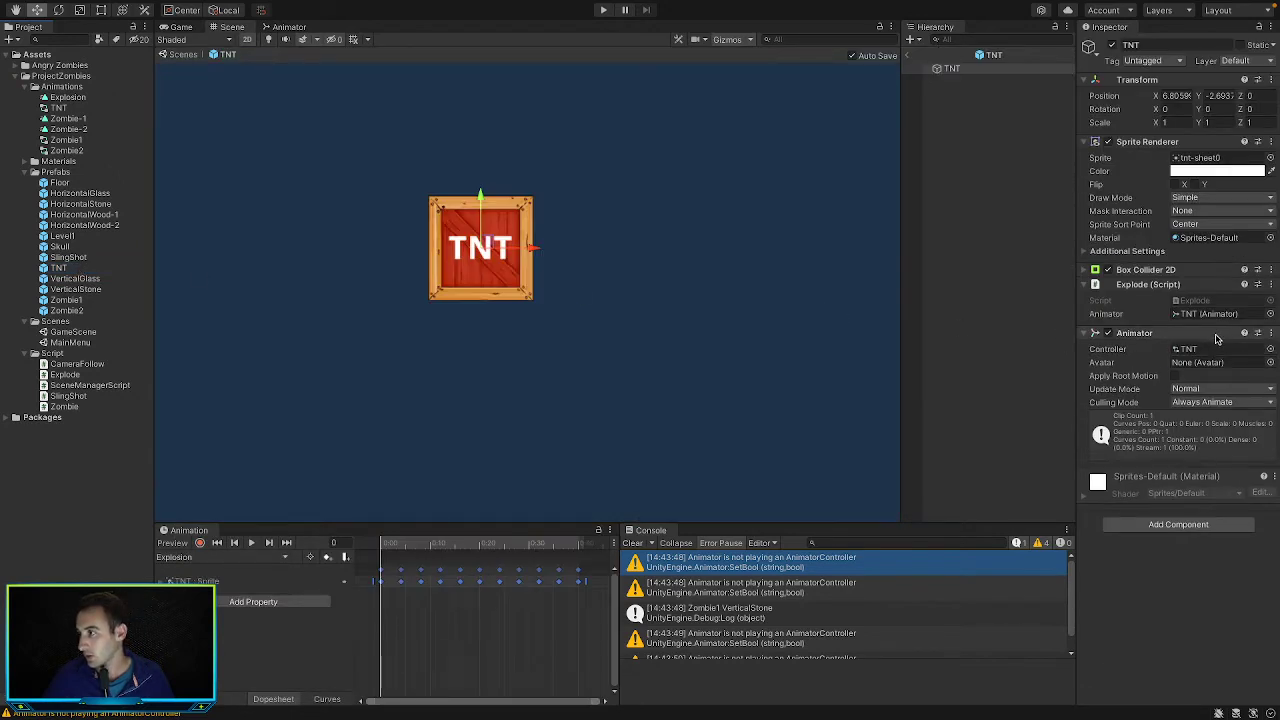
pyautogui.click(1270, 288)
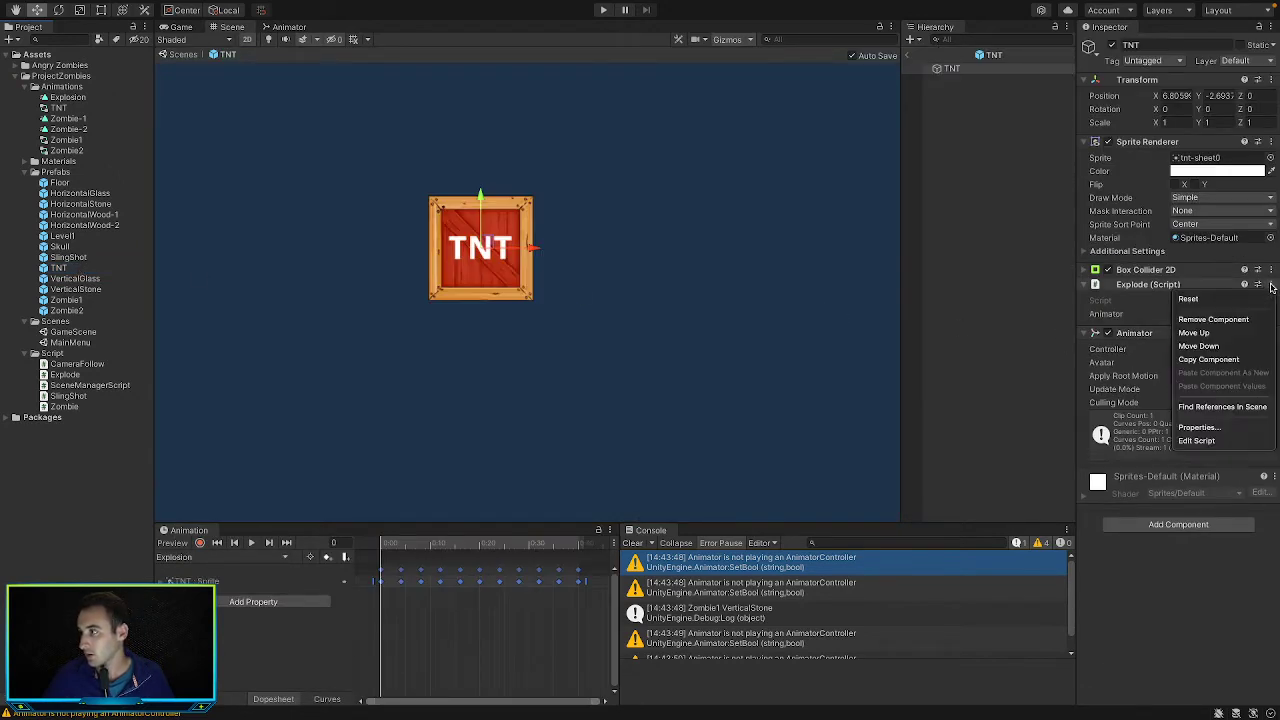
pyautogui.press('Escape')
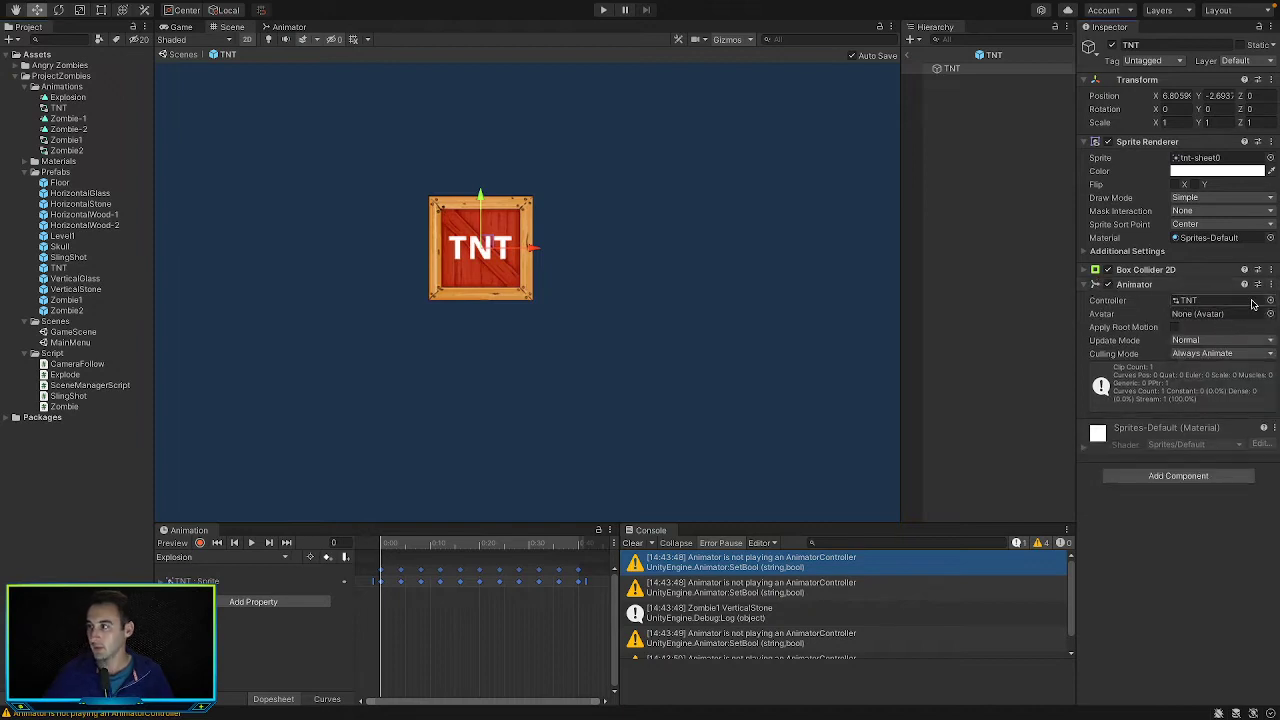
pyautogui.click(1270, 284)
pyautogui.click(1229, 325)
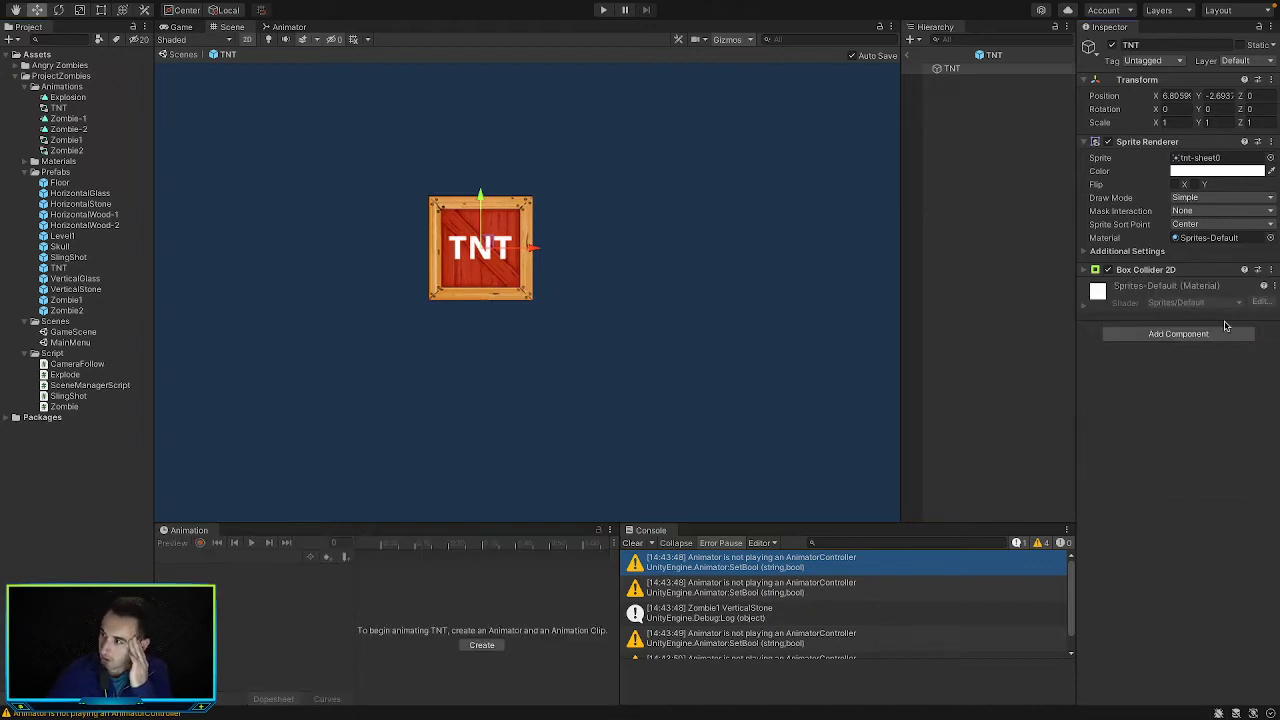
# Check the TNT prefab's Box Collider 2D settings, add a new Animator component and clear the console
pyautogui.click(1208, 272)
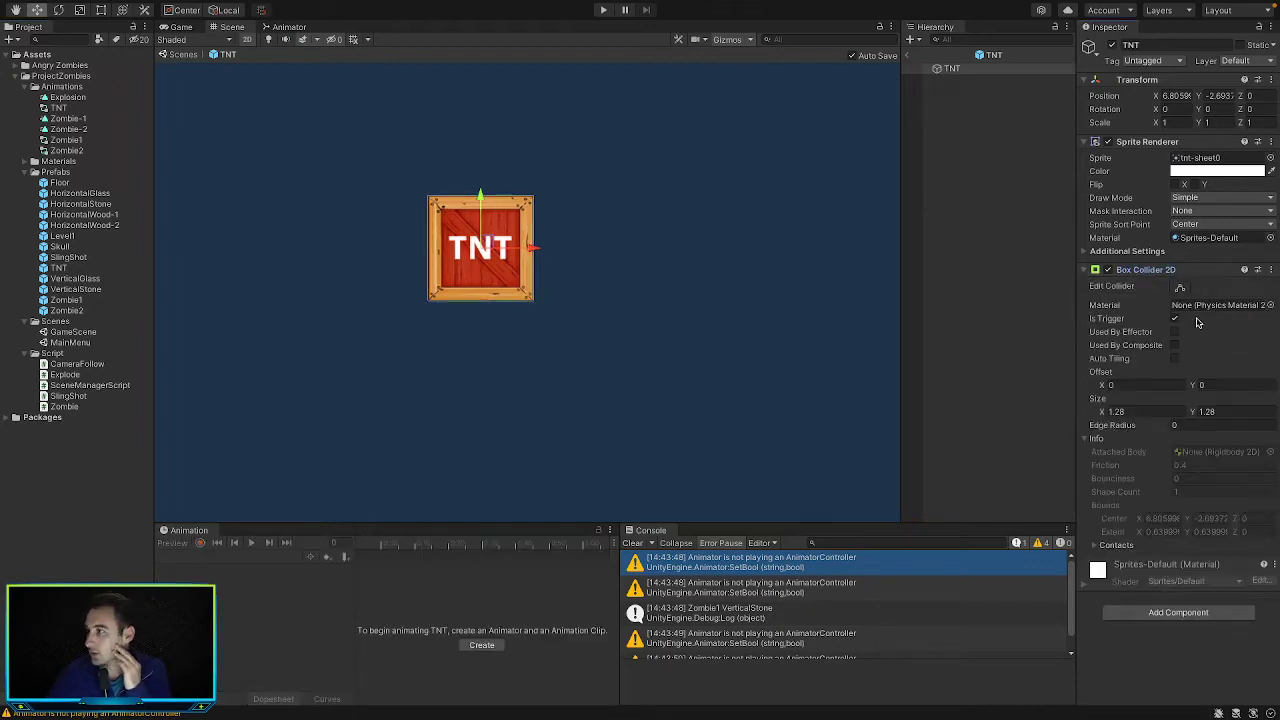
pyautogui.click(1198, 270)
pyautogui.click(1172, 338)
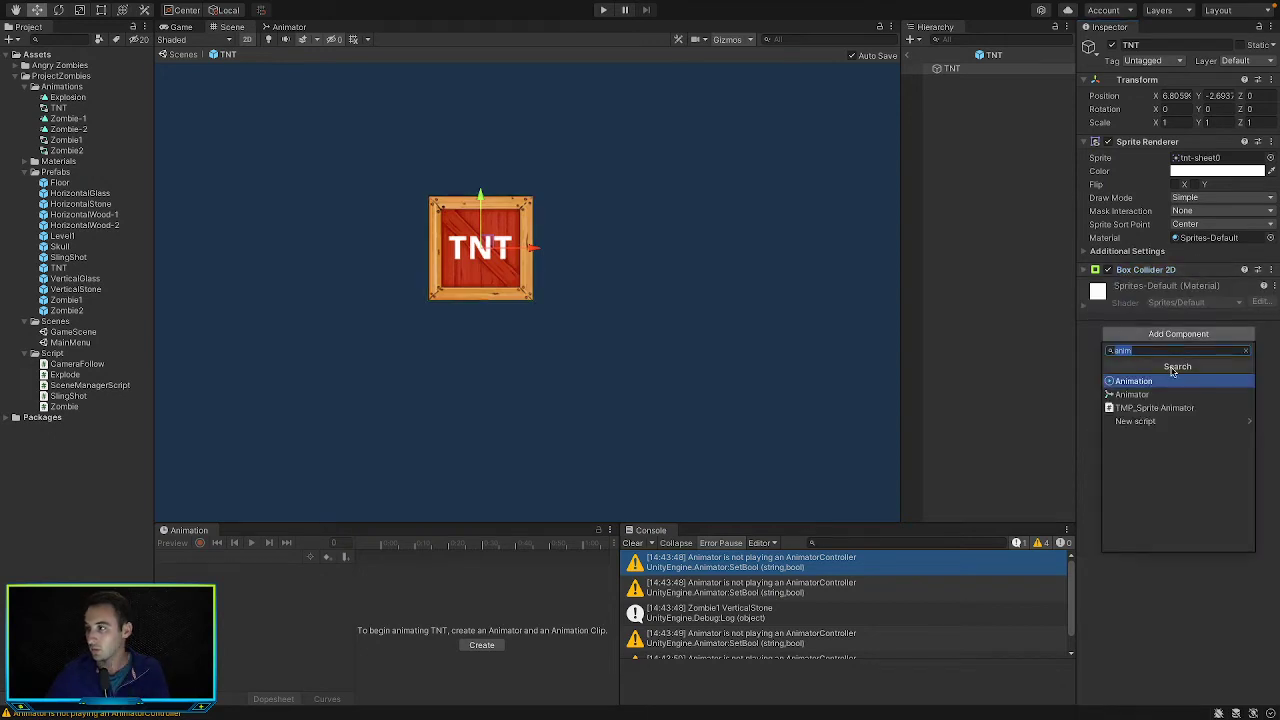
pyautogui.click(1140, 394)
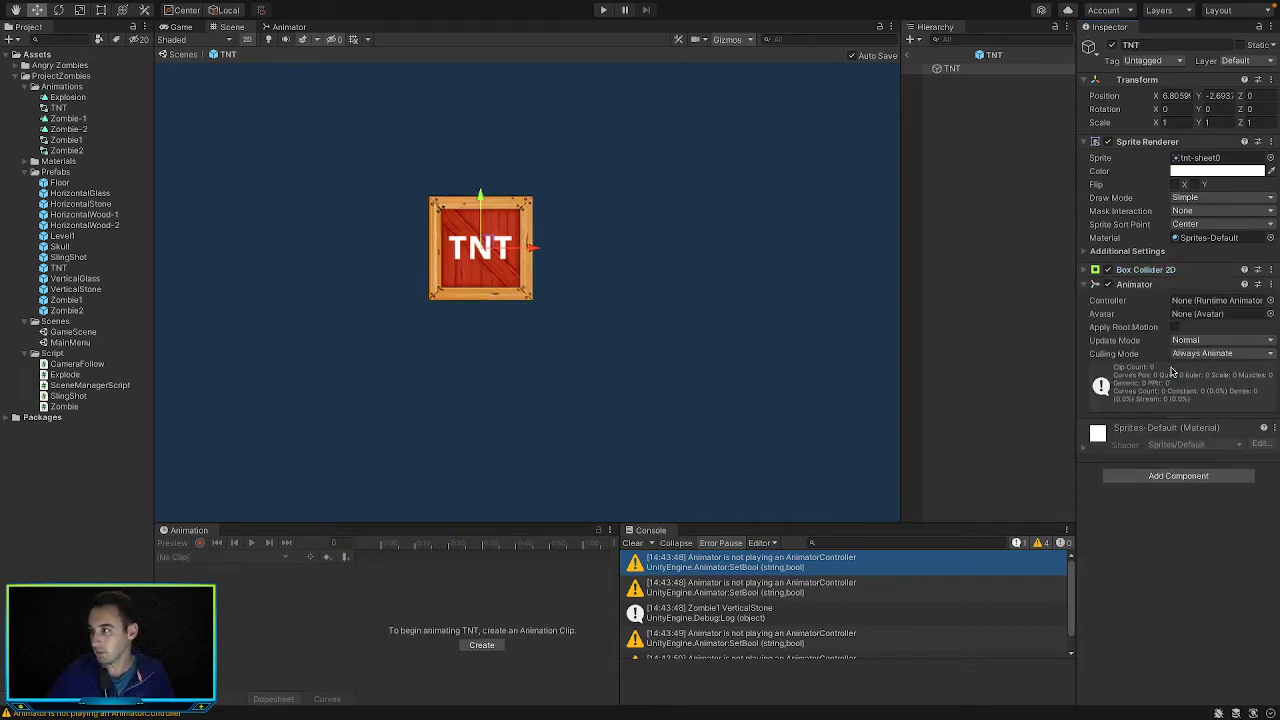
pyautogui.click(632, 543)
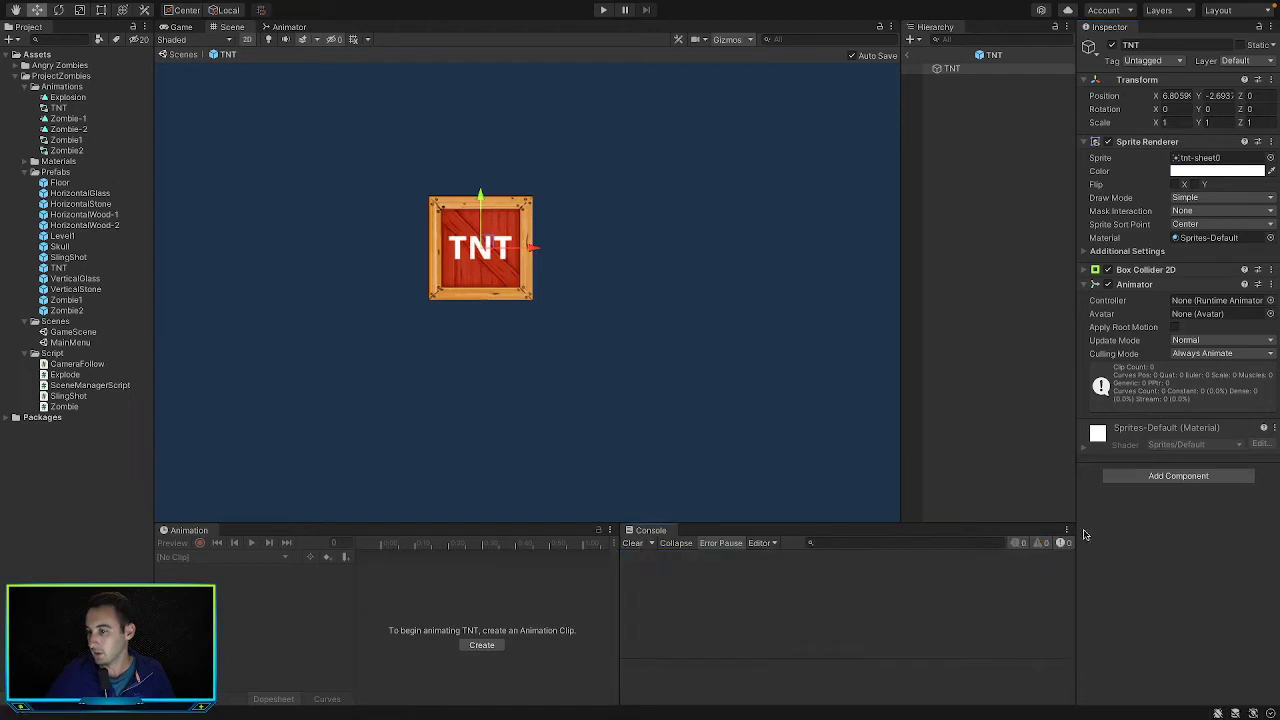
# Add the Explode script to the TNT prefab and assign the prefab's own Animator to its Animator field
pyautogui.click(1168, 477)
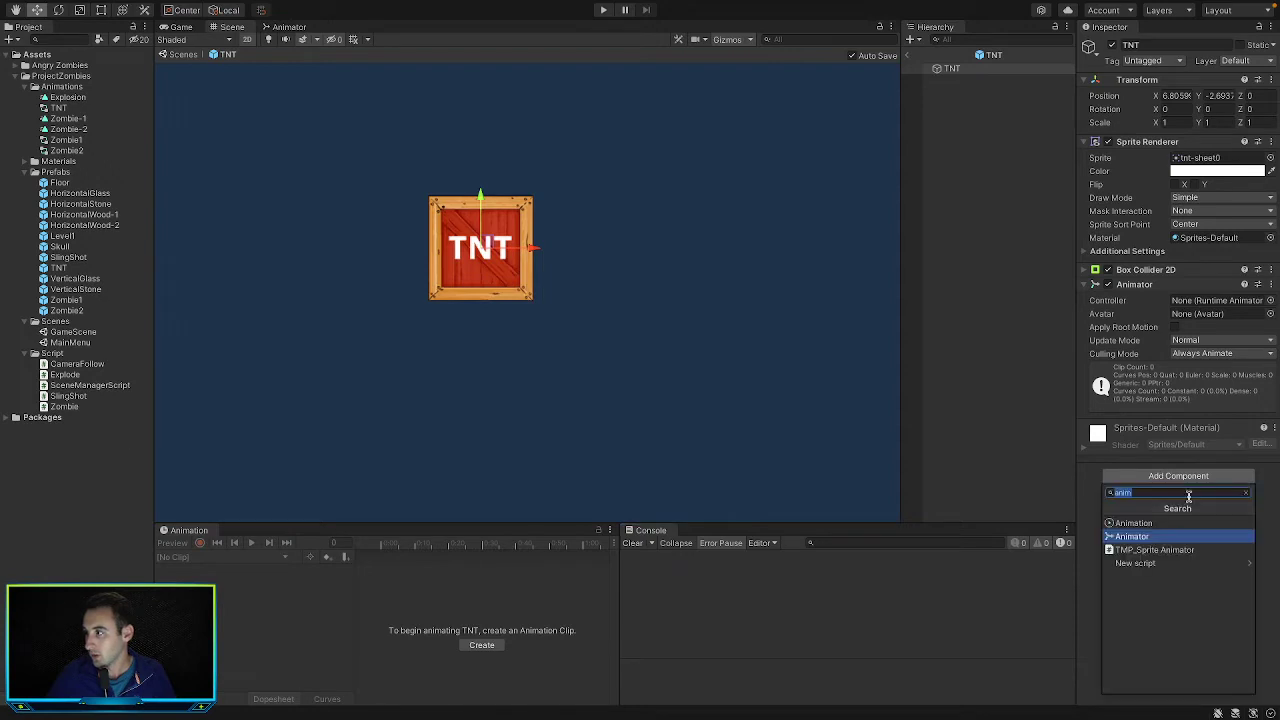
pyautogui.write('Ex')
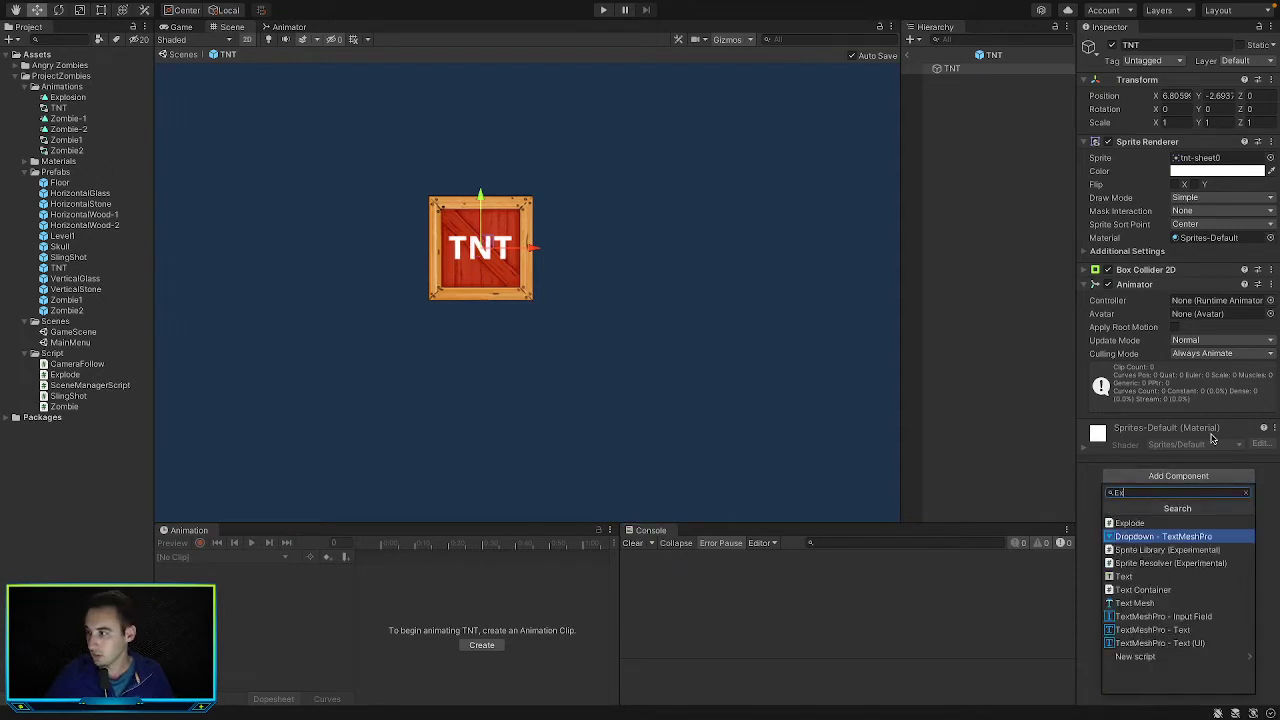
pyautogui.press('Return')
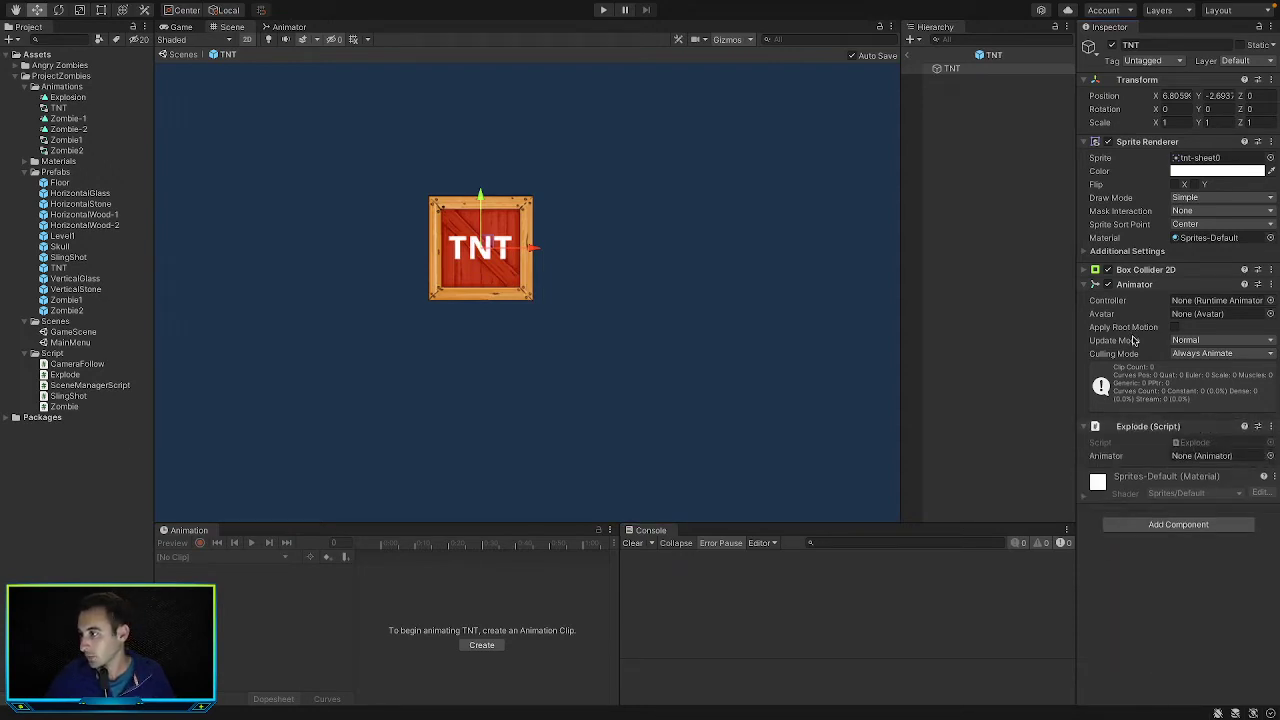
pyautogui.moveTo(1136, 285); pyautogui.dragTo(1210, 458)
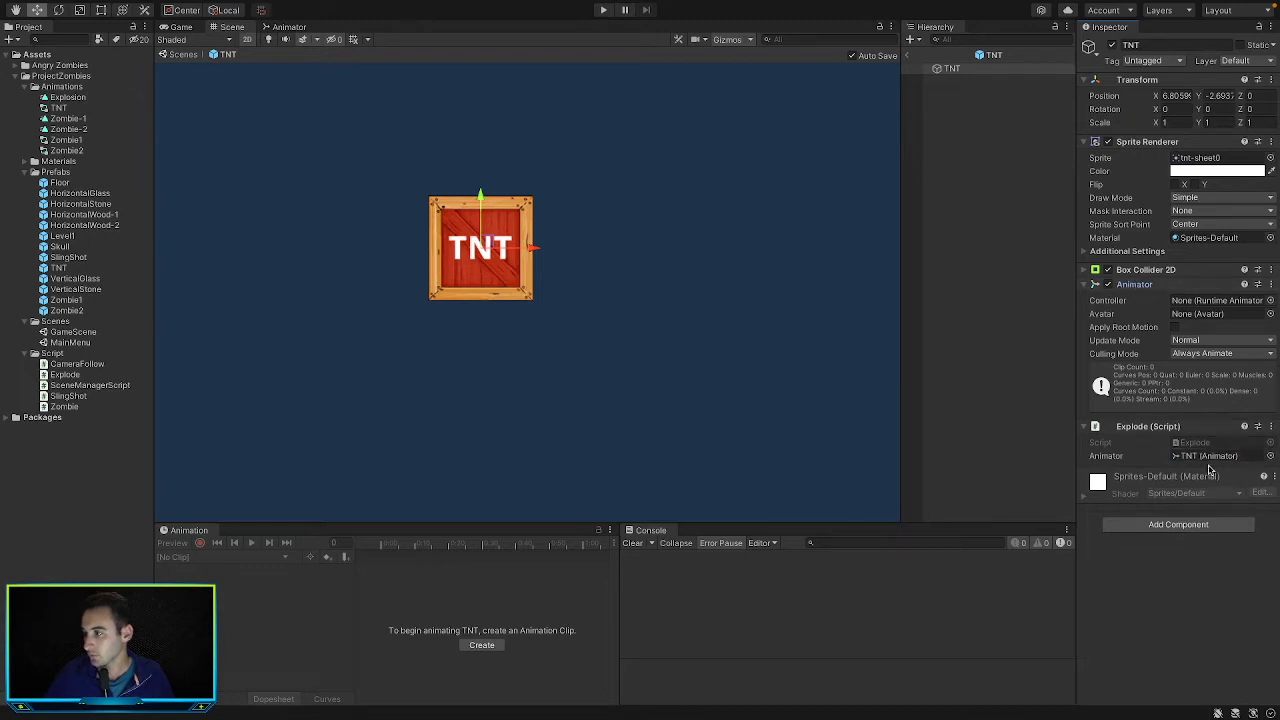
# Play-test the game by launching the skull from the slingshot towards the TNT crates, and stop the play mode
pyautogui.click(603, 11)
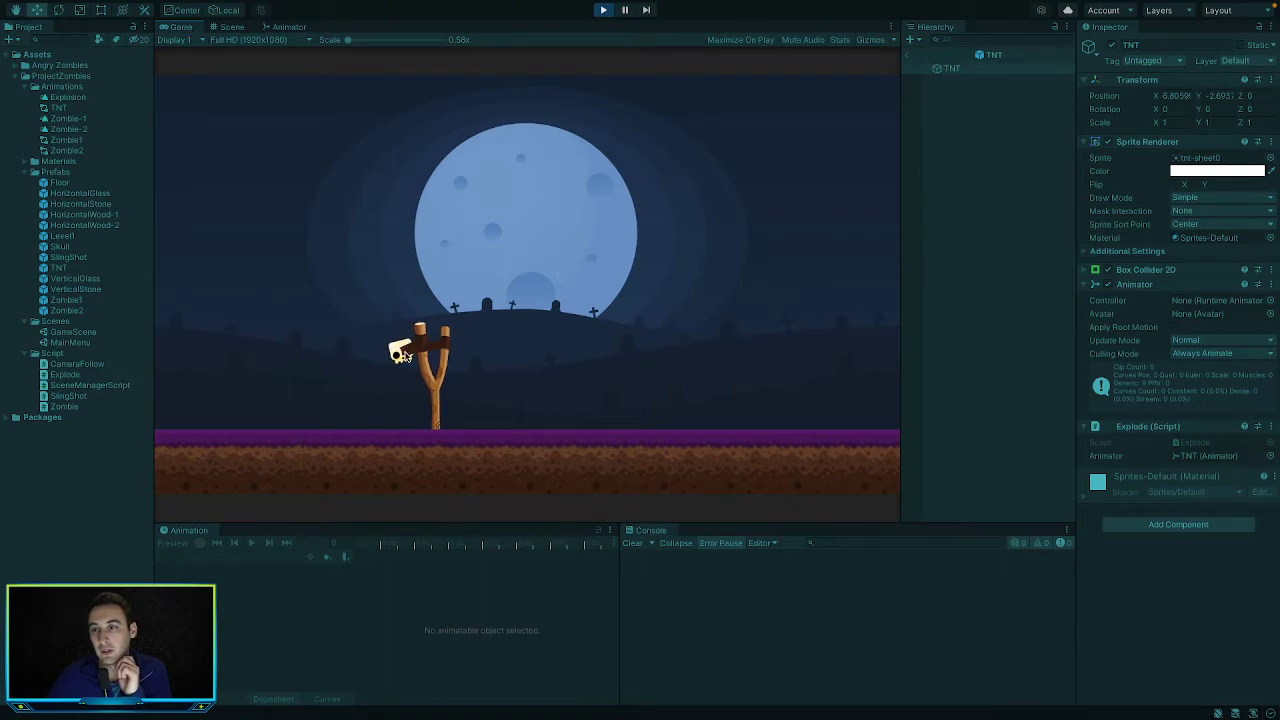
pyautogui.moveTo(408, 347); pyautogui.dragTo(387, 352)
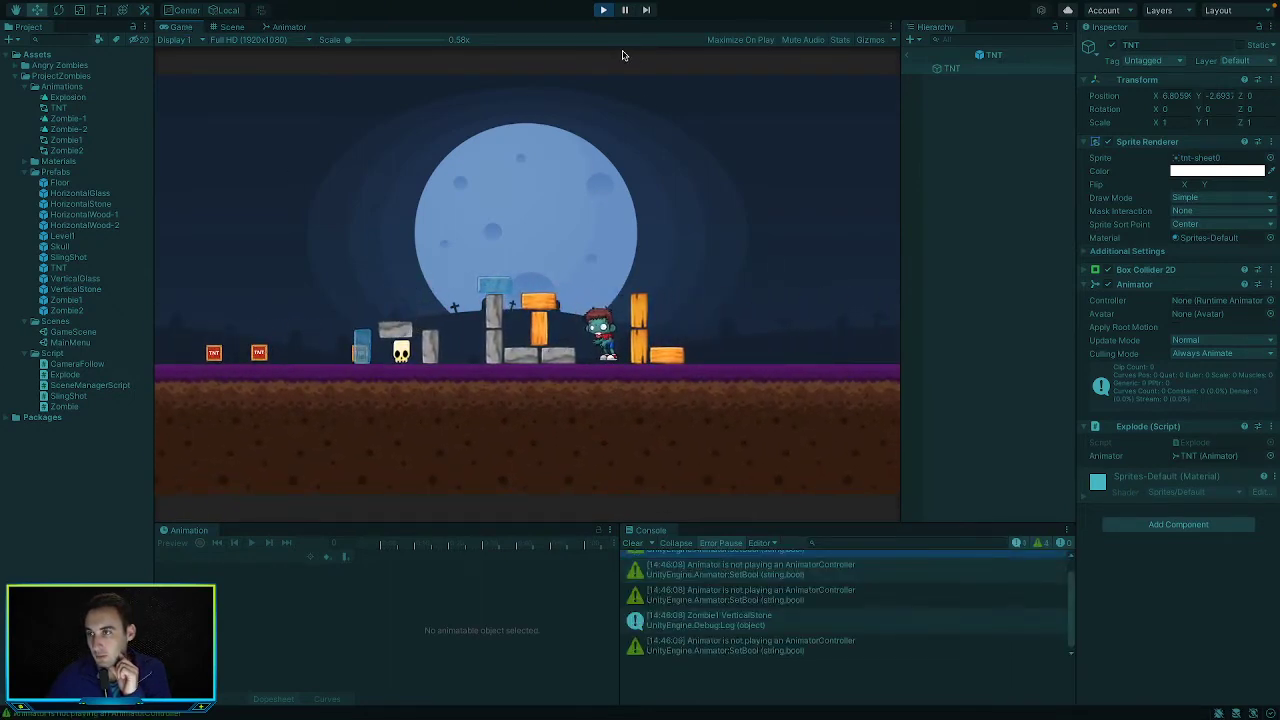
pyautogui.click(605, 12)
# Inspect the console's Animator warnings and review the SetBool line they refer to in Explode.cs
pyautogui.click(845, 597)
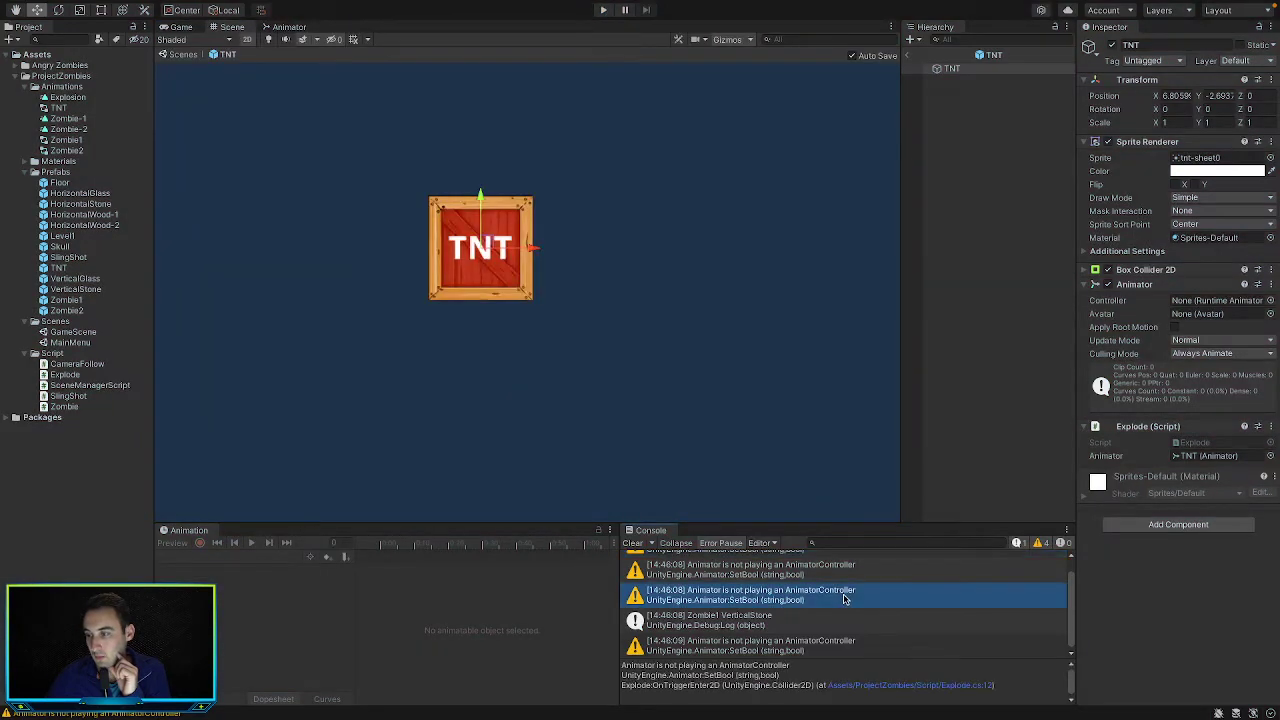
pyautogui.scroll(-1, 822, 604)
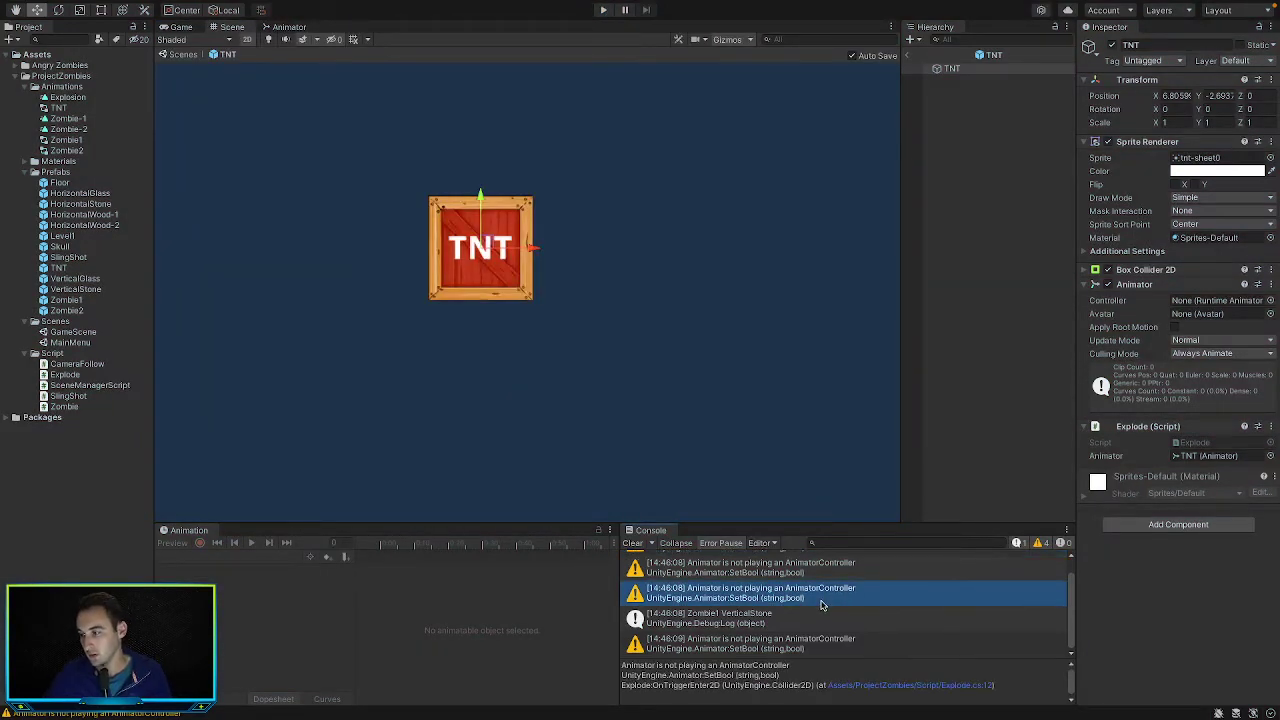
pyautogui.doubleClick(822, 604)
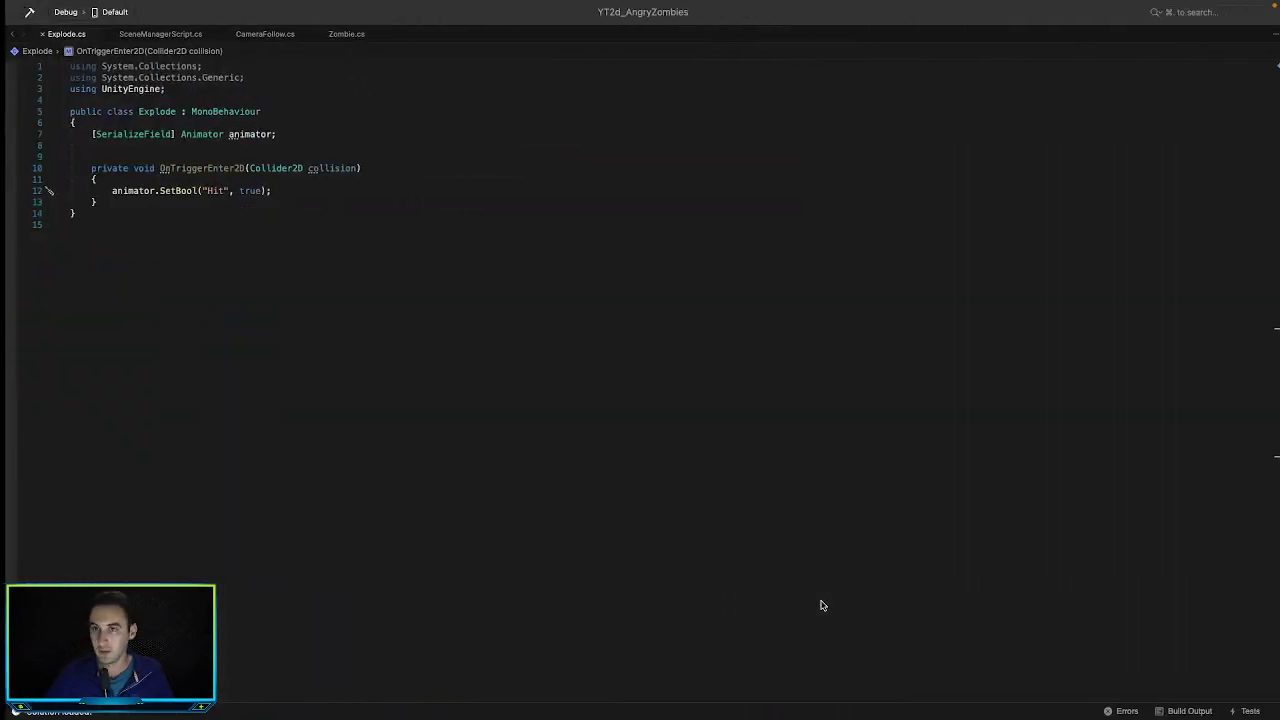
pyautogui.click(295, 190)
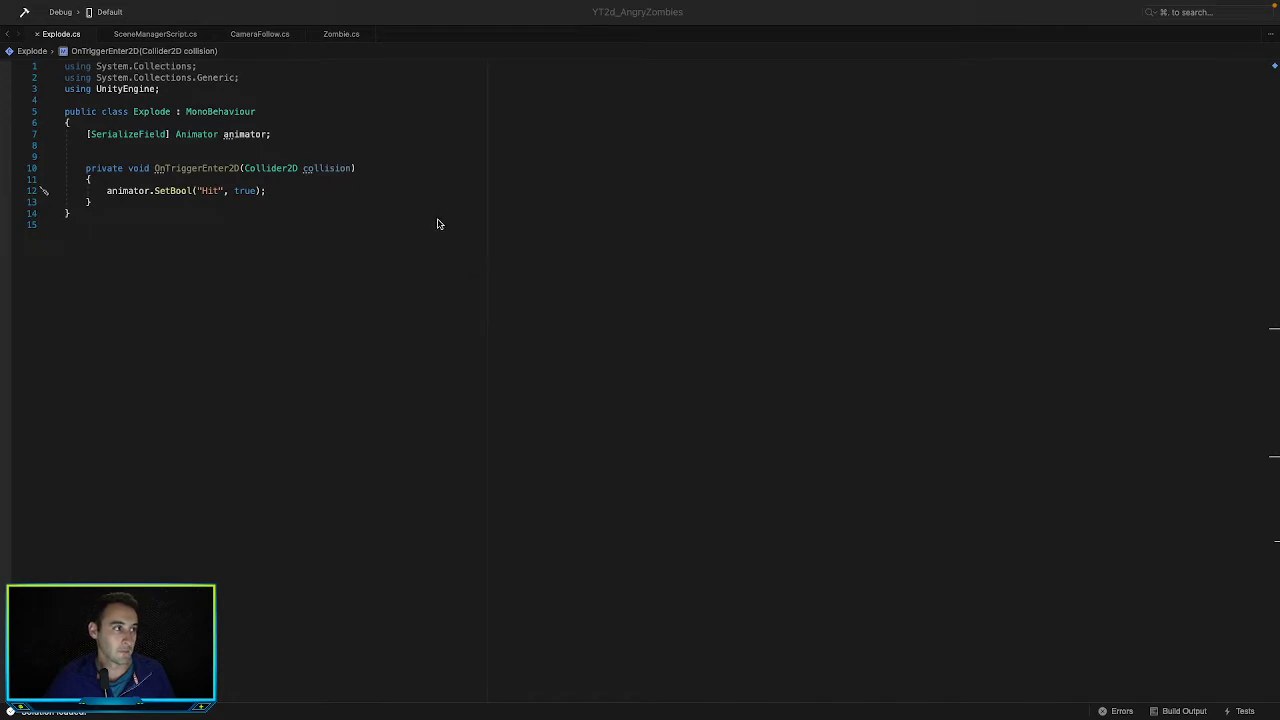
pyautogui.click(377, 196)
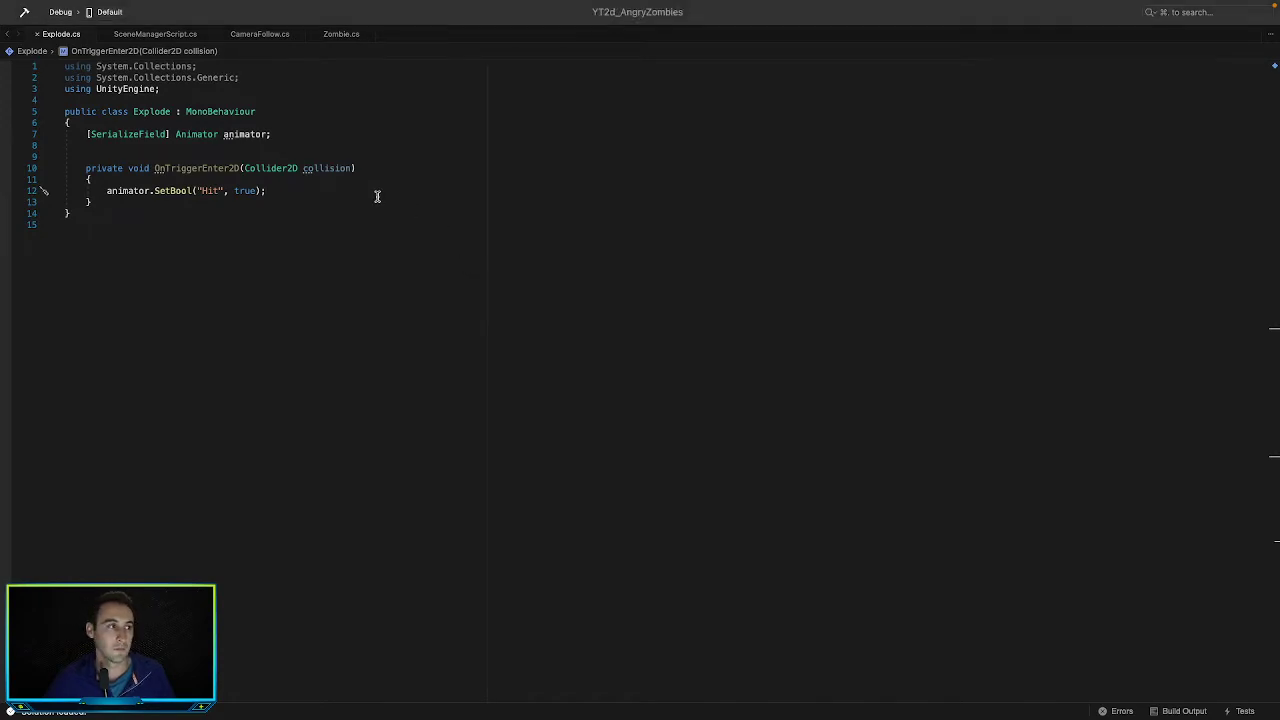
pyautogui.hotkey('ctrl', 'Left')
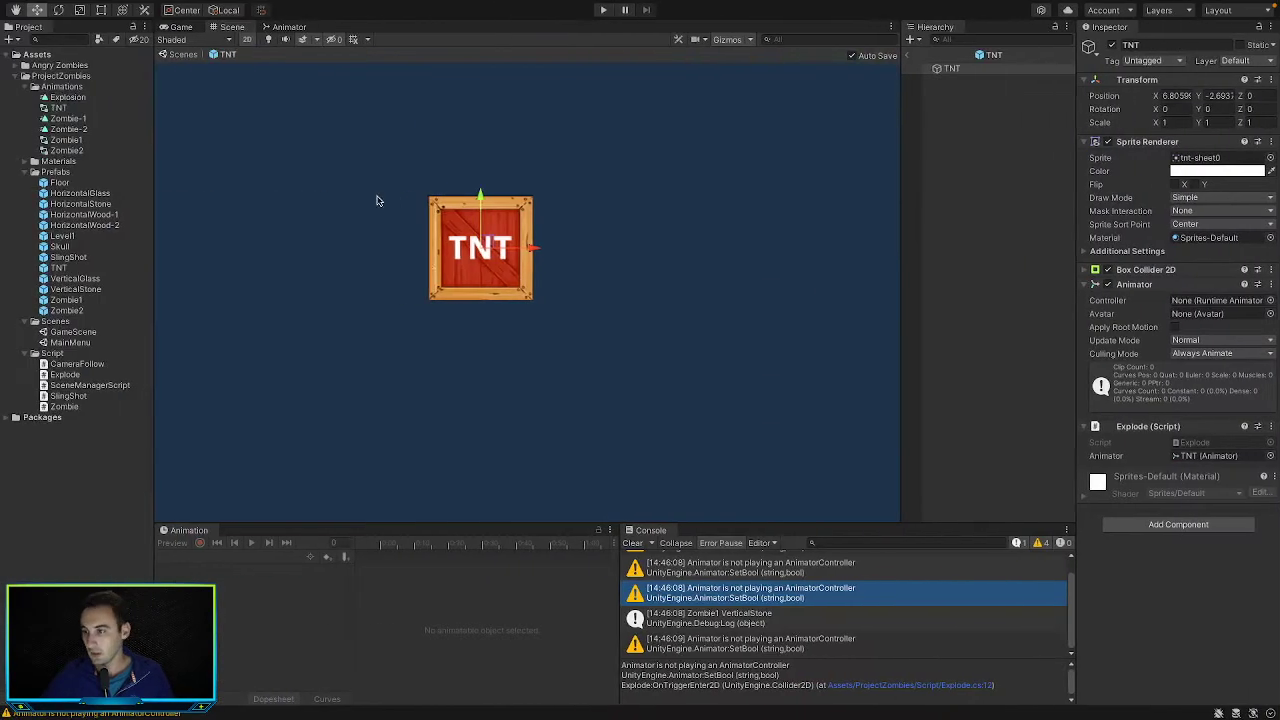
pyautogui.click(806, 640)
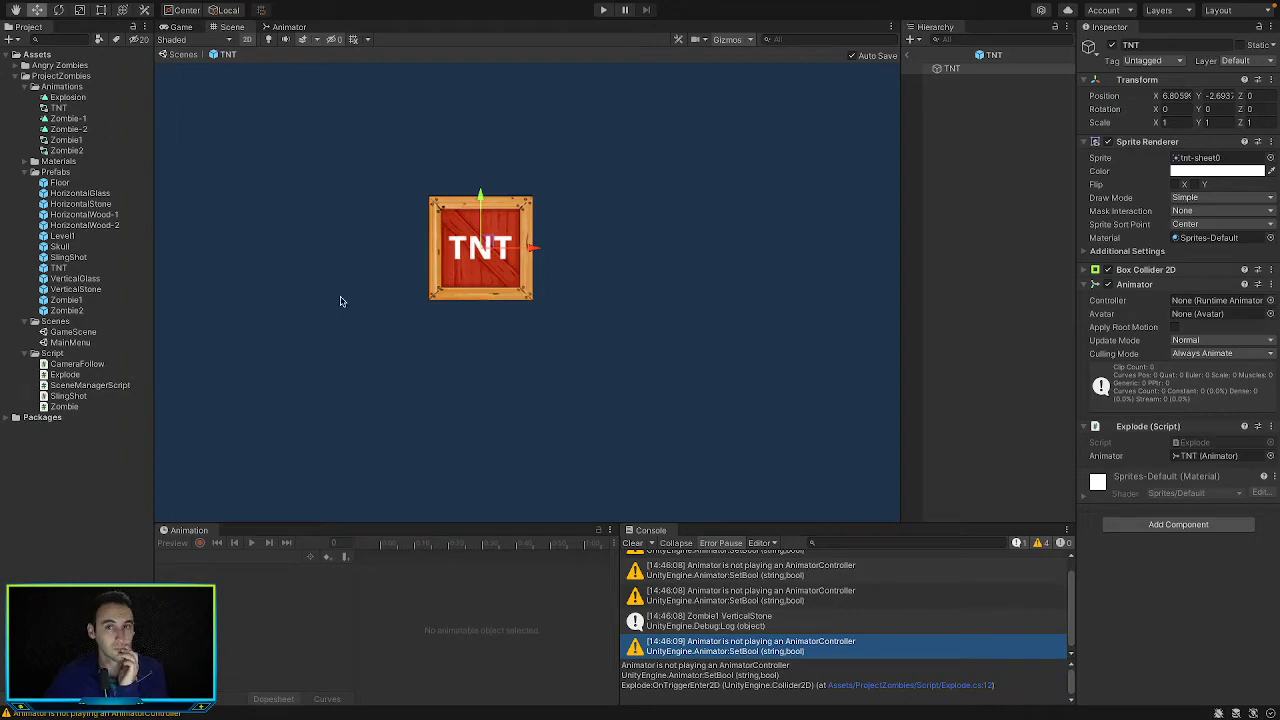
# Switch to Chrome and read the replies in the Unity Answers thread about the "Animator is not playing an AnimatorController" warning
pyautogui.hotkey('ctrl', 'Left')
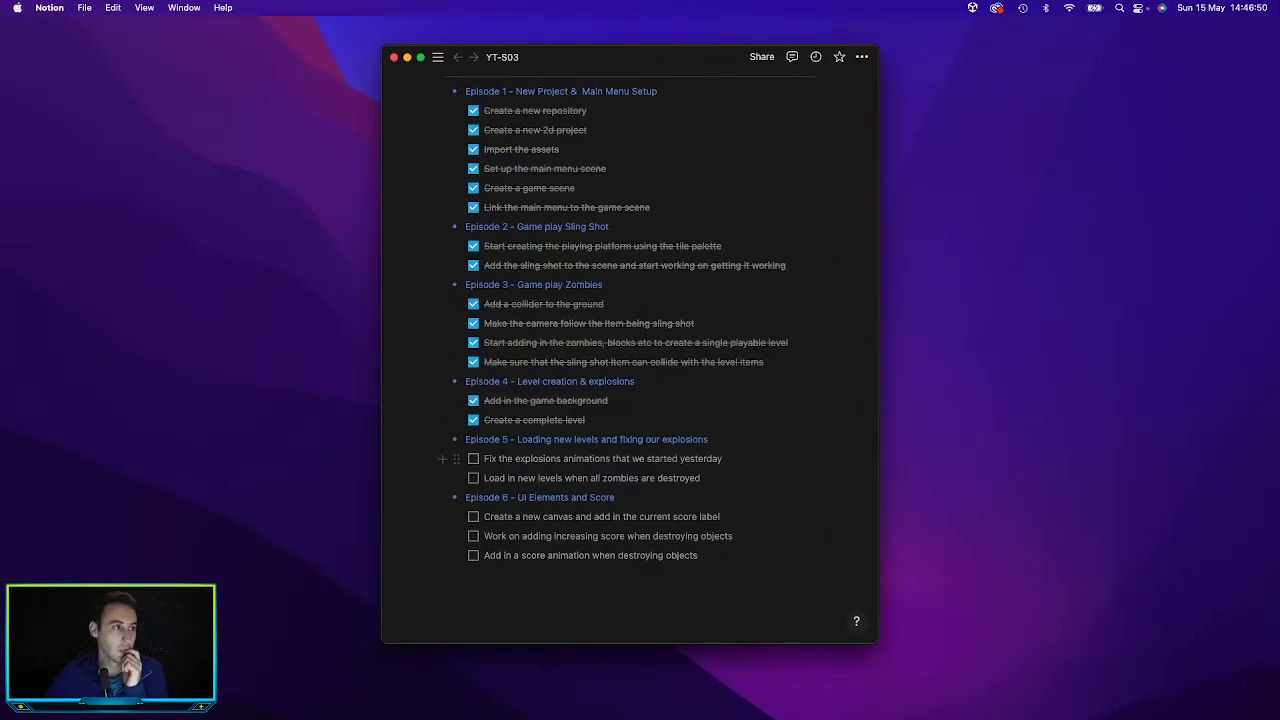
pyautogui.press('super+Tab')
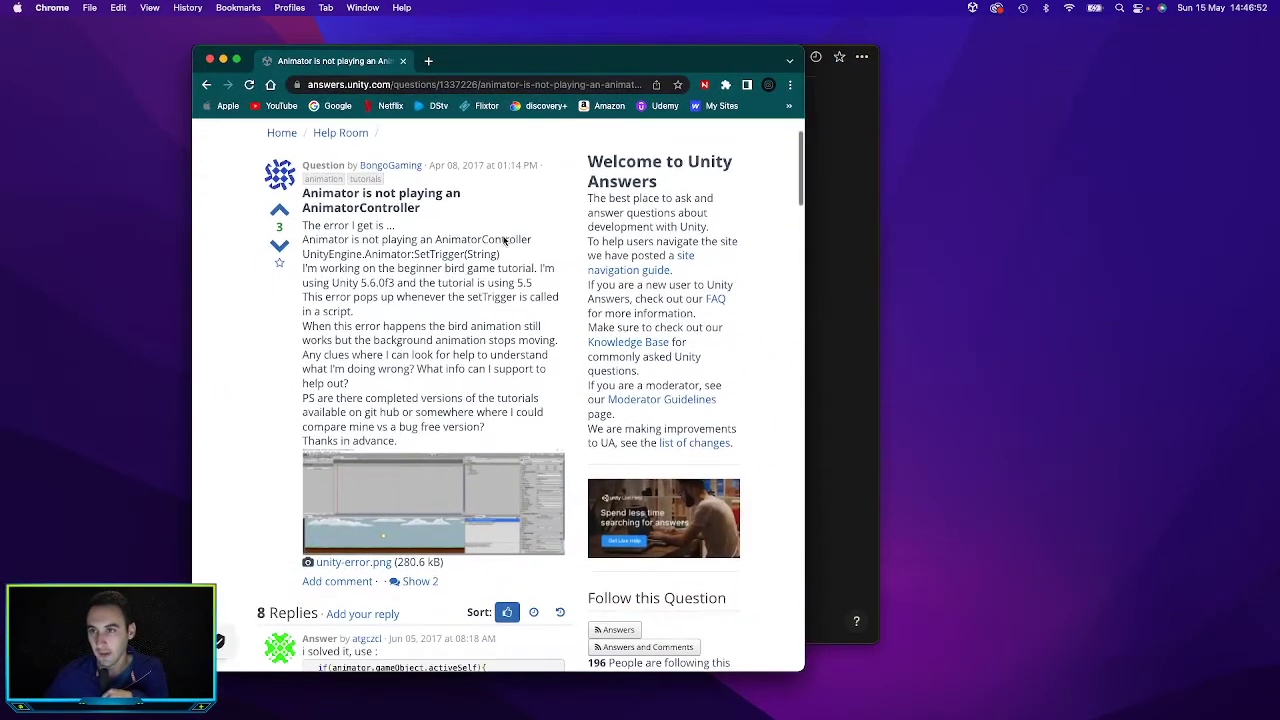
pyautogui.scroll(-5, 504, 240)
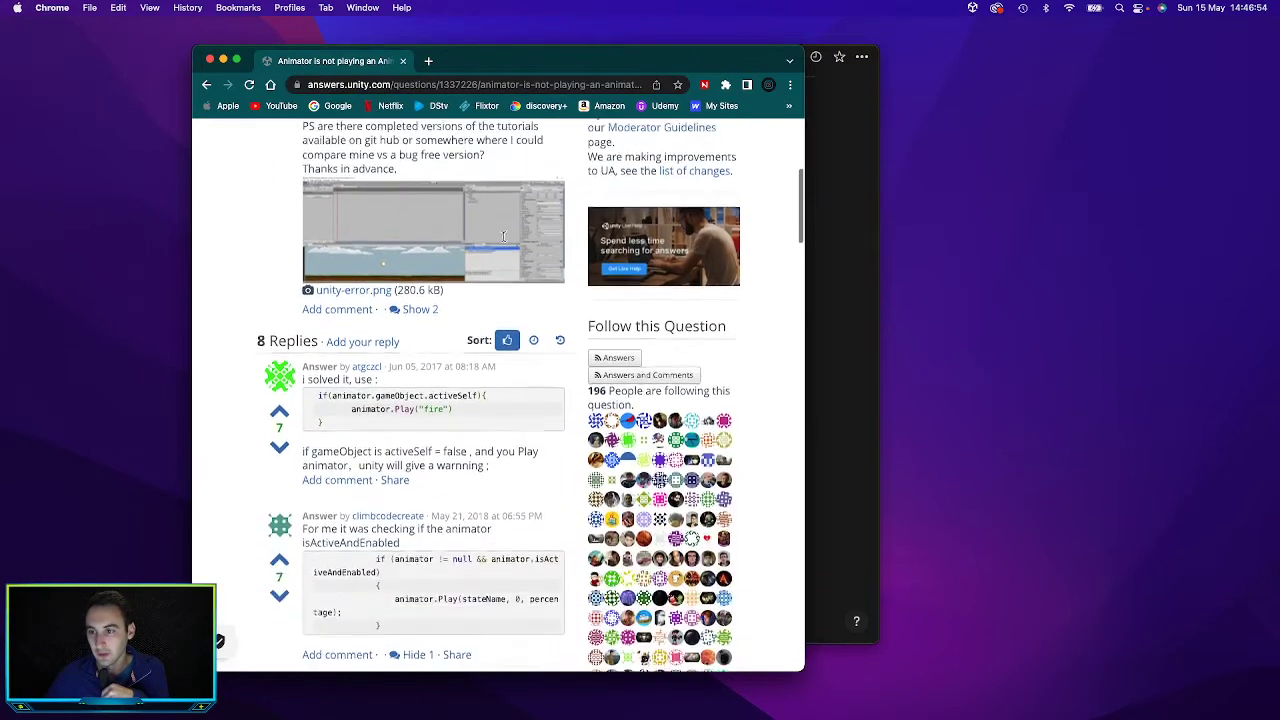
pyautogui.scroll(-4, 504, 237)
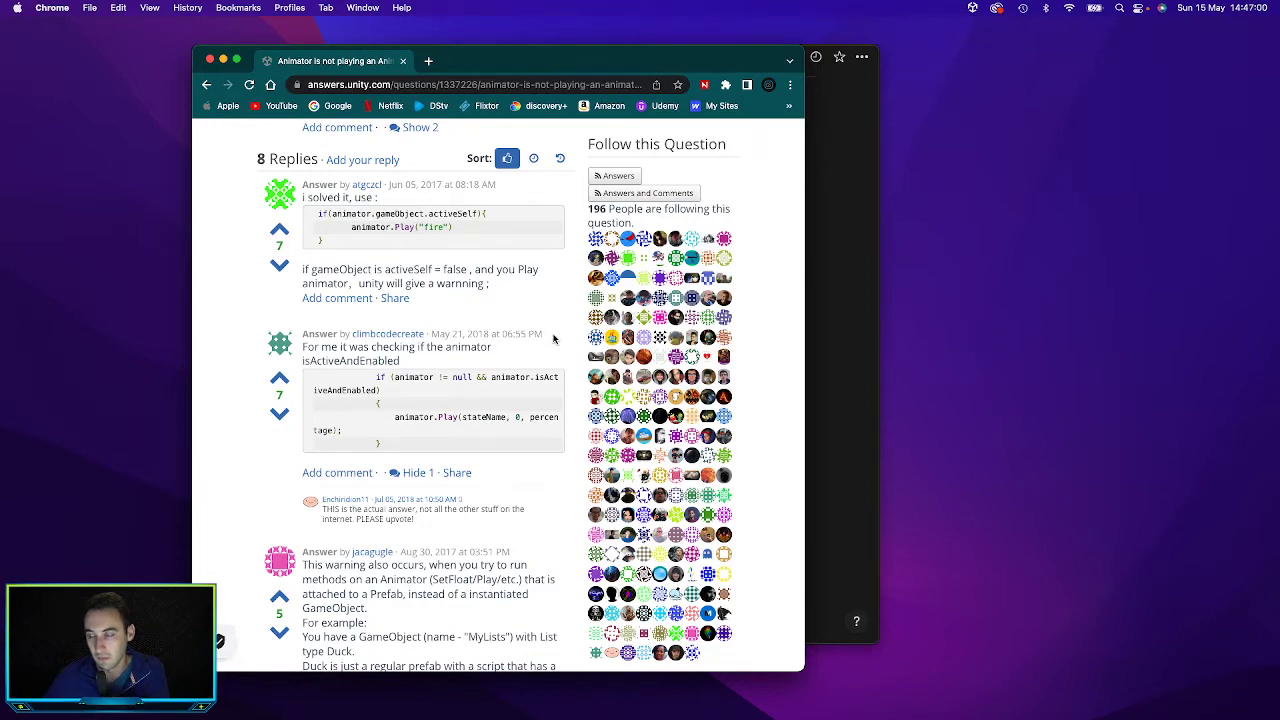
pyautogui.scroll(-6, 557, 340)
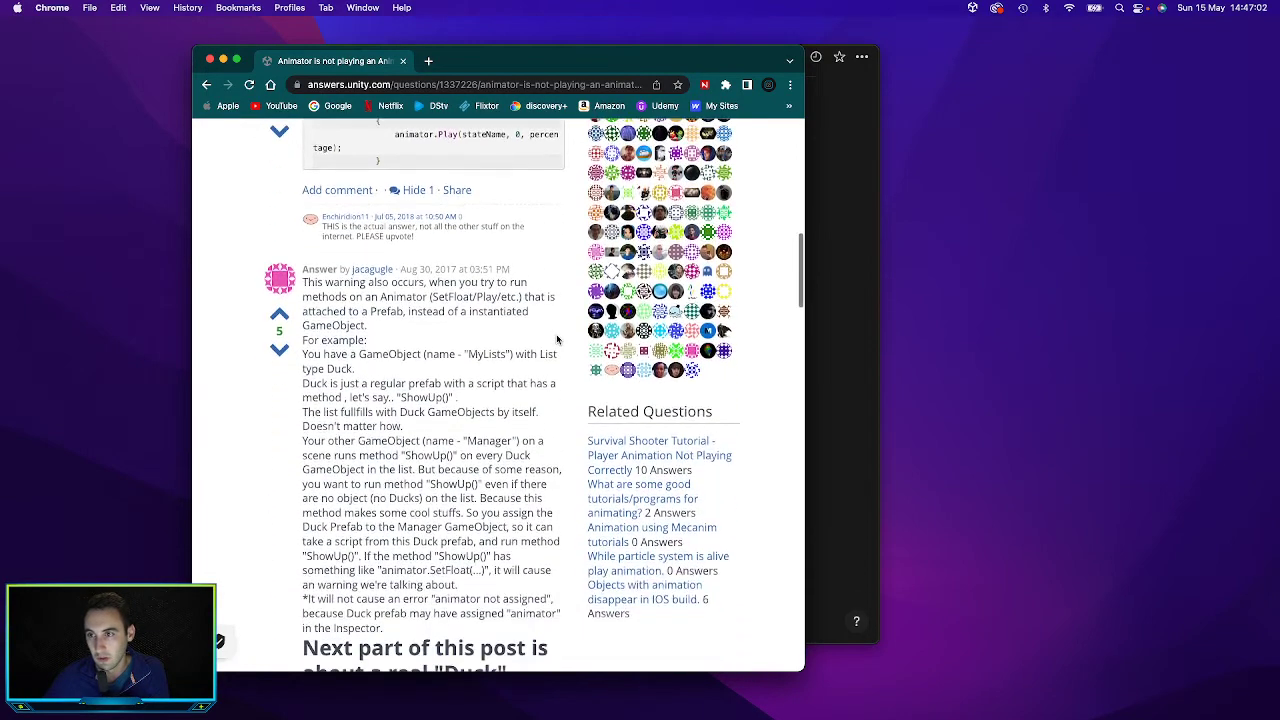
pyautogui.scroll(-2, 557, 340)
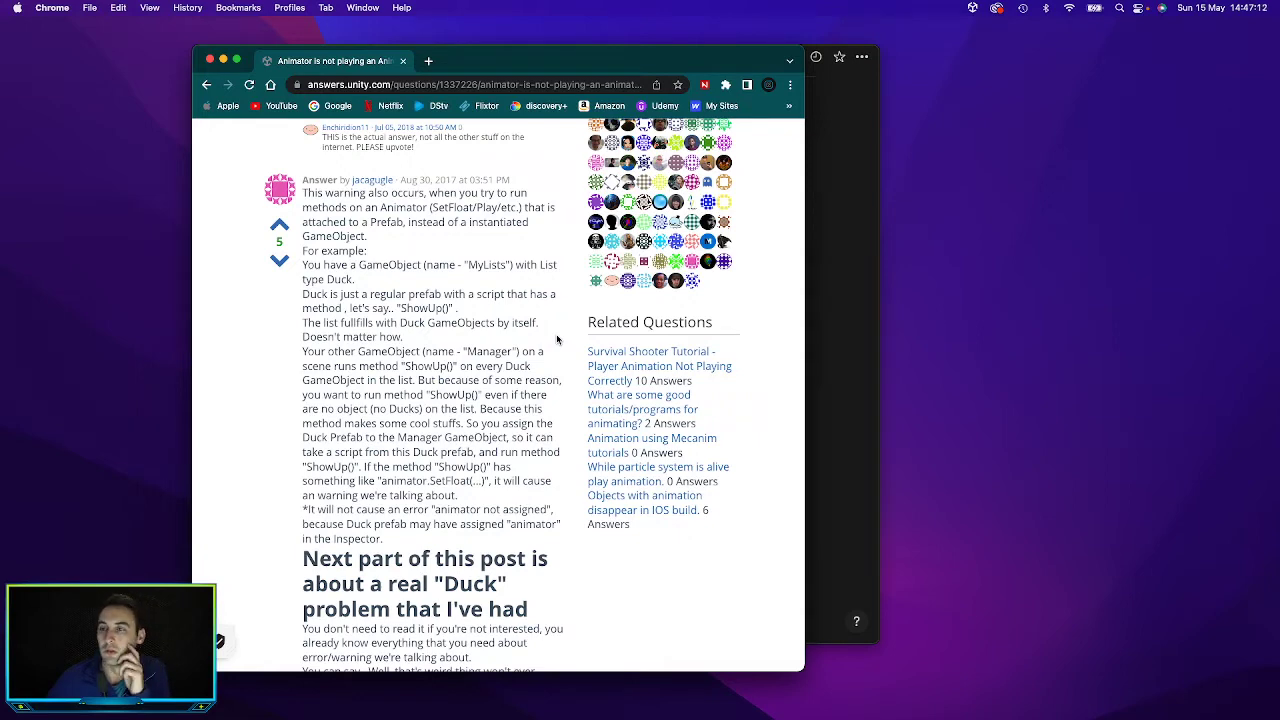
pyautogui.scroll(-6, 557, 340)
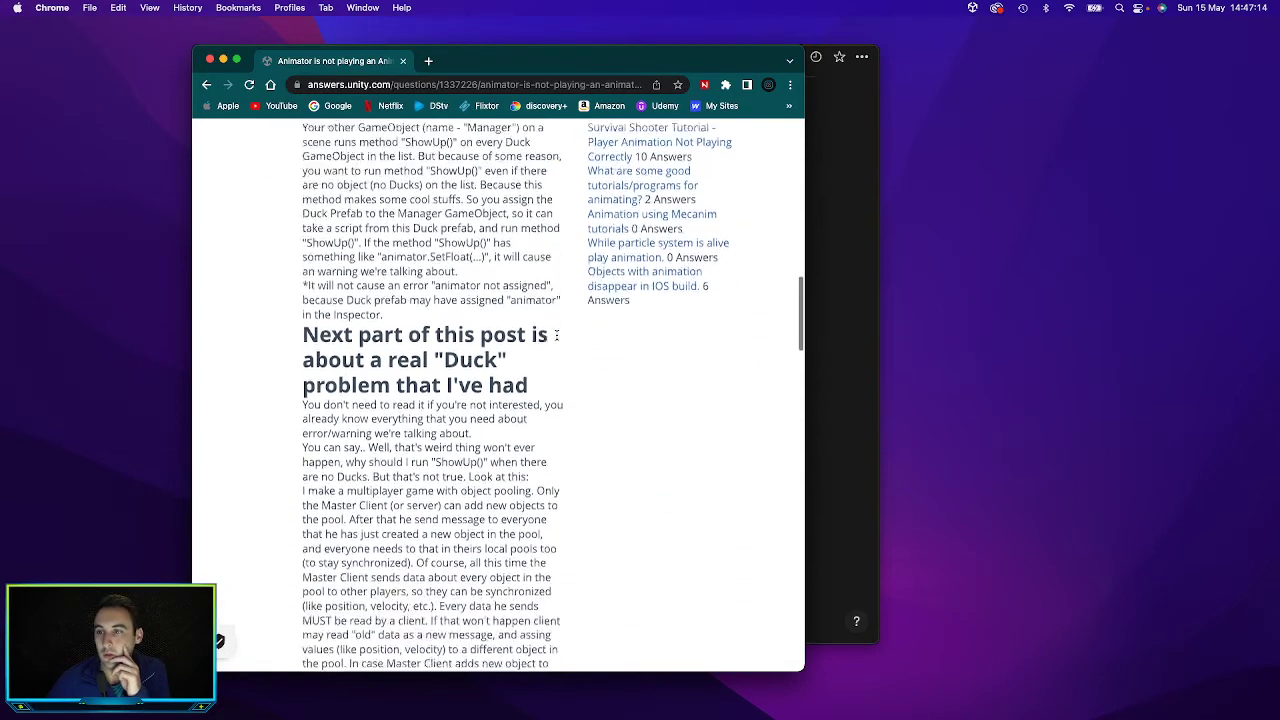
pyautogui.scroll(-5, 557, 337)
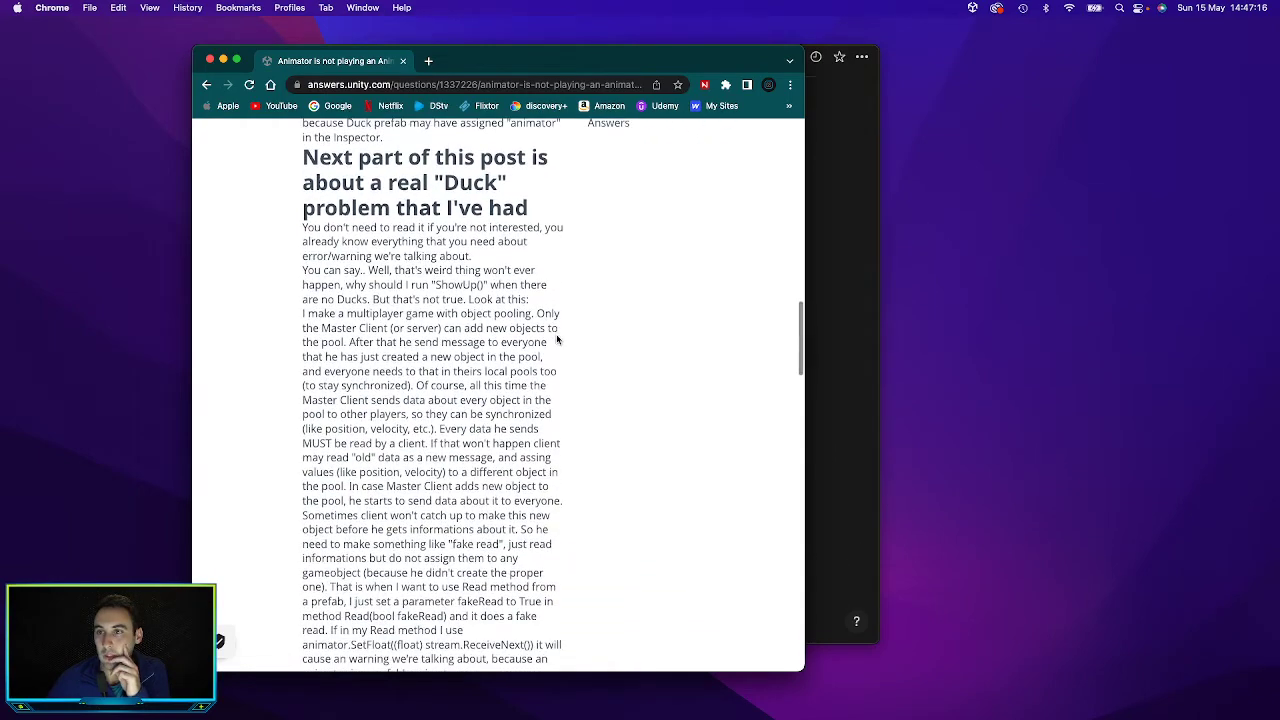
pyautogui.scroll(-12, 557, 340)
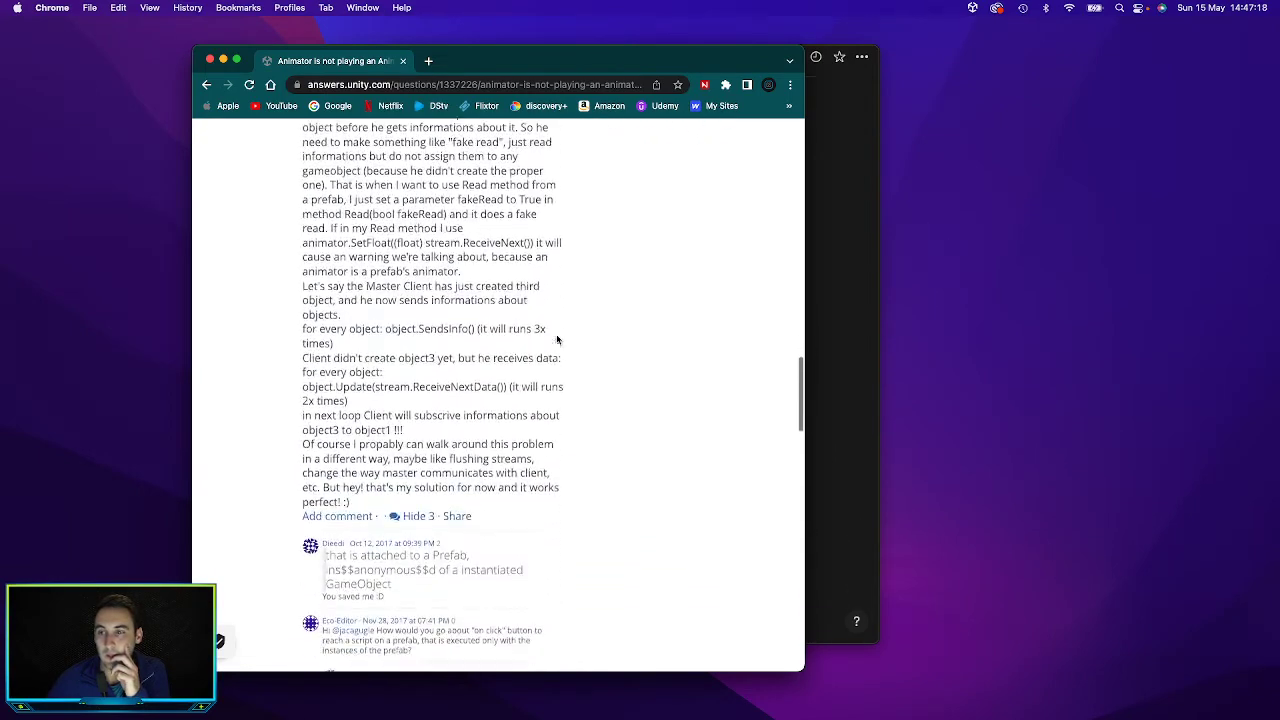
# Open the Stack Overflow question "Animator is not playing an animation controller", accept all cookies, and read its answers
pyautogui.hscroll(-5, 559, 341)
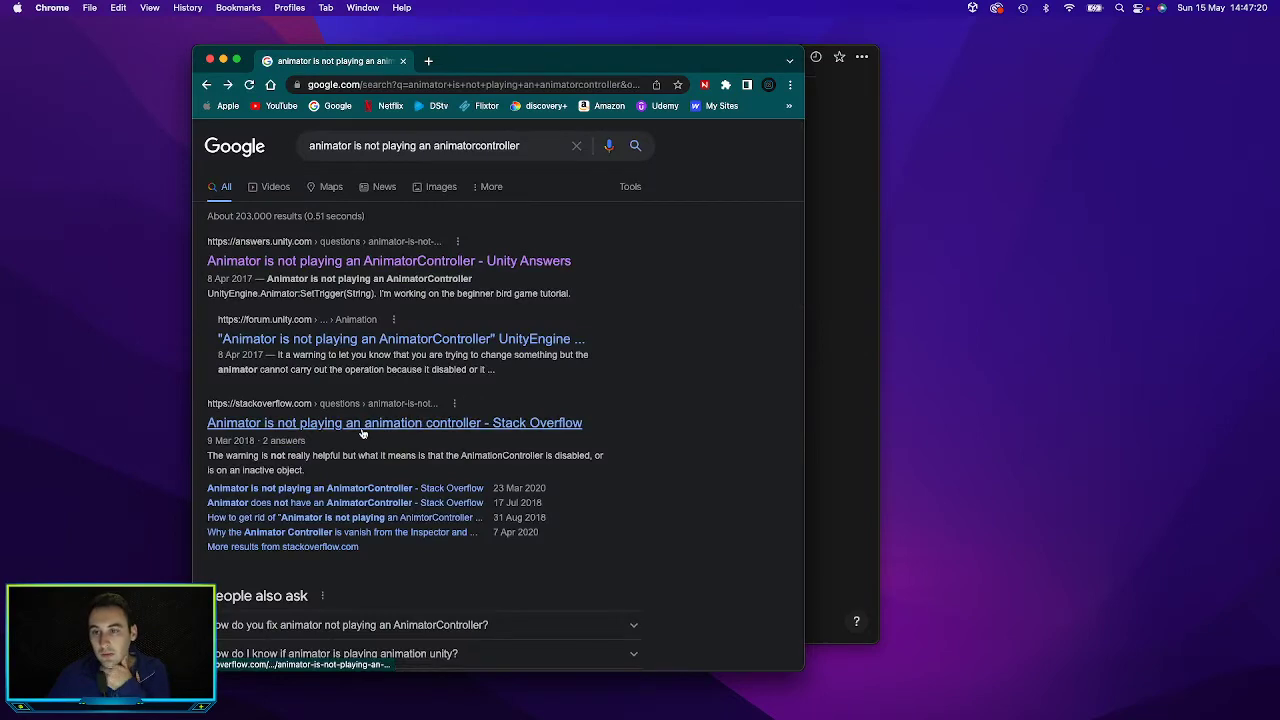
pyautogui.click(390, 429)
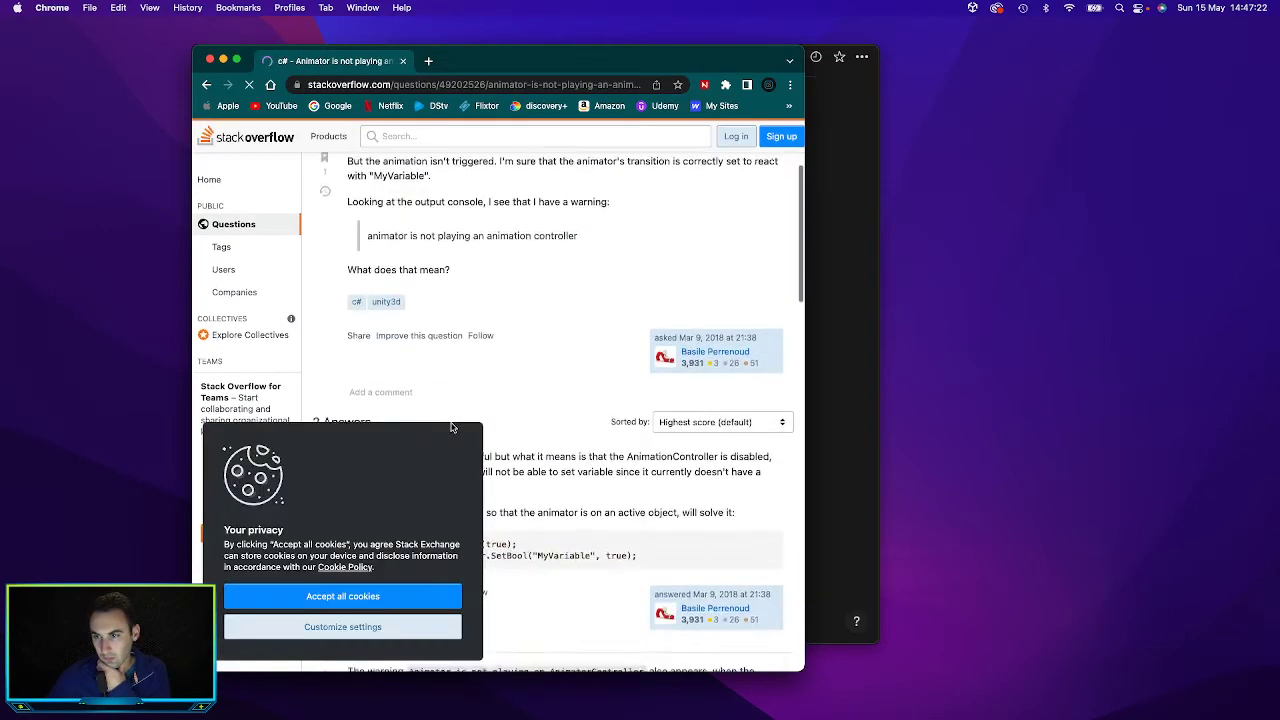
pyautogui.scroll(-6, 451, 426)
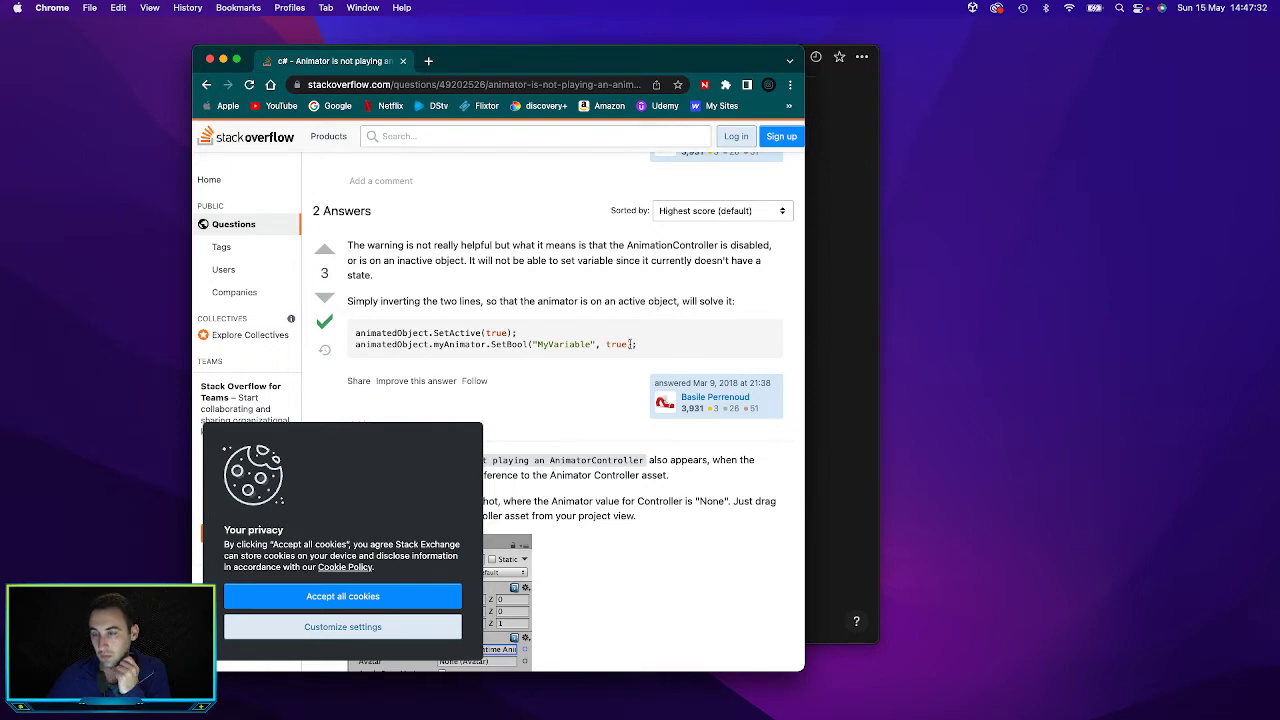
pyautogui.scroll(6, 628, 344)
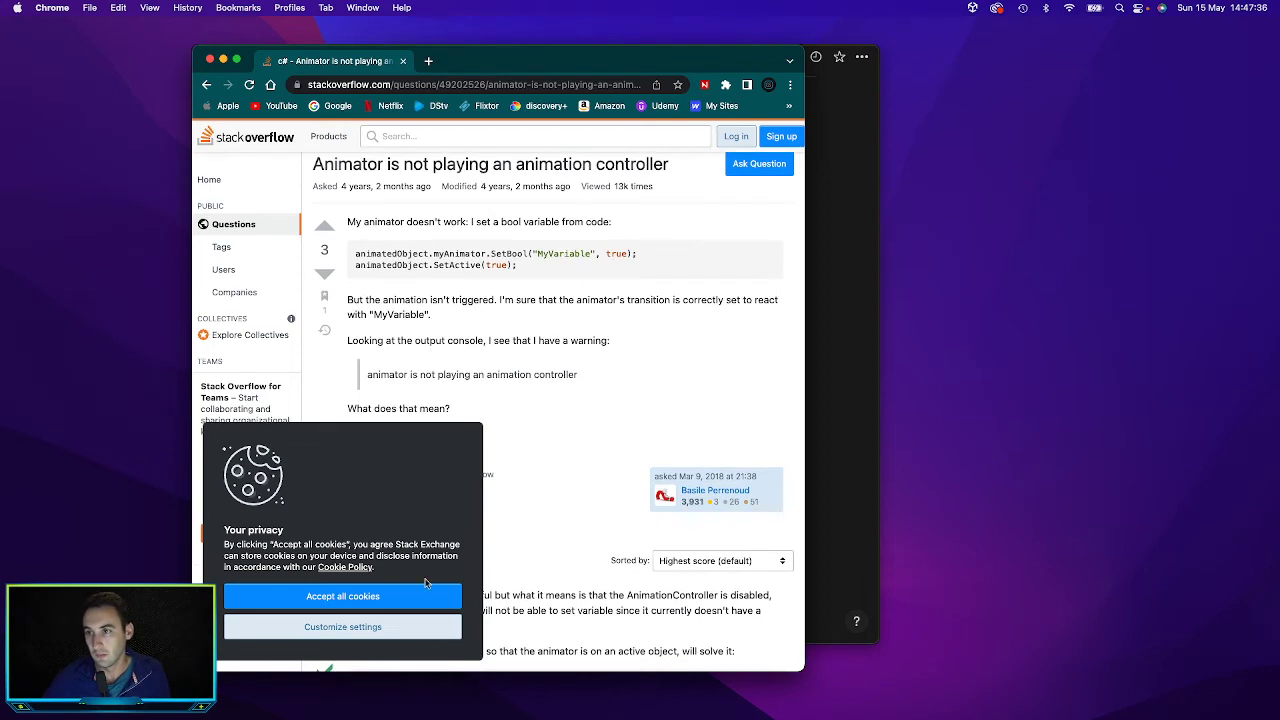
pyautogui.click(342, 596)
pyautogui.scroll(-5, 567, 525)
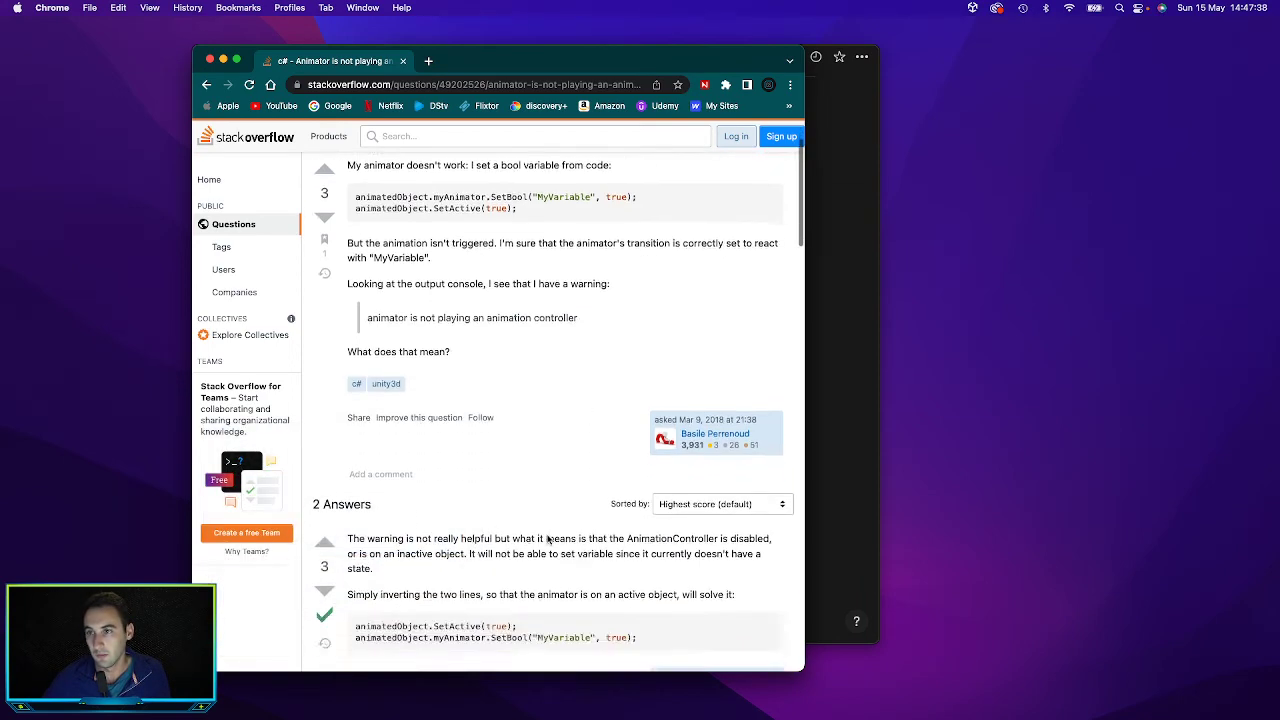
pyautogui.scroll(2, 546, 536)
pyautogui.scroll(1, 545, 536)
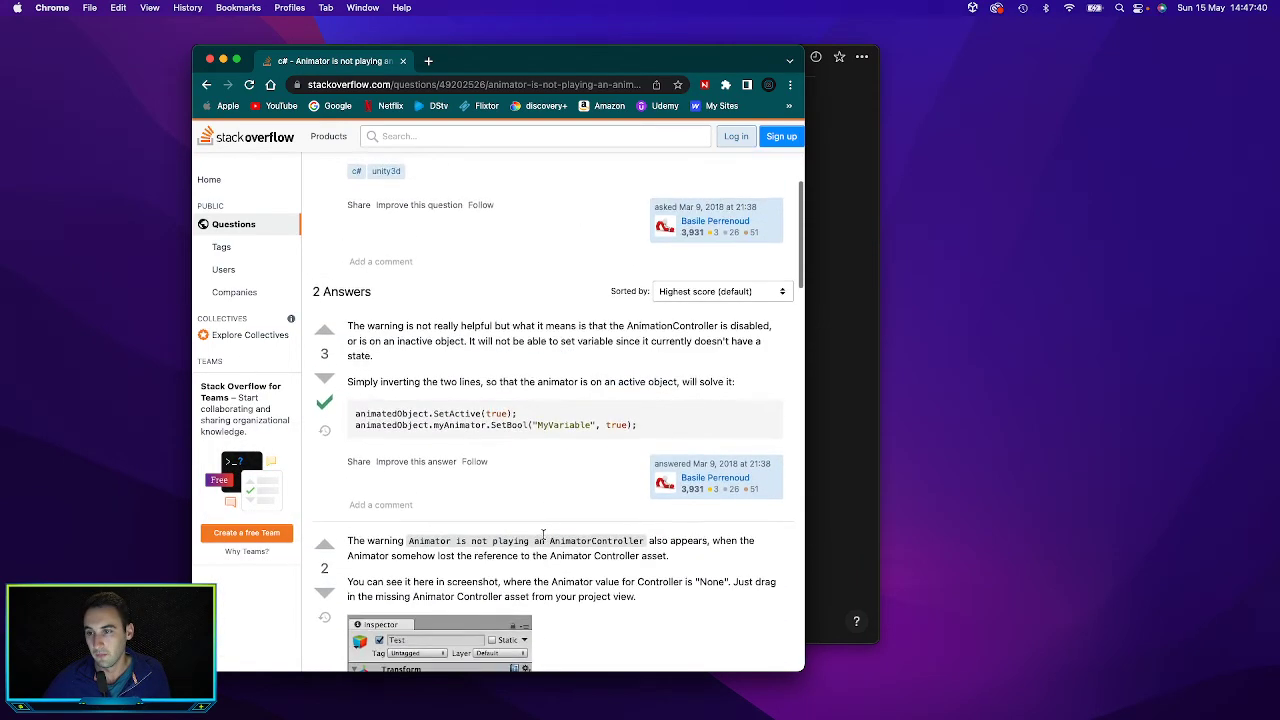
pyautogui.scroll(1, 545, 445)
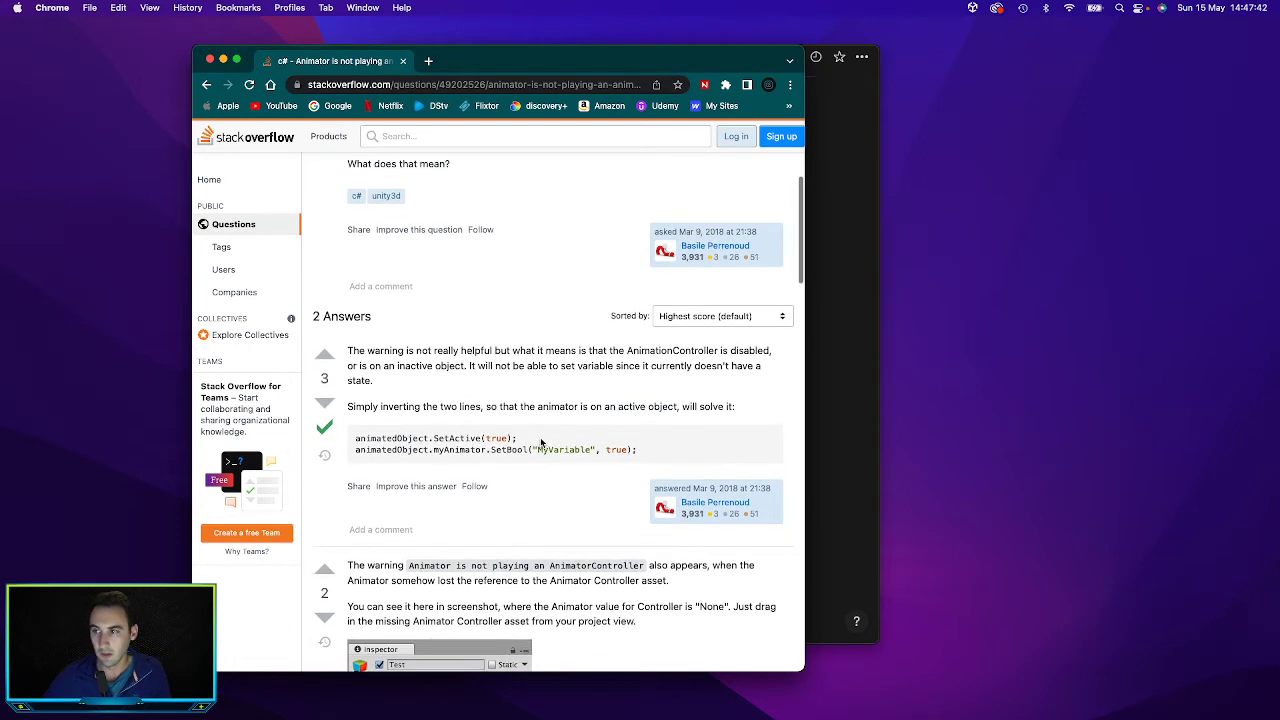
# Switch to Unity and remove the Animator component from the TNT prefab
pyautogui.press('super+Tab')
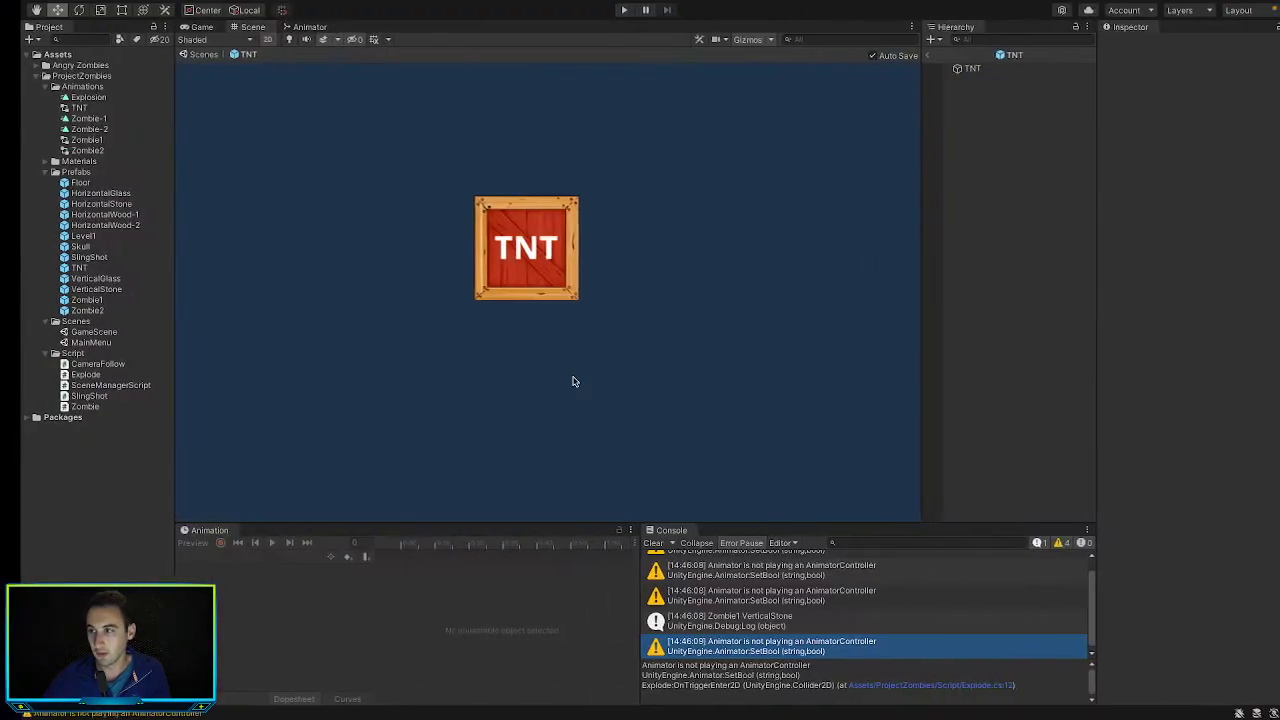
pyautogui.click(950, 68)
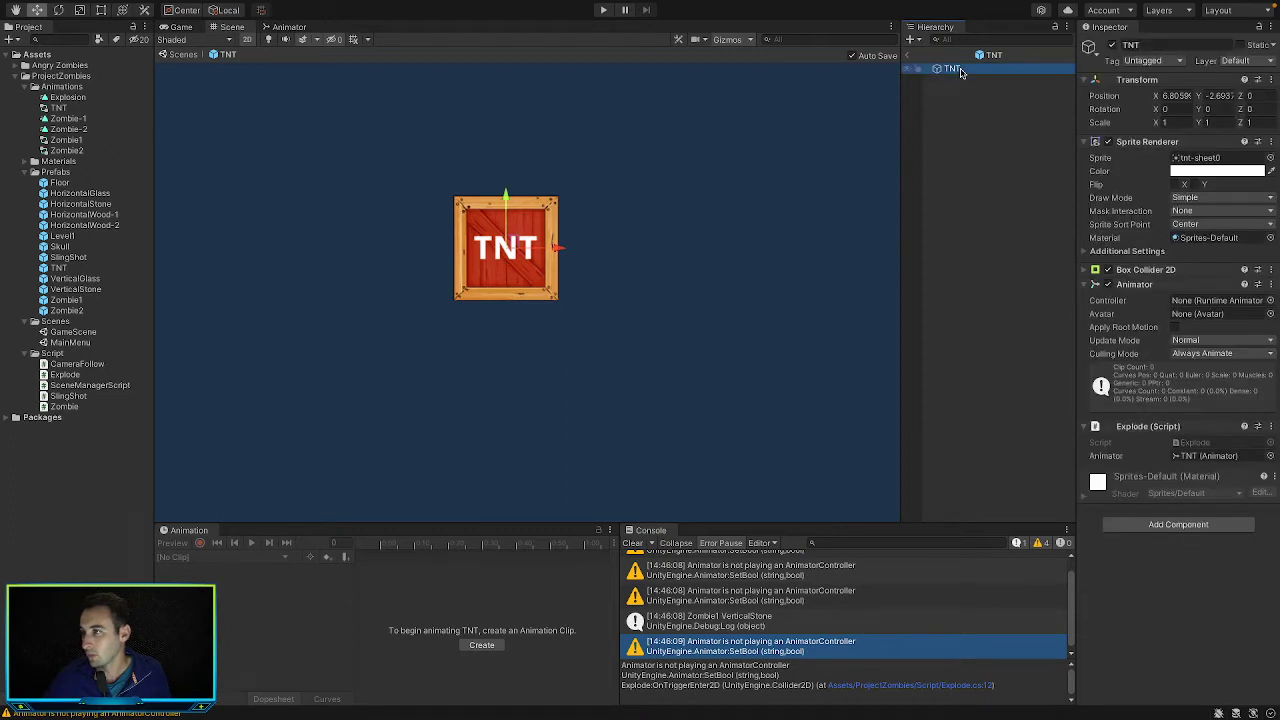
pyautogui.click(1270, 285)
pyautogui.click(1228, 319)
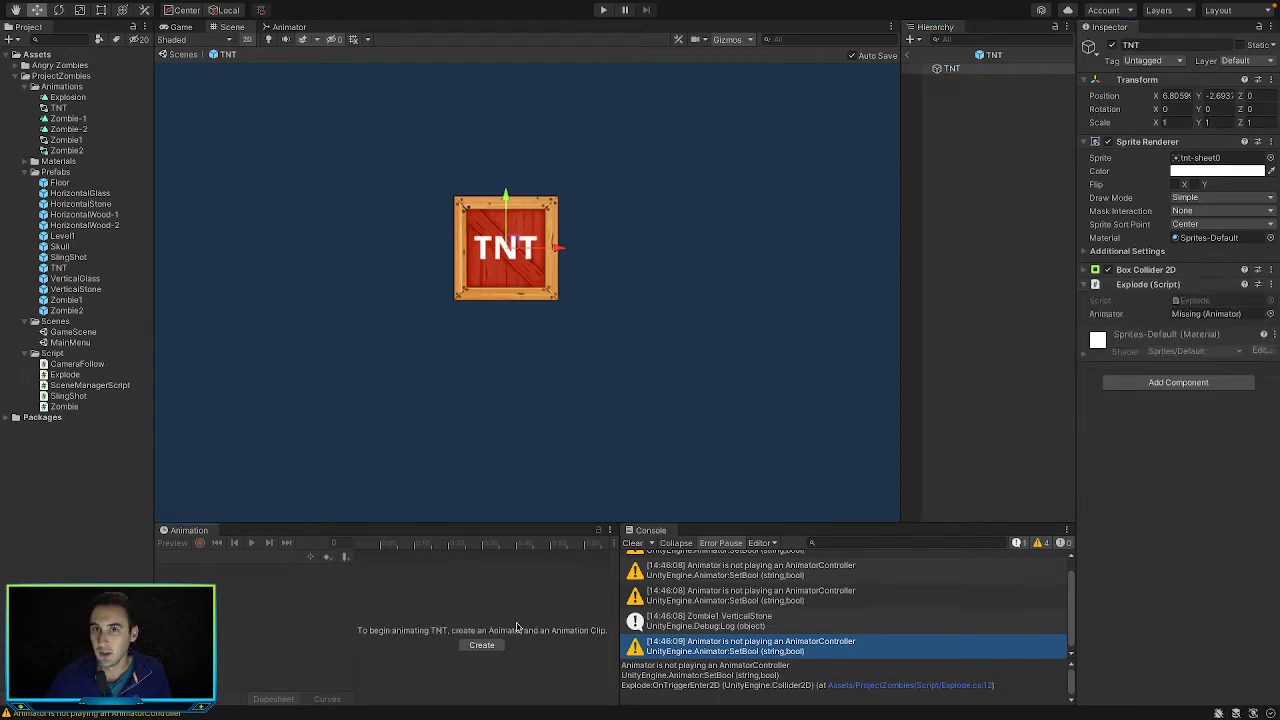
# Delete the Explosion animation clip and the TNT animator controller from the ProjectZombies Animations folder
pyautogui.click(66, 97)
pyautogui.rightClick(66, 97)
pyautogui.moveTo(115, 107)
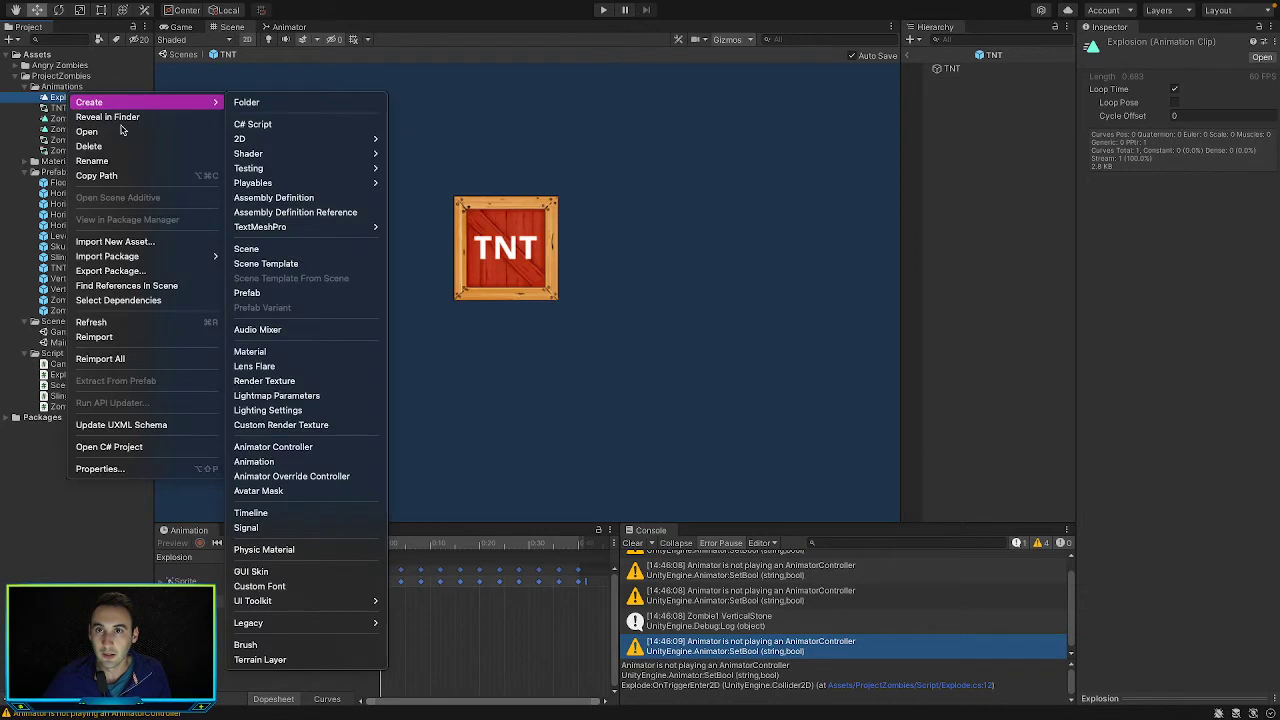
pyautogui.click(118, 146)
pyautogui.click(683, 284)
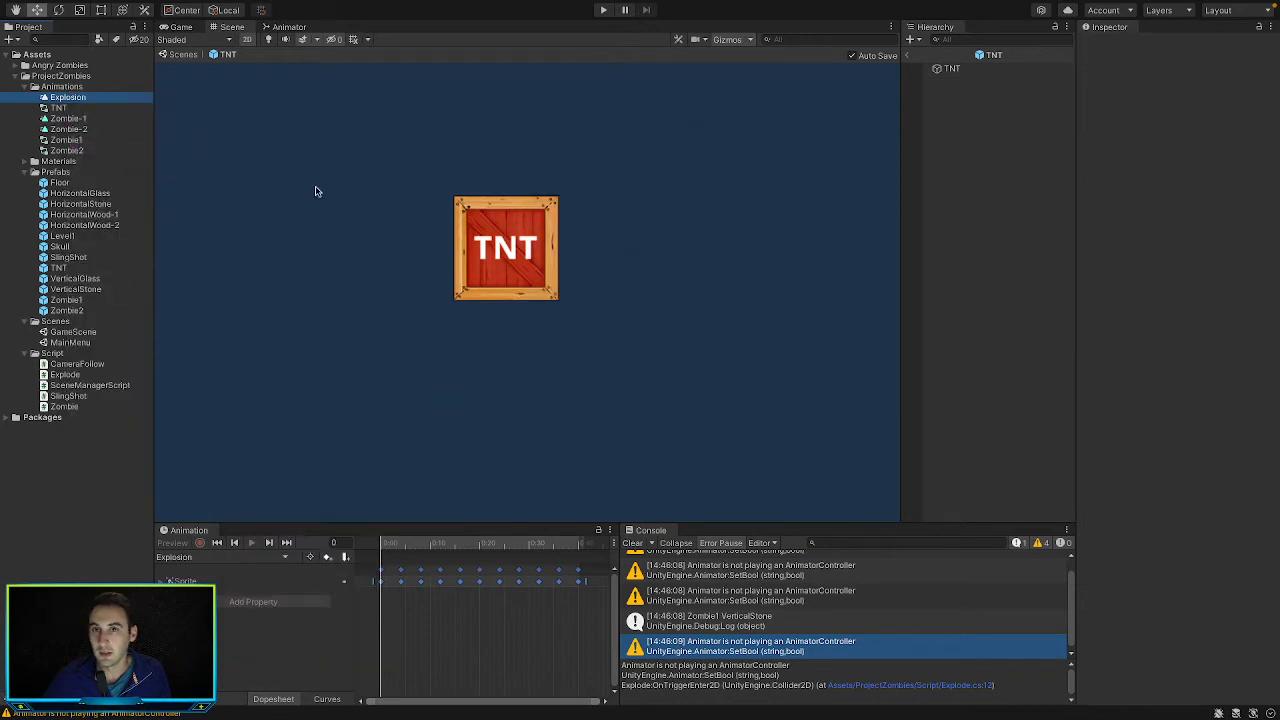
pyautogui.click(58, 97)
pyautogui.rightClick(58, 97)
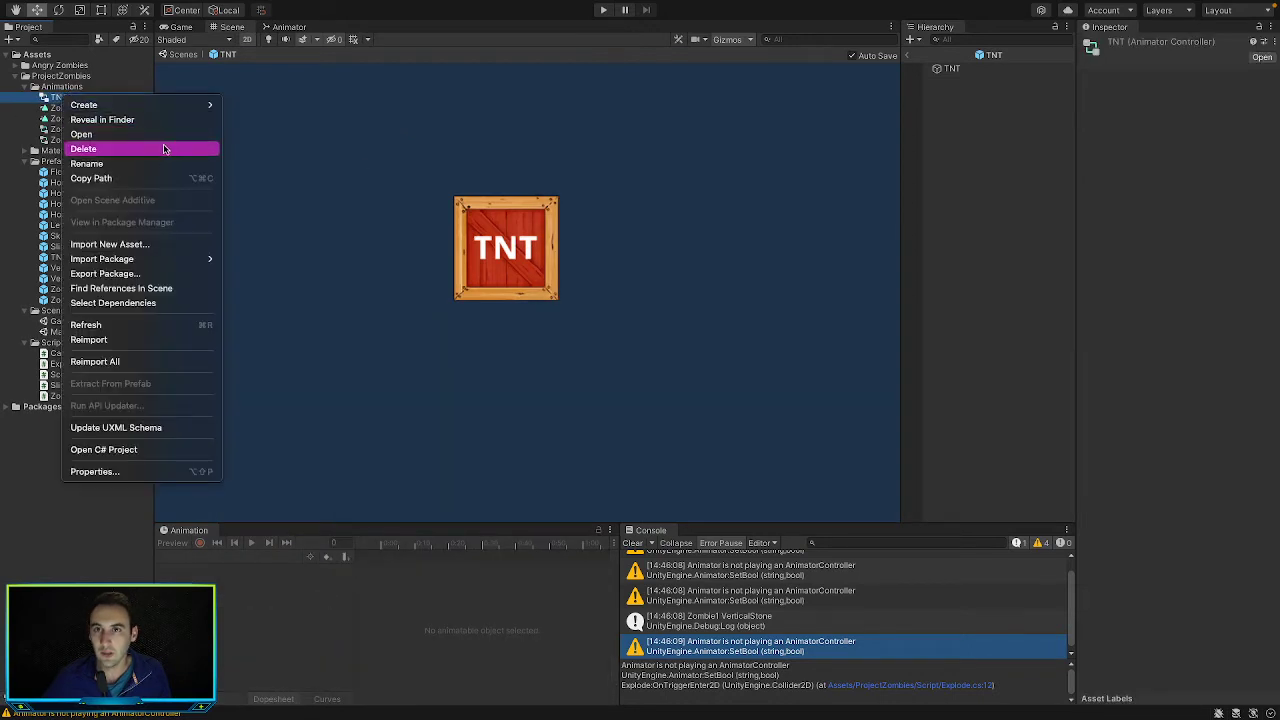
pyautogui.click(165, 149)
pyautogui.click(698, 286)
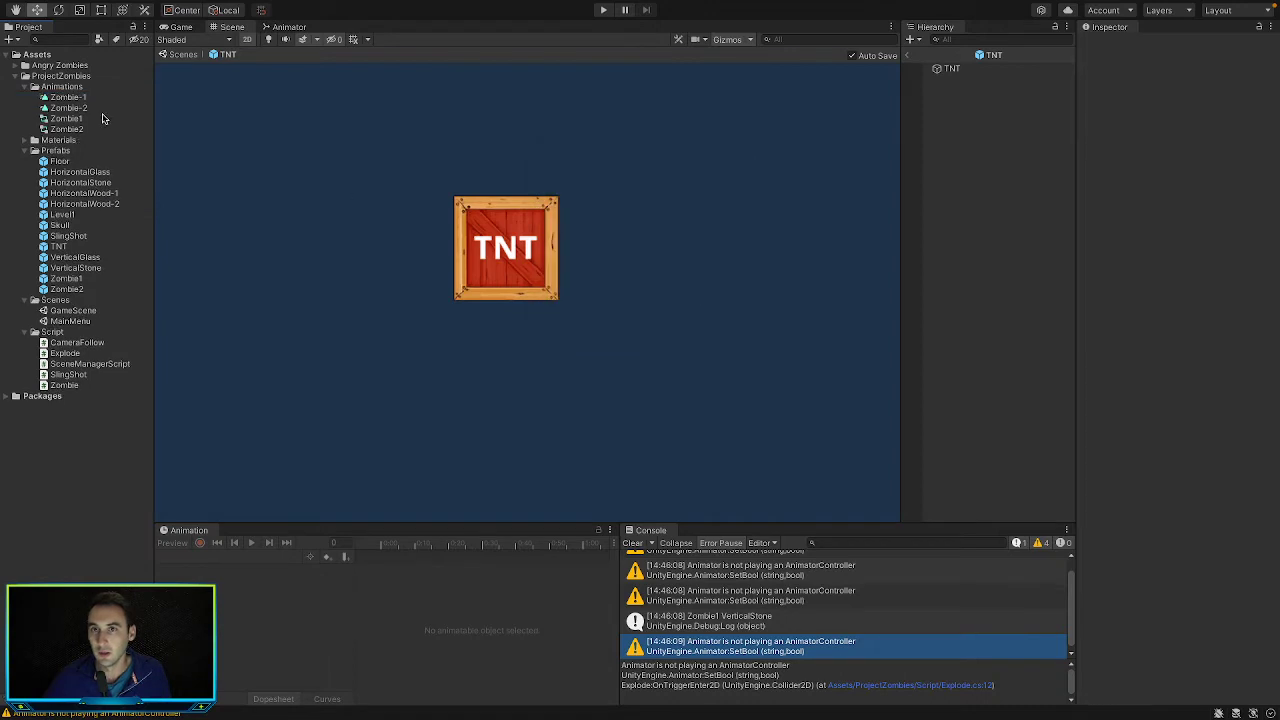
# Create a new animation clip named Explode for the TNT object in the ProjectZombies/Animations folder
pyautogui.click(62, 87)
pyautogui.click(953, 70)
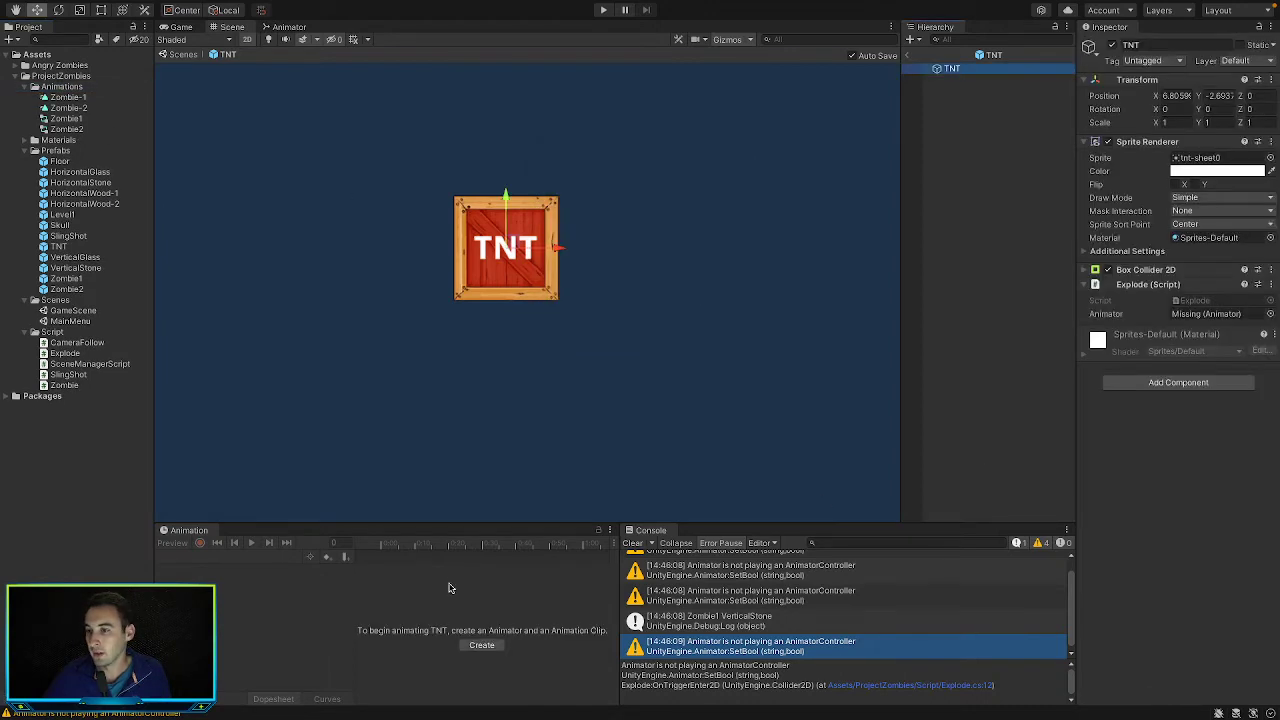
pyautogui.click(481, 645)
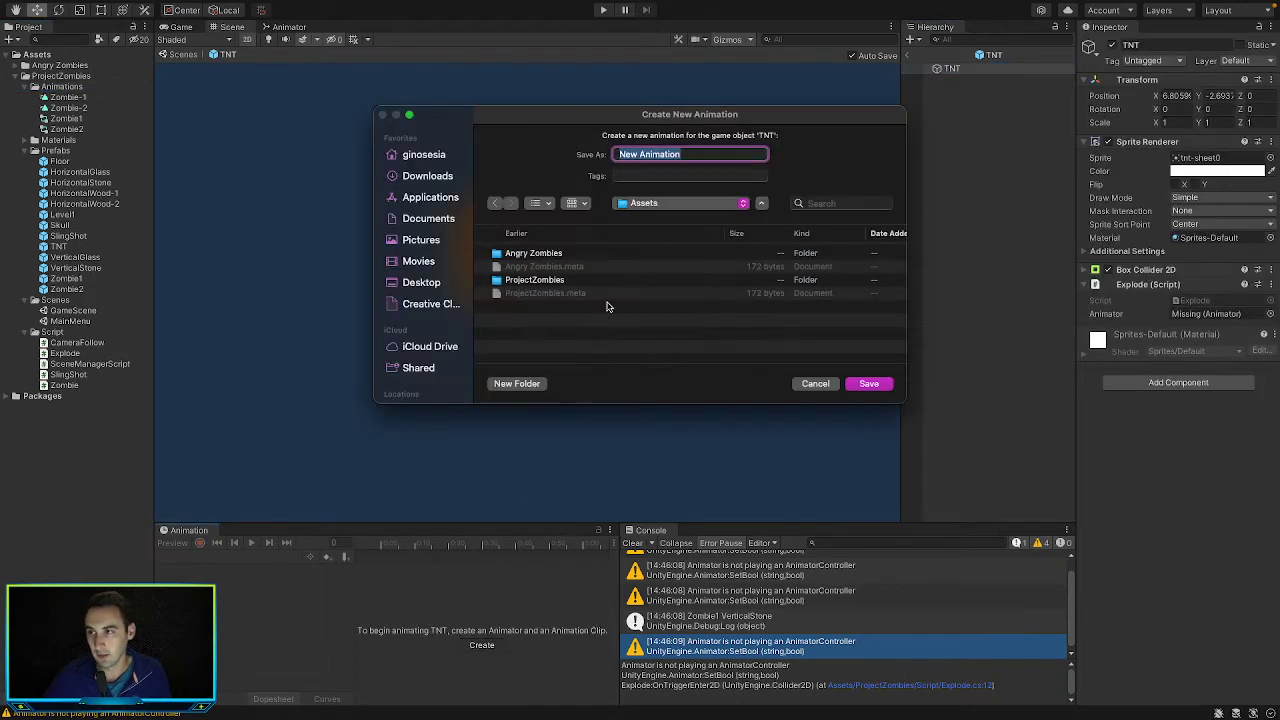
pyautogui.doubleClick(573, 281)
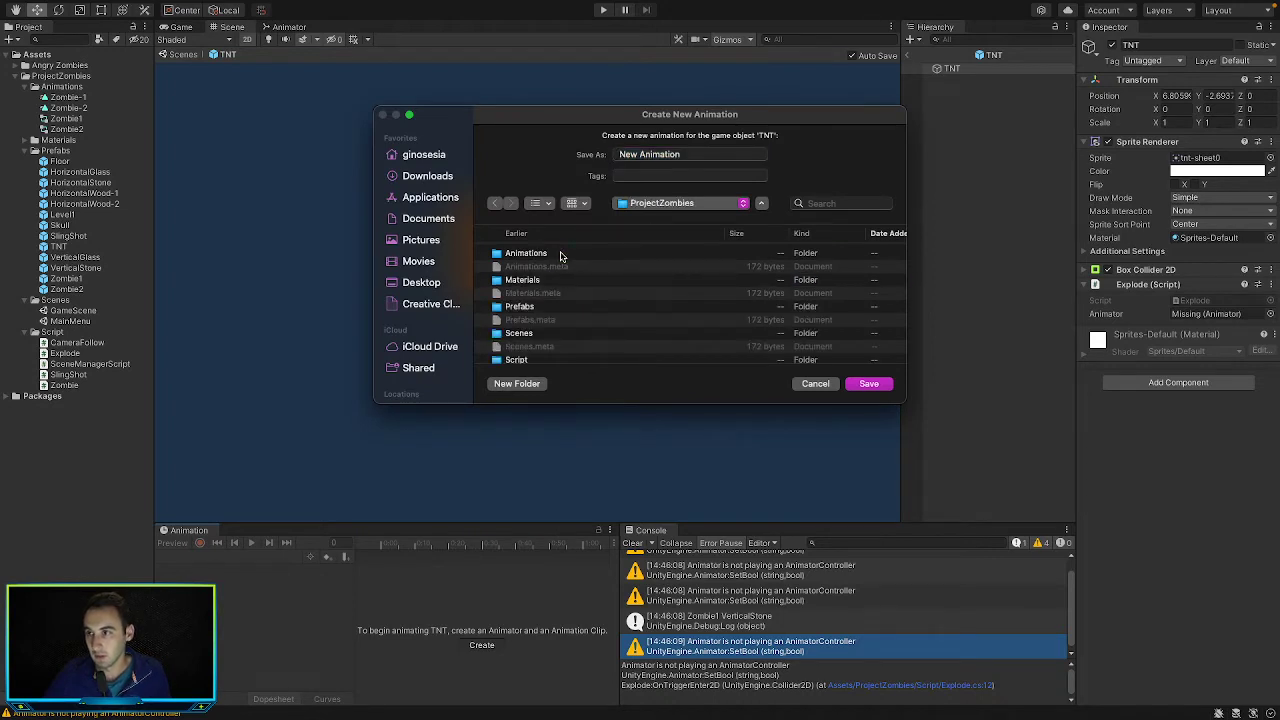
pyautogui.doubleClick(560, 254)
pyautogui.click(560, 256)
pyautogui.click(594, 153)
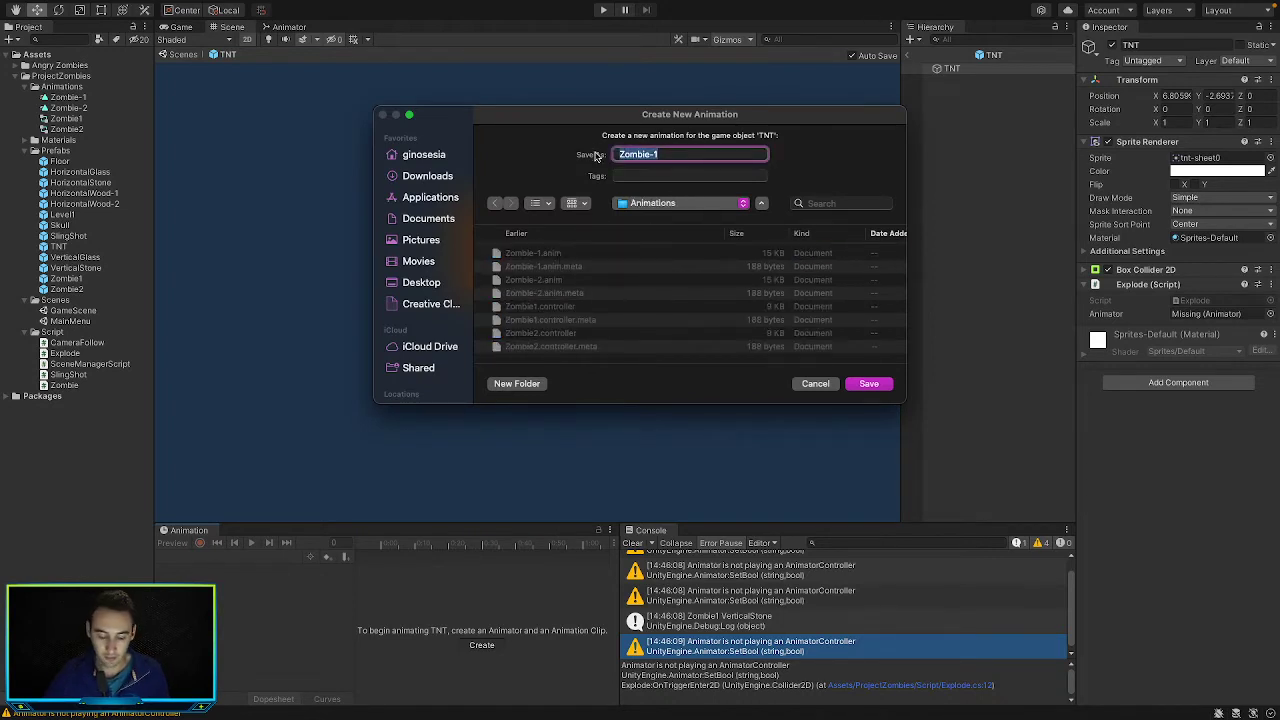
pyautogui.write('Explode')
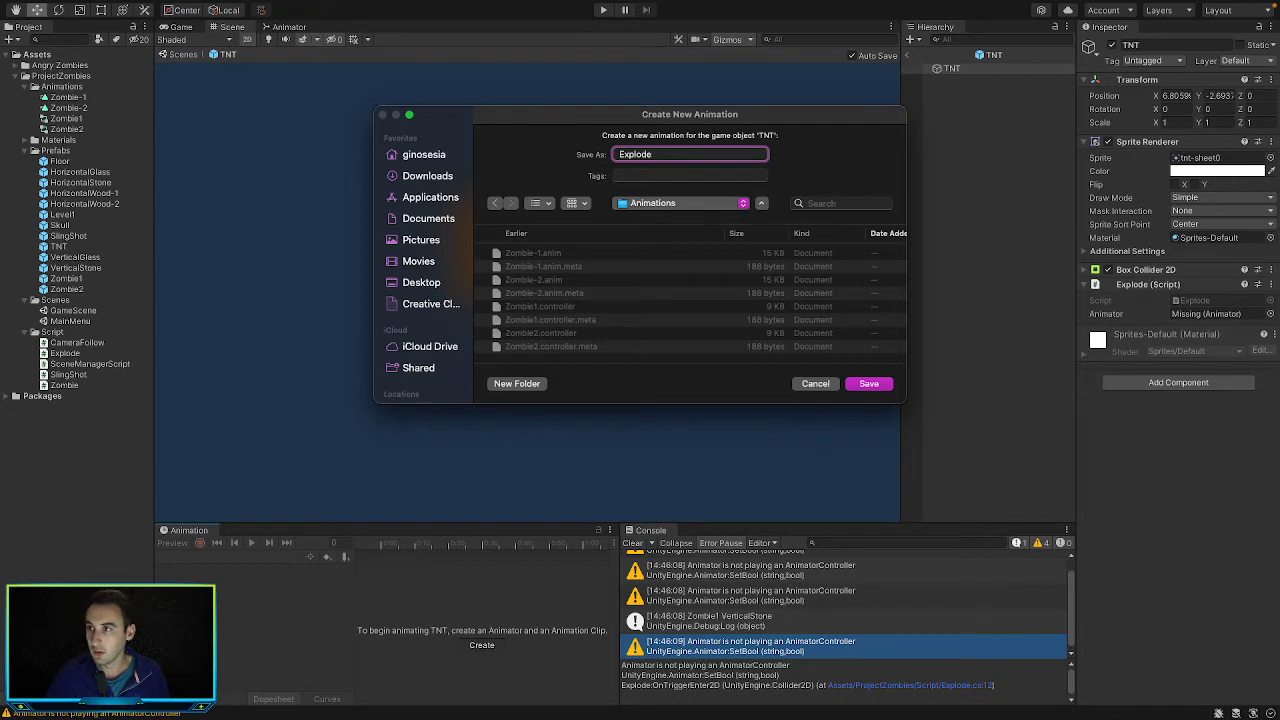
pyautogui.press('Return')
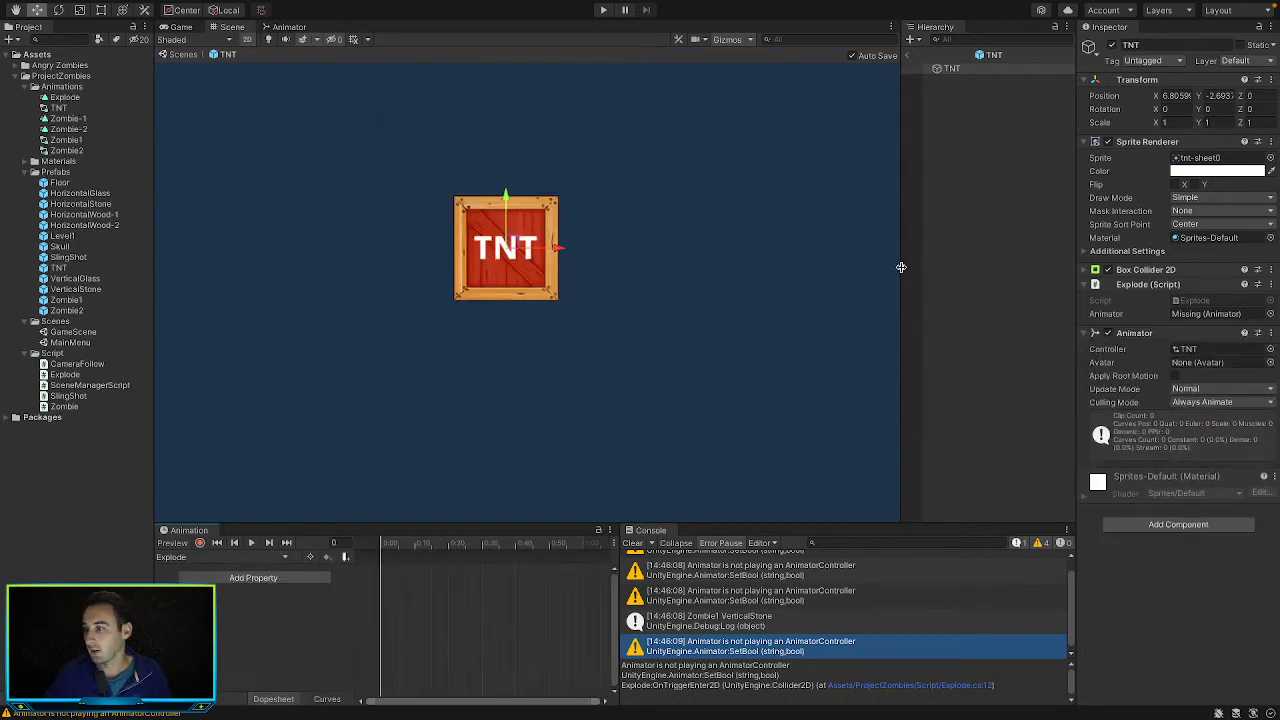
# Add the sprites explosion-sheet0_0 through explosion-sheet0_57 from the Angry Zombies art to the Explode animation and preview it
pyautogui.click(22, 66)
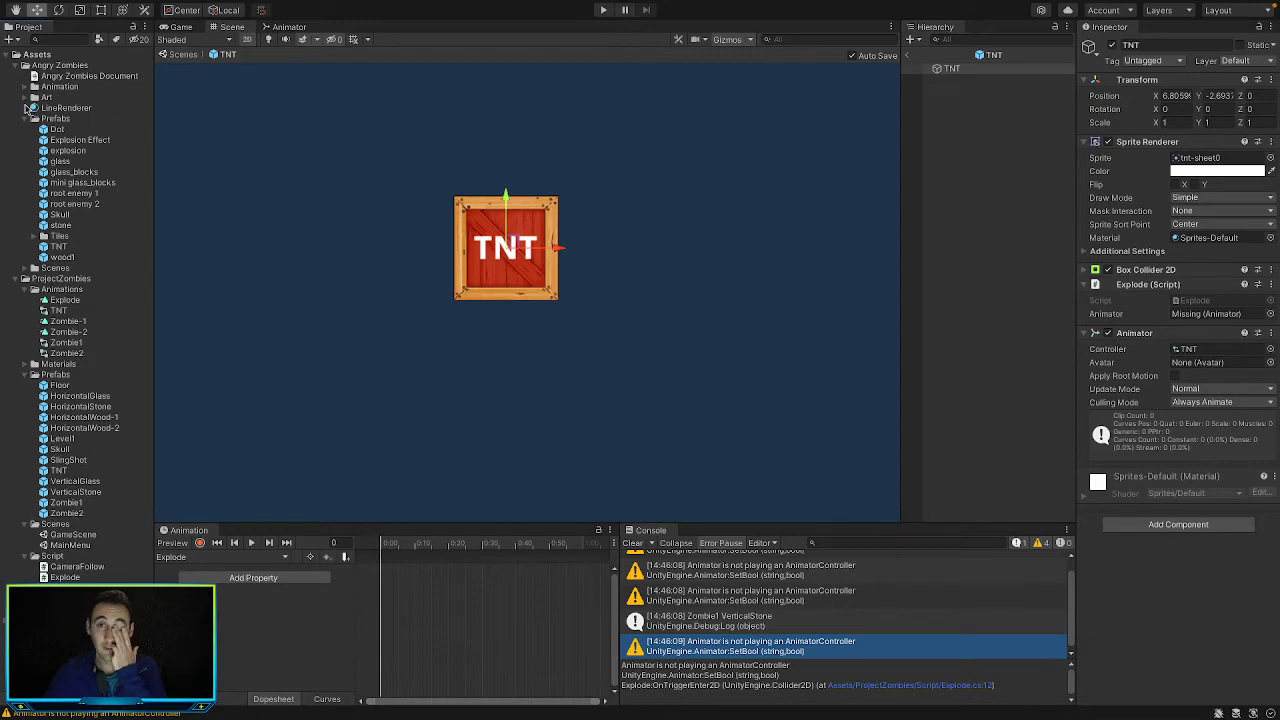
pyautogui.click(25, 98)
pyautogui.click(90, 332)
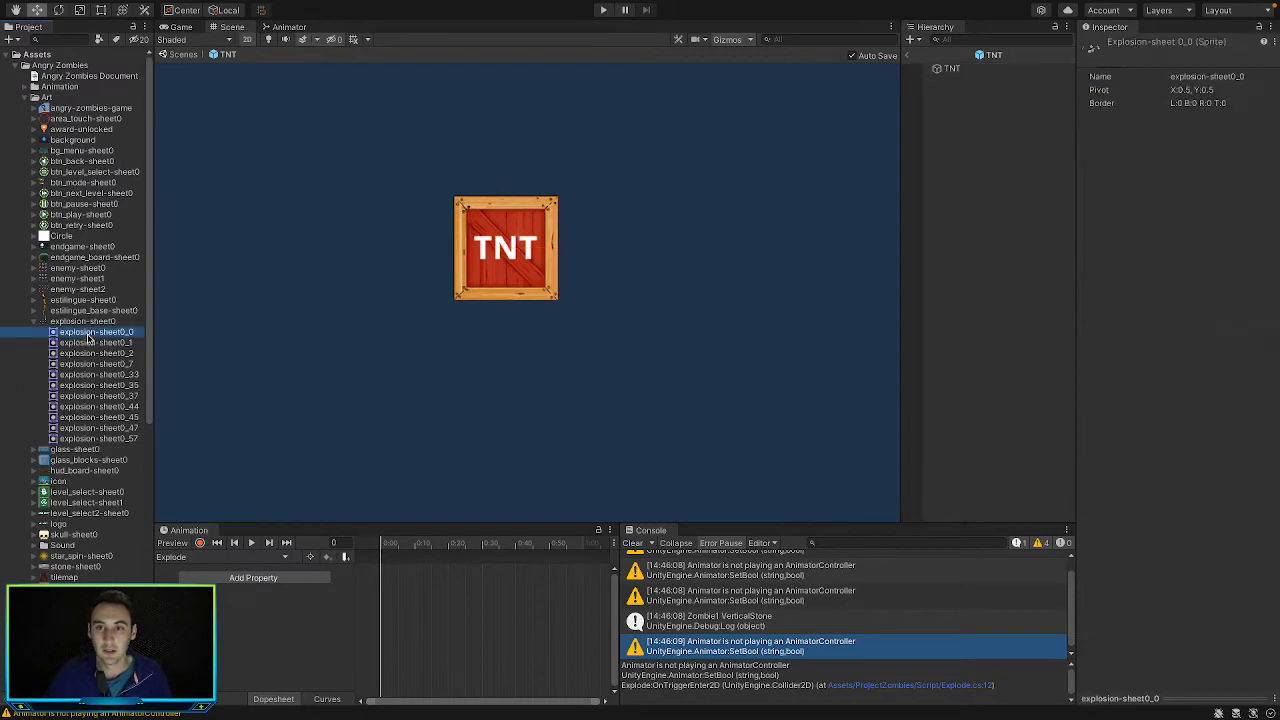
pyautogui.keyDown('shift'); pyautogui.click(98, 439); pyautogui.keyUp('shift')
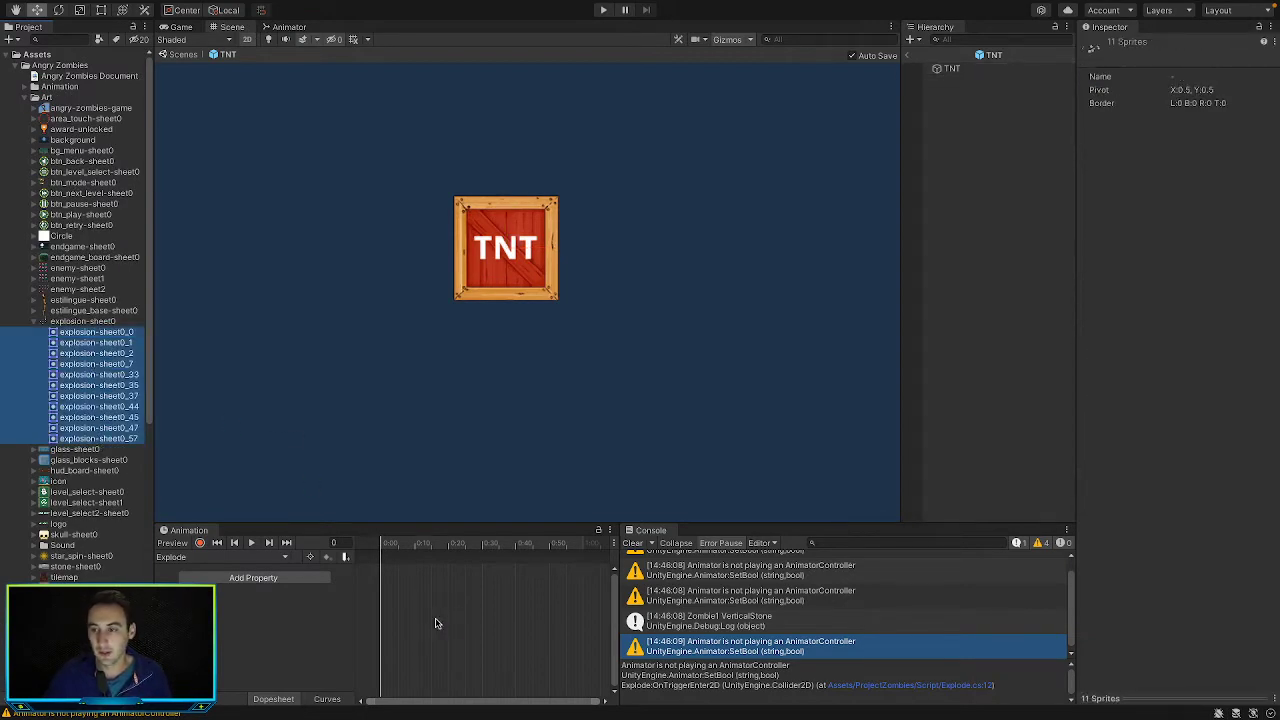
pyautogui.moveTo(436, 623); pyautogui.dragTo(521, 582)
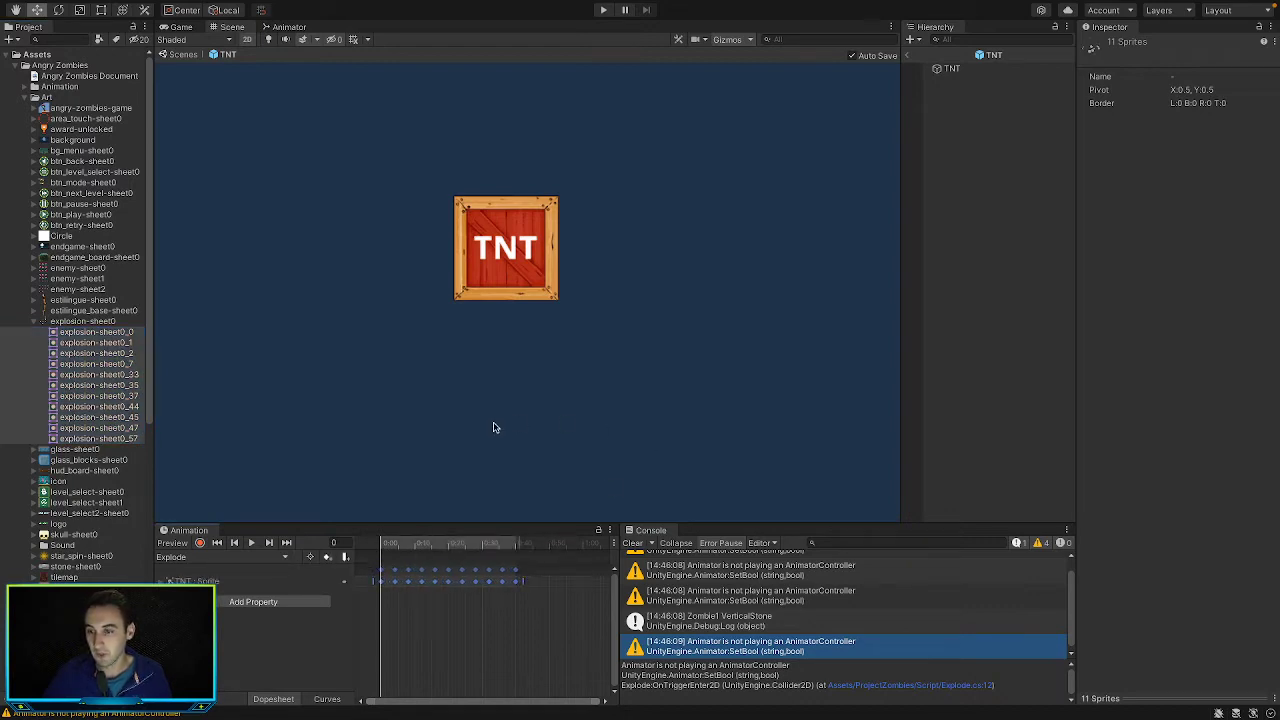
pyautogui.click(253, 543)
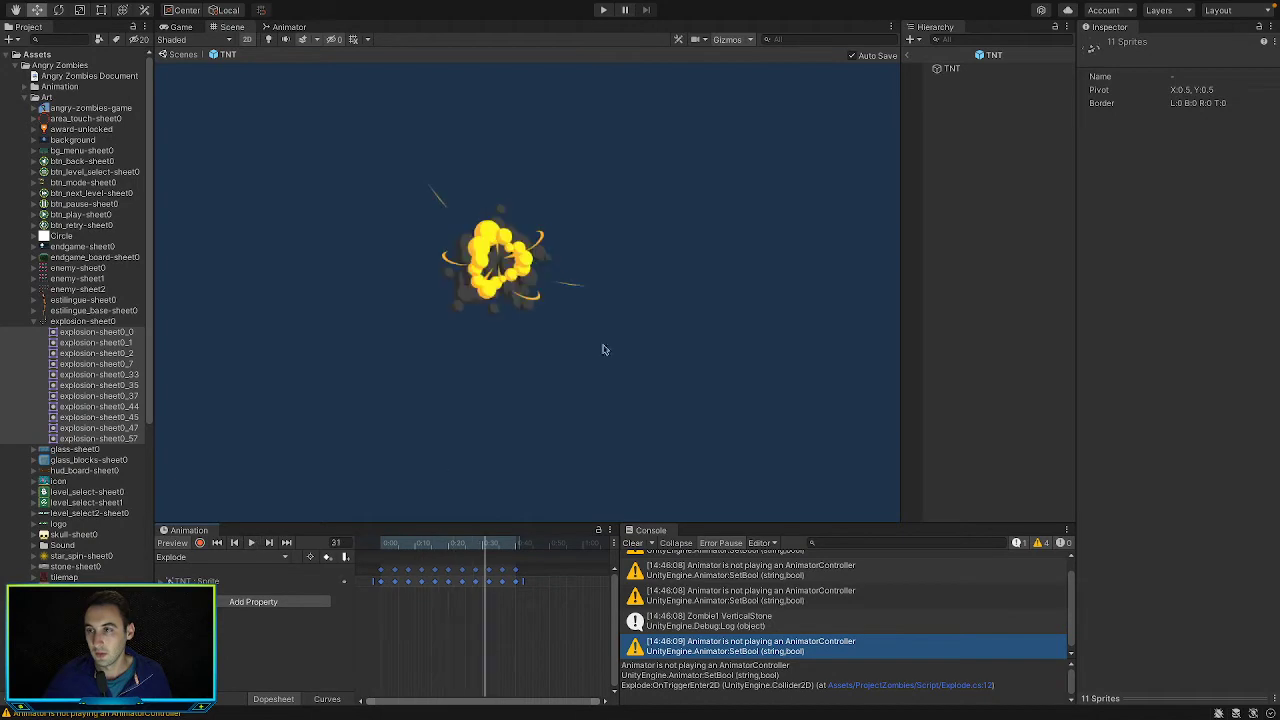
# Assign the TNT prefab's new Animator component to the Explode script's Animator field
pyautogui.click(952, 68)
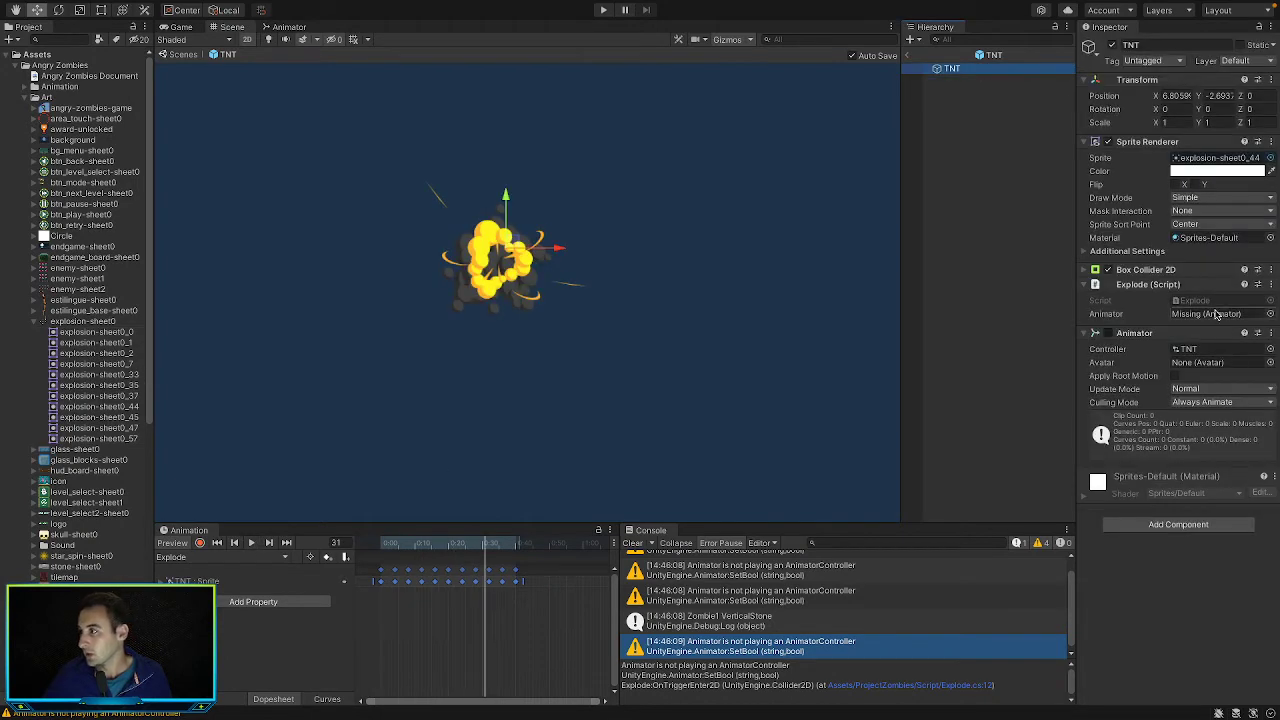
pyautogui.moveTo(1148, 337); pyautogui.dragTo(1205, 314)
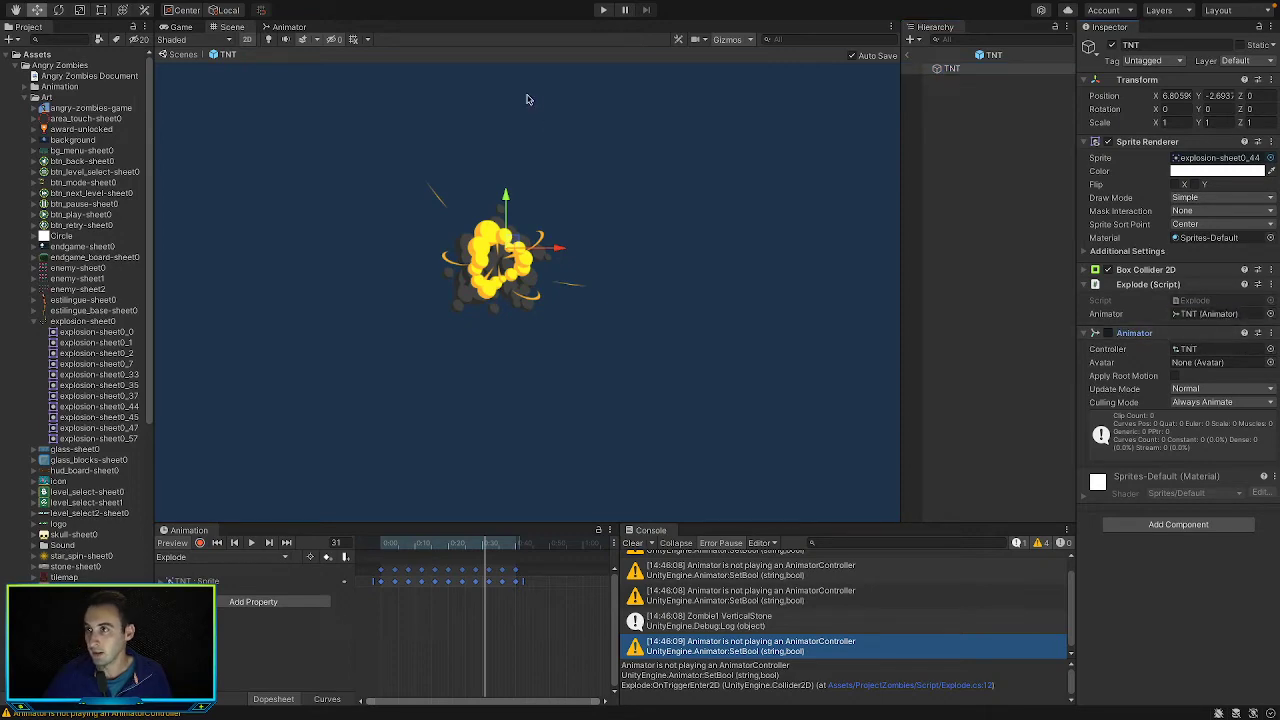
# Play-test launching the skull towards the TNT crates, and review the SetBool line in Explode.cs
pyautogui.click(603, 10)
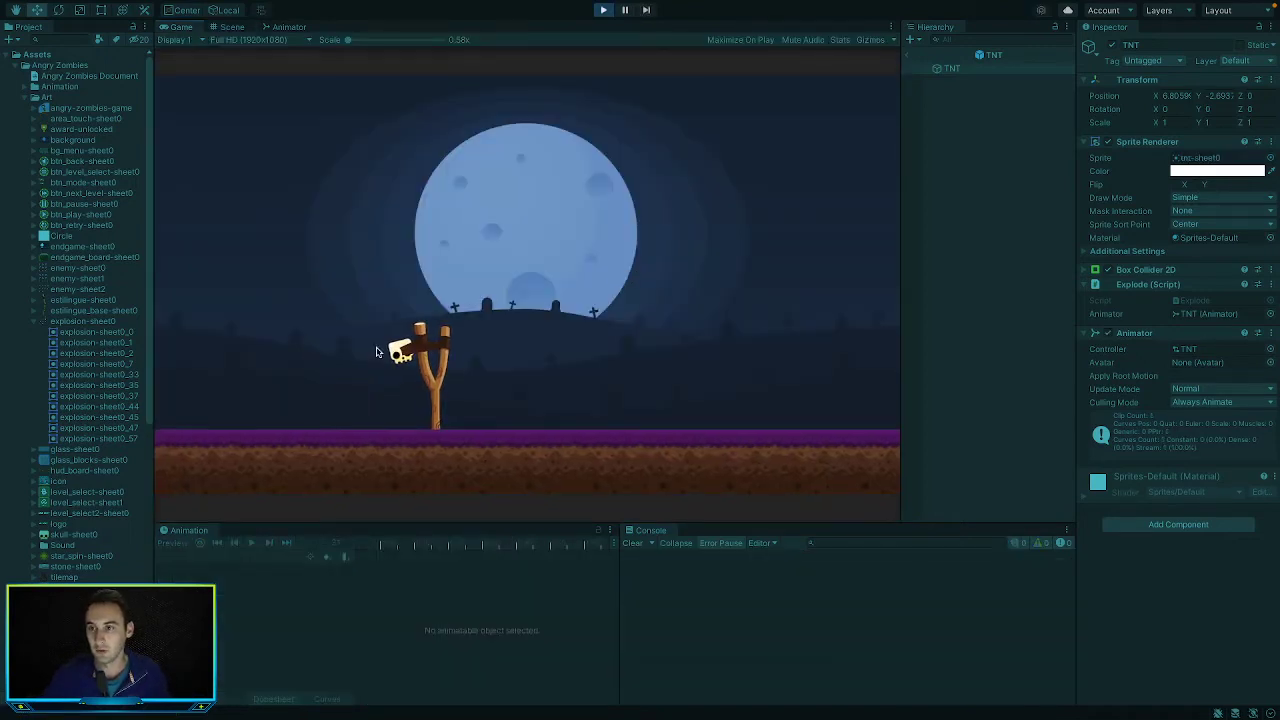
pyautogui.moveTo(376, 352); pyautogui.dragTo(38, 360)
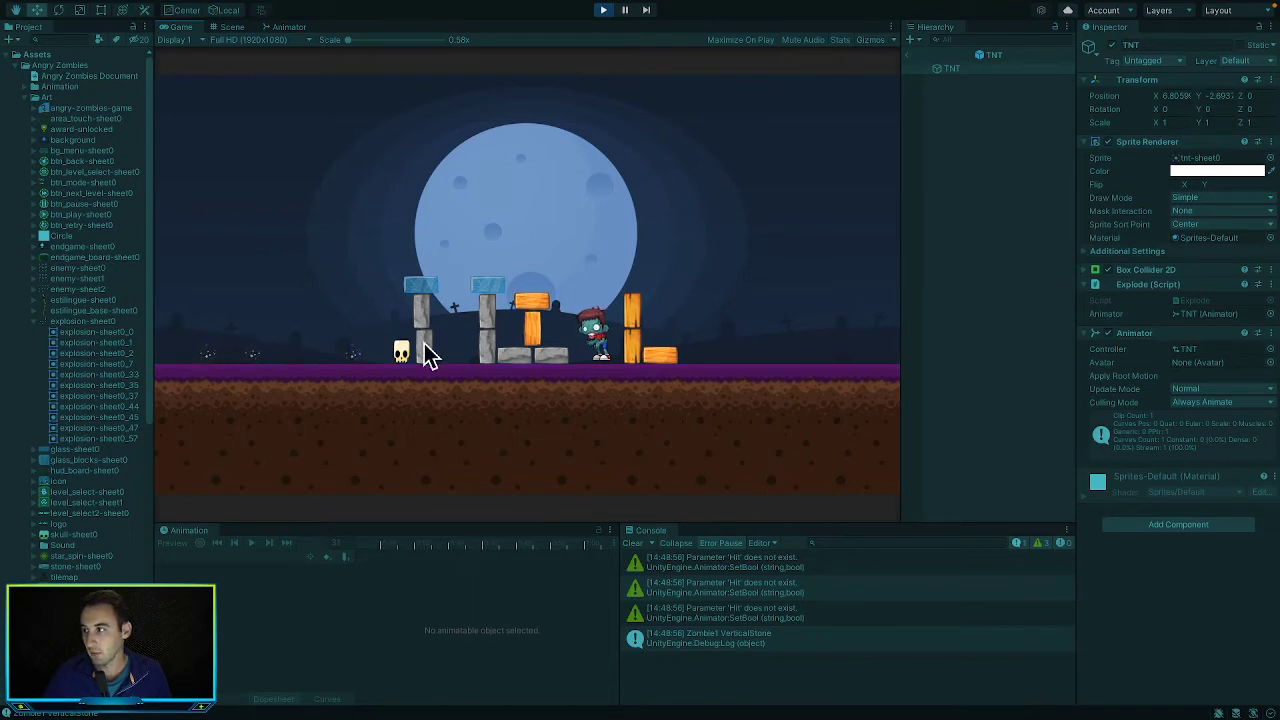
pyautogui.hotkey('ctrl', 'p')
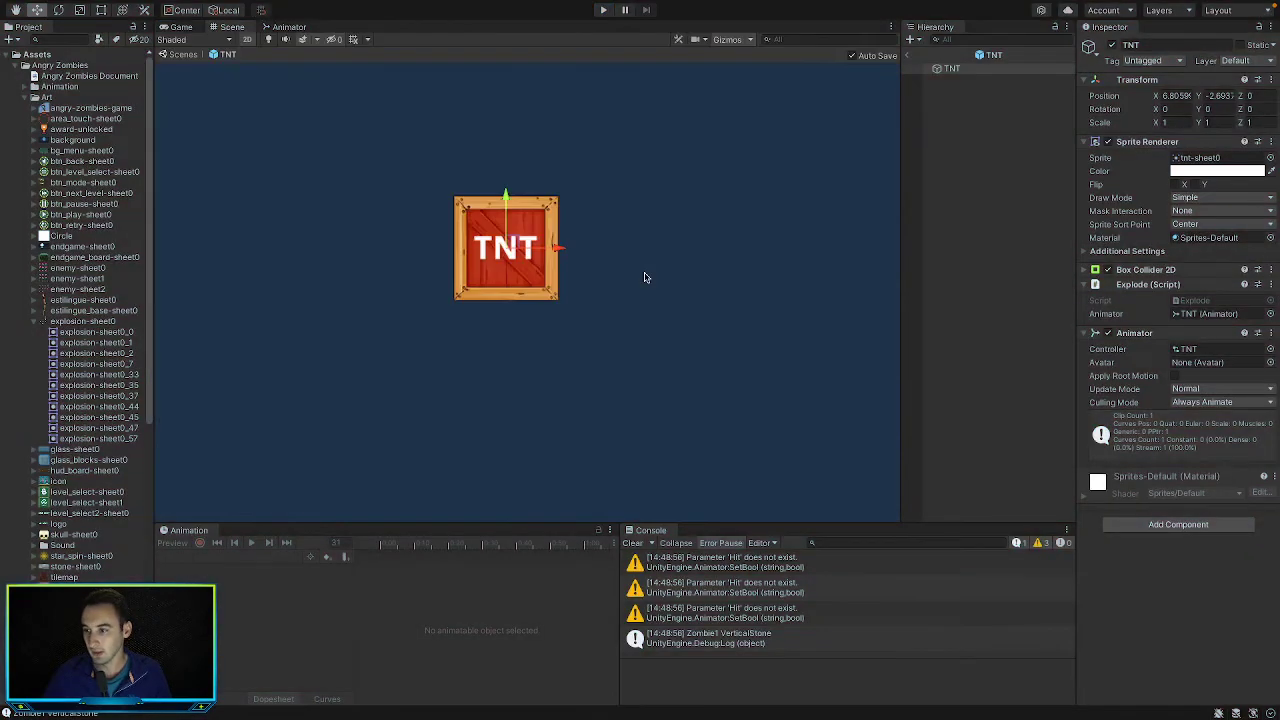
pyautogui.press('super+Tab')
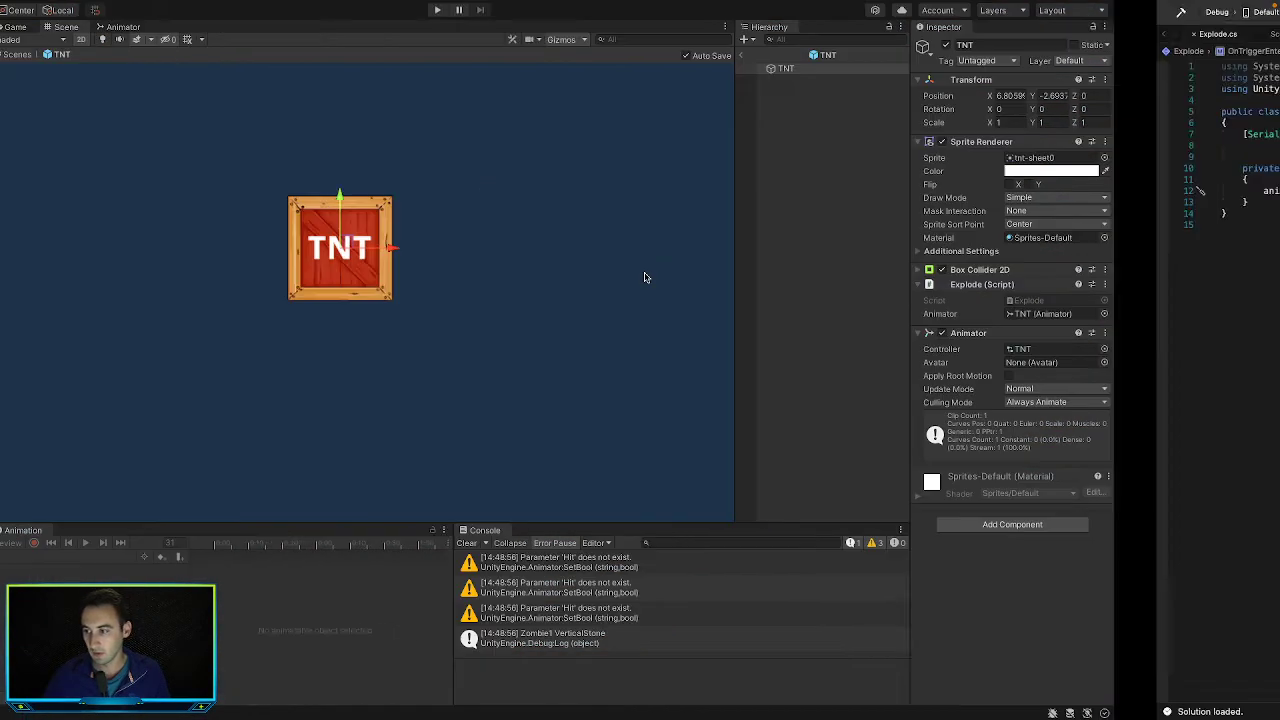
pyautogui.press('super+Tab')
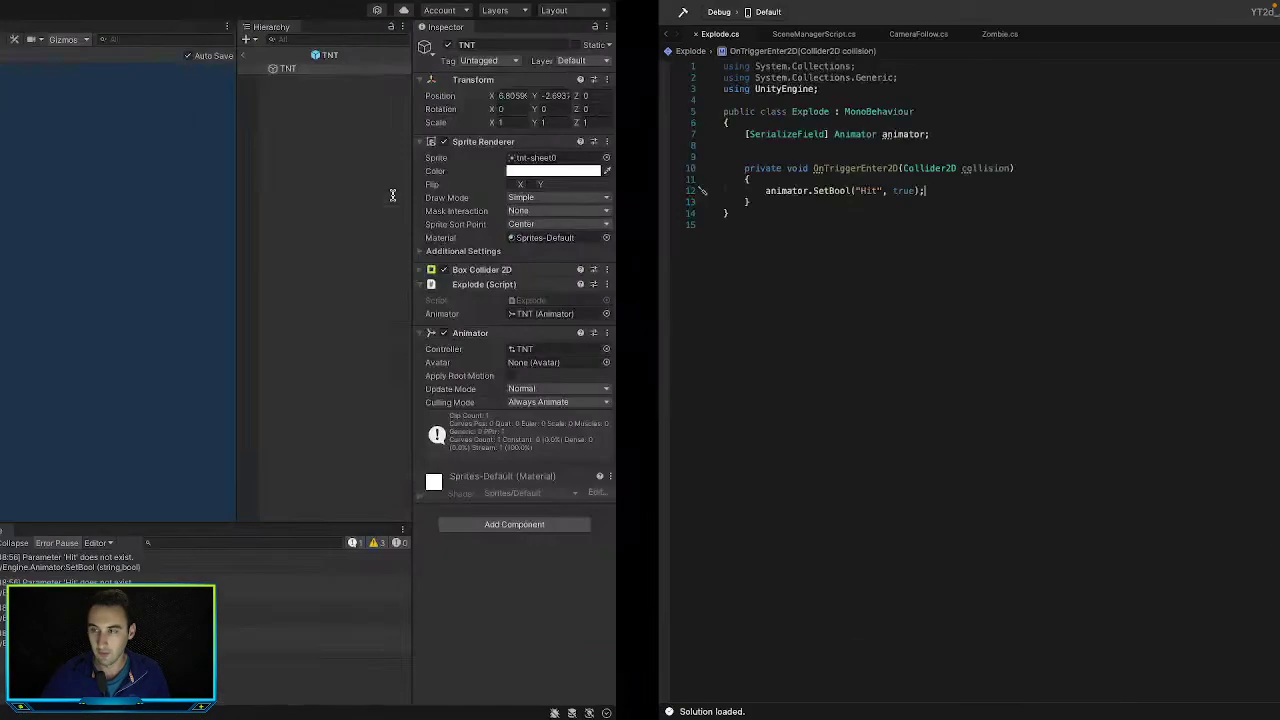
# Leave the TNT prefab for GameScene and select TNT (1) under Level1 in the Scene view
pyautogui.click(178, 27)
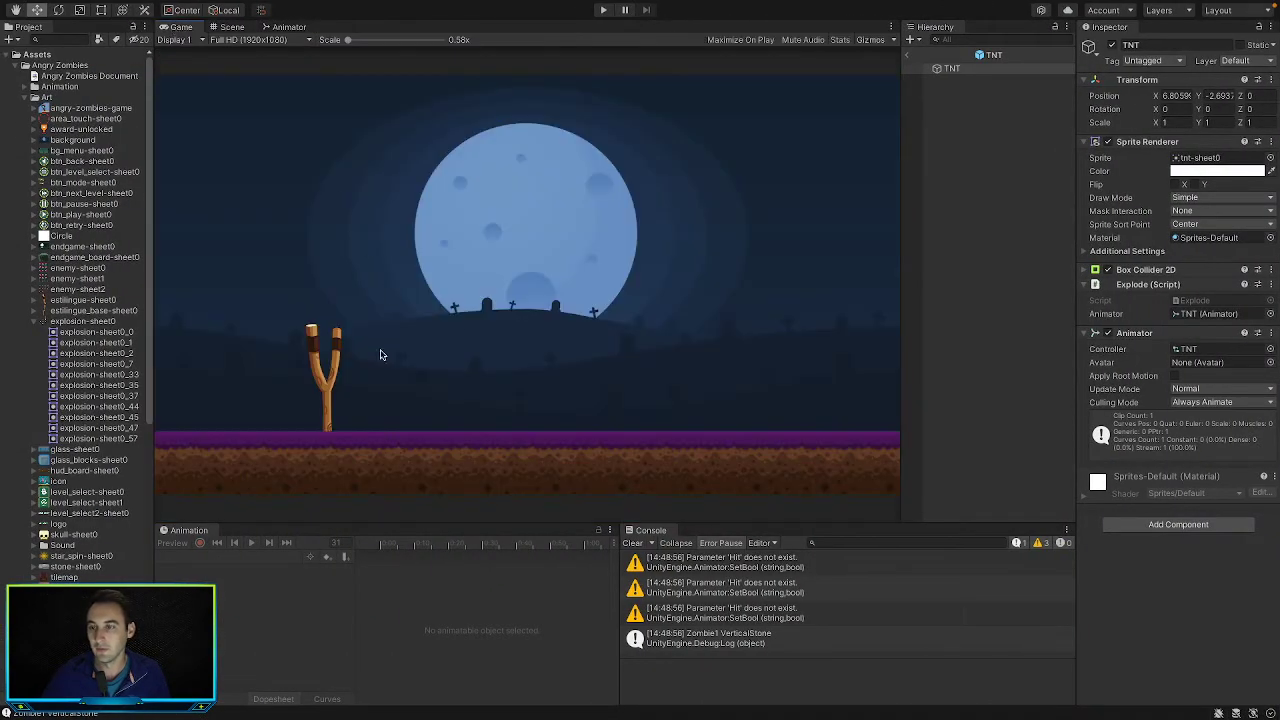
pyautogui.click(906, 54)
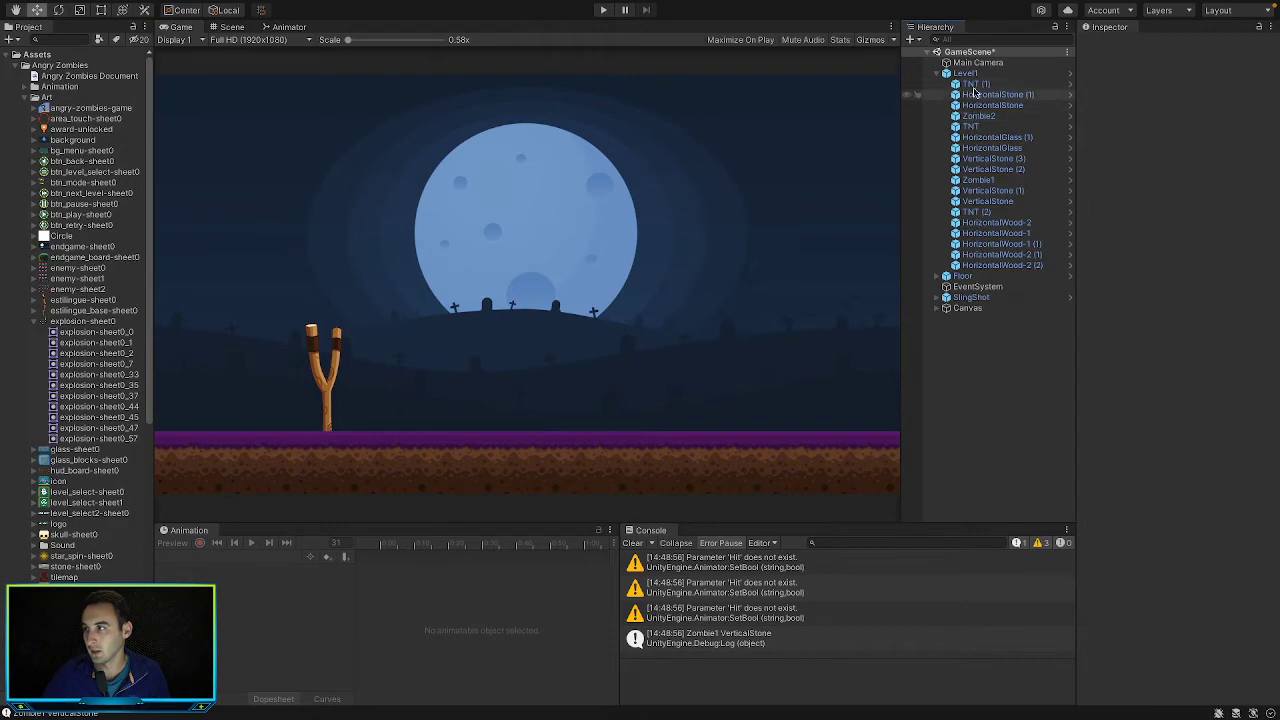
pyautogui.click(974, 84)
pyautogui.click(226, 27)
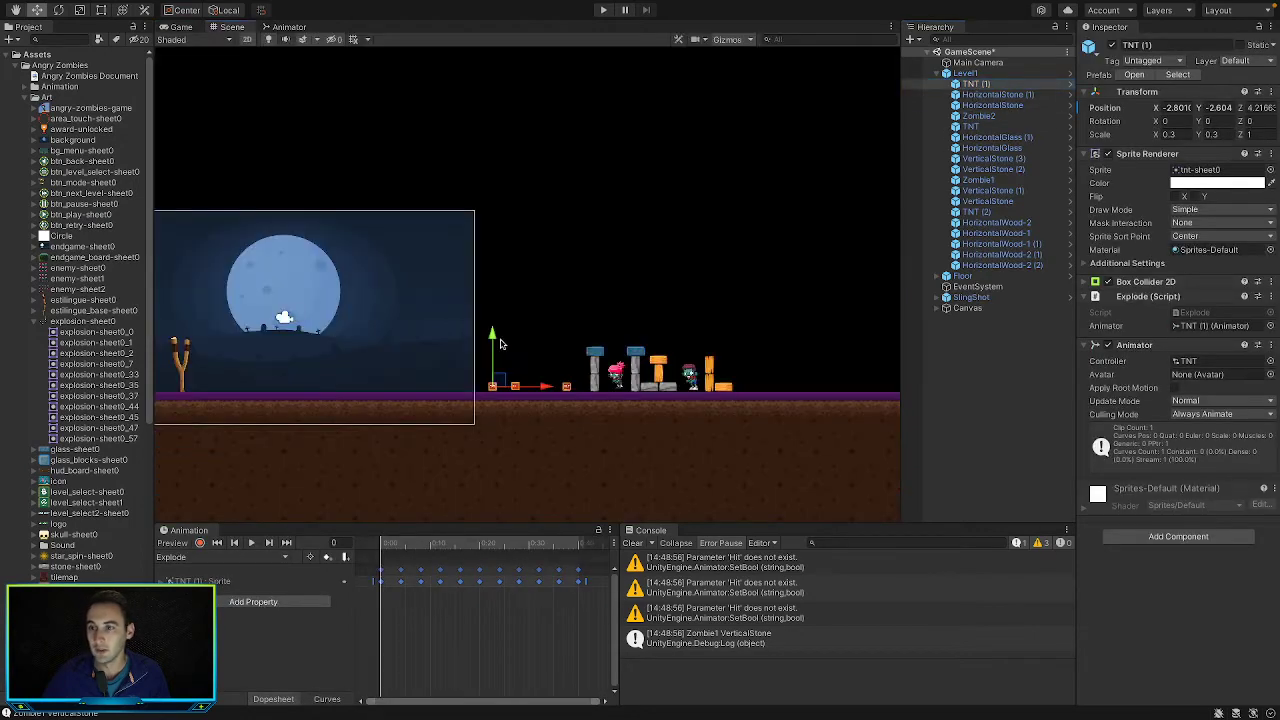
# Select TNT (1), TNT (2) and TNT together and raise the three crates slightly above the floor
pyautogui.scroll(10, 512, 388)
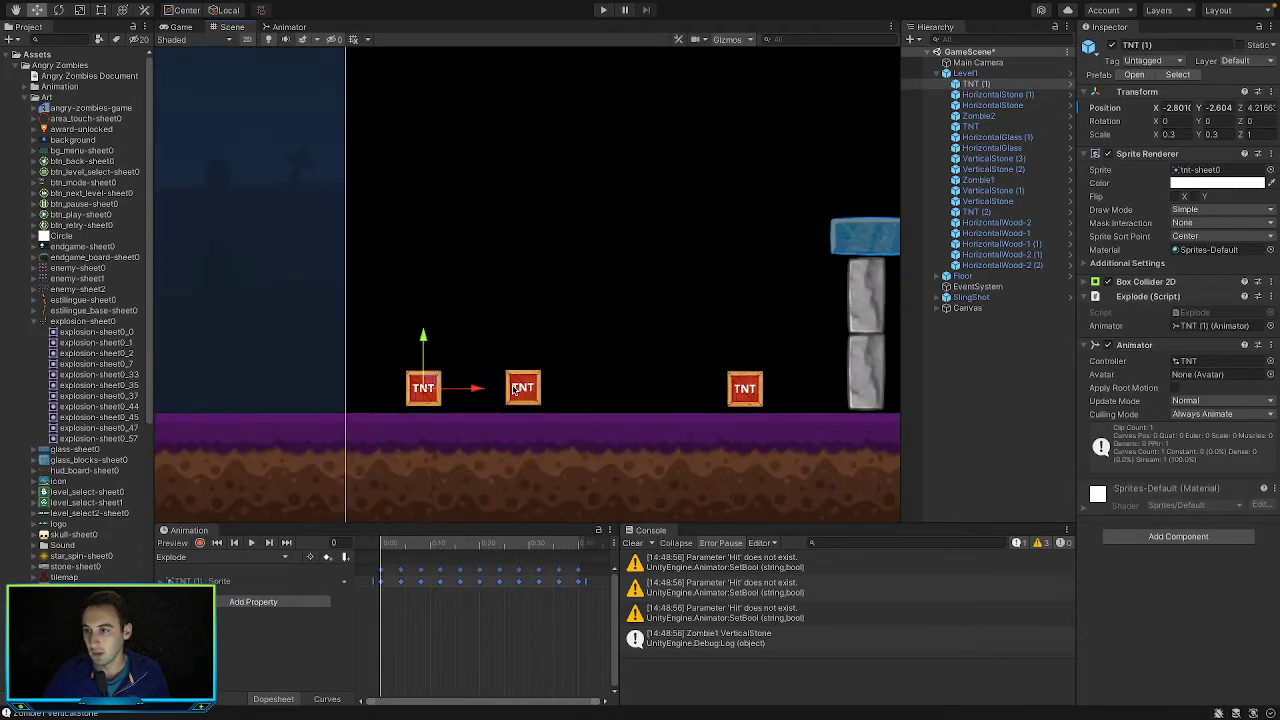
pyautogui.keyDown('ctrl'); pyautogui.click(976, 212); pyautogui.keyUp('ctrl')
pyautogui.keyDown('ctrl'); pyautogui.click(971, 126); pyautogui.keyUp('ctrl')
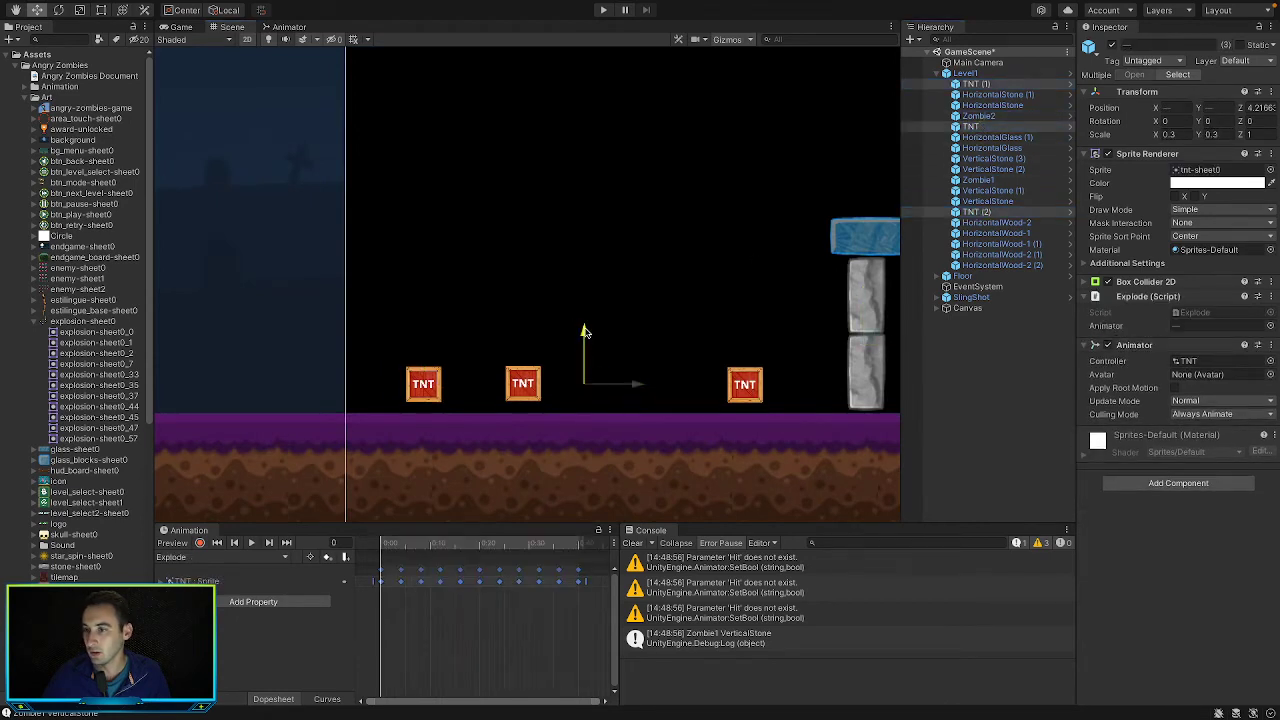
# Play-test the scene to watch the TNT crates in the Scene view, and check their Box Collider 2D settings
pyautogui.click(603, 10)
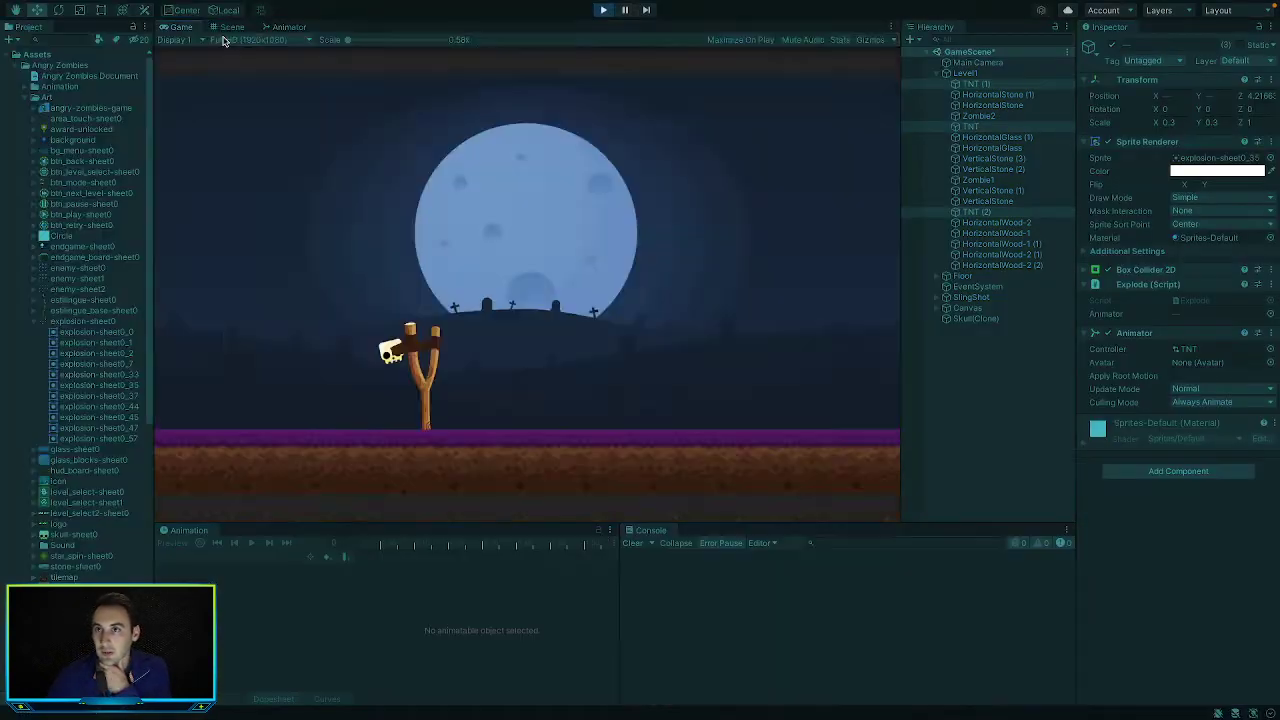
pyautogui.click(232, 27)
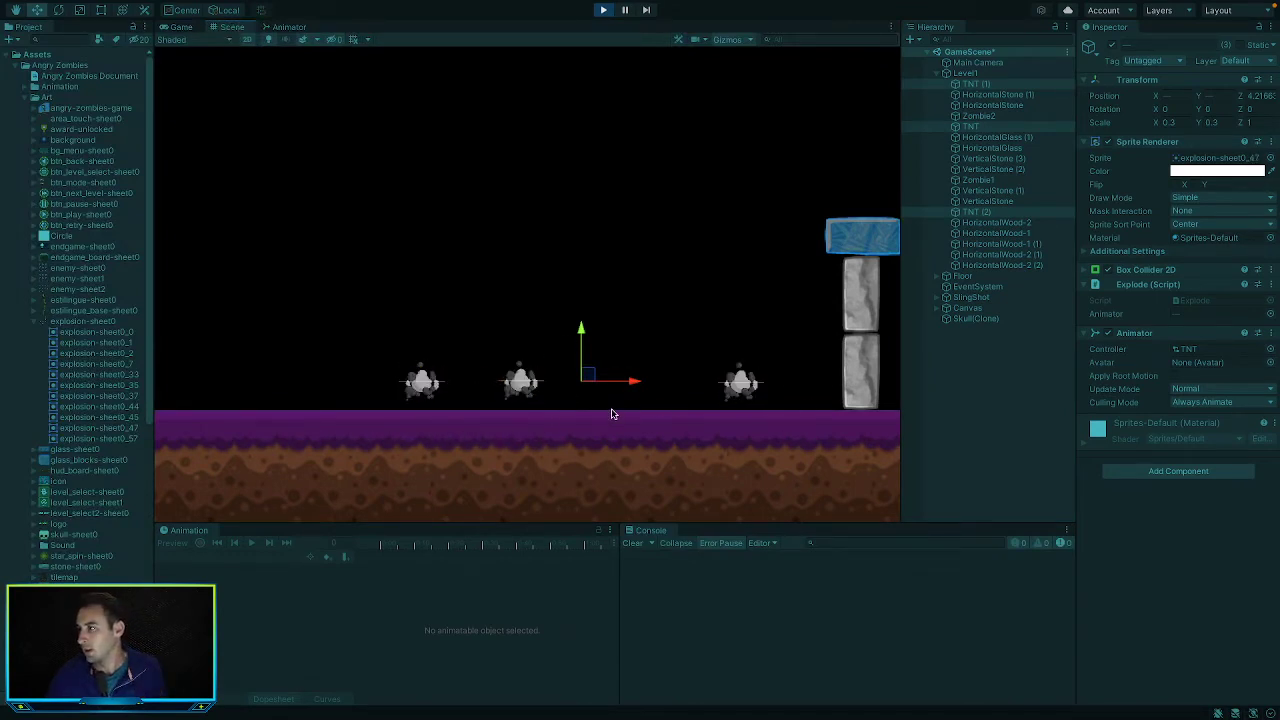
pyautogui.click(603, 9)
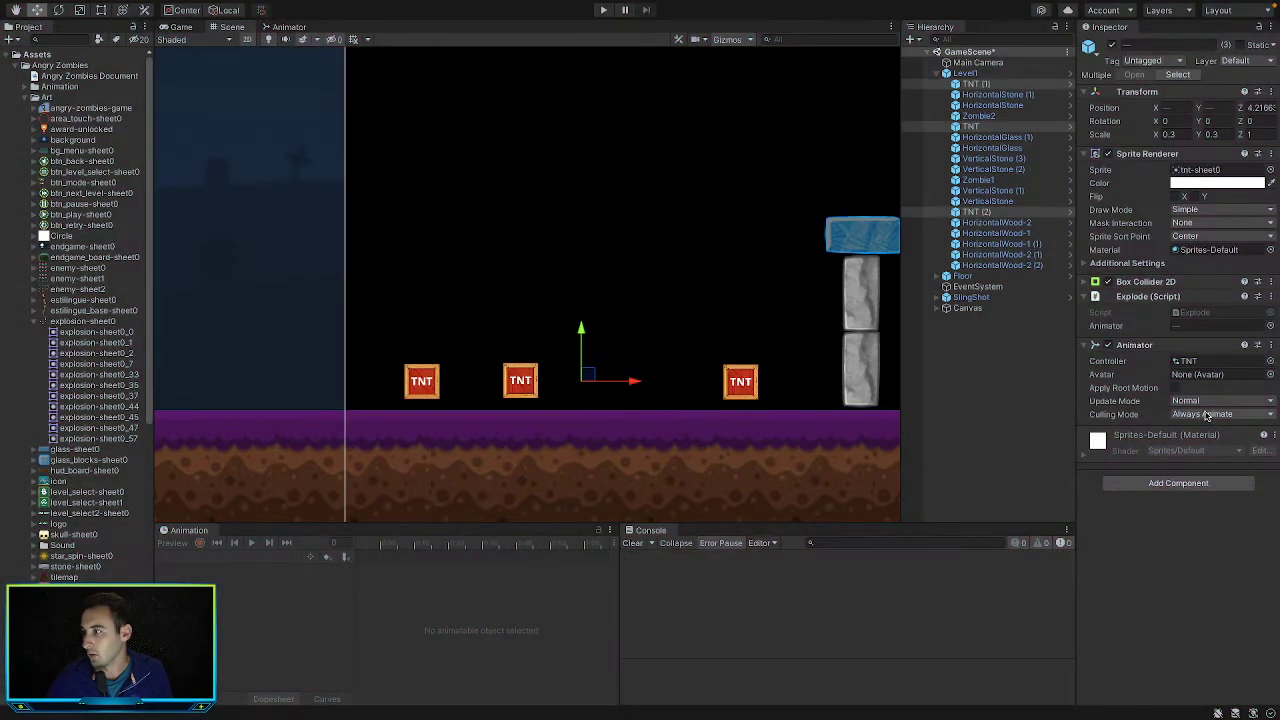
pyautogui.click(1150, 283)
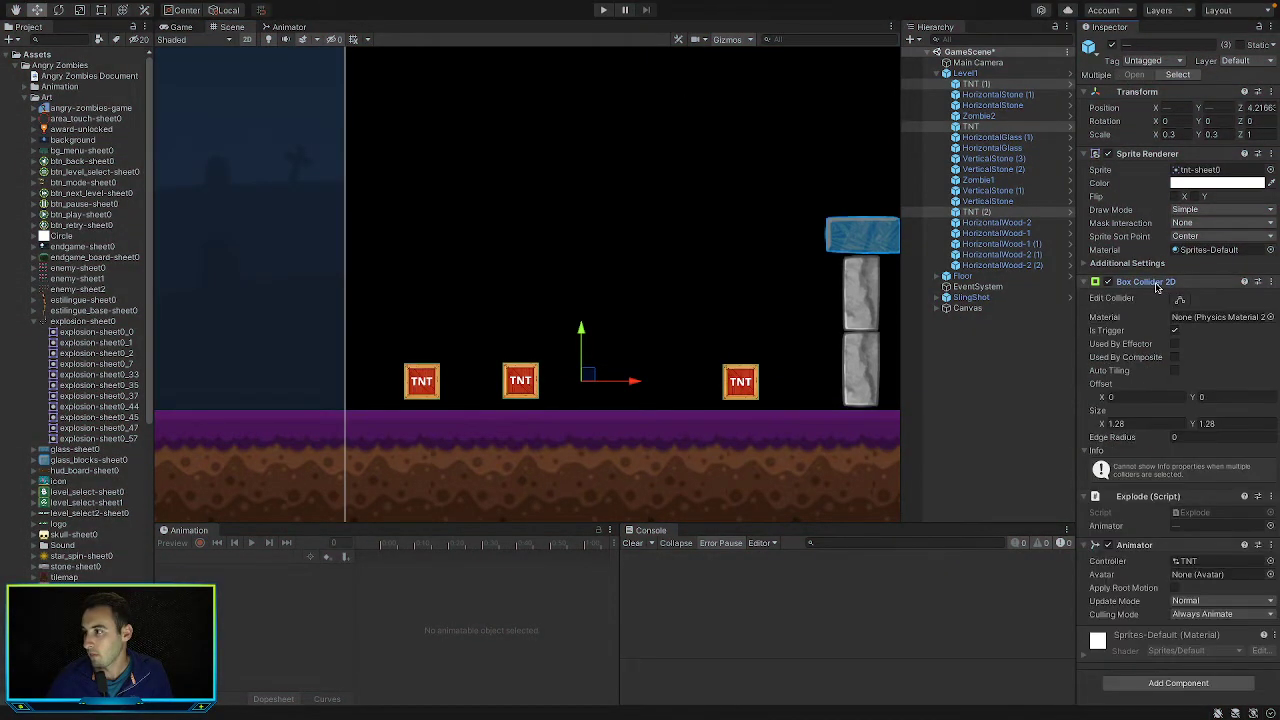
pyautogui.click(1148, 283)
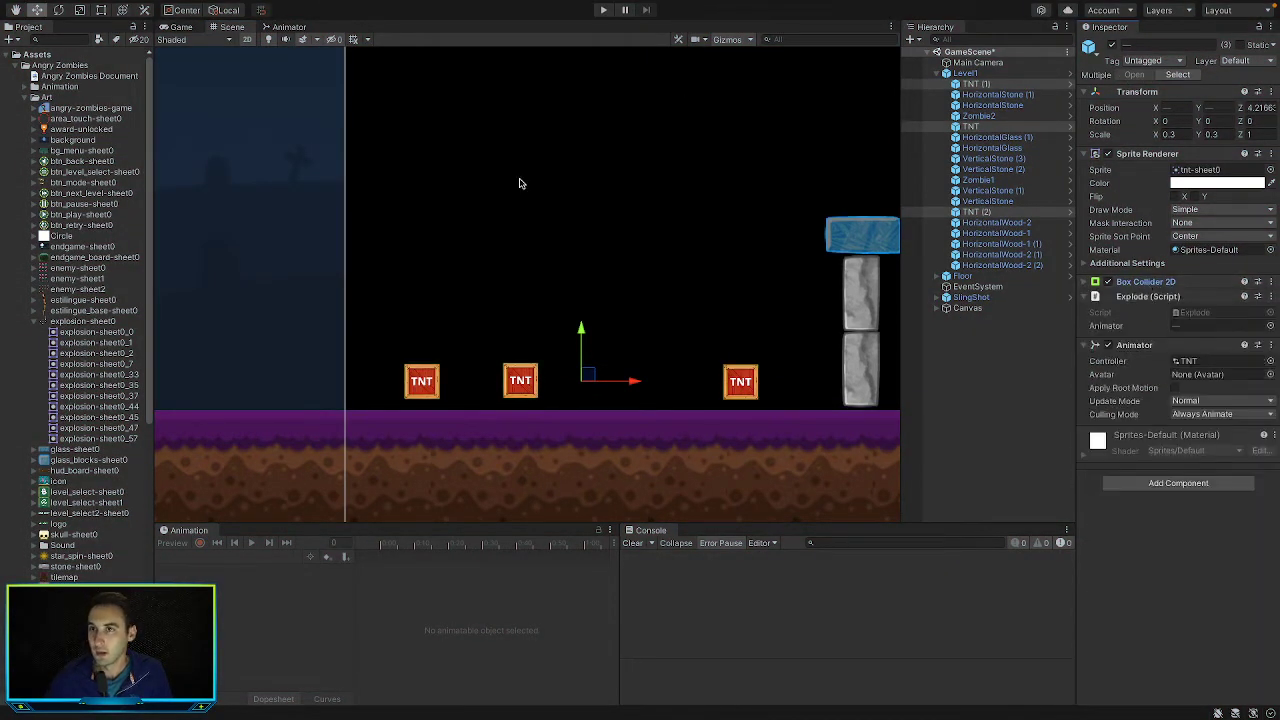
# Move the Explode state below Entry in the TNT Animator graph and create an empty state beside Entry
pyautogui.click(290, 27)
pyautogui.click(283, 70)
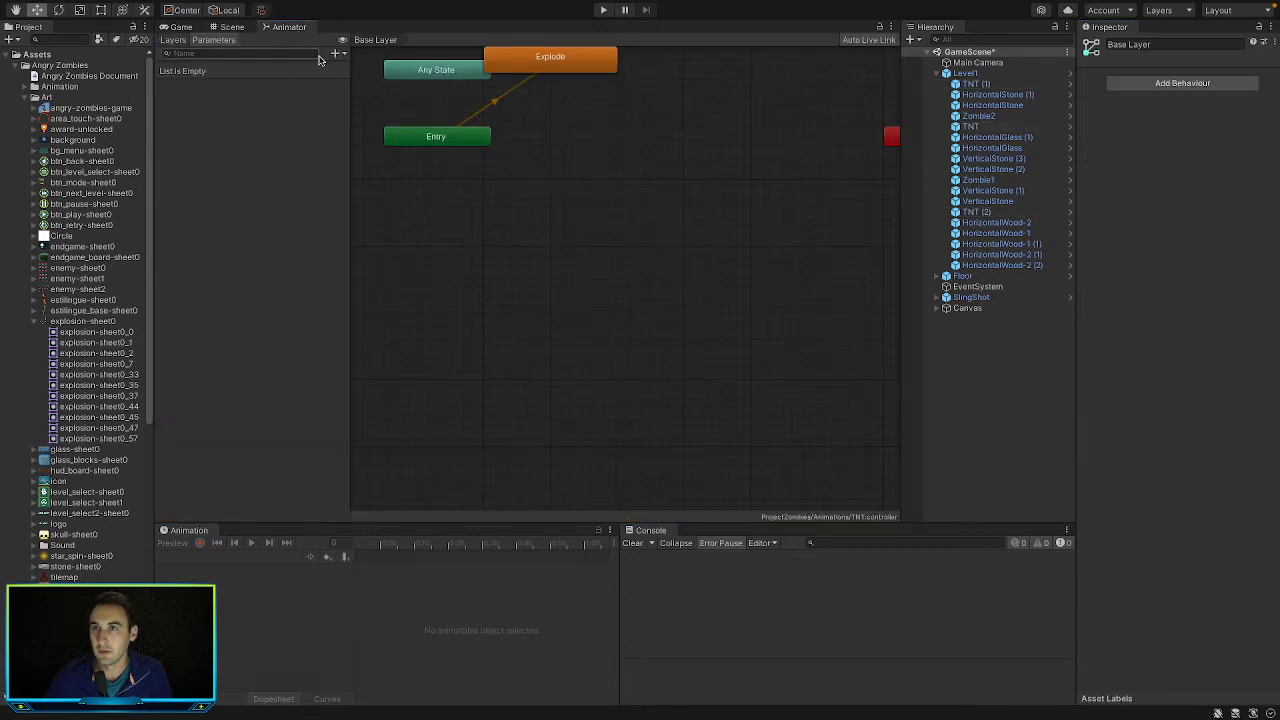
pyautogui.rightClick(605, 177)
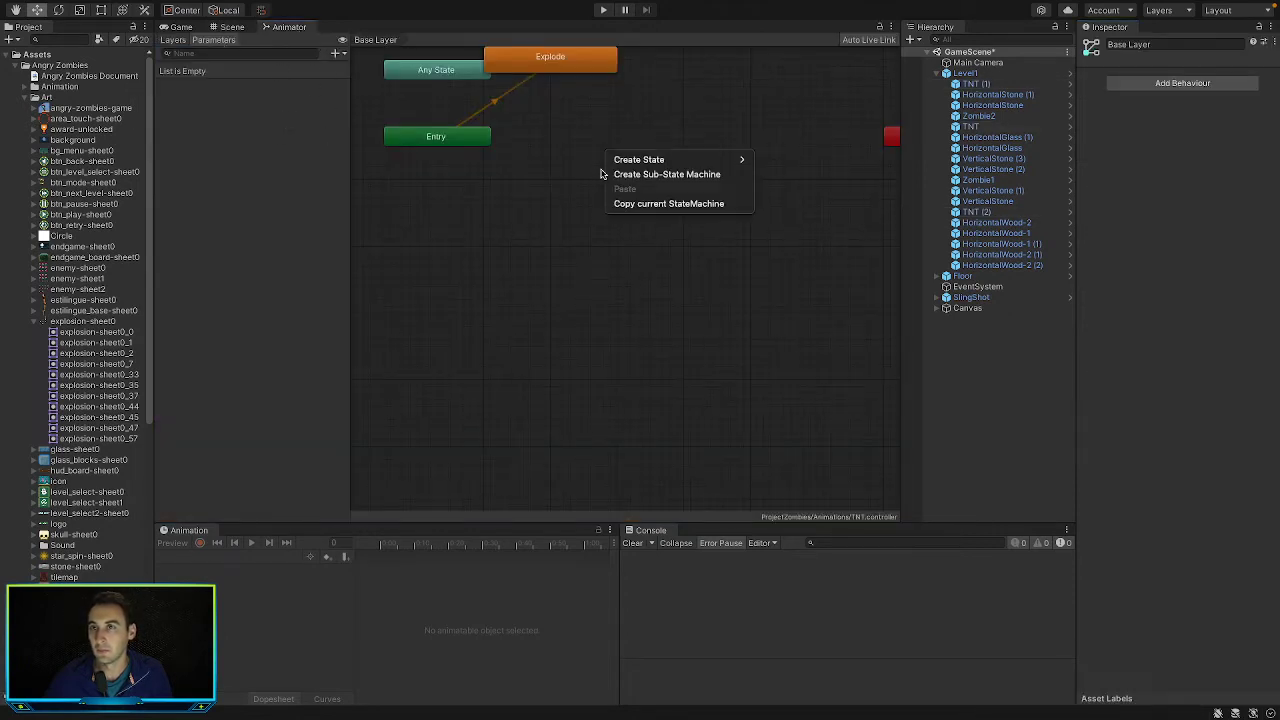
pyautogui.click(594, 218)
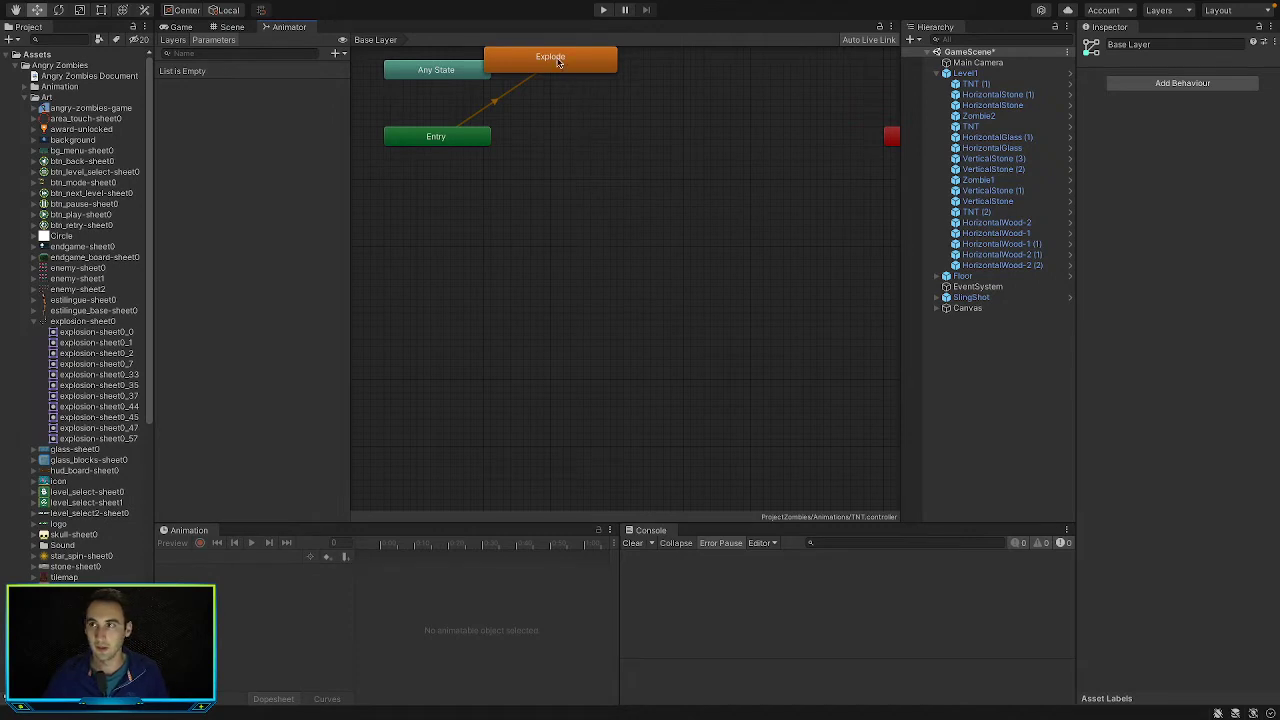
pyautogui.moveTo(558, 62); pyautogui.dragTo(618, 280)
pyautogui.click(560, 150)
pyautogui.rightClick(574, 143)
pyautogui.moveTo(630, 150)
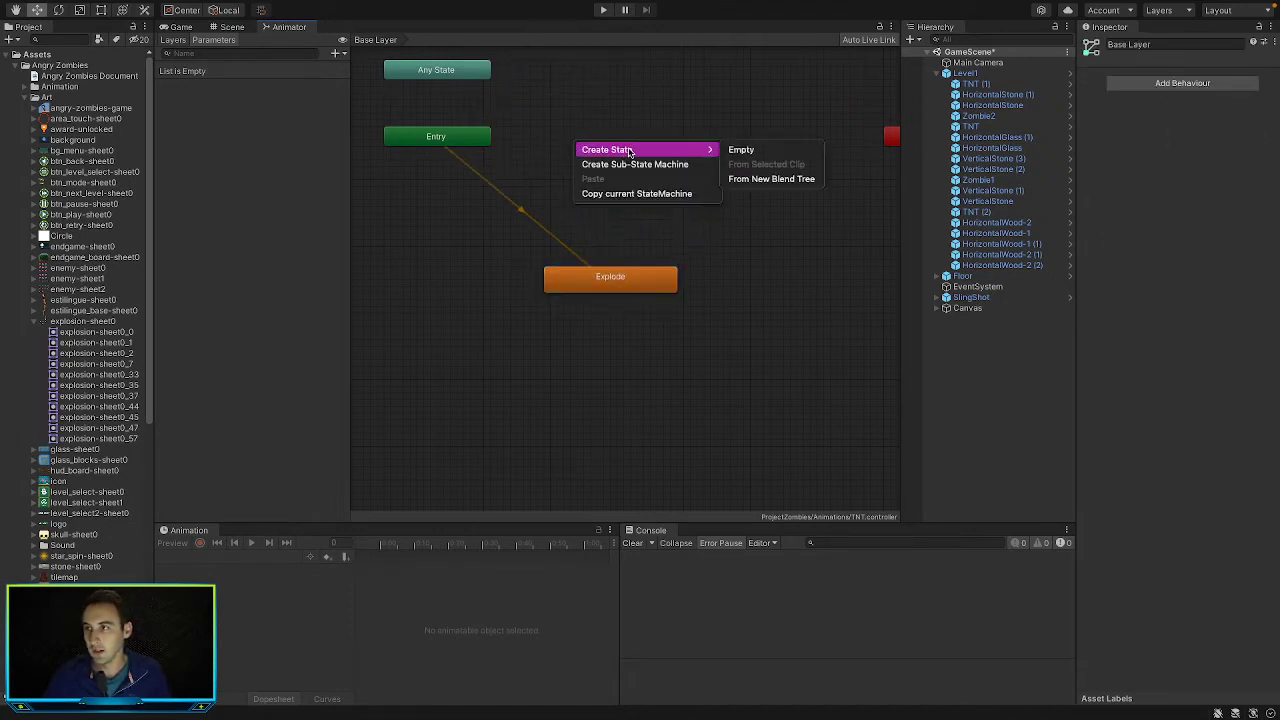
pyautogui.click(745, 150)
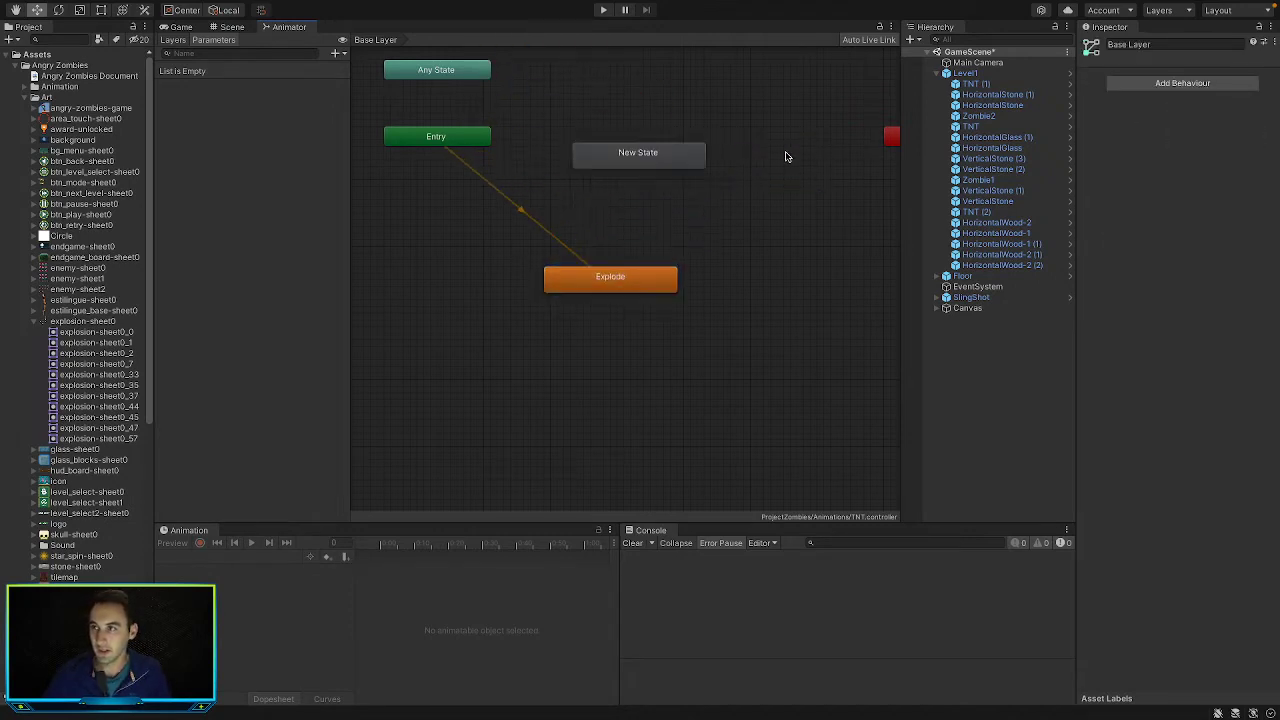
# Rename the new empty state Default and set it as the layer's default state
pyautogui.click(657, 165)
pyautogui.click(1152, 46)
pyautogui.write('D')
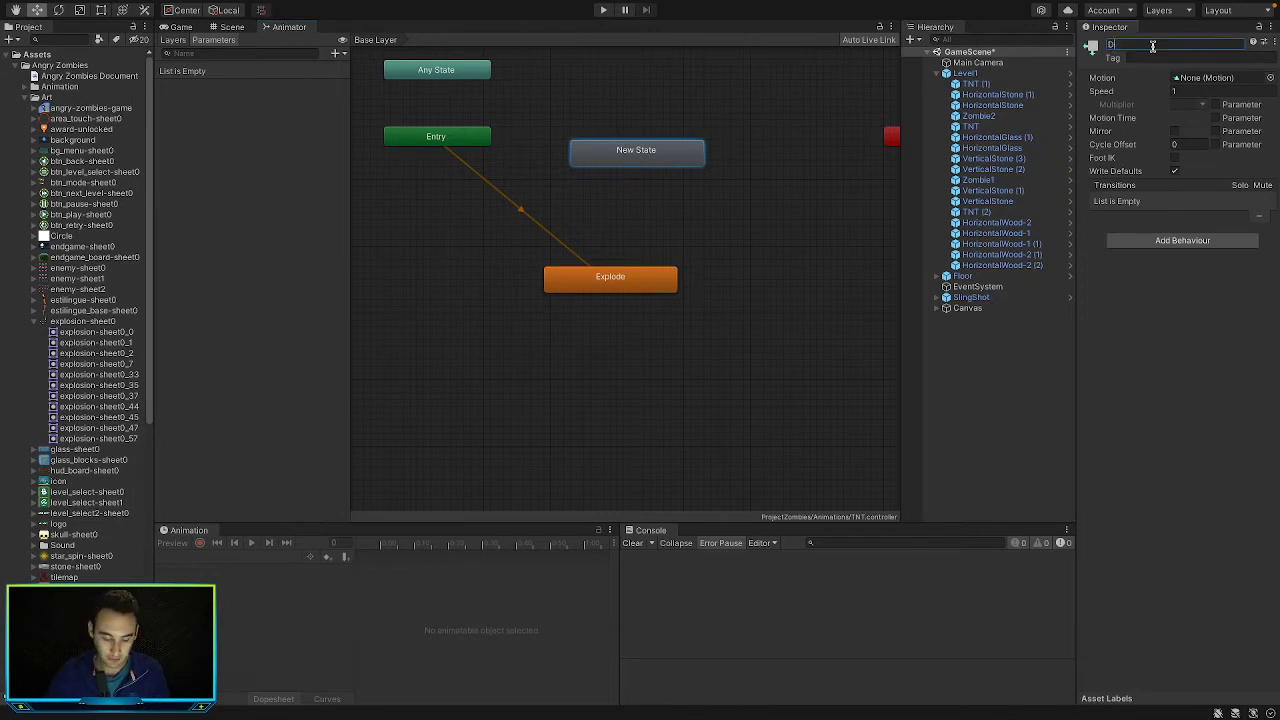
pyautogui.write('efault')
pyautogui.press('Return')
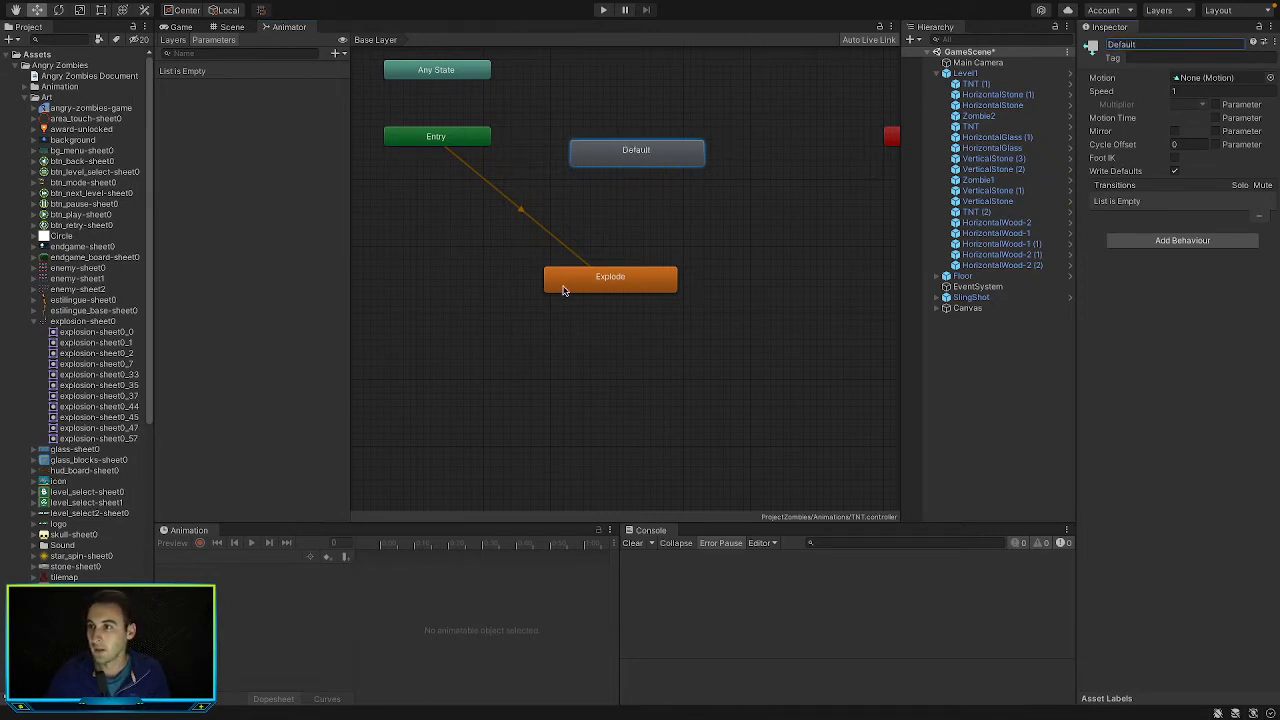
pyautogui.rightClick(628, 158)
pyautogui.click(689, 176)
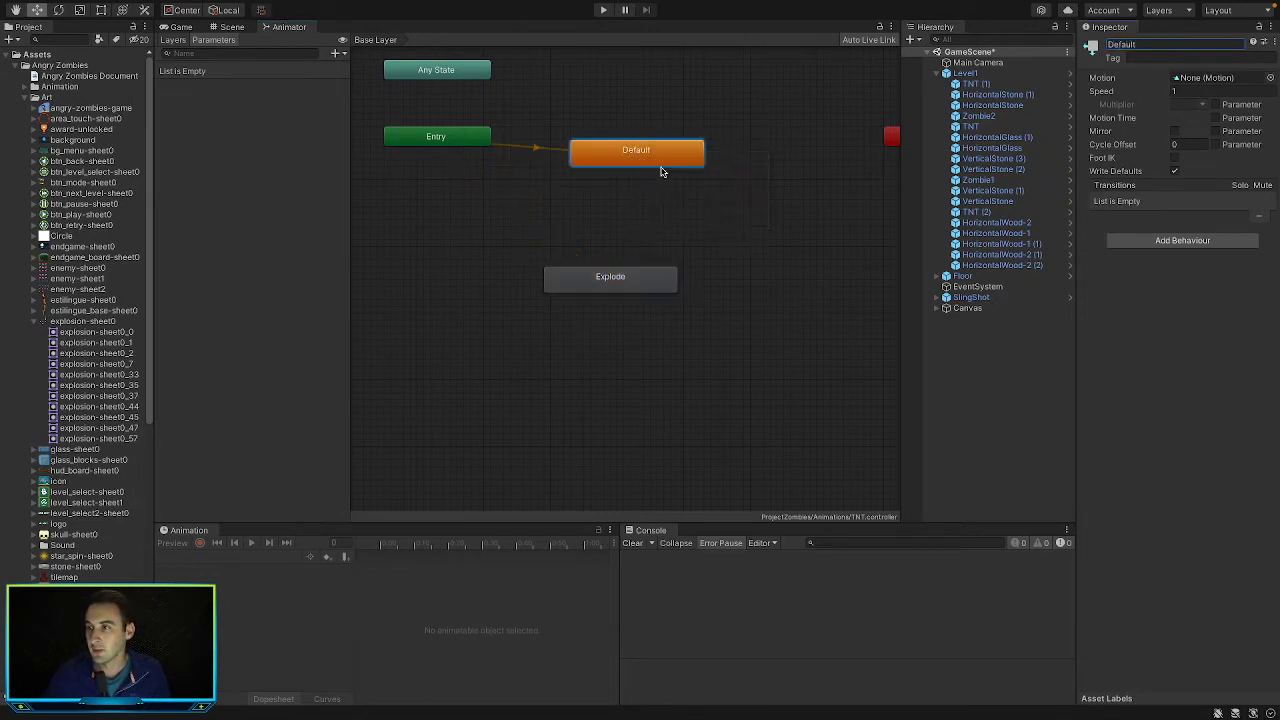
# Make a transition from the Default state to Explode and select it
pyautogui.rightClick(640, 155)
pyautogui.click(662, 161)
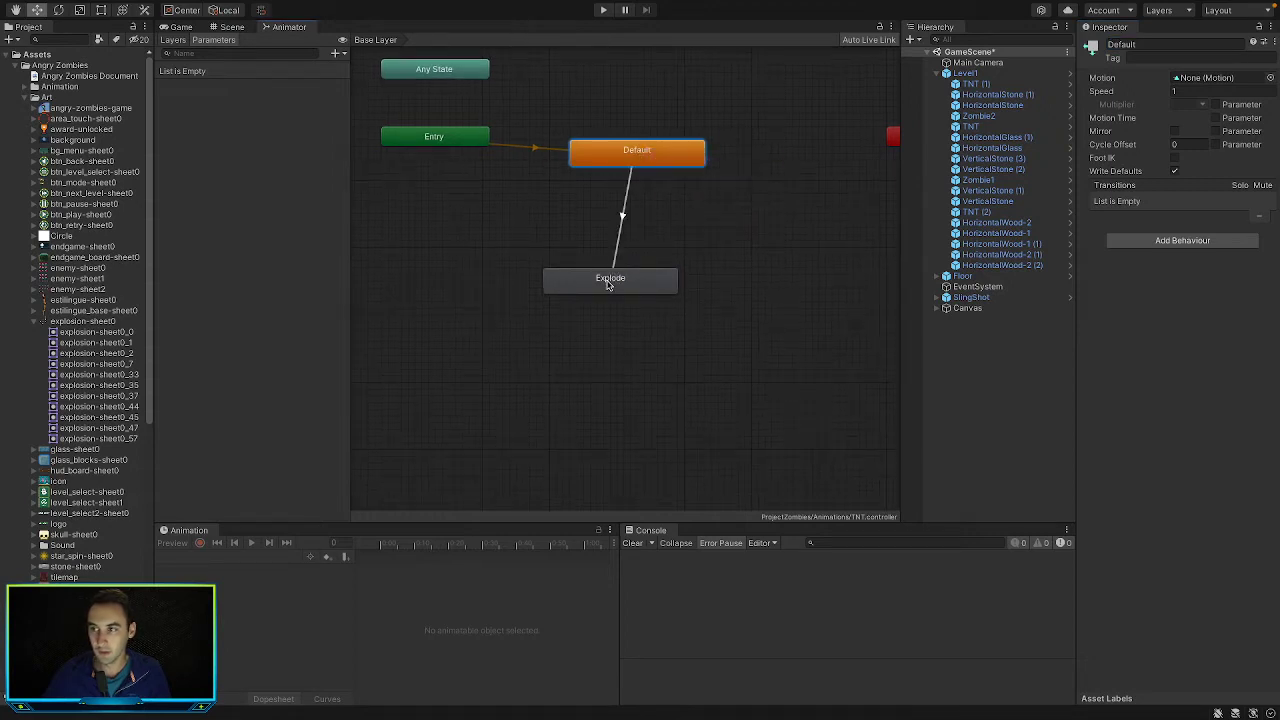
pyautogui.click(607, 283)
pyautogui.click(623, 214)
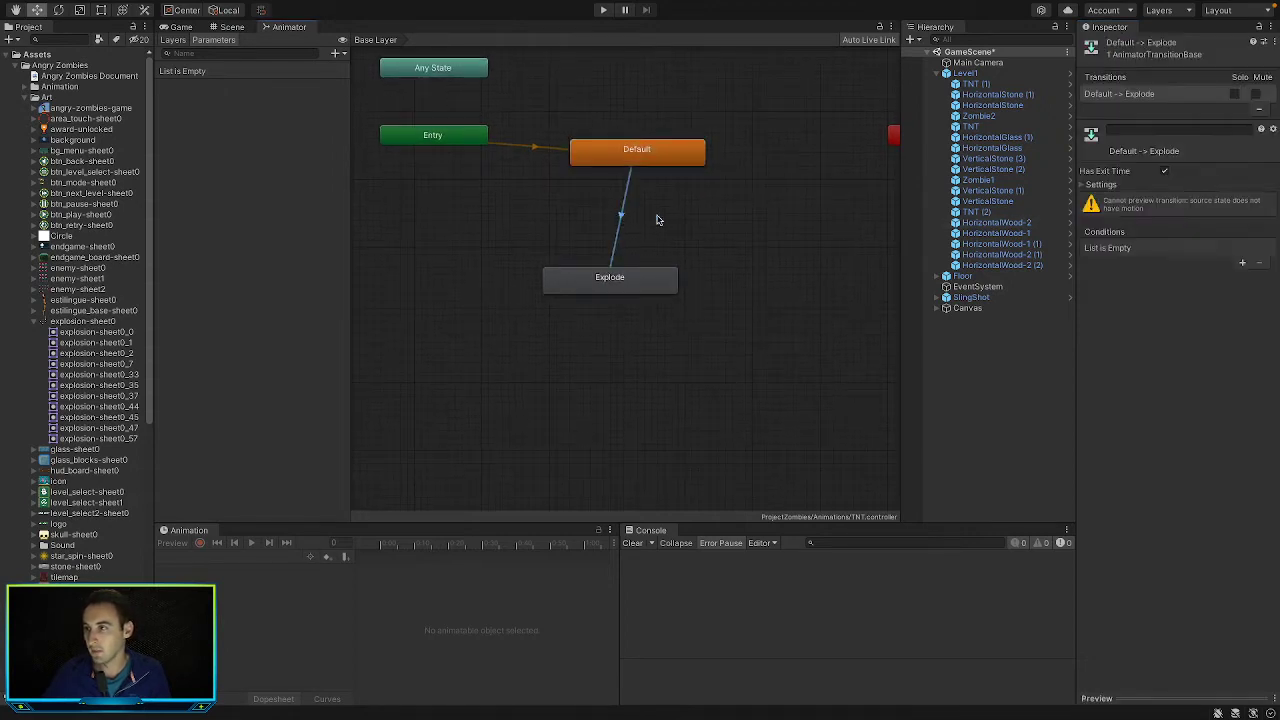
# Add a Bool parameter named Hit to the TNT Animator controller
pyautogui.click(336, 53)
pyautogui.click(348, 94)
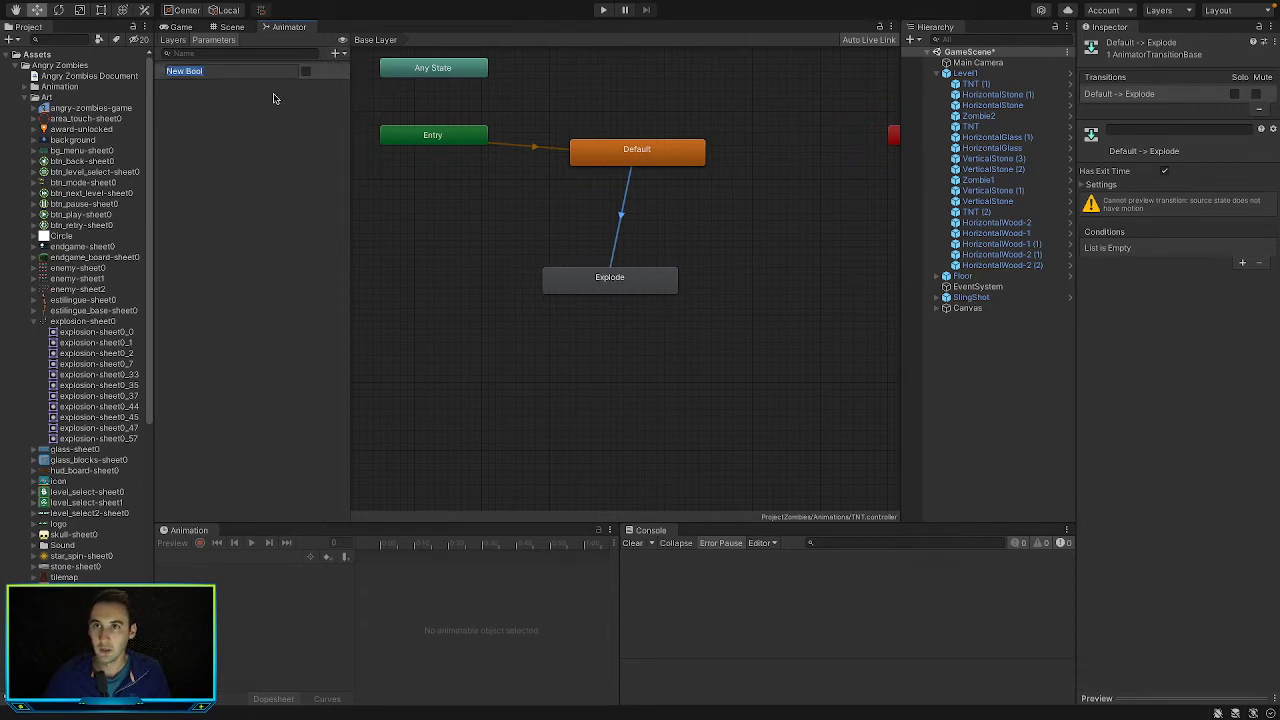
pyautogui.write('Hit')
pyautogui.press('Return')
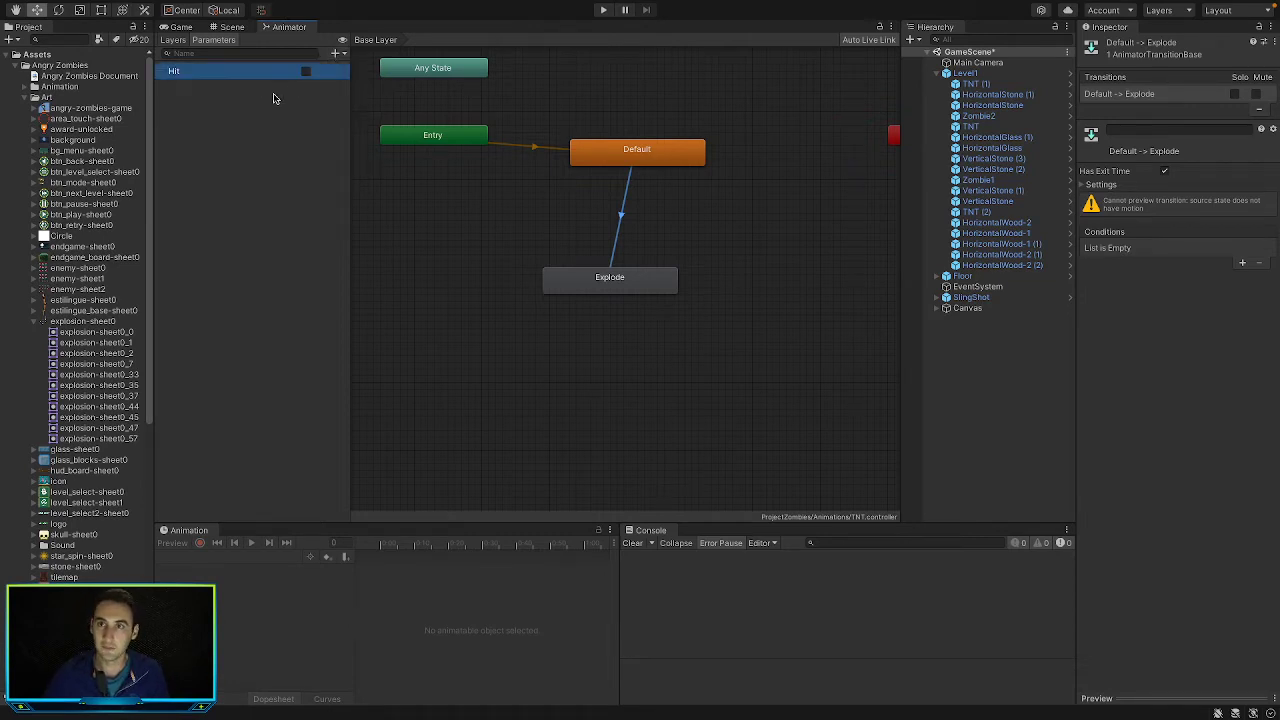
# Give the Default -> Explode transition the condition Hit true, no exit time and a transition duration of 0, and save
pyautogui.click(1245, 263)
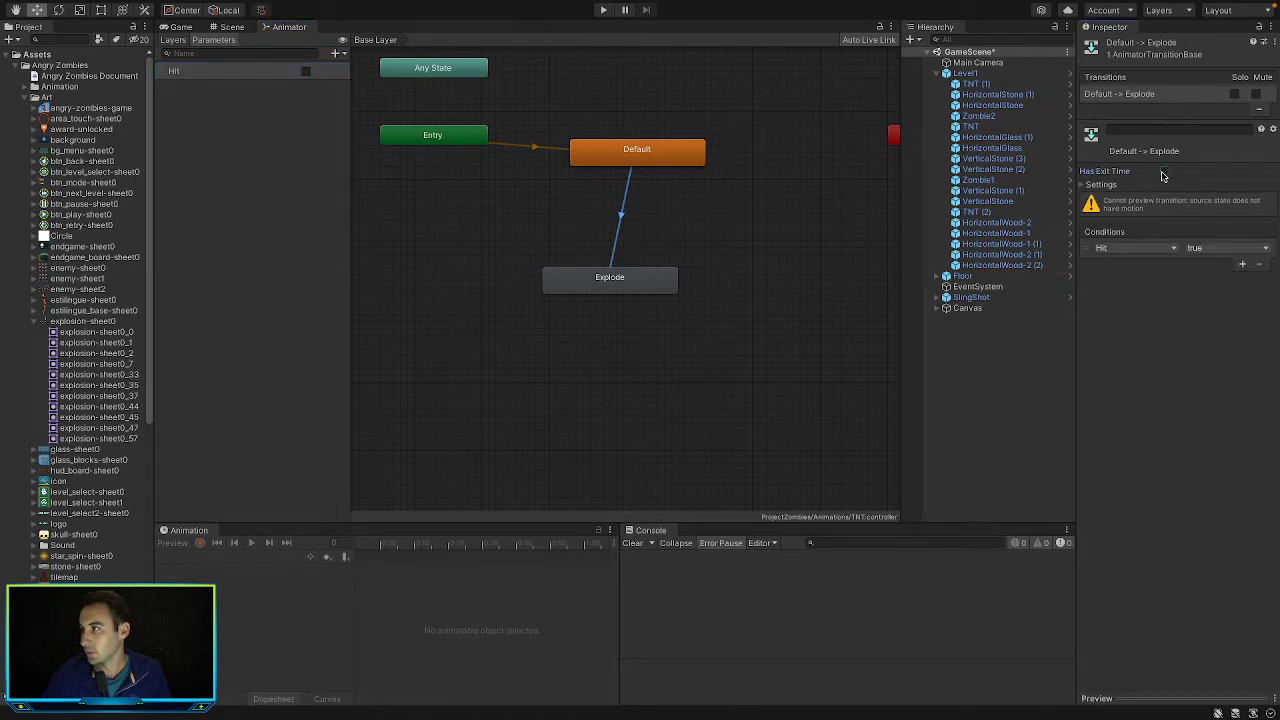
pyautogui.click(1084, 186)
pyautogui.click(1128, 228)
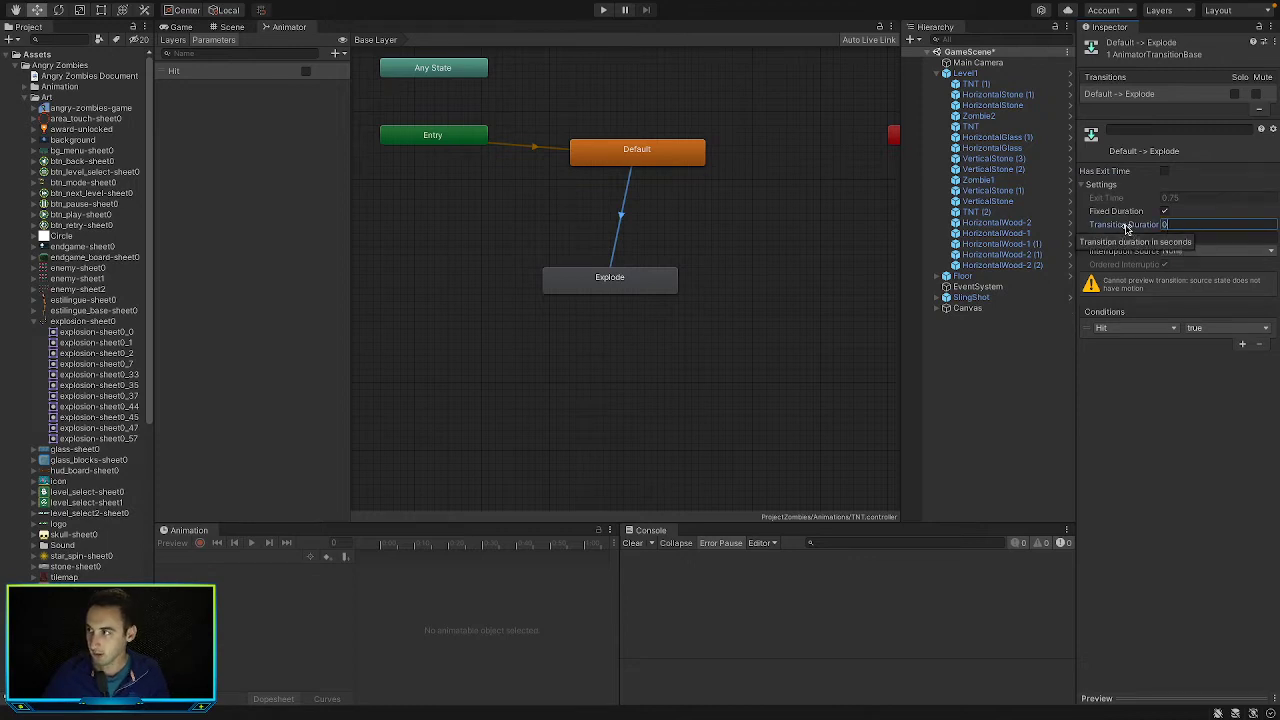
pyautogui.click(765, 243)
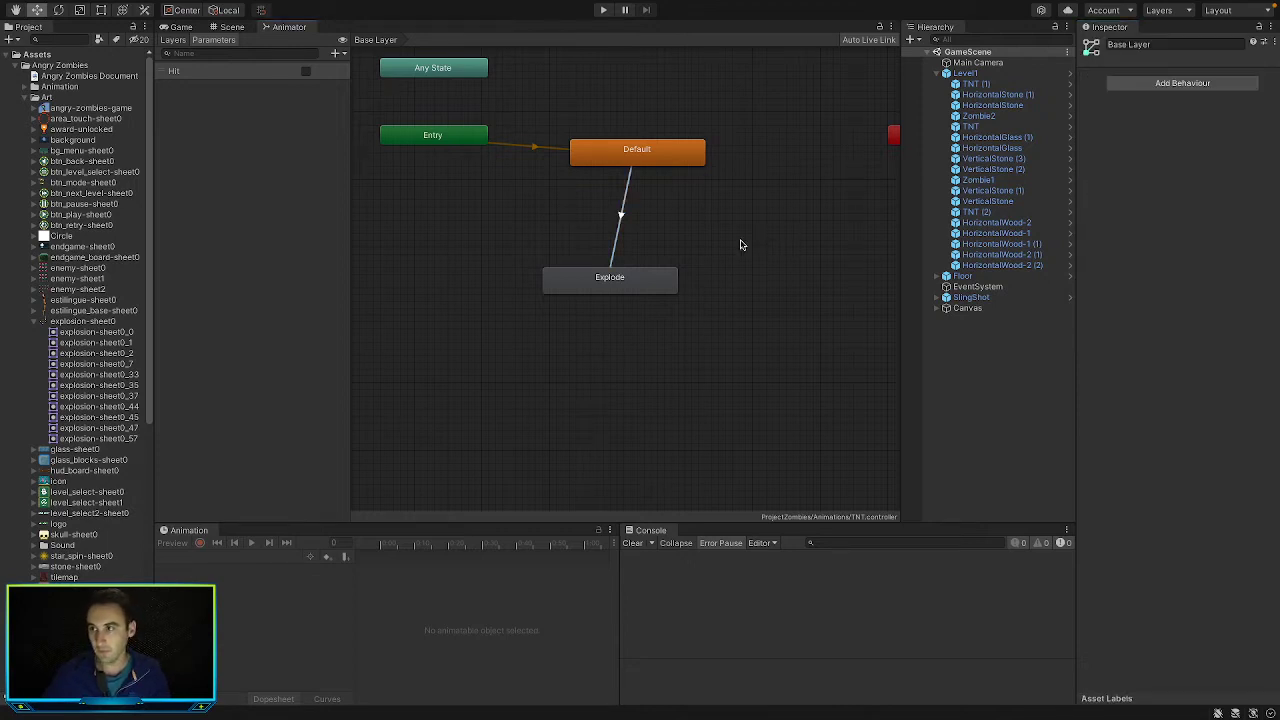
# Make a return transition from the Explode state to Default
pyautogui.click(663, 277)
pyautogui.rightClick(663, 277)
pyautogui.click(699, 281)
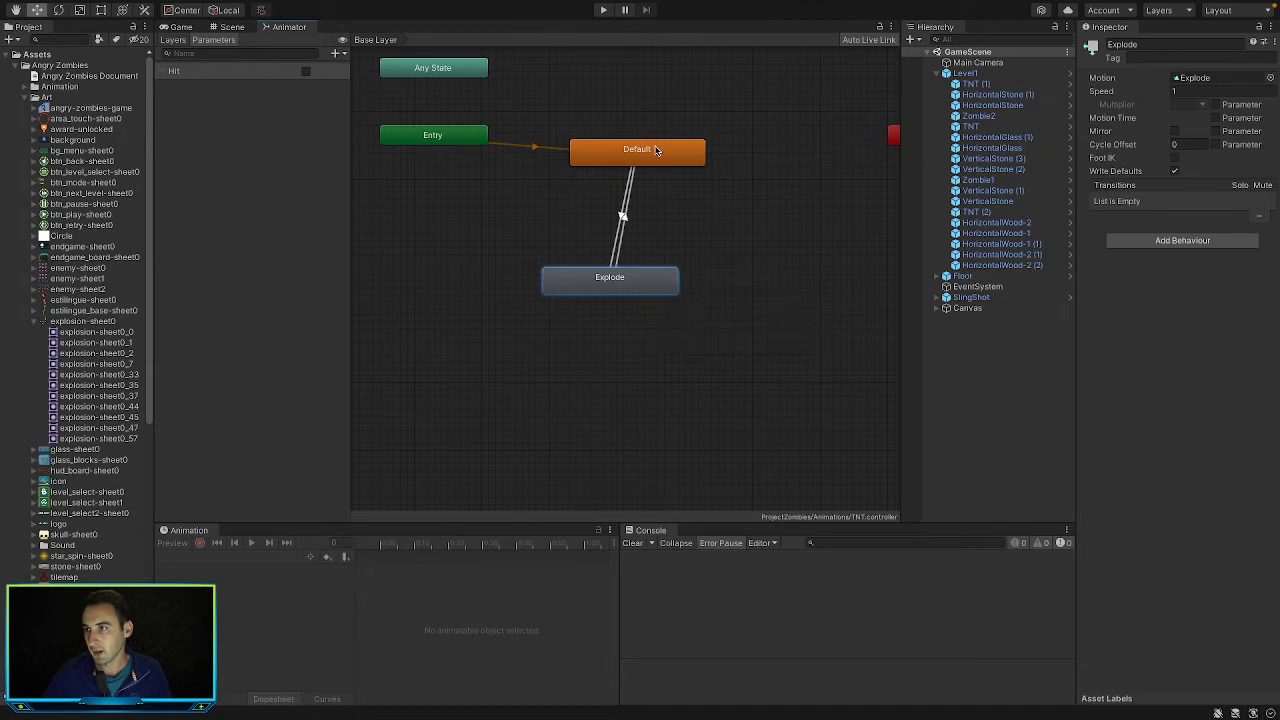
pyautogui.click(657, 151)
# Configure the Explode -> Default transition with no exit time, a transition duration of 0 and the condition Hit false
pyautogui.click(627, 222)
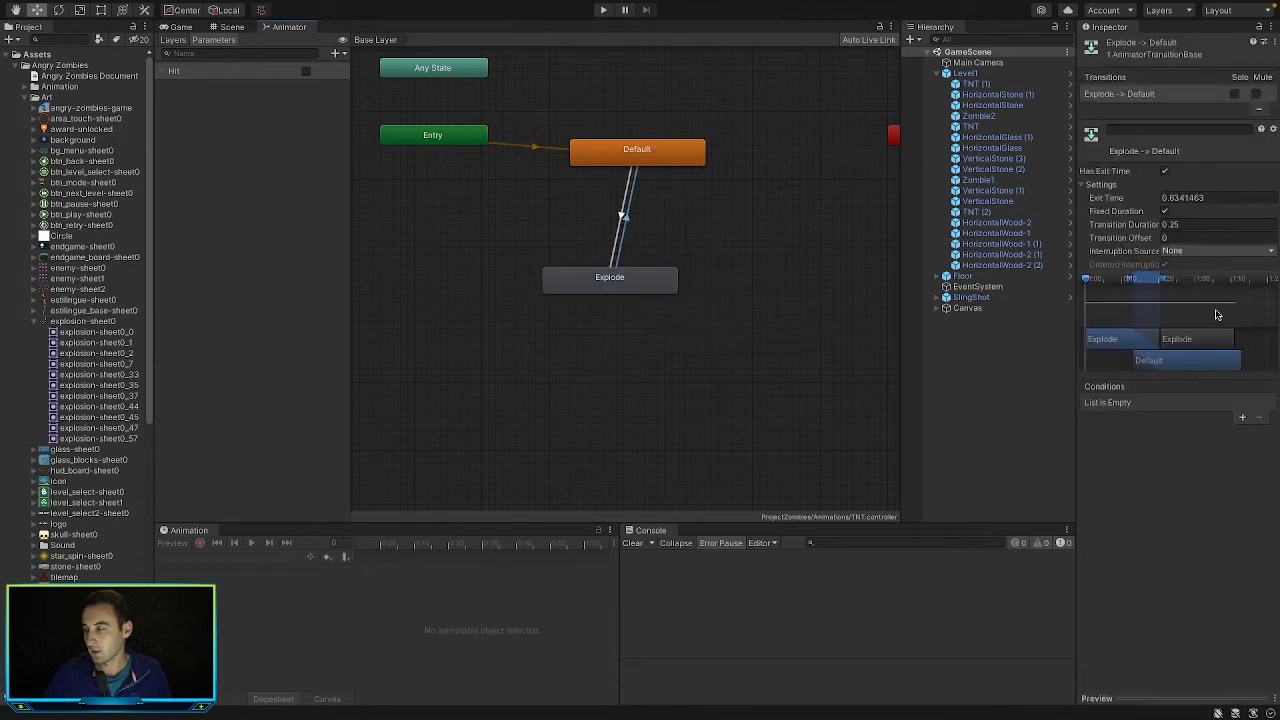
pyautogui.click(1165, 171)
pyautogui.click(1136, 226)
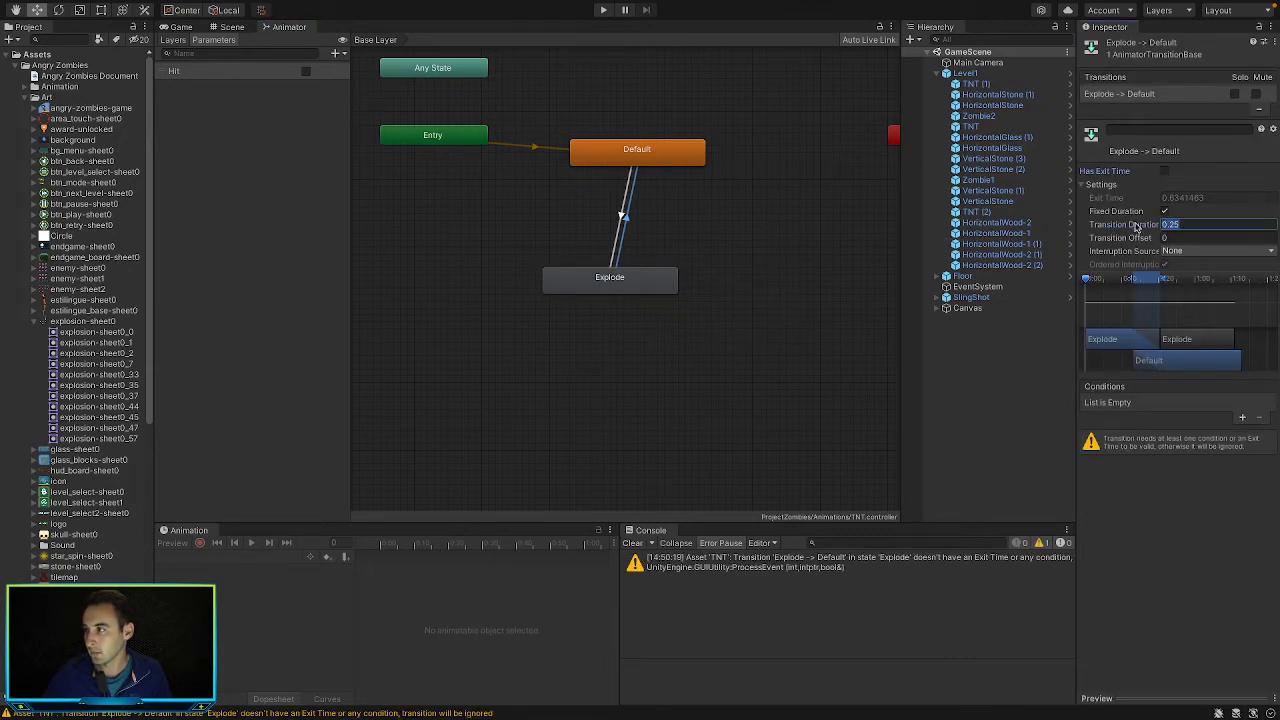
pyautogui.write('0')
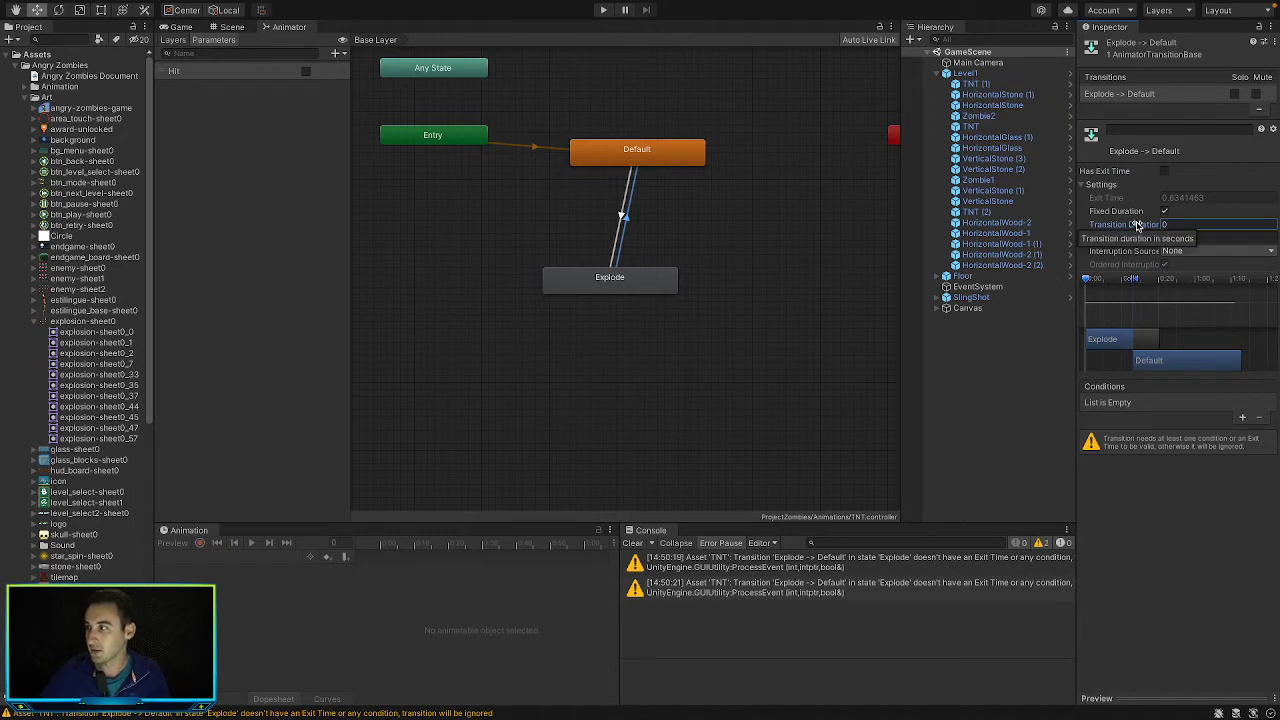
pyautogui.click(1242, 417)
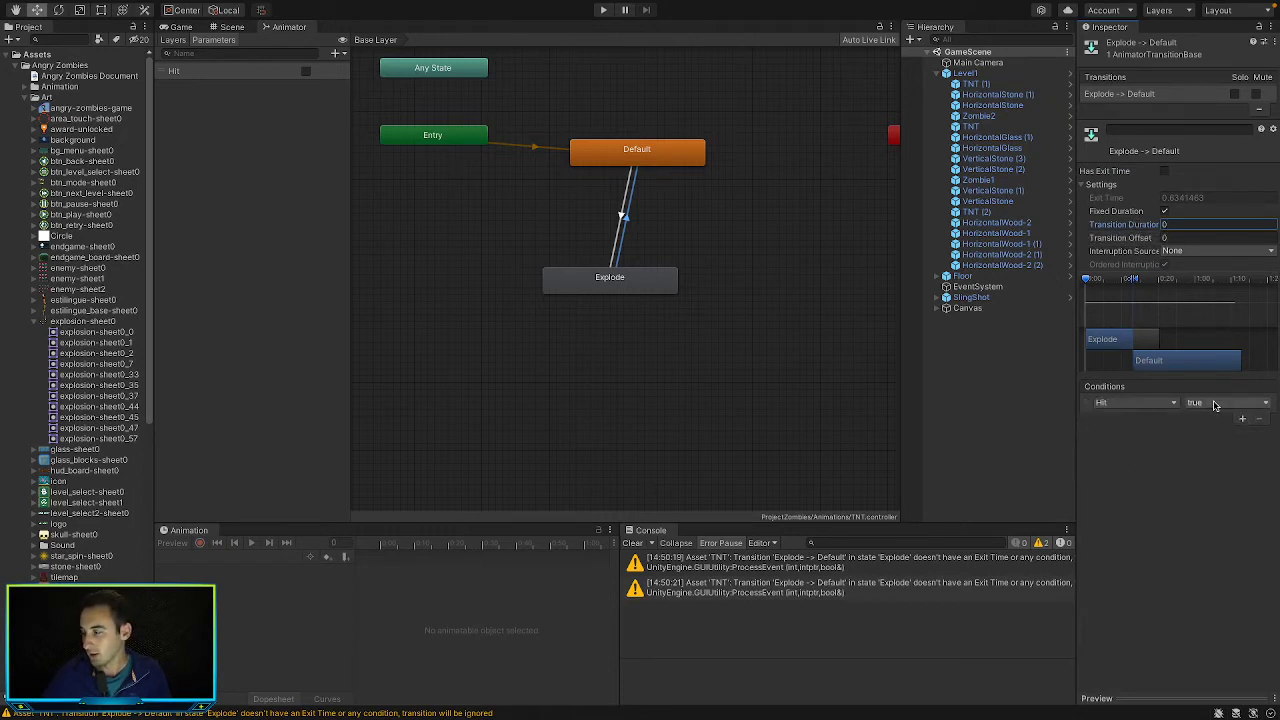
pyautogui.click(1214, 404)
pyautogui.click(1216, 418)
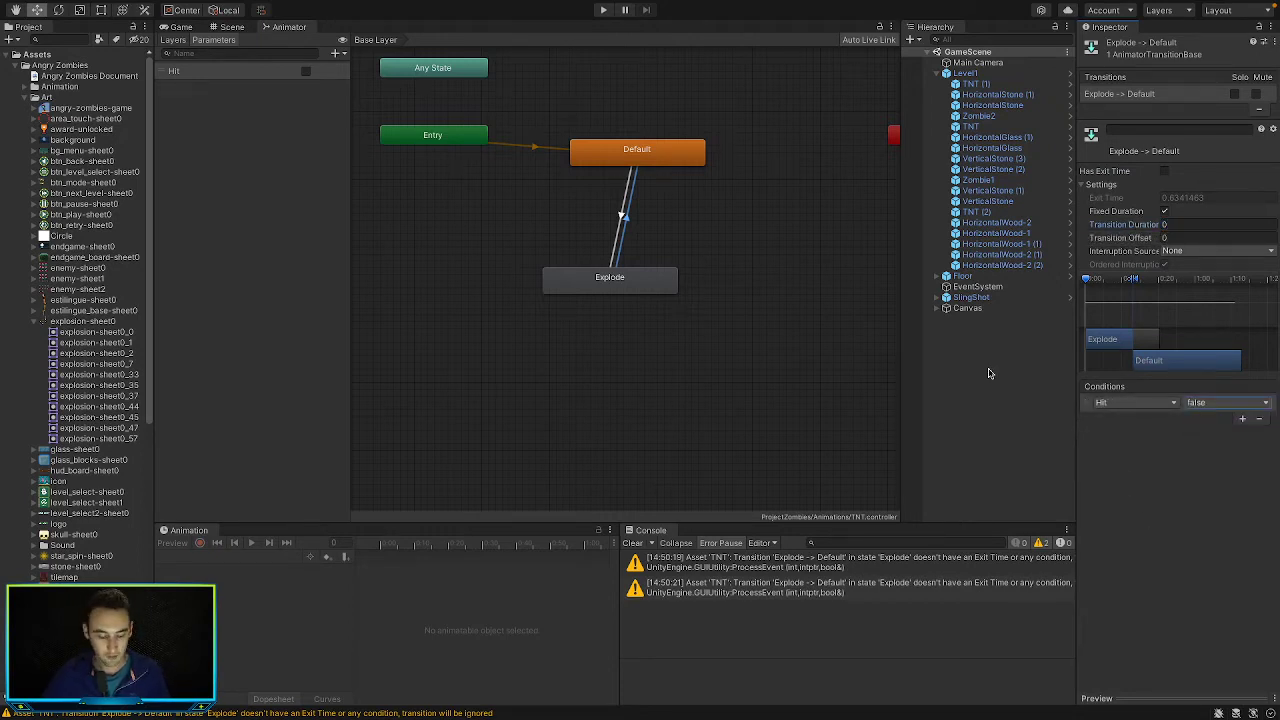
pyautogui.click(528, 217)
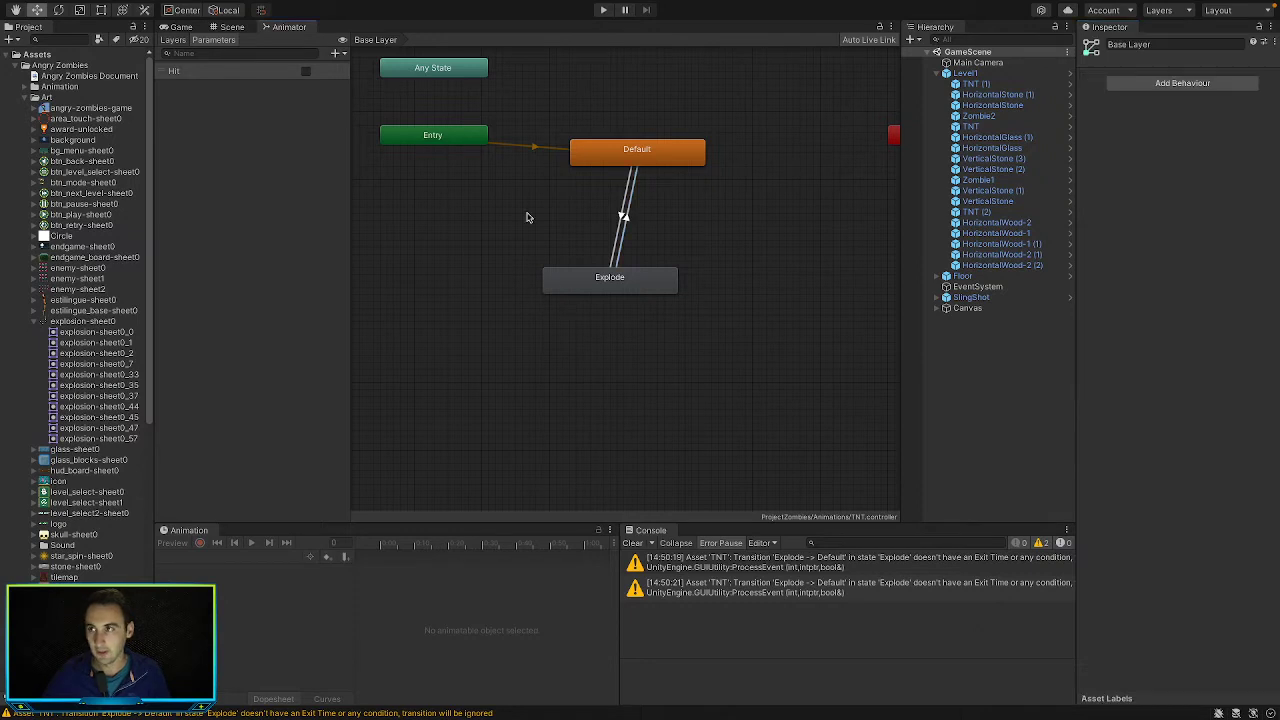
# Play-test launching the skull at the TNT crates, and switch to Explode.cs in the code editor
pyautogui.click(181, 27)
pyautogui.click(604, 11)
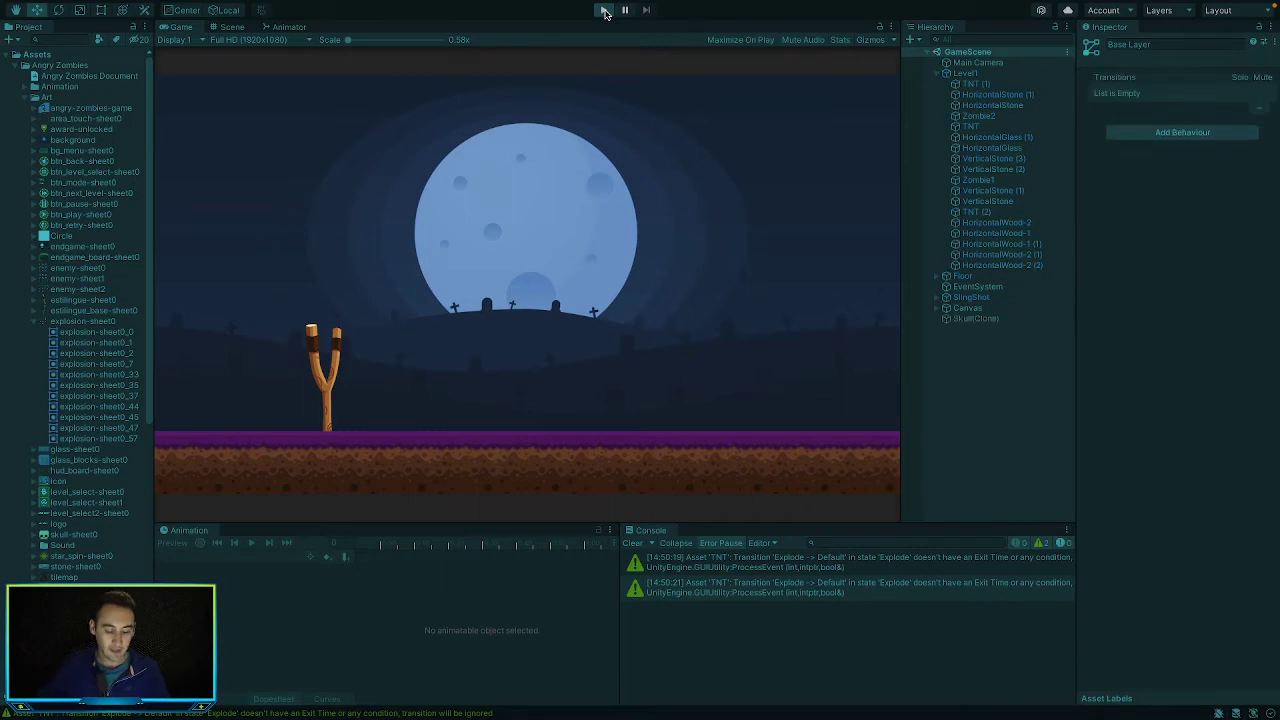
pyautogui.click(224, 27)
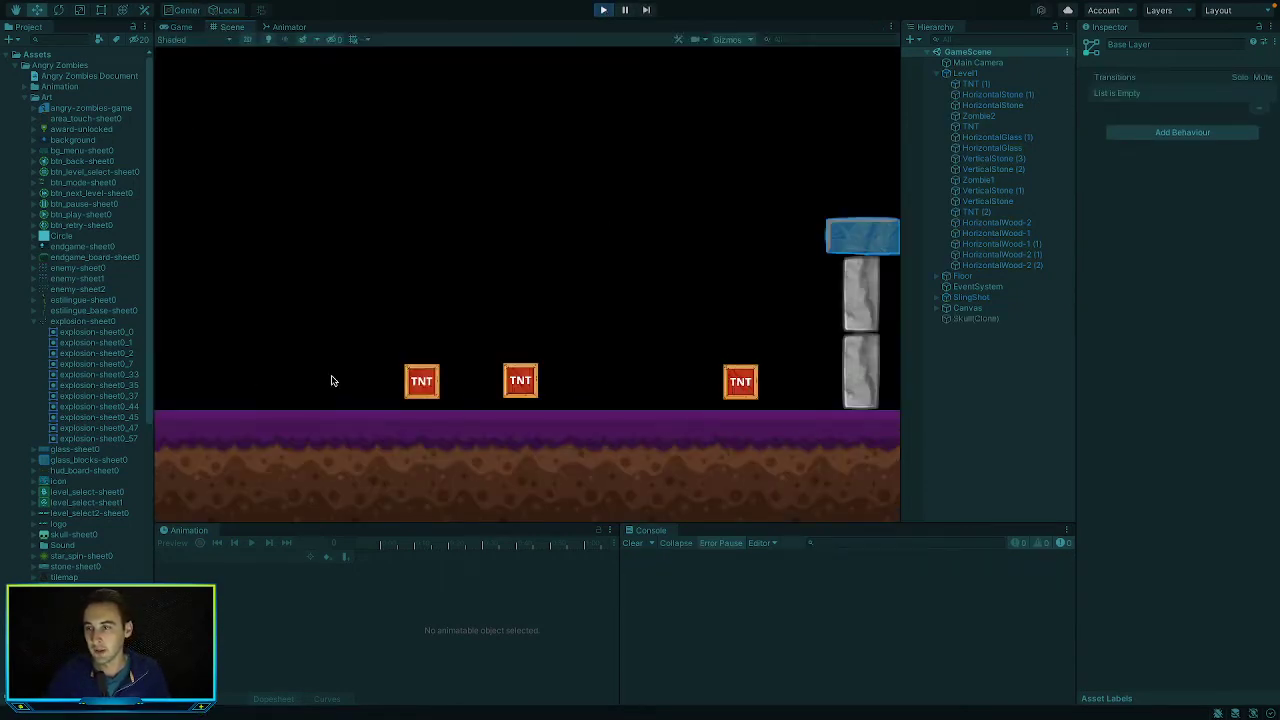
pyautogui.click(178, 27)
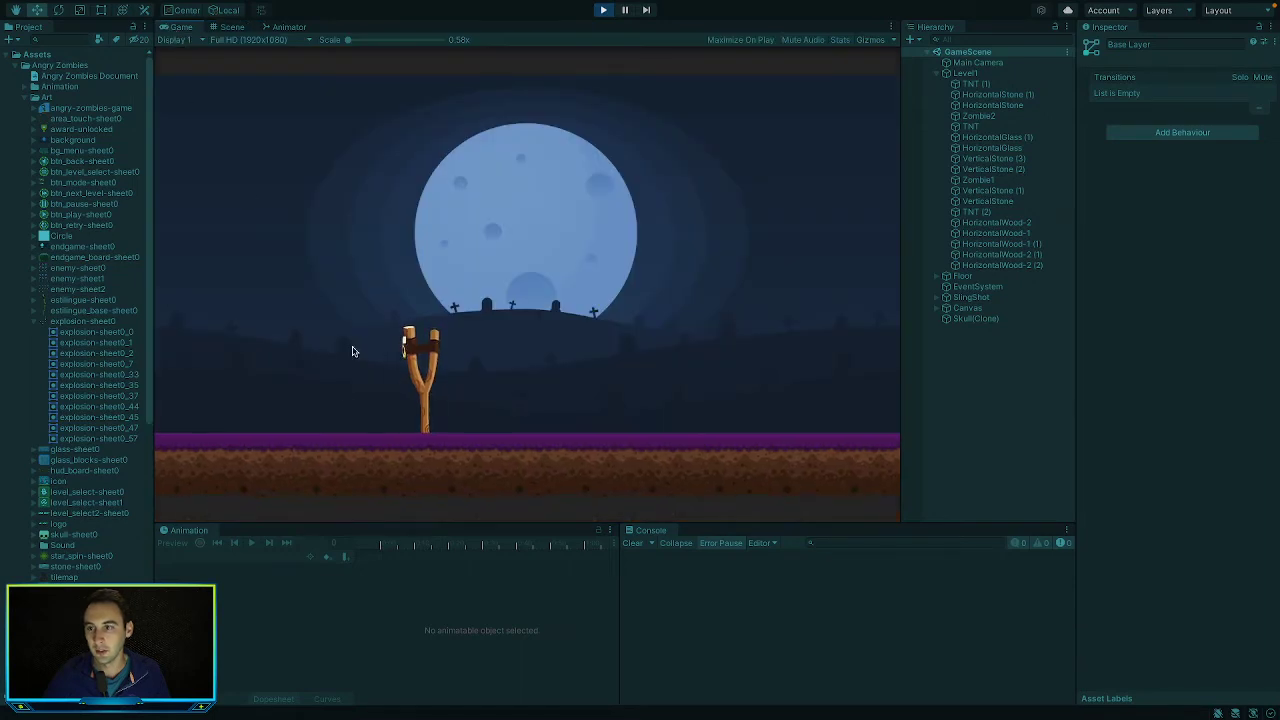
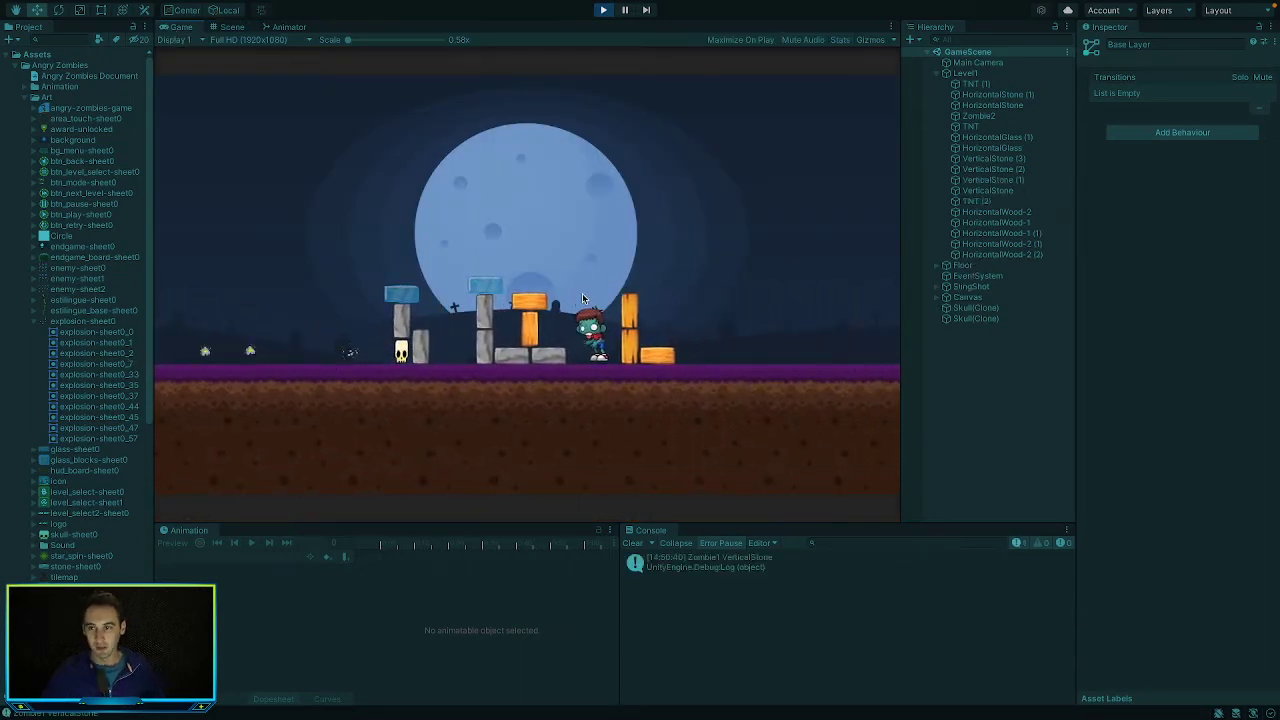
pyautogui.click(603, 10)
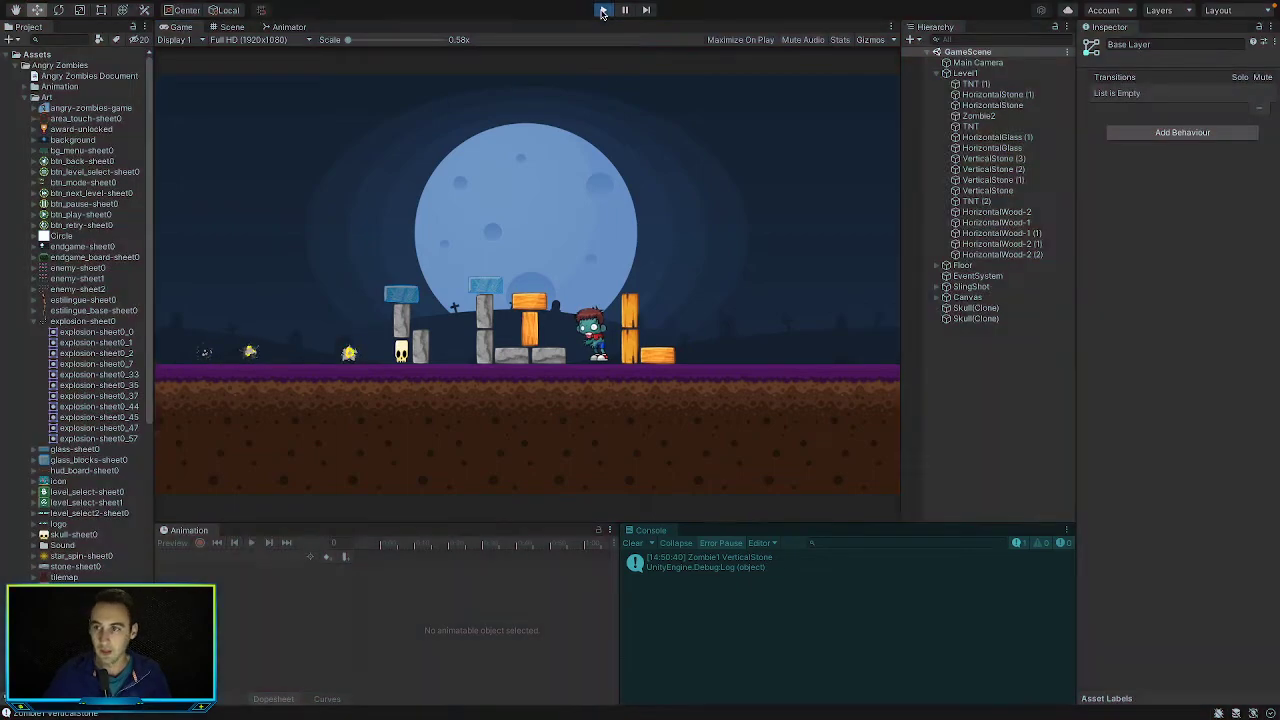
pyautogui.press('super+Tab')
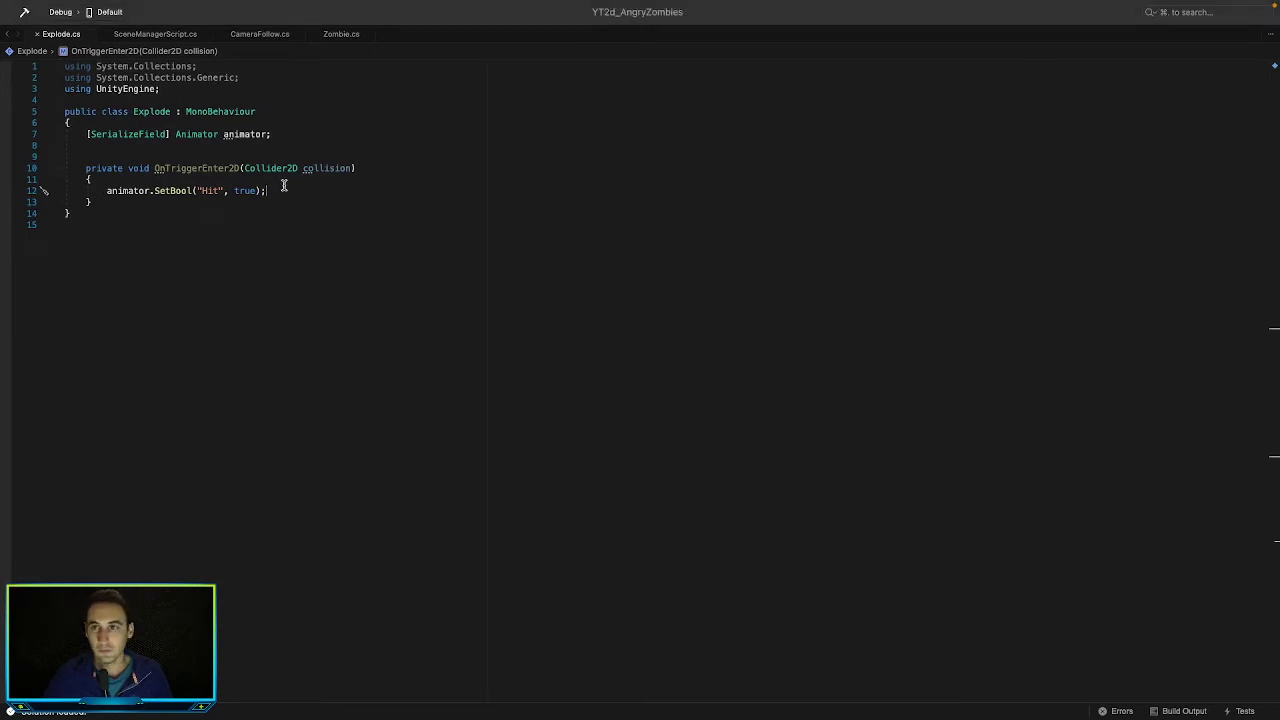
# Add an empty private void method DestroyAnimation() below OnTriggerEnter2D in the Explode class
pyautogui.click(168, 211)
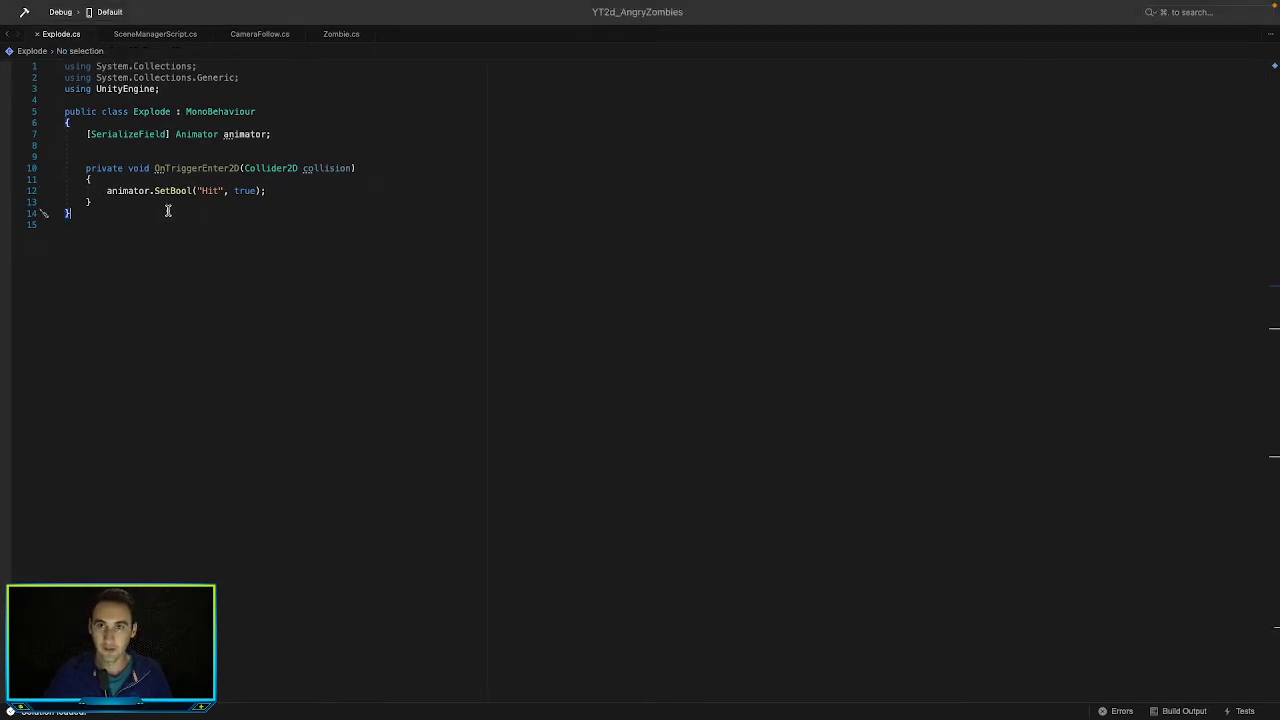
pyautogui.press('Return')
pyautogui.press('Return')
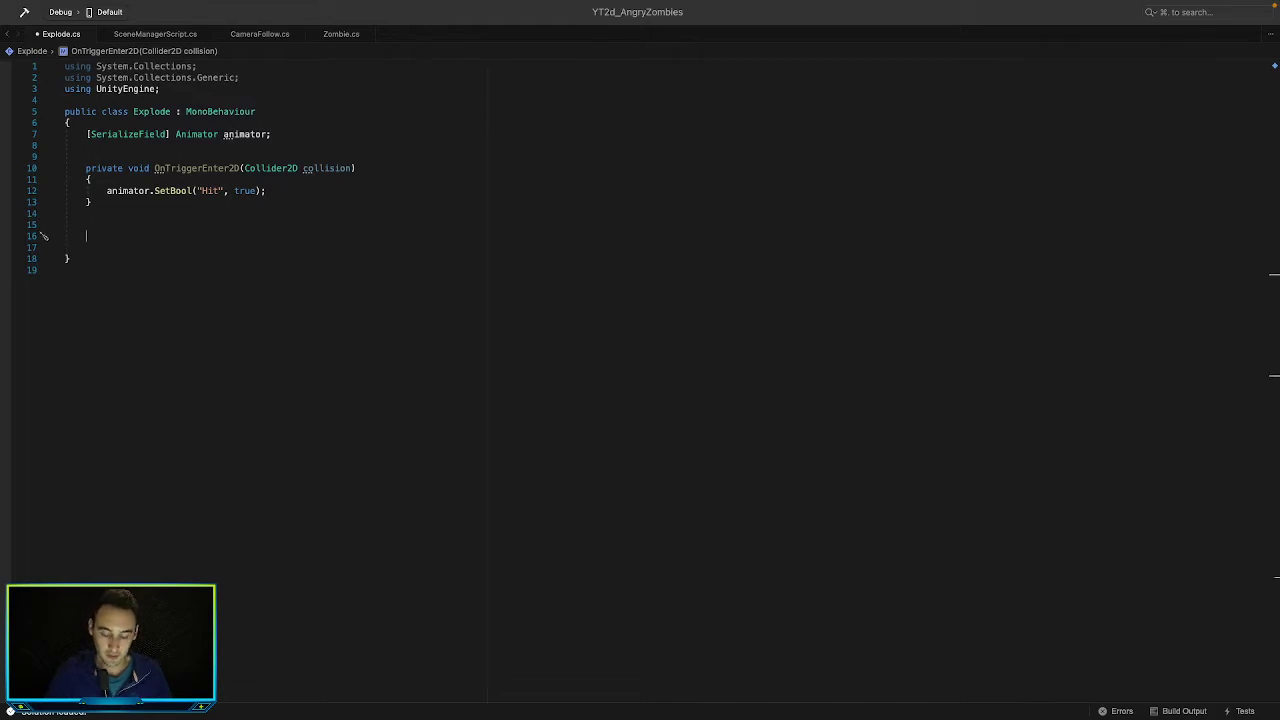
pyautogui.write('private')
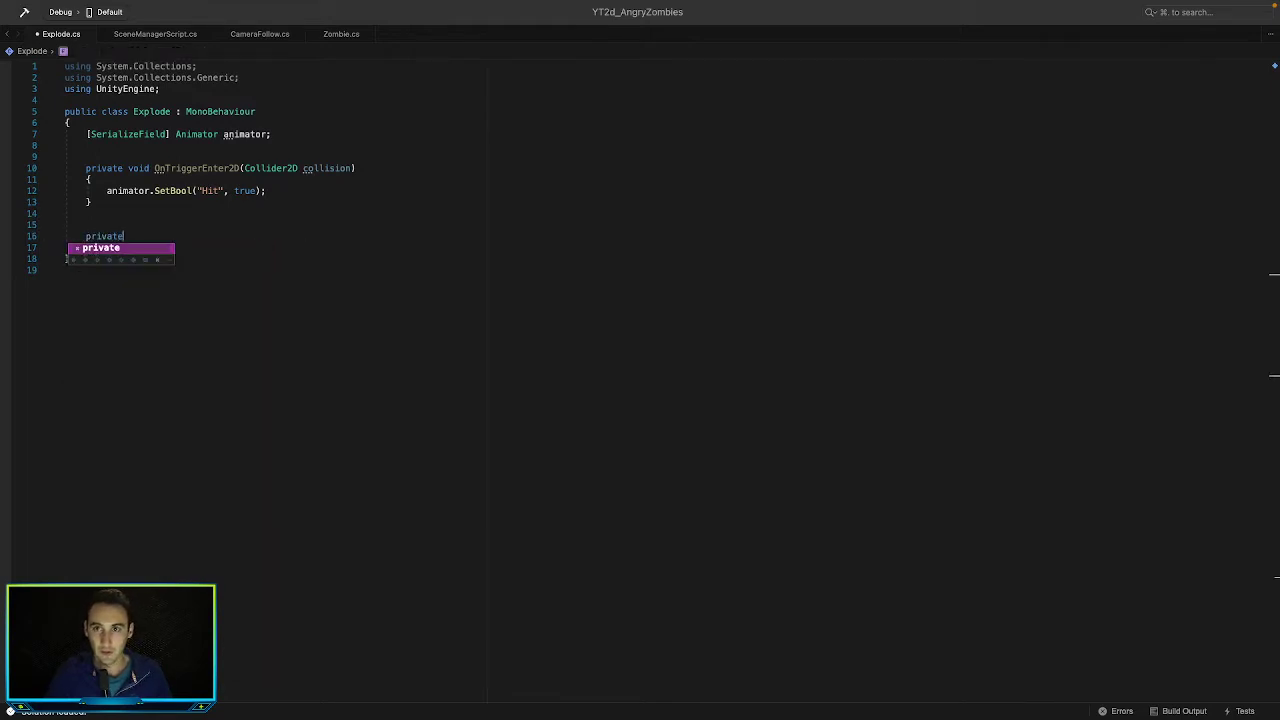
pyautogui.write(' void ')
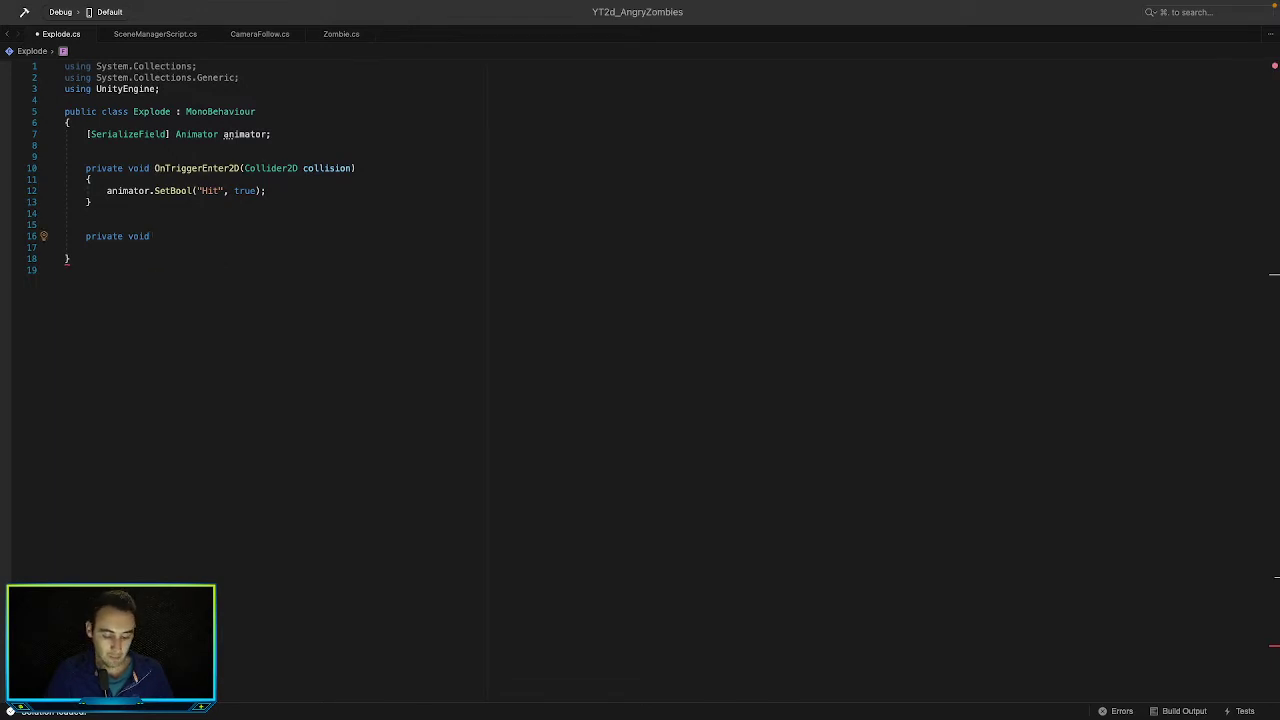
pyautogui.write('Des')
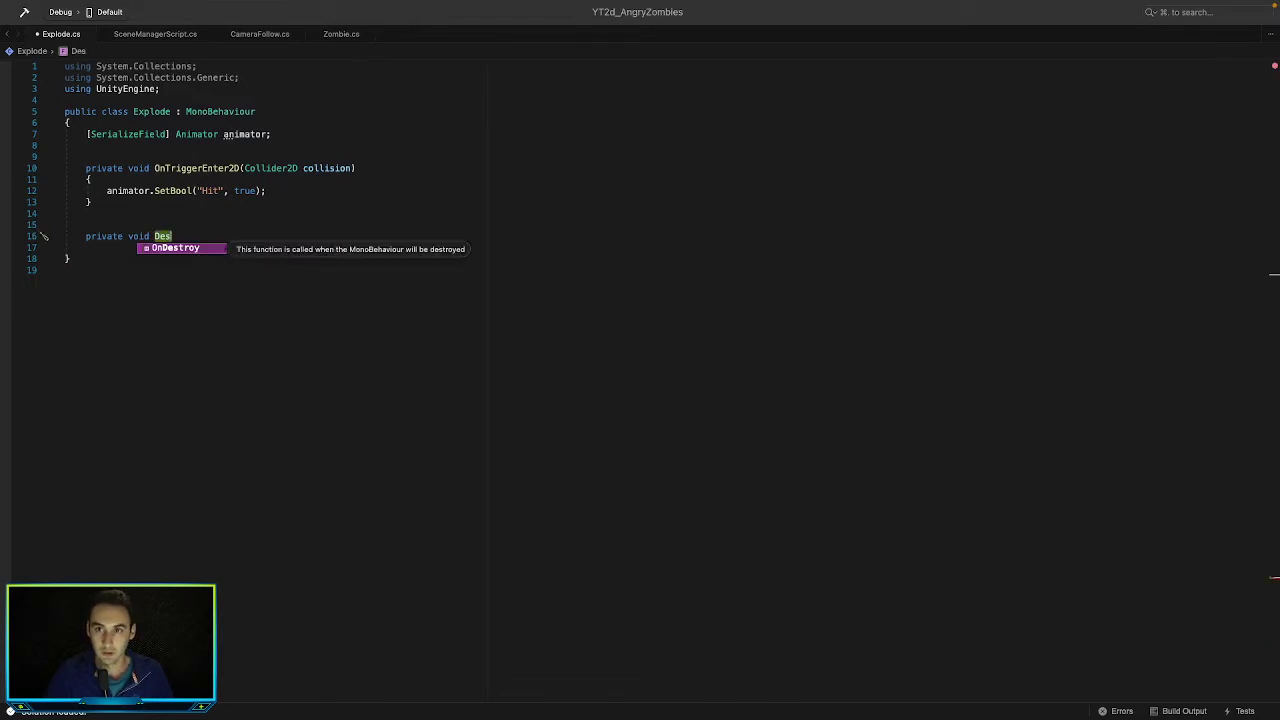
pyautogui.write('troy')
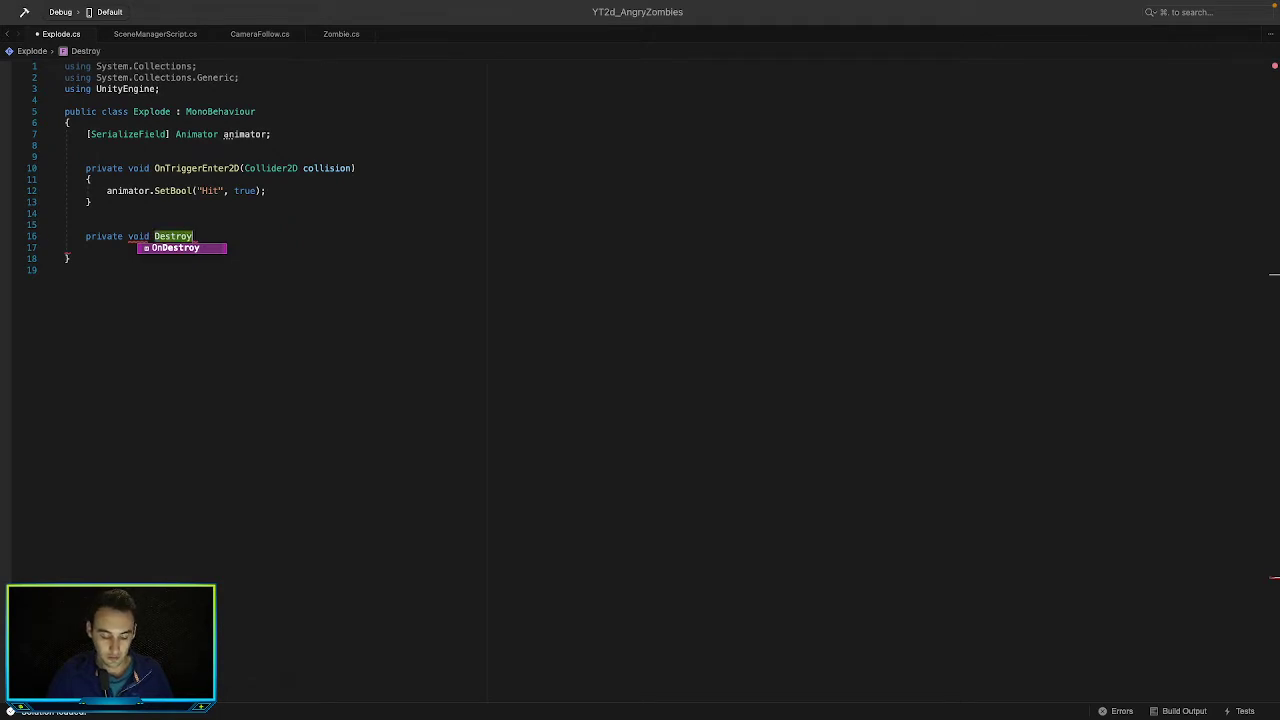
pyautogui.write('Animation')
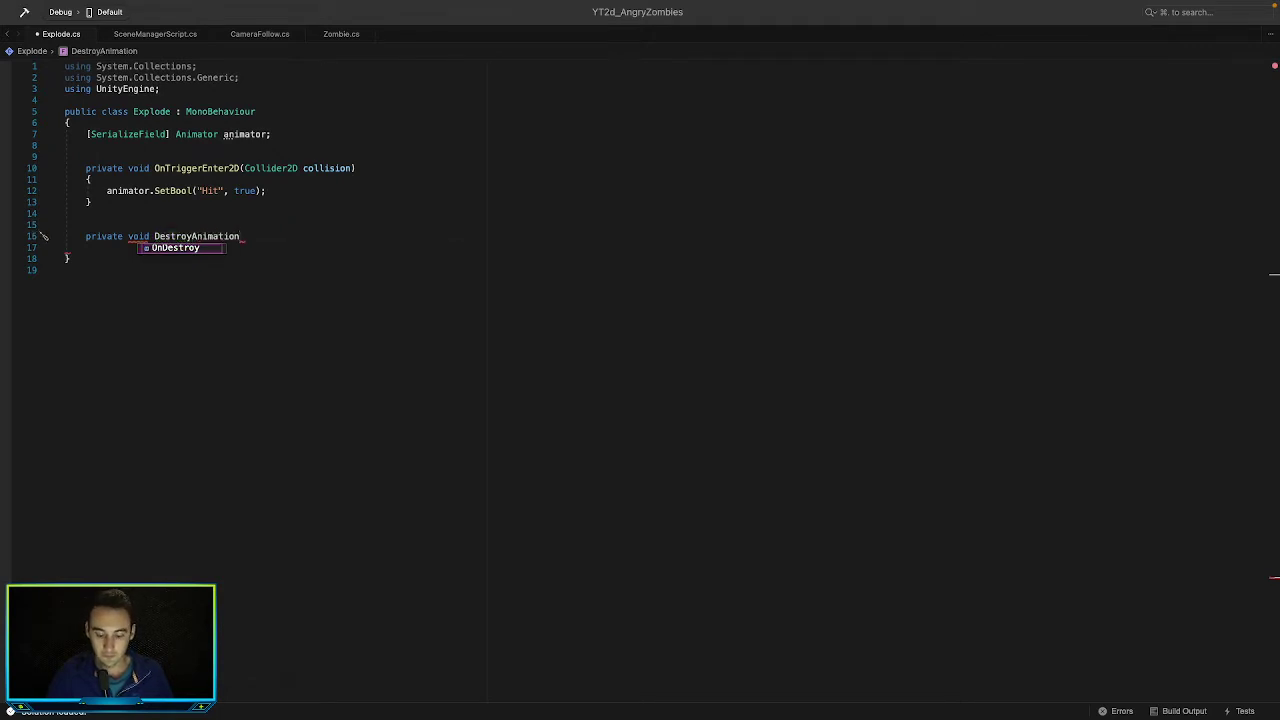
pyautogui.write('() {')
pyautogui.press('Return')
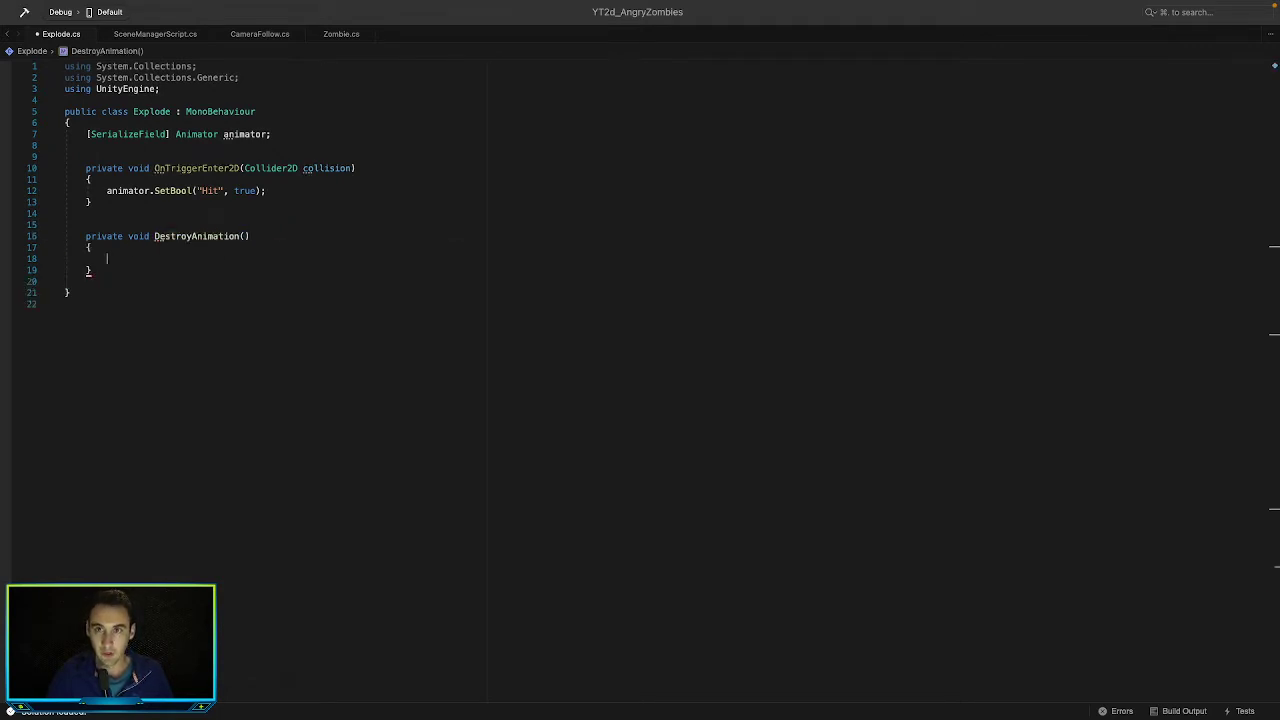
# Call Destroy(gameObject); inside the DestroyAnimation method body
pyautogui.write('Destroy')
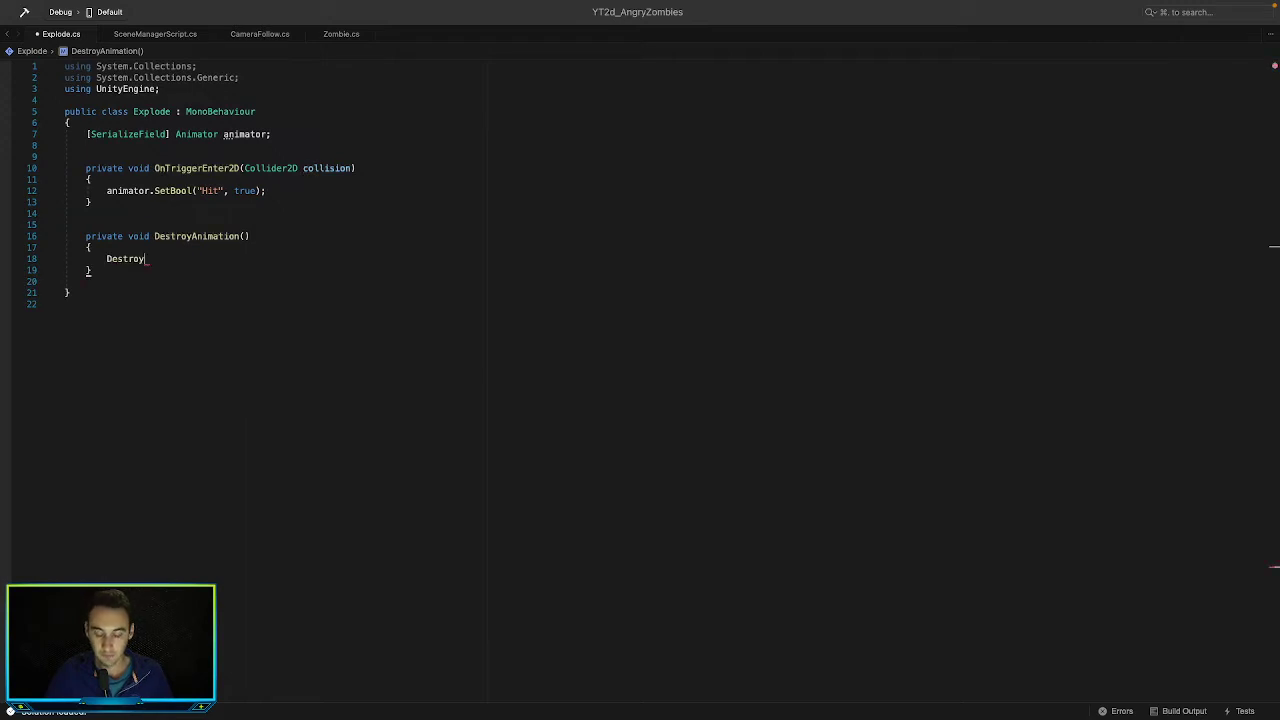
pyautogui.write('(gameObject')
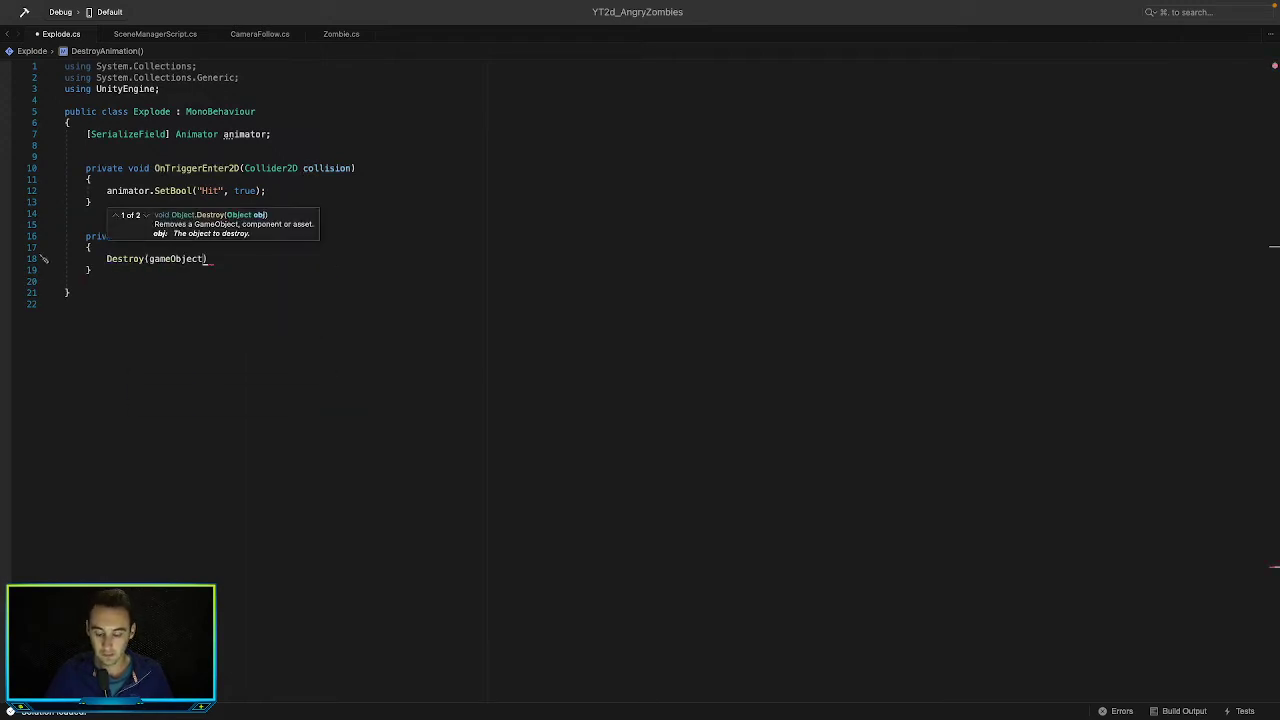
pyautogui.write(');')
pyautogui.press('Return')
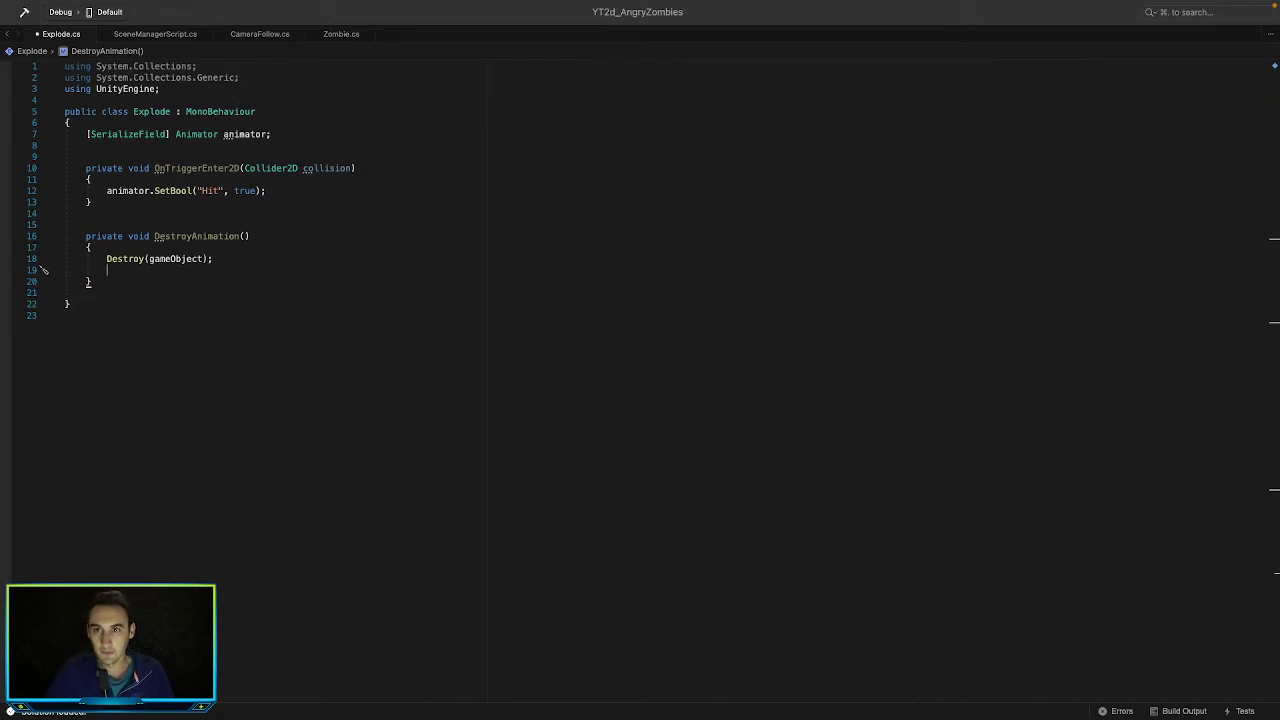
# Insert animator.SetBool("Hit", false); on the line above the Destroy call in DestroyAnimation
pyautogui.press('Up')
pyautogui.press('Return')
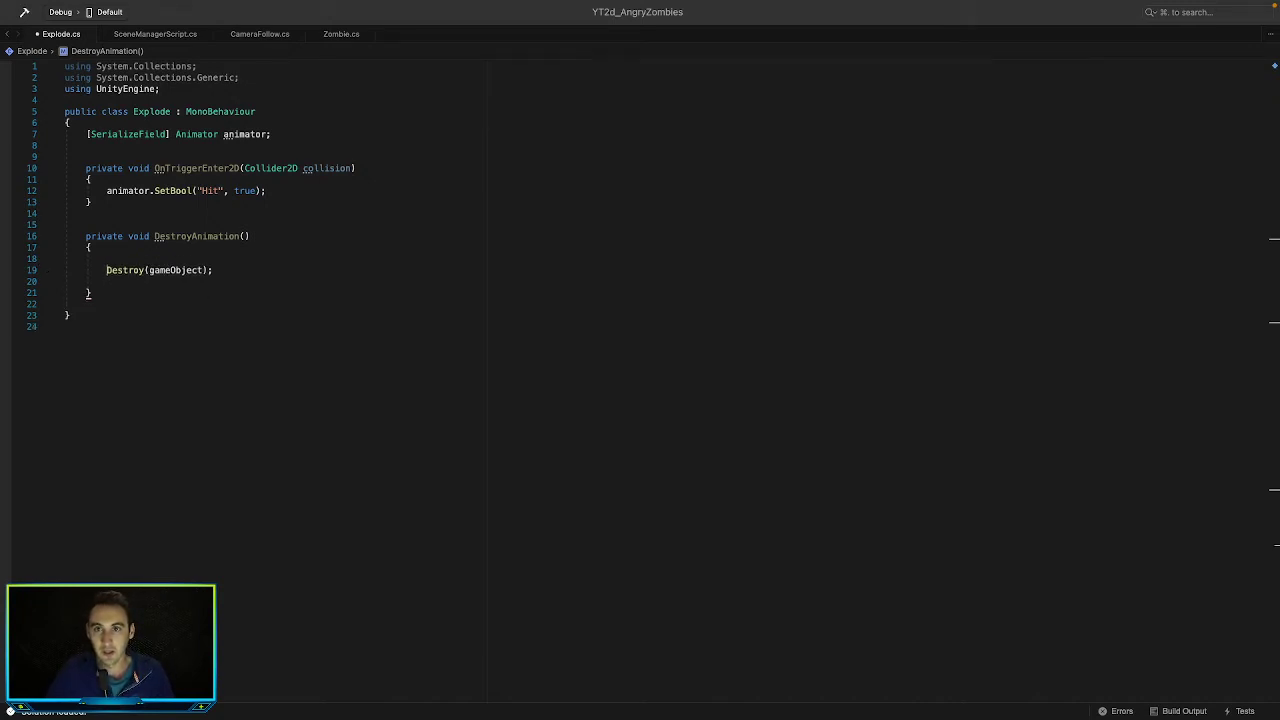
pyautogui.press('BackSpace')
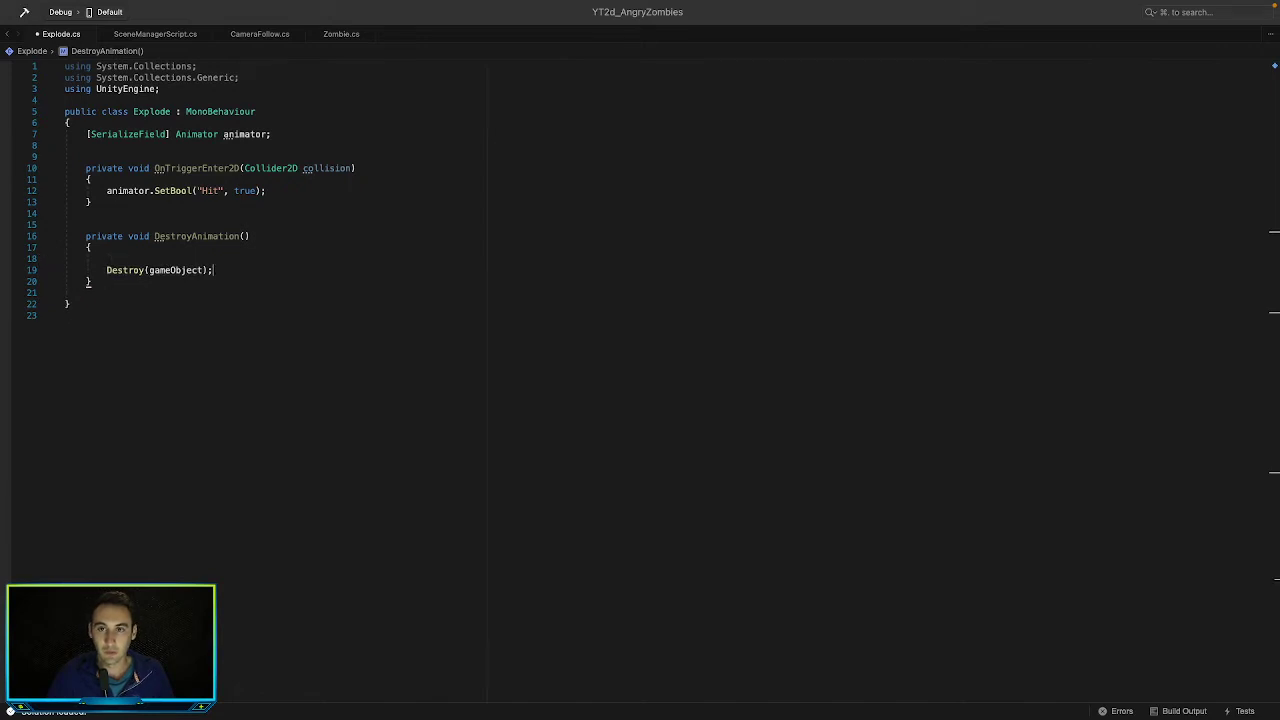
pyautogui.write('an')
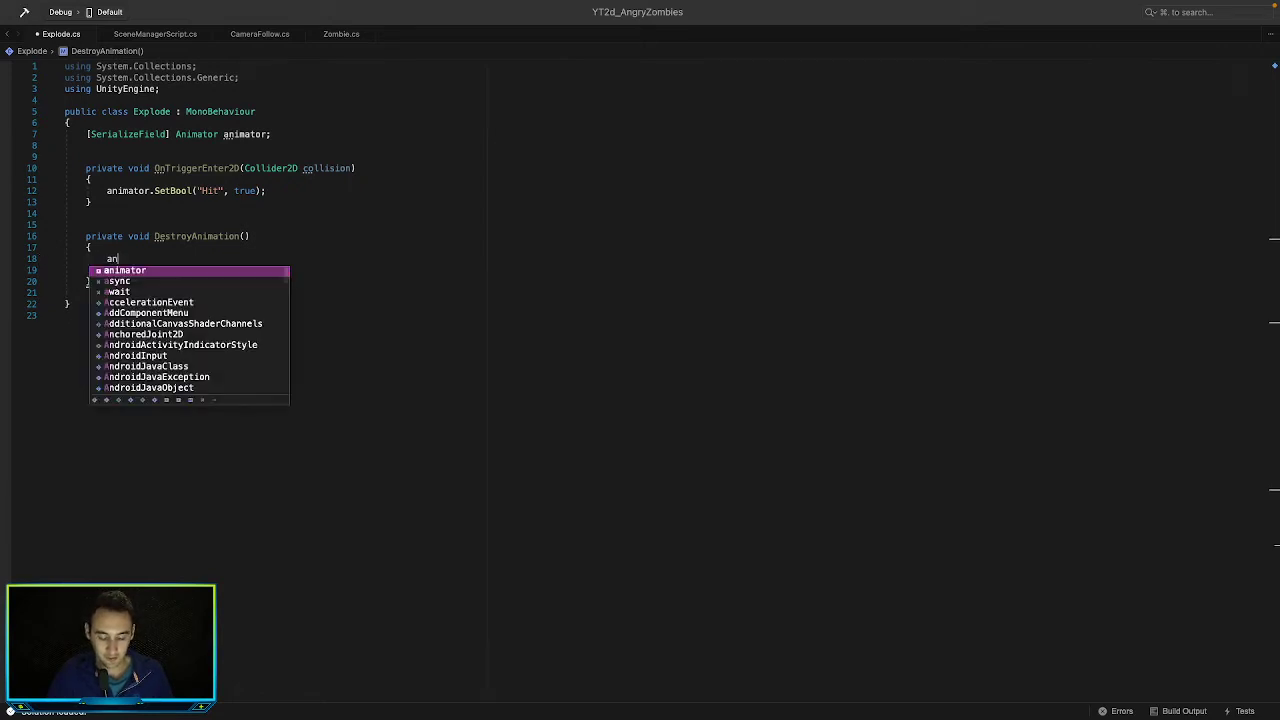
pyautogui.write('imator.set')
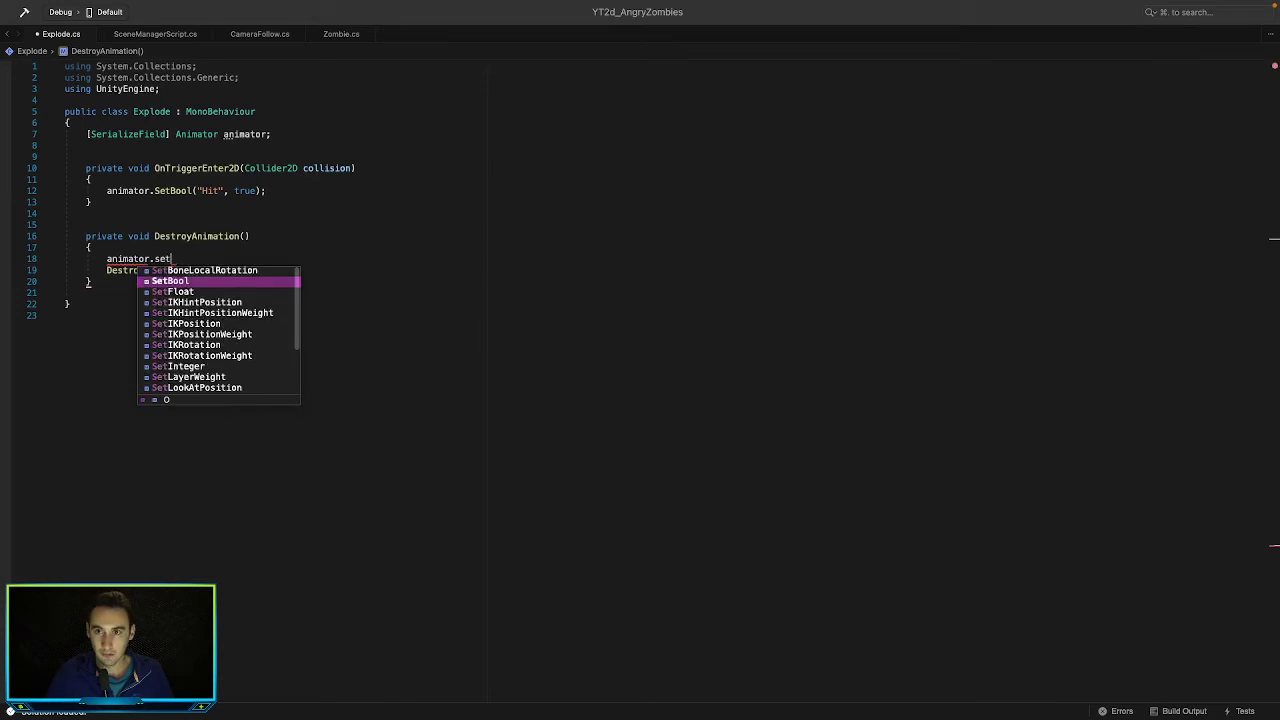
pyautogui.write('Bool("hit"')
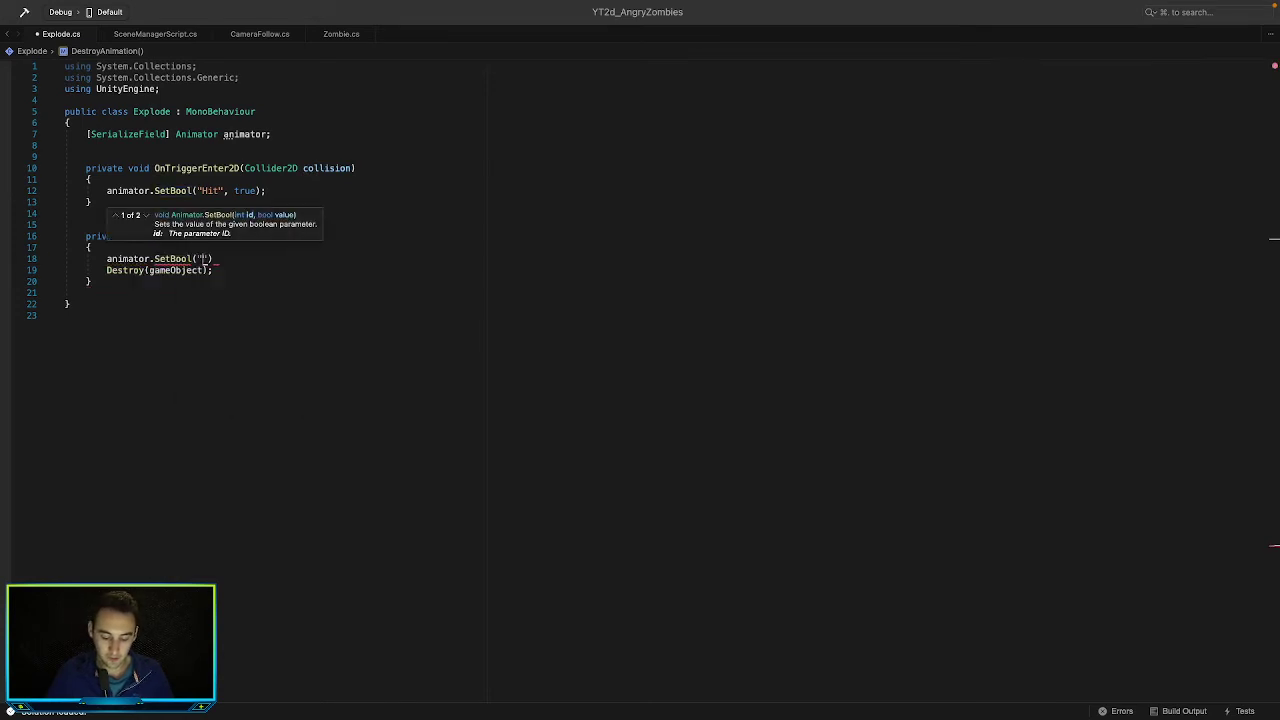
pyautogui.doubleClick(205, 258)
pyautogui.write('Hit"')
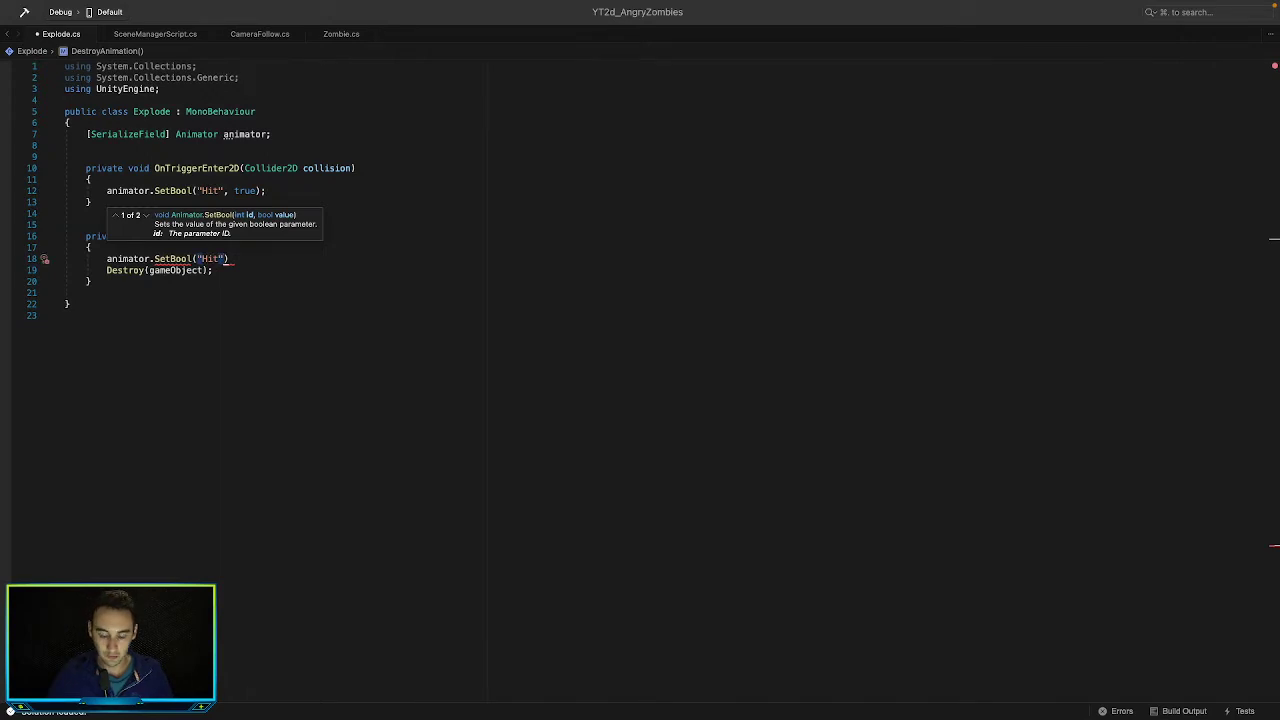
pyautogui.write(', flase')
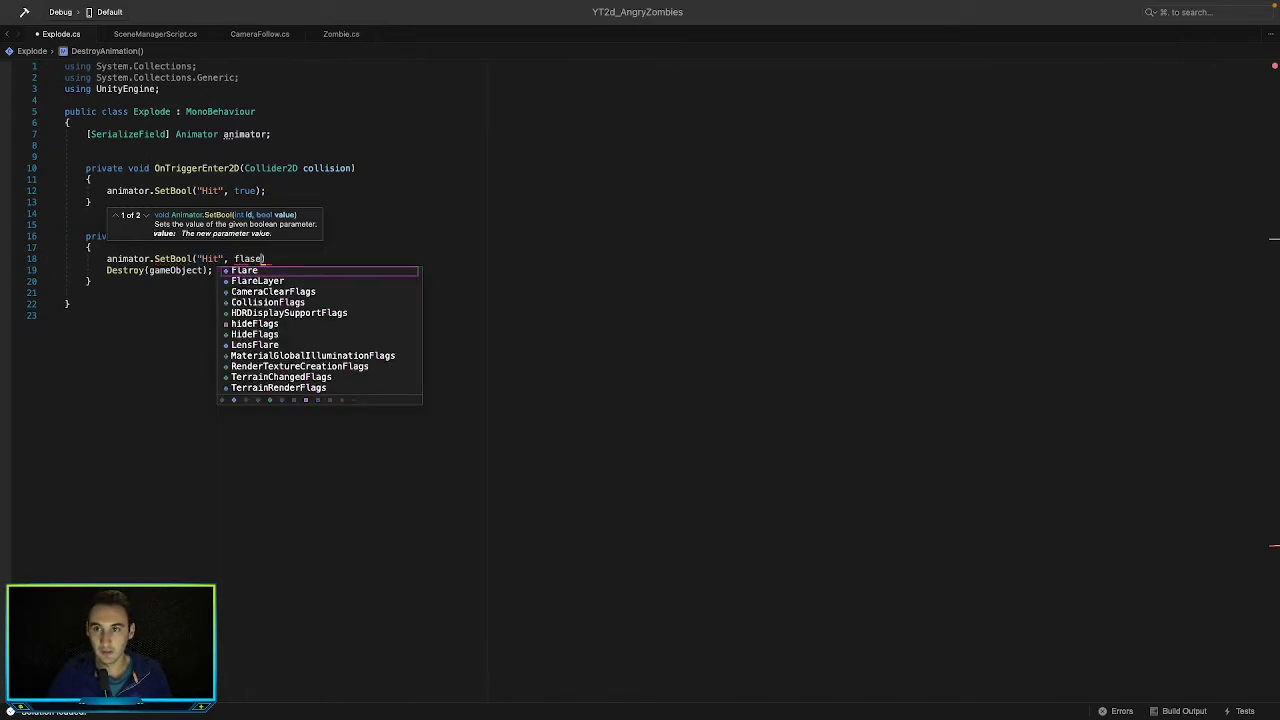
pyautogui.press('Return')
pyautogui.press('BackSpace')
pyautogui.press('BackSpace')
pyautogui.press('BackSpace')
pyautogui.press('BackSpace')
pyautogui.press('BackSpace')
pyautogui.press('BackSpace')
pyautogui.press('BackSpace')
pyautogui.press('BackSpace')
pyautogui.press('BackSpace')
pyautogui.press('BackSpace')
pyautogui.press('BackSpace')
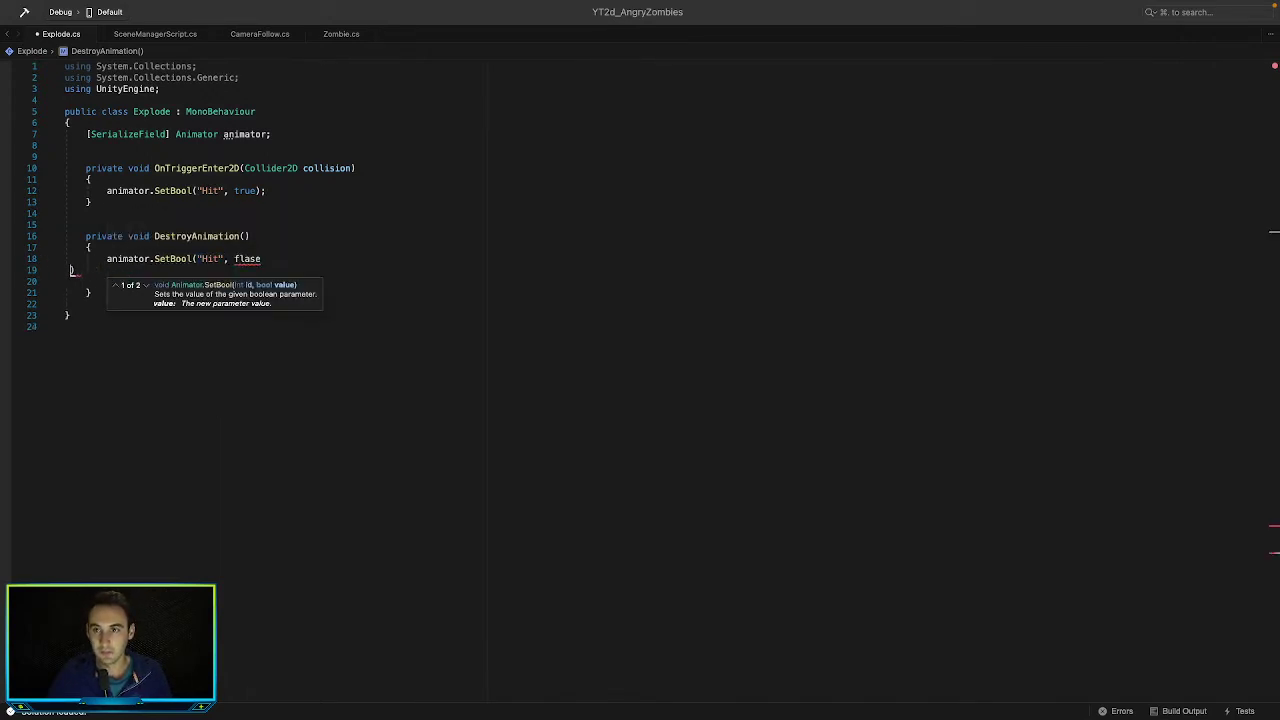
pyautogui.press('BackSpace')
pyautogui.press('BackSpace')
pyautogui.press('BackSpace')
pyautogui.press('BackSpace')
pyautogui.press('BackSpace')
pyautogui.write('alse)')
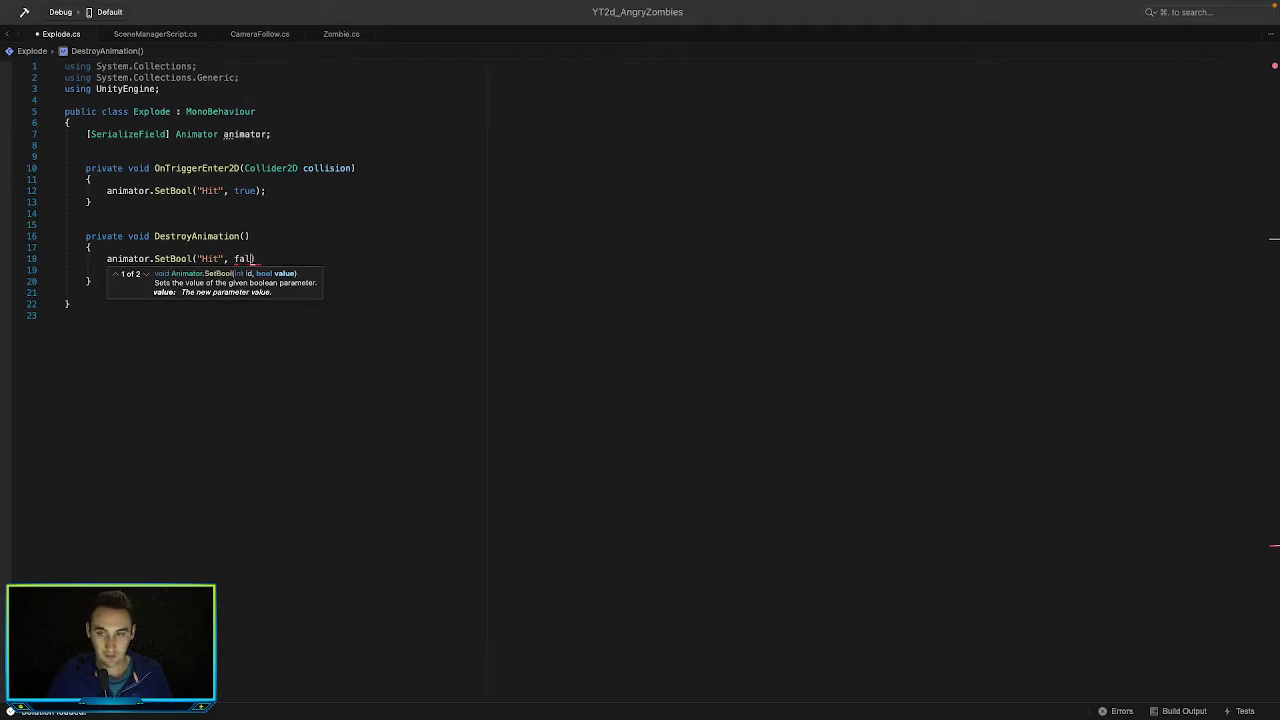
pyautogui.write(';')
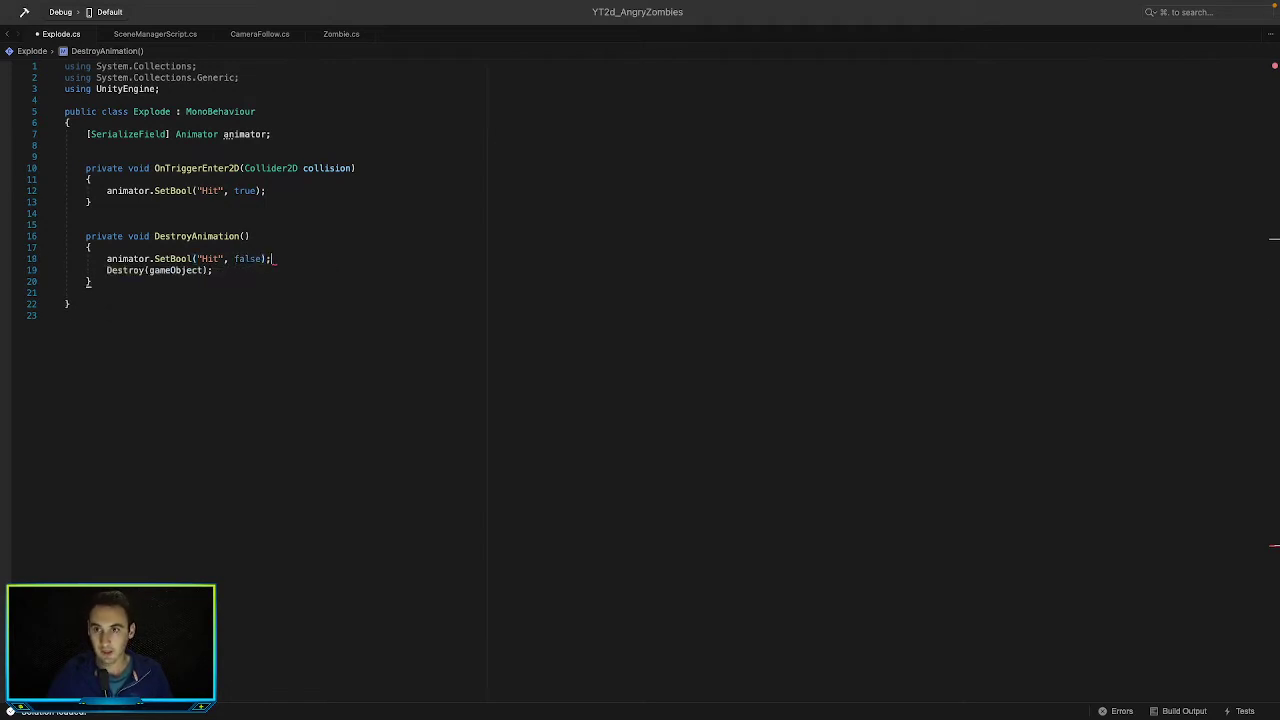
# Add Invoke(nameof(DestroyAnimation, 0.8f)); after the SetBool line in OnTriggerEnter2D
pyautogui.click(286, 189)
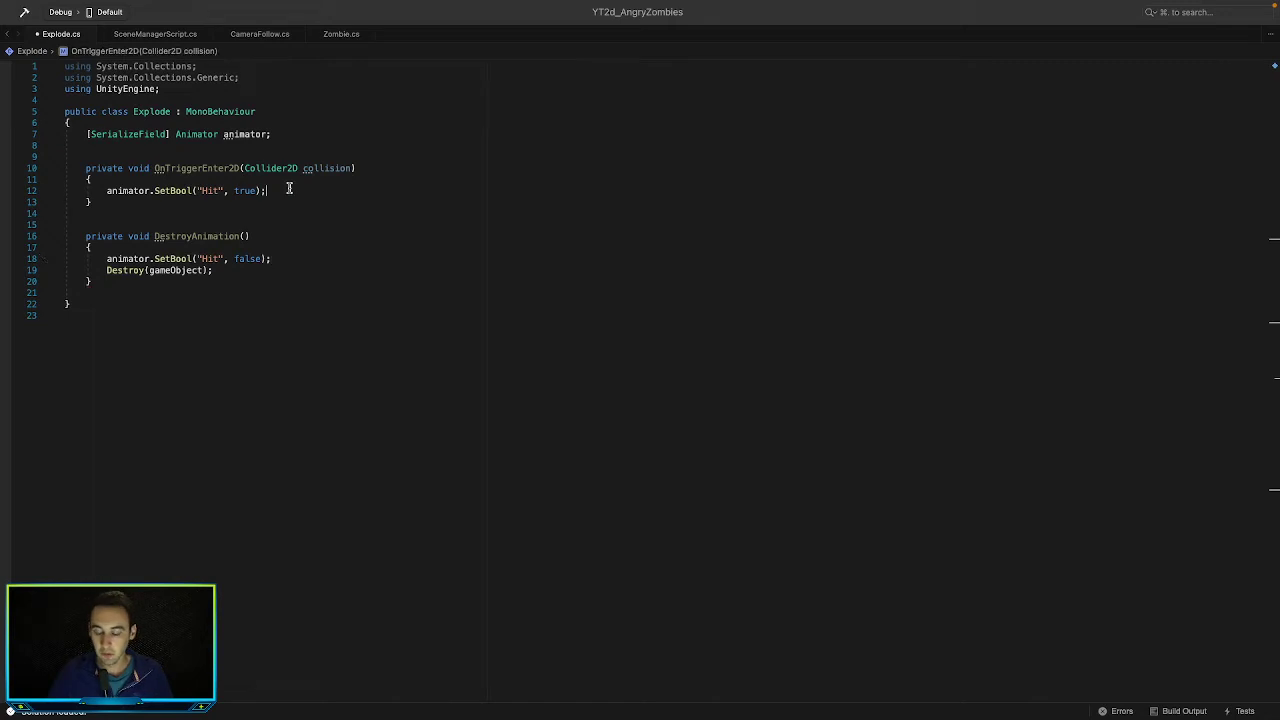
pyautogui.press('Return')
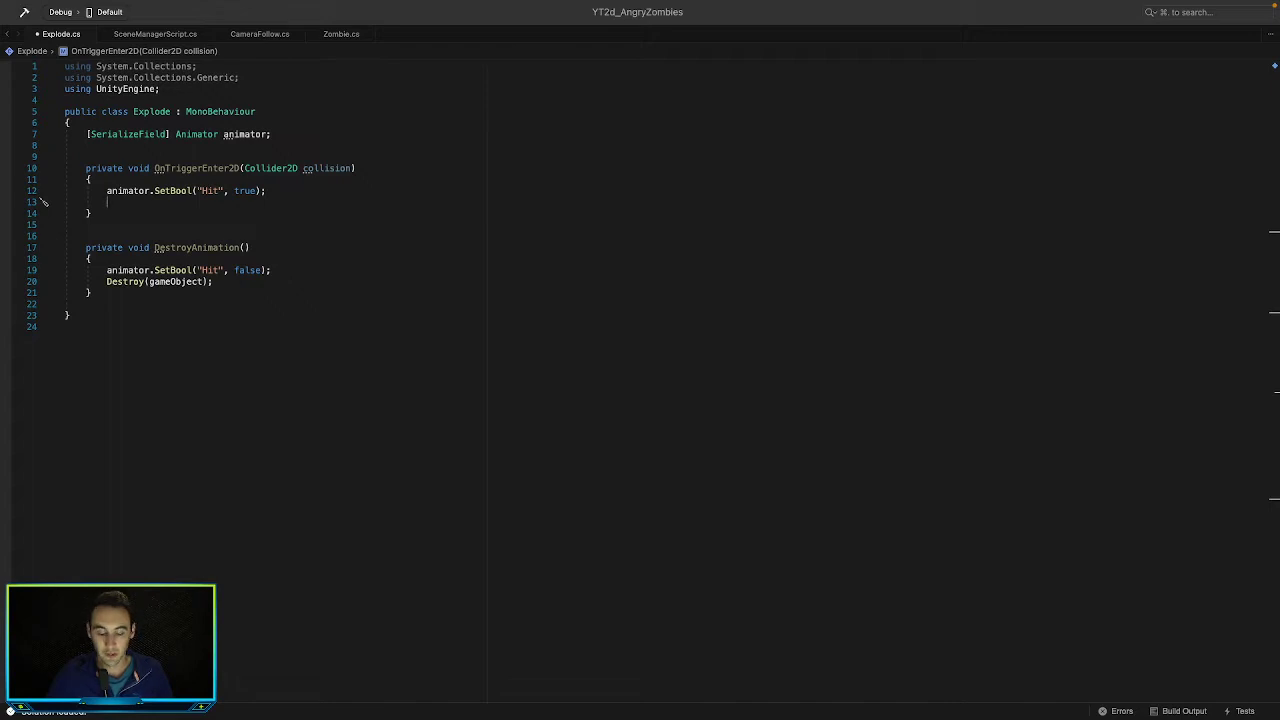
pyautogui.write('Inv')
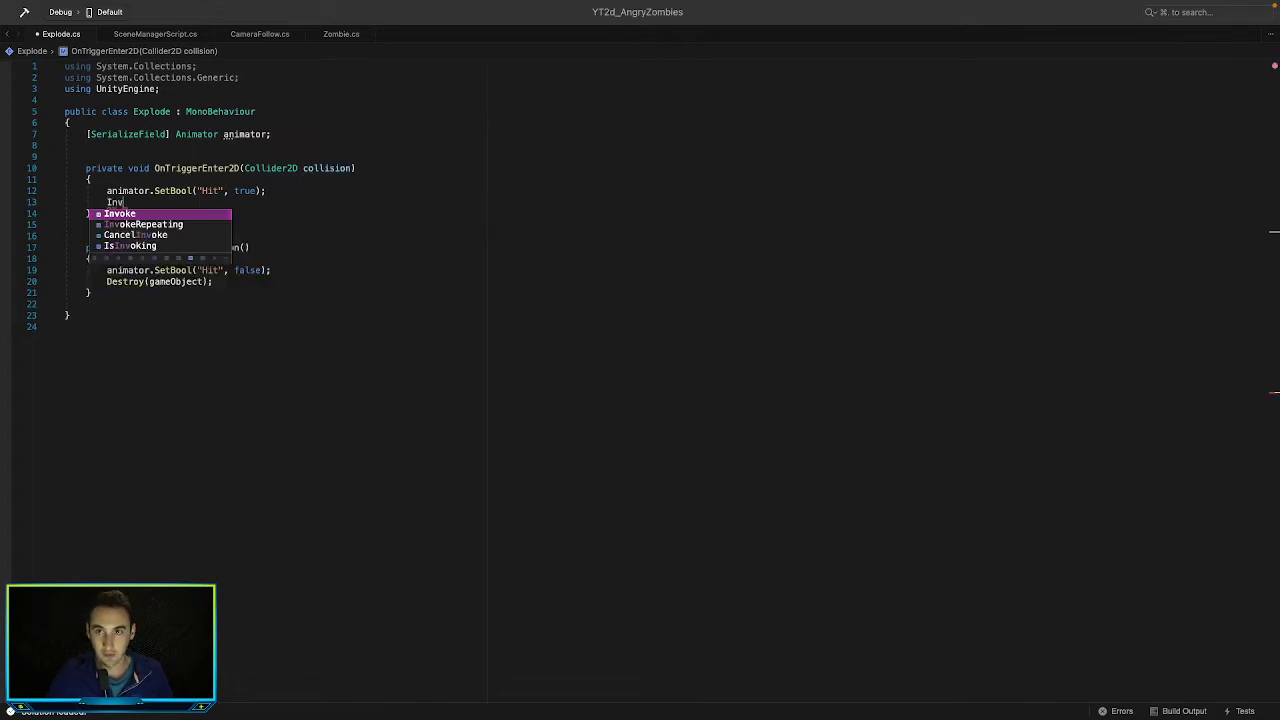
pyautogui.press('Tab')
pyautogui.write('(name')
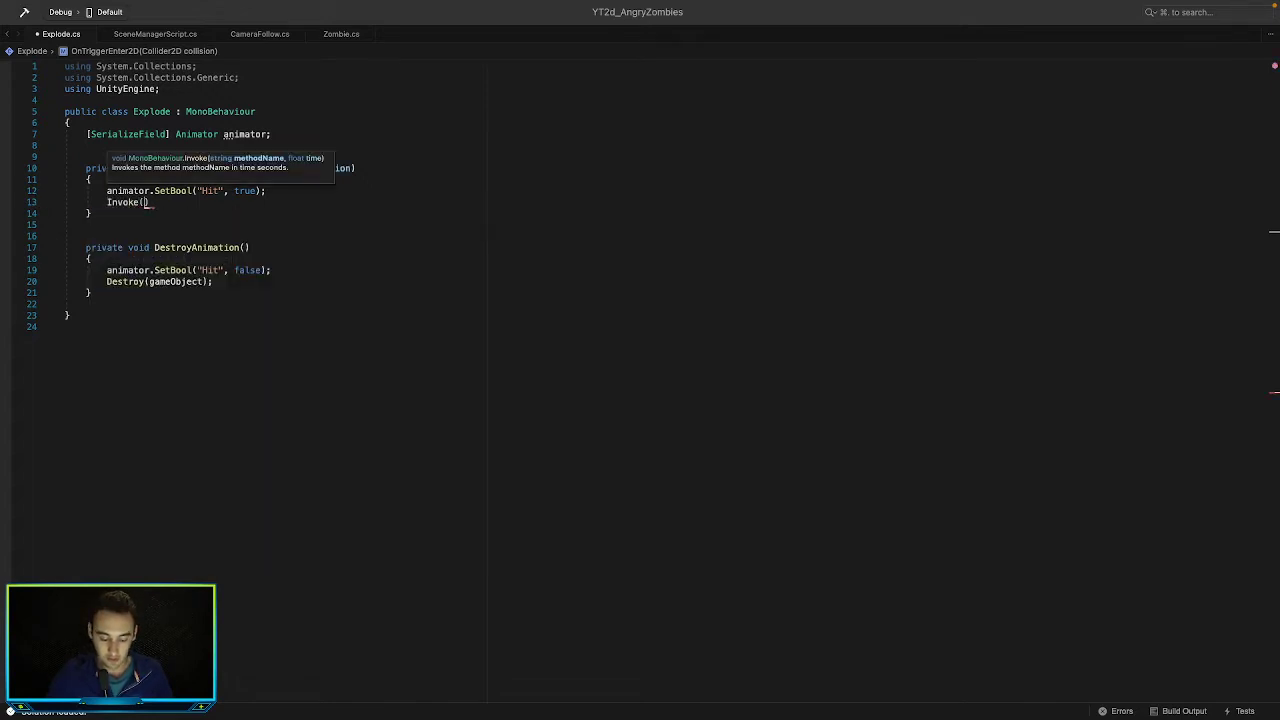
pyautogui.write('of(Destroy')
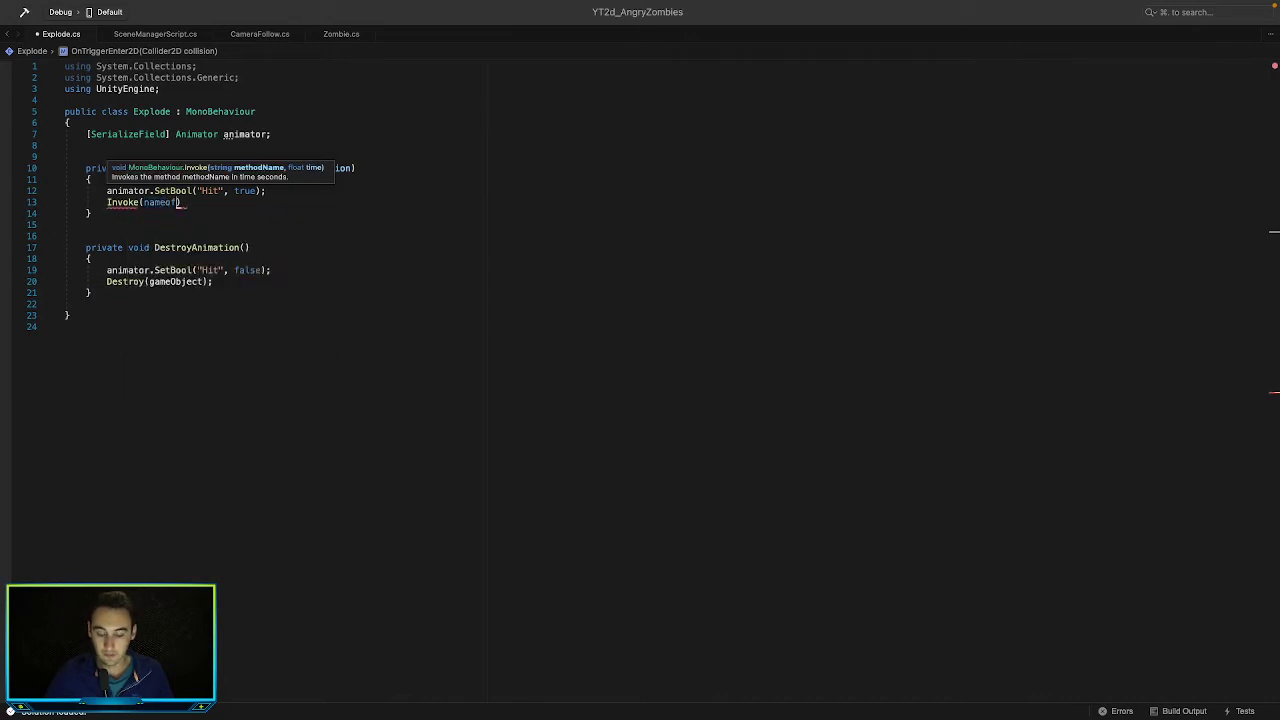
pyautogui.write('A')
pyautogui.press('Tab')
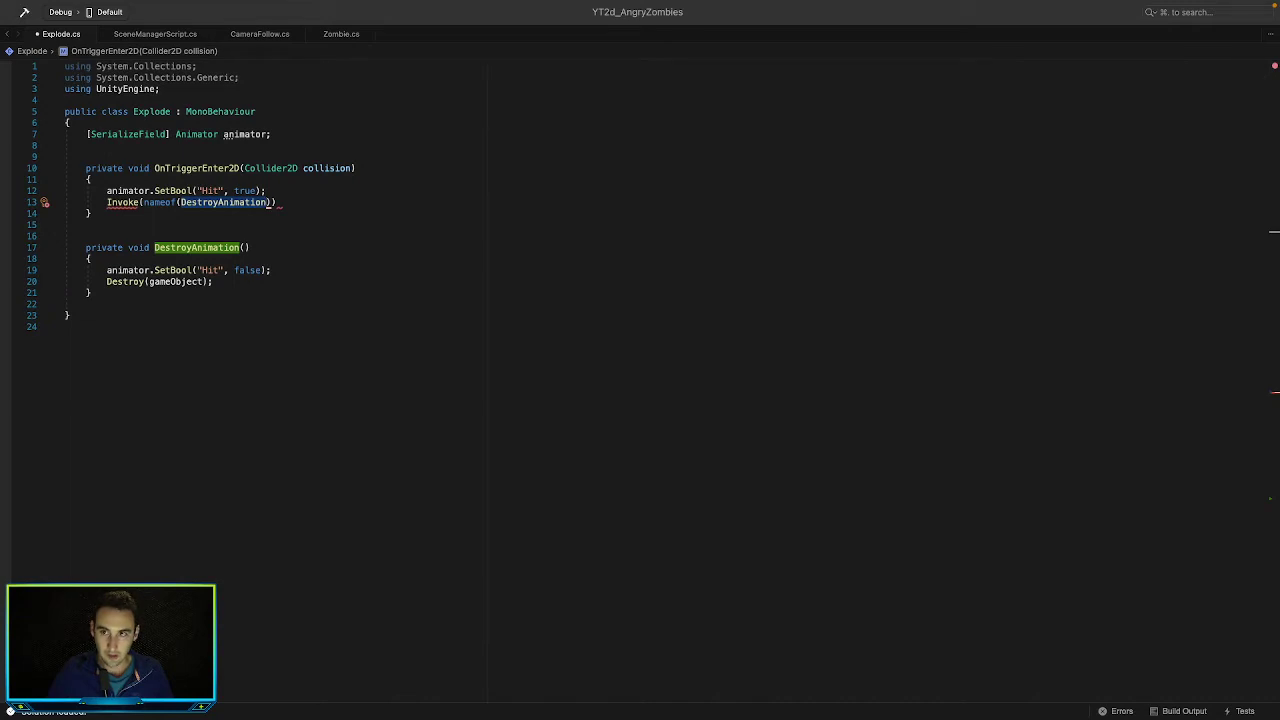
pyautogui.write(', ')
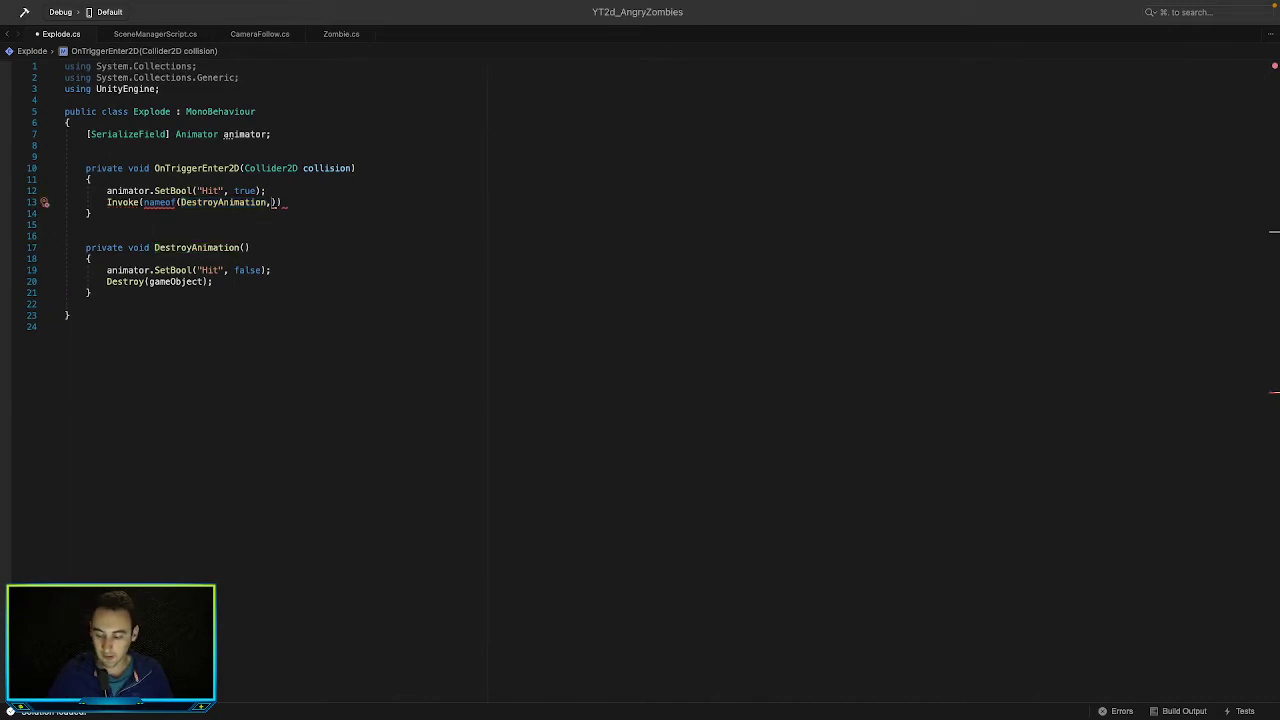
pyautogui.write('0.8f')
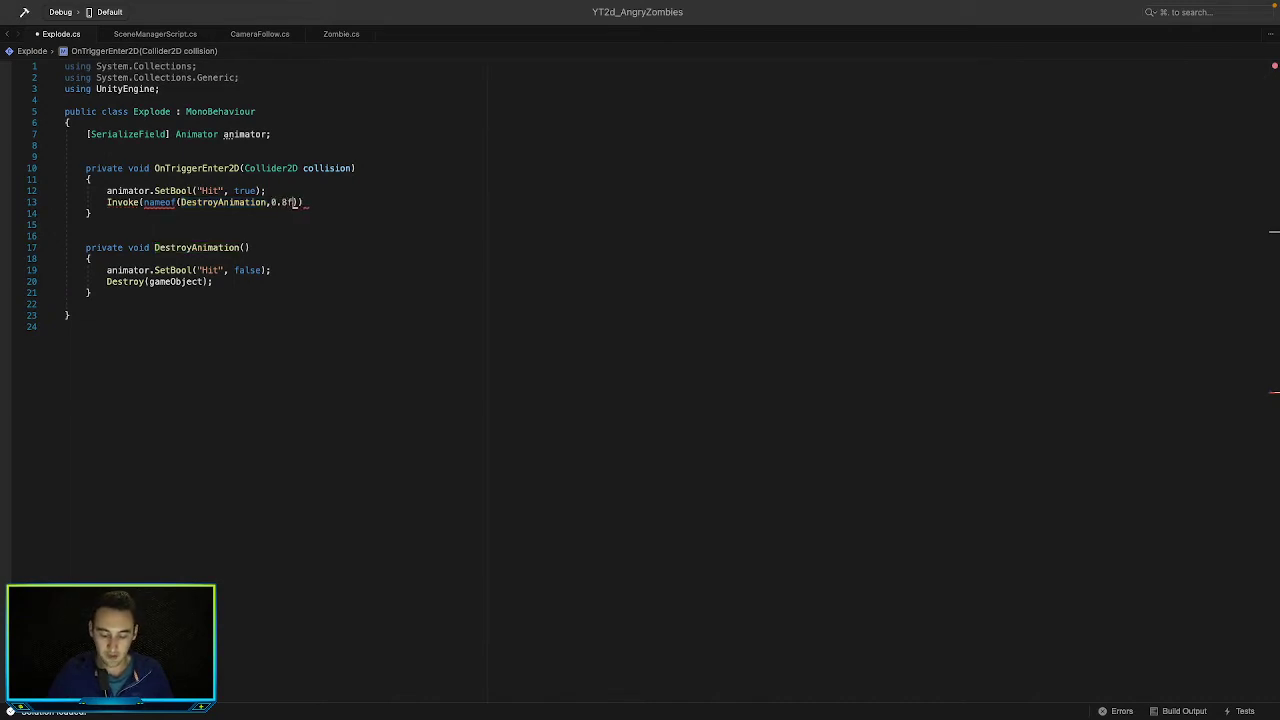
pyautogui.write('));')
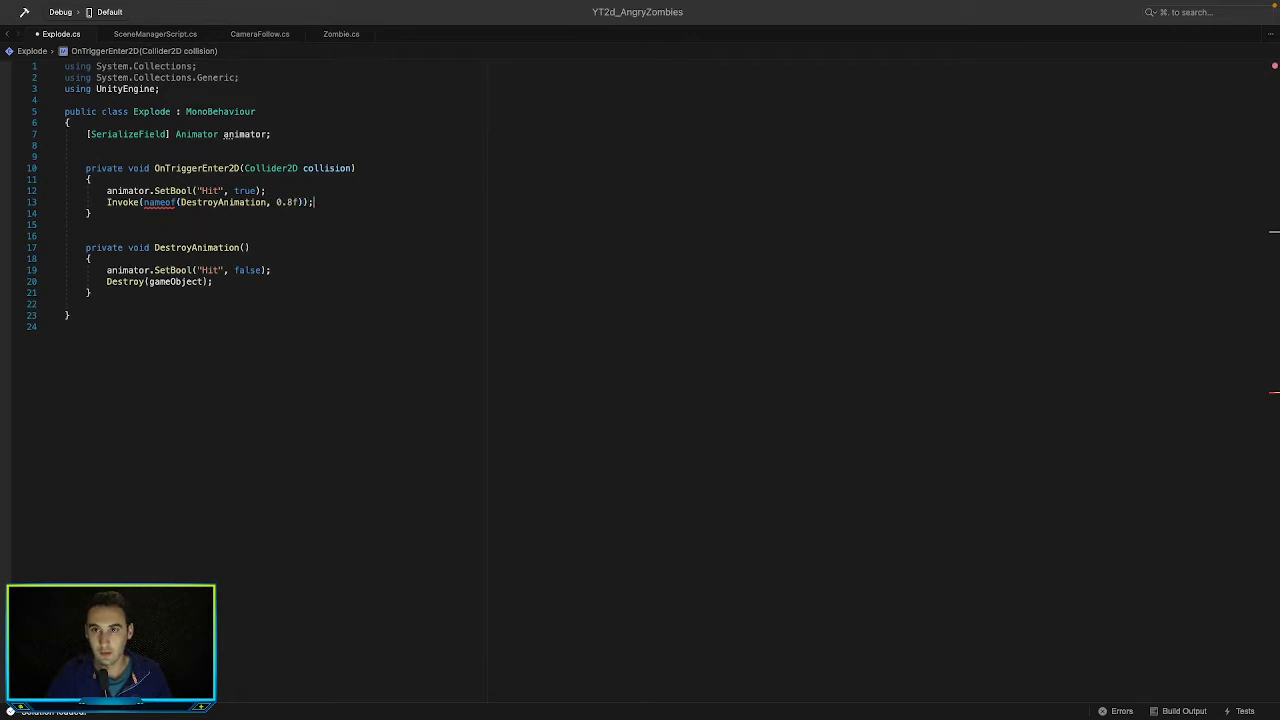
# Add empty parentheses after DestroyAnimation within the Invoke line's nameof expression and save Explode.cs
pyautogui.click(265, 203)
pyautogui.write('()')
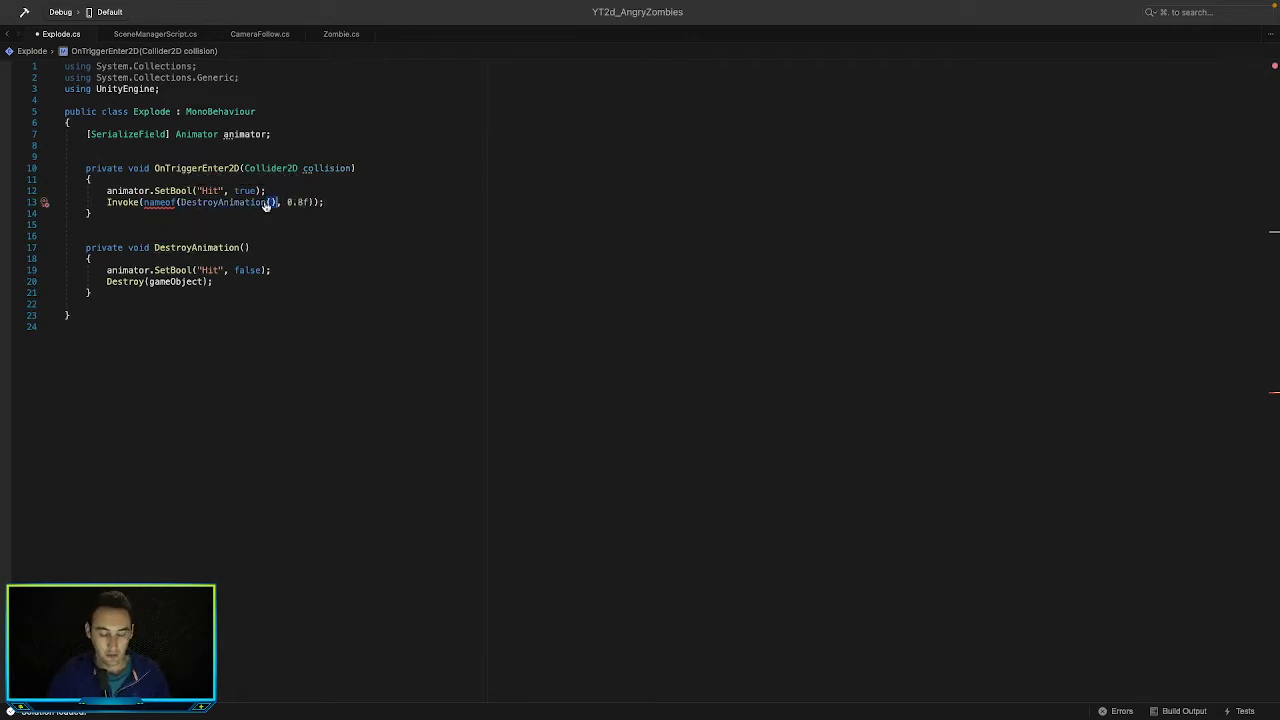
pyautogui.click(350, 200)
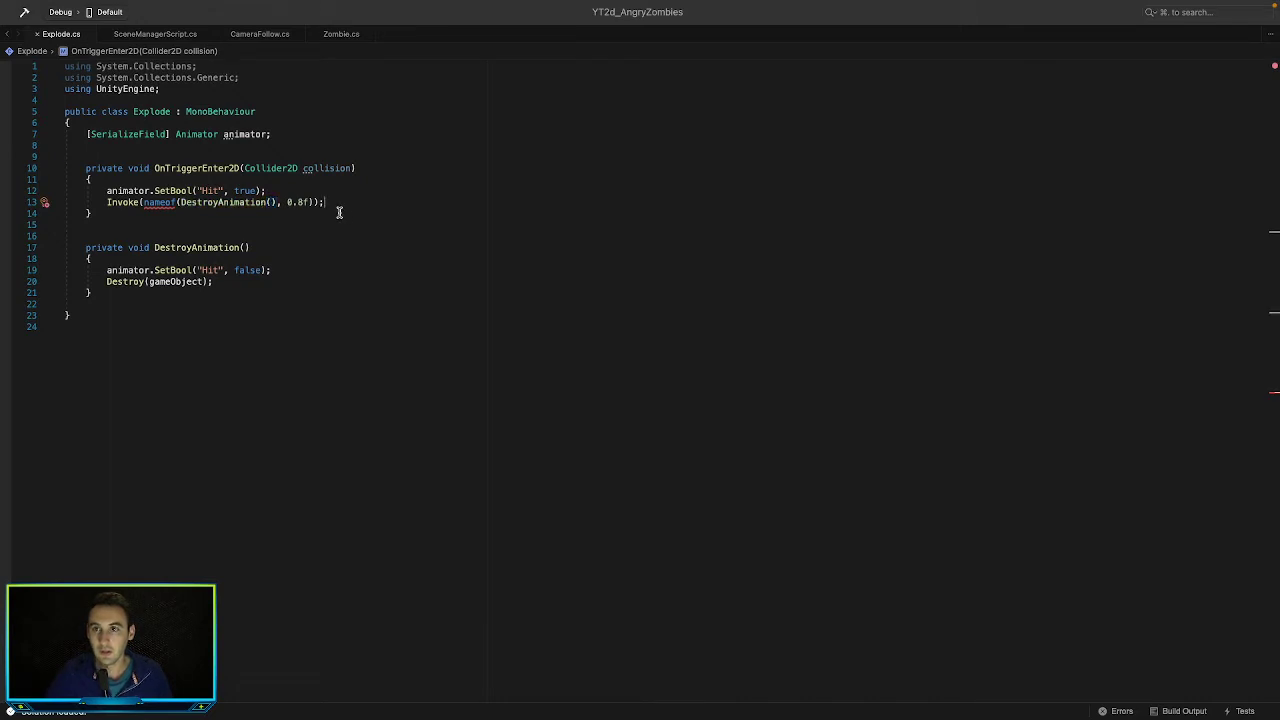
# Correct the call in OnTriggerEnter2D to Invoke(nameof(DestroyAnimation), 0.8f); by fixing its misplaced parentheses
pyautogui.moveTo(175, 205)
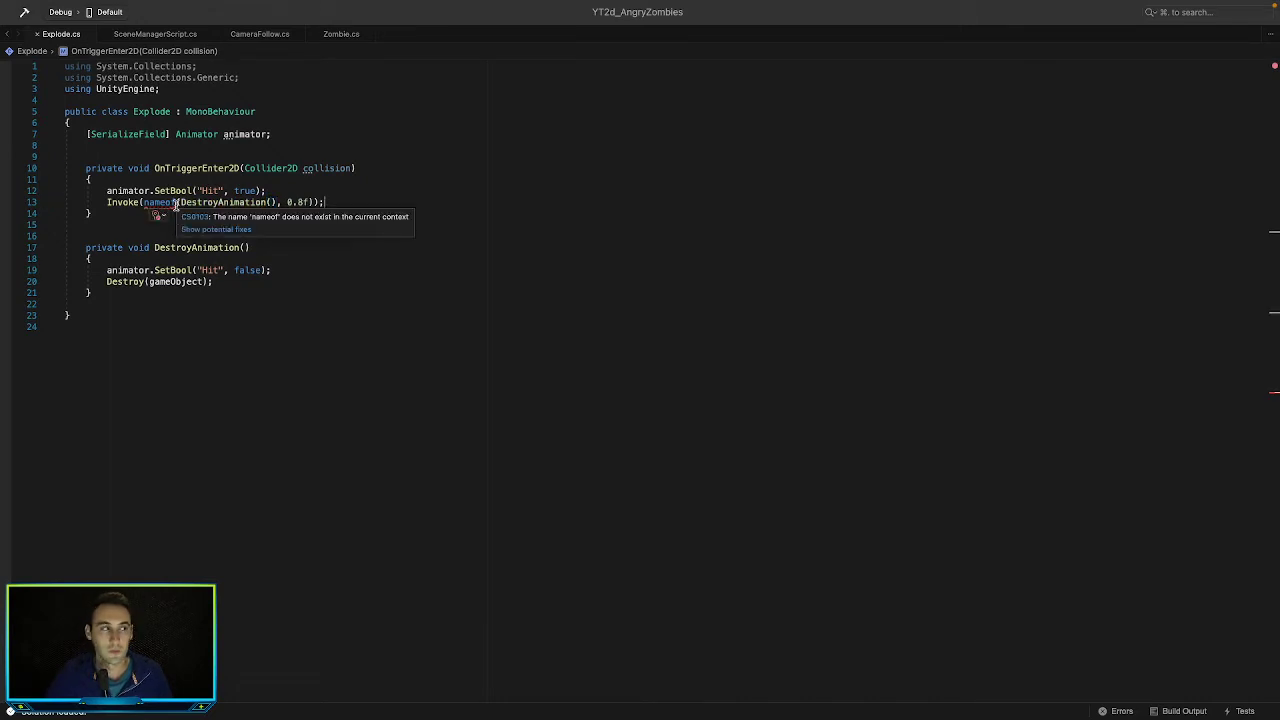
pyautogui.click(272, 203)
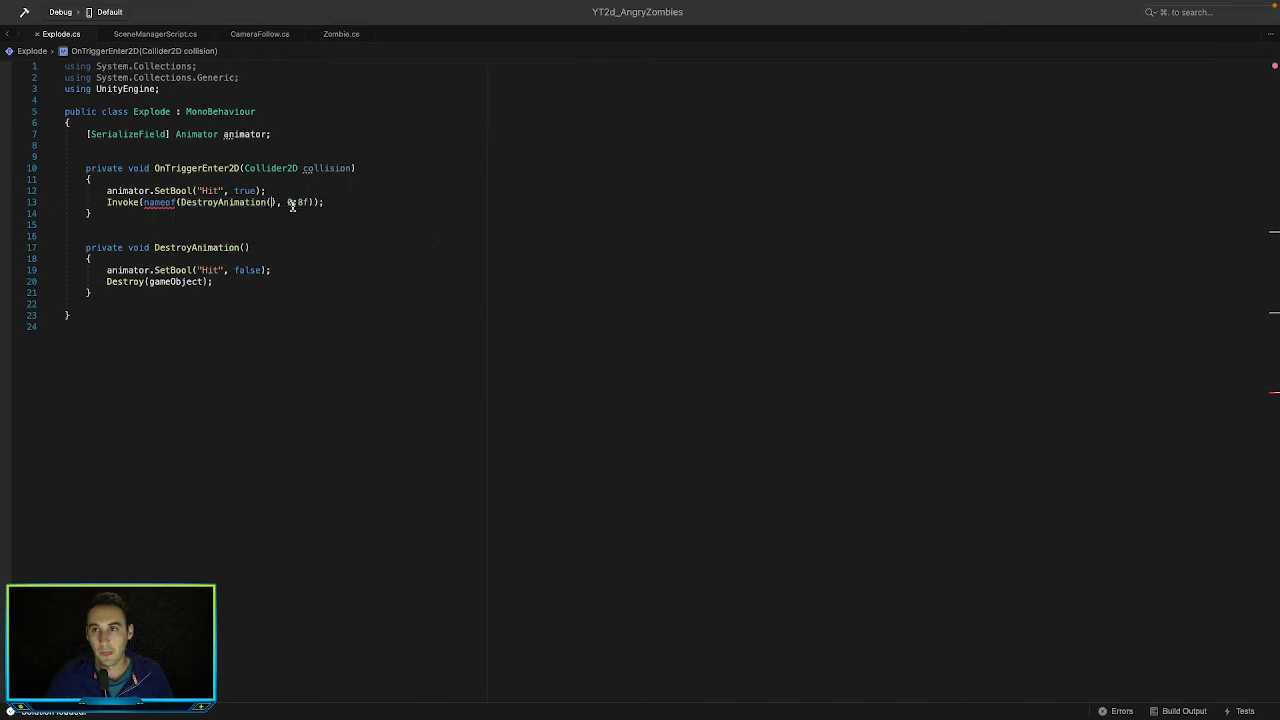
pyautogui.press('Delete')
pyautogui.press('BackSpace')
pyautogui.click(318, 202)
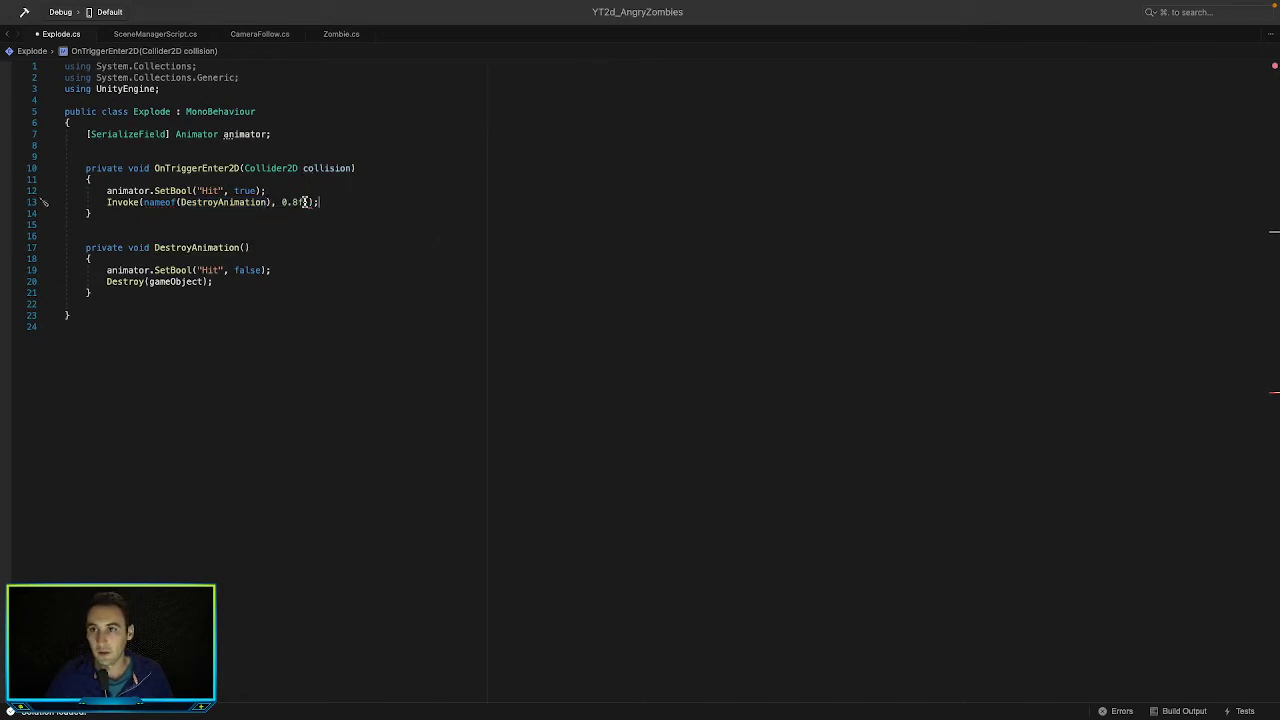
pyautogui.press('Left')
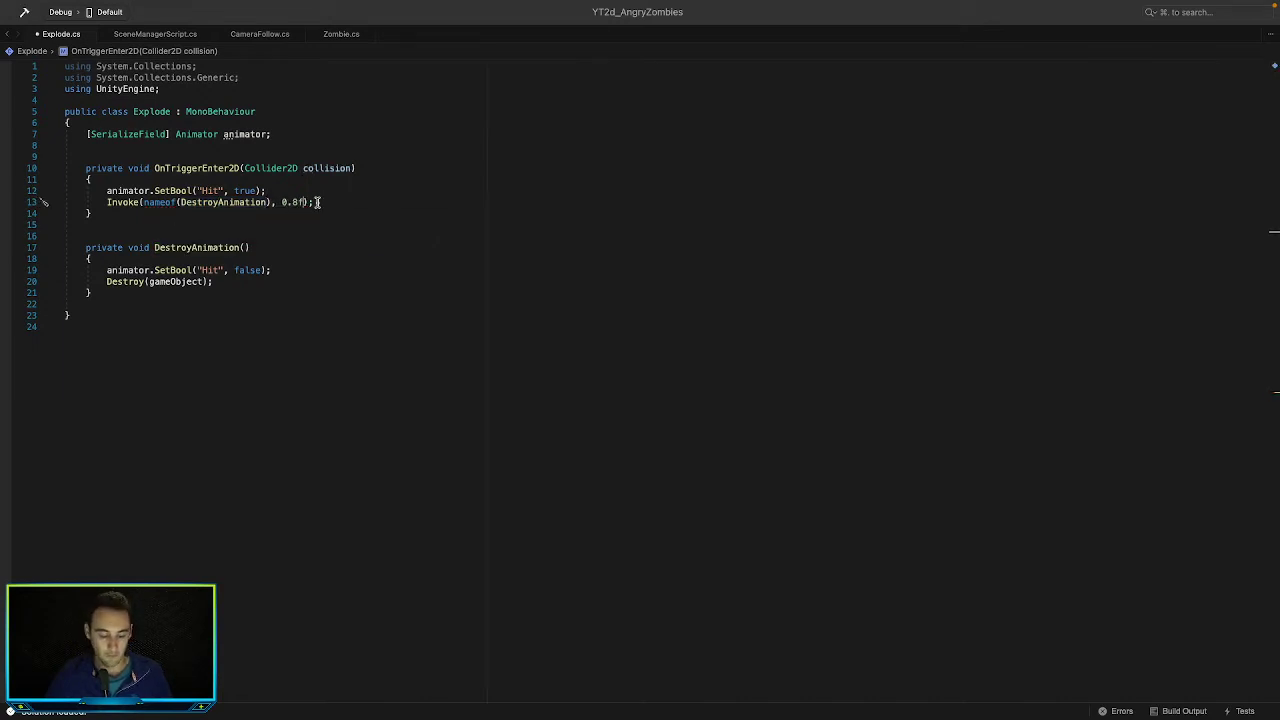
# Switch to Unity and play-test the level by launching a skull from the slingshot, and stop the game
pyautogui.press('super+Tab')
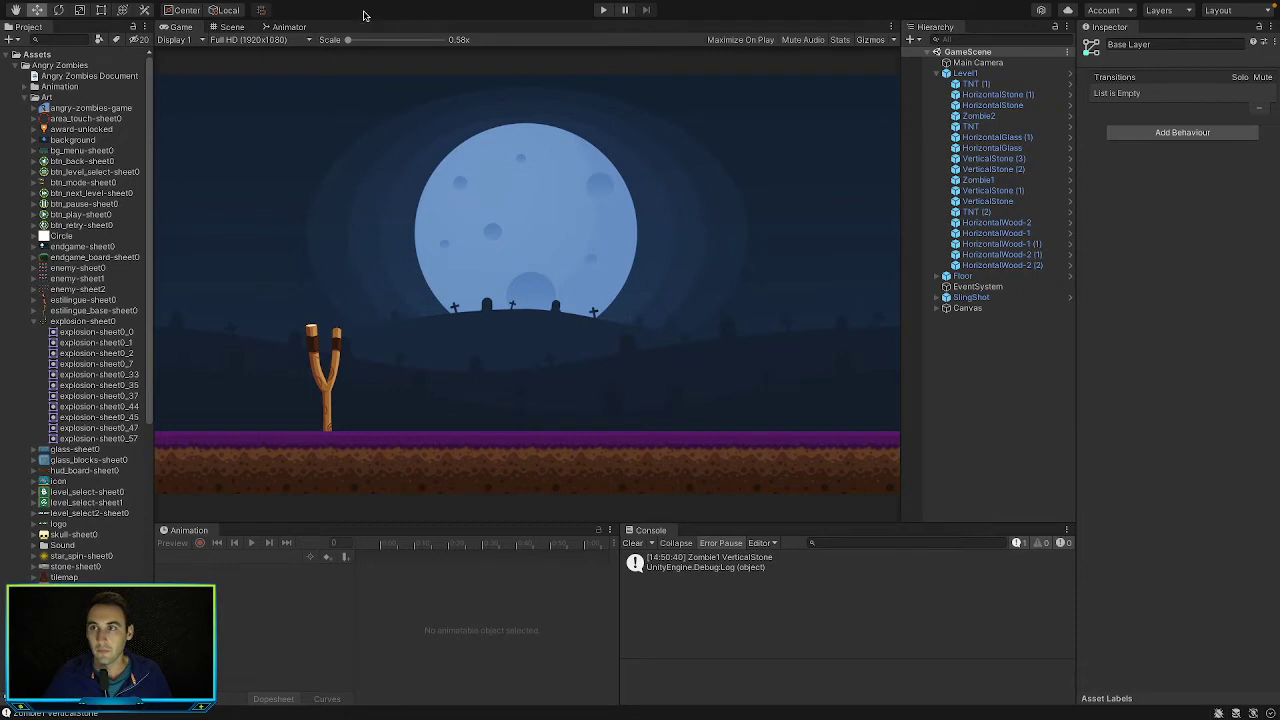
pyautogui.click(604, 11)
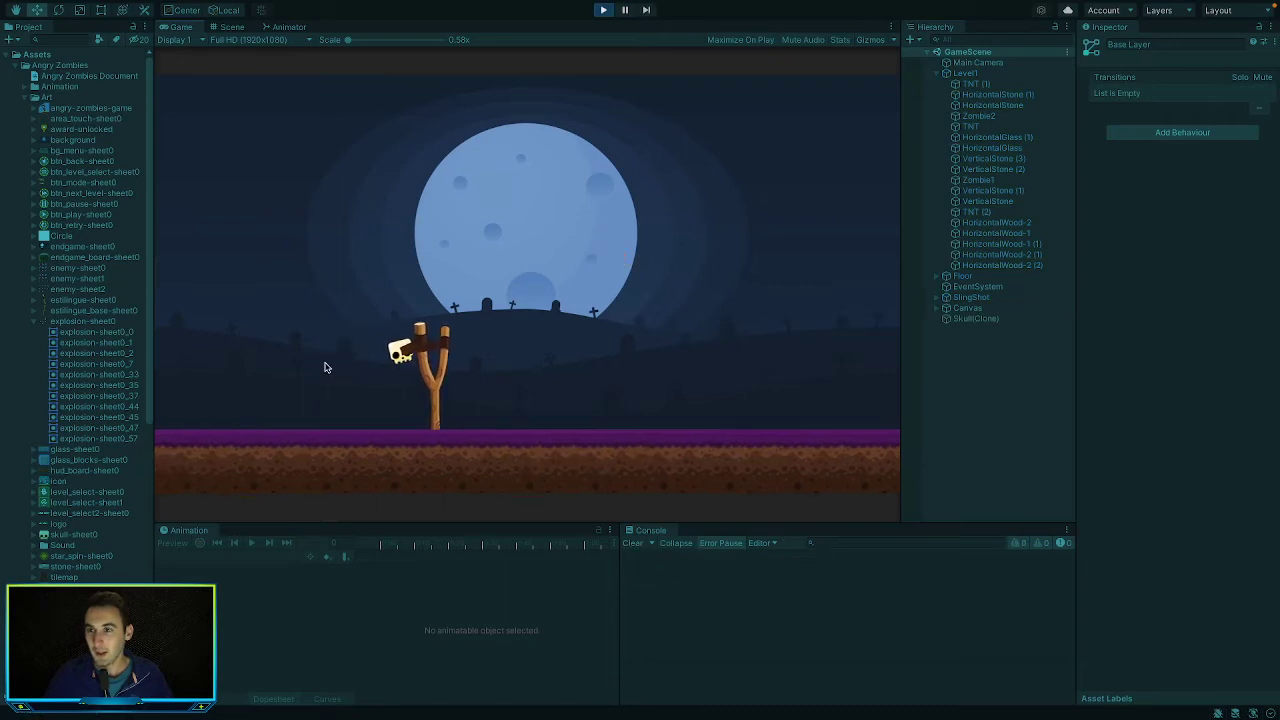
pyautogui.moveTo(397, 350); pyautogui.dragTo(380, 352)
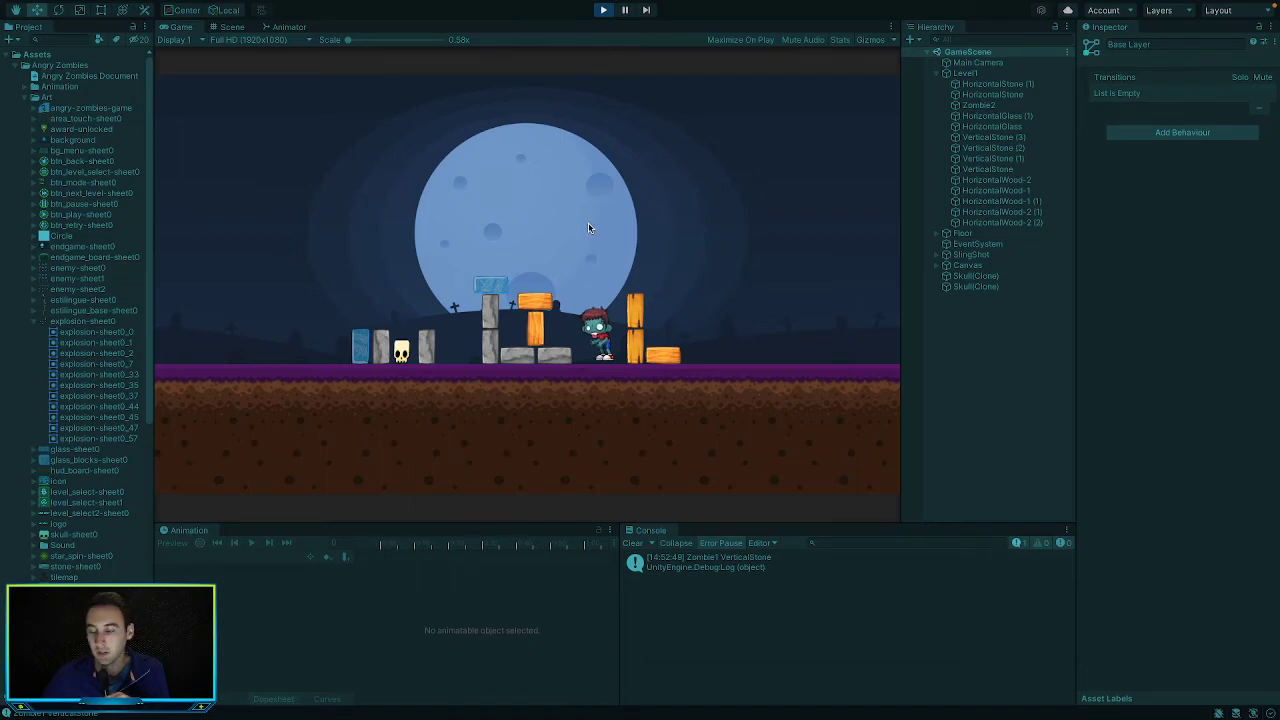
pyautogui.click(603, 10)
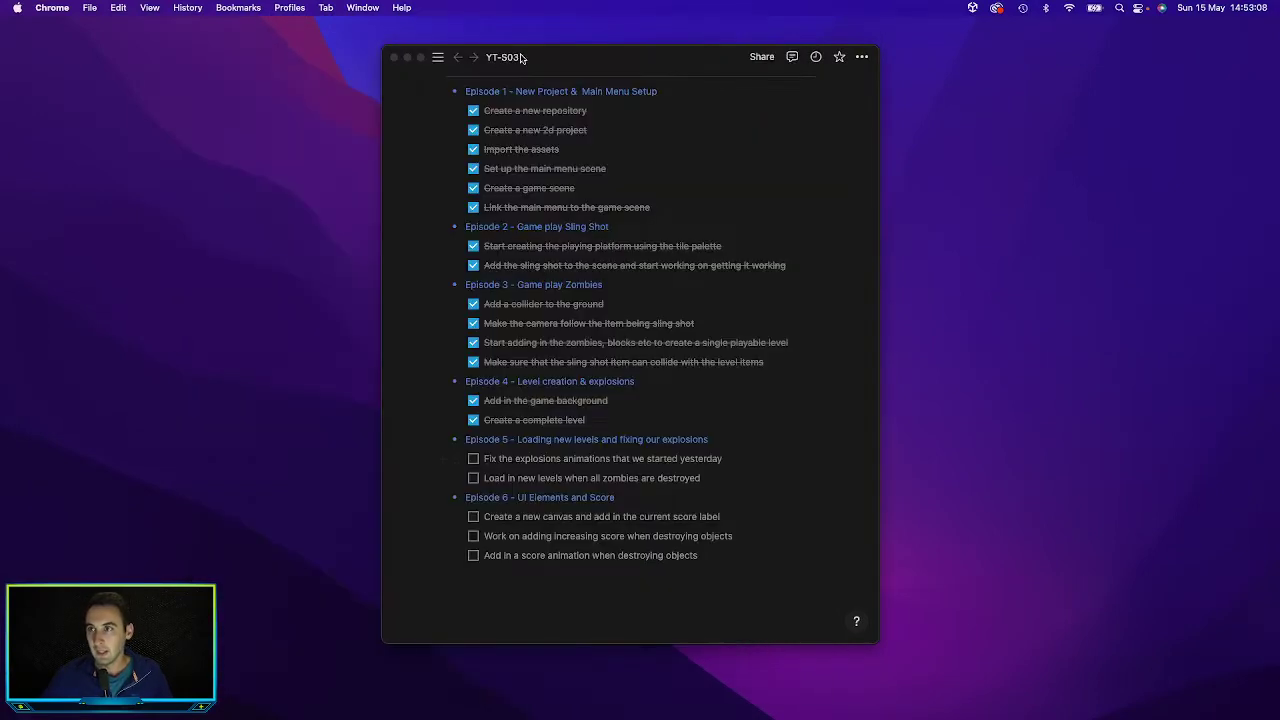
# In the Notion episode plan, mark the Episode 5 task "Fix the explosions animations that we started yesterday" as done
pyautogui.moveTo(520, 57); pyautogui.dragTo(453, 51)
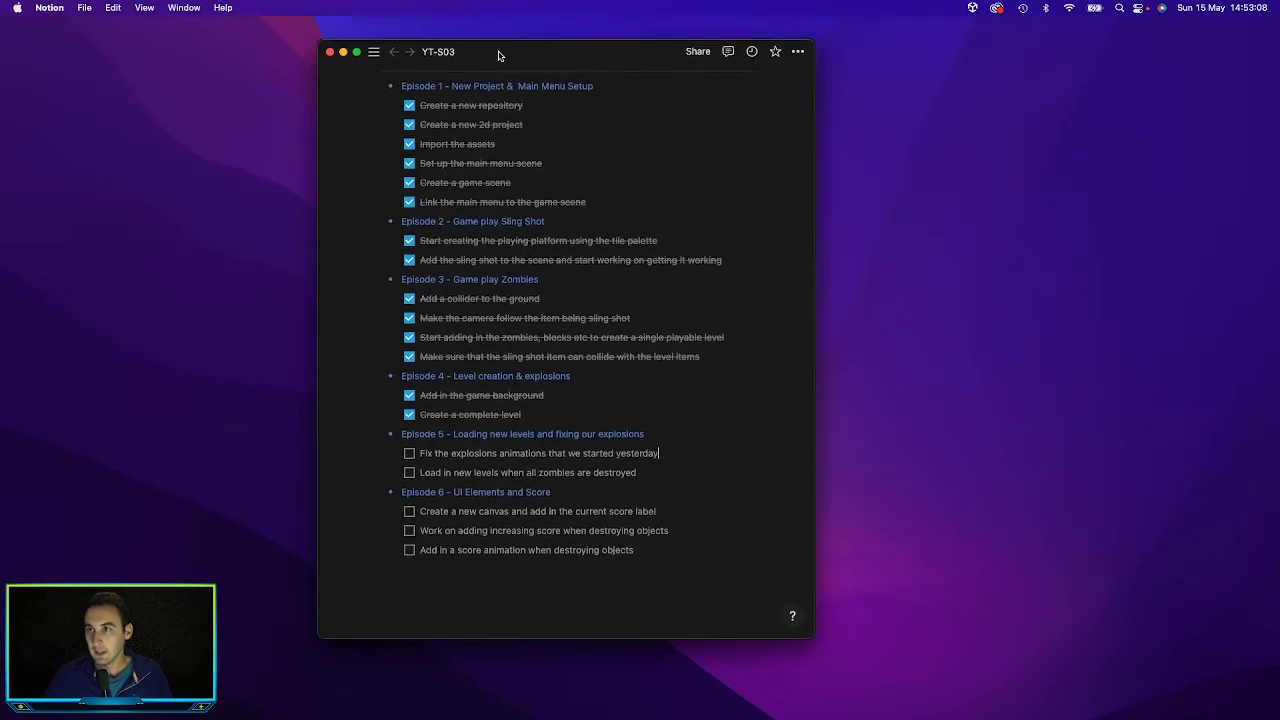
pyautogui.scroll(2, 580, 308)
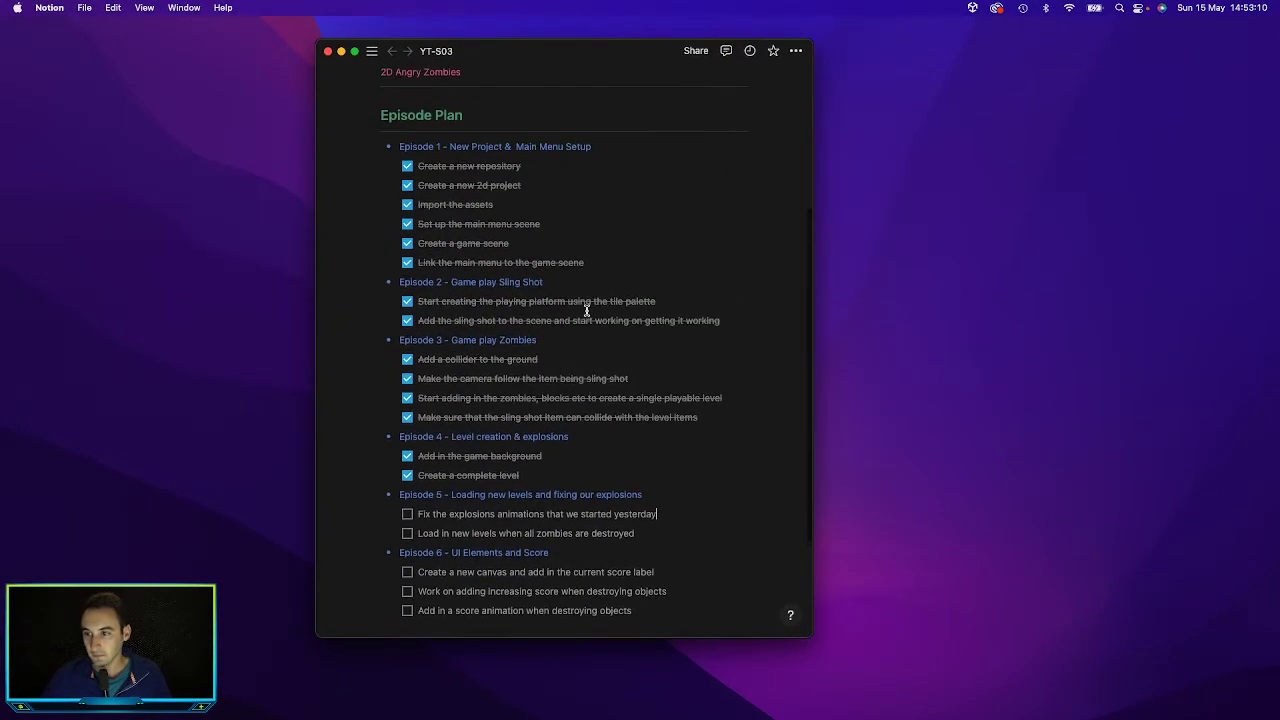
pyautogui.scroll(-2, 586, 310)
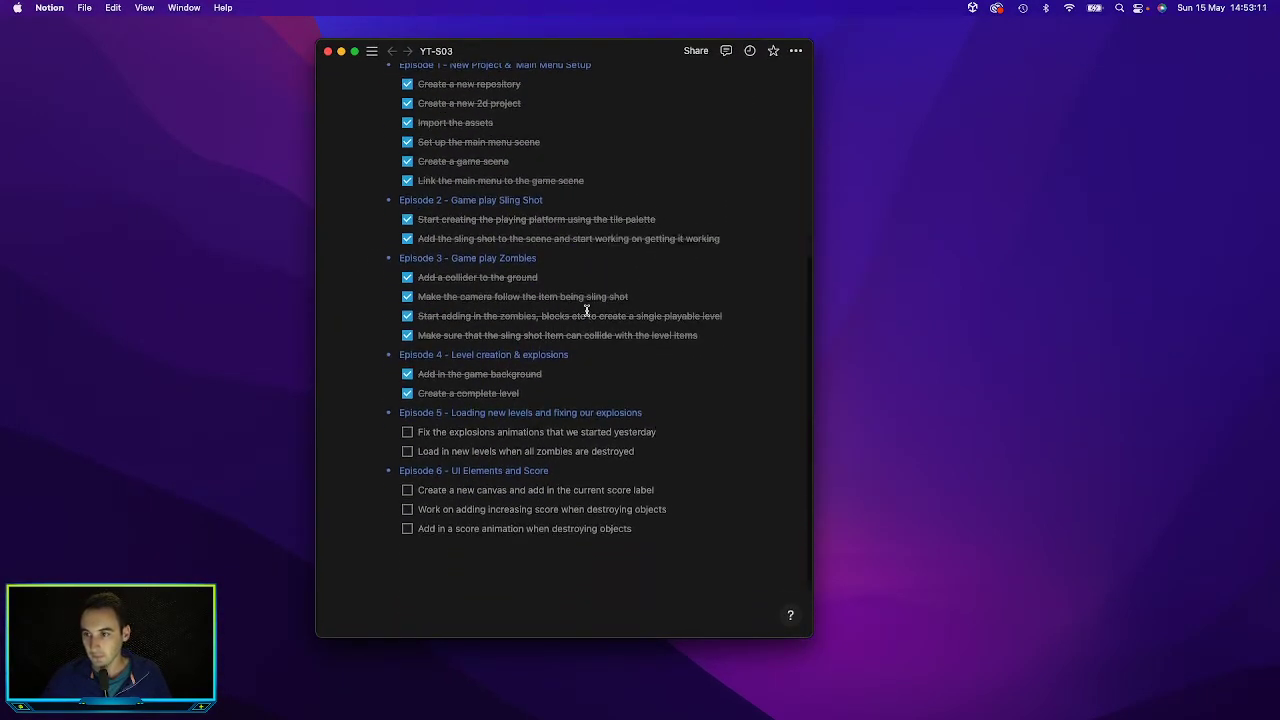
pyautogui.click(408, 432)
pyautogui.scroll(-2, 430, 449)
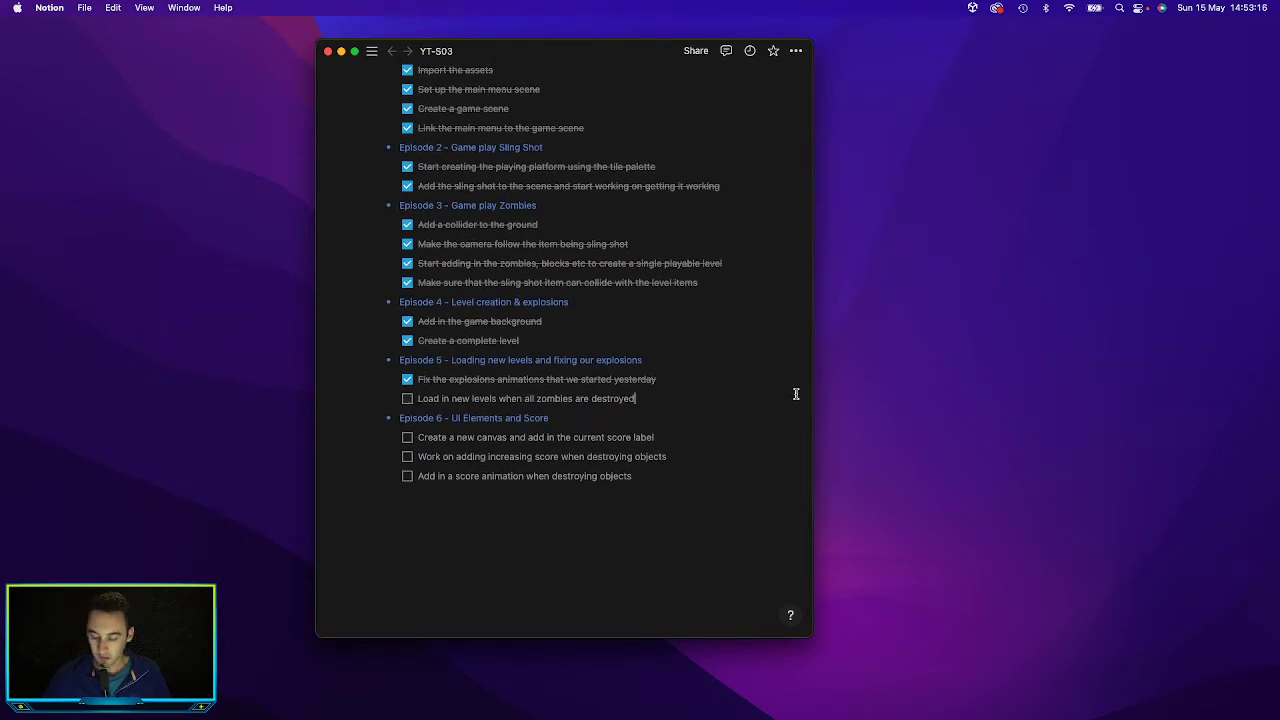
# Switch back to Unity and collapse the Art asset folder and the Level1 object's children
pyautogui.hotkey('ctrl', 'Right')
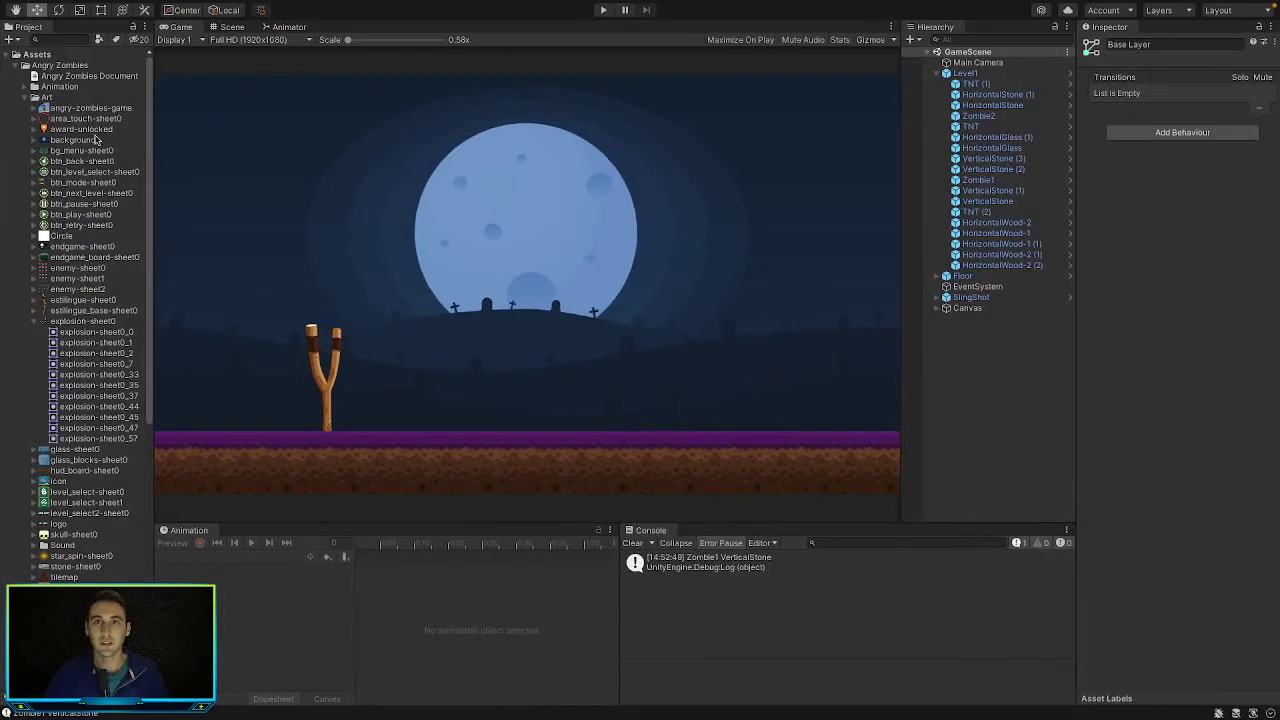
pyautogui.click(35, 97)
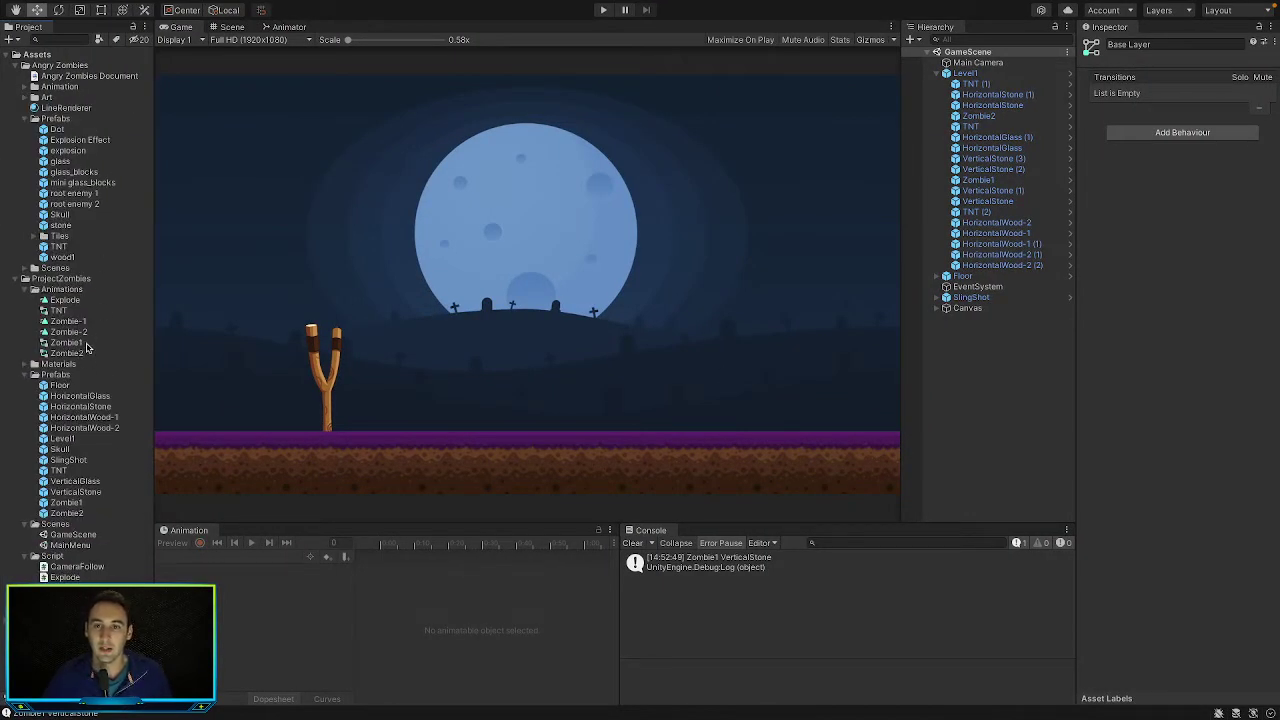
pyautogui.click(1058, 356)
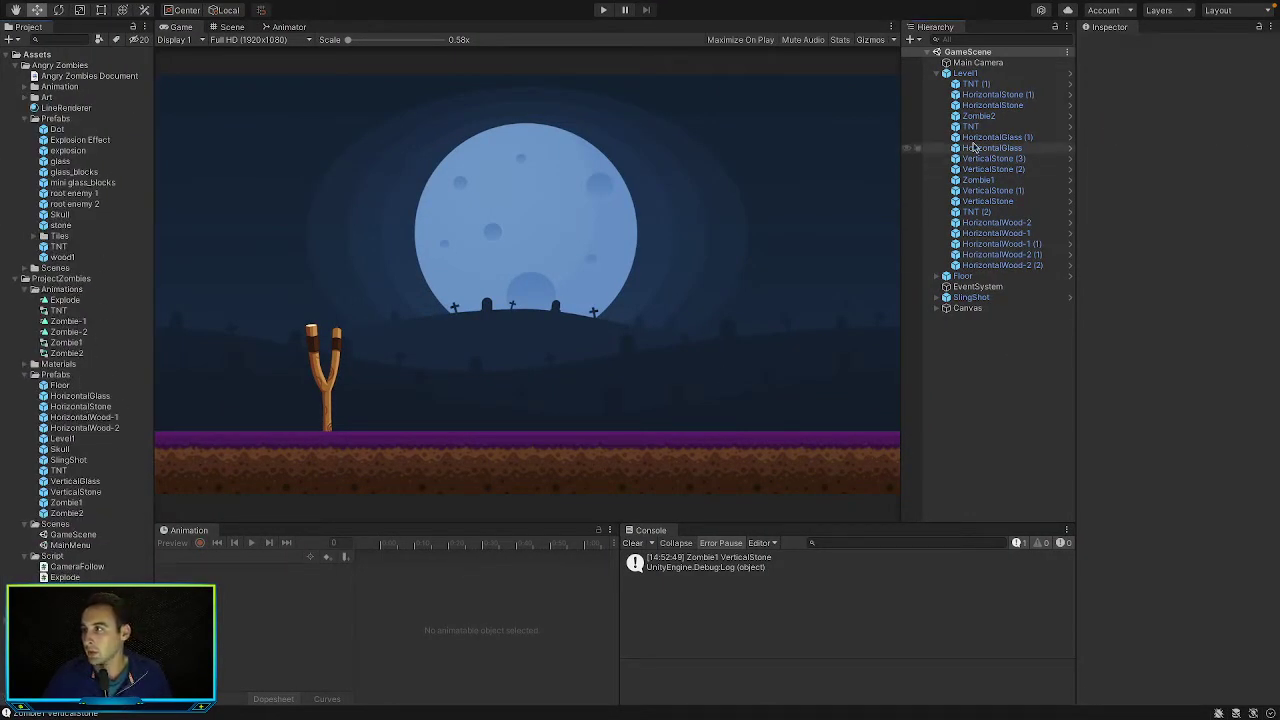
pyautogui.click(937, 74)
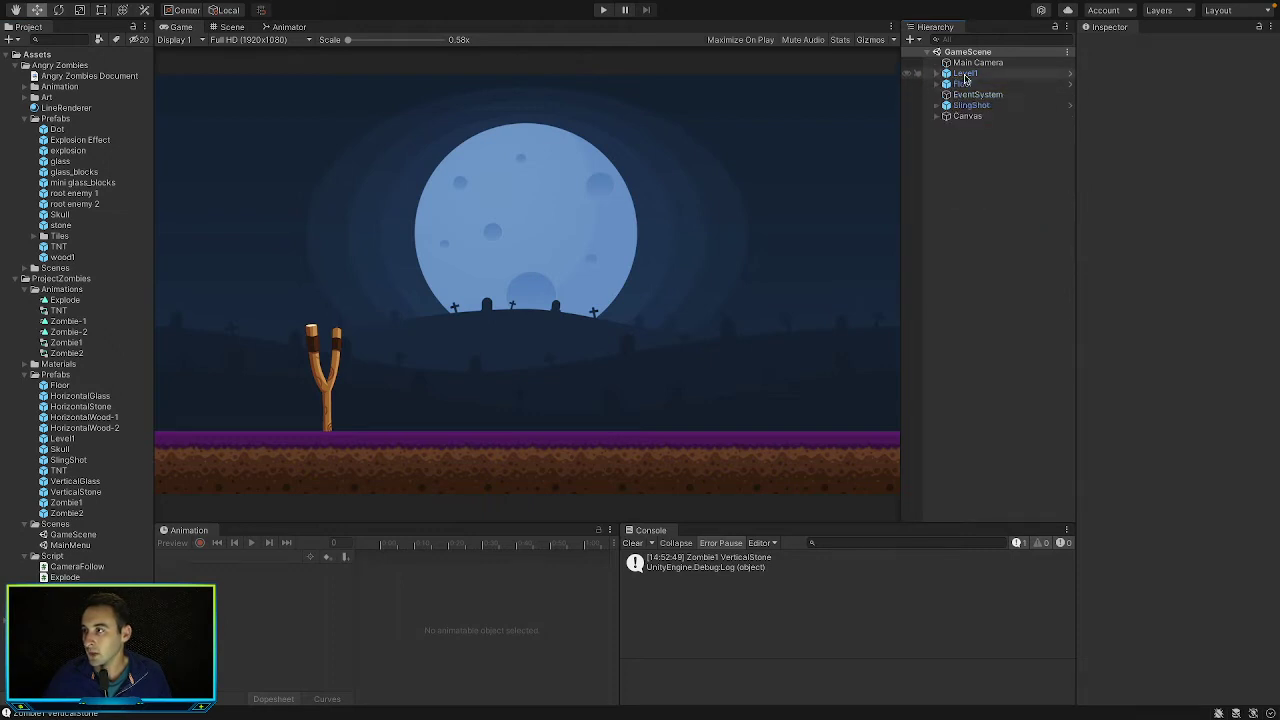
# Create an empty game object named Level2 at the root of GameScene
pyautogui.rightClick(984, 167)
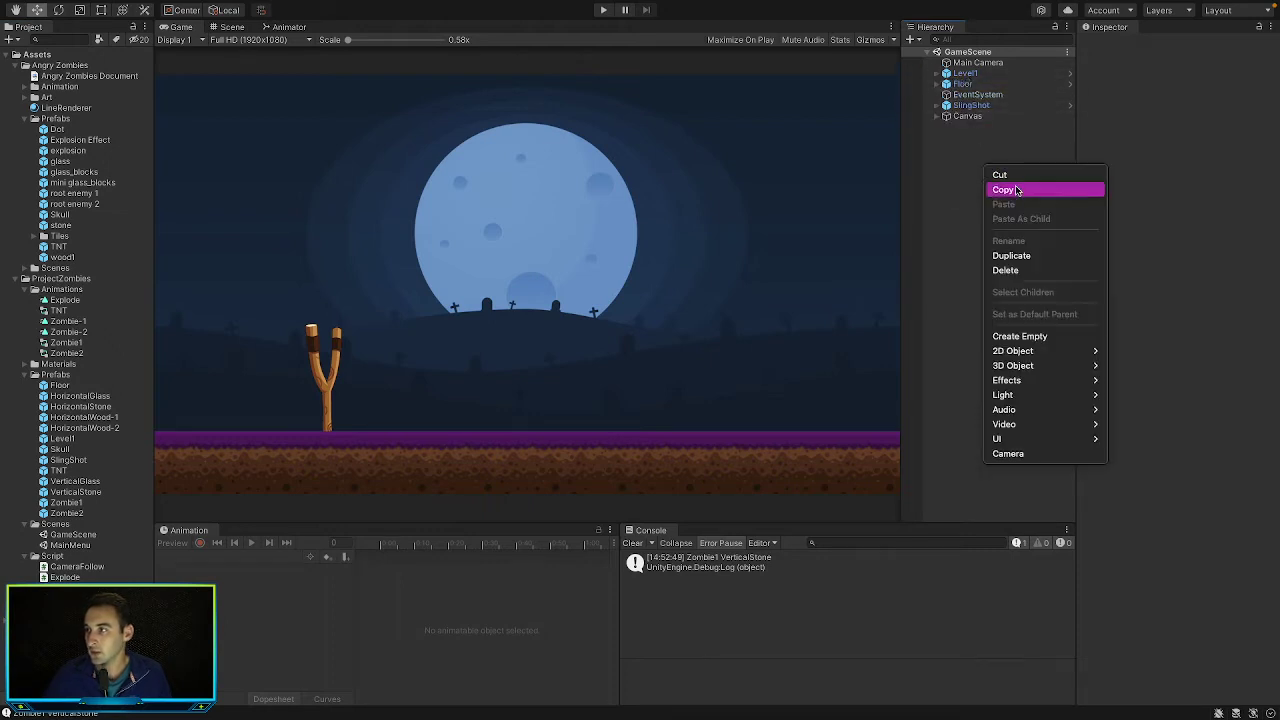
pyautogui.click(1018, 337)
pyautogui.write('Level')
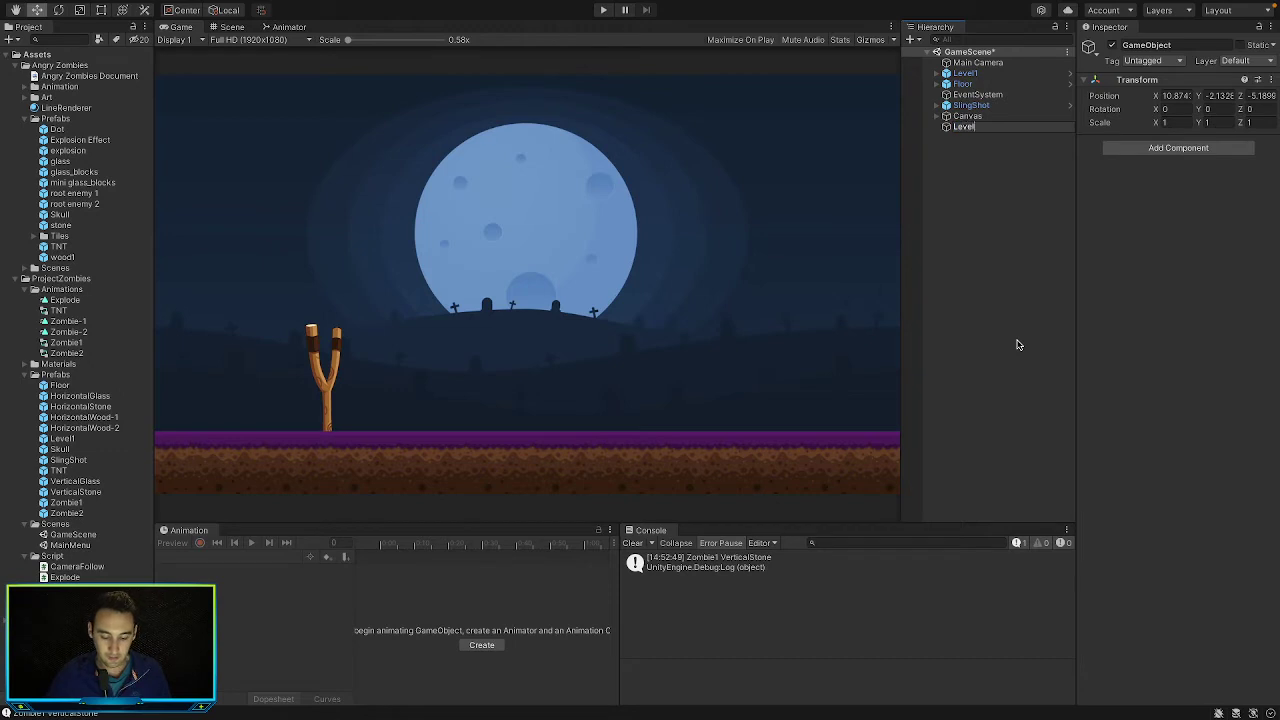
pyautogui.write('2')
pyautogui.press('Return')
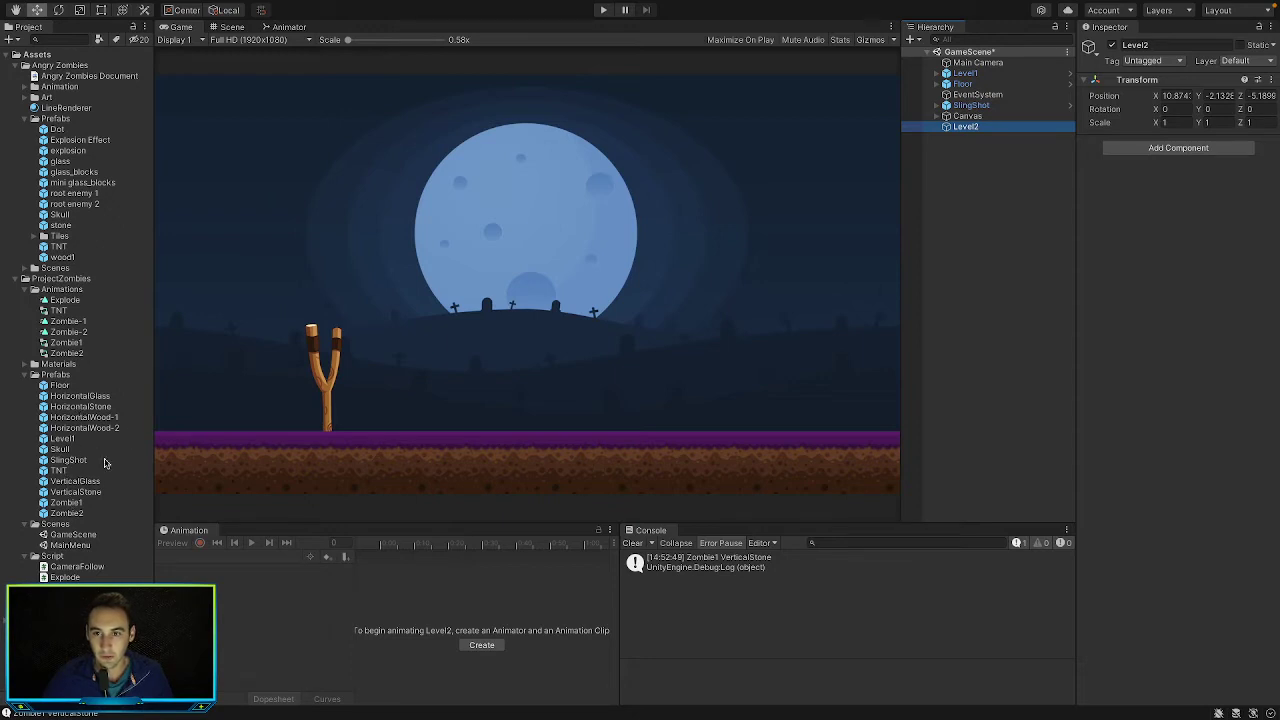
# Add the HorizontalWood-2 prefab as a child of Level2 and stand it on the ground beyond the Level1 structures, at about Y -0.92
pyautogui.moveTo(77, 432); pyautogui.dragTo(962, 132)
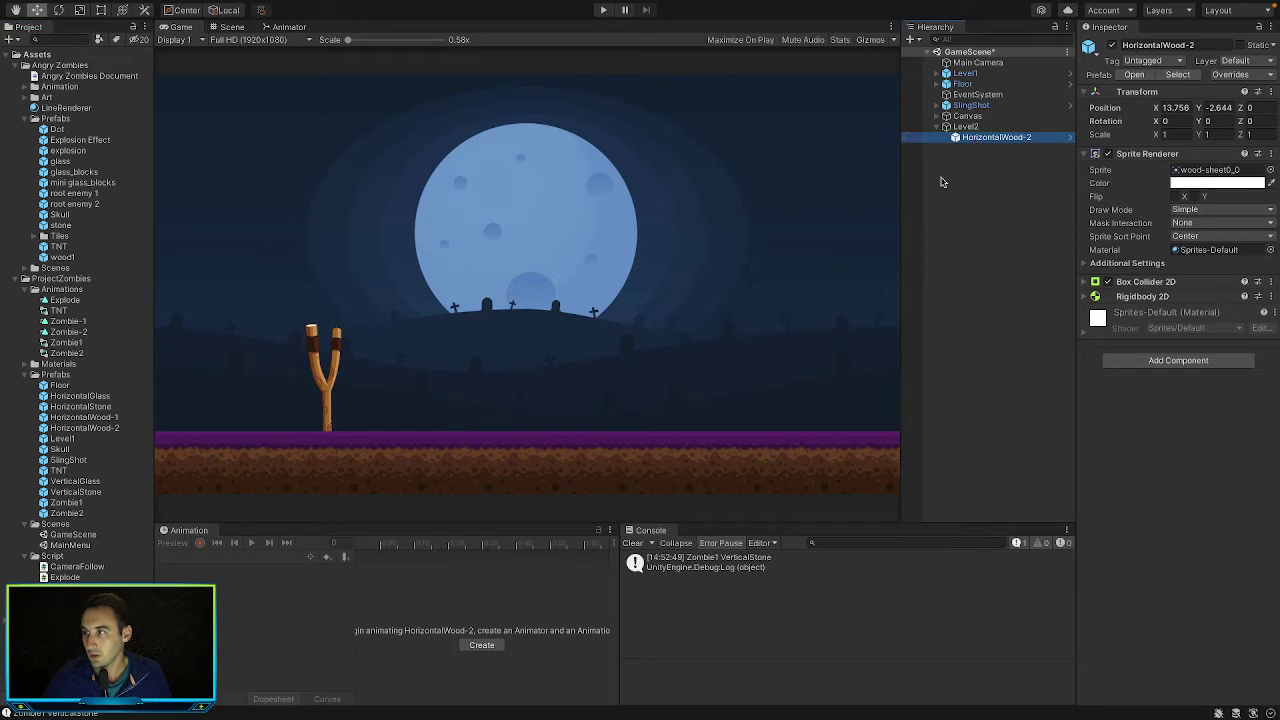
pyautogui.click(228, 28)
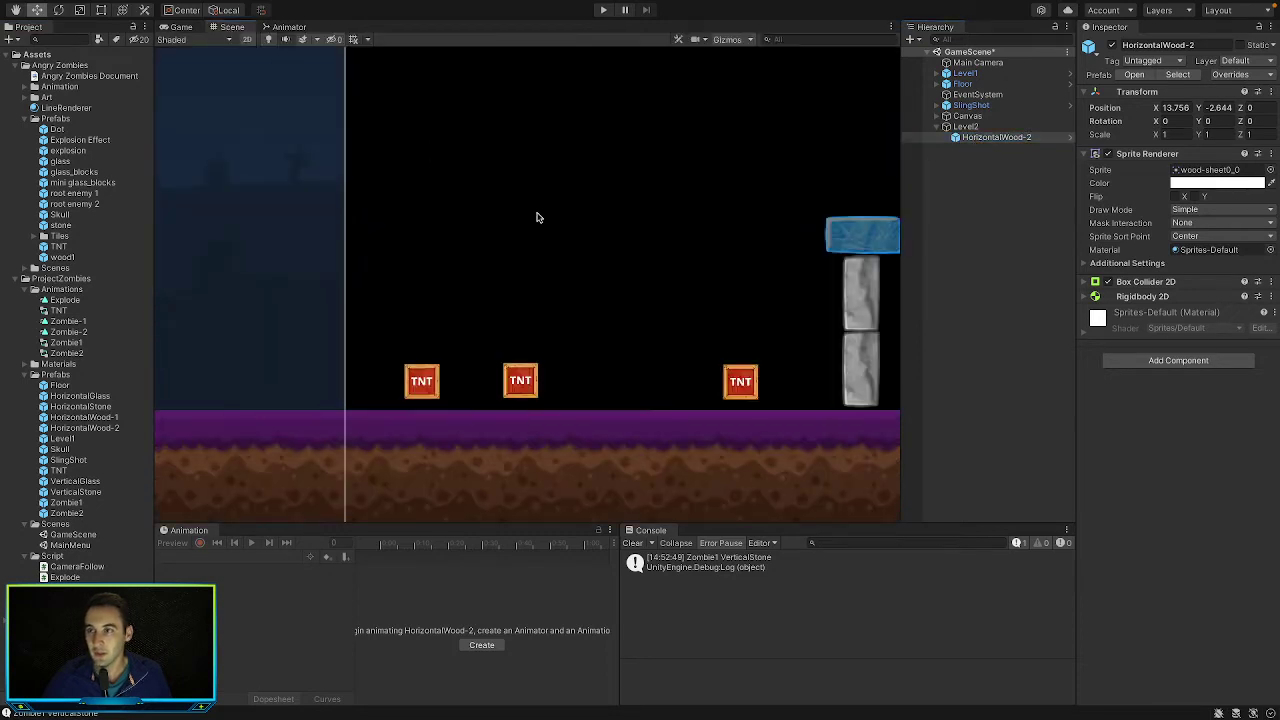
pyautogui.scroll(-10, 537, 217)
pyautogui.moveTo(537, 217); pyautogui.dragTo(450, 291, button='middle')
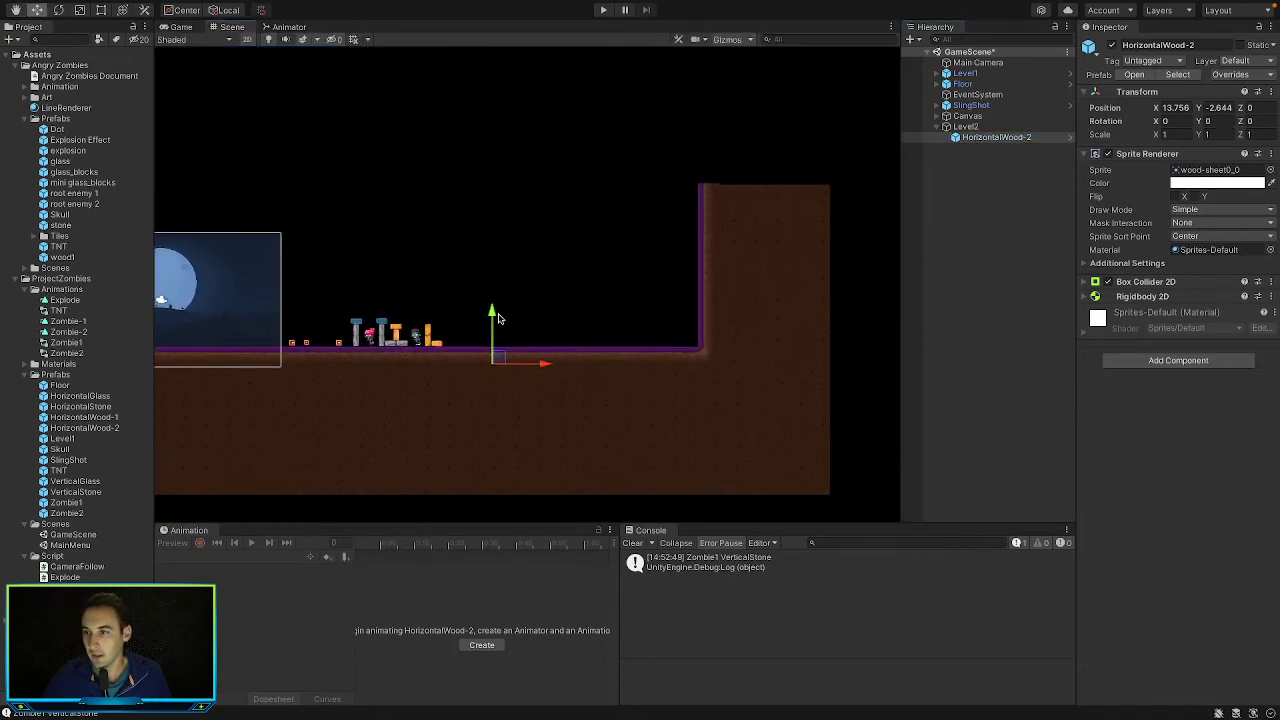
pyautogui.moveTo(494, 362); pyautogui.dragTo(495, 338)
pyautogui.scroll(2, 495, 340)
pyautogui.scroll(8, 494, 338)
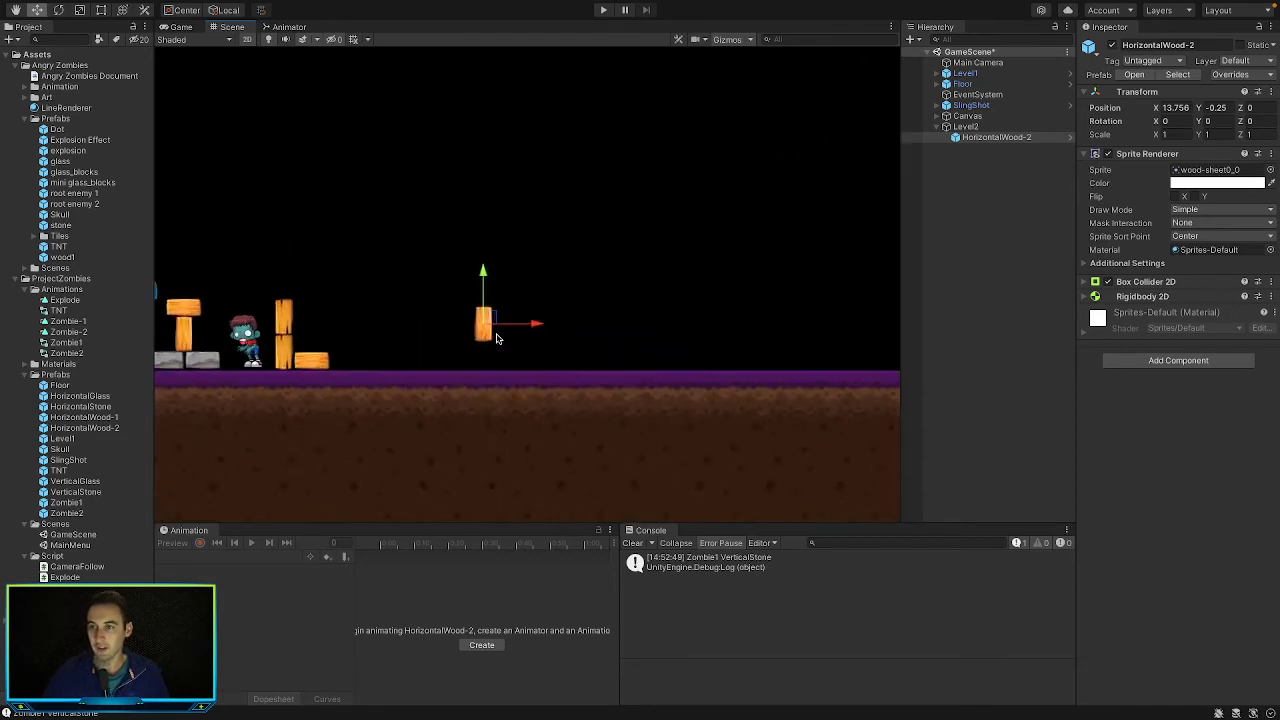
pyautogui.scroll(1, 494, 317)
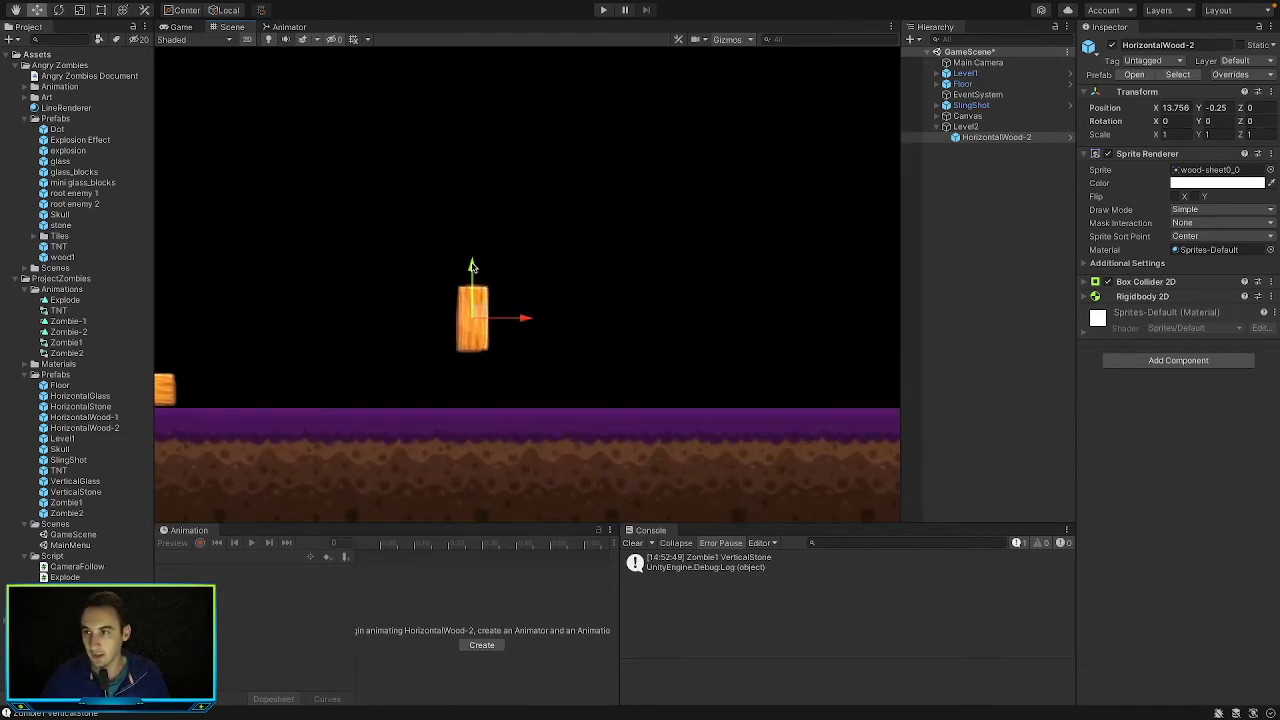
pyautogui.moveTo(494, 317); pyautogui.dragTo(609, 372)
# Duplicate the upright wood block twice, spacing the copies along the ground at about X 14.82 and X 15.83
pyautogui.hotkey('ctrl', 'd')
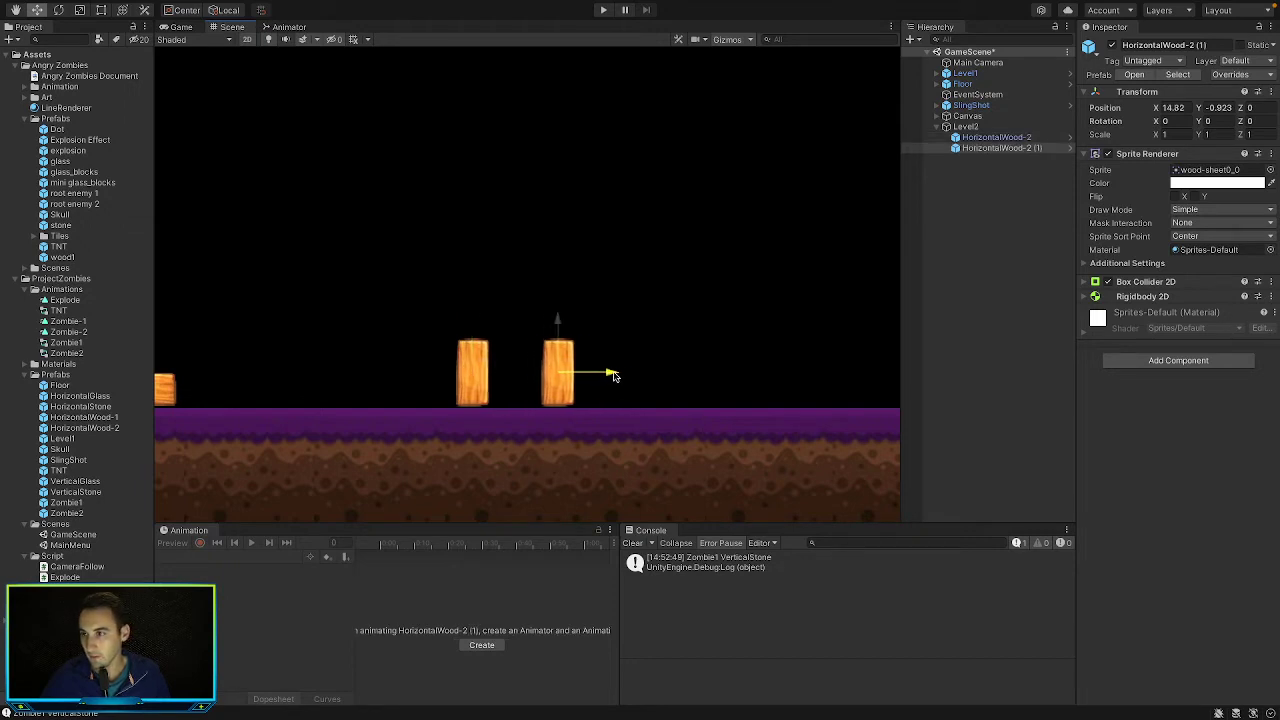
pyautogui.hotkey('ctrl', 'd')
pyautogui.moveTo(528, 373); pyautogui.dragTo(690, 378)
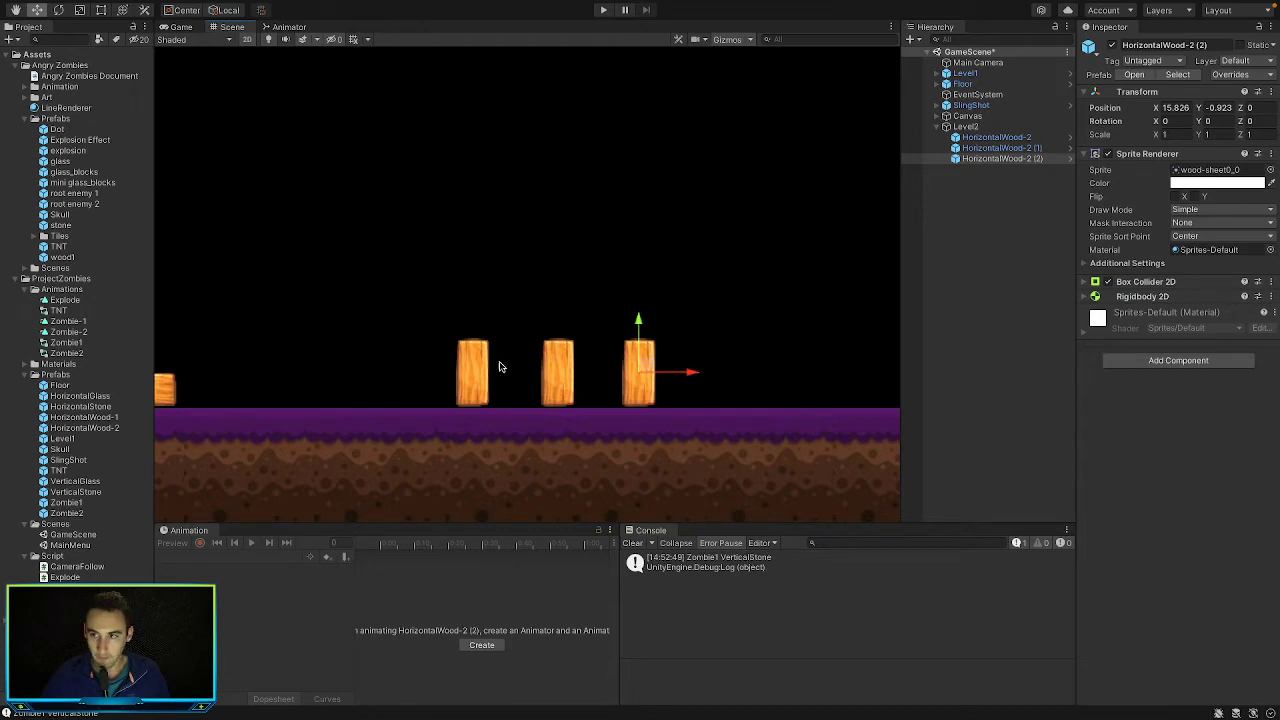
pyautogui.click(97, 428)
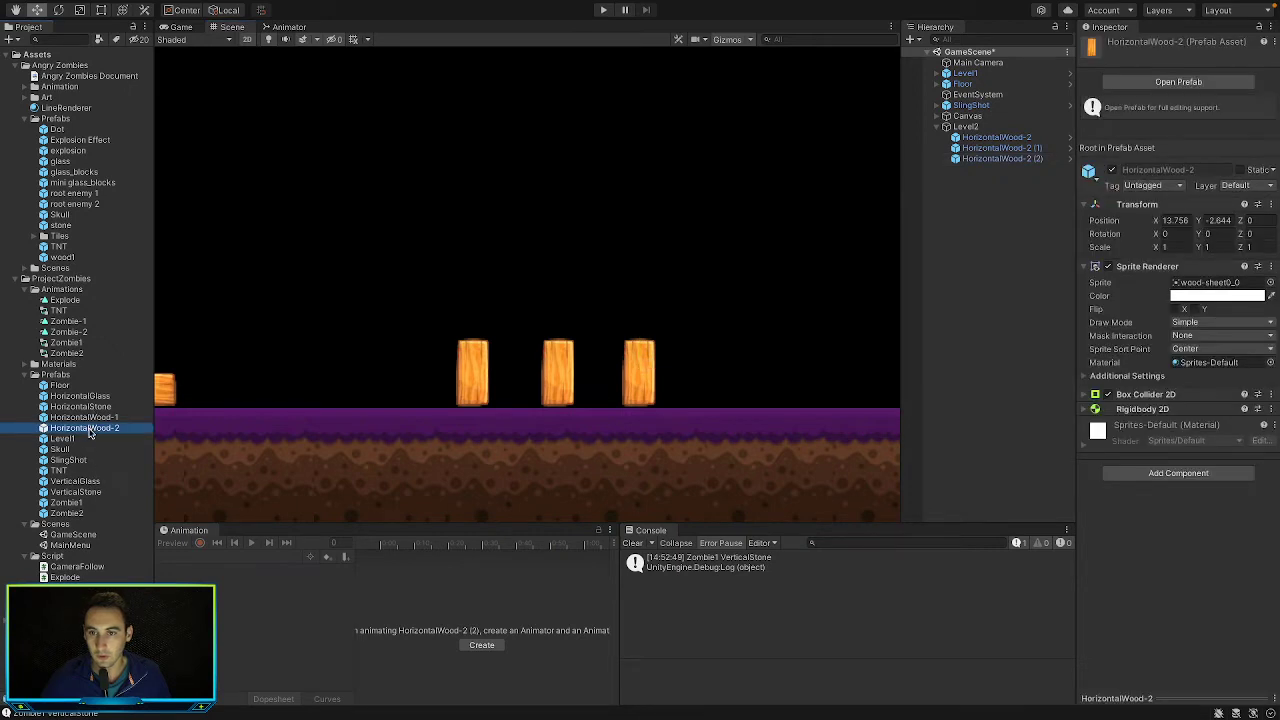
pyautogui.moveTo(93, 430); pyautogui.dragTo(459, 302)
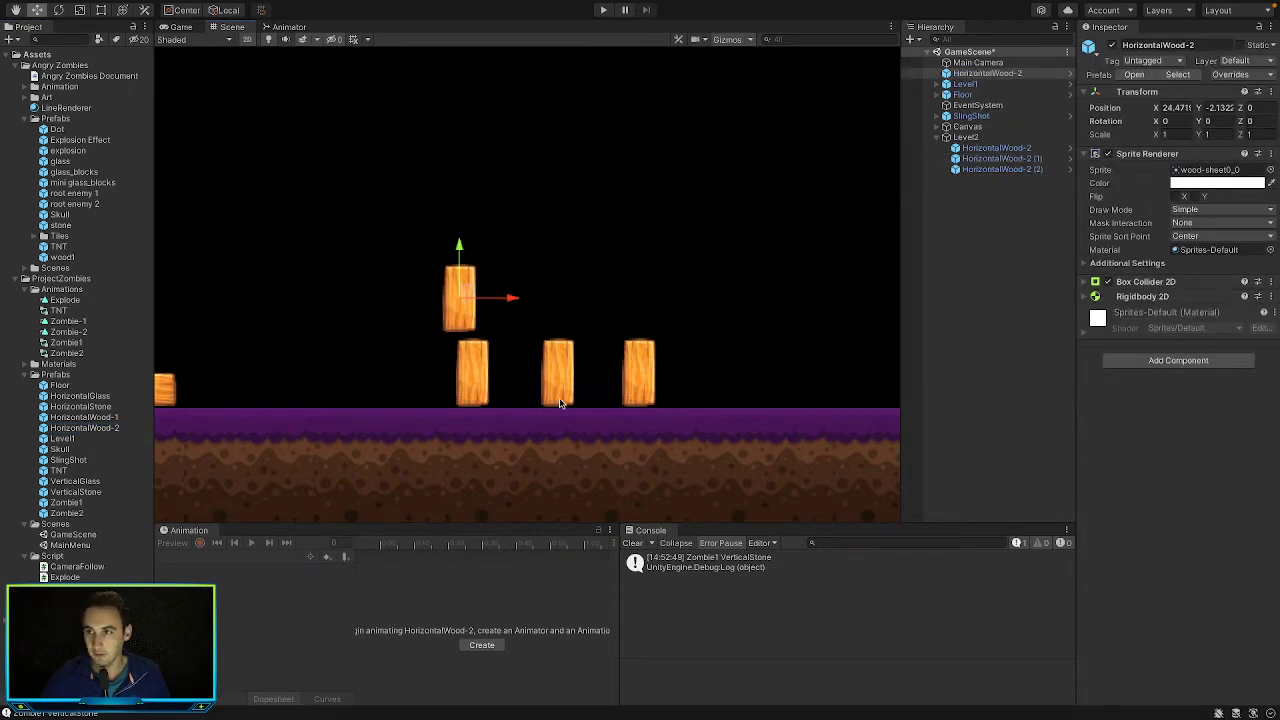
pyautogui.hotkey('ctrl', 'z')
# Duplicate the third upright wood block, raise the copy to about Y 0.31 and set its Z rotation to 90
pyautogui.click(1026, 160)
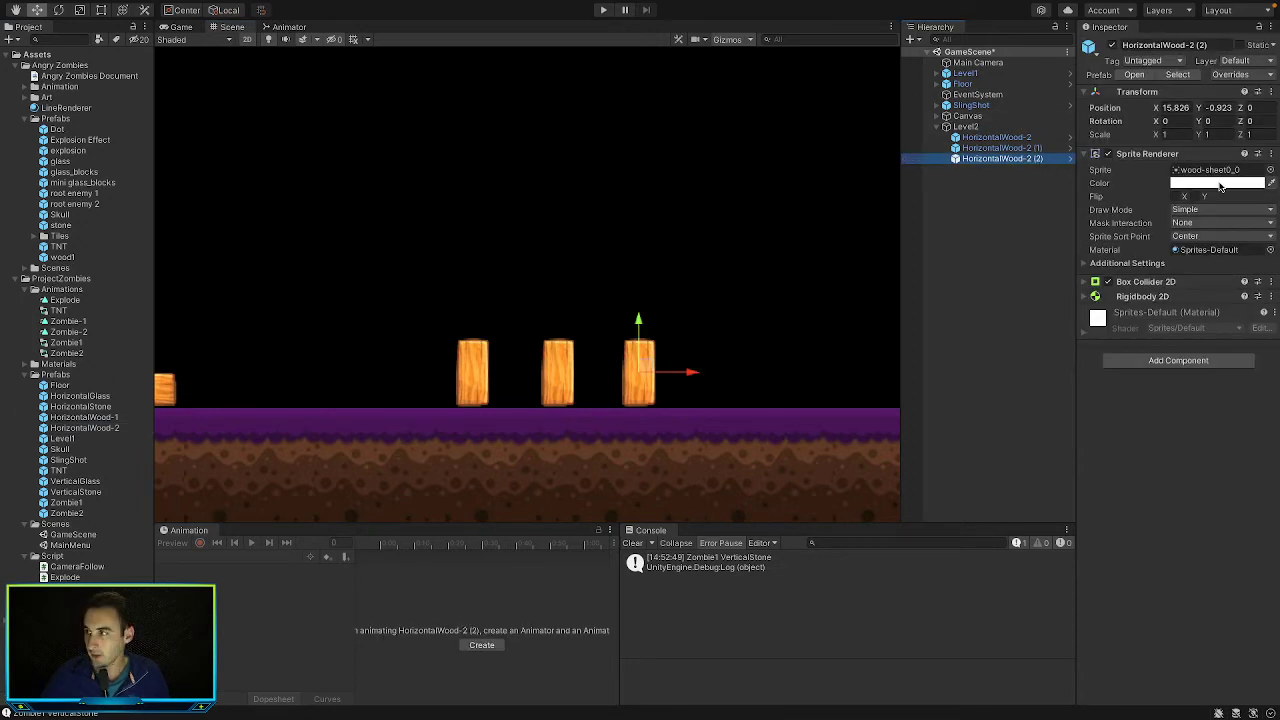
pyautogui.hotkey('ctrl', 'd')
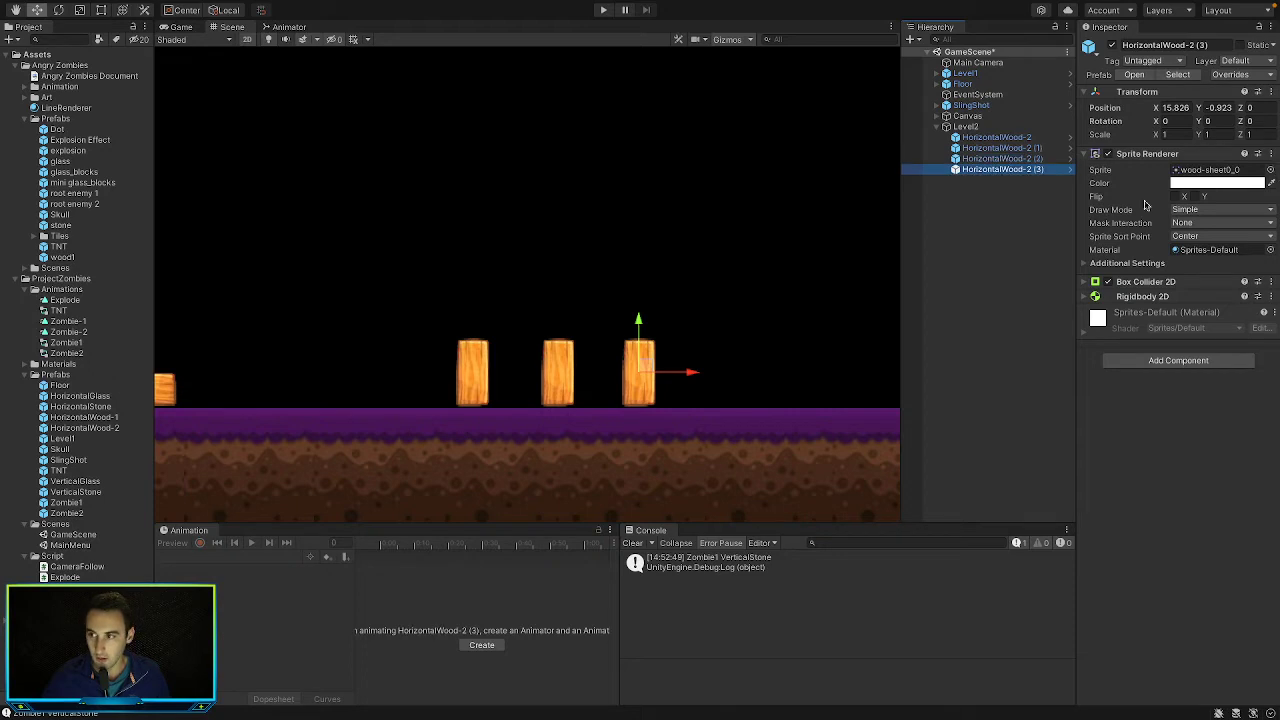
pyautogui.moveTo(620, 321); pyautogui.dragTo(620, 219)
pyautogui.click(1257, 120)
pyautogui.write('90')
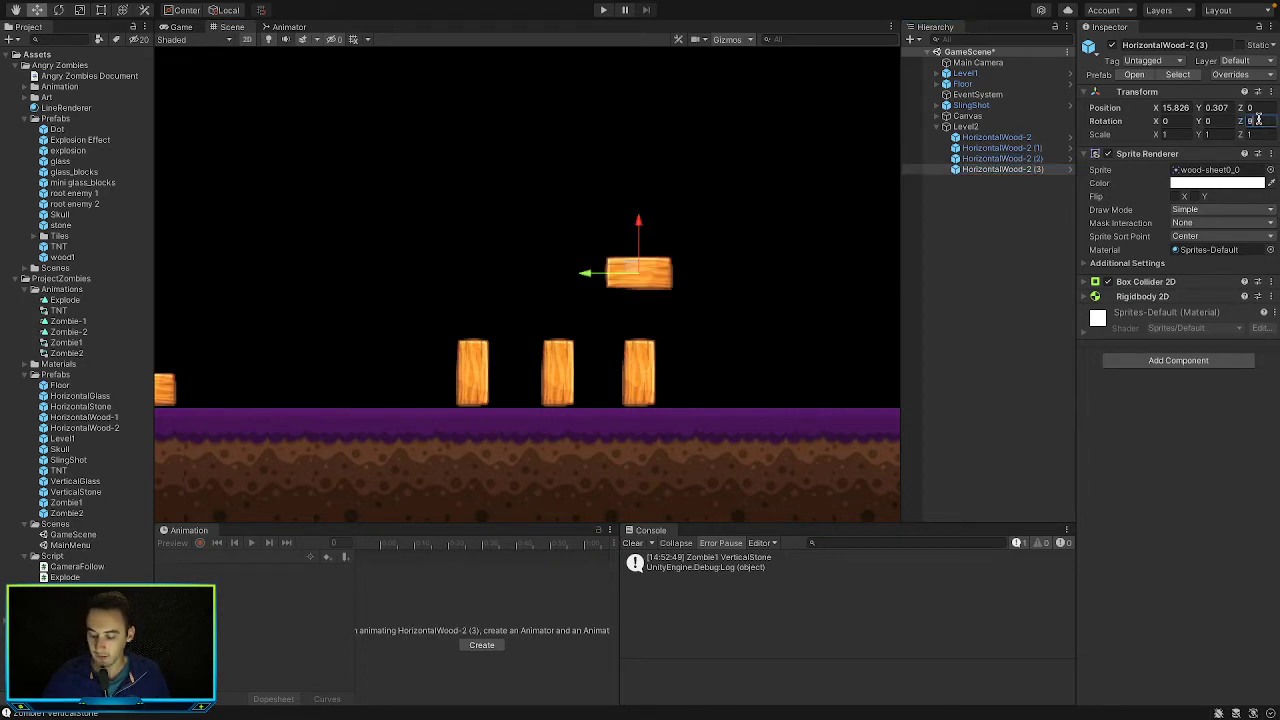
# Lower the rotated block onto the uprights at about Y -0.28 and place a duplicate beside it at about X 14.36
pyautogui.moveTo(590, 273); pyautogui.dragTo(547, 274)
pyautogui.moveTo(592, 222); pyautogui.dragTo(587, 270)
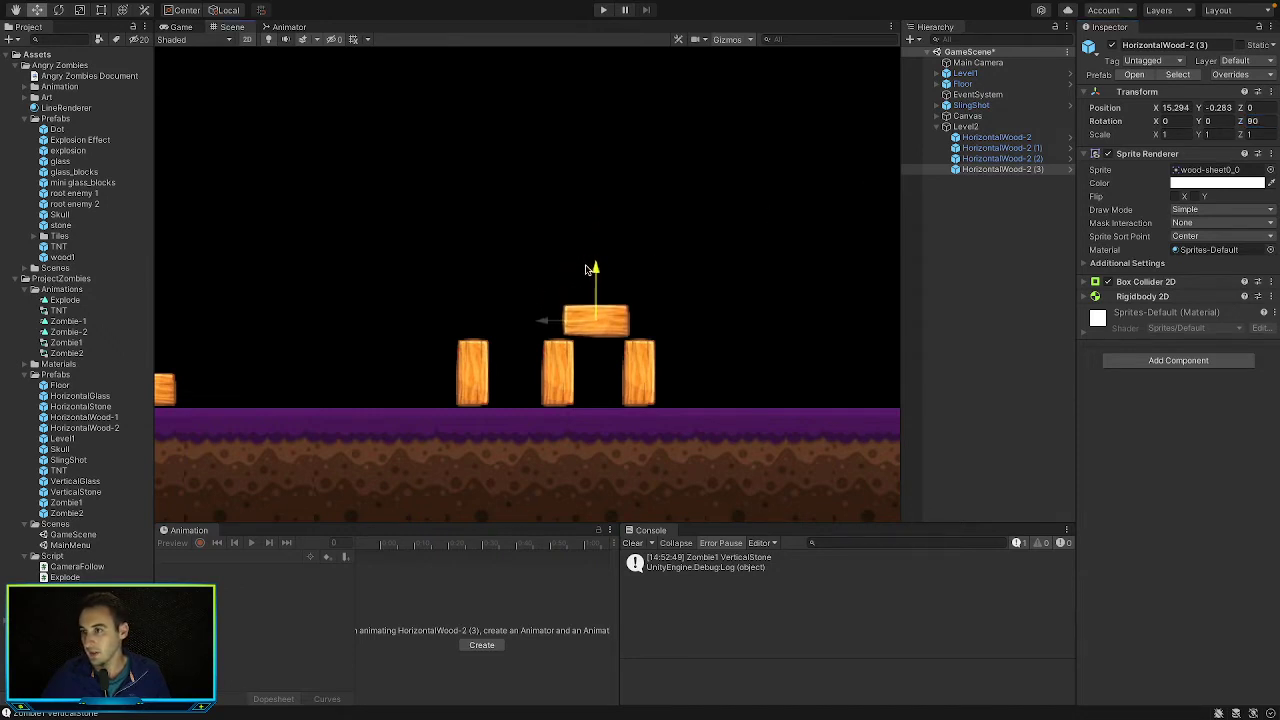
pyautogui.moveTo(547, 325); pyautogui.dragTo(467, 323)
pyautogui.hotkey('ctrl', 'd')
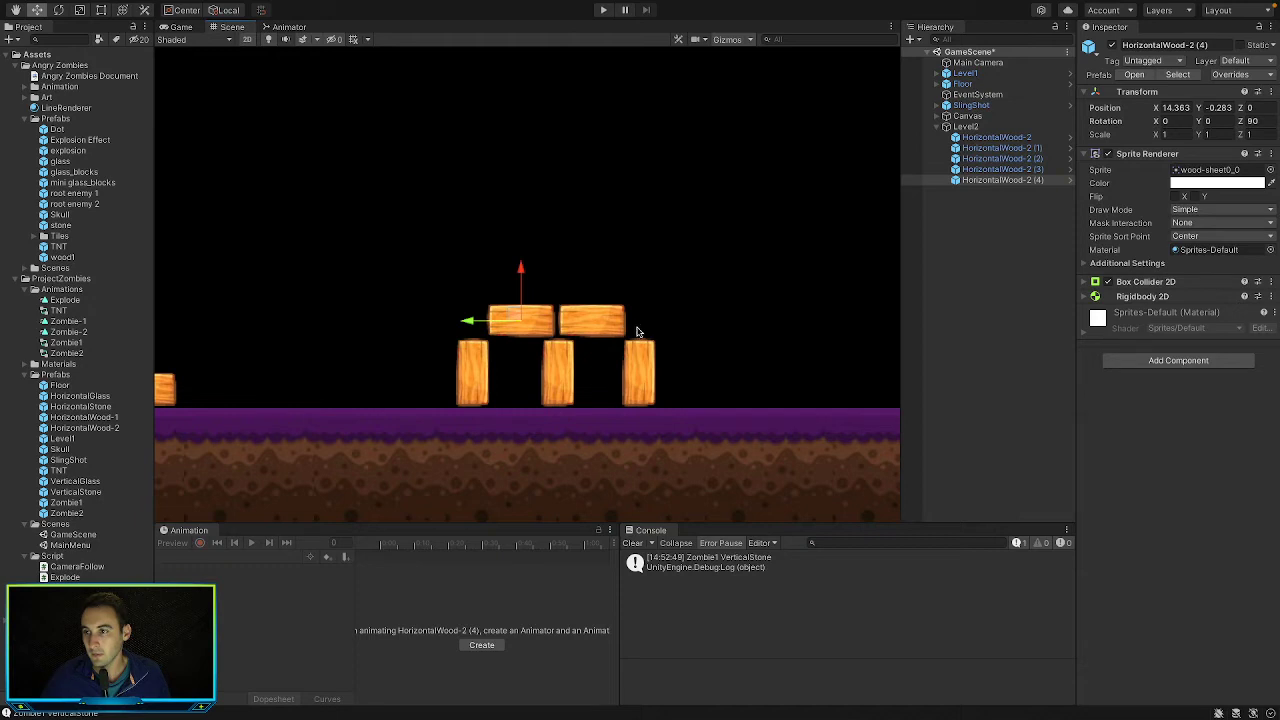
# Move the two outer upright blocks inward beneath the crosspieces, placing the one farthest from the slingshot at about X 15.7
pyautogui.click(474, 360)
pyautogui.moveTo(519, 372); pyautogui.dragTo(535, 373)
pyautogui.click(644, 376)
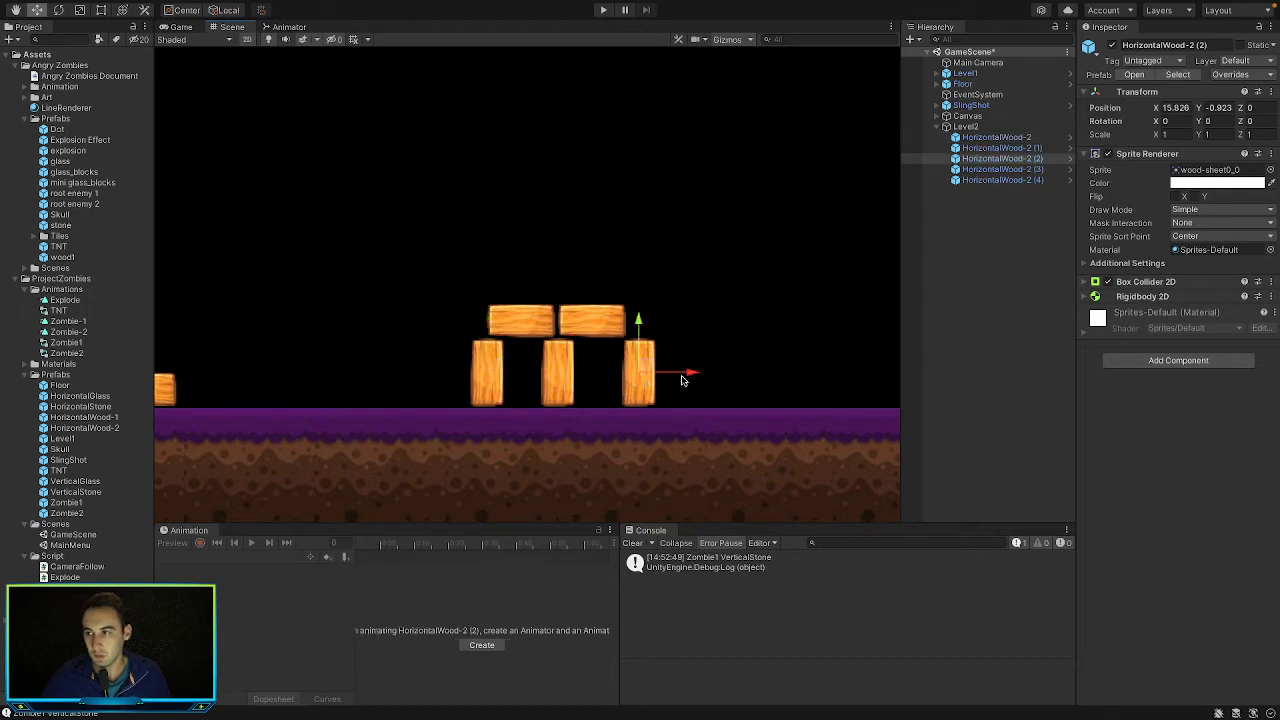
pyautogui.moveTo(686, 378); pyautogui.dragTo(677, 378)
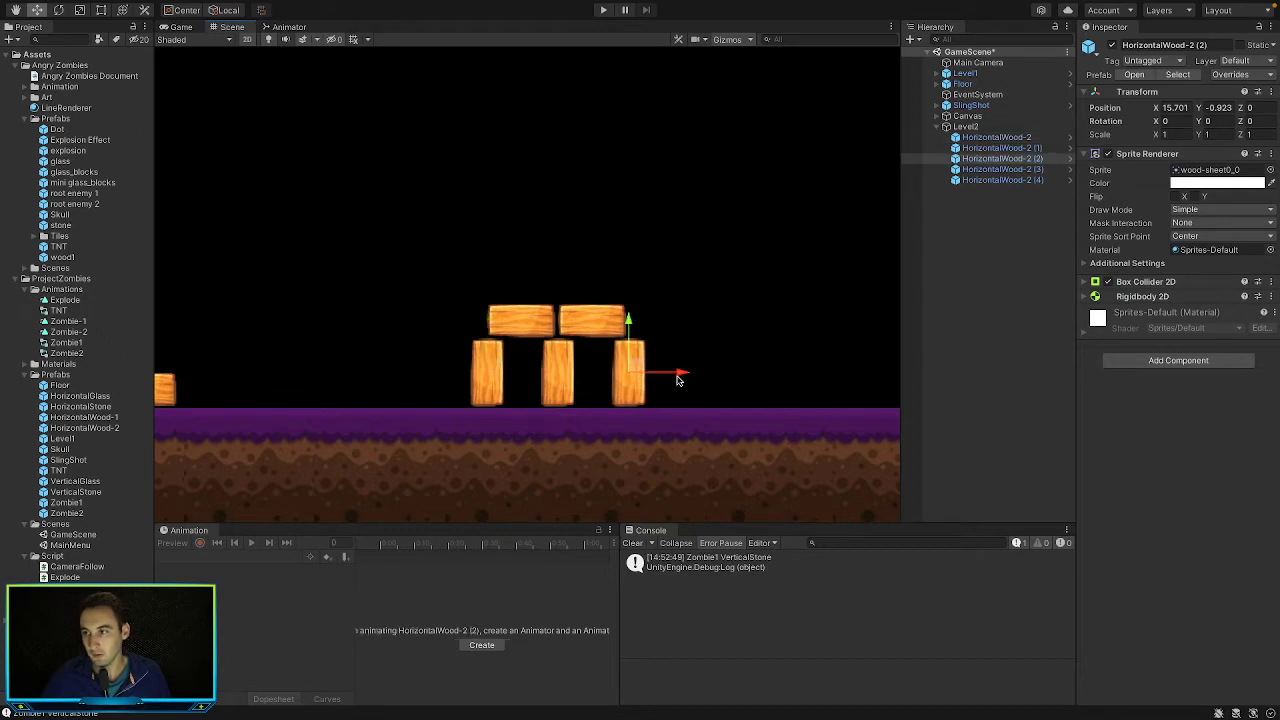
# Duplicate the middle upright block, raise the copy above the crosspieces to about Y 0.365, and place another copy at about X 13.93
pyautogui.click(560, 350)
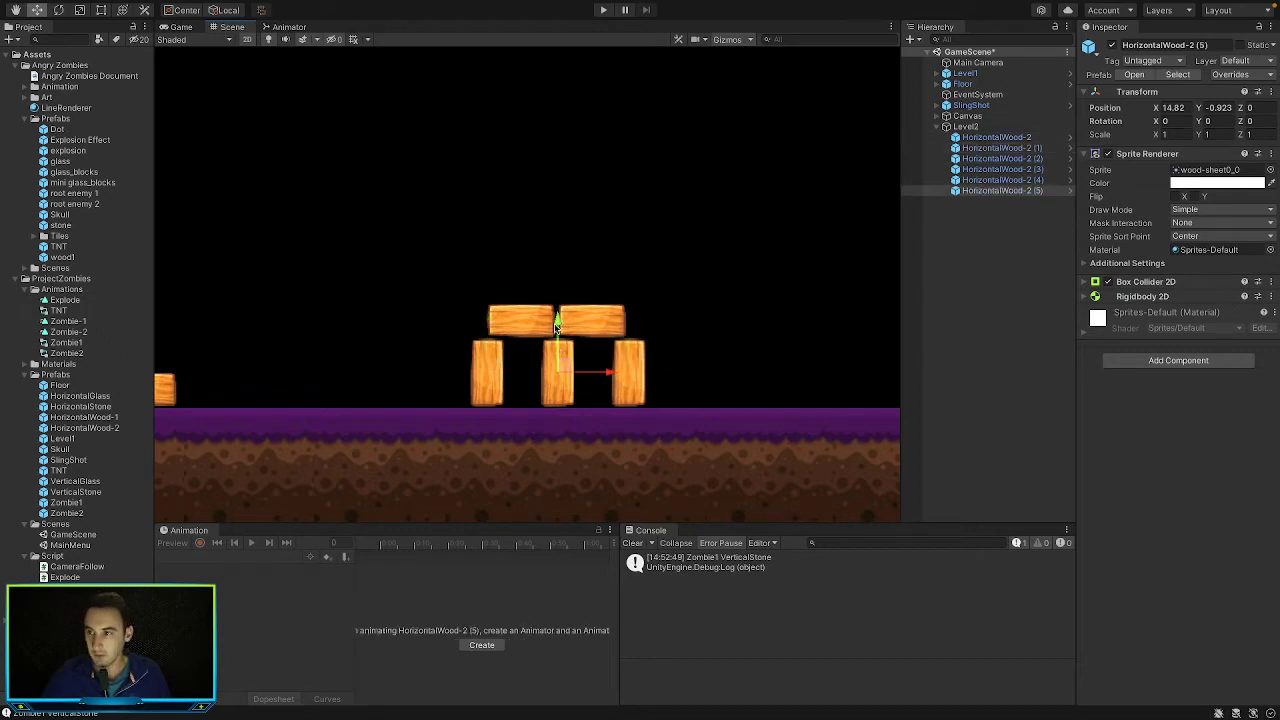
pyautogui.hotkey('ctrl', 'd')
pyautogui.moveTo(557, 322); pyautogui.dragTo(560, 221)
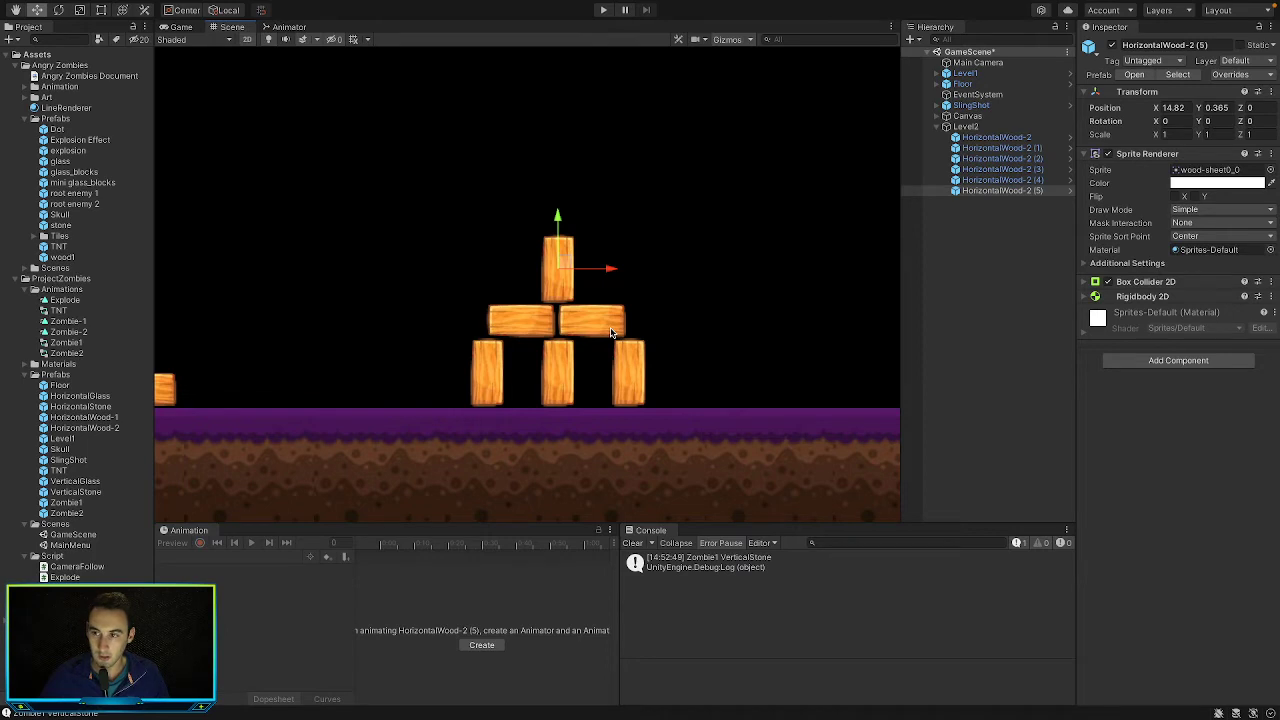
pyautogui.hotkey('ctrl', 'd')
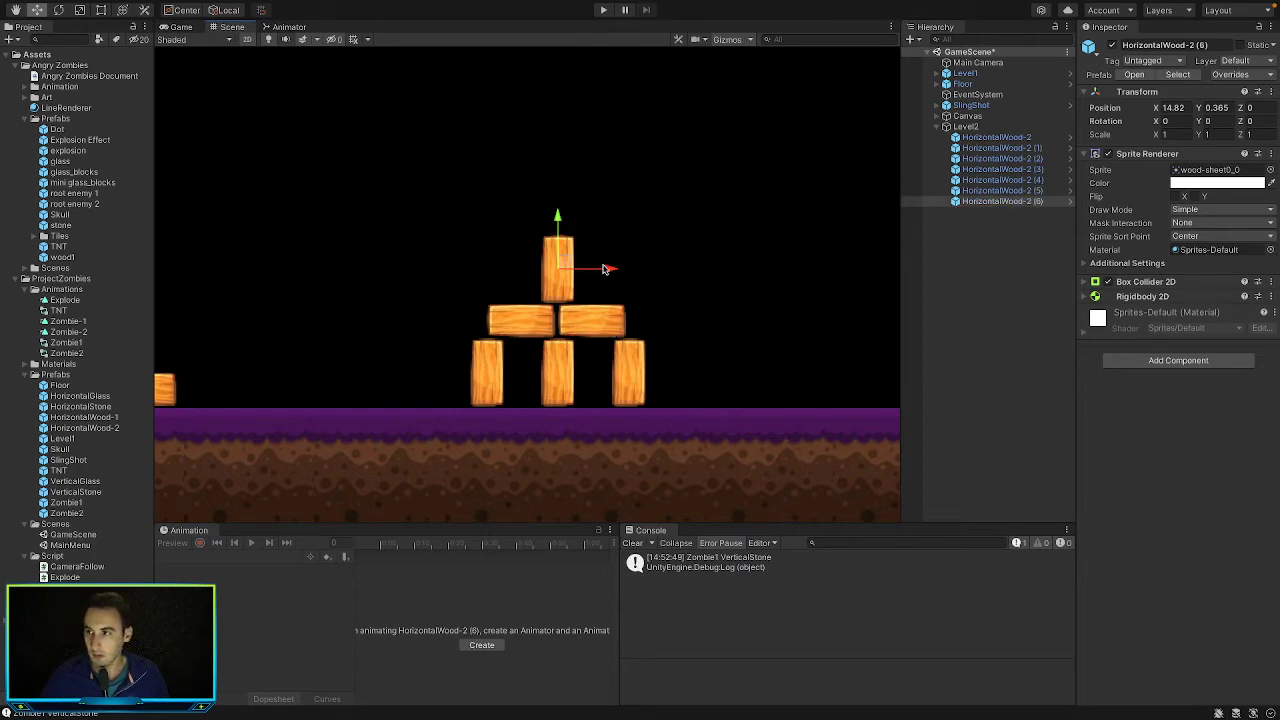
pyautogui.moveTo(606, 268); pyautogui.dragTo(535, 284)
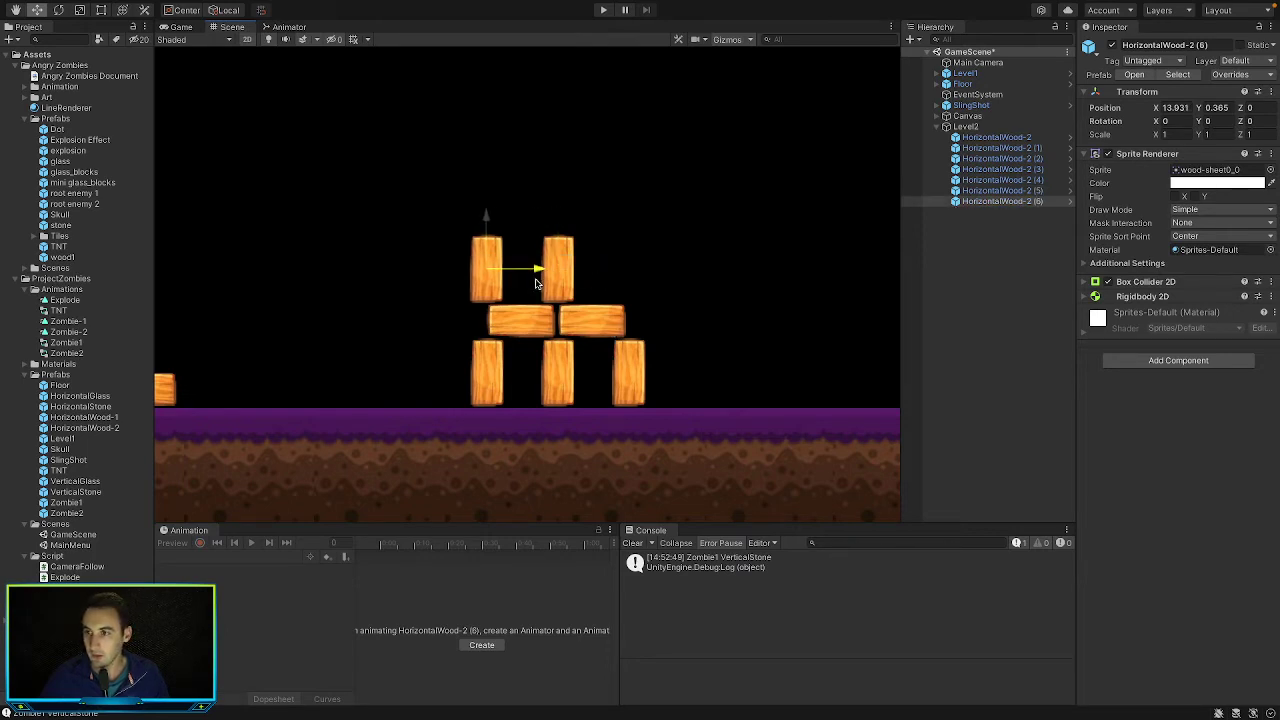
# Duplicate a crosspiece twice and extend the horizontal row by one block at each end, the farther one at about X 16.12
pyautogui.click(541, 333)
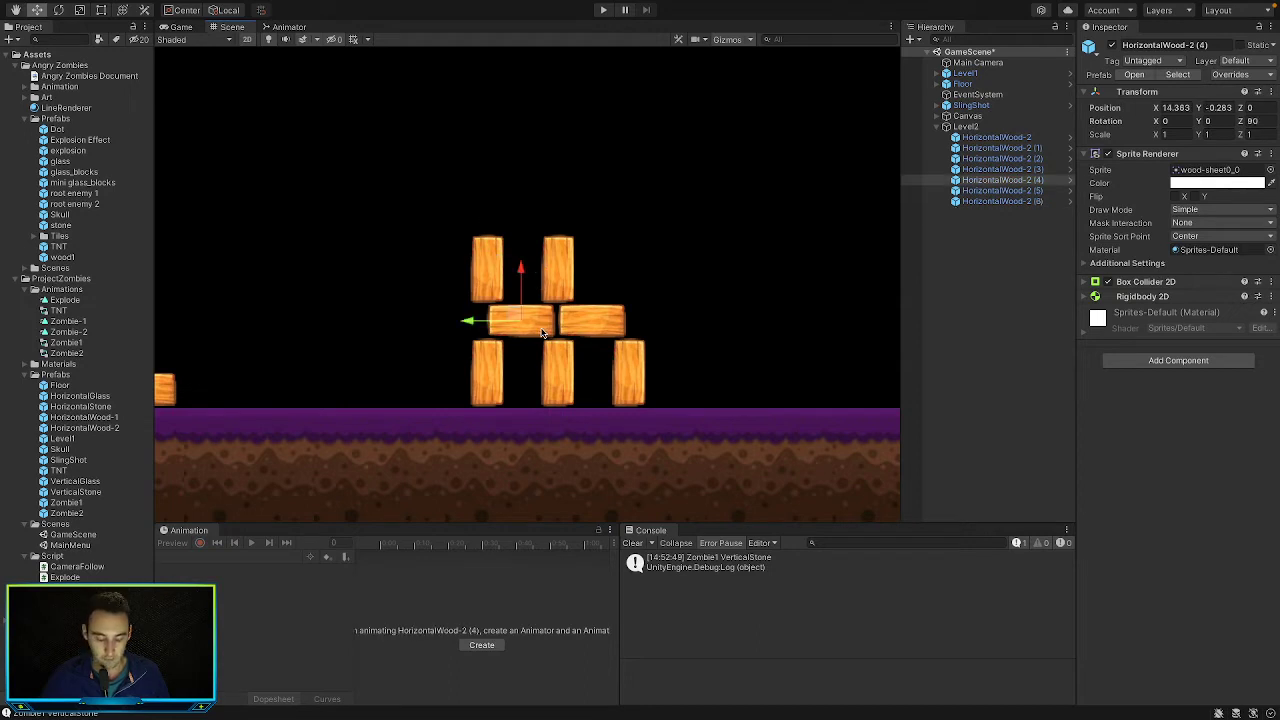
pyautogui.hotkey('ctrl', 'd')
pyautogui.moveTo(455, 322); pyautogui.dragTo(633, 333)
pyautogui.hotkey('ctrl', 'd')
pyautogui.click(616, 272)
pyautogui.click(647, 331)
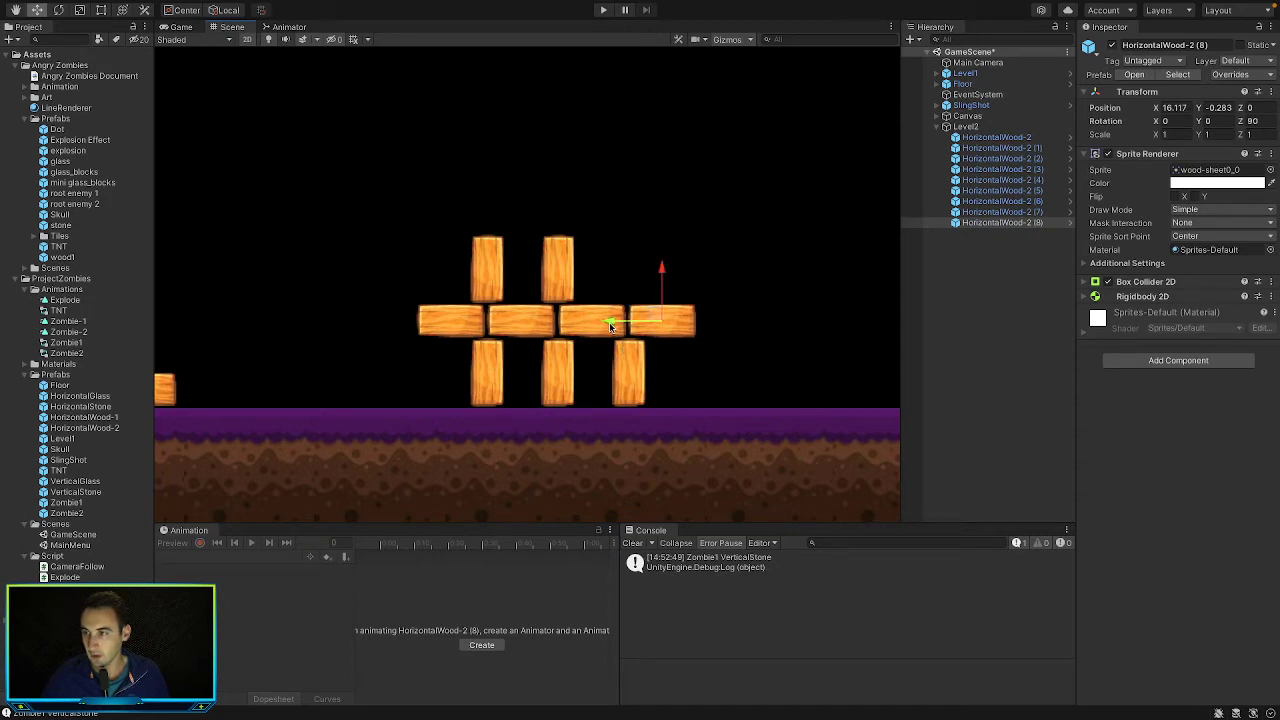
# Duplicate the ground upright at X 15.7 and raise the copy onto the crosspieces at about Y 0.365
pyautogui.click(629, 352)
pyautogui.hotkey('ctrl', 'd')
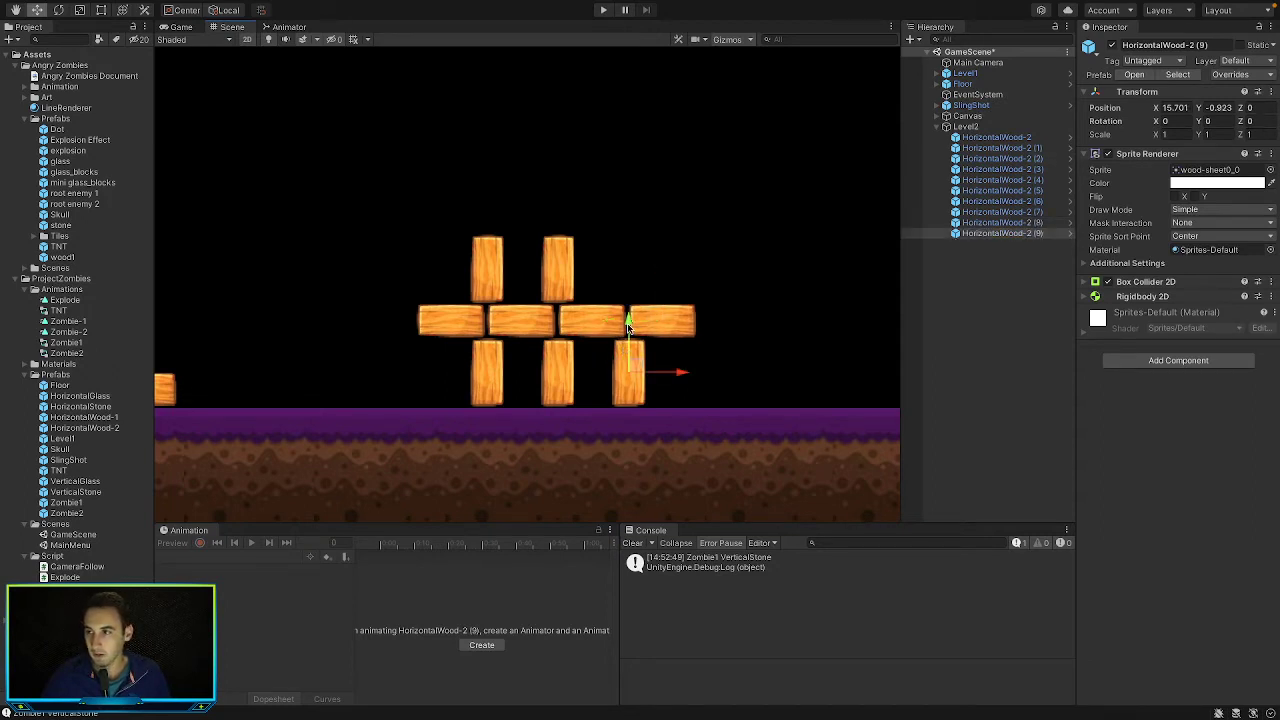
pyautogui.moveTo(628, 326); pyautogui.dragTo(630, 224)
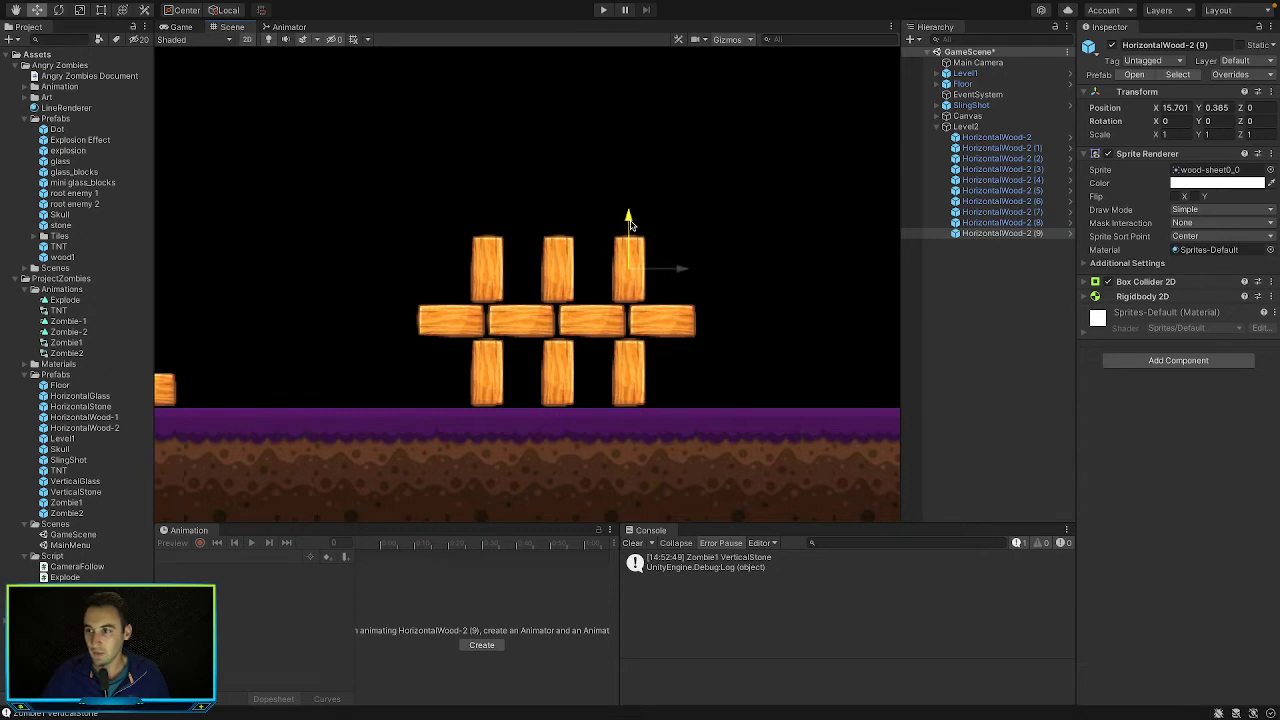
# Duplicate the ground upright twice, placing one copy under each outer end of the crosspiece row, the farther at about X 16.57
pyautogui.click(496, 364)
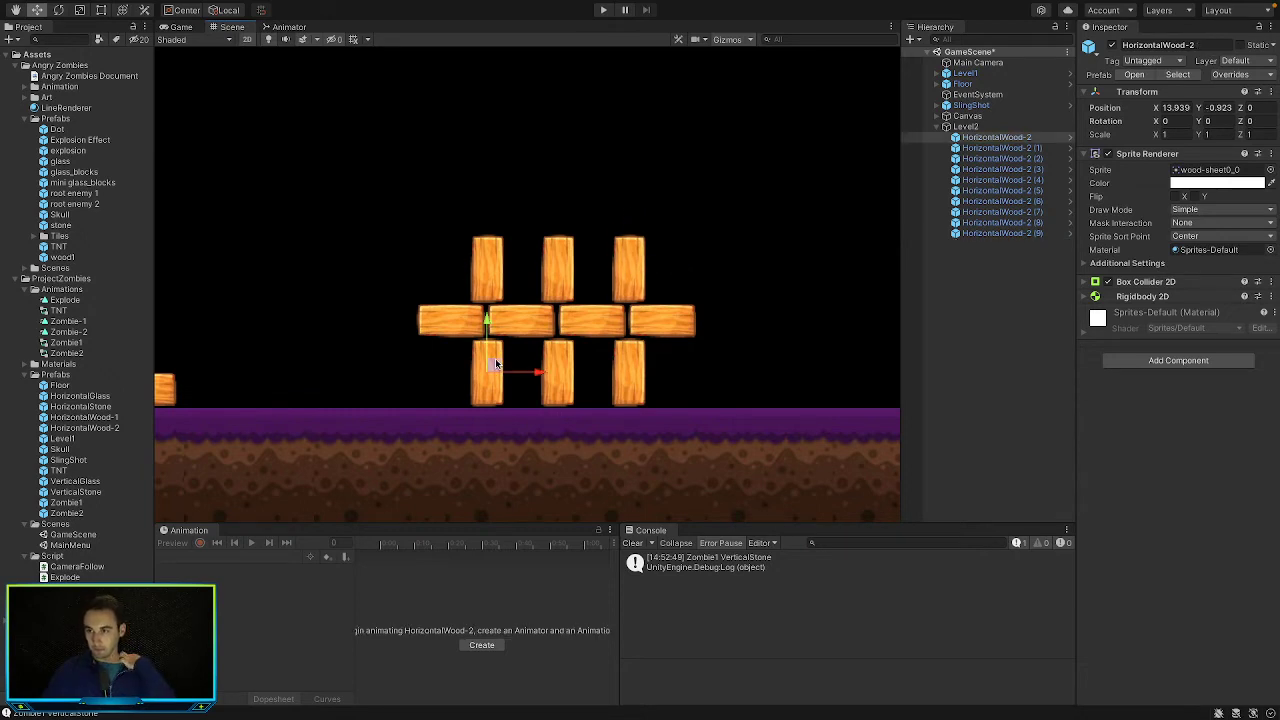
pyautogui.hotkey('ctrl', 'd')
pyautogui.moveTo(540, 374); pyautogui.dragTo(752, 372)
pyautogui.hotkey('ctrl', 'd')
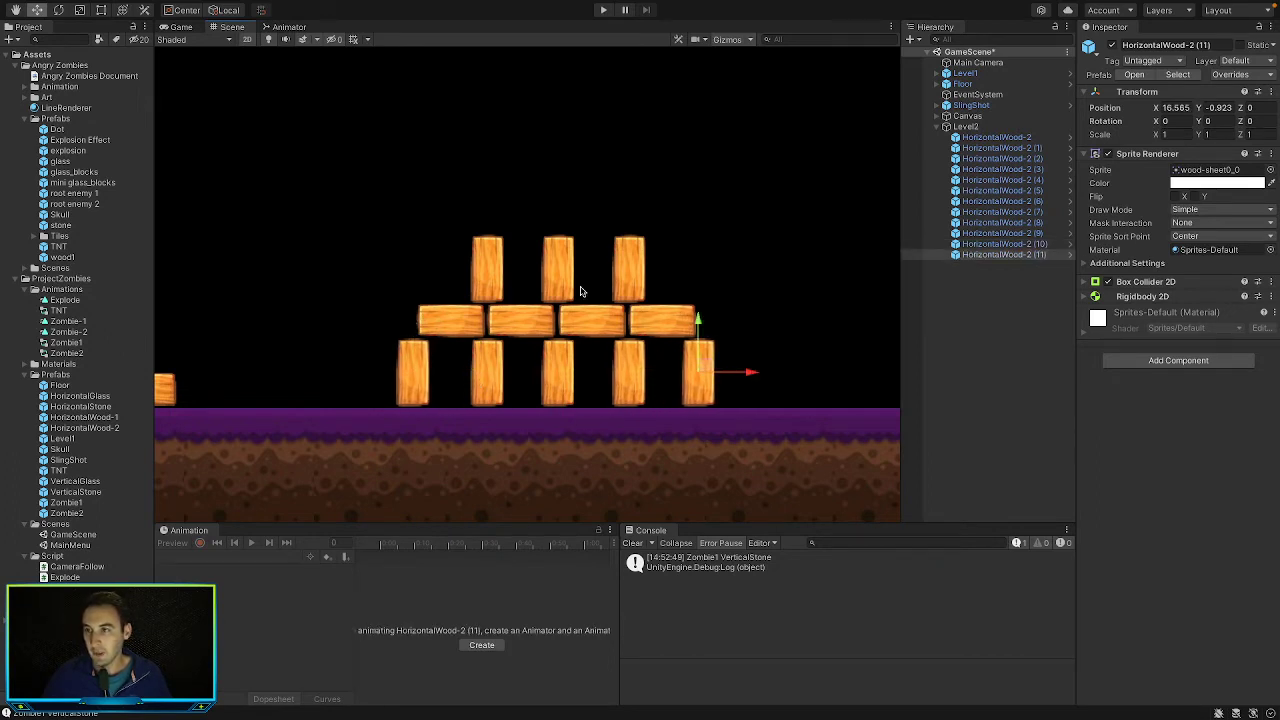
# Duplicate the crosspiece at X 14.36 and raise the copy onto the second-tier uprights at about Y 0.96
pyautogui.click(549, 261)
pyautogui.click(519, 321)
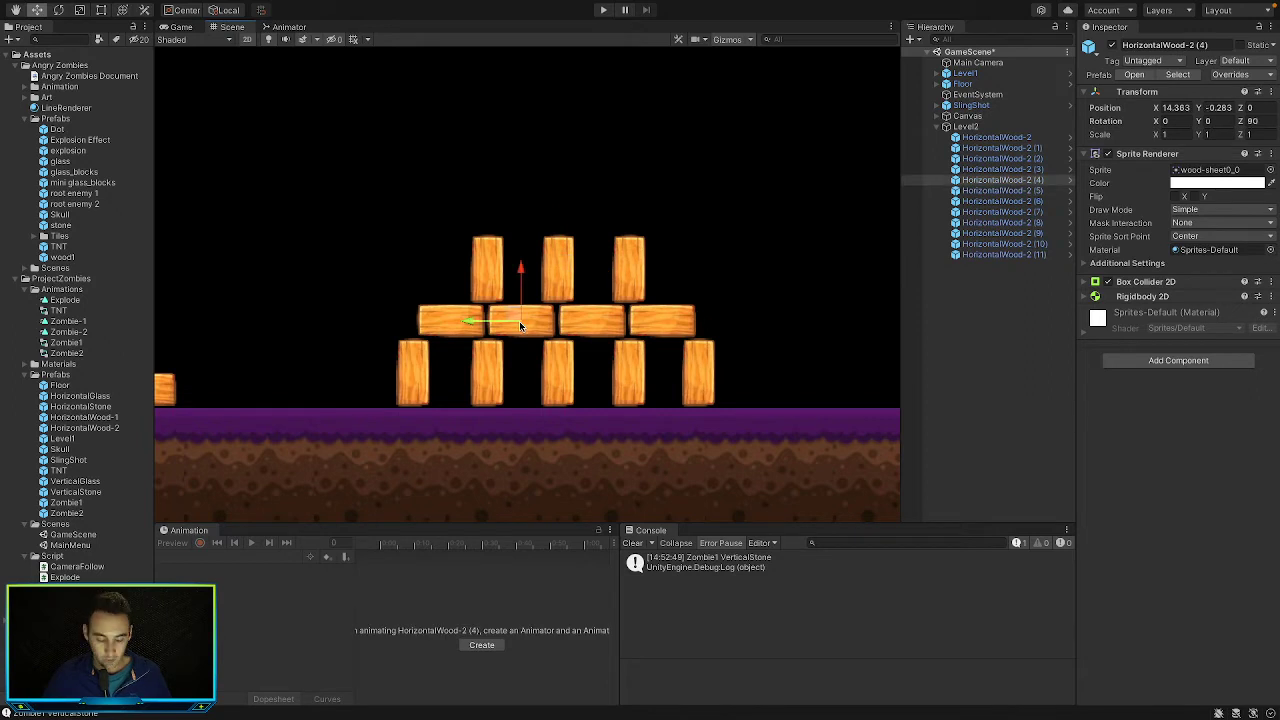
pyautogui.hotkey('ctrl', 'd')
pyautogui.moveTo(522, 280); pyautogui.dragTo(531, 188)
pyautogui.click(587, 314)
pyautogui.click(531, 226)
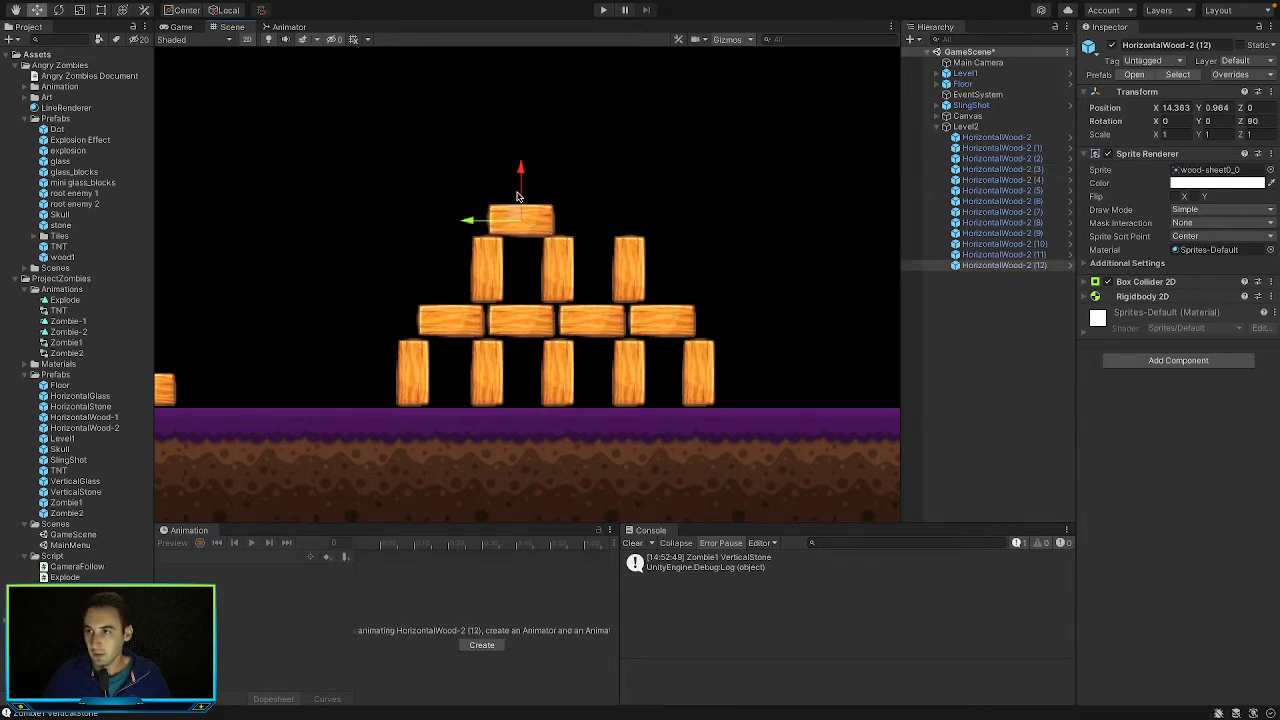
# Duplicate the crosspiece at X 15.24 onto the second-tier uprights and raise the neighbouring top block to about Y 1.01
pyautogui.click(607, 328)
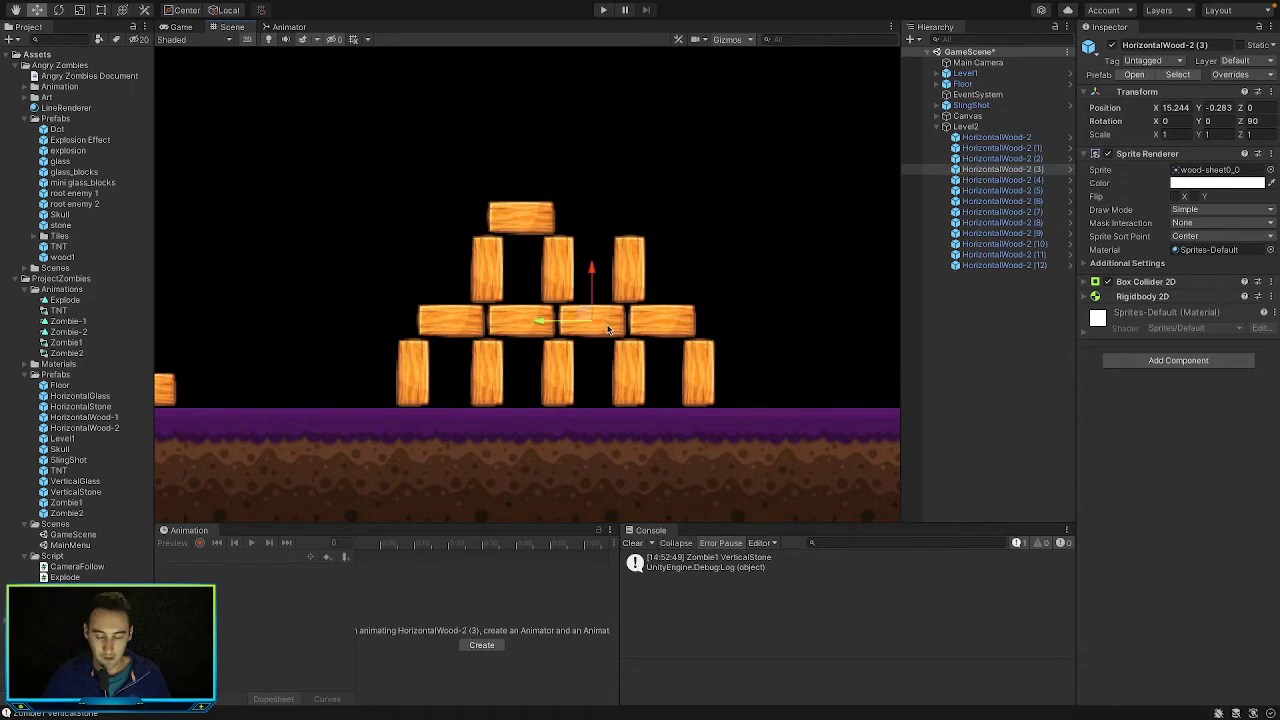
pyautogui.hotkey('ctrl', 'd')
pyautogui.moveTo(592, 285); pyautogui.dragTo(521, 179)
pyautogui.click(520, 215)
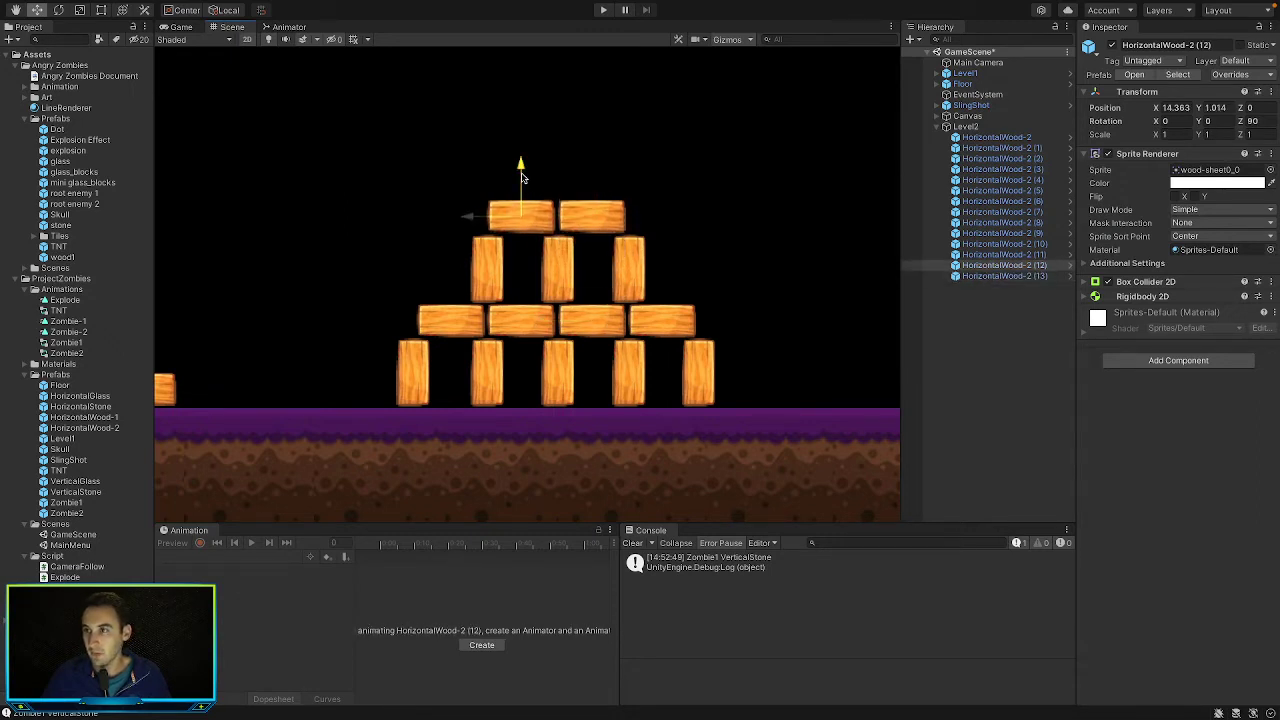
pyautogui.click(716, 273)
# Add the TNT prefab to the scene, nest it under Level2 and set its X and Y scale to 0.3
pyautogui.scroll(-2, 713, 287)
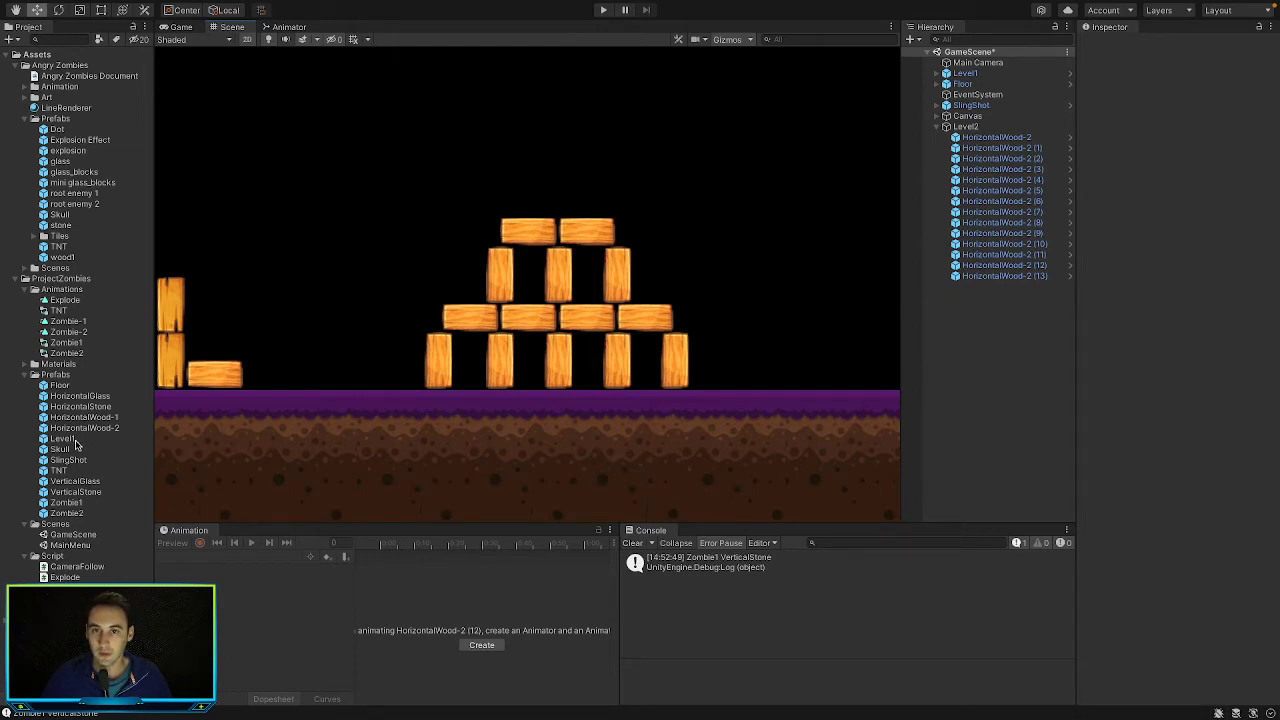
pyautogui.moveTo(65, 473); pyautogui.dragTo(426, 234)
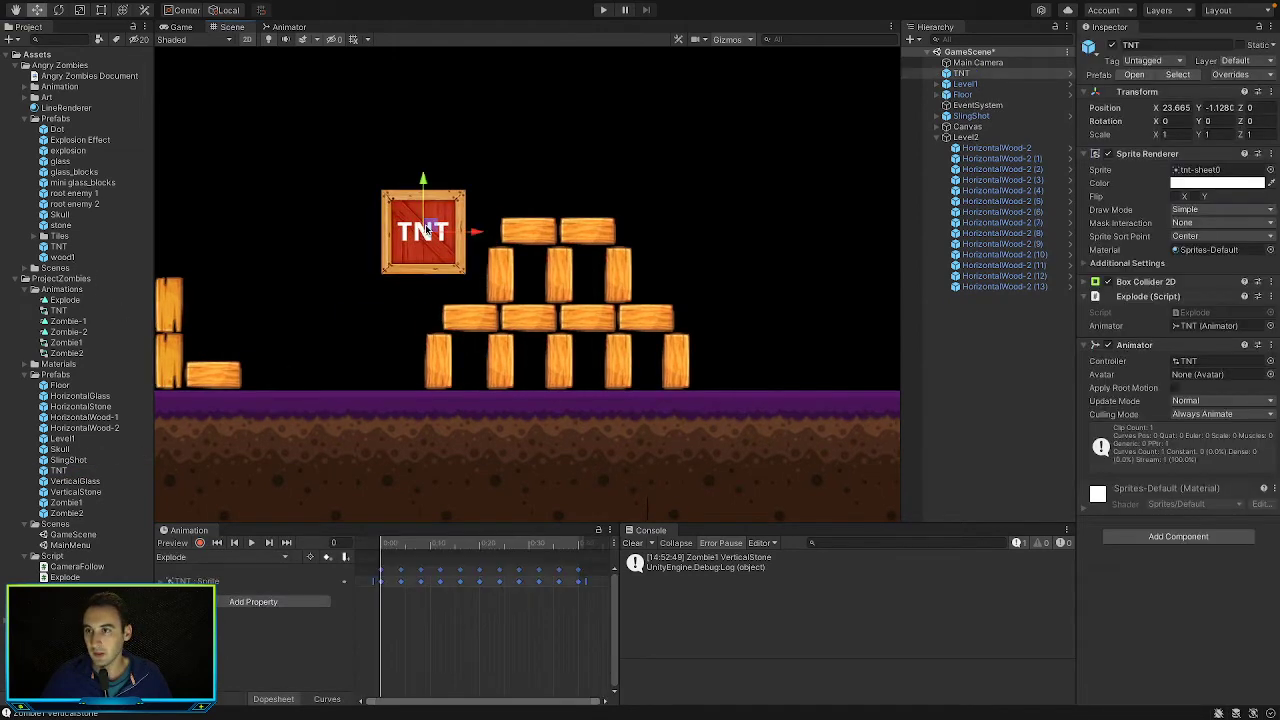
pyautogui.scroll(-1, 446, 242)
pyautogui.moveTo(980, 76); pyautogui.dragTo(968, 138)
pyautogui.click(1177, 134)
pyautogui.write('0')
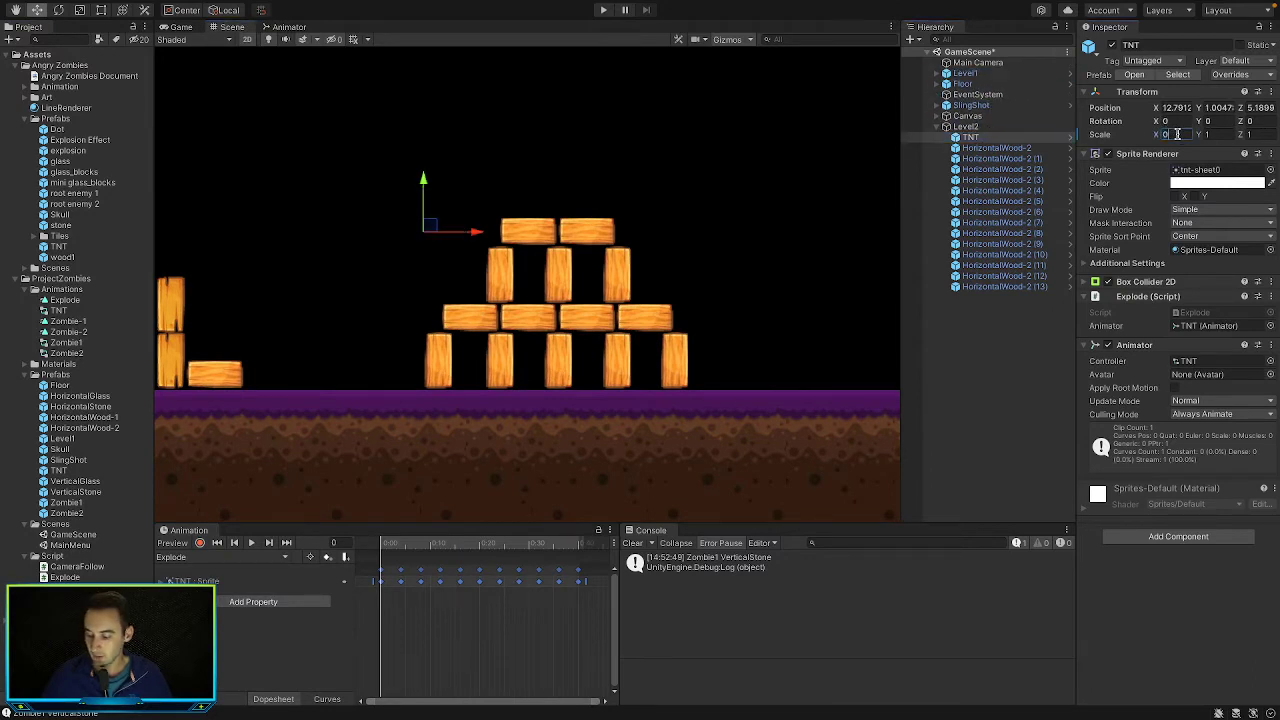
pyautogui.write('.30.3')
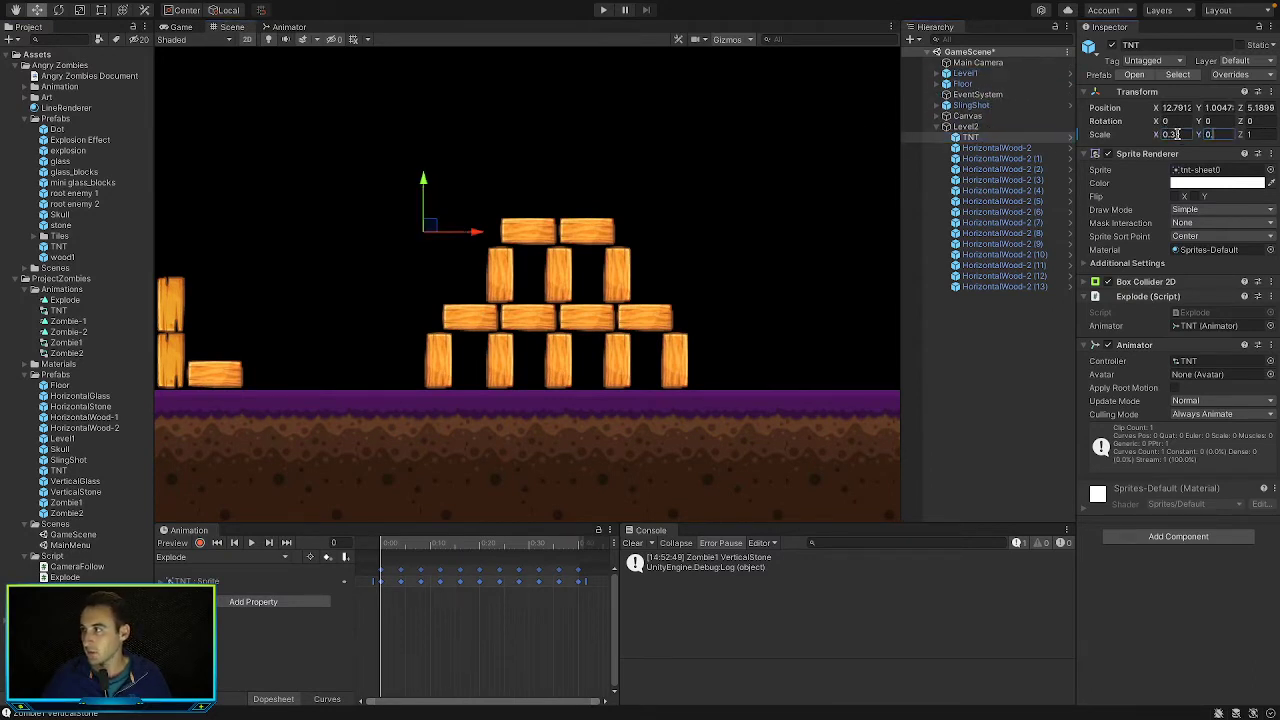
# Place the TNT between the second-tier uprights at about X 14.37, Y 0.14, and put a duplicate in the neighbouring gap at X 15.25
pyautogui.moveTo(421, 182); pyautogui.dragTo(418, 235)
pyautogui.moveTo(476, 282); pyautogui.dragTo(578, 283)
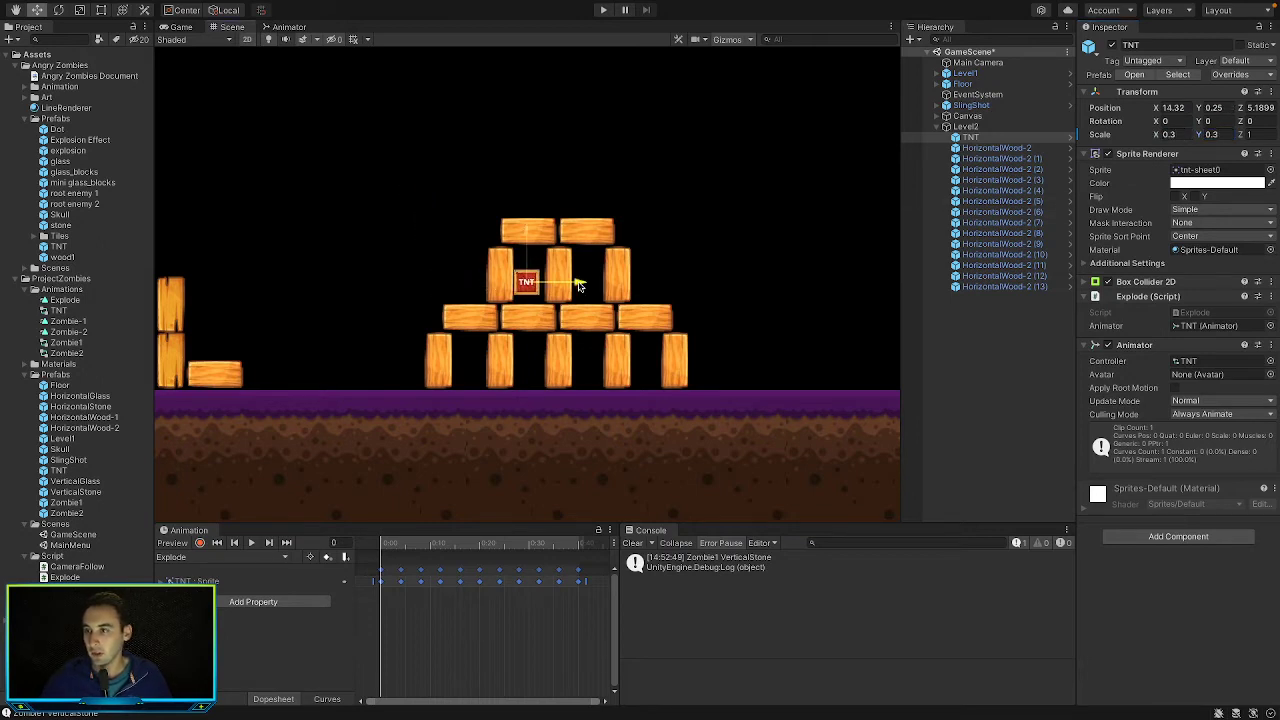
pyautogui.moveTo(527, 250); pyautogui.dragTo(531, 240)
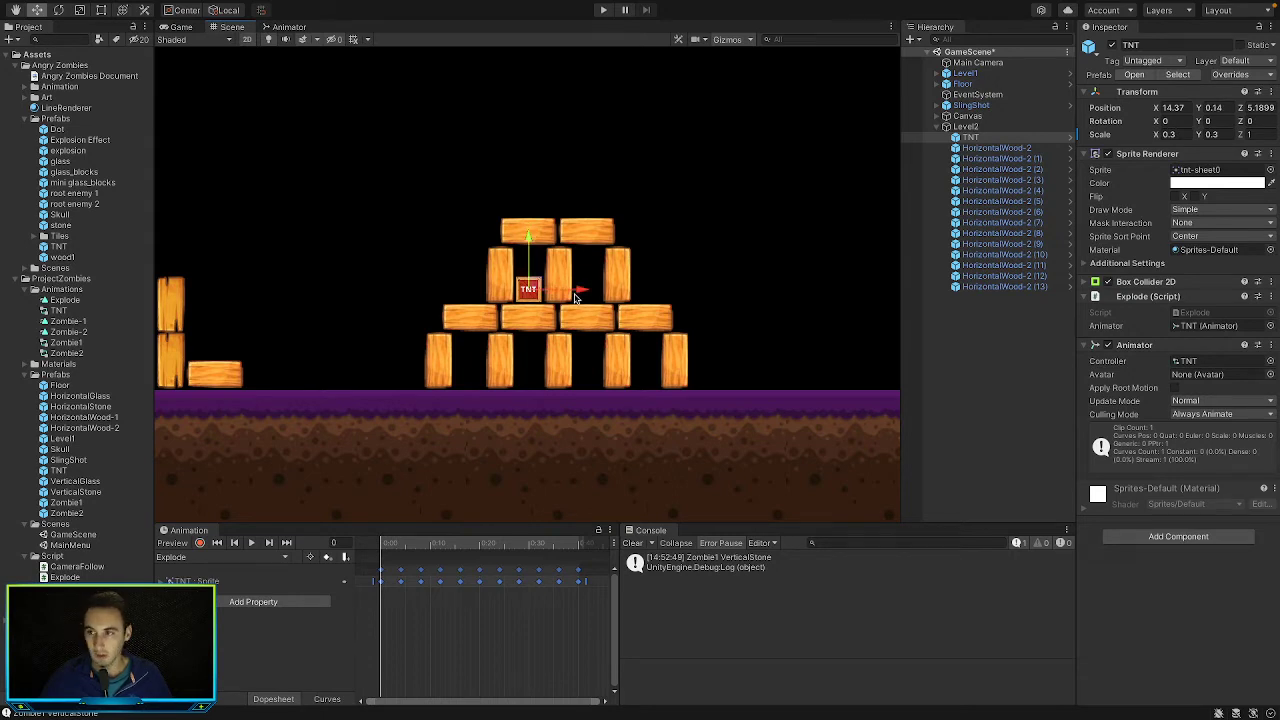
pyautogui.hotkey('ctrl', 'd')
pyautogui.moveTo(576, 297); pyautogui.dragTo(638, 291)
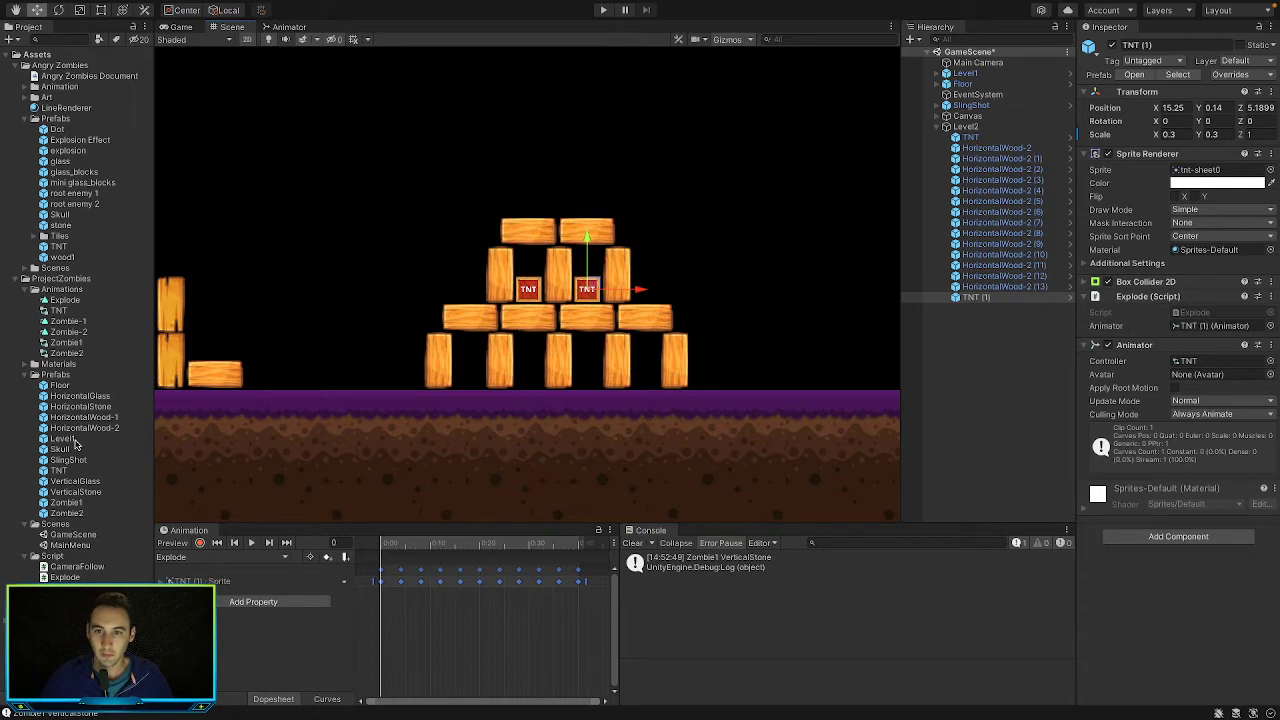
# Add the Zombie1 prefab on top of the wood tower, set its X and Y scale to 0.8 and lower it to about Y -0.87
pyautogui.moveTo(68, 502); pyautogui.dragTo(560, 210)
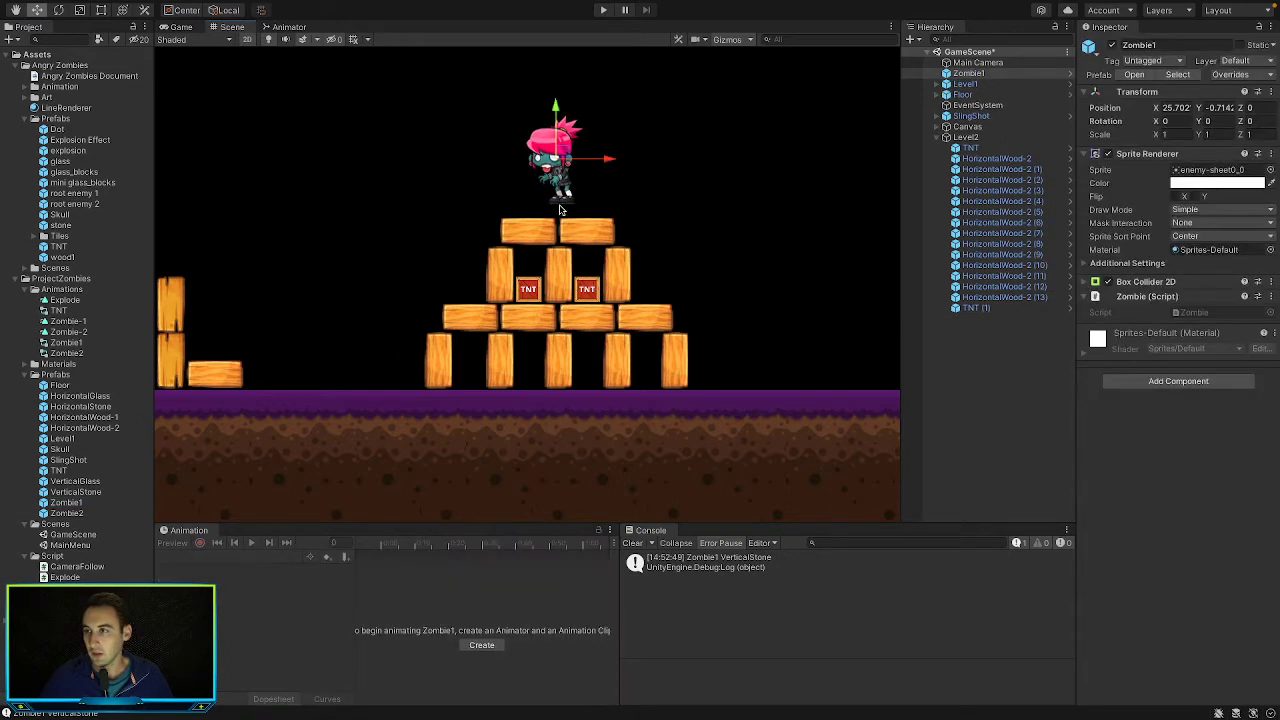
pyautogui.moveTo(567, 123); pyautogui.dragTo(556, 121)
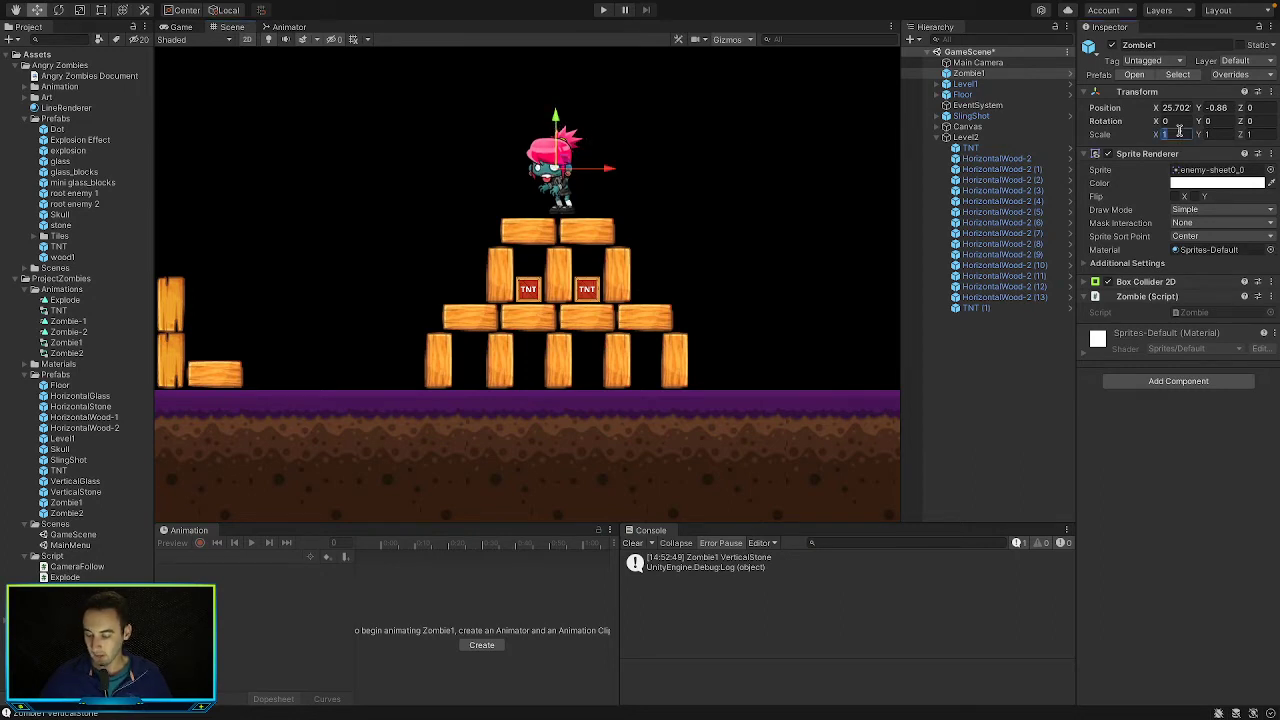
pyautogui.write('0.8')
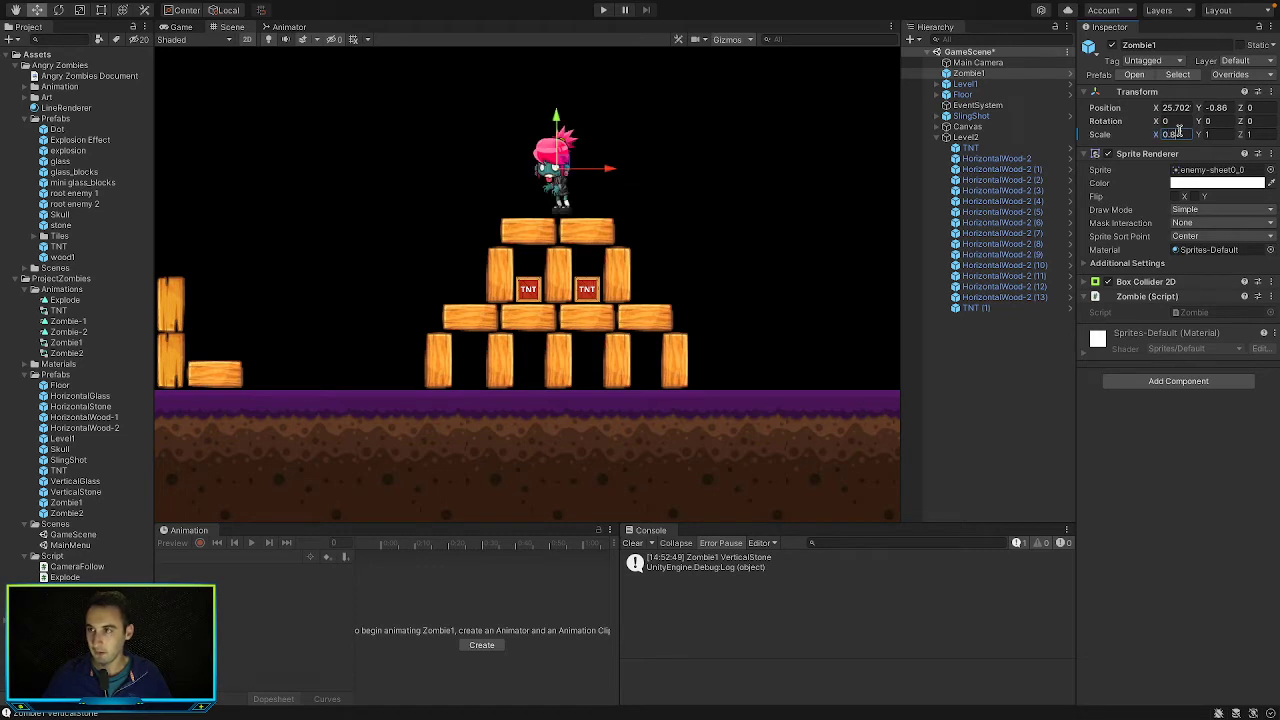
pyautogui.press('Tab')
pyautogui.write('0.8')
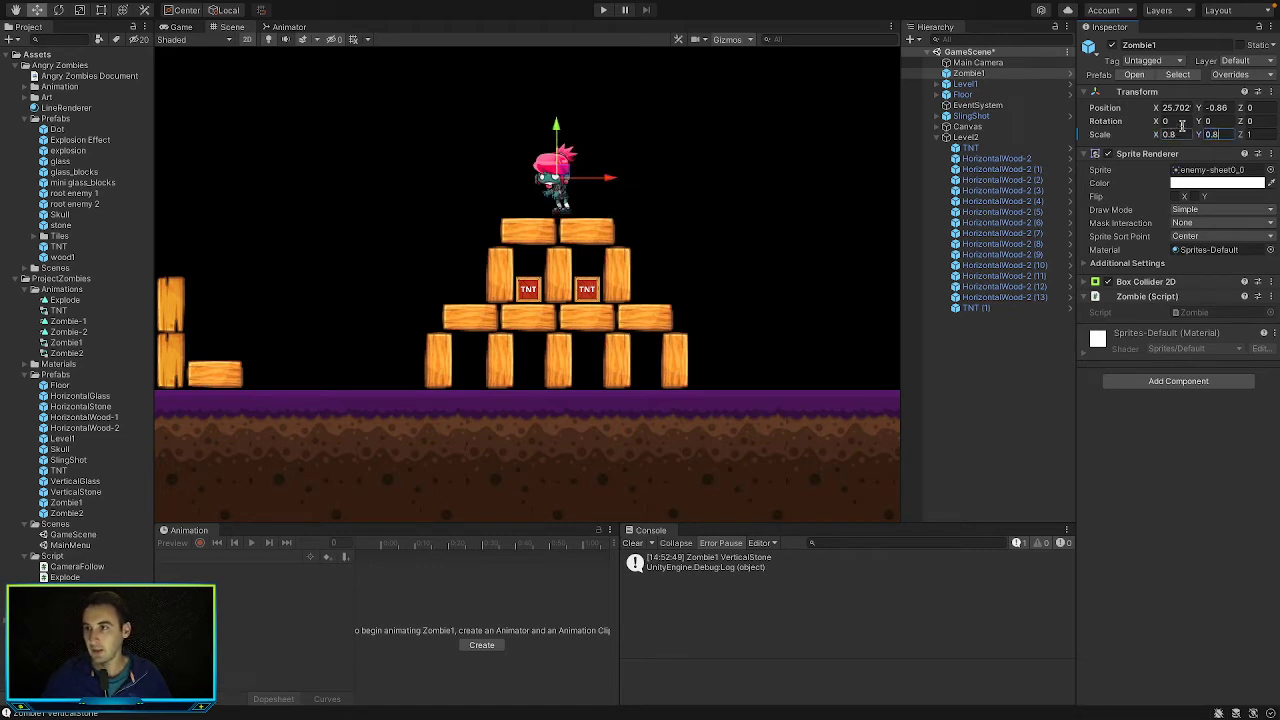
pyautogui.moveTo(558, 128); pyautogui.dragTo(557, 128)
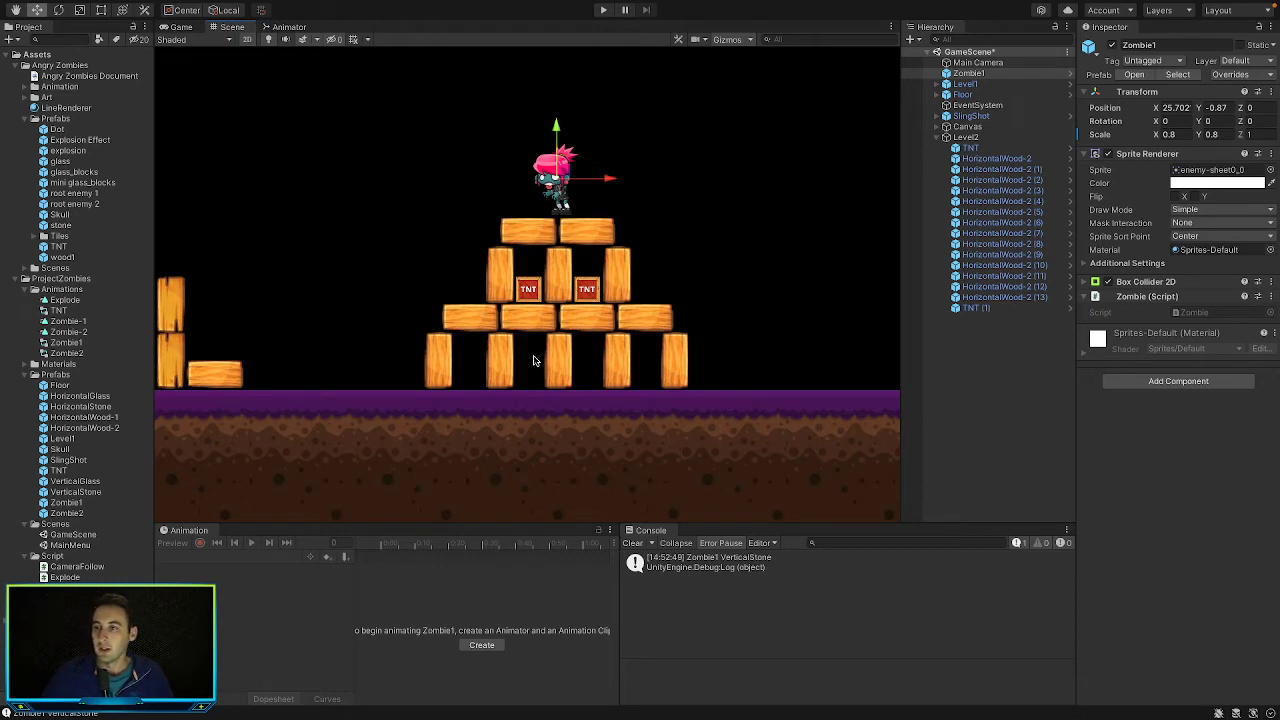
# Save the Level2 object from the scene as a prefab in the ProjectZombies Prefabs folder
pyautogui.click(333, 276)
pyautogui.scroll(-5, 333, 276)
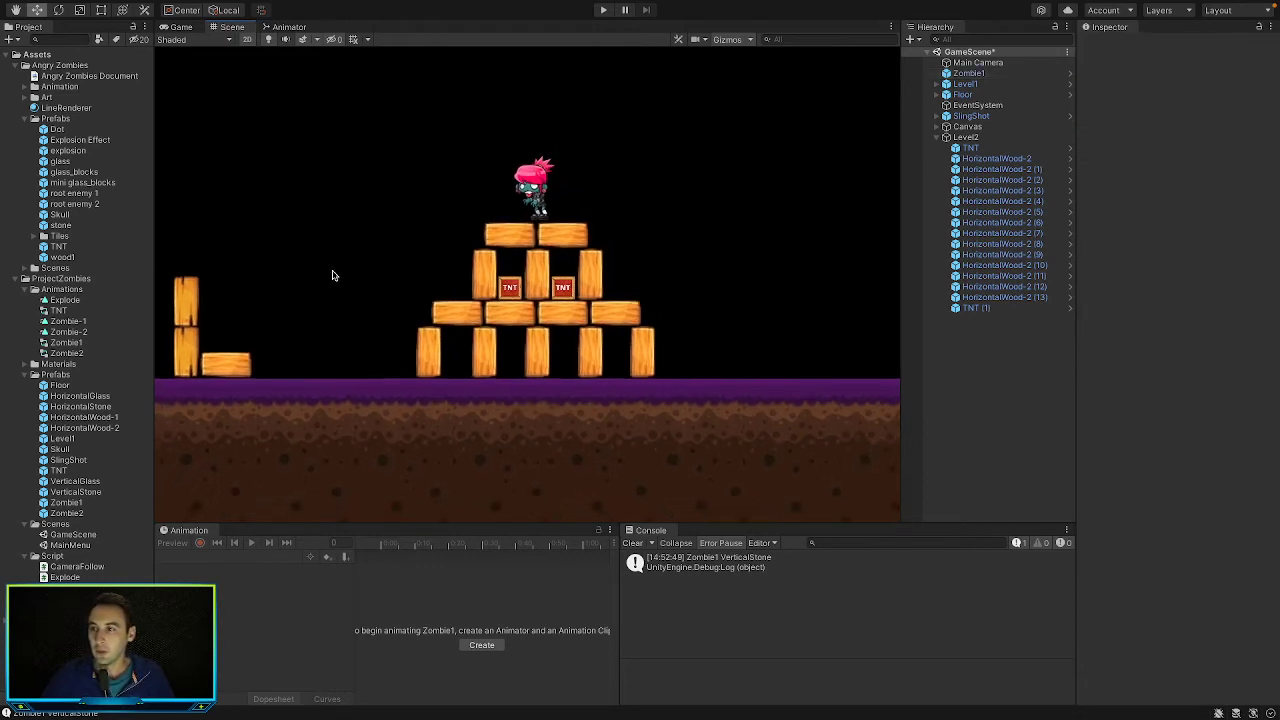
pyautogui.moveTo(331, 277); pyautogui.dragTo(446, 296, button='middle')
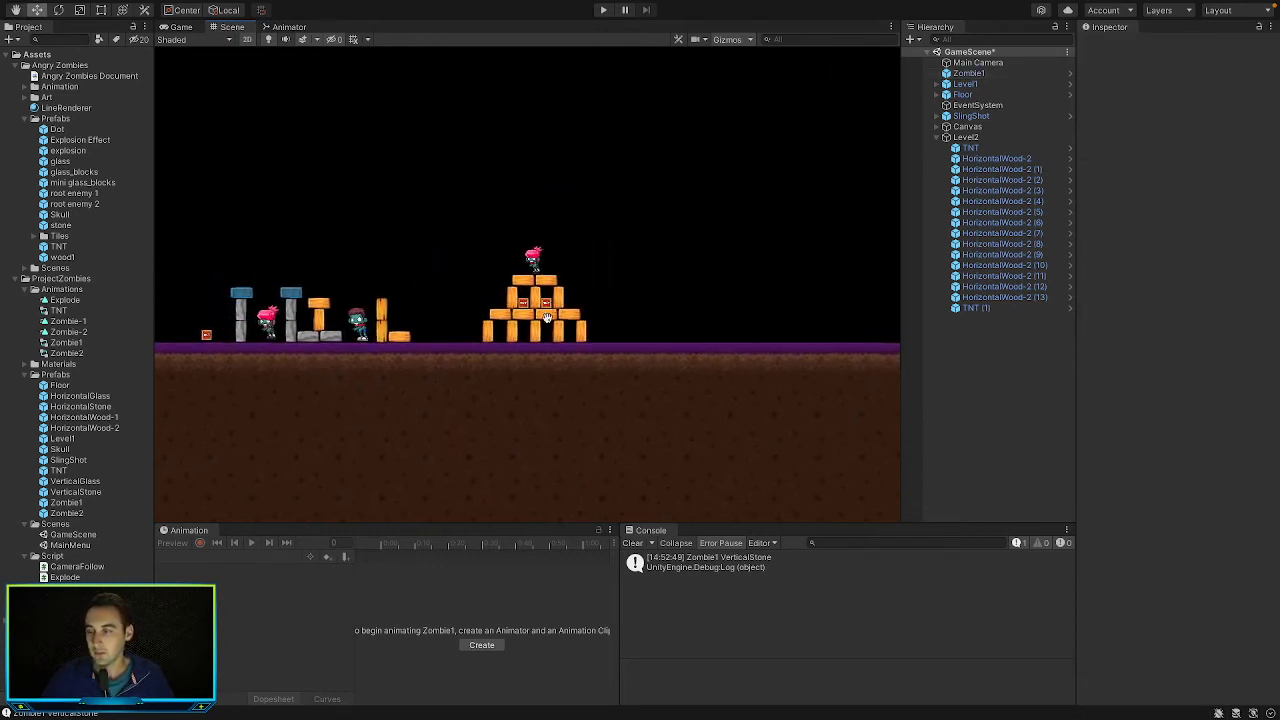
pyautogui.scroll(6, 547, 314)
pyautogui.scroll(1, 545, 312)
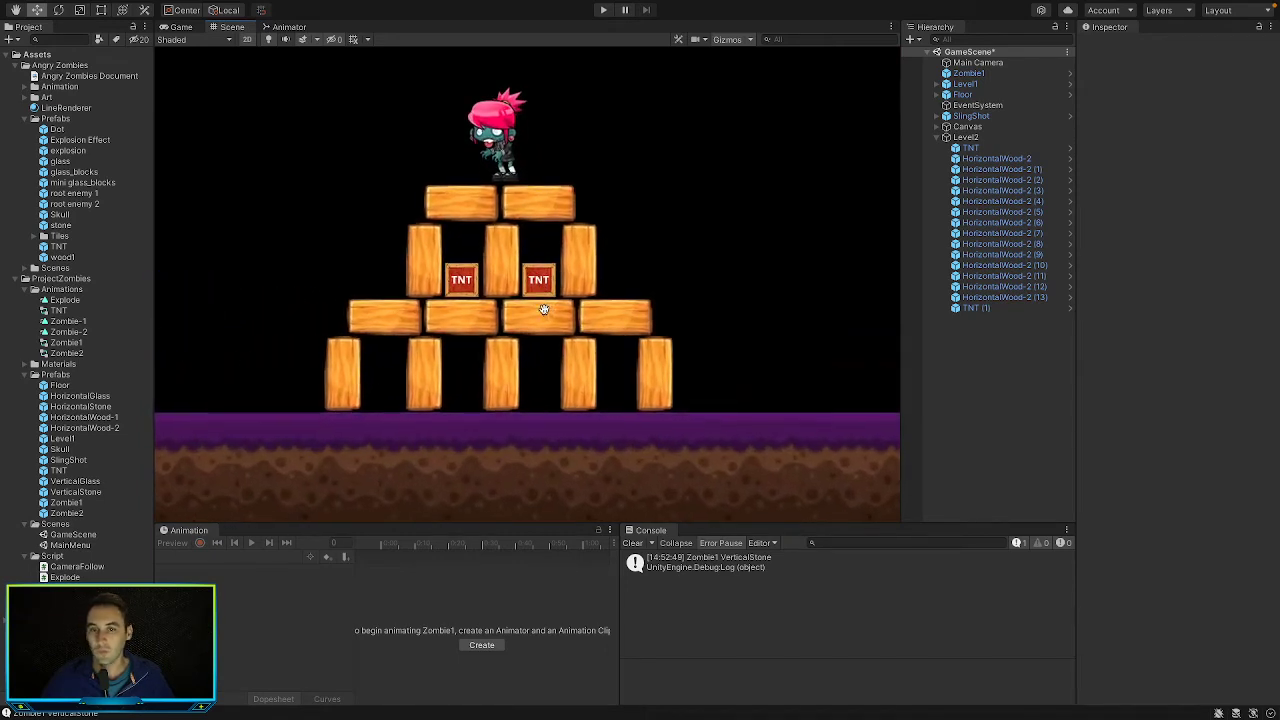
pyautogui.click(950, 138)
pyautogui.click(936, 137)
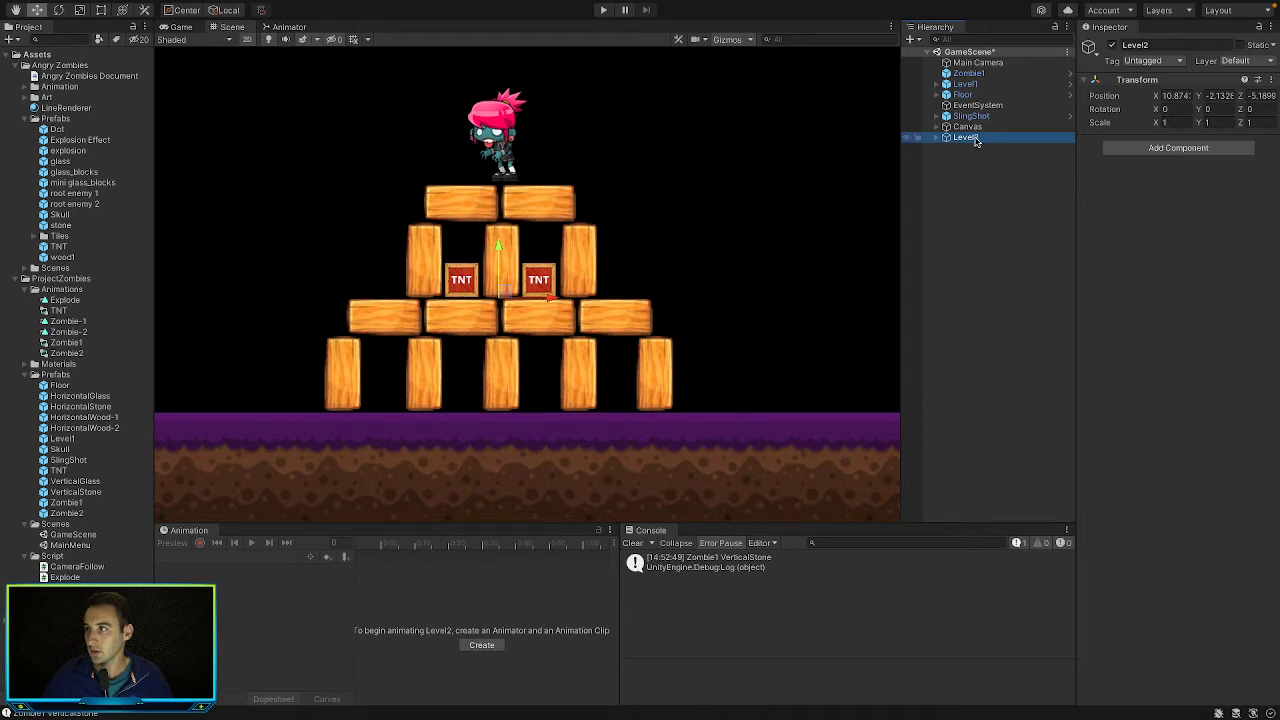
pyautogui.moveTo(180, 357); pyautogui.dragTo(60, 378)
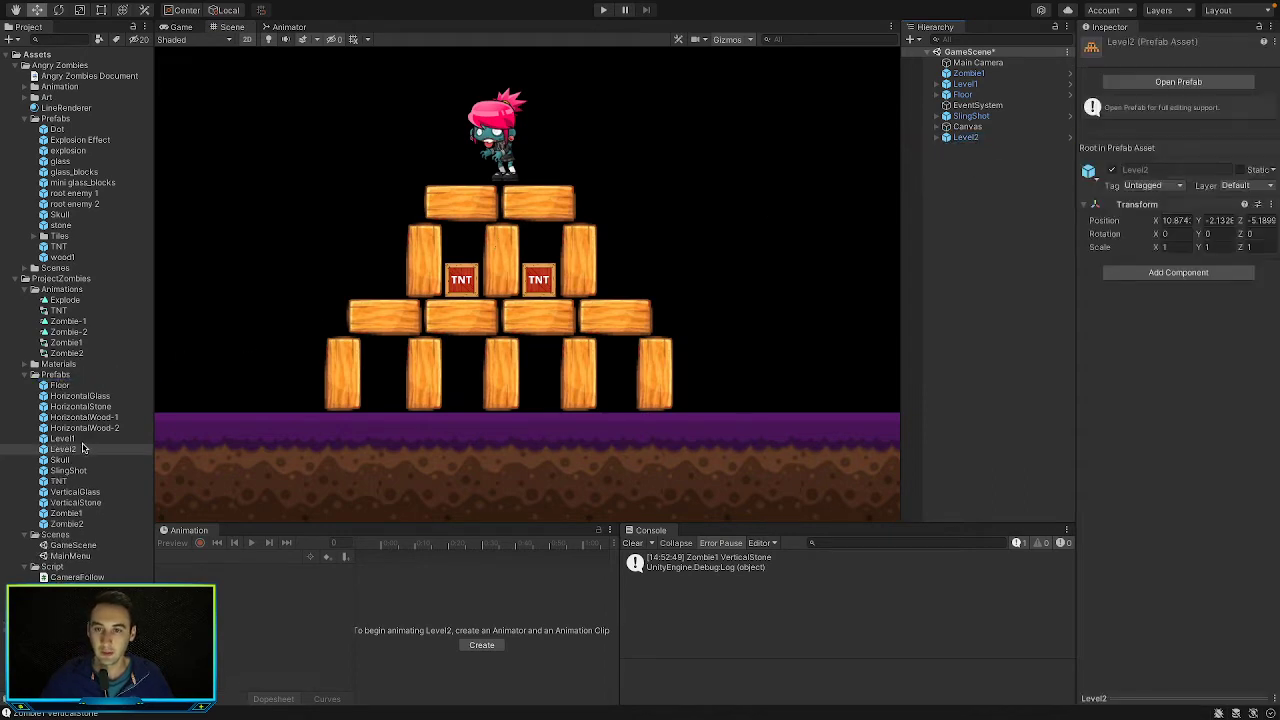
# Create a folder named Levels inside the ProjectZombies Prefabs folder
pyautogui.rightClick(62, 374)
pyautogui.moveTo(150, 339)
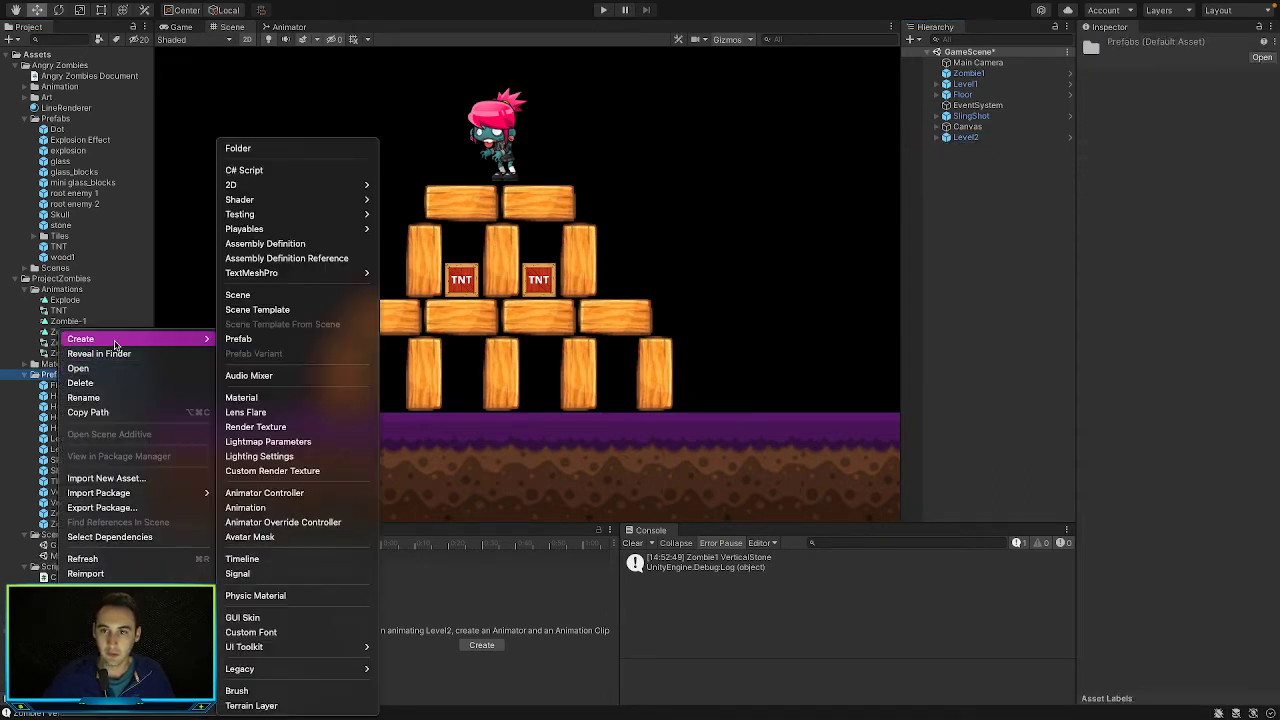
pyautogui.click(240, 148)
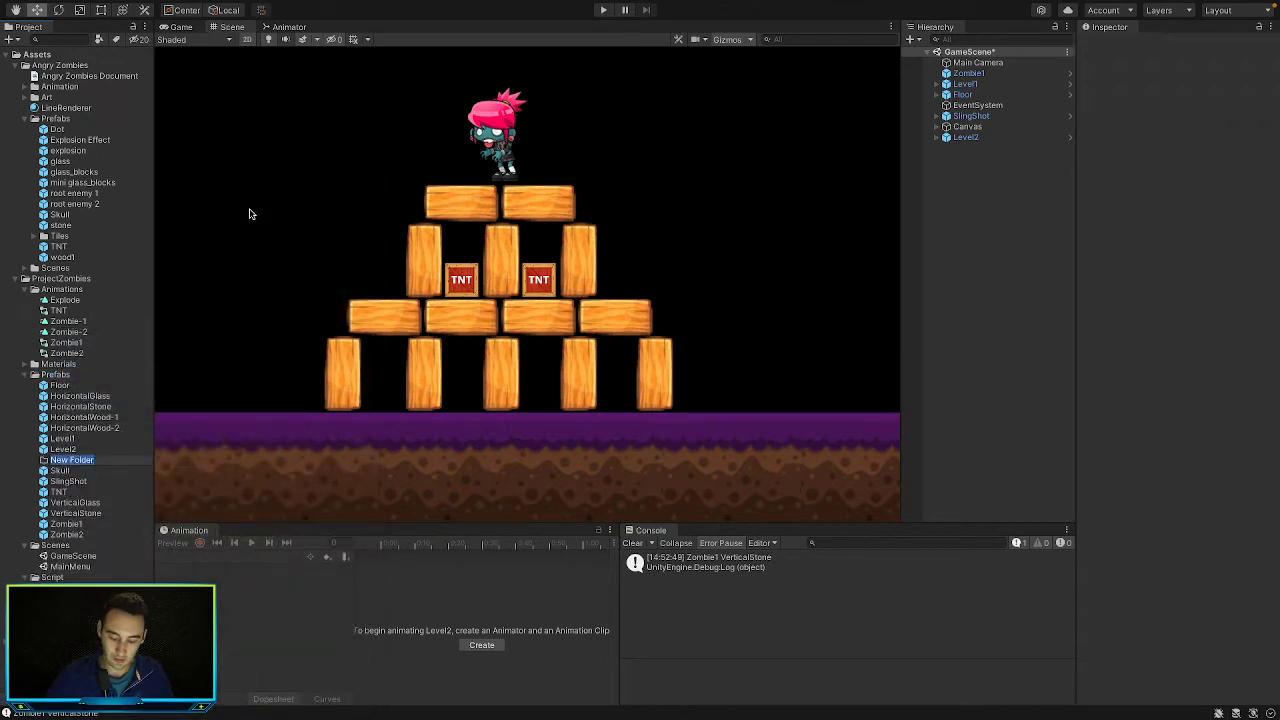
pyautogui.write('Levels')
pyautogui.press('Return')
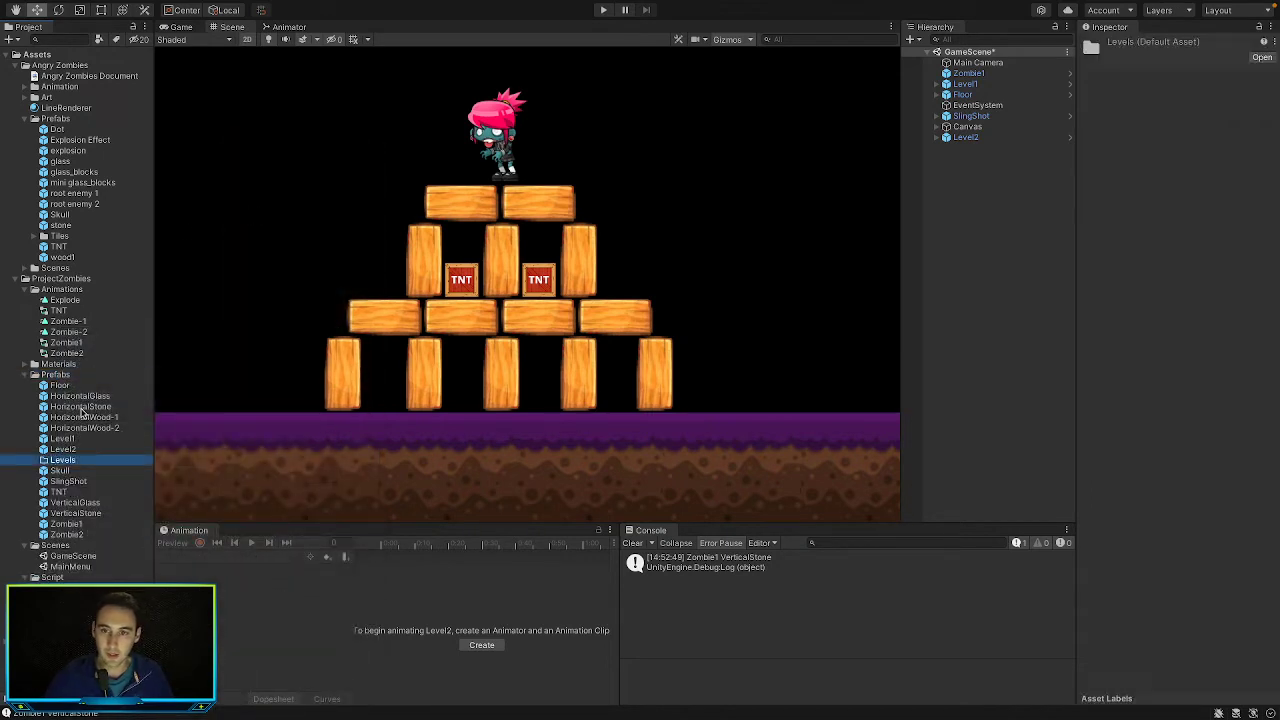
# Move the Level1 and Level2 prefabs into the Levels folder
pyautogui.click(62, 439)
pyautogui.keyDown('shift'); pyautogui.click(62, 449); pyautogui.keyUp('shift')
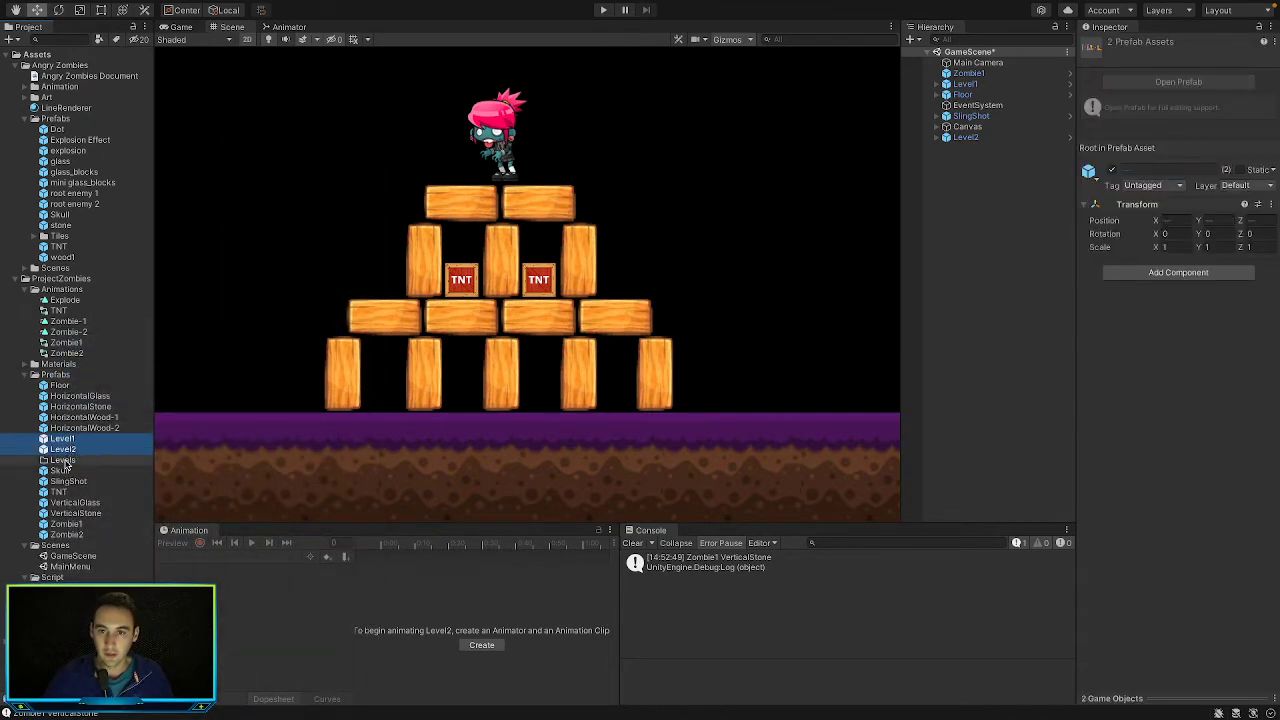
pyautogui.moveTo(62, 449); pyautogui.dragTo(65, 462)
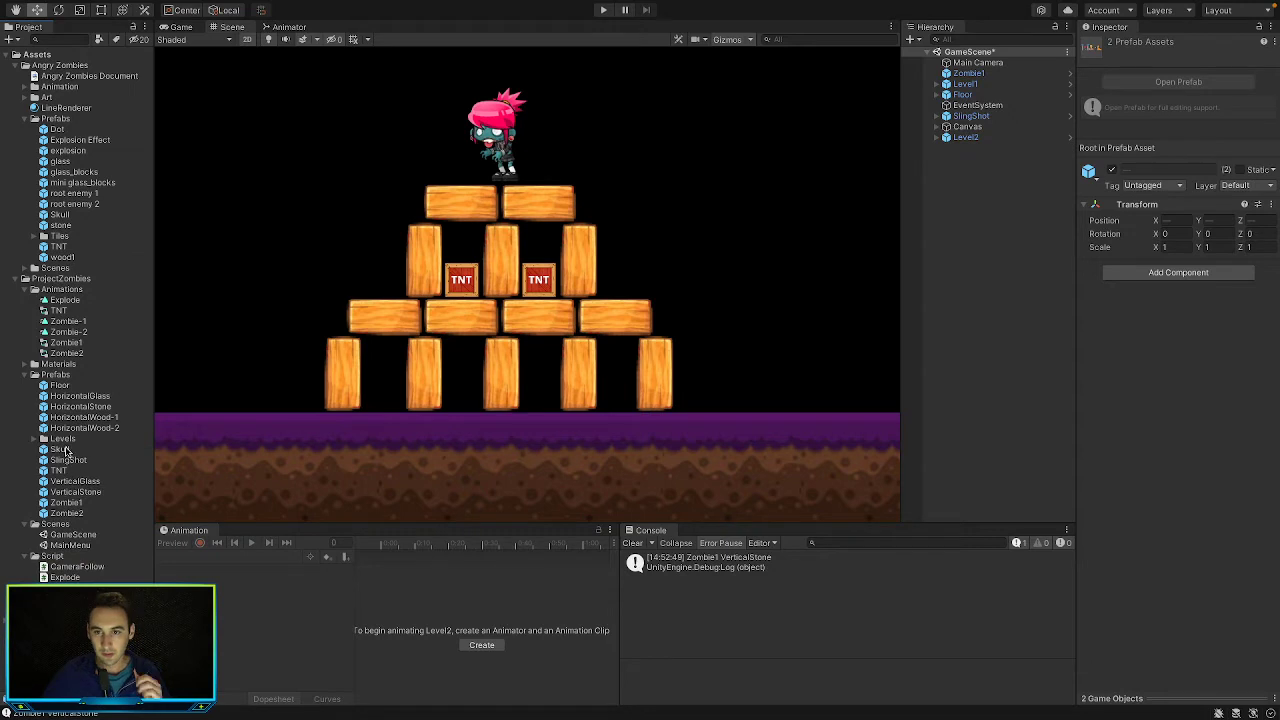
pyautogui.click(985, 137)
pyautogui.rightClick(986, 137)
pyautogui.click(1028, 245)
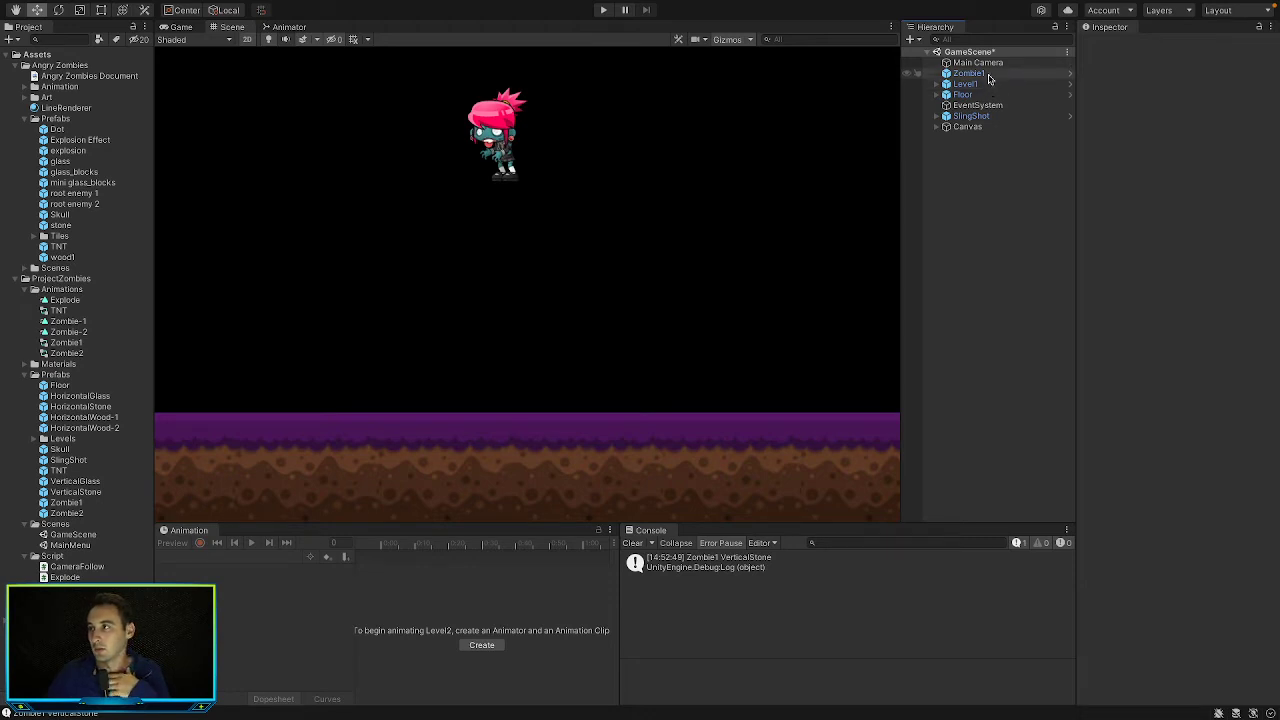
pyautogui.hotkey('ctrl', 'z')
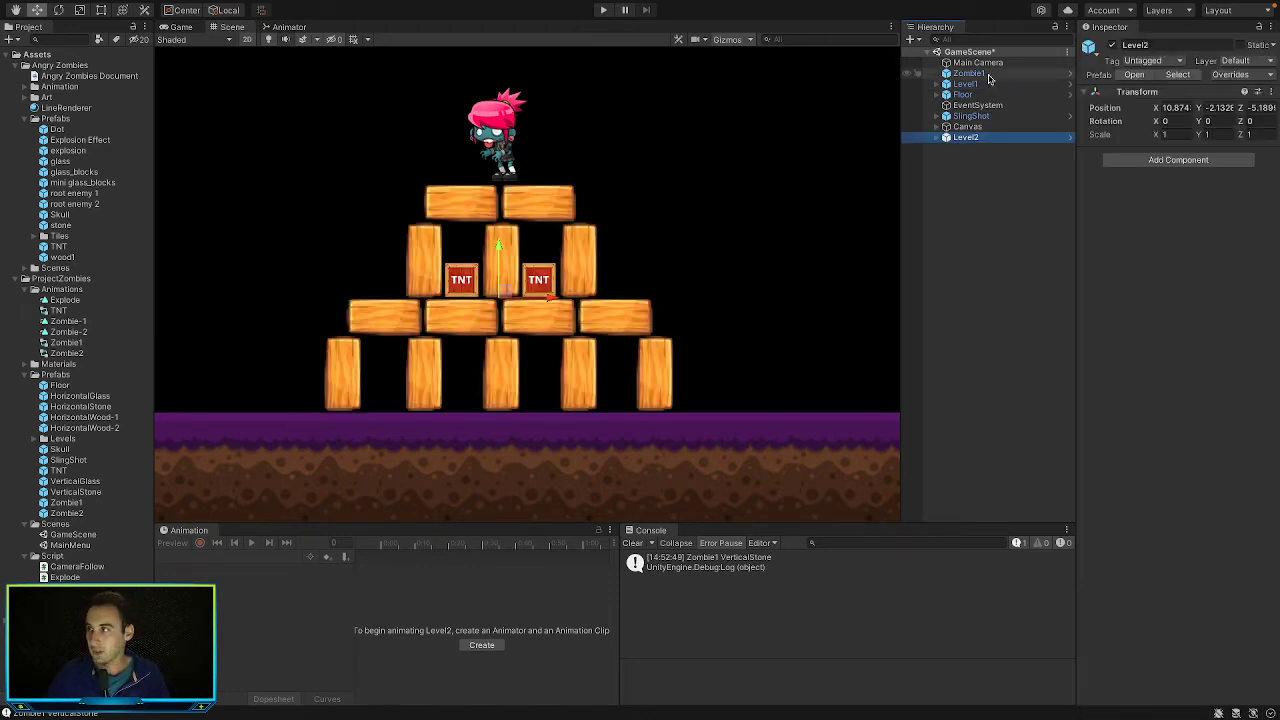
# Make the scene's Zombie1 a child of Level2, and delete Level2 together with it from the scene
pyautogui.moveTo(985, 76); pyautogui.dragTo(970, 140)
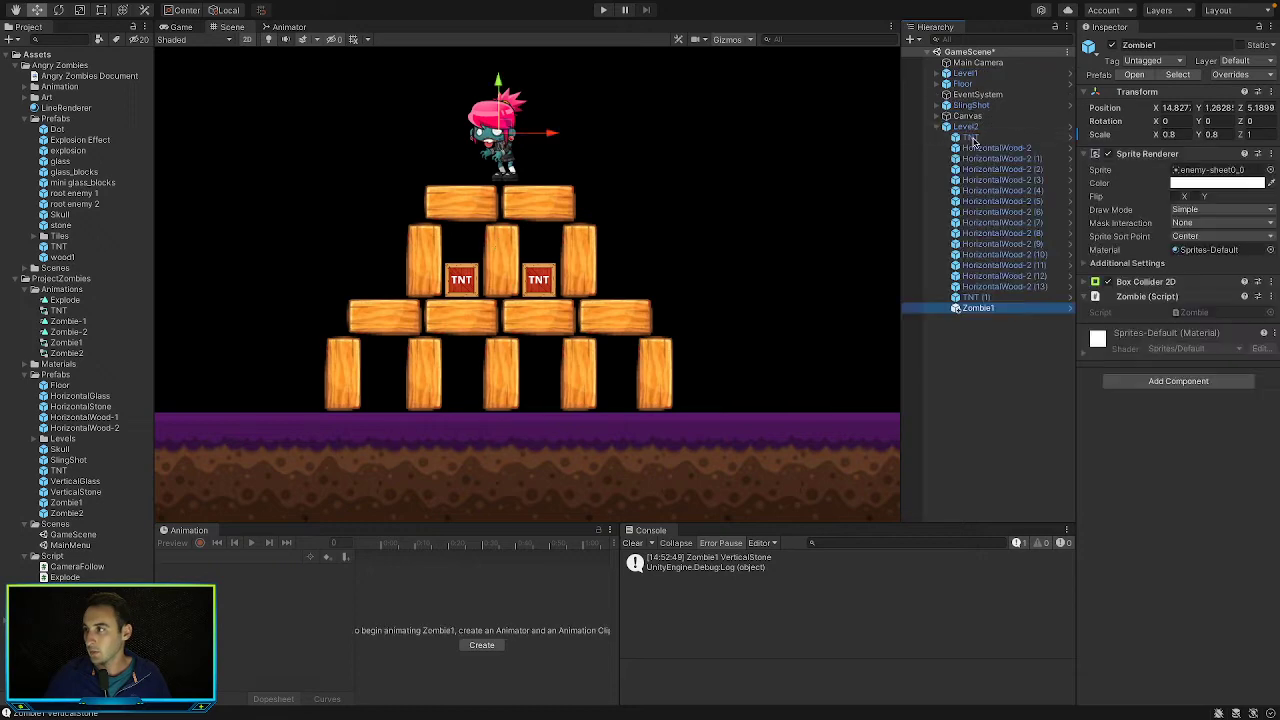
pyautogui.click(945, 127)
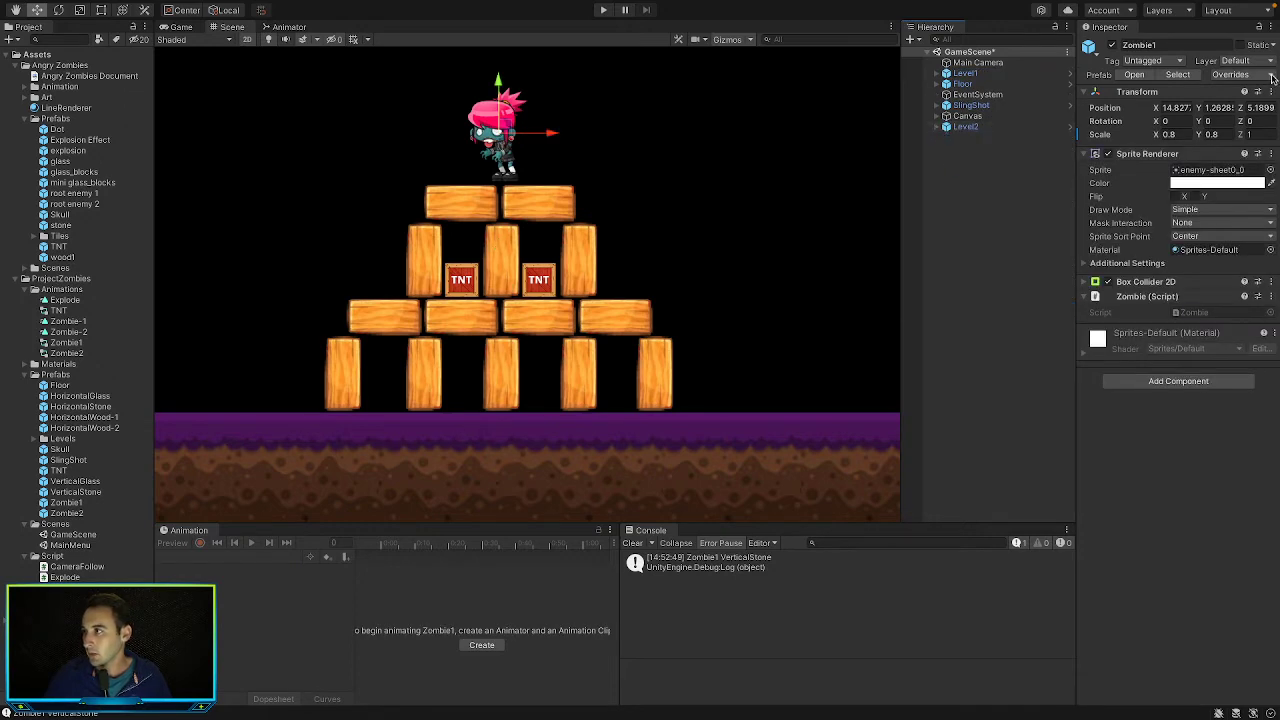
pyautogui.rightClick(980, 128)
pyautogui.click(1008, 231)
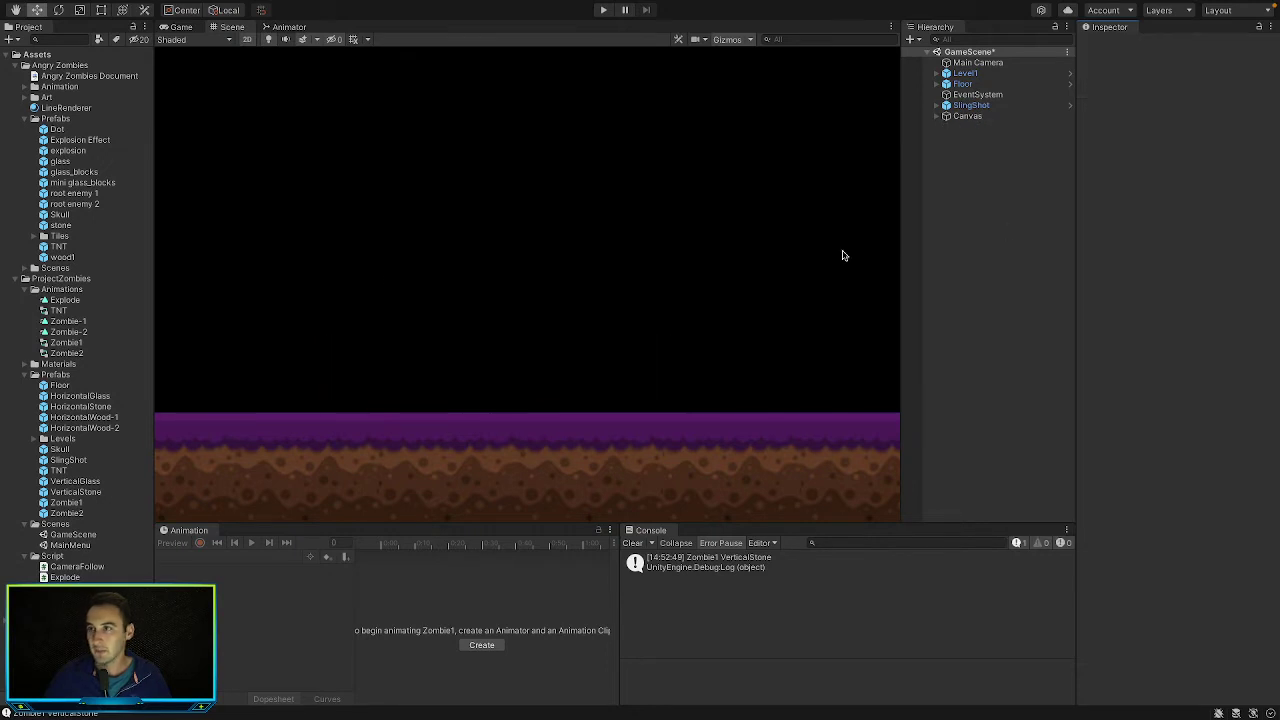
# Place the Level2 prefab from the Levels folder in the scene and move it to about X 22.32, Y -1.93
pyautogui.click(34, 440)
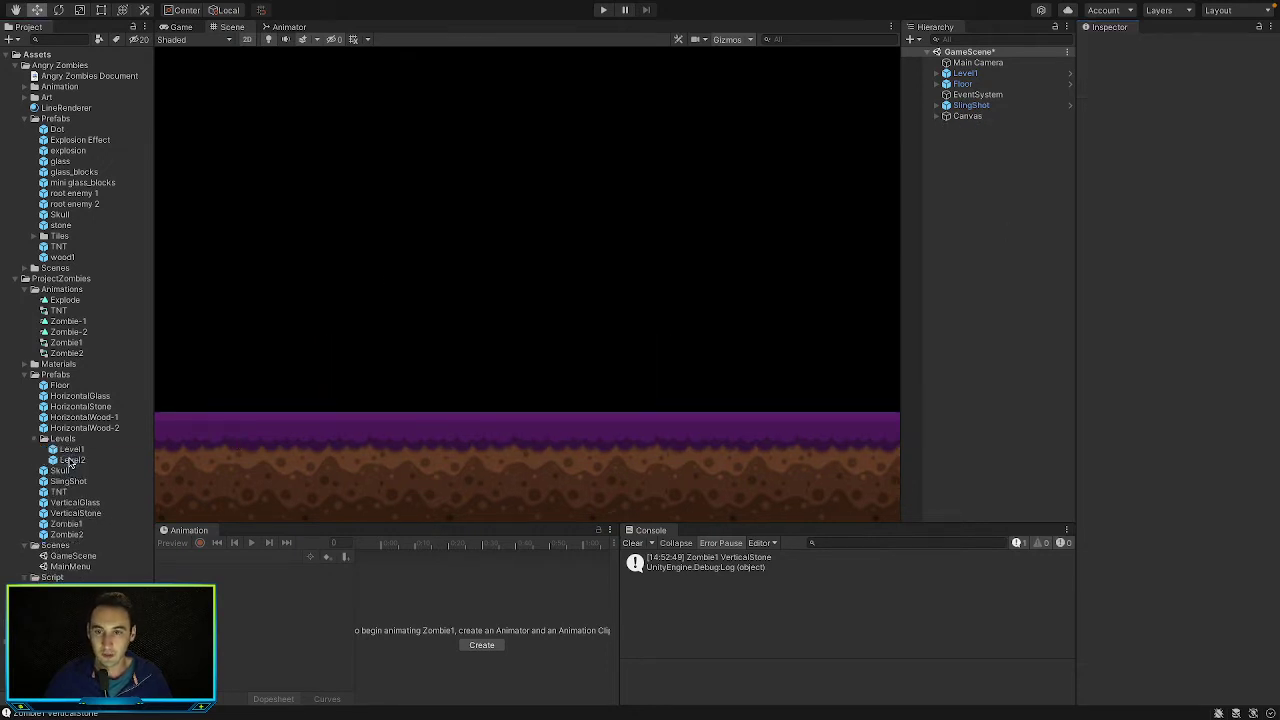
pyautogui.moveTo(72, 460); pyautogui.dragTo(538, 301)
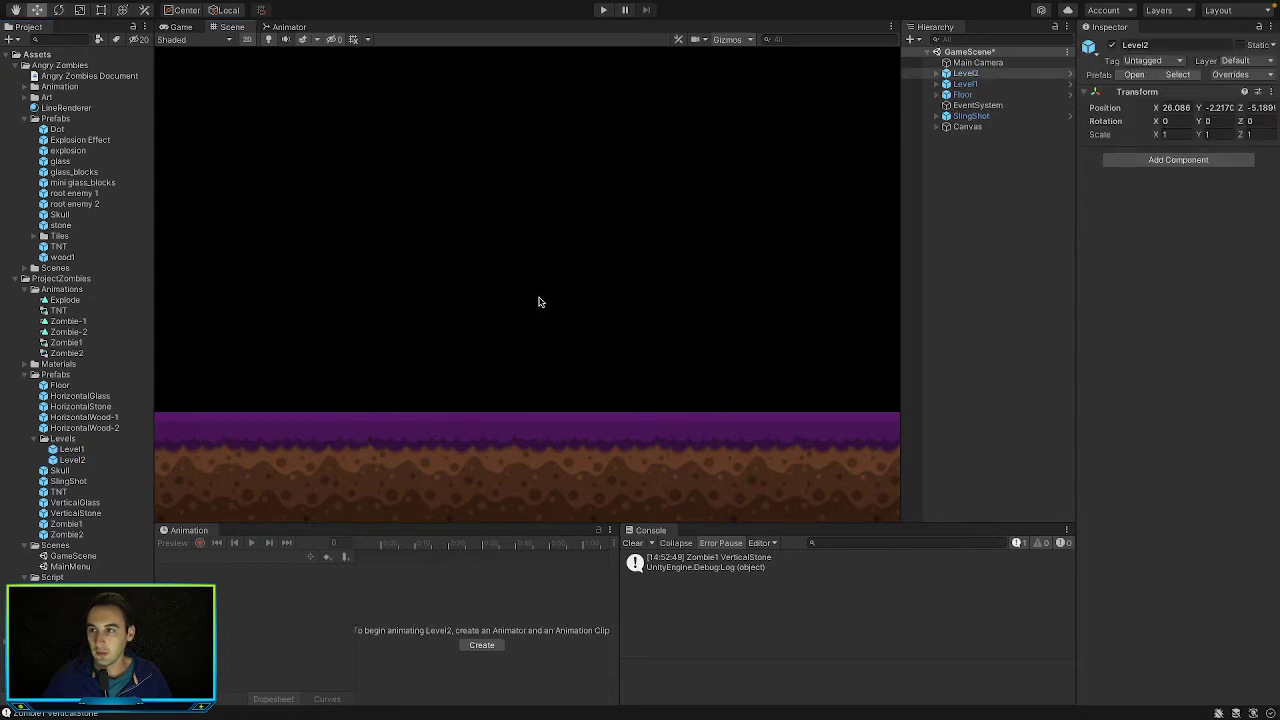
pyautogui.doubleClick(964, 73)
pyautogui.moveTo(589, 282); pyautogui.dragTo(380, 280)
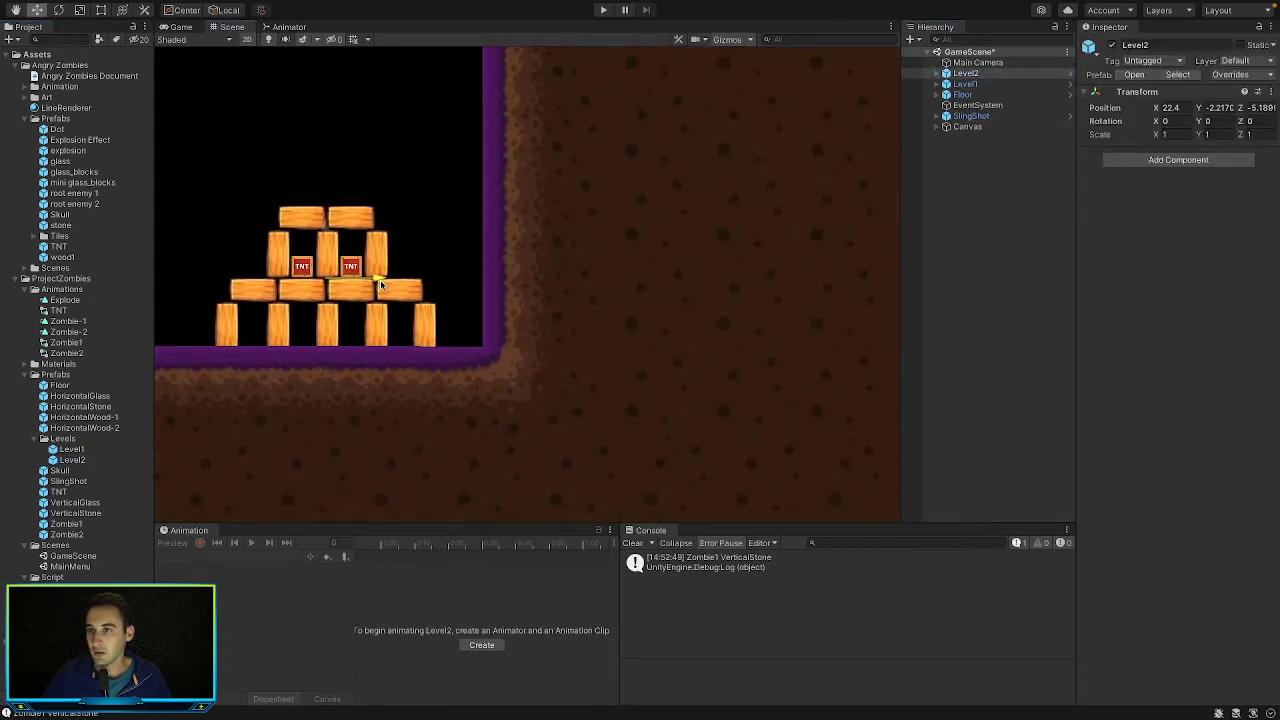
pyautogui.moveTo(320, 232); pyautogui.dragTo(320, 210)
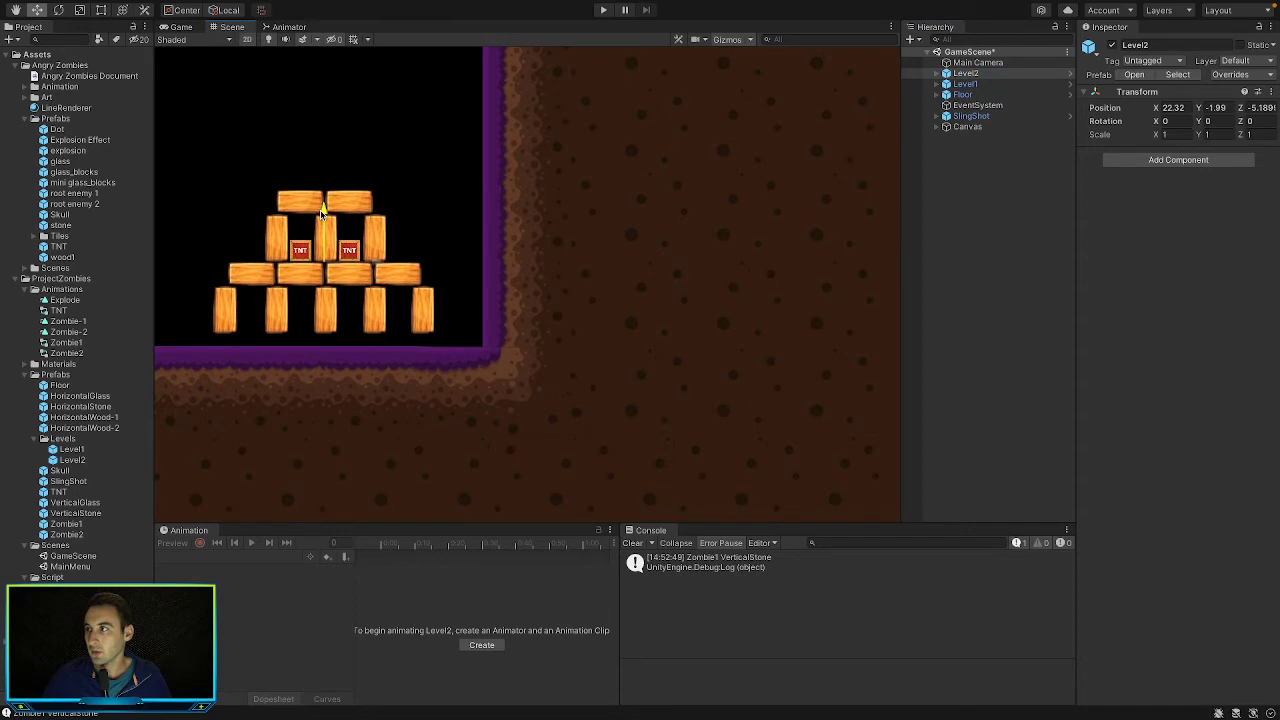
# Try to add a Zombie1 prefab on top of the scene's wooden pyramid under Level2, and delete that Zombie1 again
pyautogui.click(937, 73)
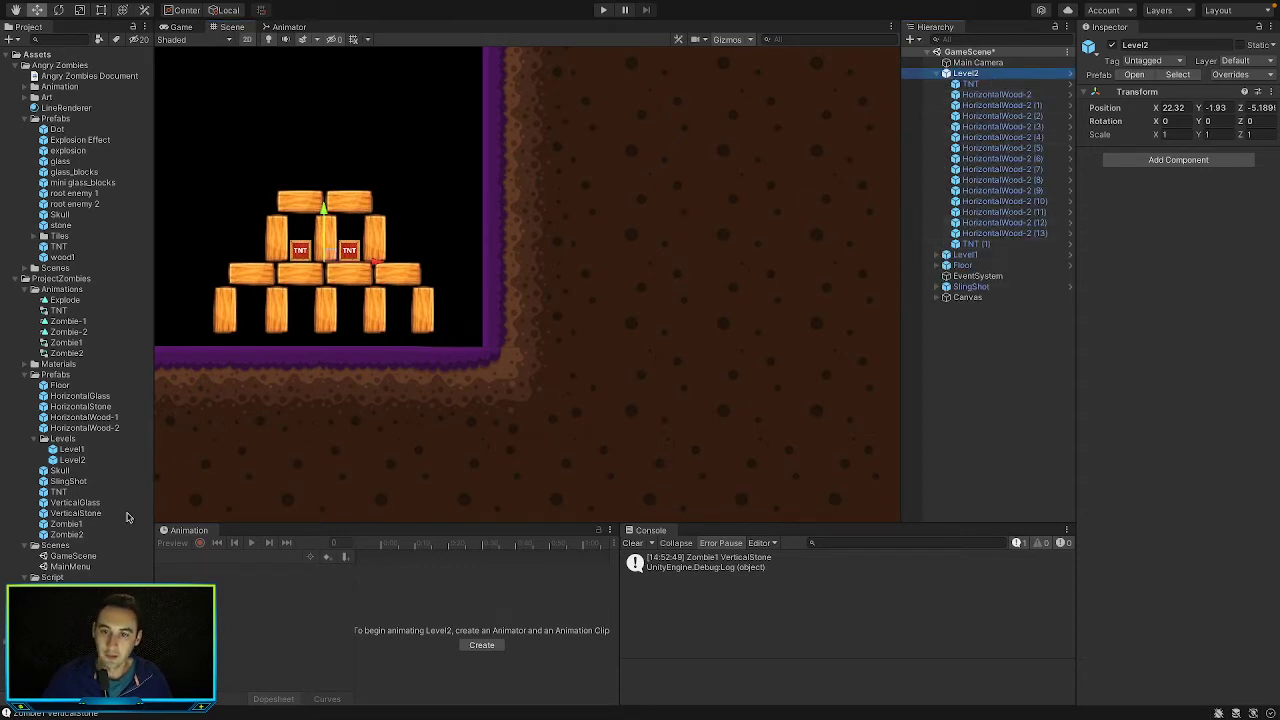
pyautogui.moveTo(66, 524); pyautogui.dragTo(333, 190)
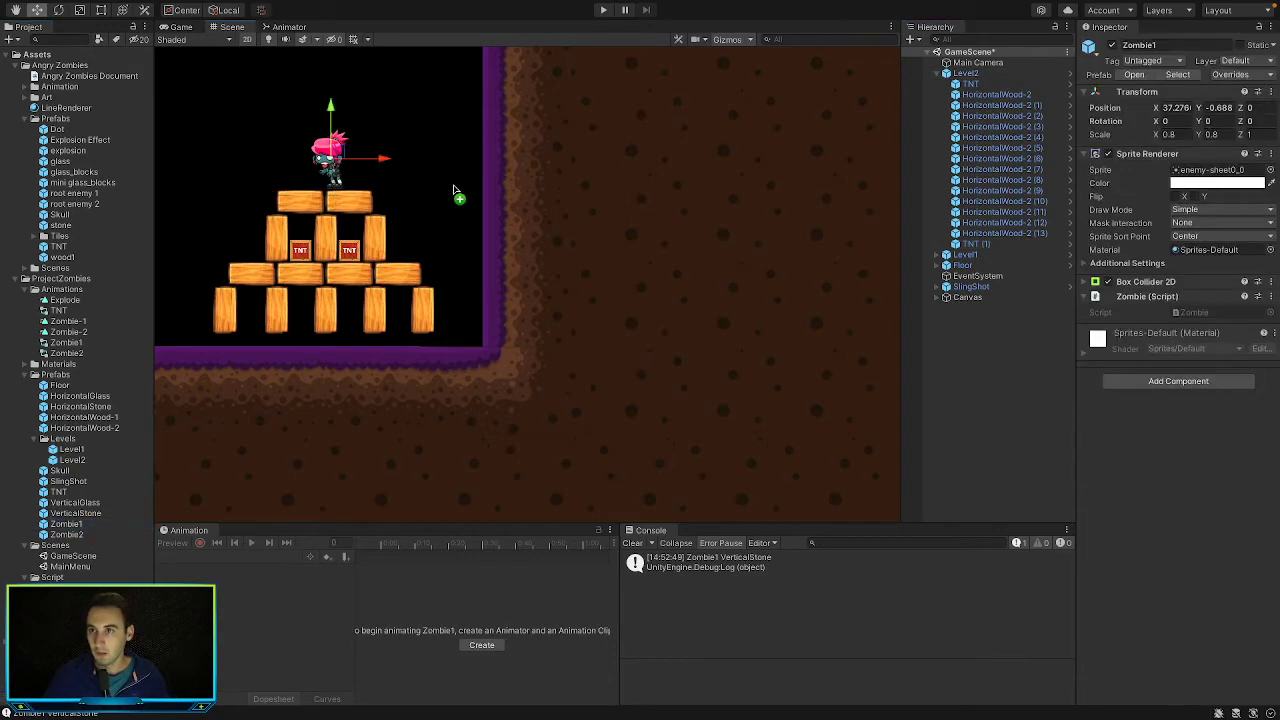
pyautogui.moveTo(985, 78); pyautogui.dragTo(993, 97)
pyautogui.click(659, 319)
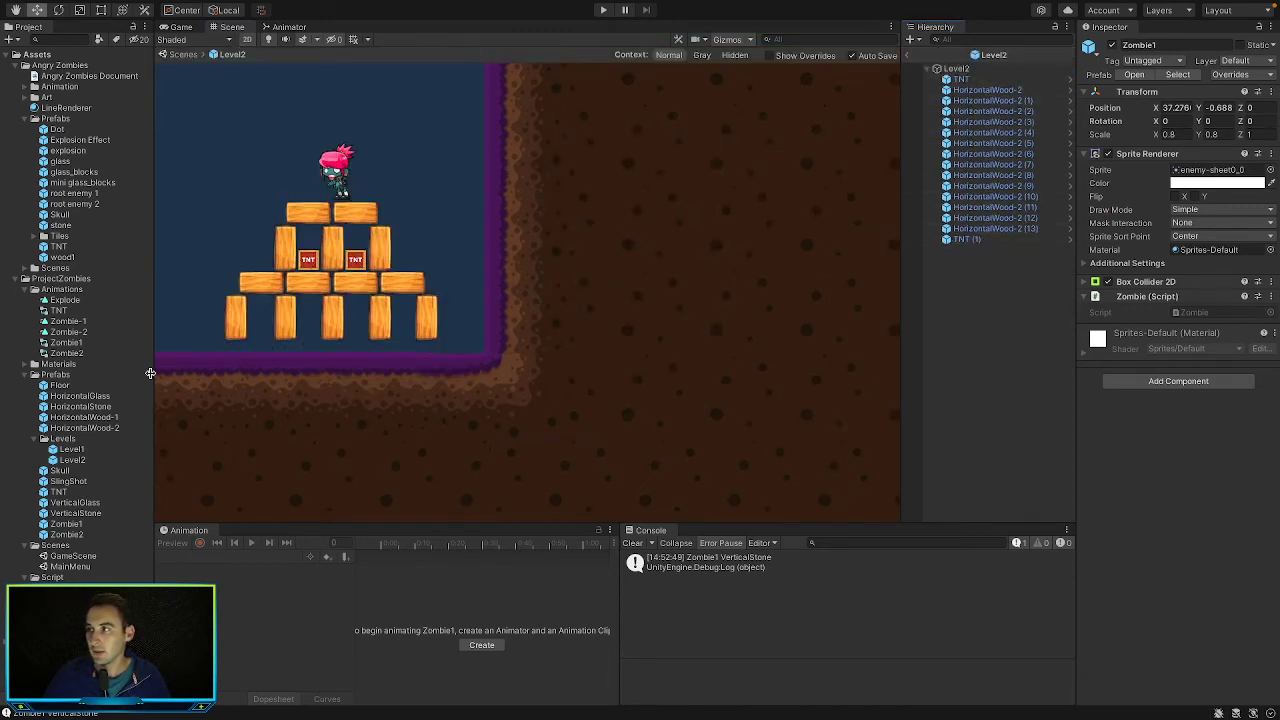
pyautogui.click(330, 171)
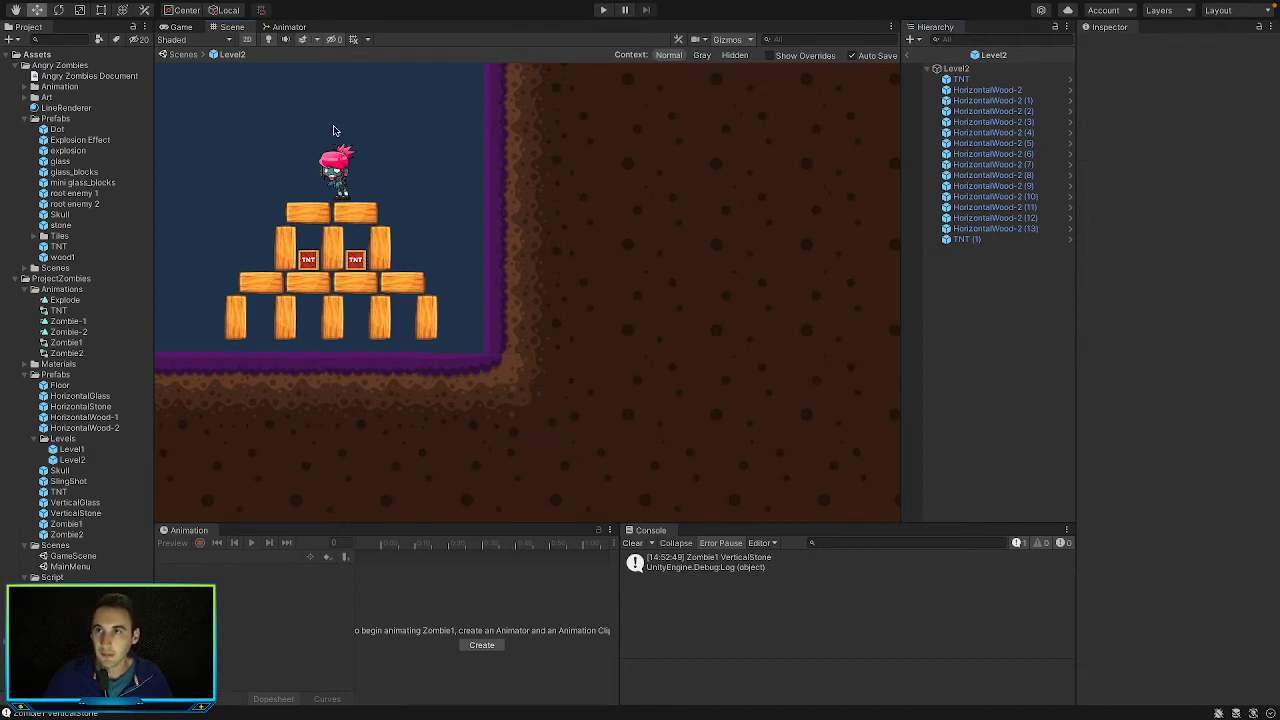
pyautogui.click(909, 57)
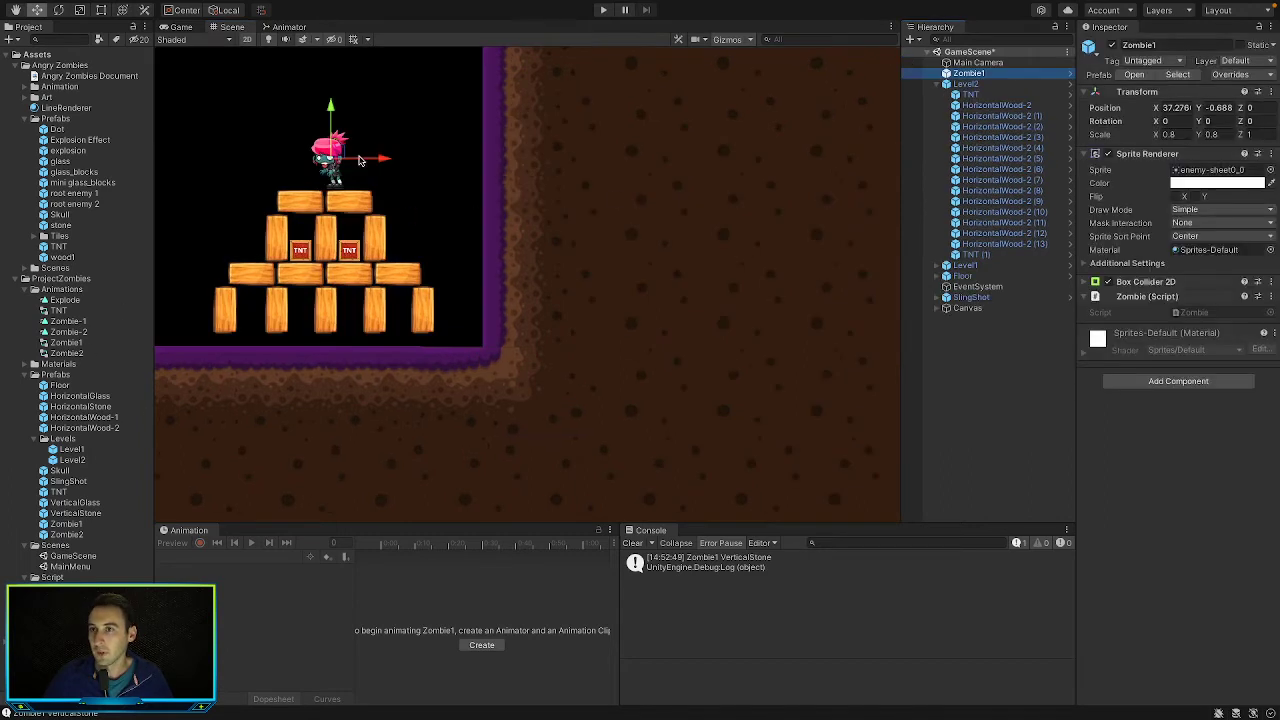
pyautogui.rightClick(970, 74)
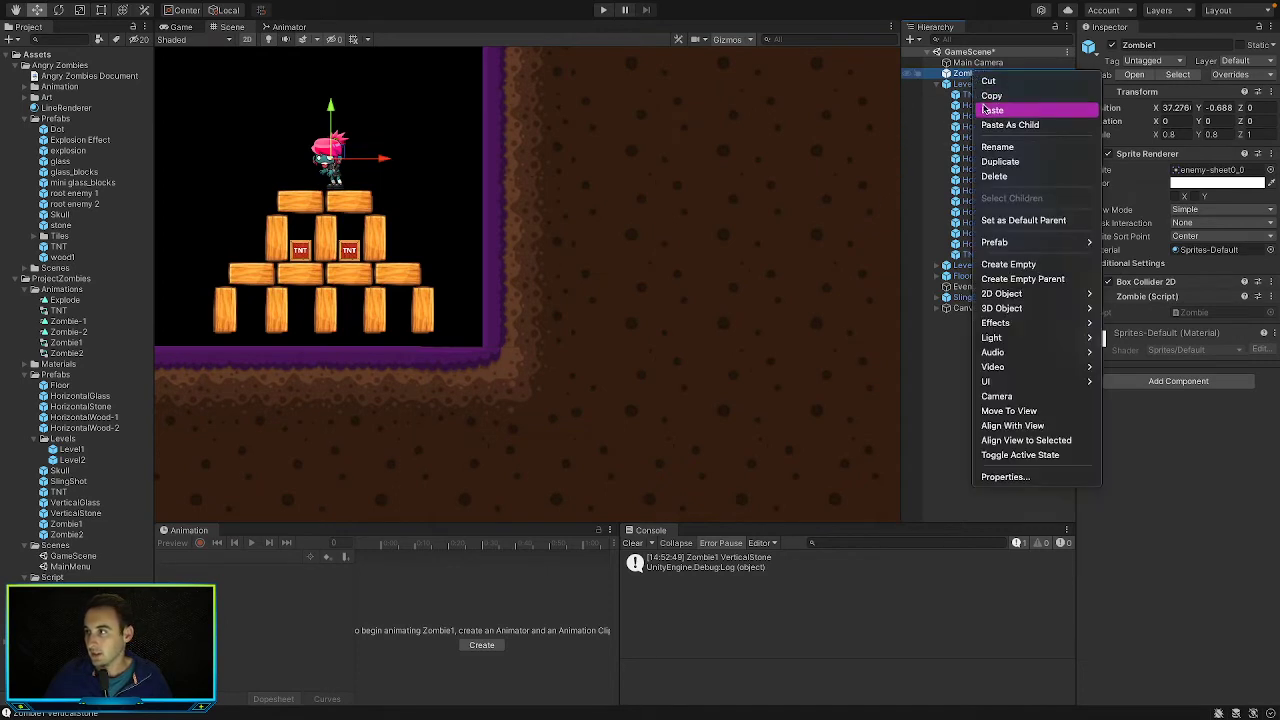
pyautogui.click(994, 176)
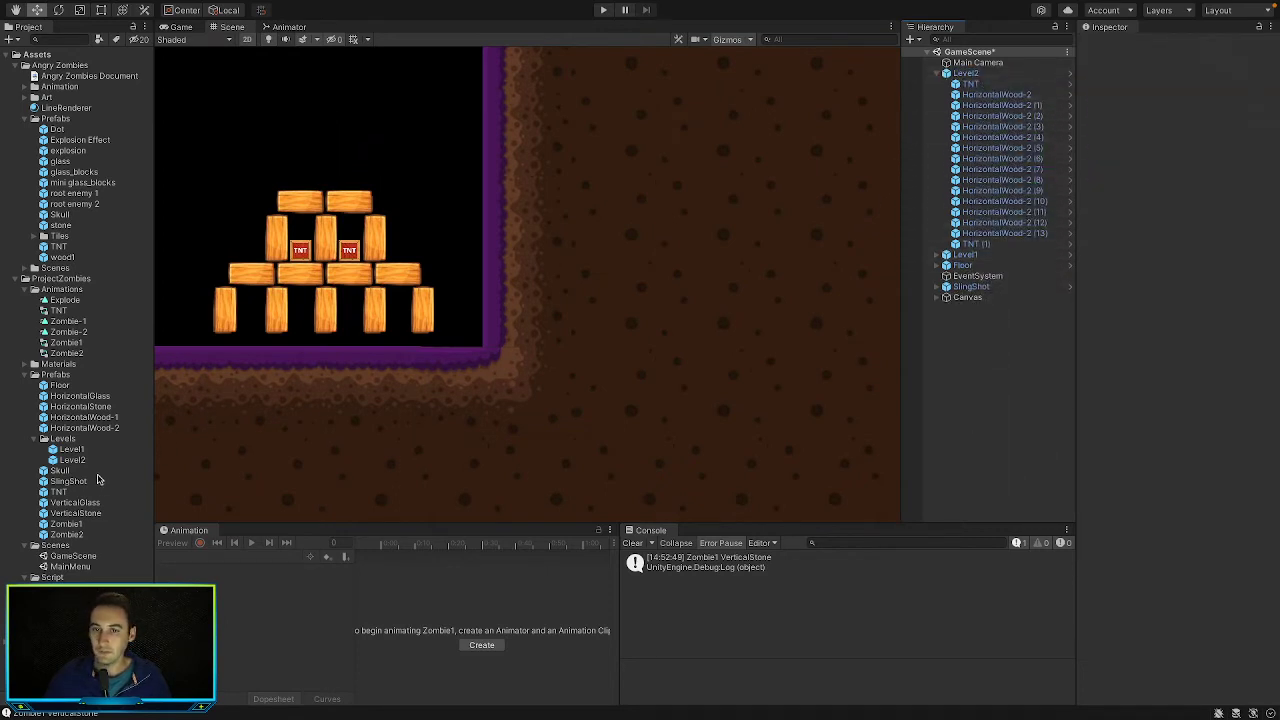
# Open the Level2 prefab for editing, add a Zombie1 on top of the wooden pyramid, and return to the scene
pyautogui.doubleClick(78, 461)
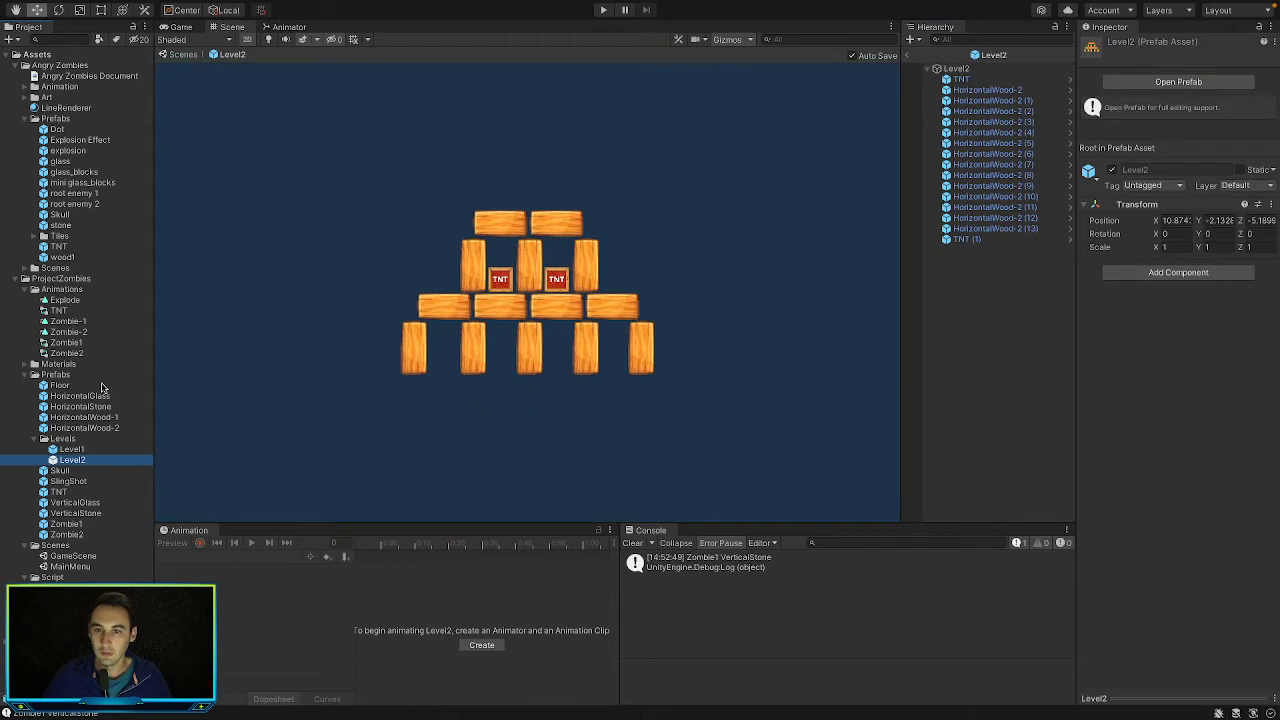
pyautogui.moveTo(70, 527); pyautogui.dragTo(541, 209)
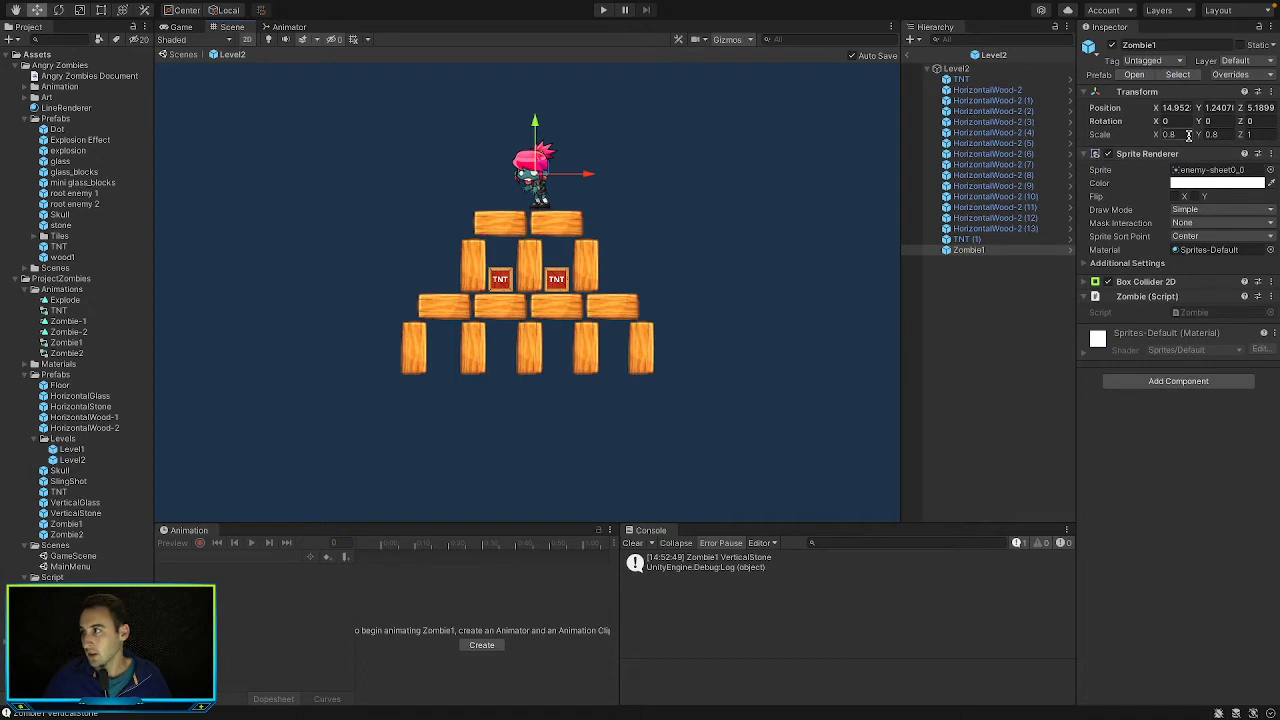
pyautogui.click(713, 189)
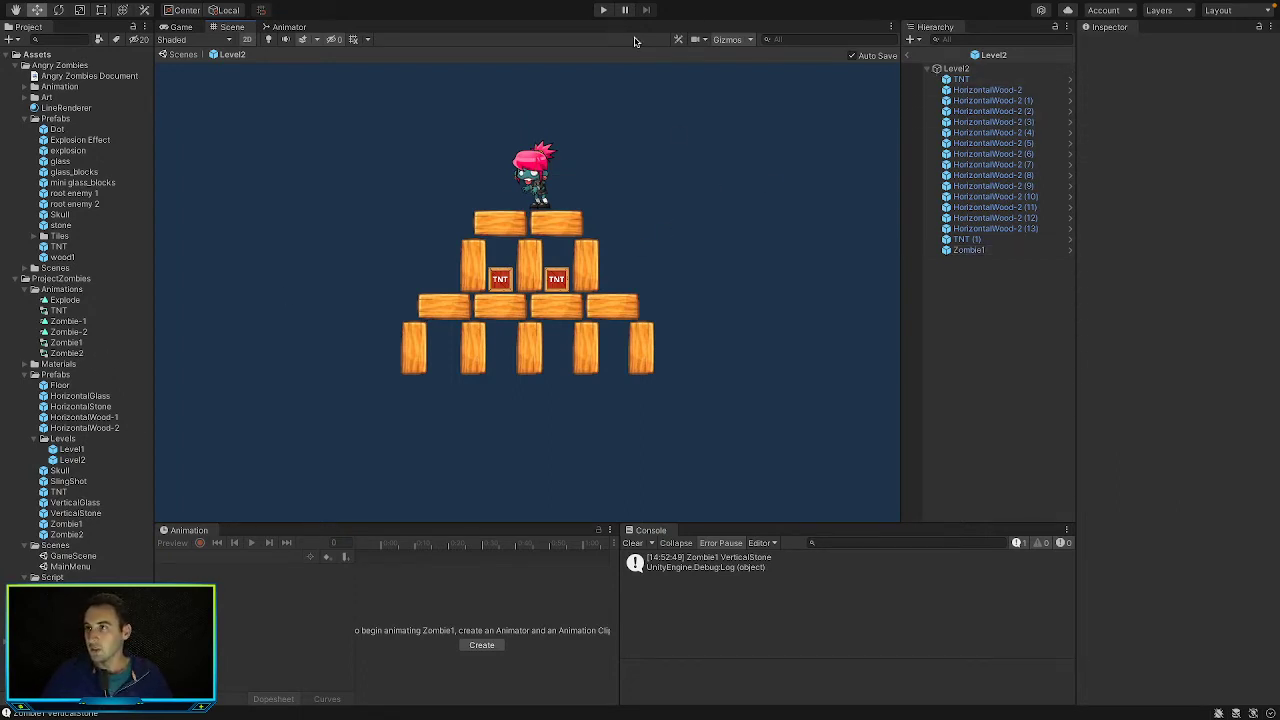
pyautogui.click(906, 54)
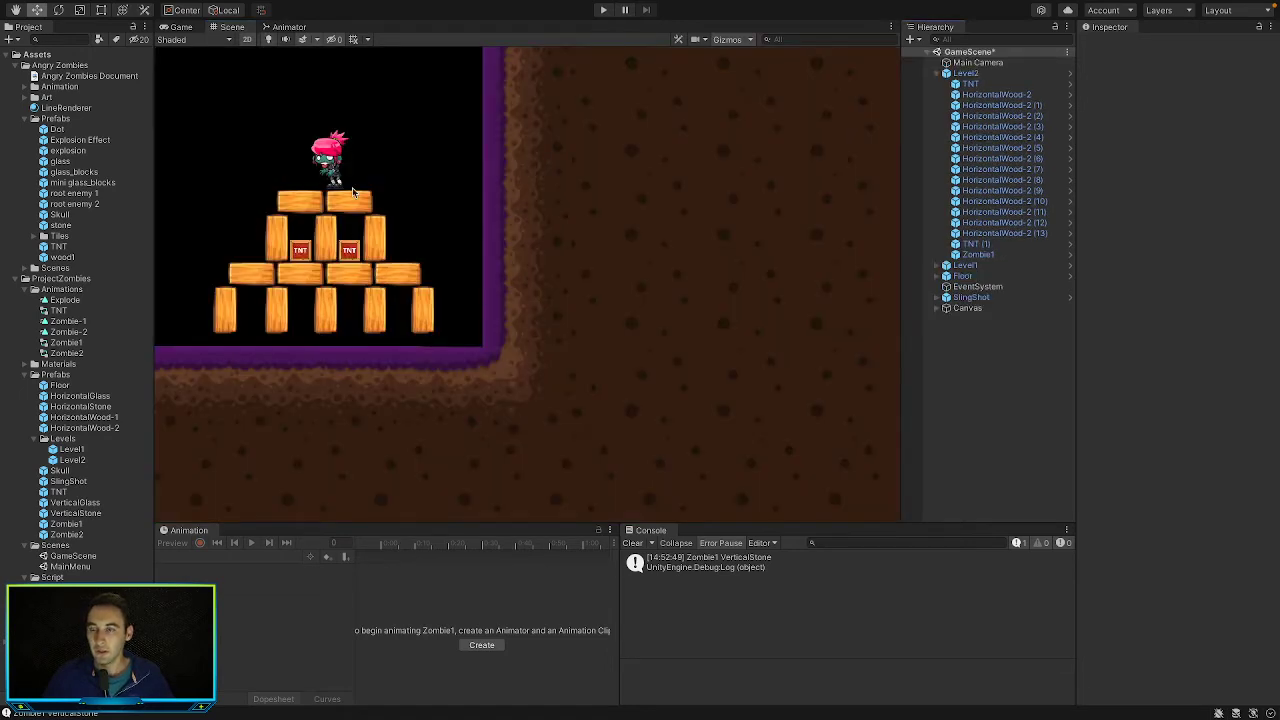
# Delete Level2 with all its children from the scene
pyautogui.rightClick(966, 74)
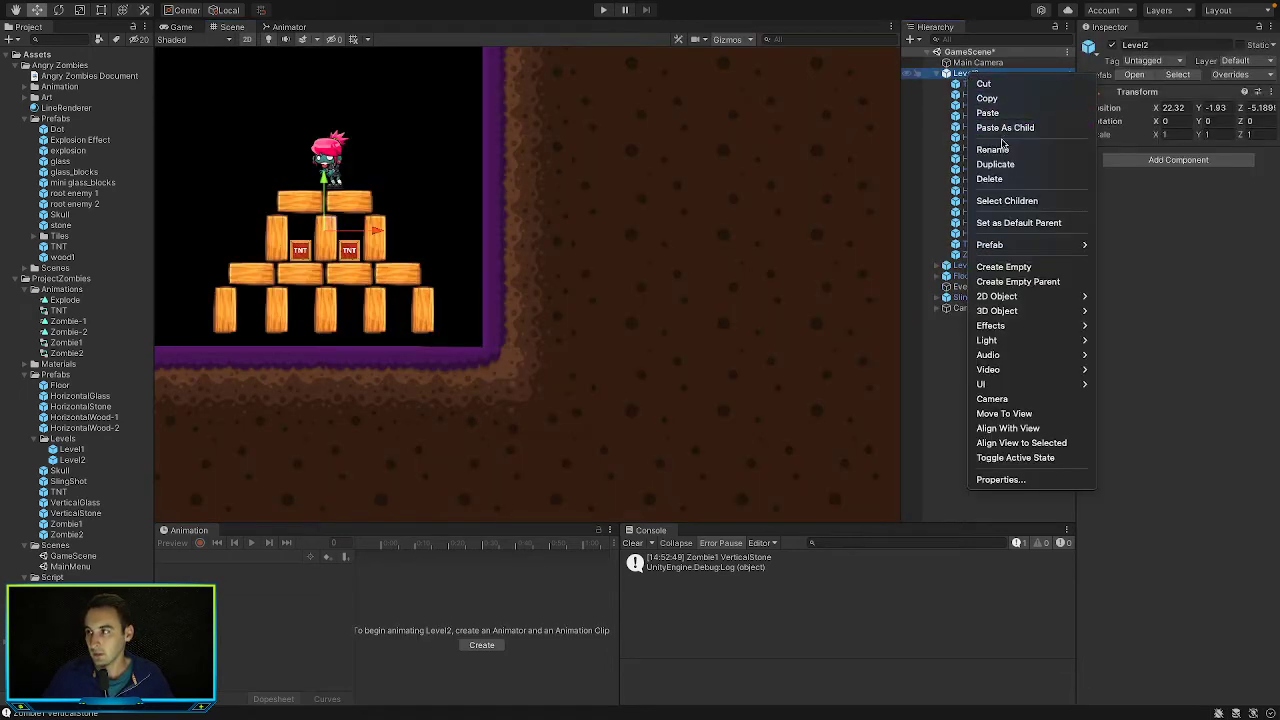
pyautogui.click(989, 178)
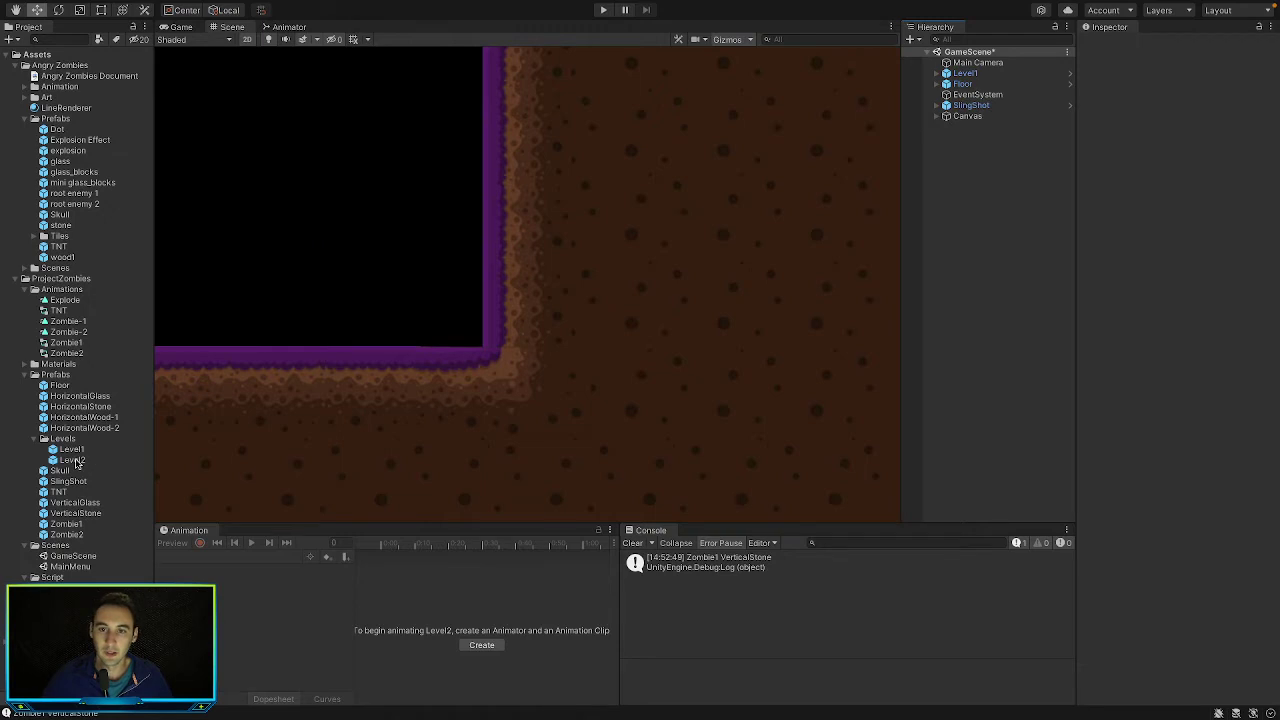
# Place the Level2 prefab from the Levels folder in the scene, inspect it up close, and delete it again
pyautogui.moveTo(77, 462); pyautogui.dragTo(280, 230)
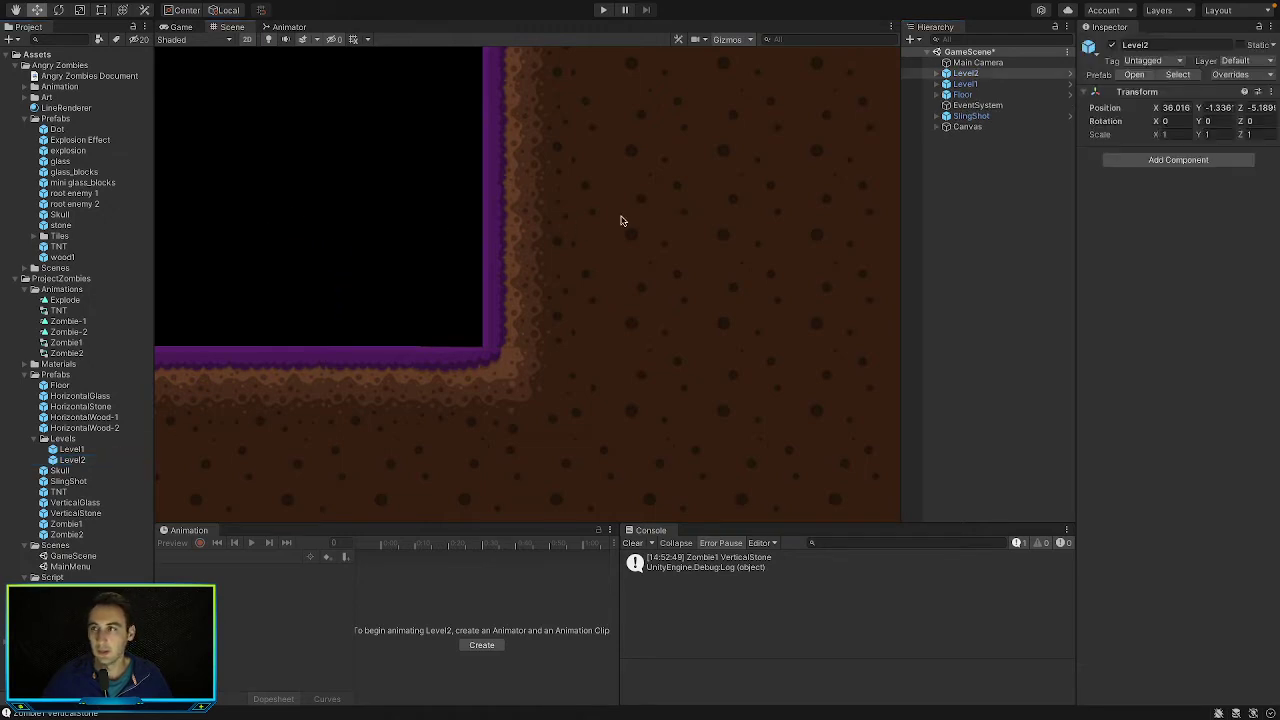
pyautogui.doubleClick(1030, 76)
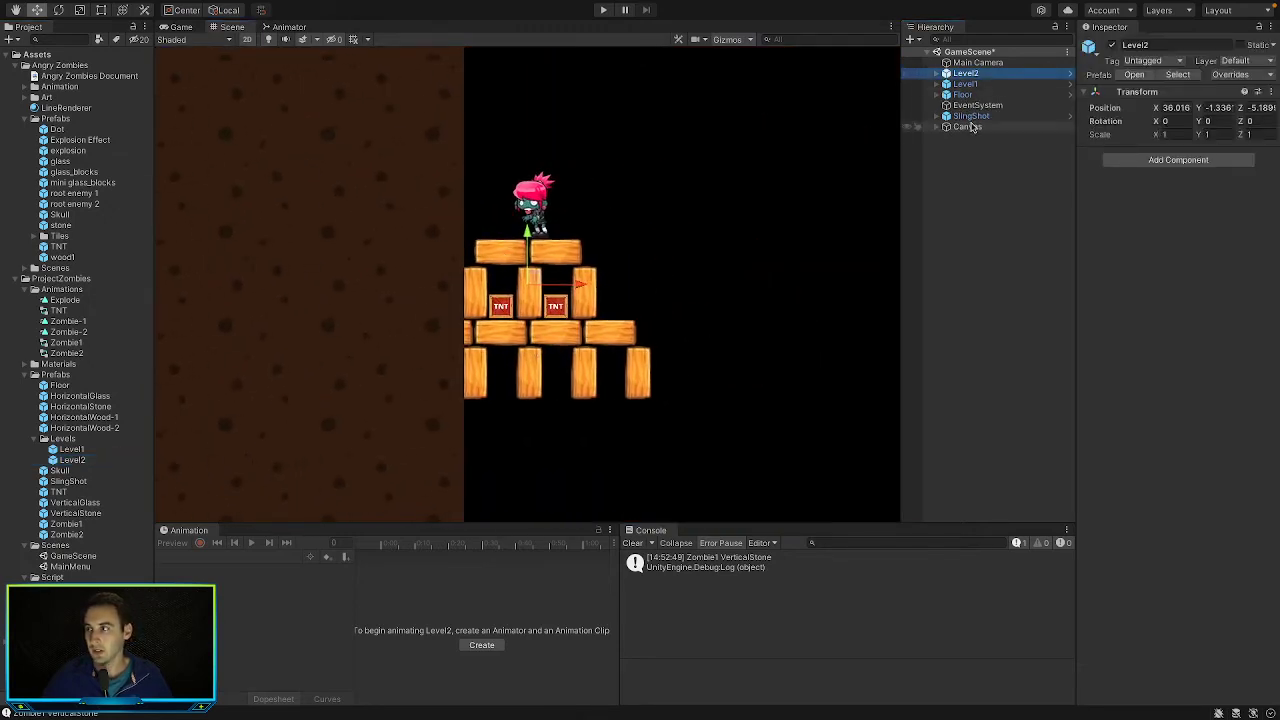
pyautogui.rightClick(964, 74)
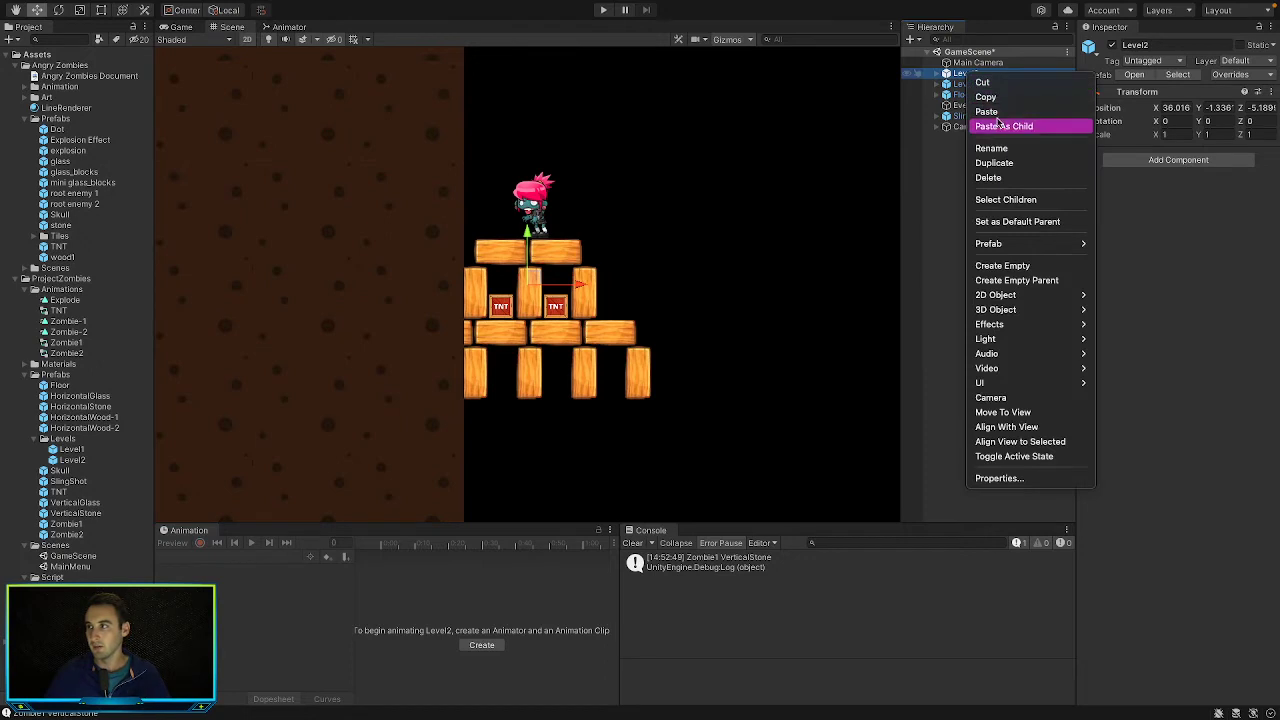
pyautogui.click(1008, 180)
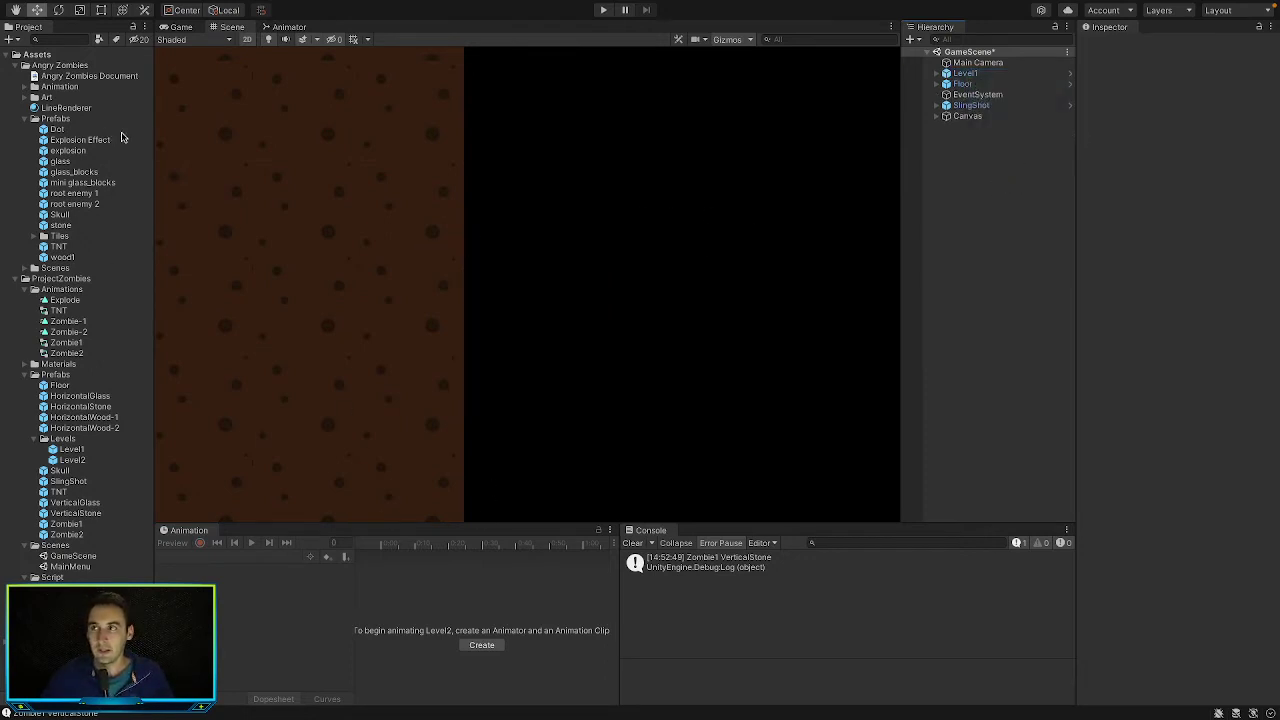
# Move Level1's three TNT crates together onto the horizontal stone and wood blocks on either side of Zombie2
pyautogui.scroll(-5, 454, 143)
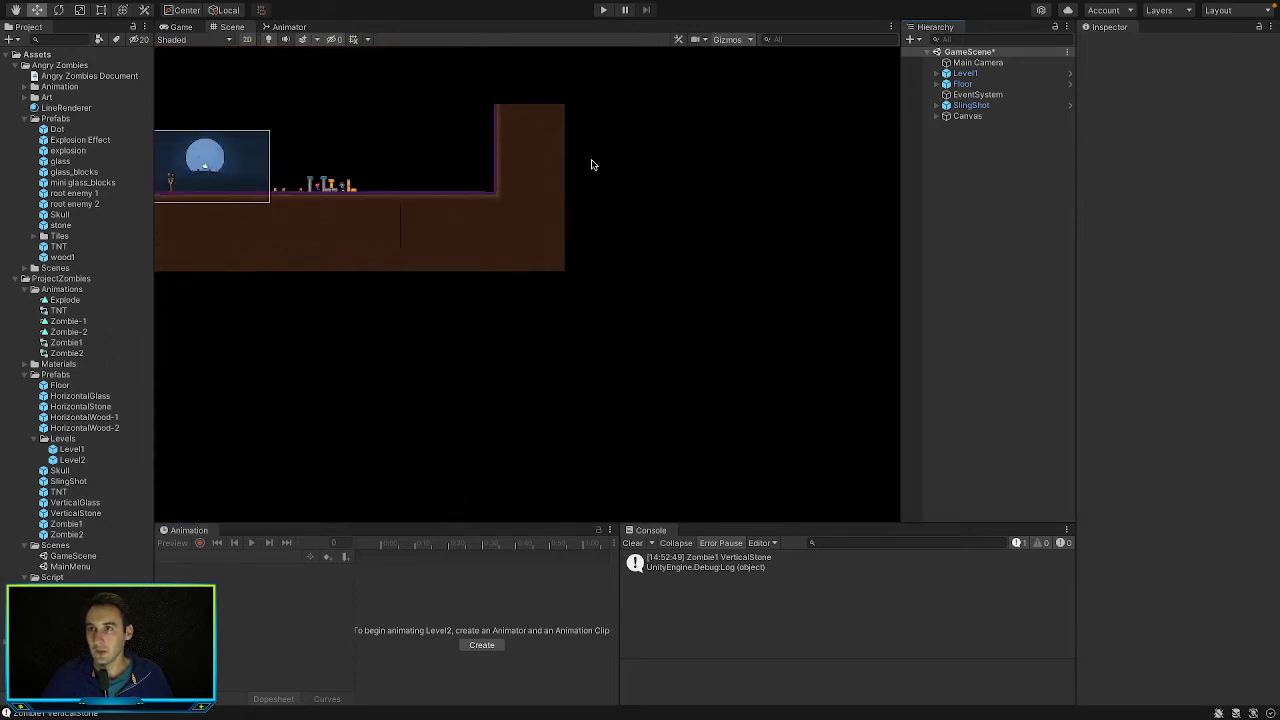
pyautogui.moveTo(520, 146); pyautogui.dragTo(631, 231)
pyautogui.scroll(8, 377, 186)
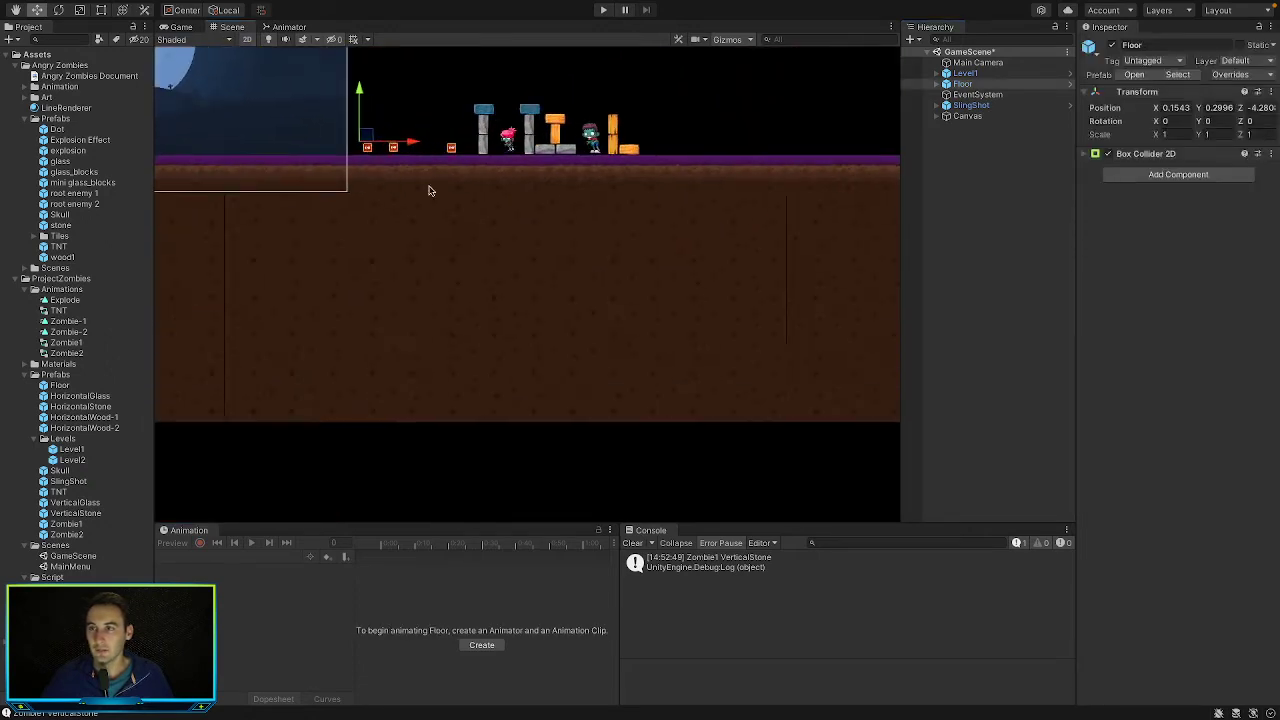
pyautogui.scroll(-3, 577, 465)
pyautogui.scroll(5, 531, 151)
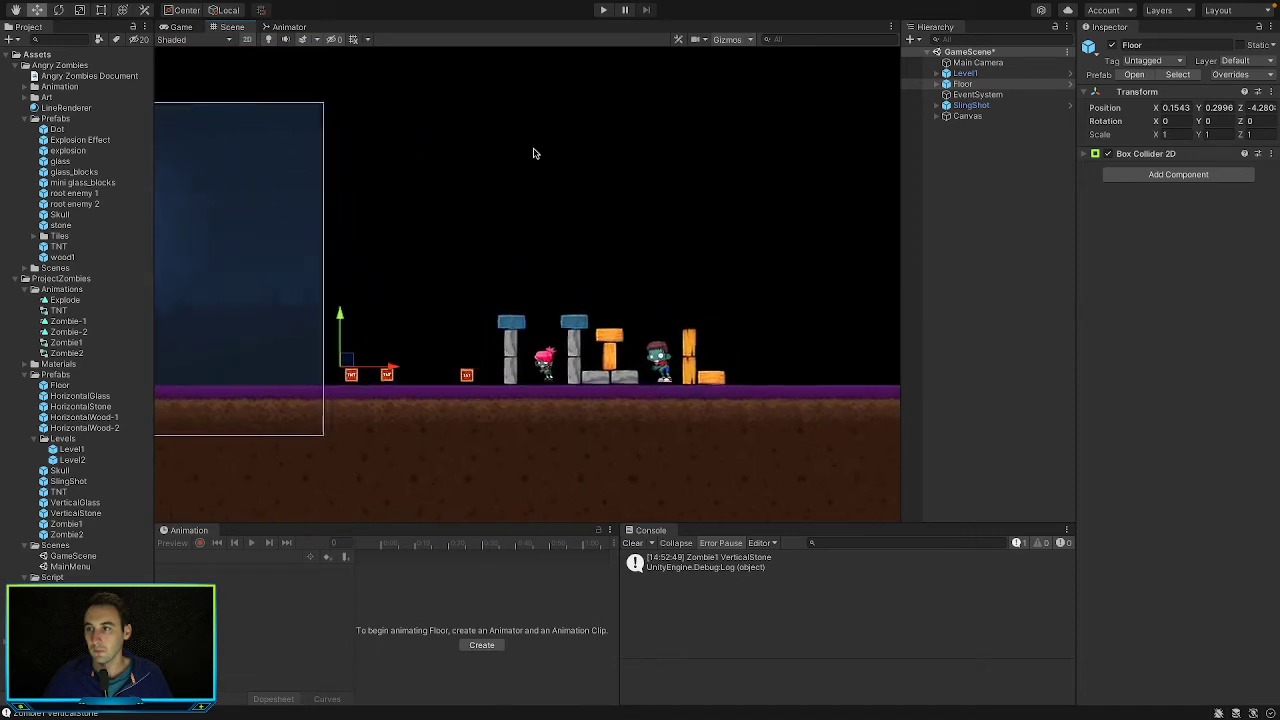
pyautogui.scroll(2, 533, 153)
pyautogui.scroll(3, 347, 445)
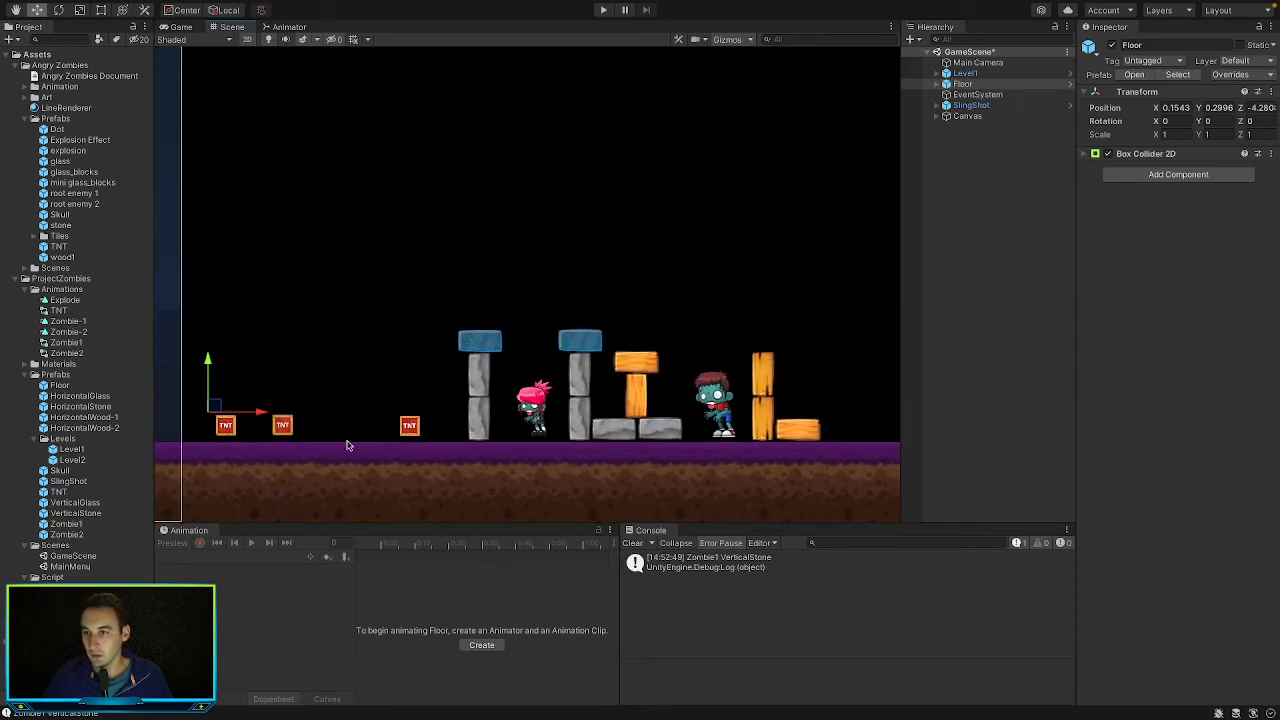
pyautogui.click(946, 73)
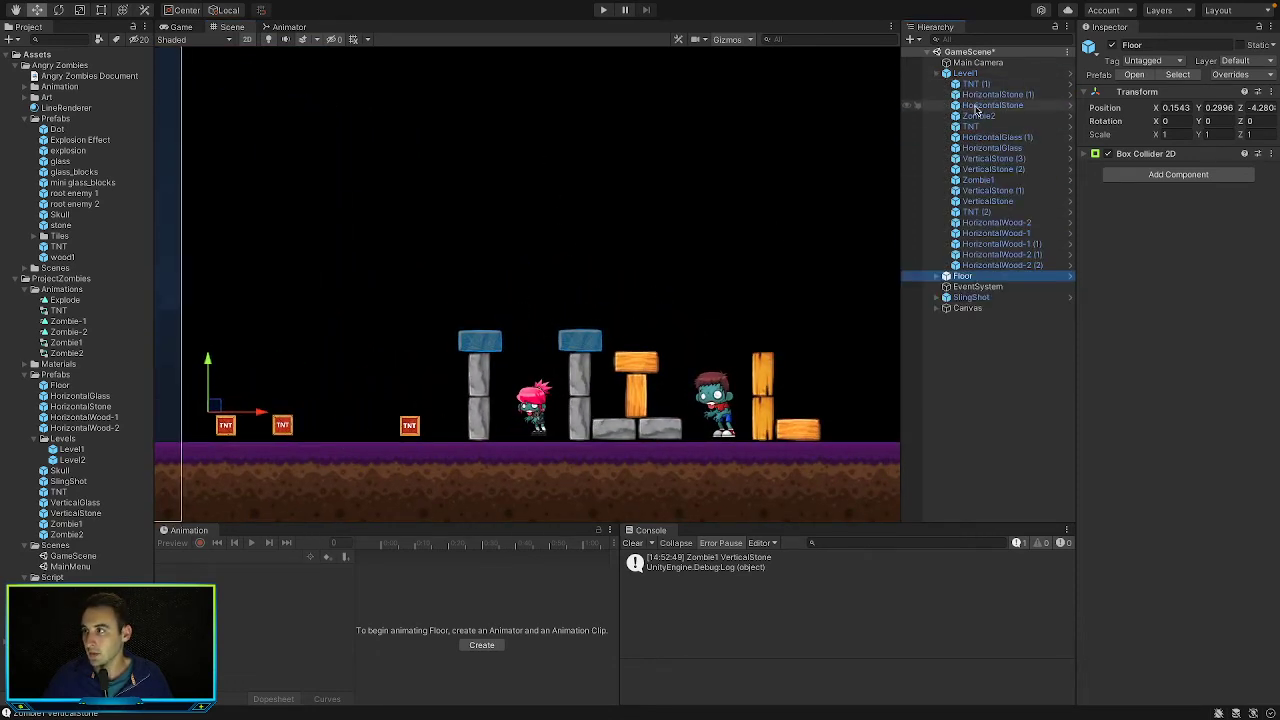
pyautogui.click(975, 84)
pyautogui.keyDown('shift'); pyautogui.click(978, 117); pyautogui.keyUp('shift')
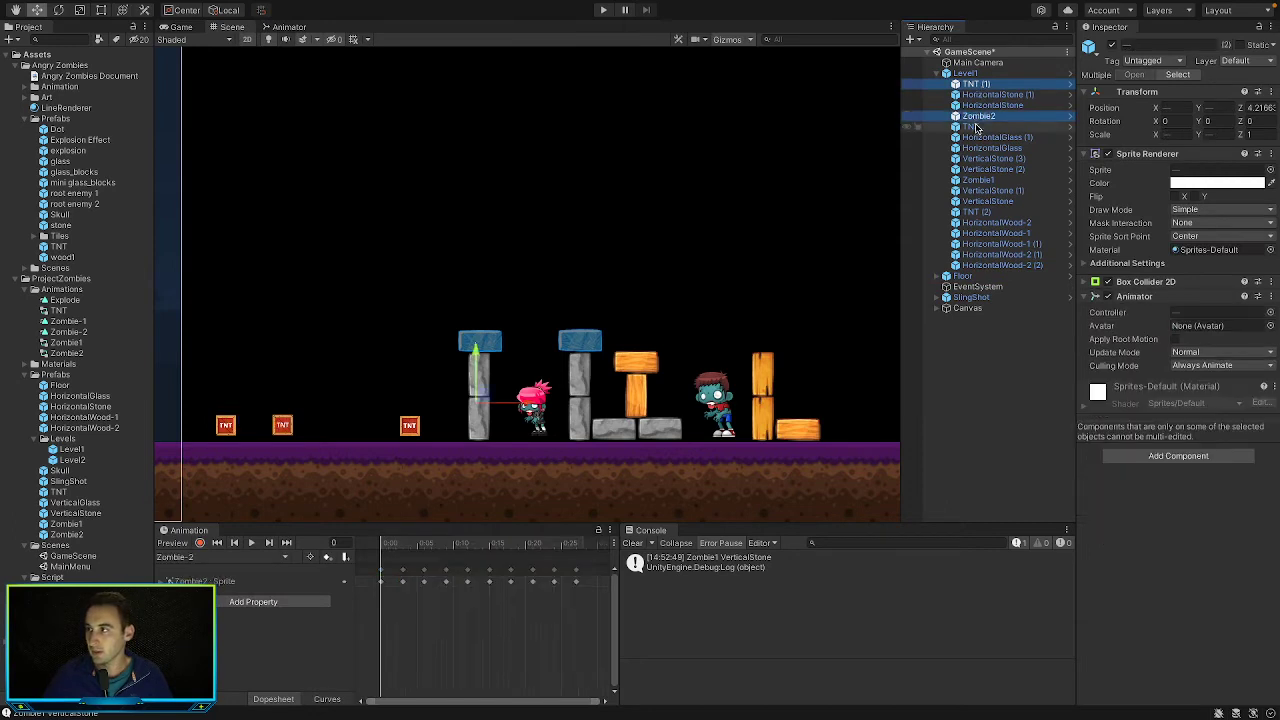
pyautogui.keyDown('ctrl'); pyautogui.click(976, 127); pyautogui.keyUp('ctrl')
pyautogui.keyDown('ctrl'); pyautogui.click(980, 214); pyautogui.keyUp('ctrl')
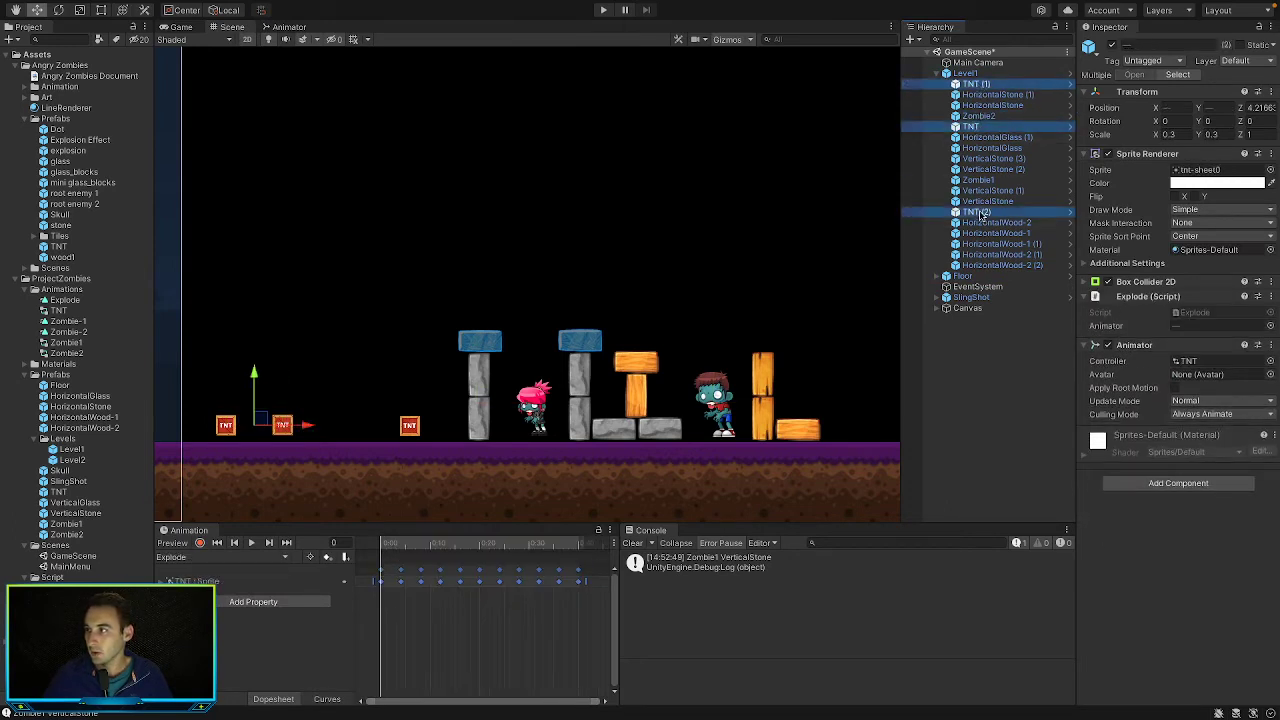
pyautogui.moveTo(305, 425); pyautogui.dragTo(715, 380)
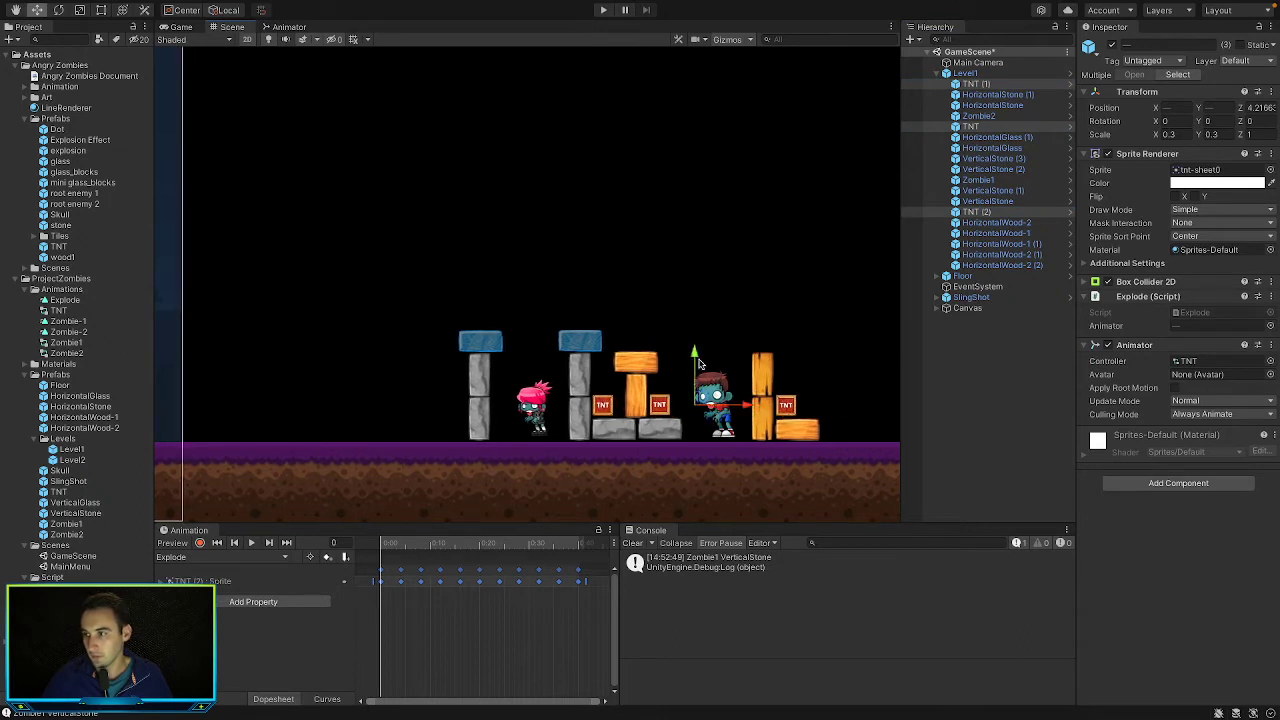
pyautogui.click(398, 293)
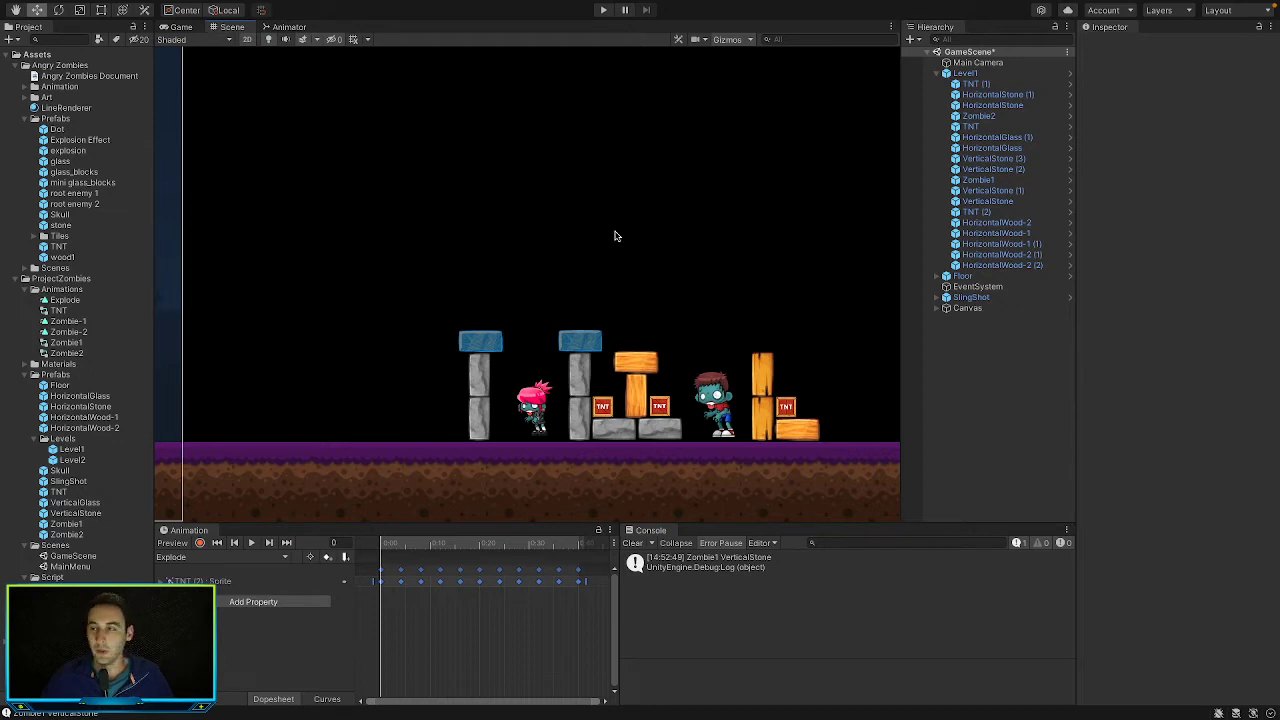
# Open the Zombie2 prefab for editing and set its X and Y scale to 0.8
pyautogui.scroll(-3, 669, 274)
pyautogui.moveTo(669, 274); pyautogui.dragTo(557, 271, button='middle')
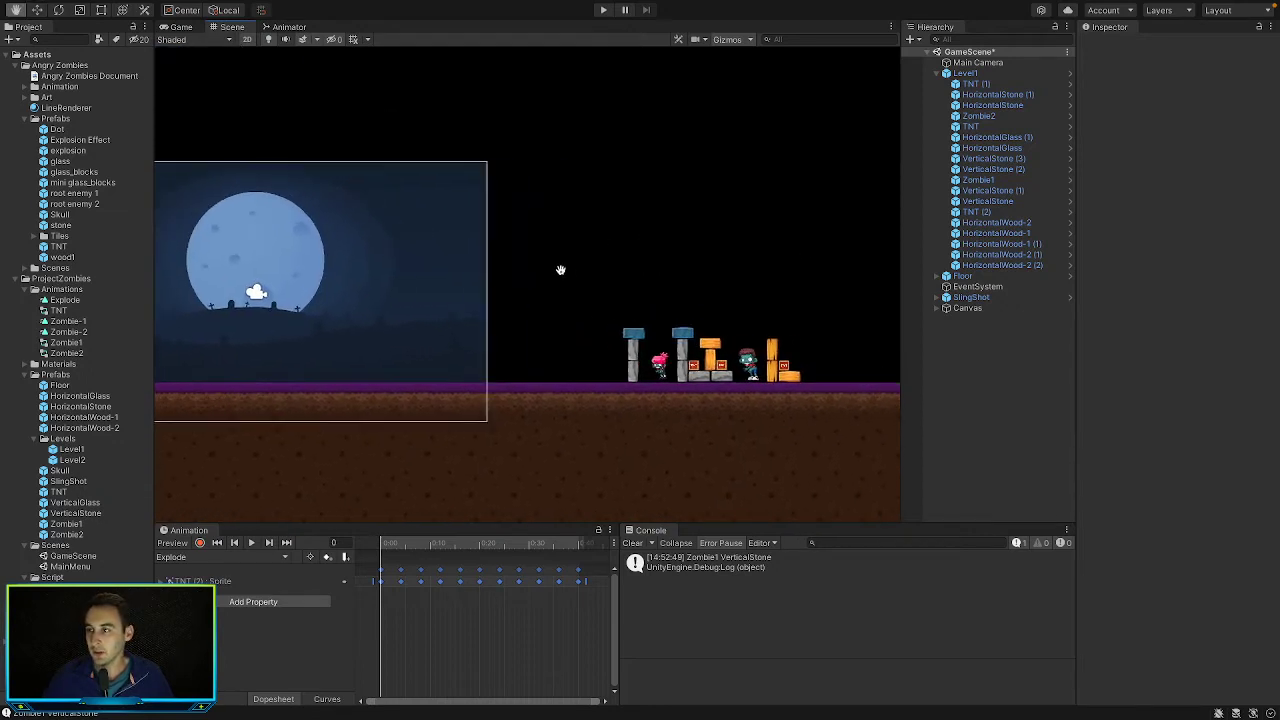
pyautogui.click(750, 368)
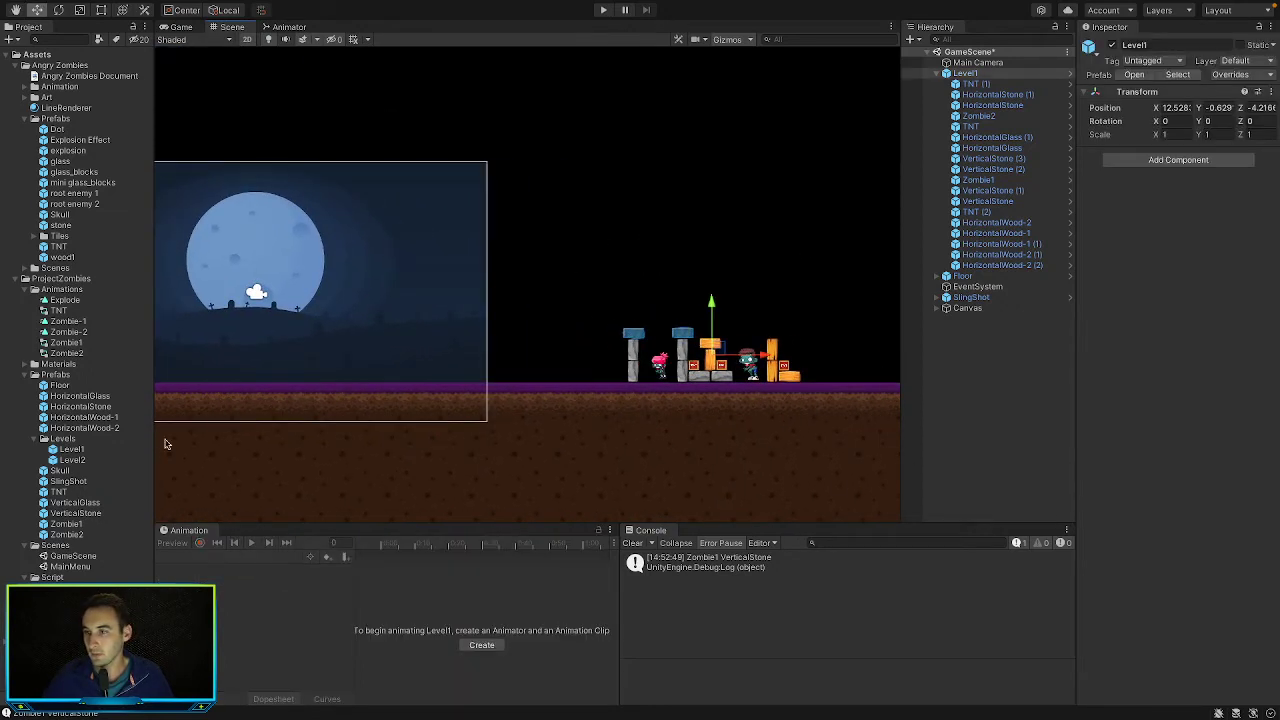
pyautogui.click(80, 536)
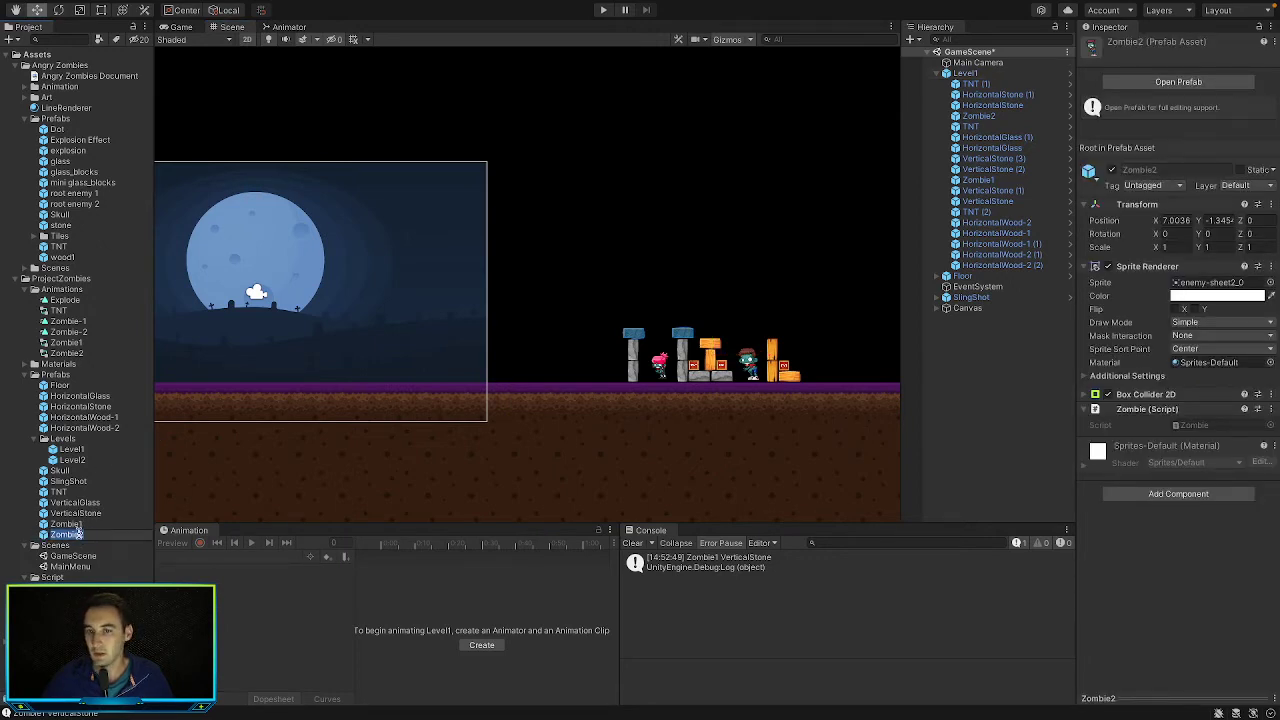
pyautogui.doubleClick(80, 536)
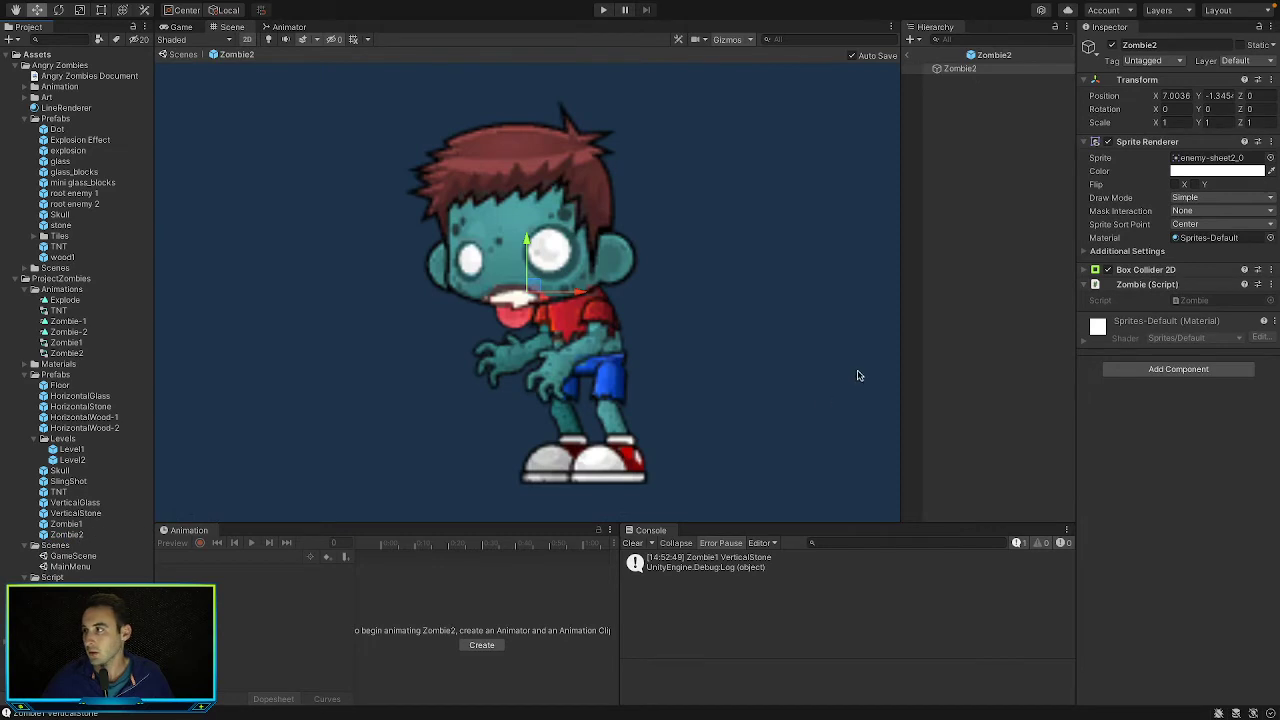
pyautogui.click(1176, 122)
pyautogui.write('0.8')
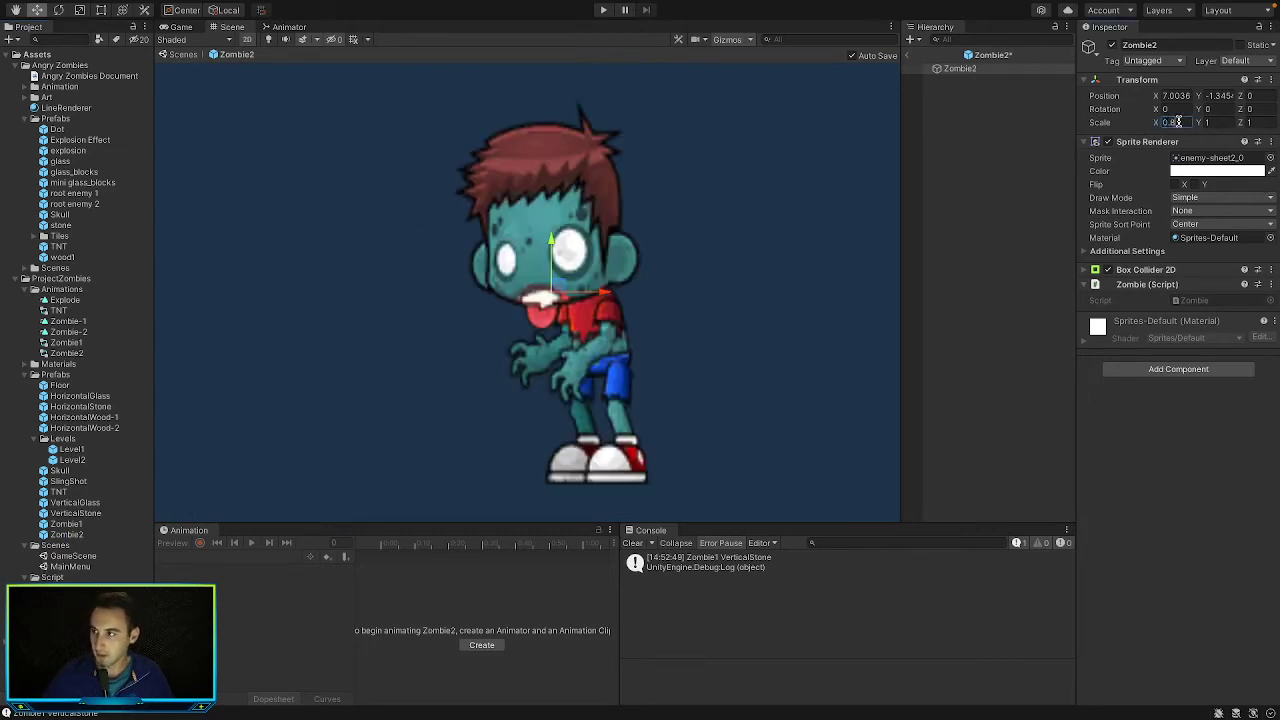
pyautogui.press('Tab')
pyautogui.write('0.8')
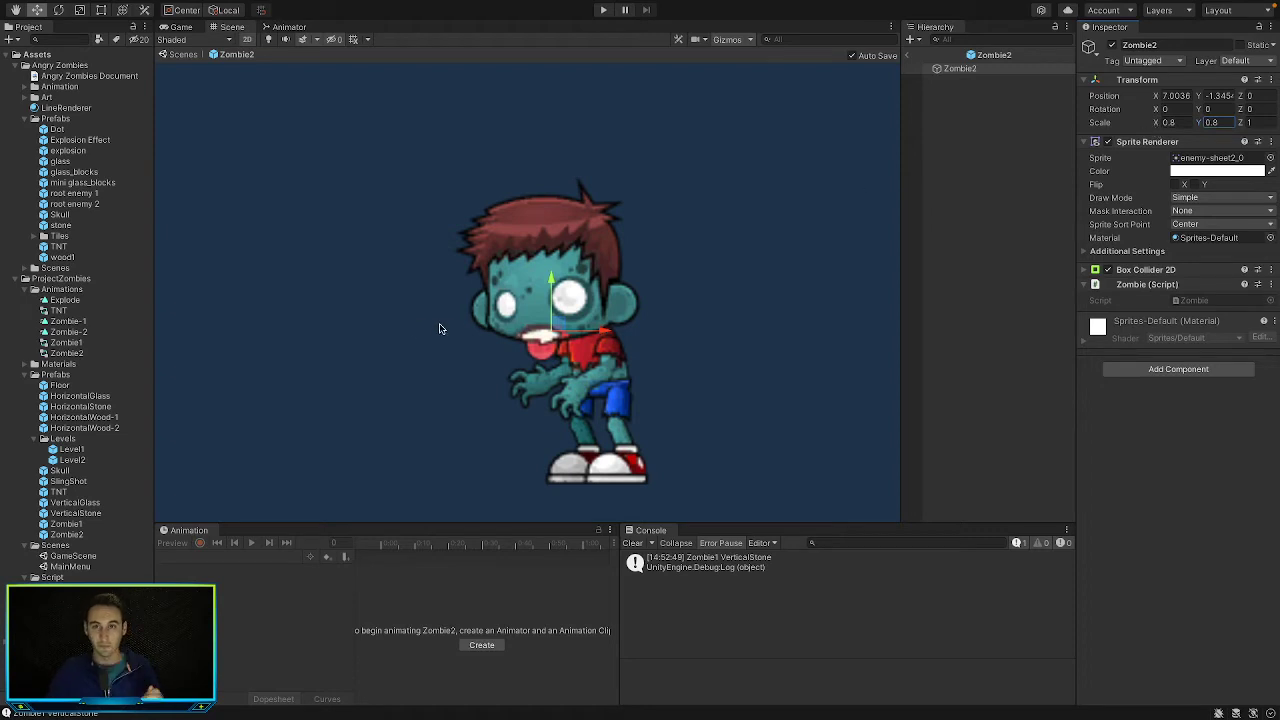
pyautogui.click(403, 322)
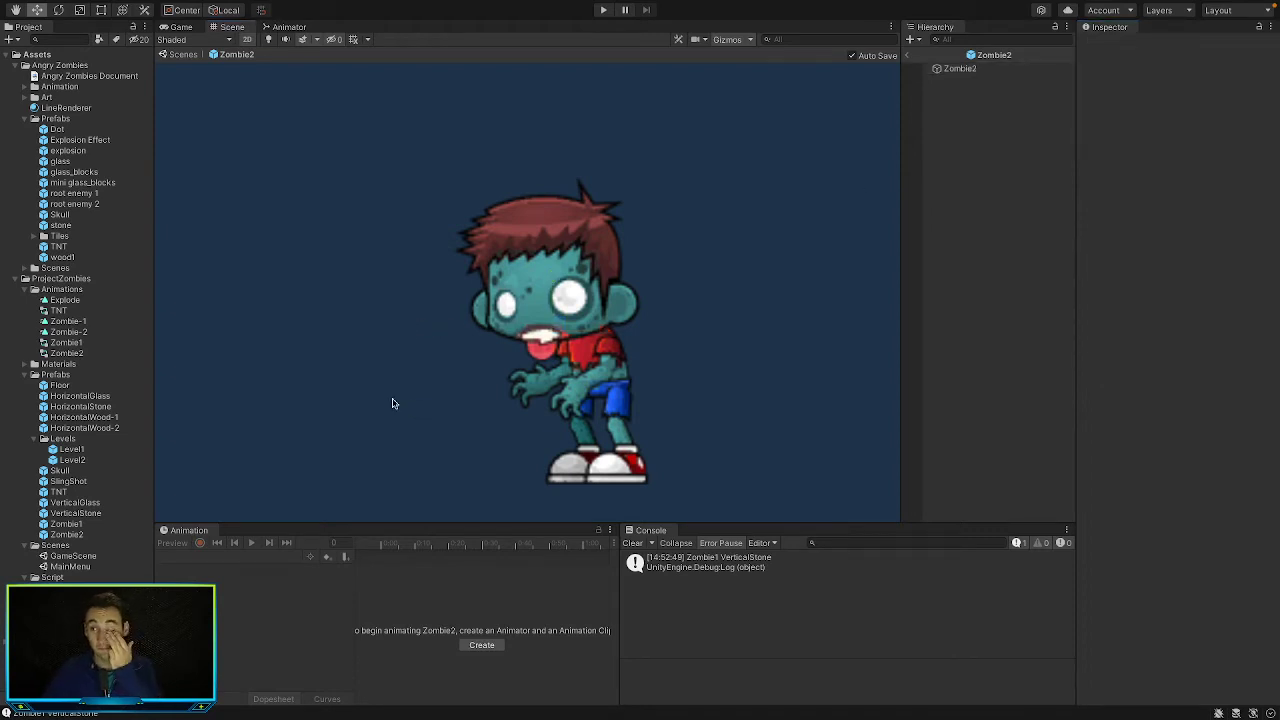
# Run the game to test Level1 with the moved TNT crates, and stop it
pyautogui.click(604, 11)
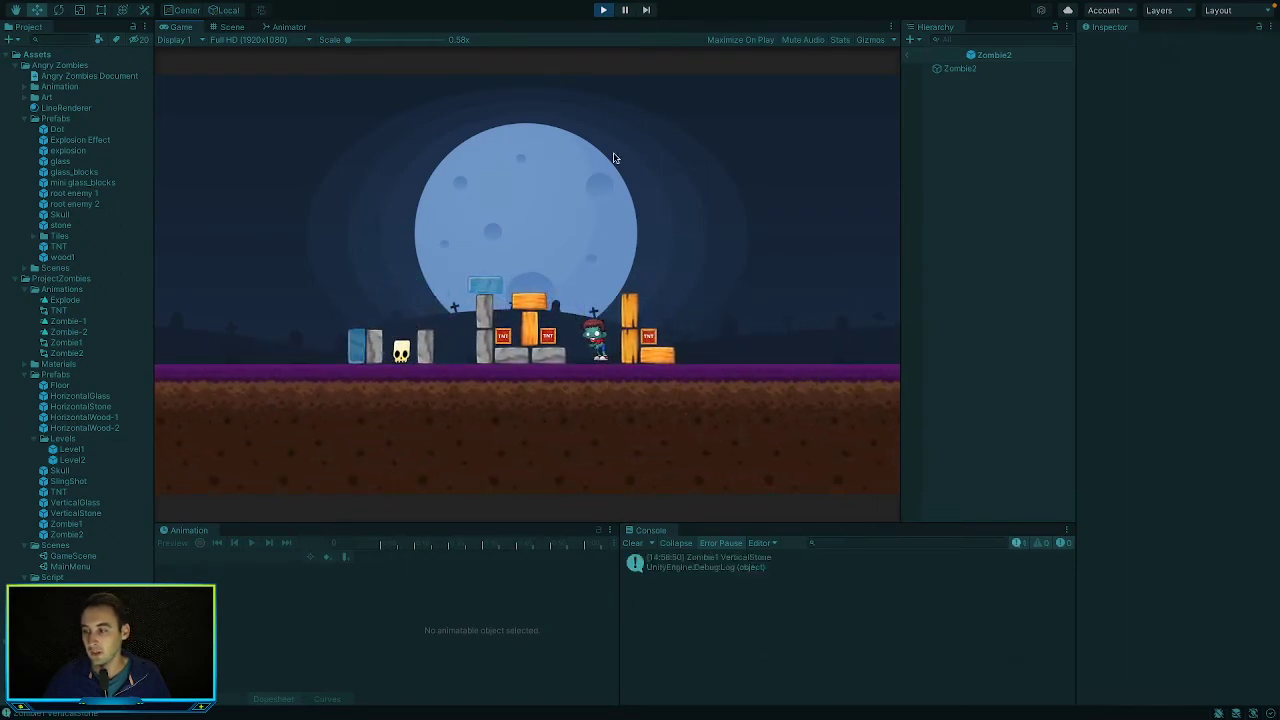
pyautogui.click(603, 10)
# Switch to the code editor, delete the Debug.Log line from OnCollisionEnter2D in Zombie.cs, and return to Unity
pyautogui.press('super+Tab')
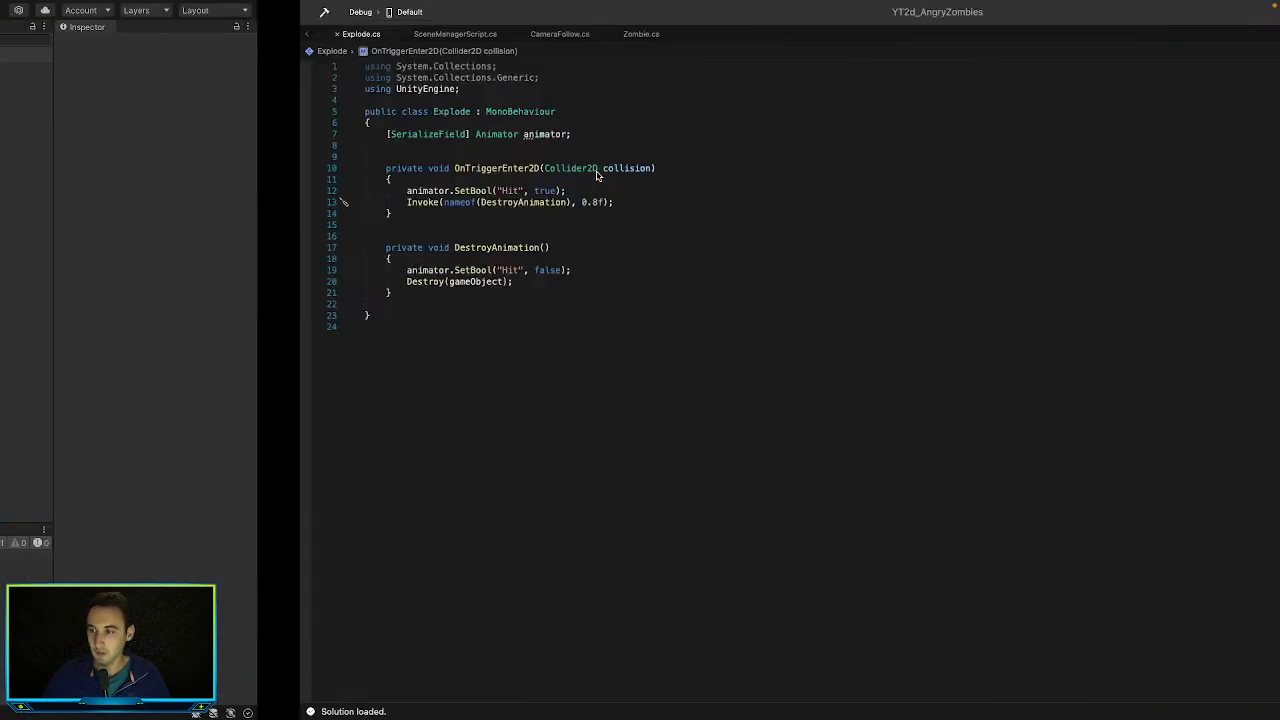
pyautogui.click(326, 271)
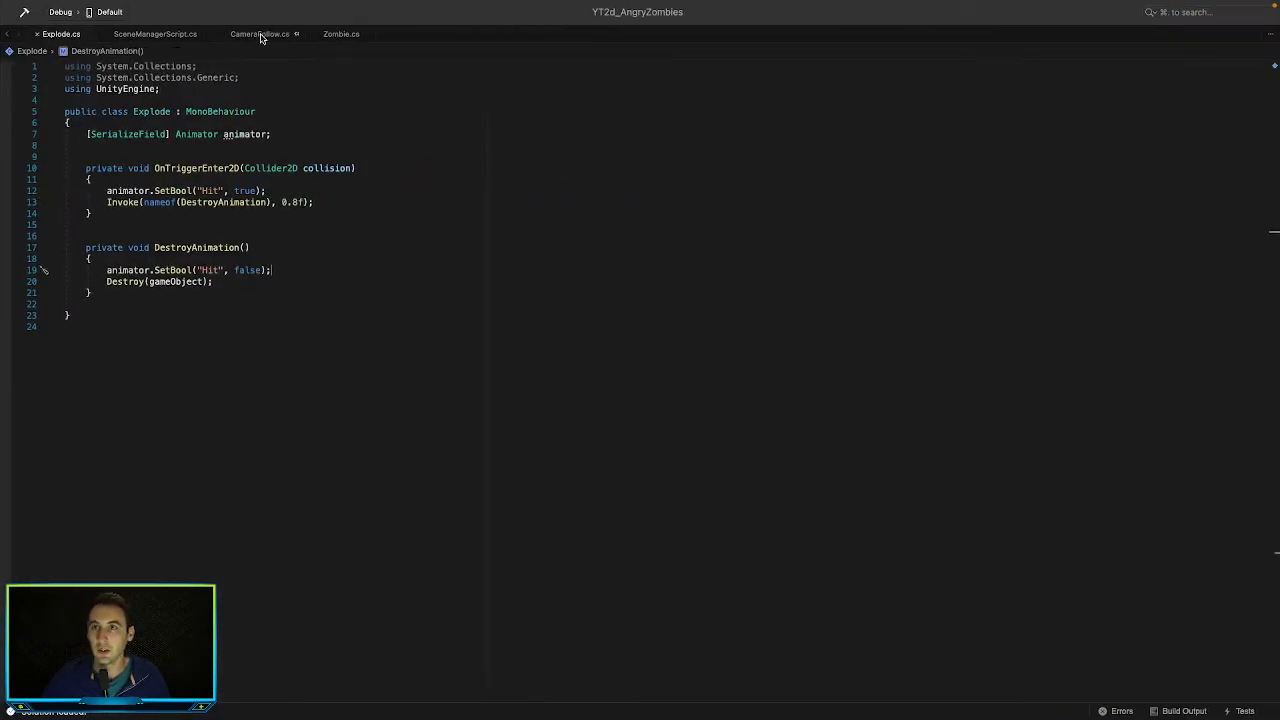
pyautogui.click(150, 34)
pyautogui.click(340, 34)
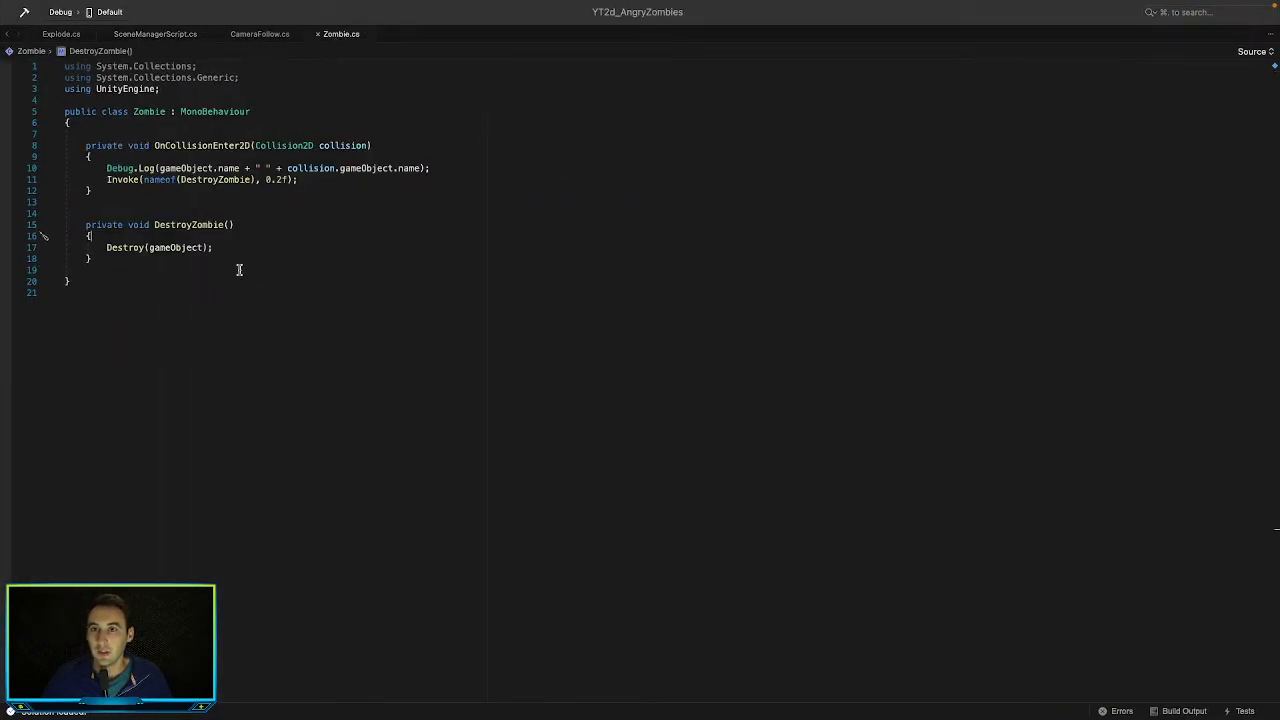
pyautogui.tripleClick(217, 168)
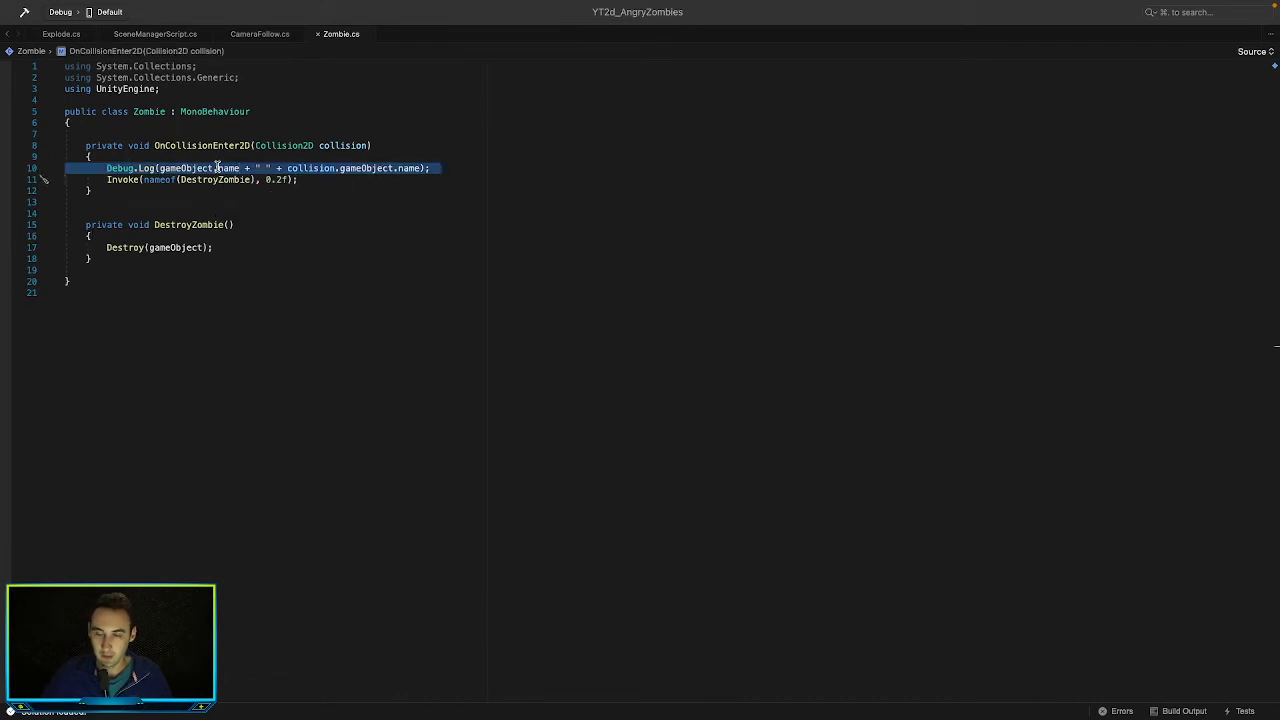
pyautogui.press('BackSpace')
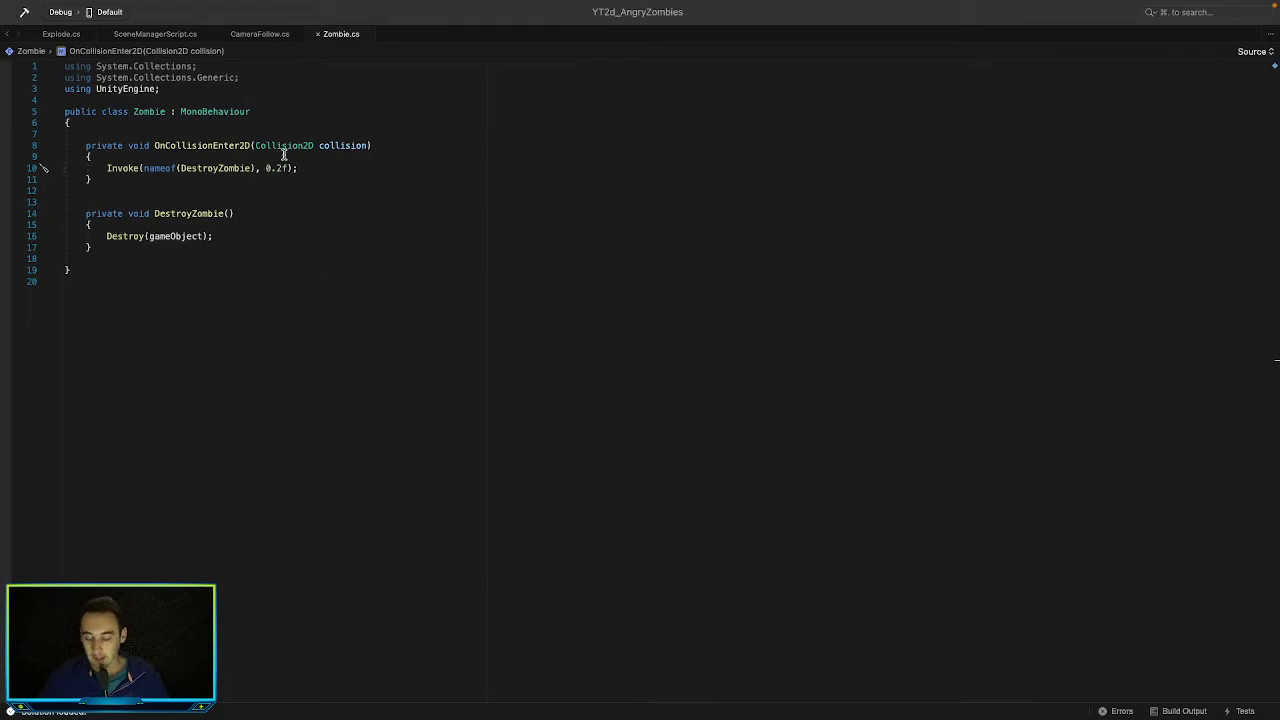
pyautogui.press('super+Tab')
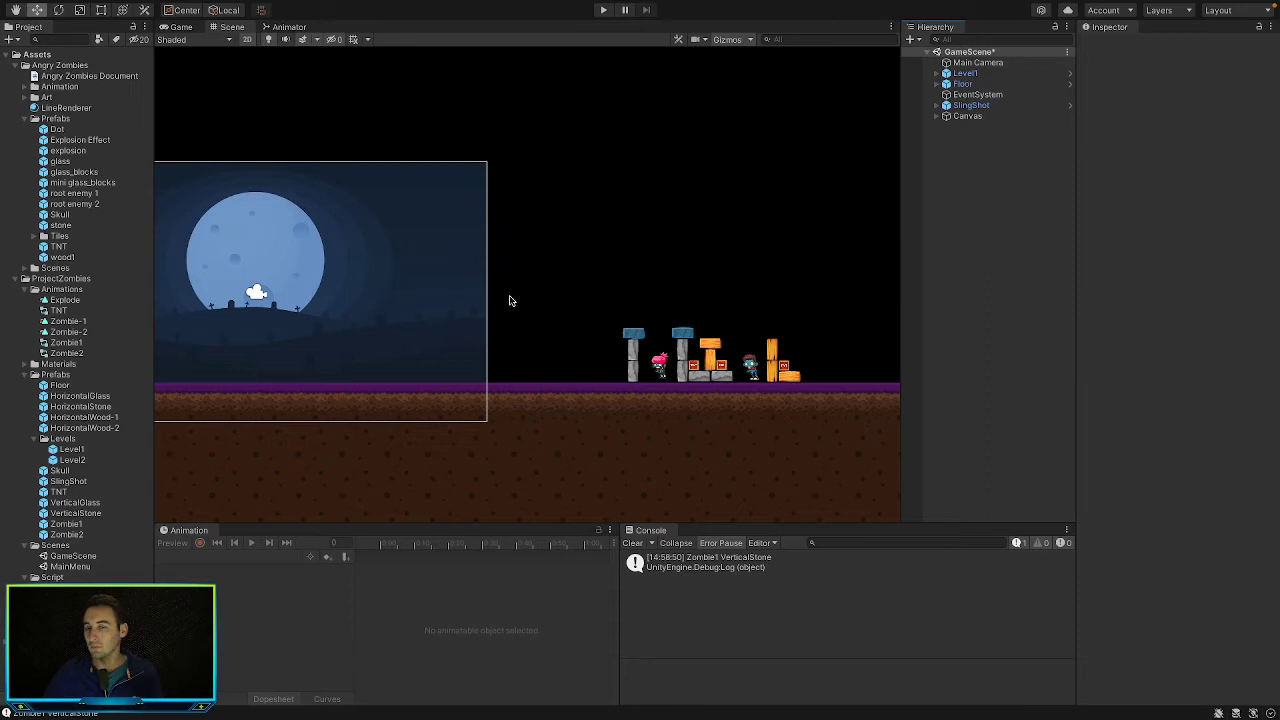
# Collapse the Angry Zombies, Animations, Prefabs and Scenes folders in the project
pyautogui.click(17, 68)
pyautogui.click(16, 66)
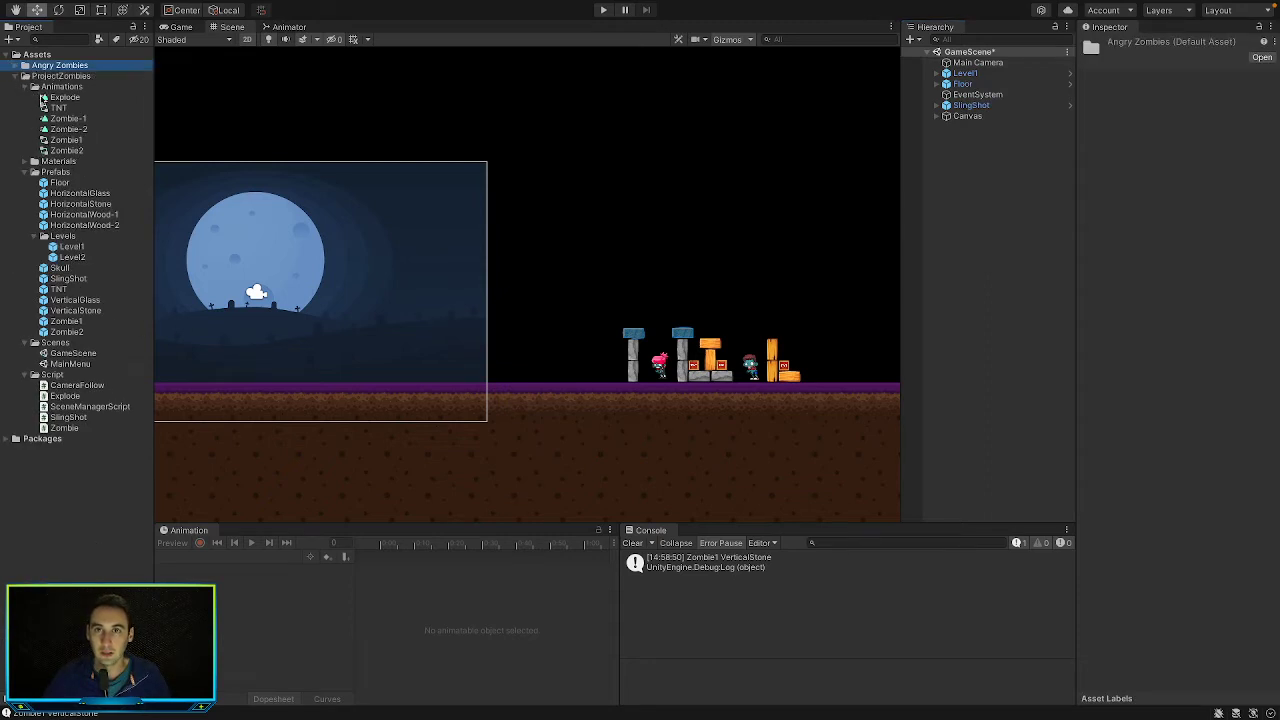
pyautogui.click(27, 87)
pyautogui.click(28, 109)
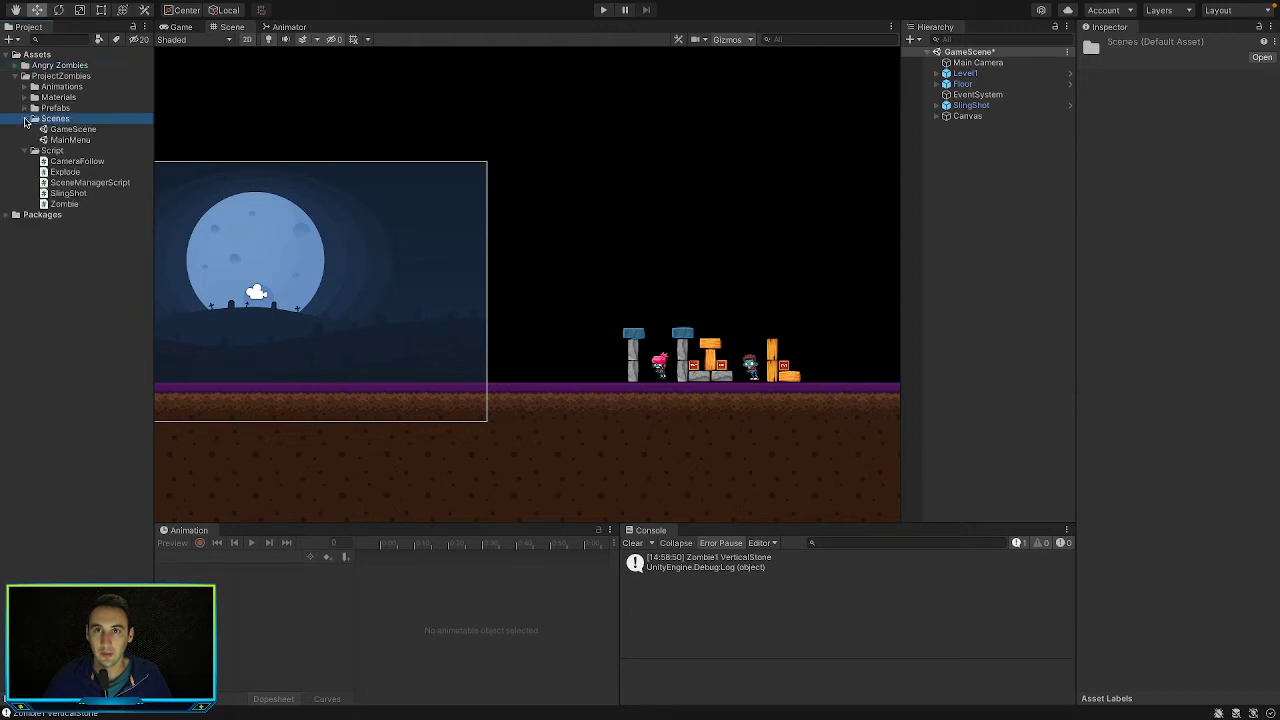
pyautogui.click(26, 119)
# Create a C# script named GameManager in the Script folder
pyautogui.click(44, 130)
pyautogui.rightClick(44, 130)
pyautogui.moveTo(60, 134)
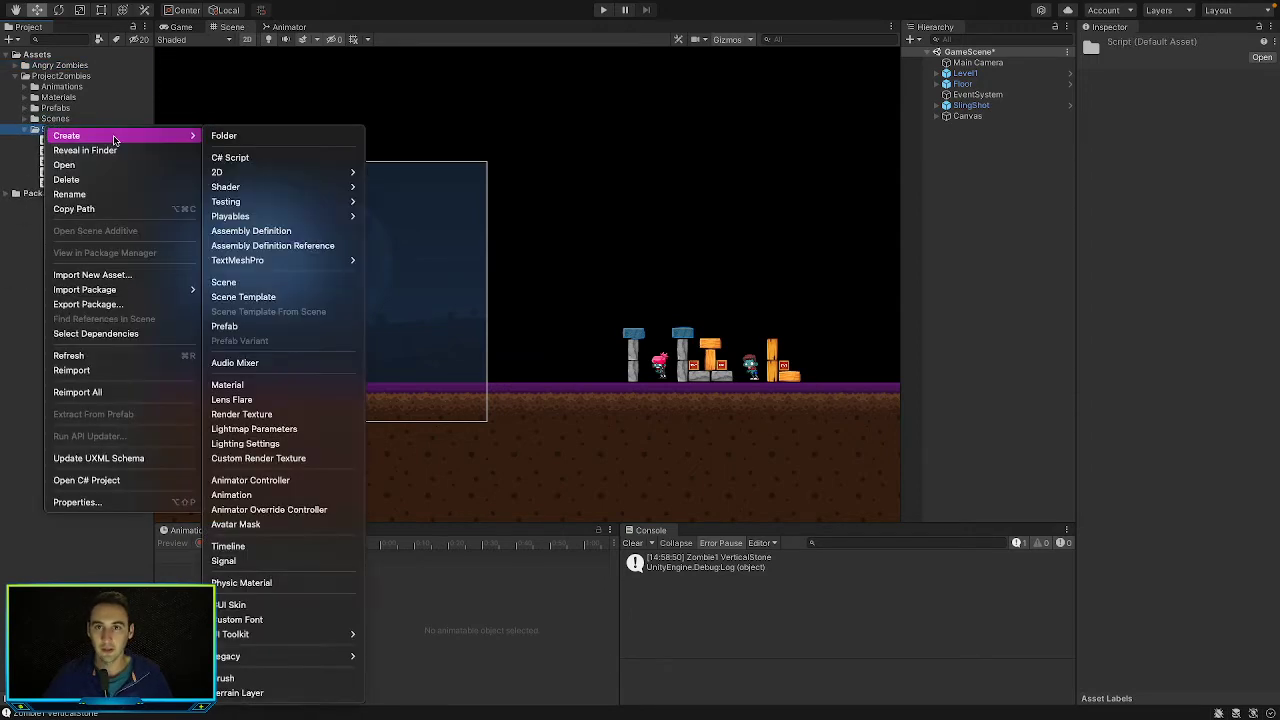
pyautogui.click(228, 156)
pyautogui.write('G')
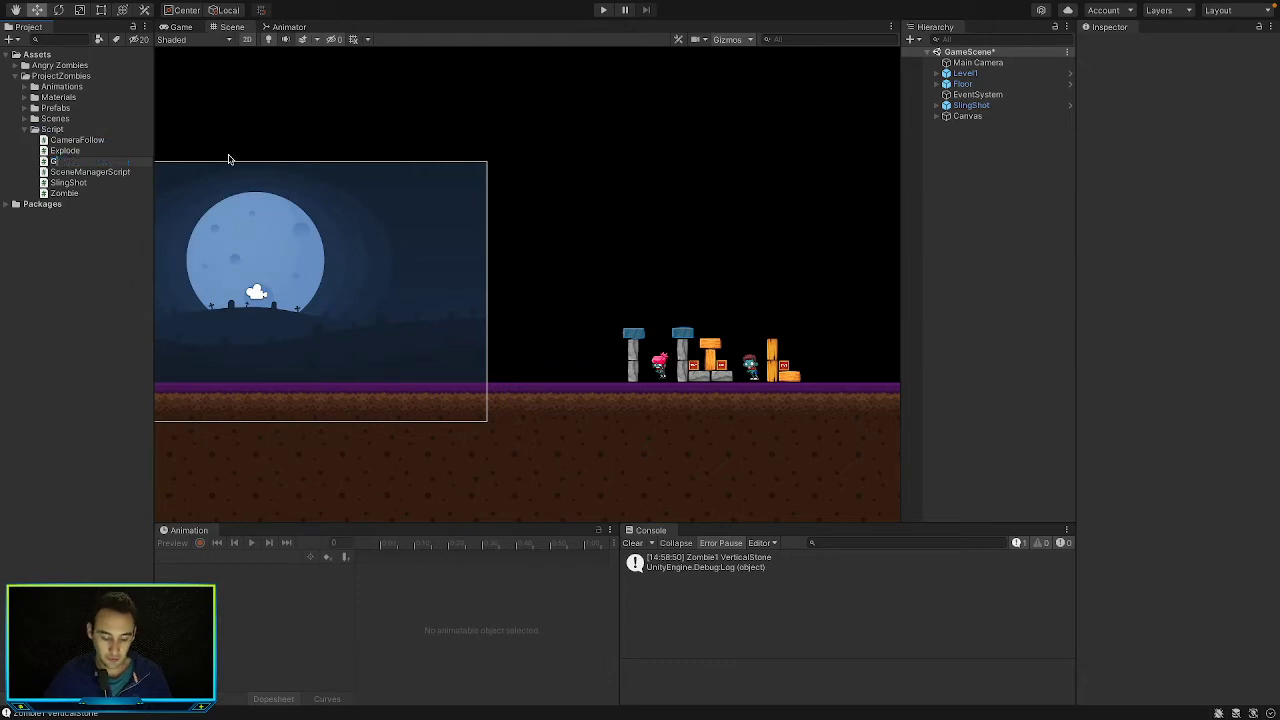
pyautogui.write('ameManage')
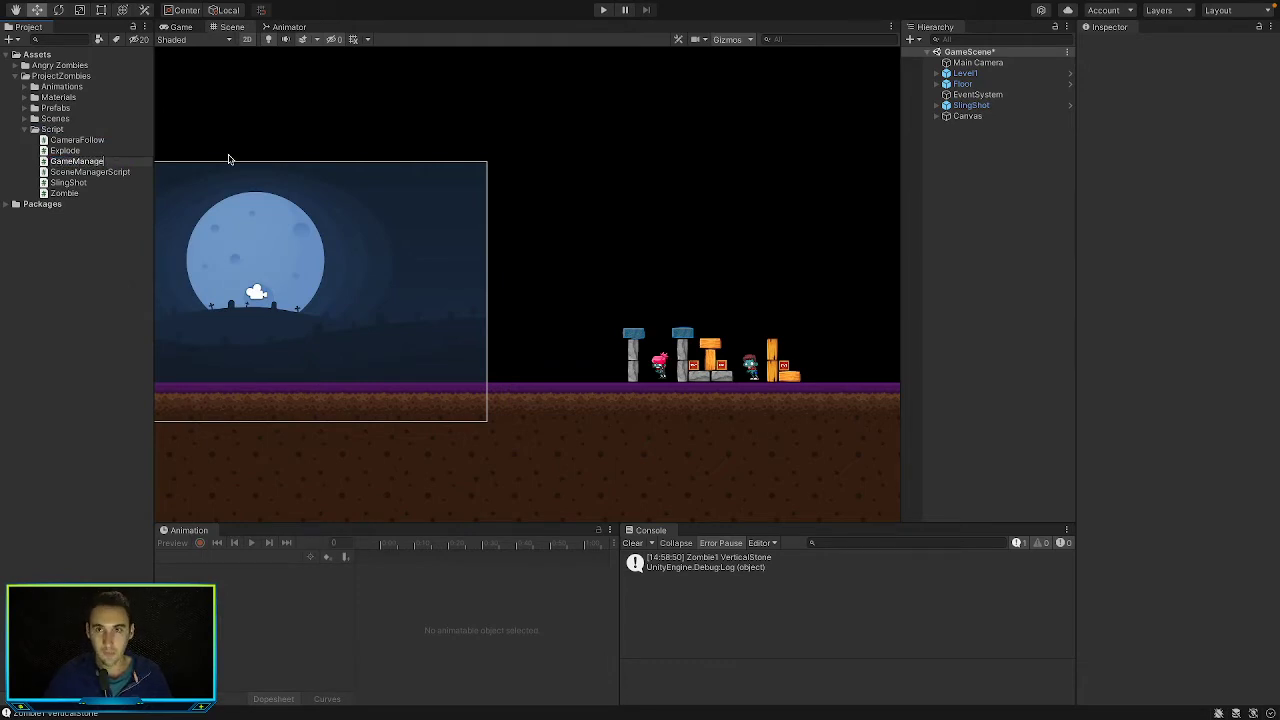
pyautogui.write('r')
pyautogui.press('Return')
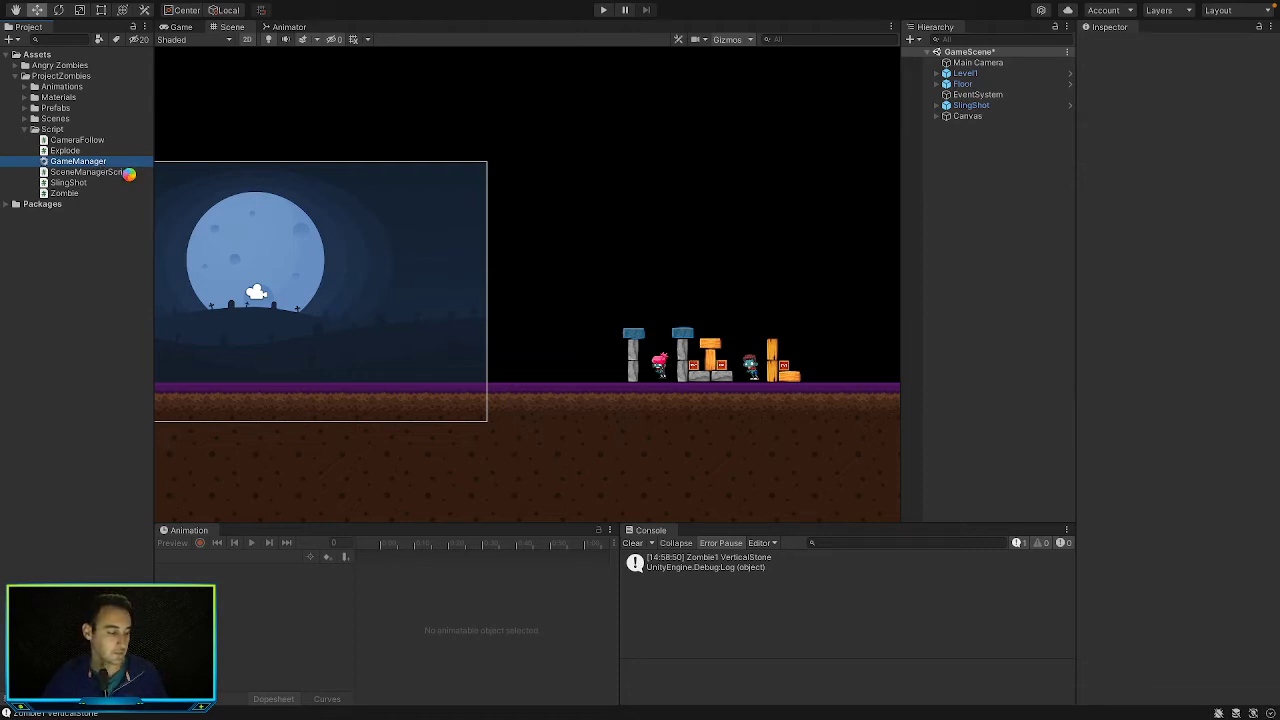
# Open the GameManager script from the Script folder in the code editor
pyautogui.rightClick(105, 161)
pyautogui.click(140, 204)
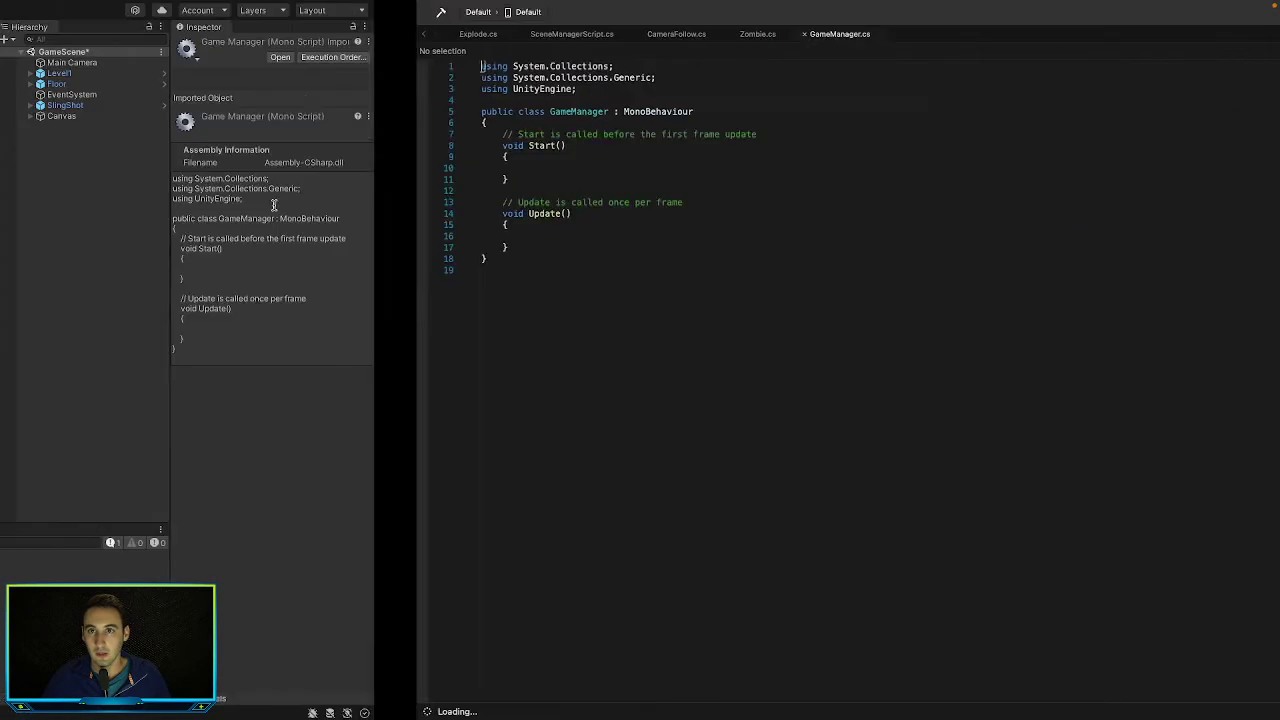
pyautogui.click(262, 215)
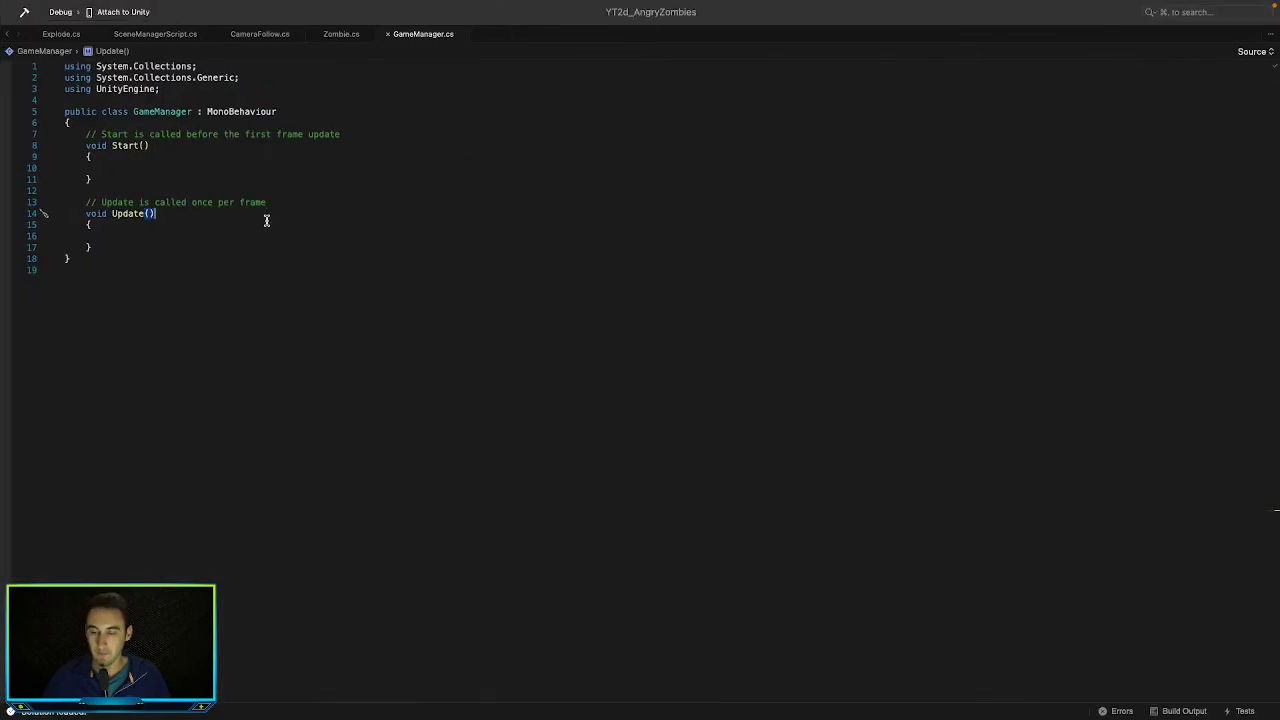
# Switch back to Unity and create an empty GameObject named GameManager in the GameScene hierarchy
pyautogui.press('super+Tab')
pyautogui.click(1012, 142)
pyautogui.rightClick(976, 136)
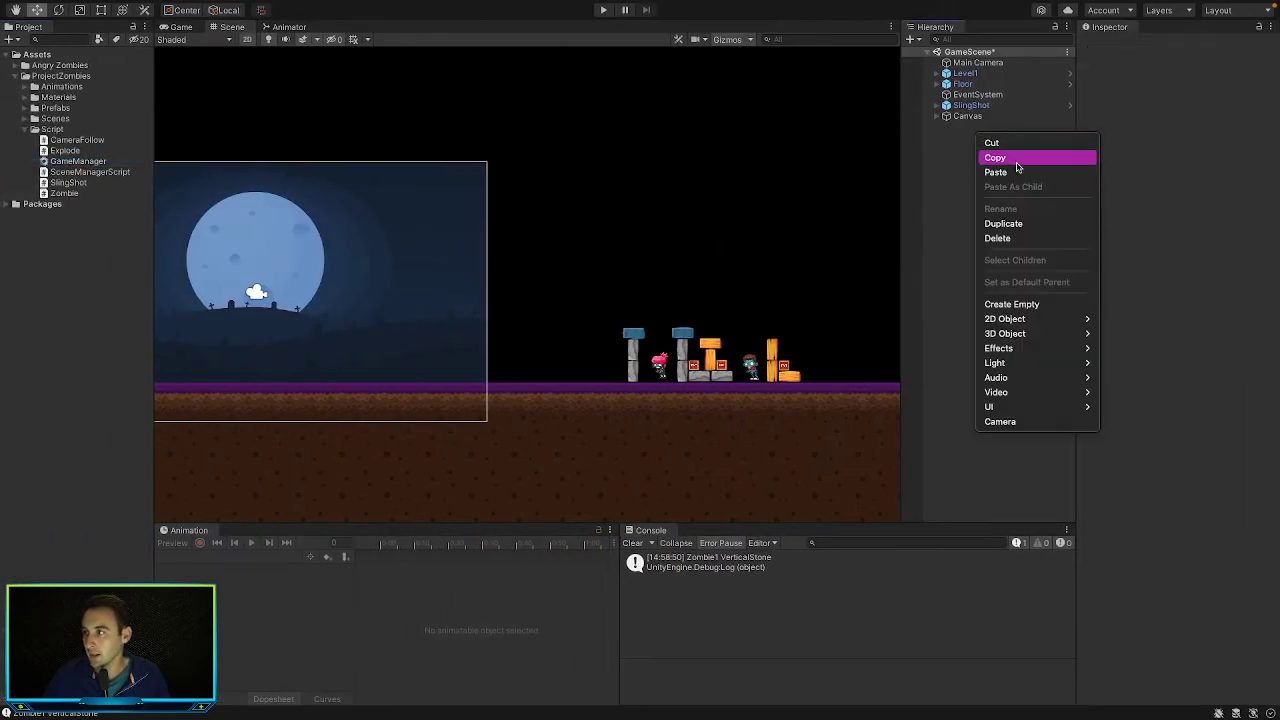
pyautogui.click(1030, 304)
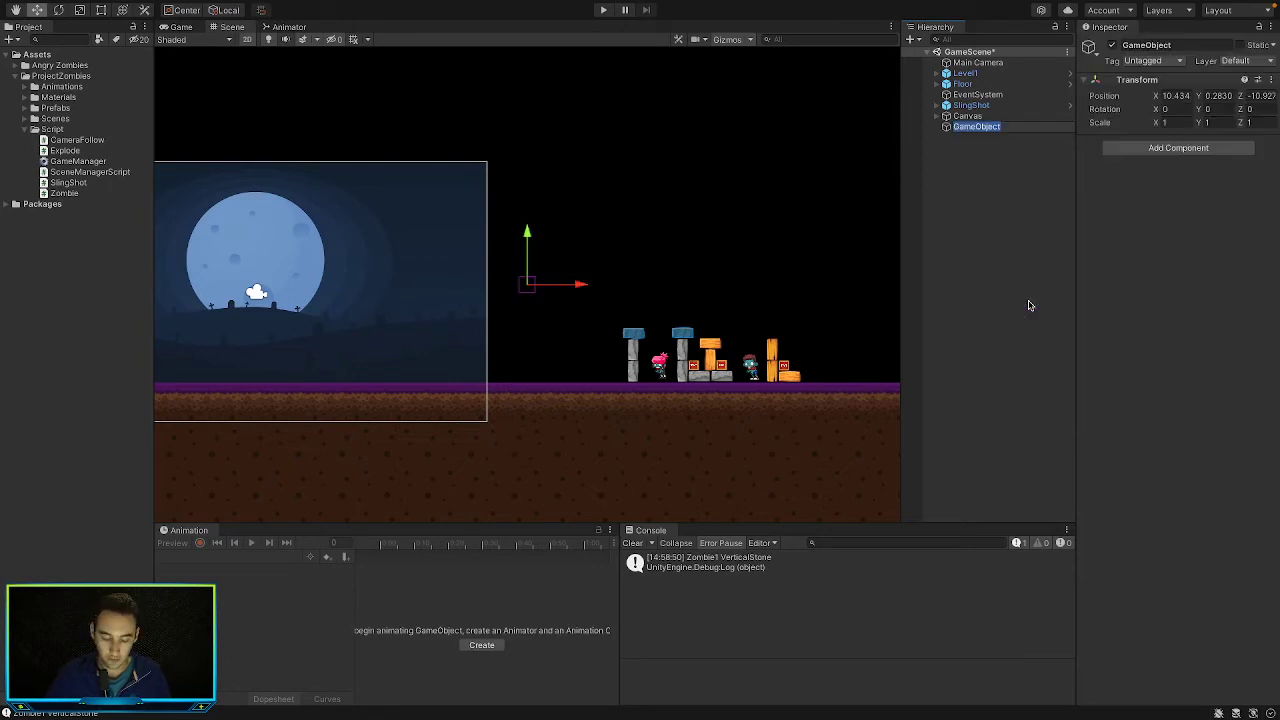
pyautogui.write('GameMa')
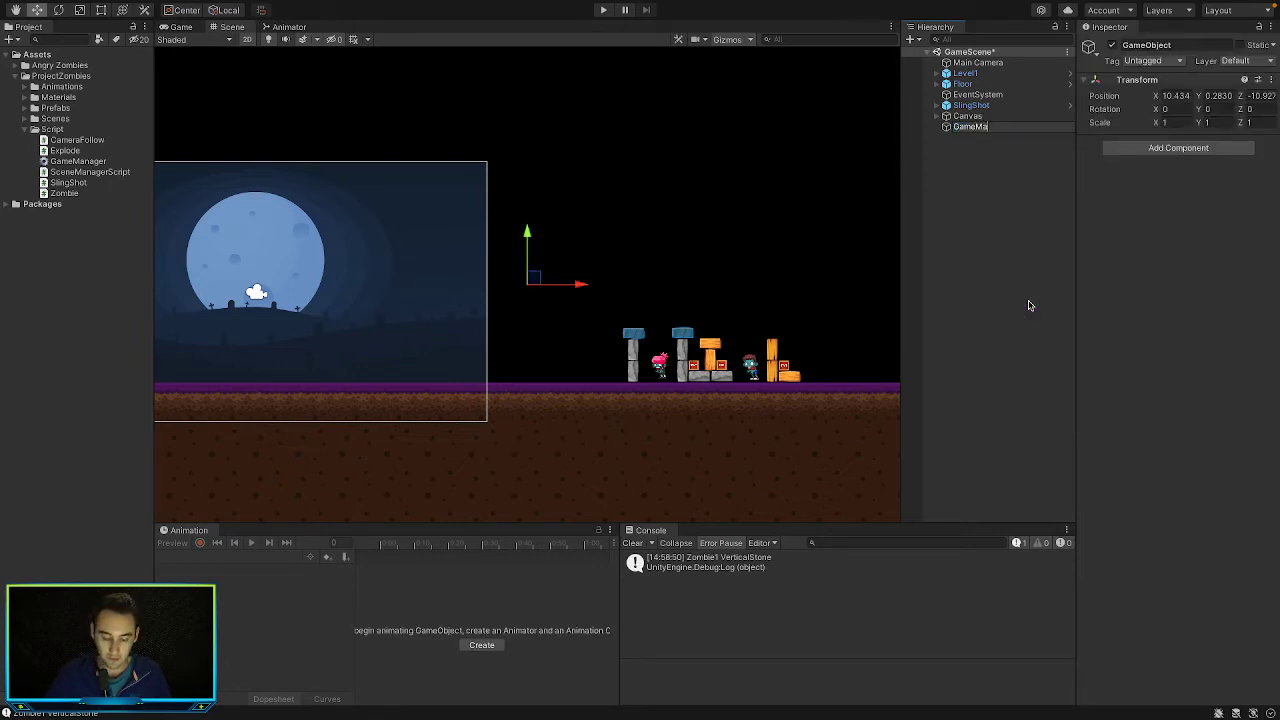
pyautogui.write('nager')
pyautogui.press('Return')
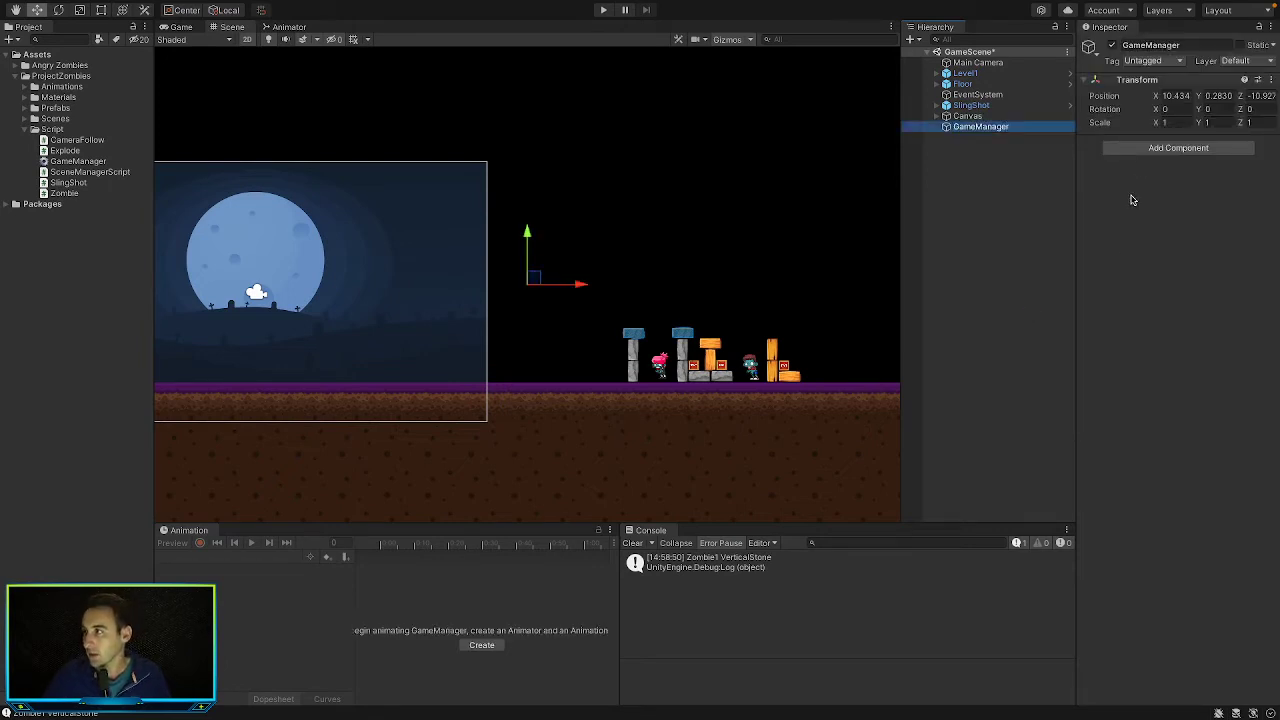
# Add the Game Manager script component to the GameManager object and save the scene
pyautogui.click(1139, 152)
pyautogui.write('Game')
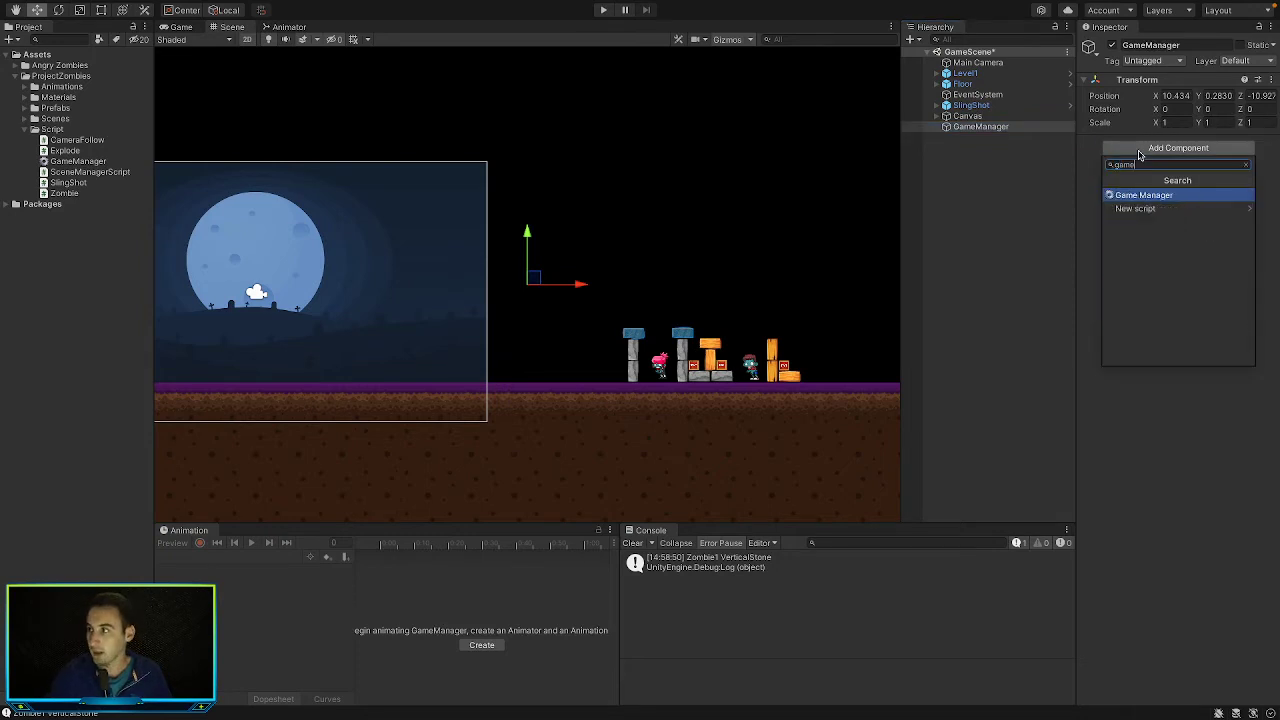
pyautogui.press('Return')
pyautogui.hotkey('ctrl', 's')
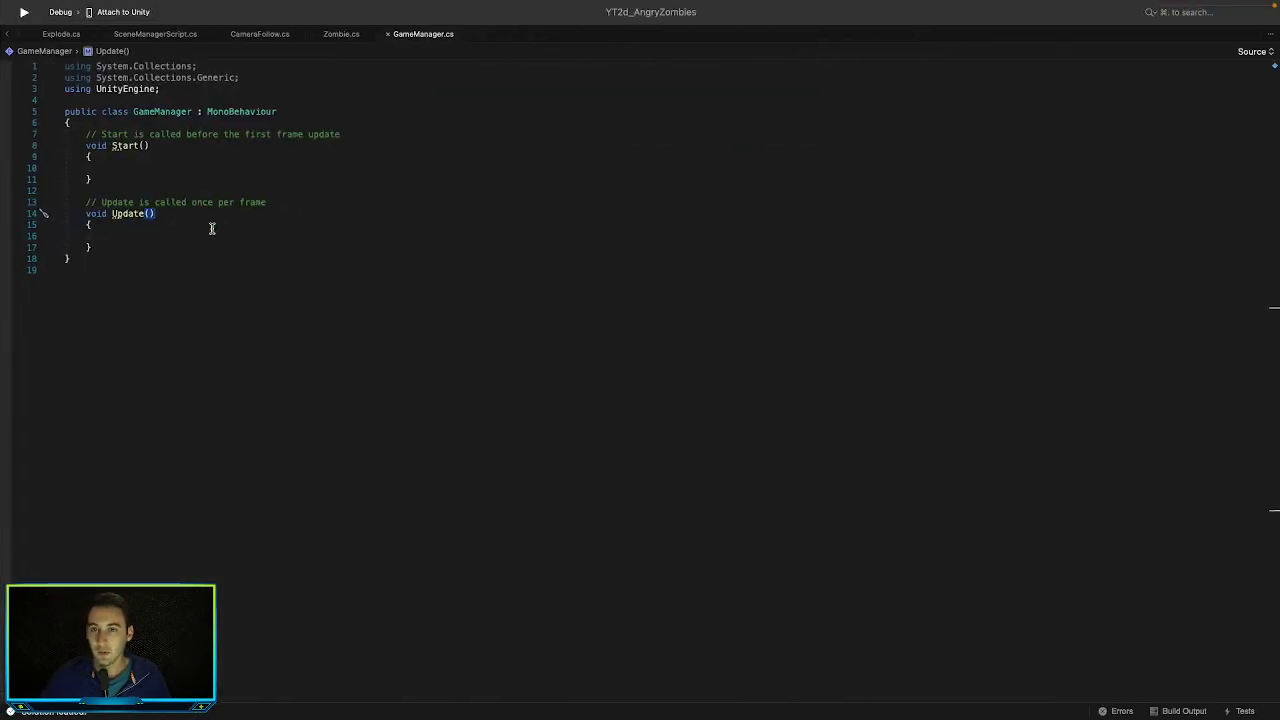
# Switch to the code editor and insert four empty lines at the start of the GameManager class, above Start
pyautogui.click(175, 231)
pyautogui.click(193, 121)
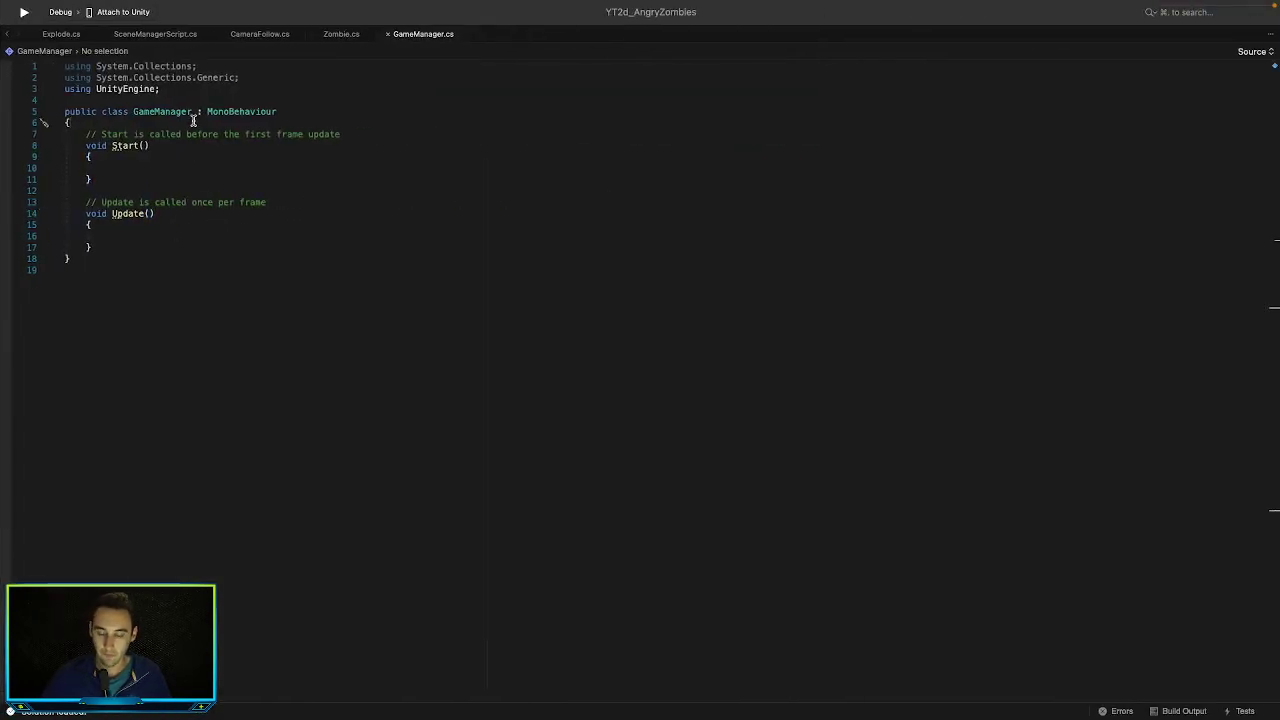
pyautogui.press('Return')
pyautogui.press('Return')
pyautogui.press('Return')
pyautogui.press('Return')
pyautogui.press('Up')
pyautogui.press('Up')
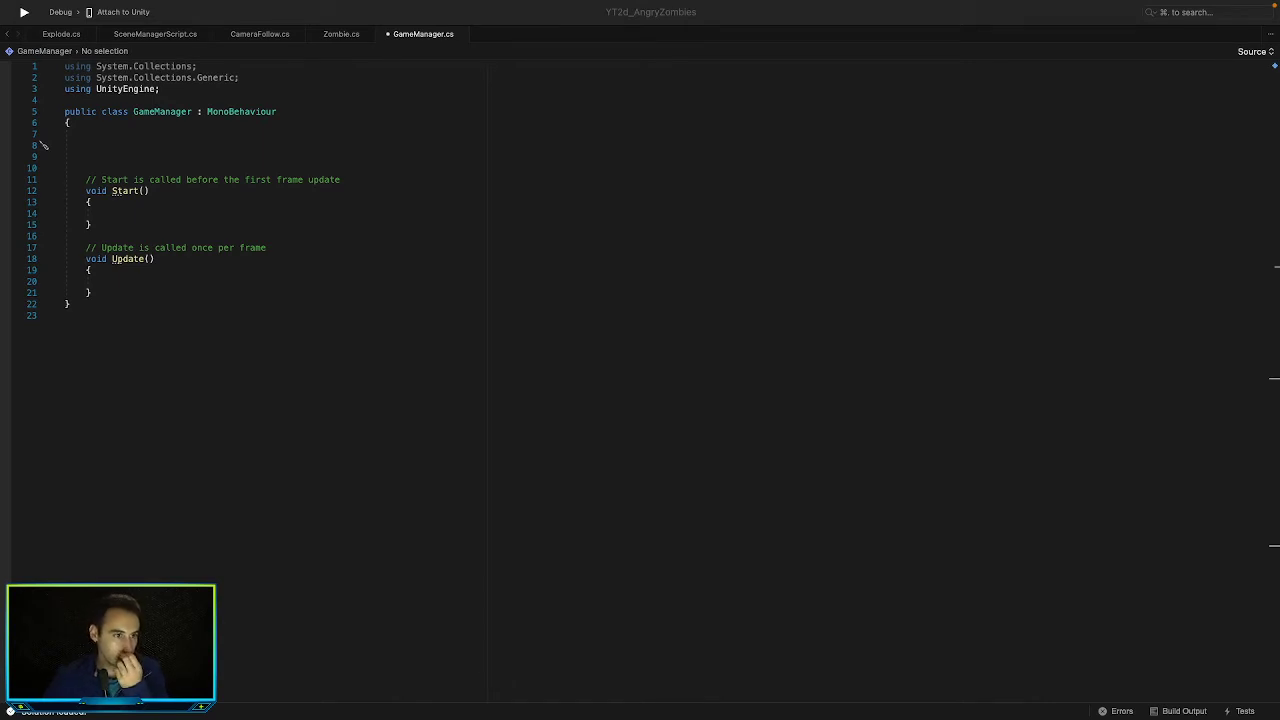
pyautogui.click(356, 316)
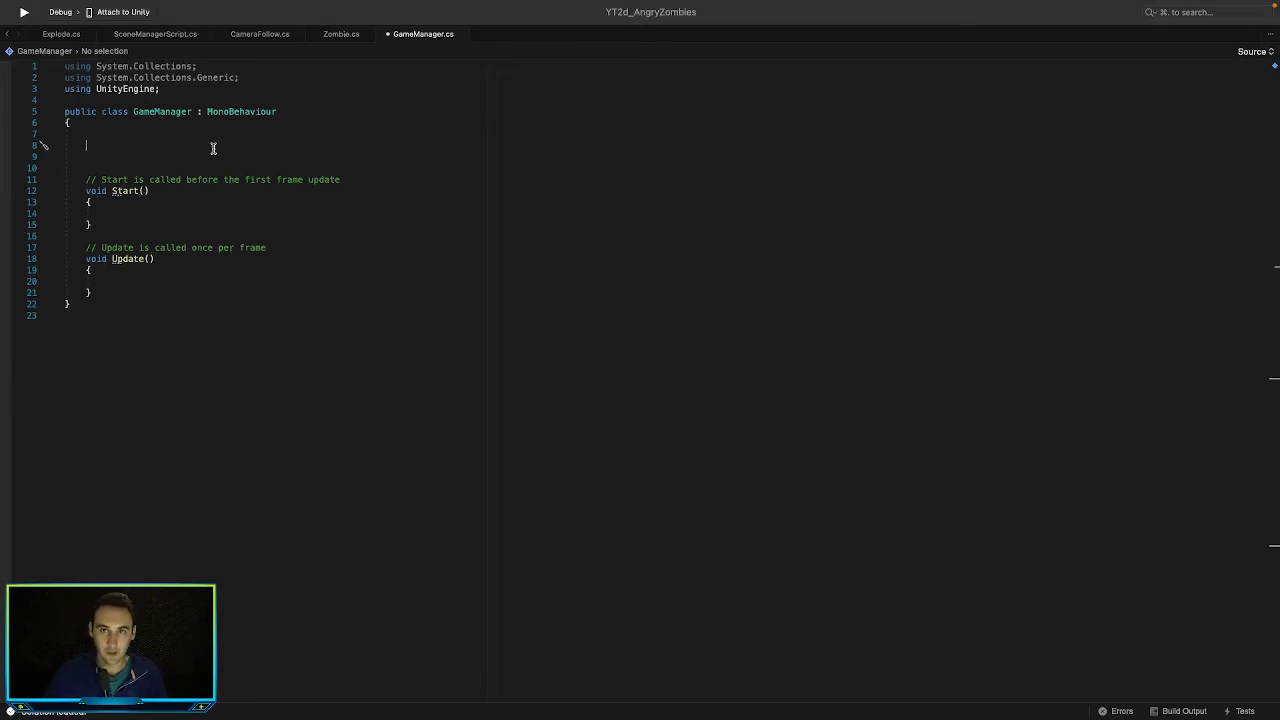
# Declare the serialized array field [SerializeField] Transform[] levels; in the GameManager class and save the script
pyautogui.write('[')
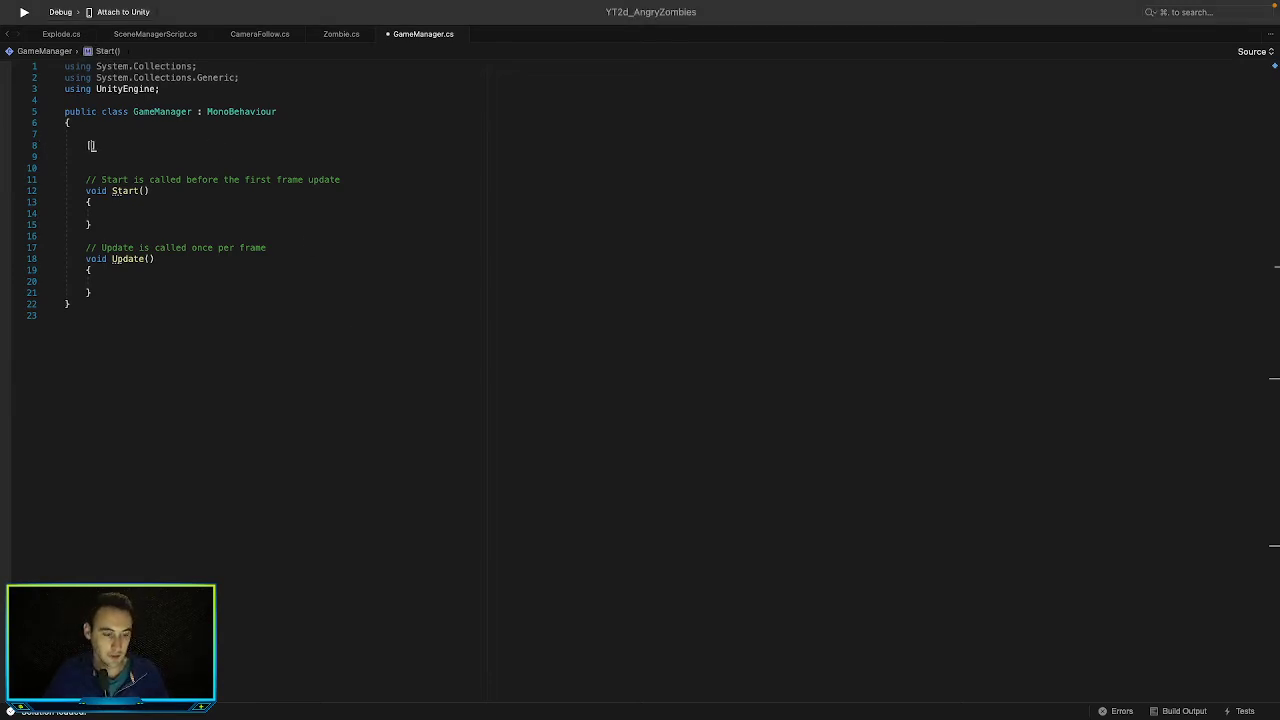
pyautogui.write('SerializeField]')
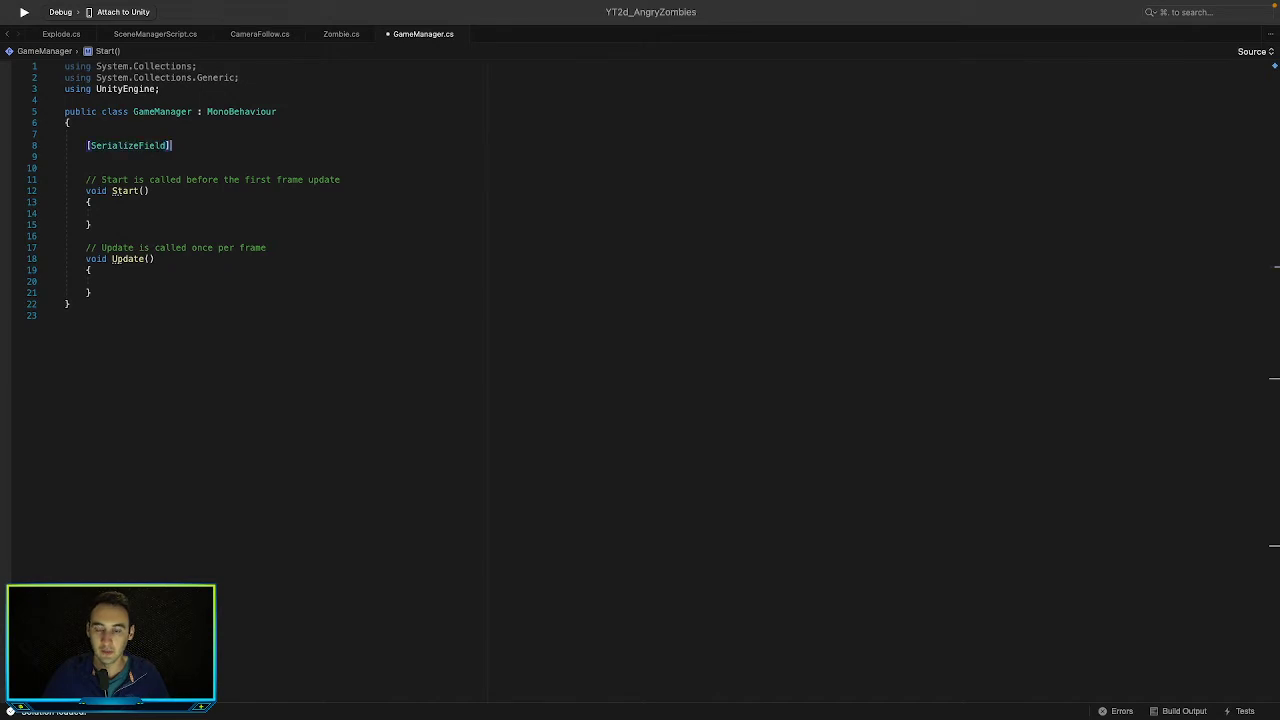
pyautogui.write(' Tra')
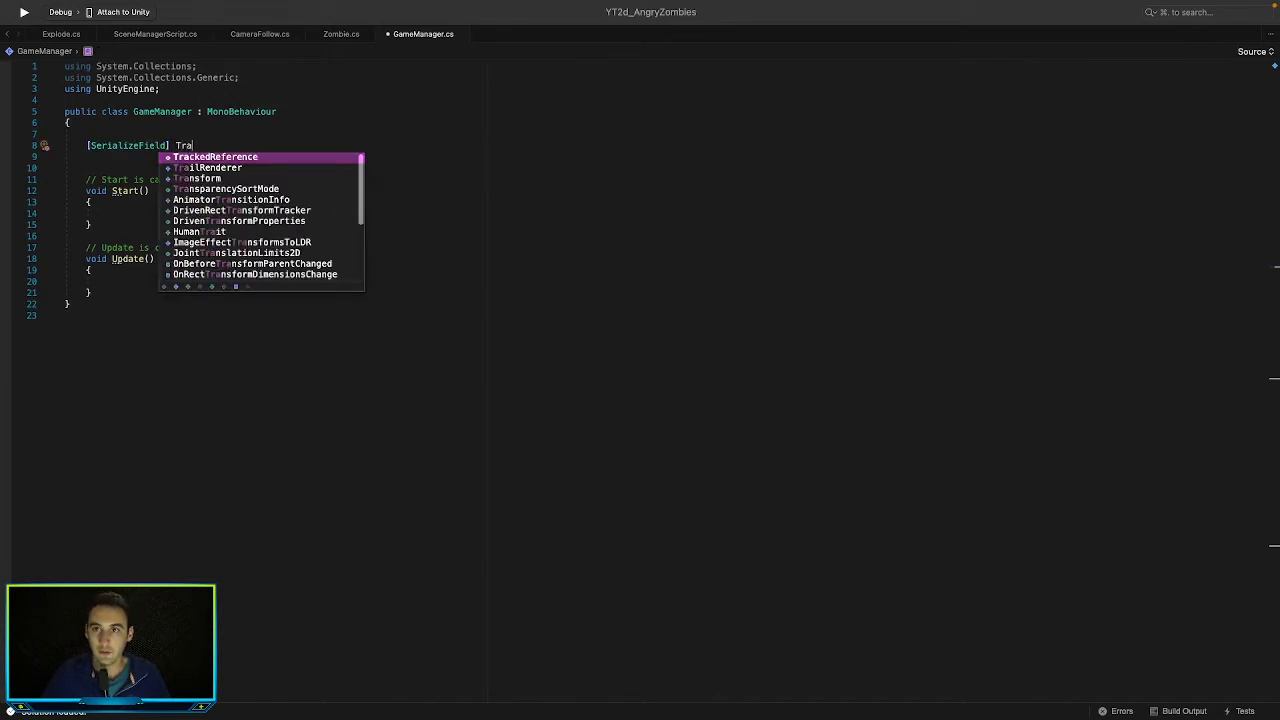
pyautogui.press('Tab')
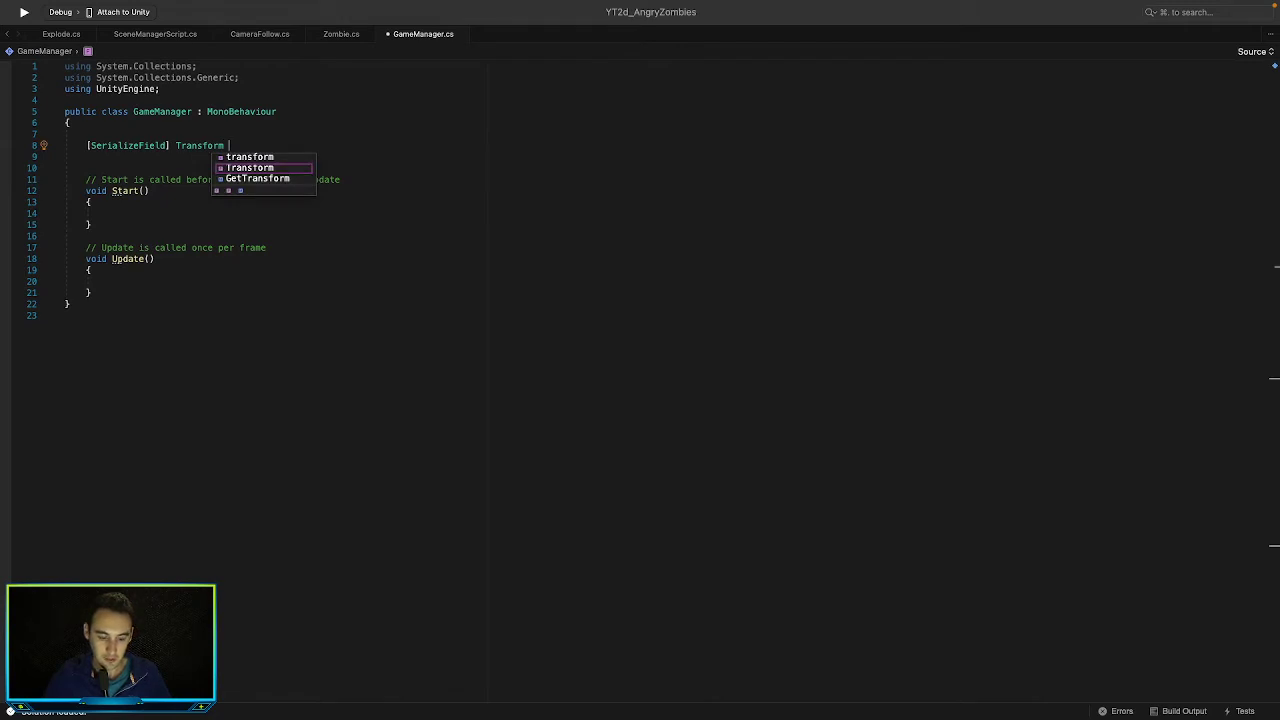
pyautogui.write('l')
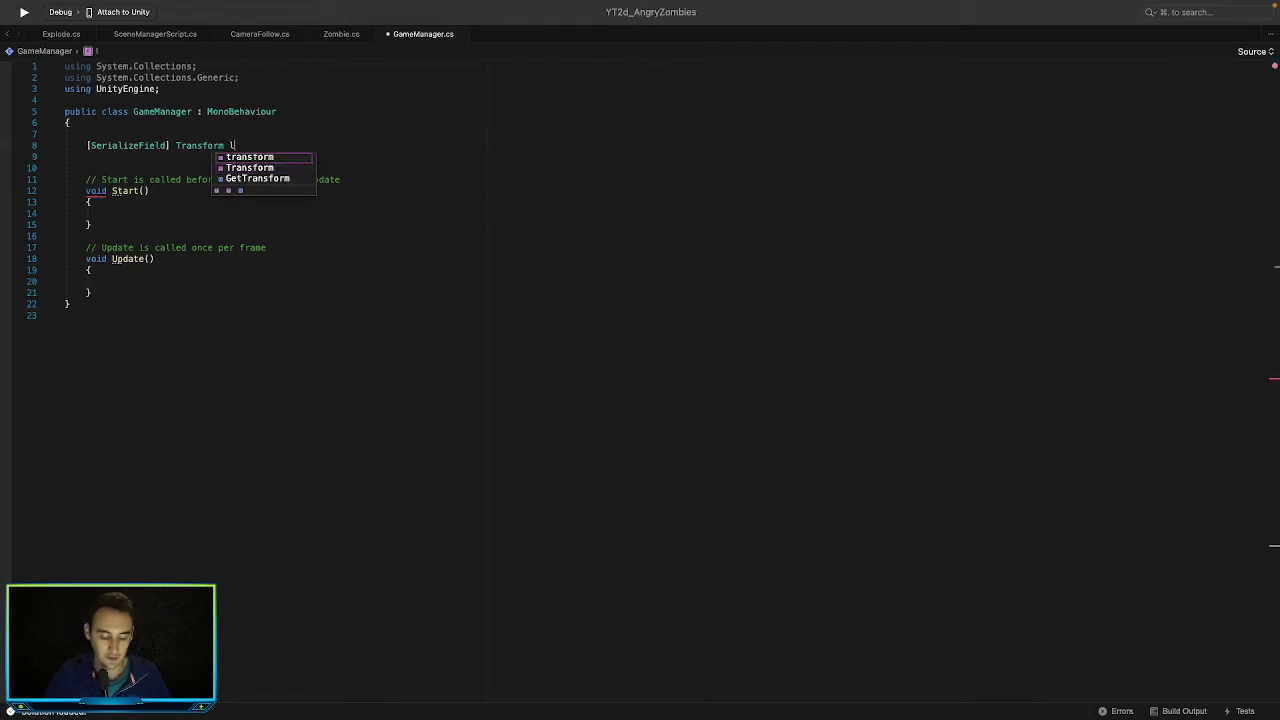
pyautogui.write('evels;')
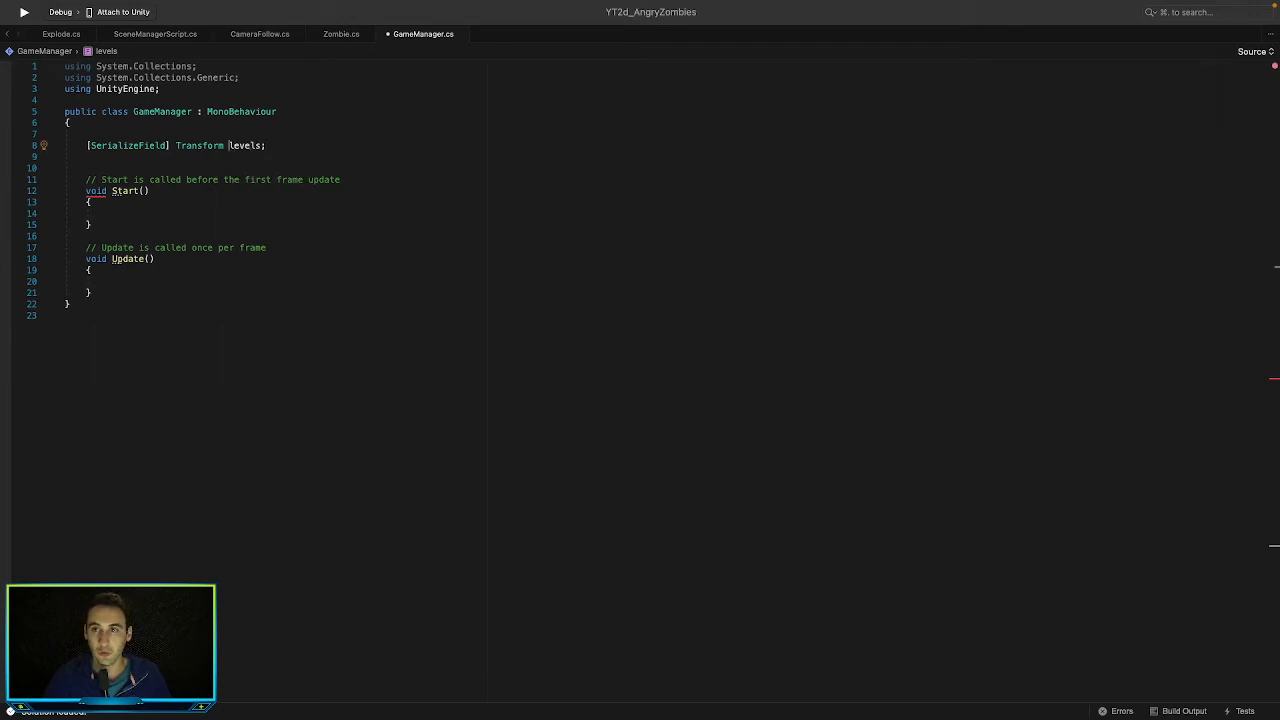
pyautogui.write('[]')
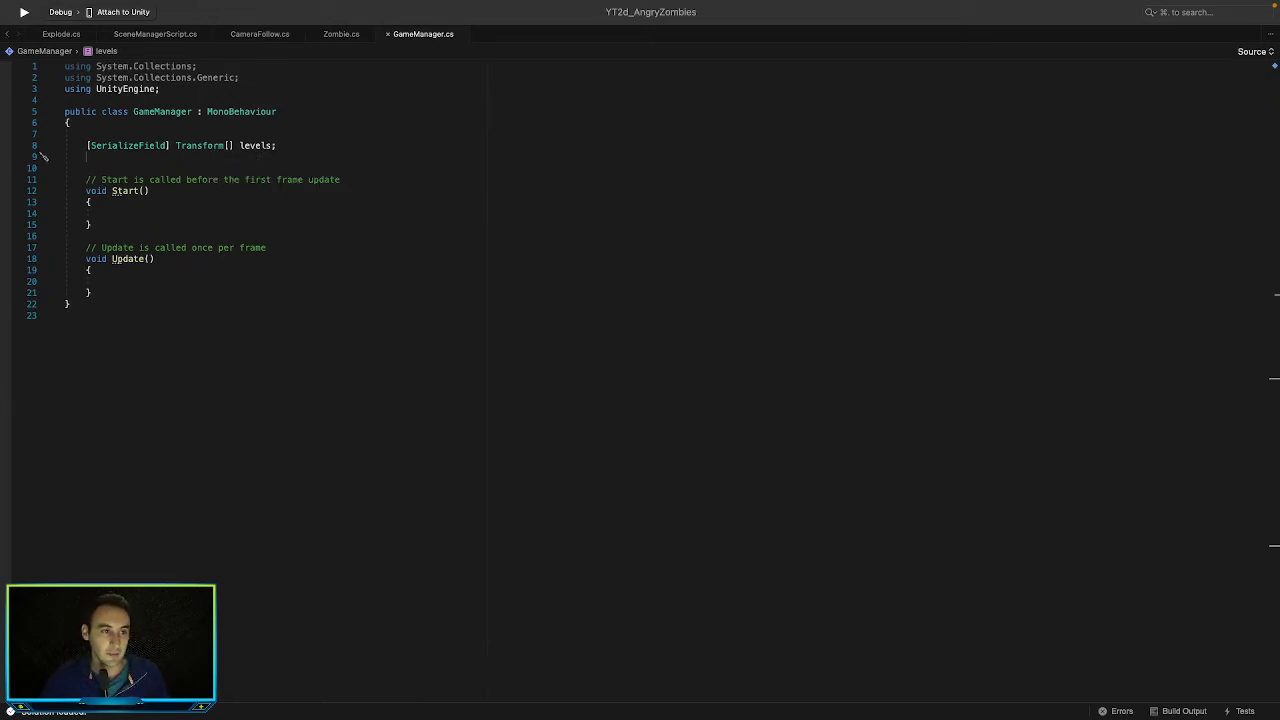
pyautogui.click(365, 313)
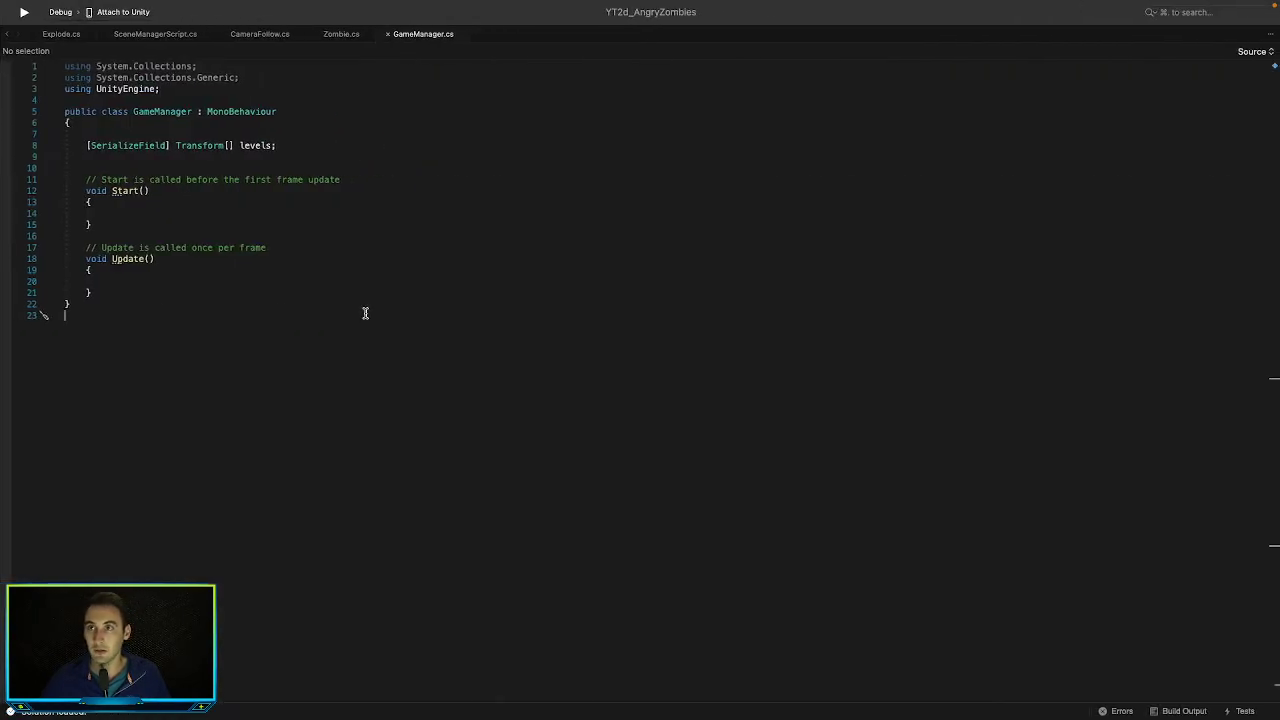
# Return to Unity, set the GameManager's Levels array size to 2 and assign the Level1 prefab to Element 0
pyautogui.hotkey('ctrl', 'Left')
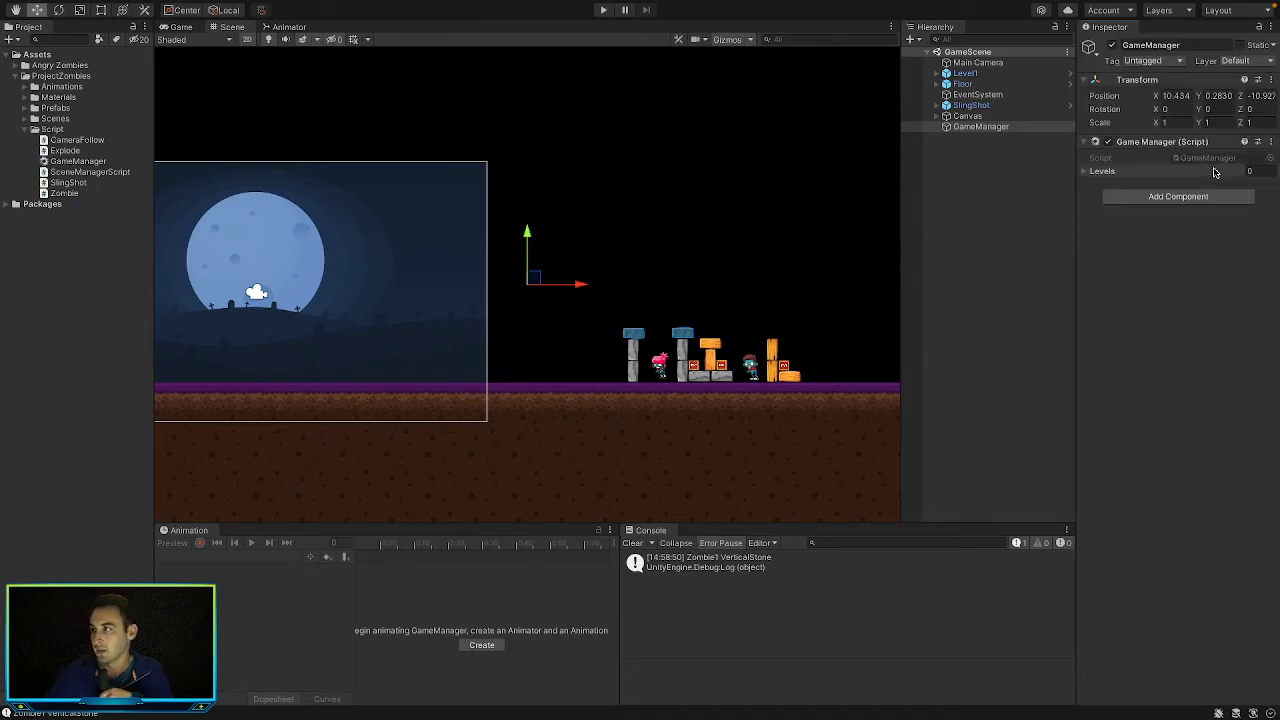
pyautogui.click(1262, 170)
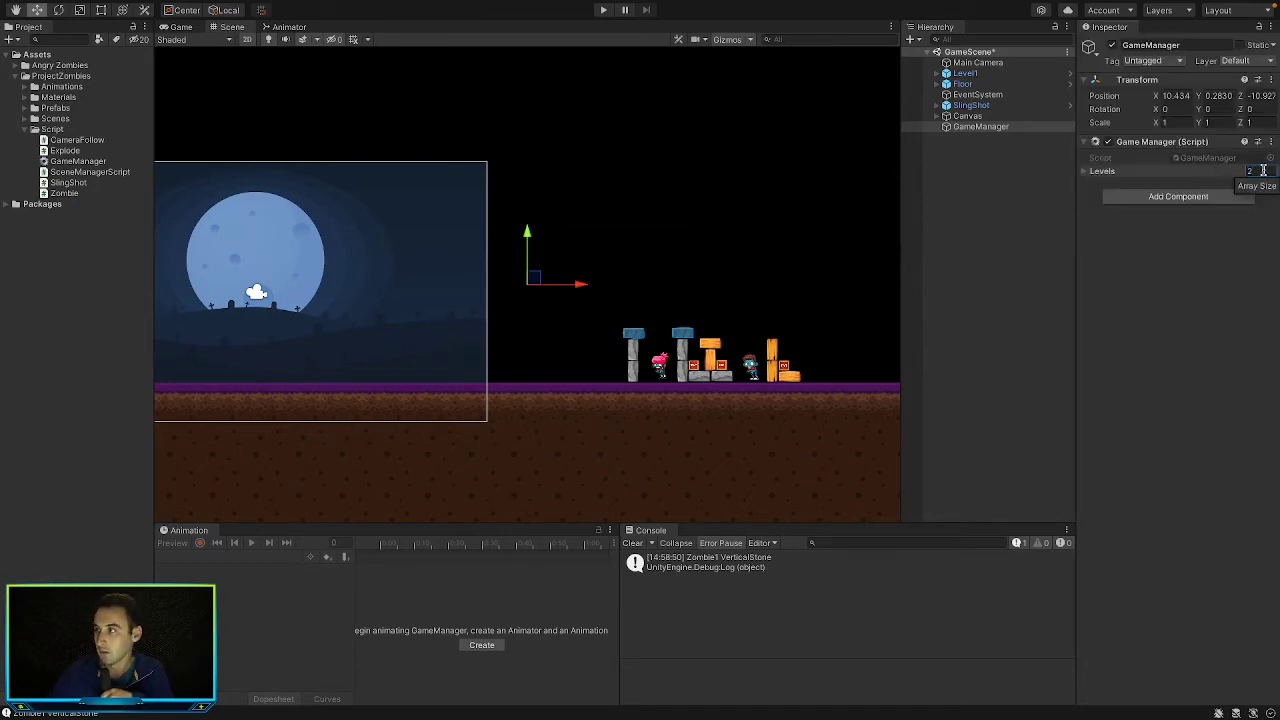
pyautogui.click(1086, 172)
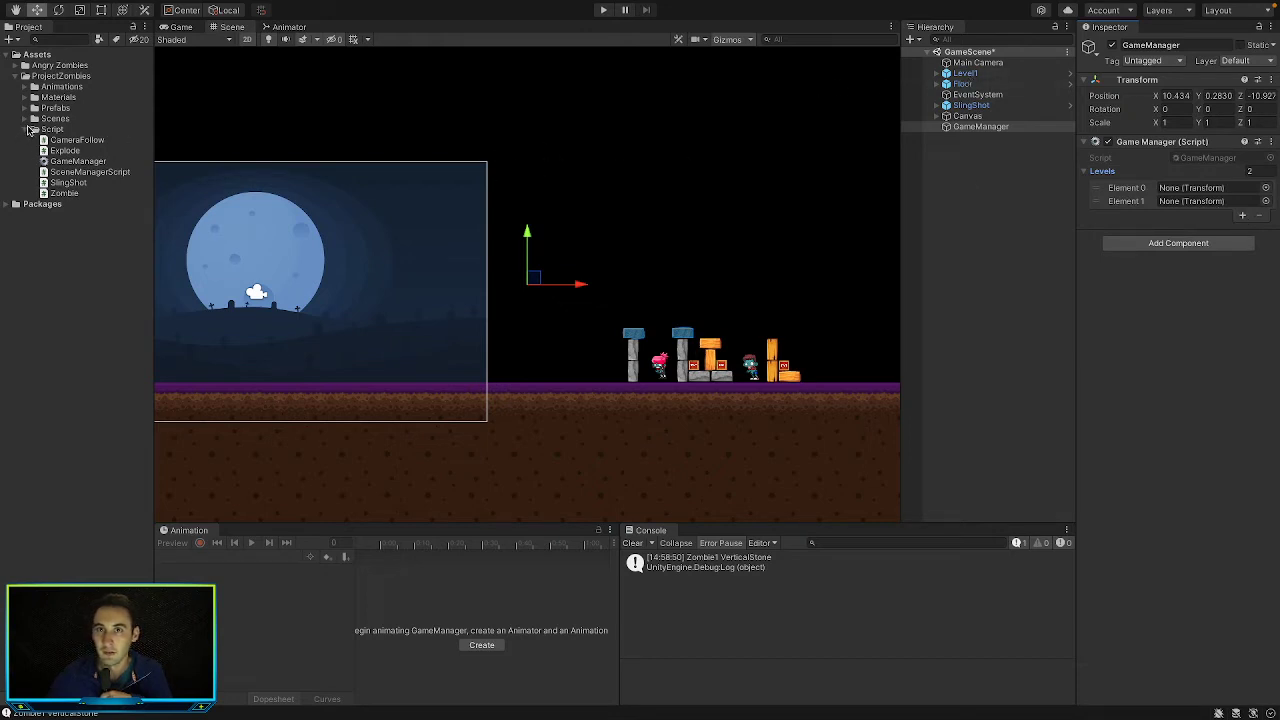
pyautogui.click(25, 108)
pyautogui.moveTo(70, 183); pyautogui.dragTo(1216, 189)
pyautogui.moveTo(80, 193); pyautogui.dragTo(1000, 205)
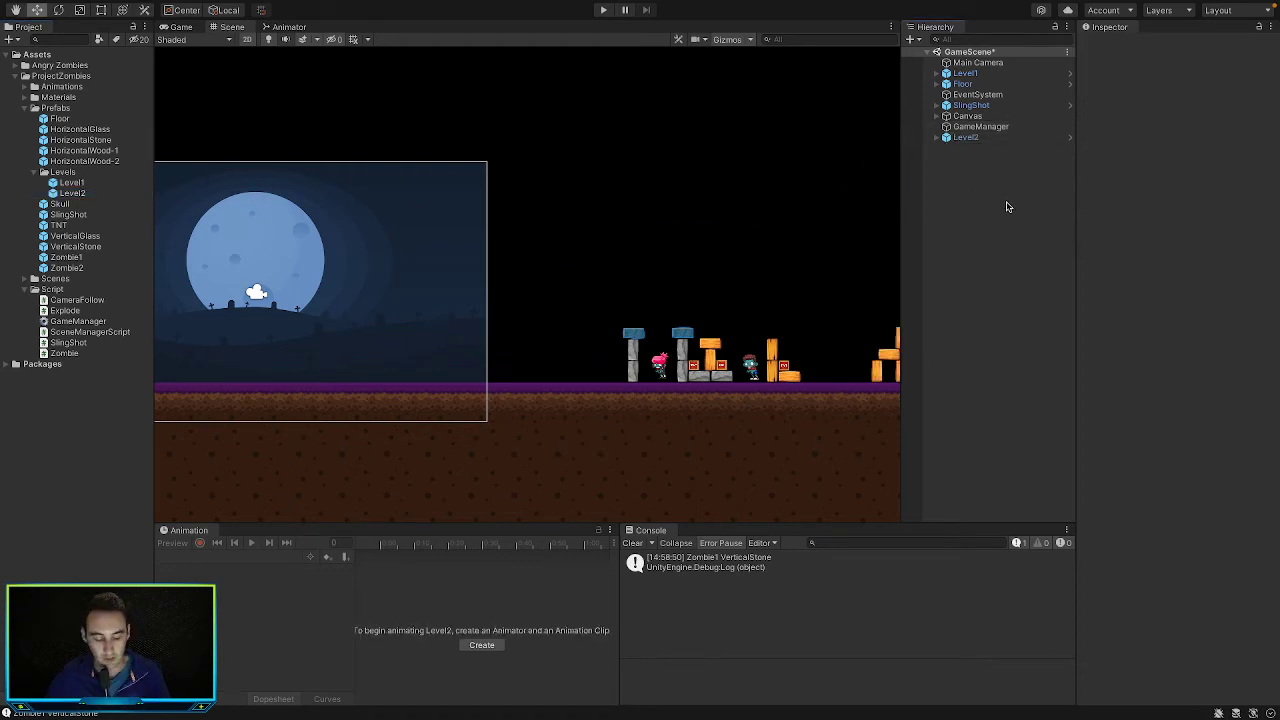
pyautogui.rightClick(974, 140)
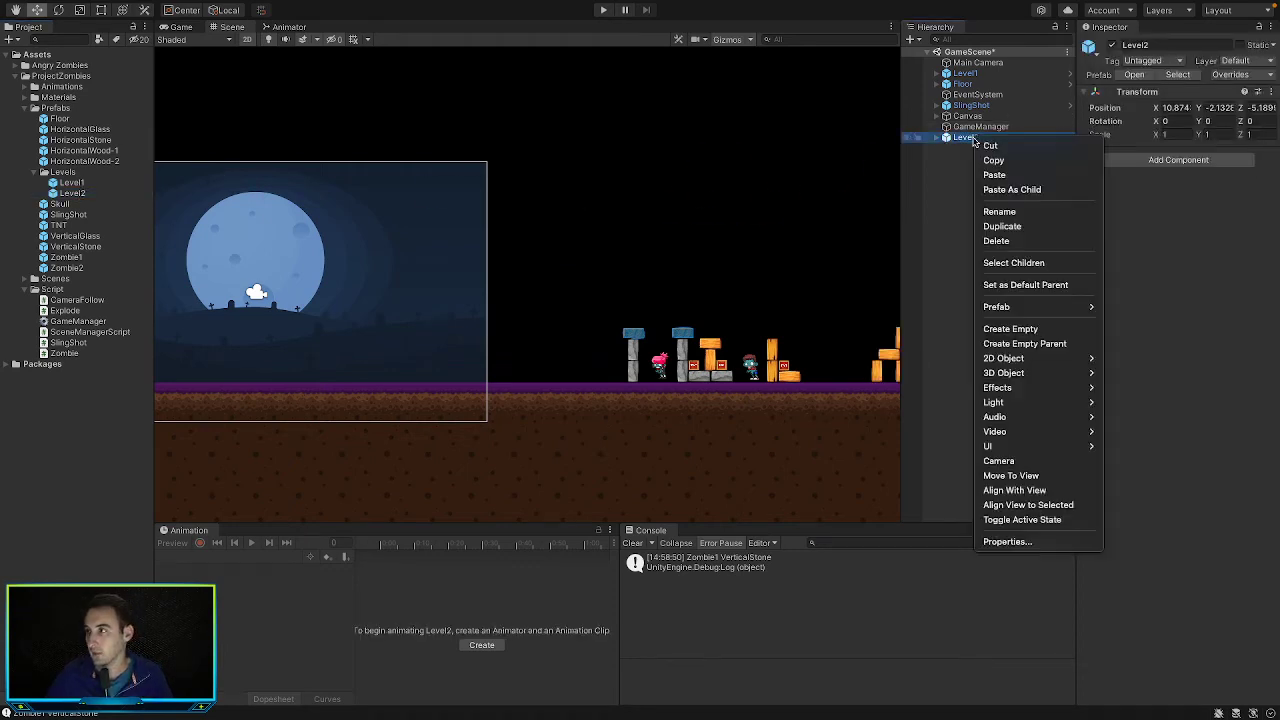
pyautogui.click(997, 241)
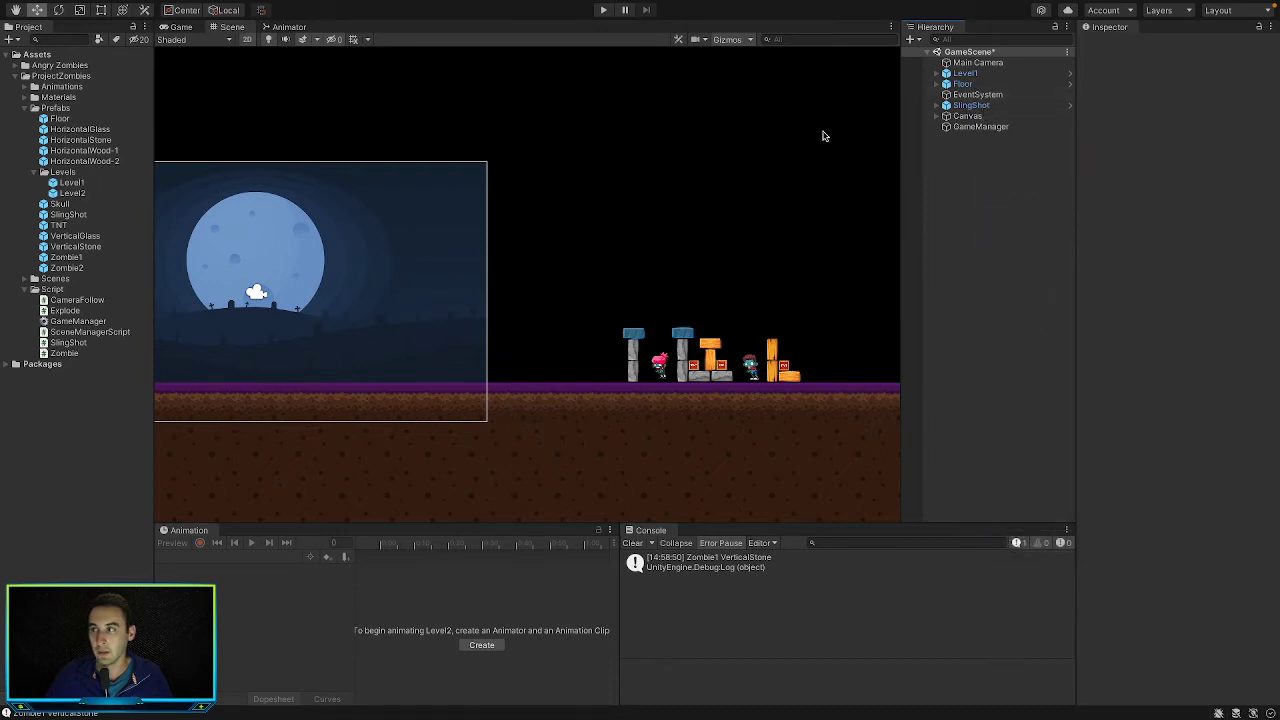
# Reselect the GameManager object and assign the Level2 prefab to Element 1 of its Levels array
pyautogui.click(998, 127)
pyautogui.moveTo(72, 193); pyautogui.dragTo(1200, 201)
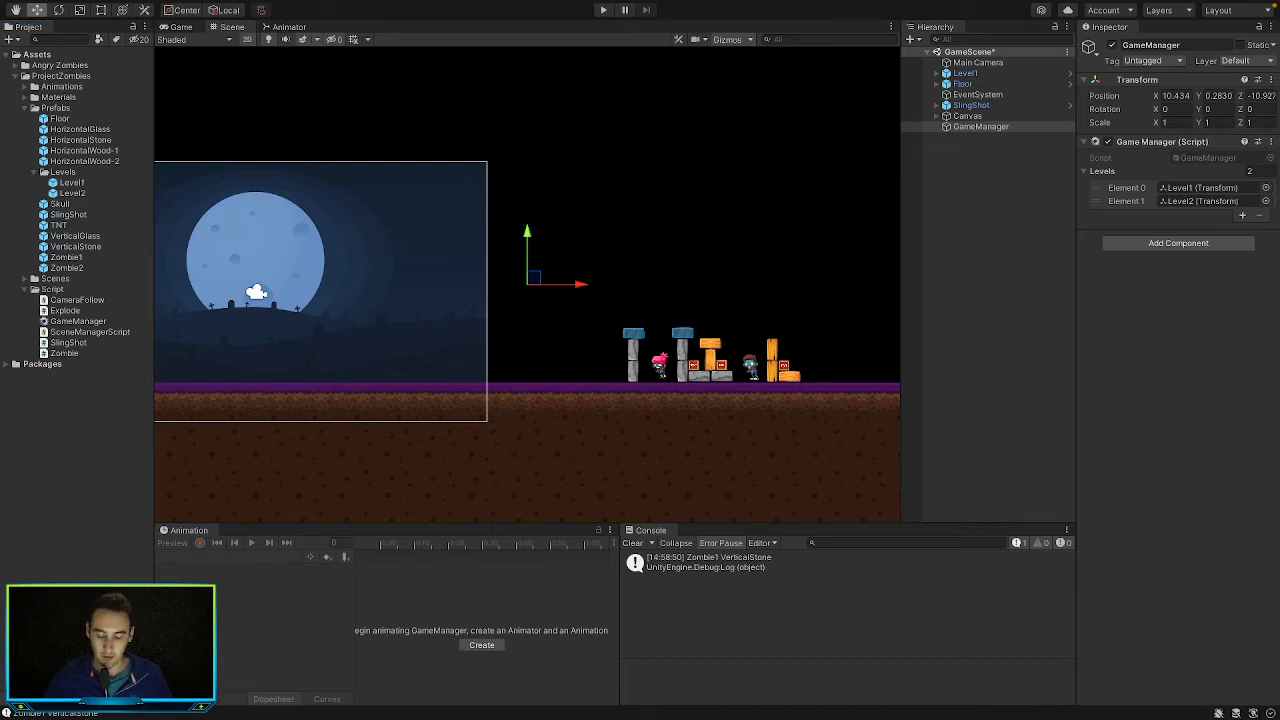
pyautogui.click(541, 421)
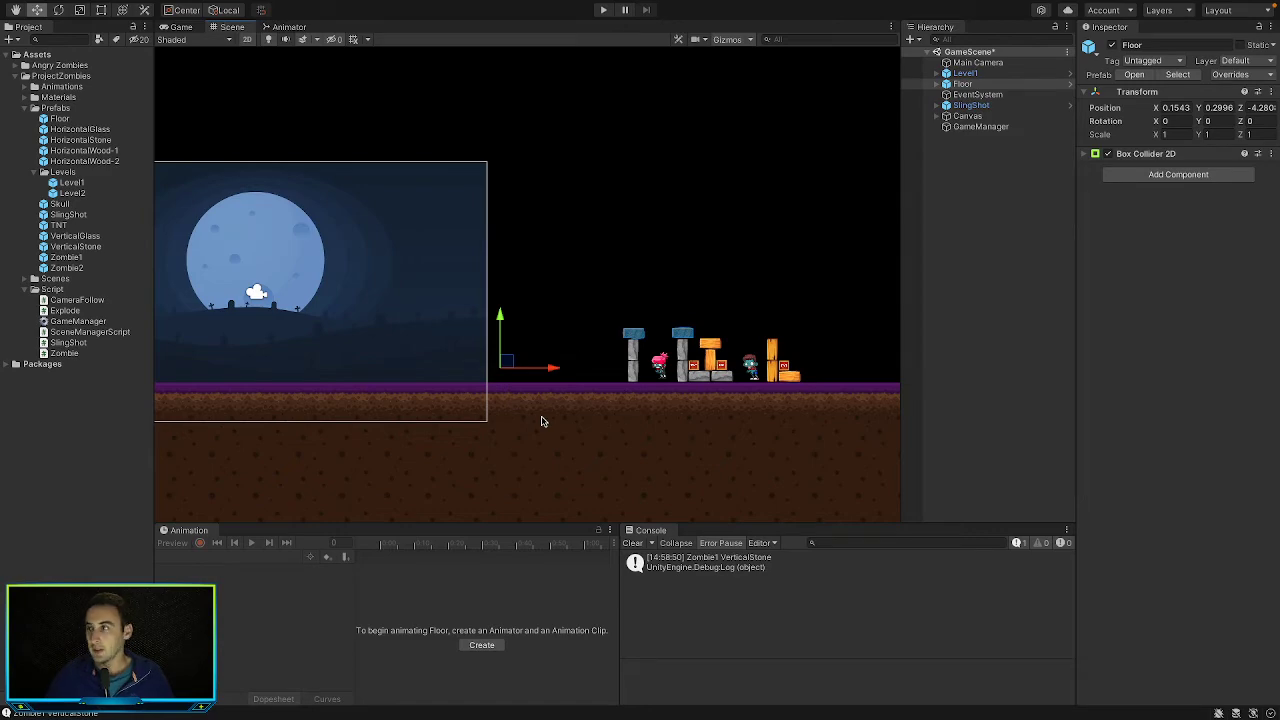
pyautogui.press('super+Tab')
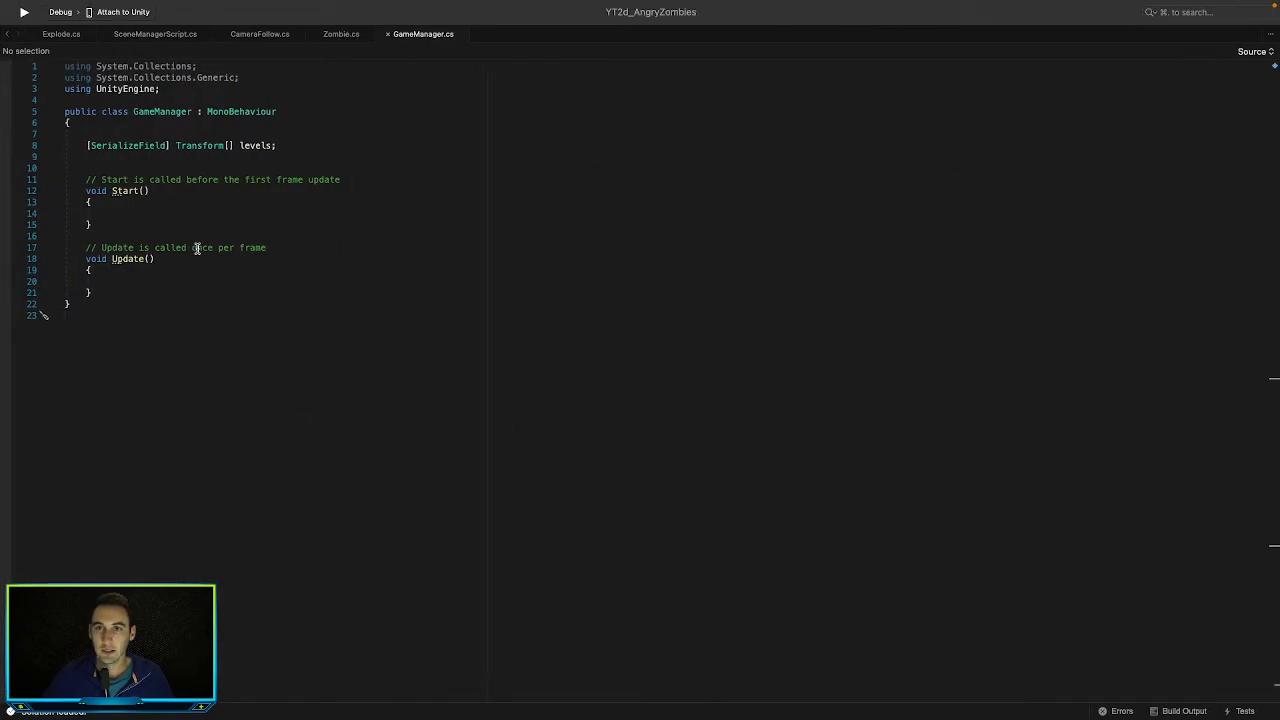
pyautogui.click(143, 170)
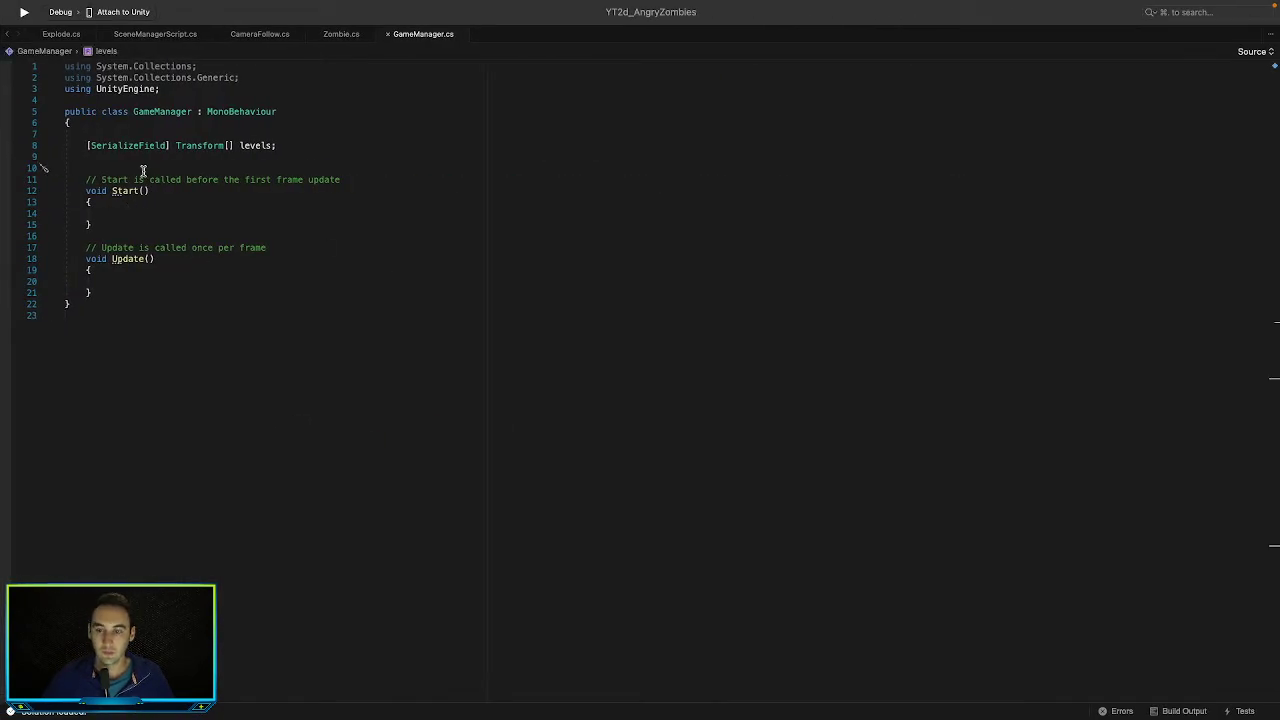
pyautogui.press('super+Tab')
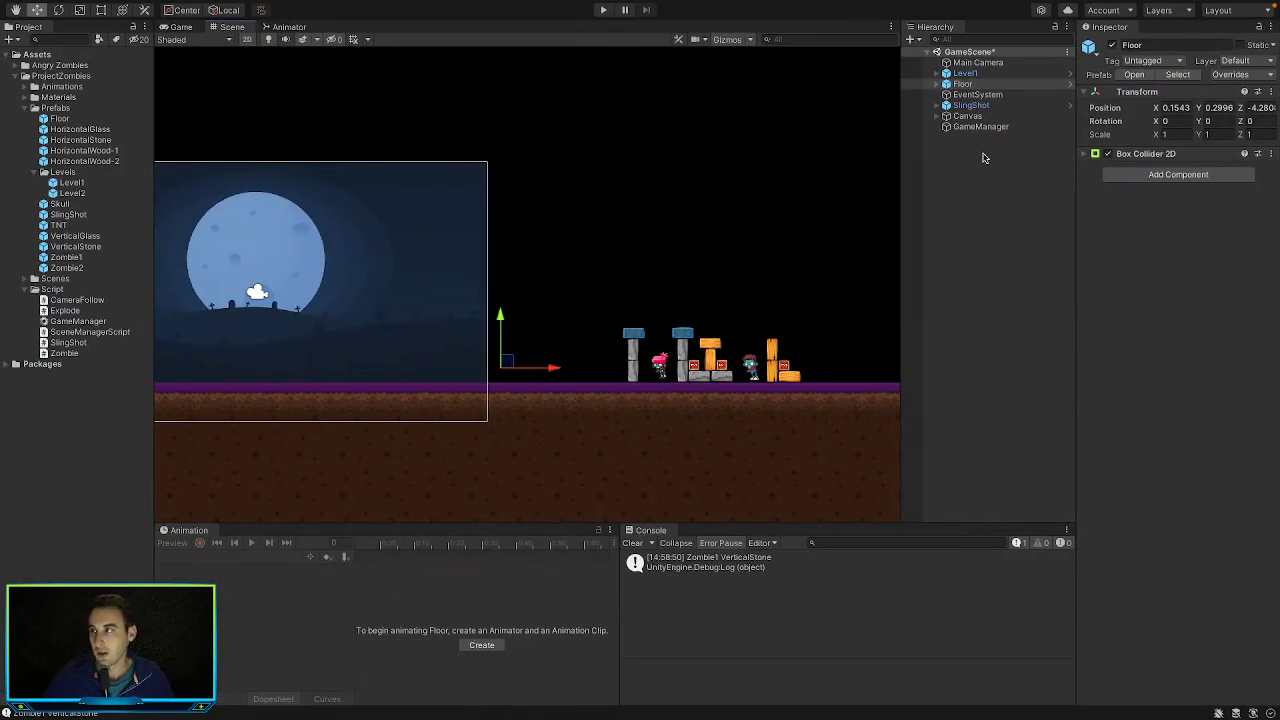
# Delete the Level1 object from the GameScene hierarchy
pyautogui.click(967, 74)
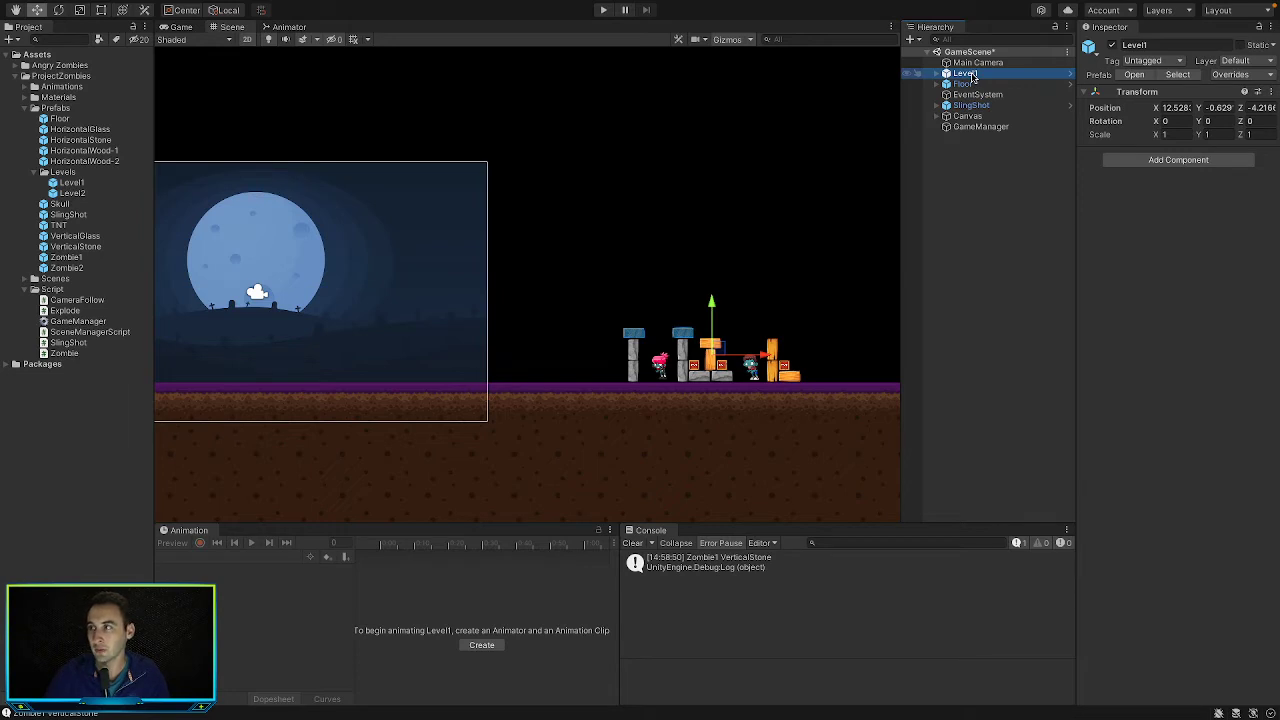
pyautogui.rightClick(971, 74)
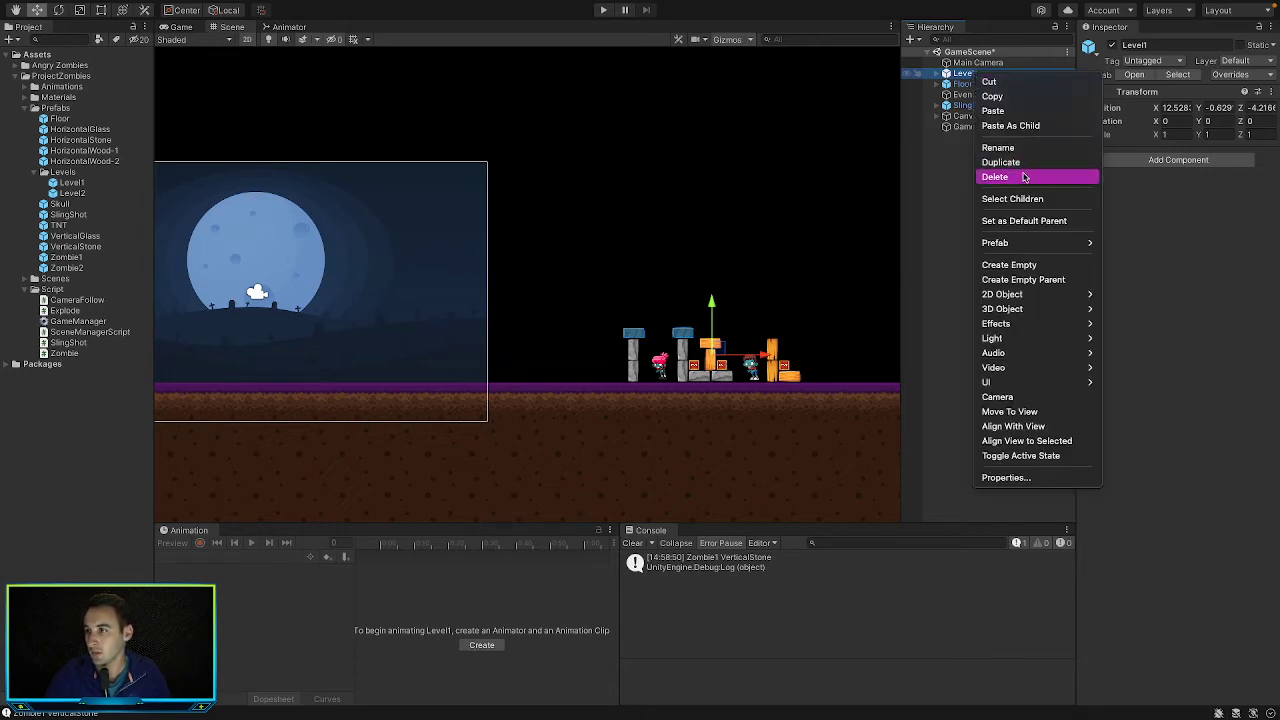
pyautogui.click(1024, 177)
# Create an empty game object named LevelPosition in the GameScene hierarchy
pyautogui.rightClick(968, 146)
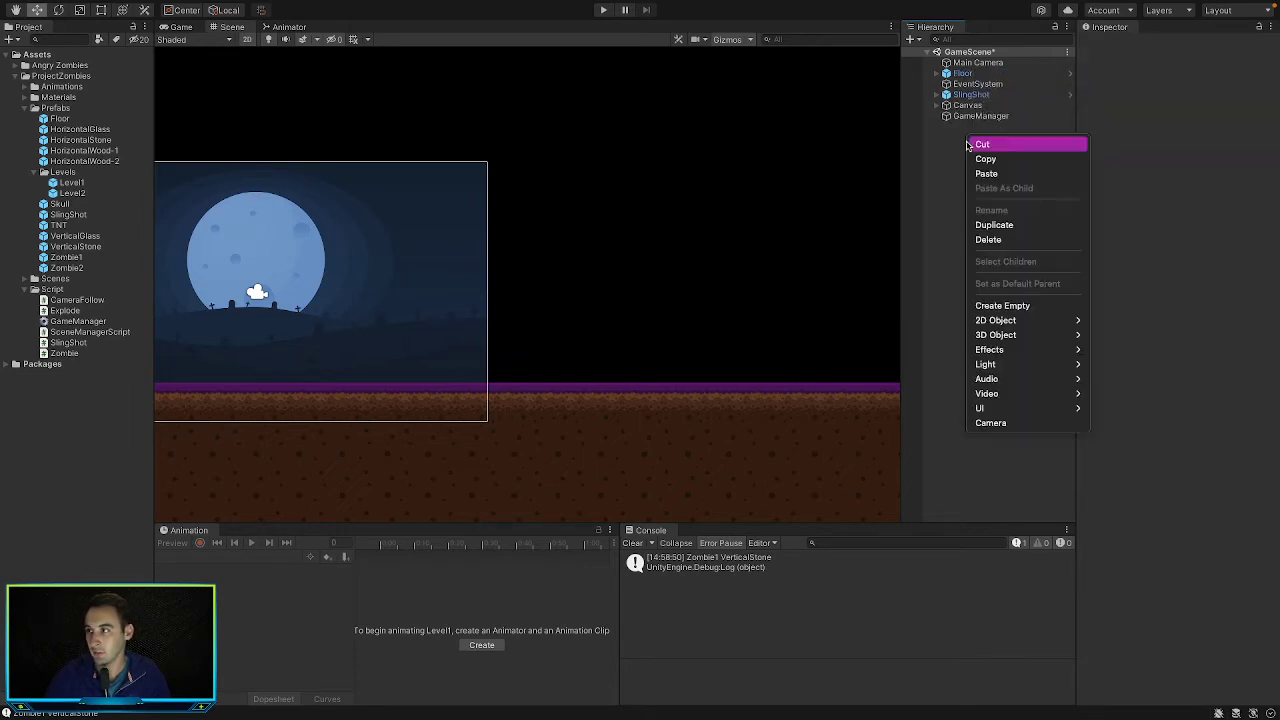
pyautogui.click(1005, 305)
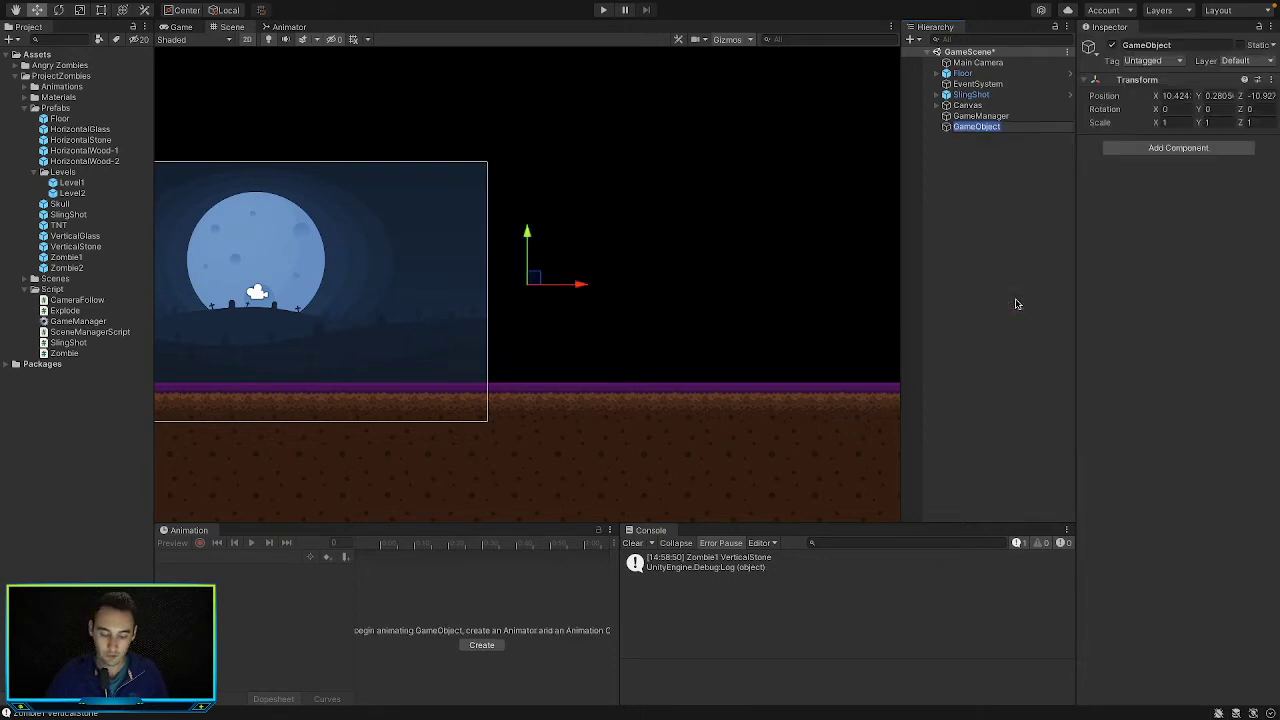
pyautogui.write('Level')
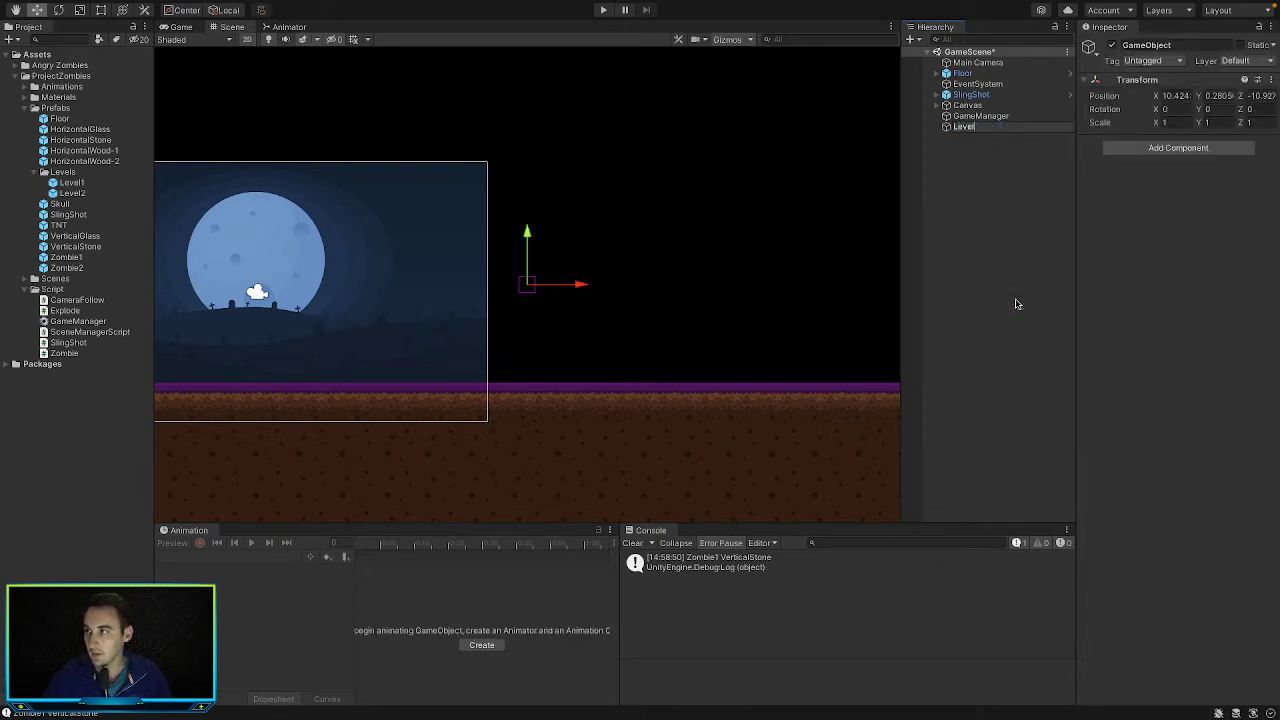
pyautogui.write('Position')
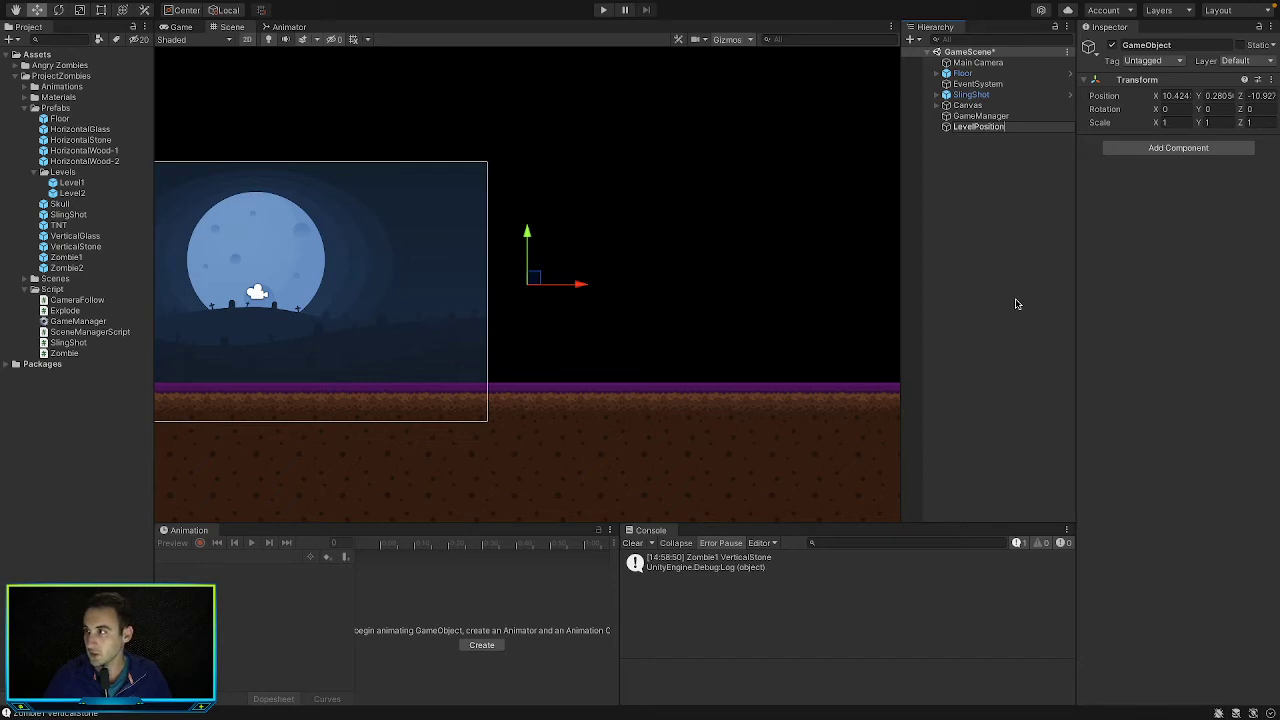
pyautogui.press('Return')
# Move the LevelPosition object above the floor to about X 15.68, Y -2.27, where the level structure stood
pyautogui.moveTo(556, 252); pyautogui.dragTo(714, 356)
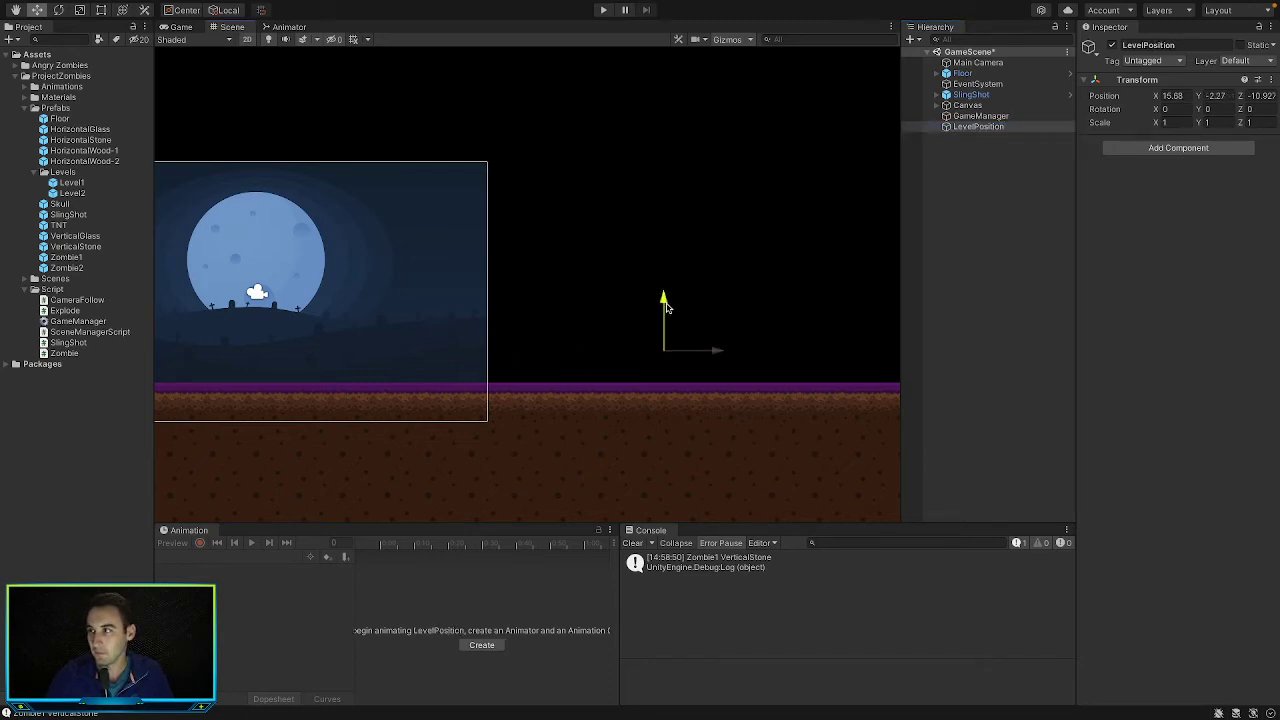
pyautogui.click(1003, 149)
pyautogui.click(994, 127)
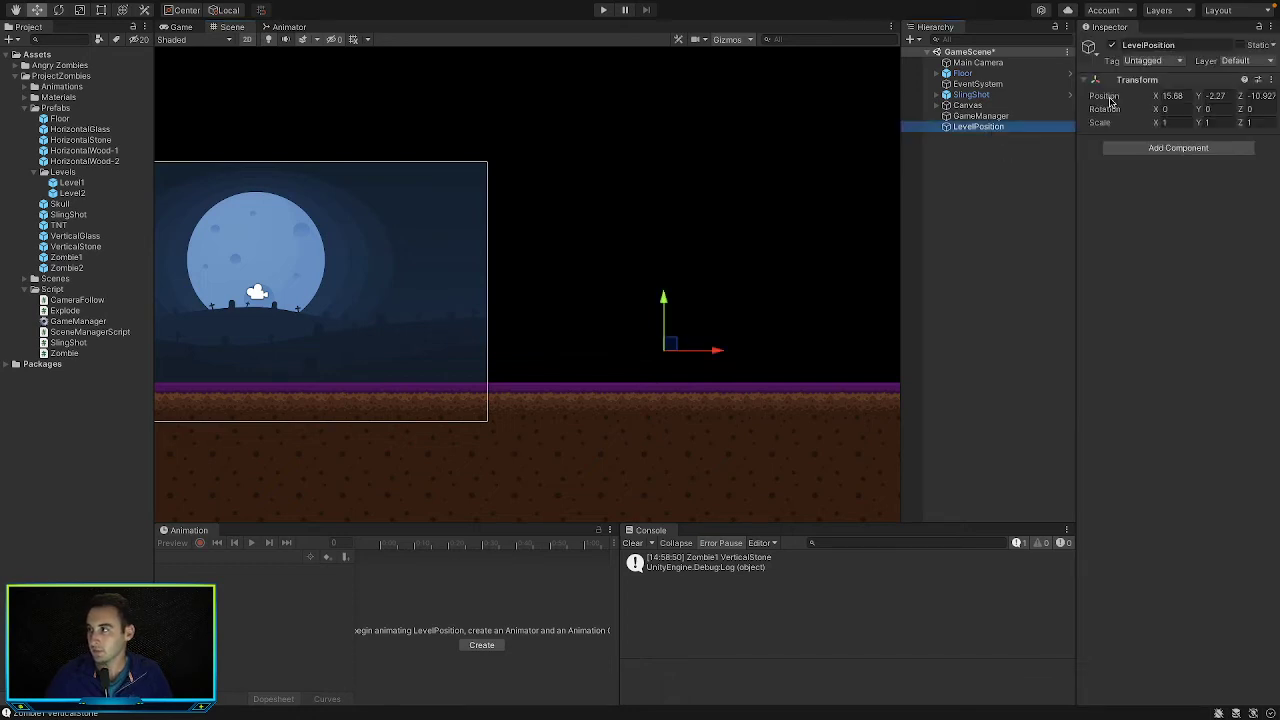
# Add a new tag named LevelPosition to the project's tag list
pyautogui.click(1167, 62)
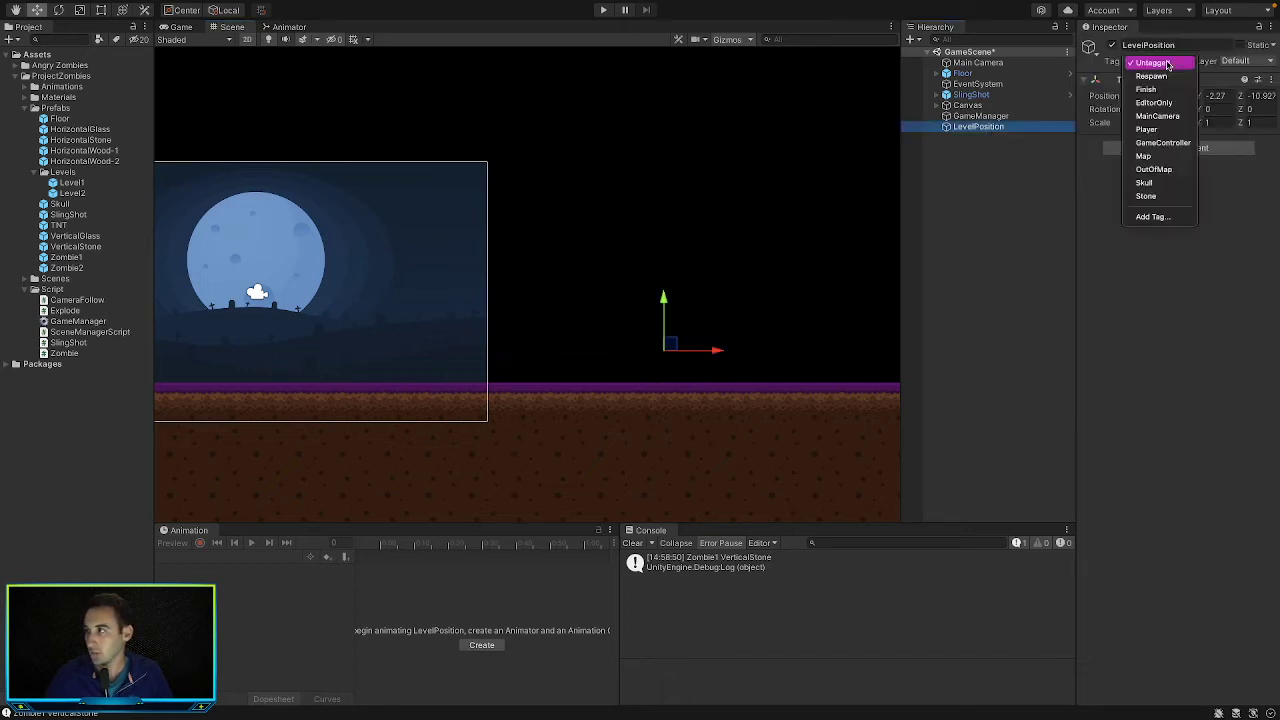
pyautogui.click(1152, 216)
pyautogui.click(1244, 151)
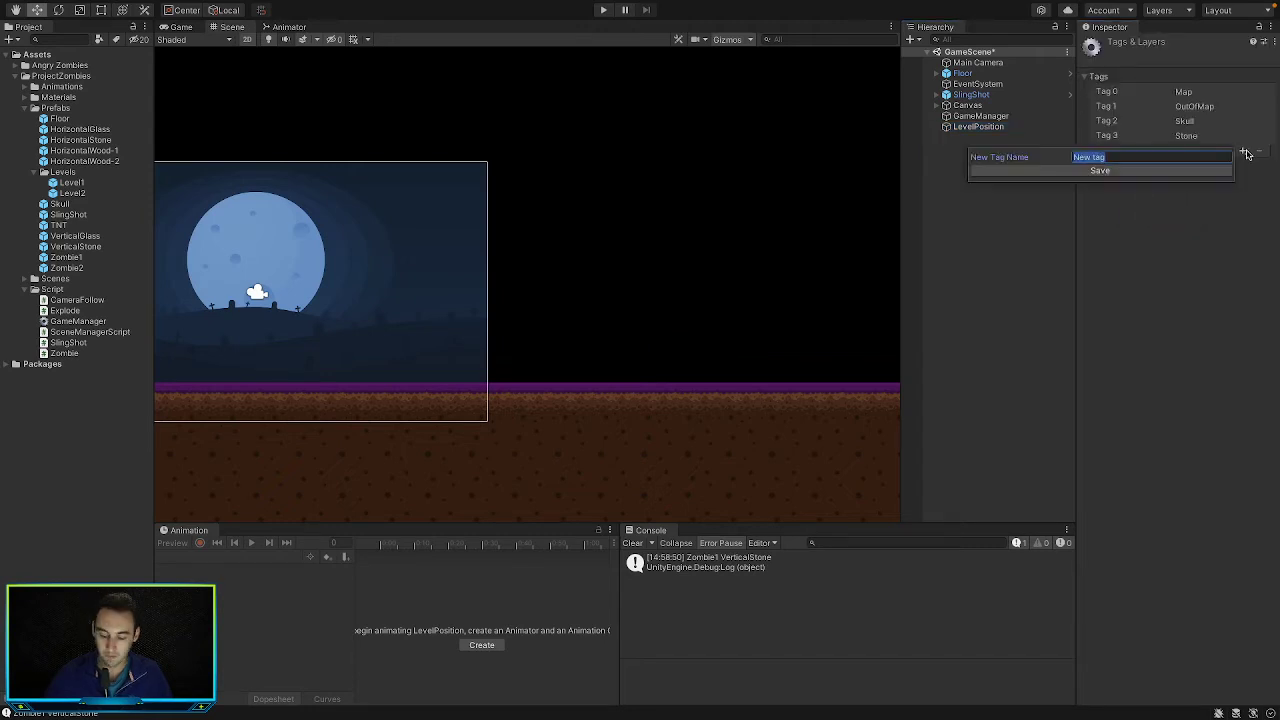
pyautogui.write('LevelPosition')
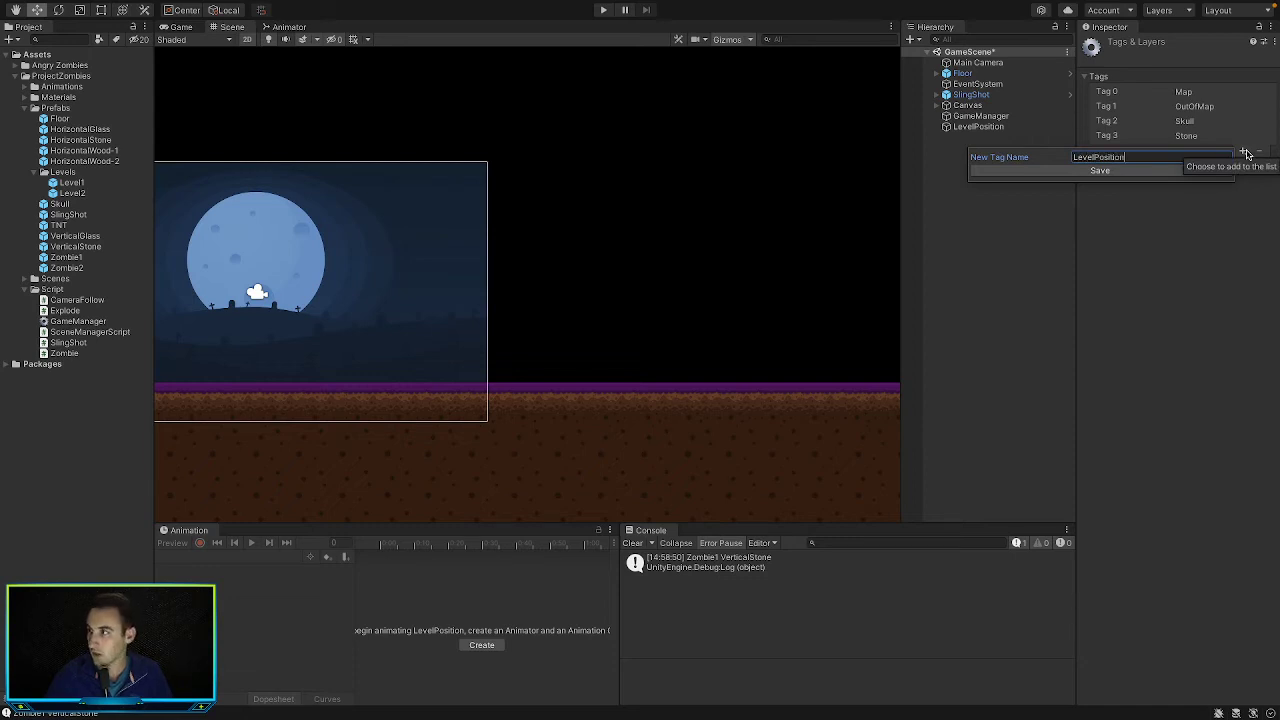
pyautogui.press('Return')
# Assign the LevelPosition tag to the LevelPosition object
pyautogui.click(978, 126)
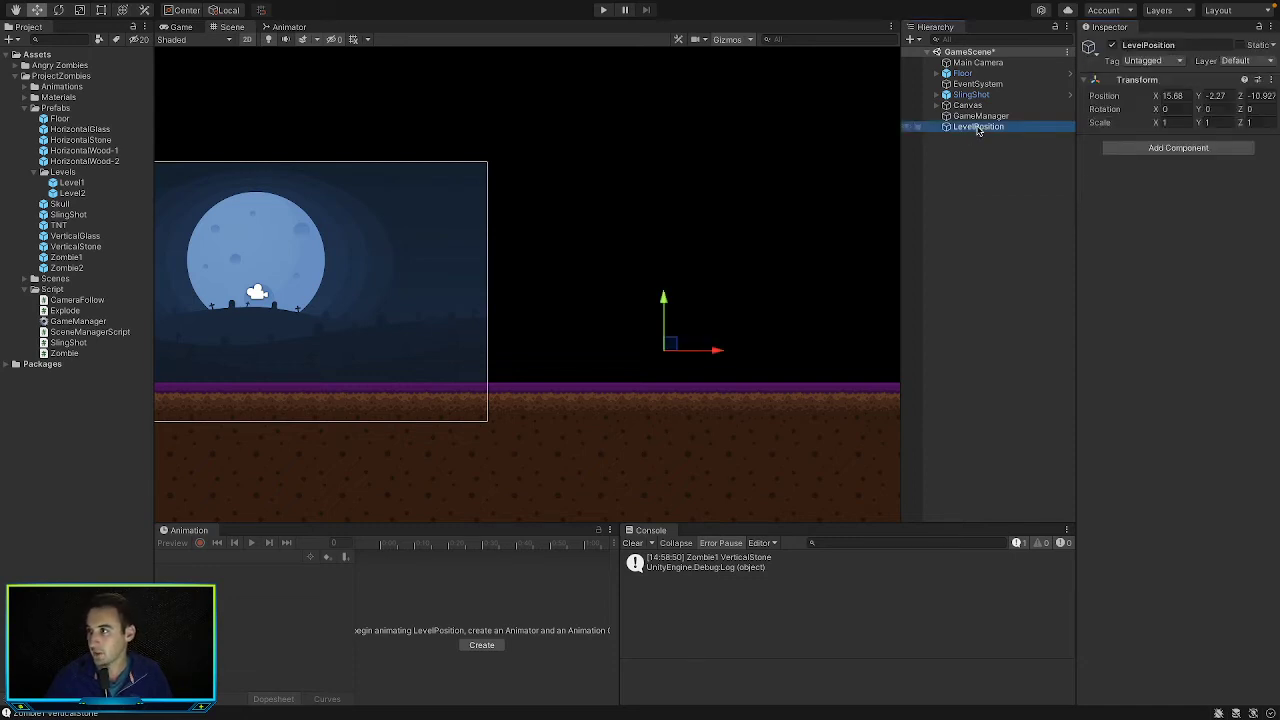
pyautogui.click(1176, 64)
pyautogui.click(1152, 210)
pyautogui.click(975, 178)
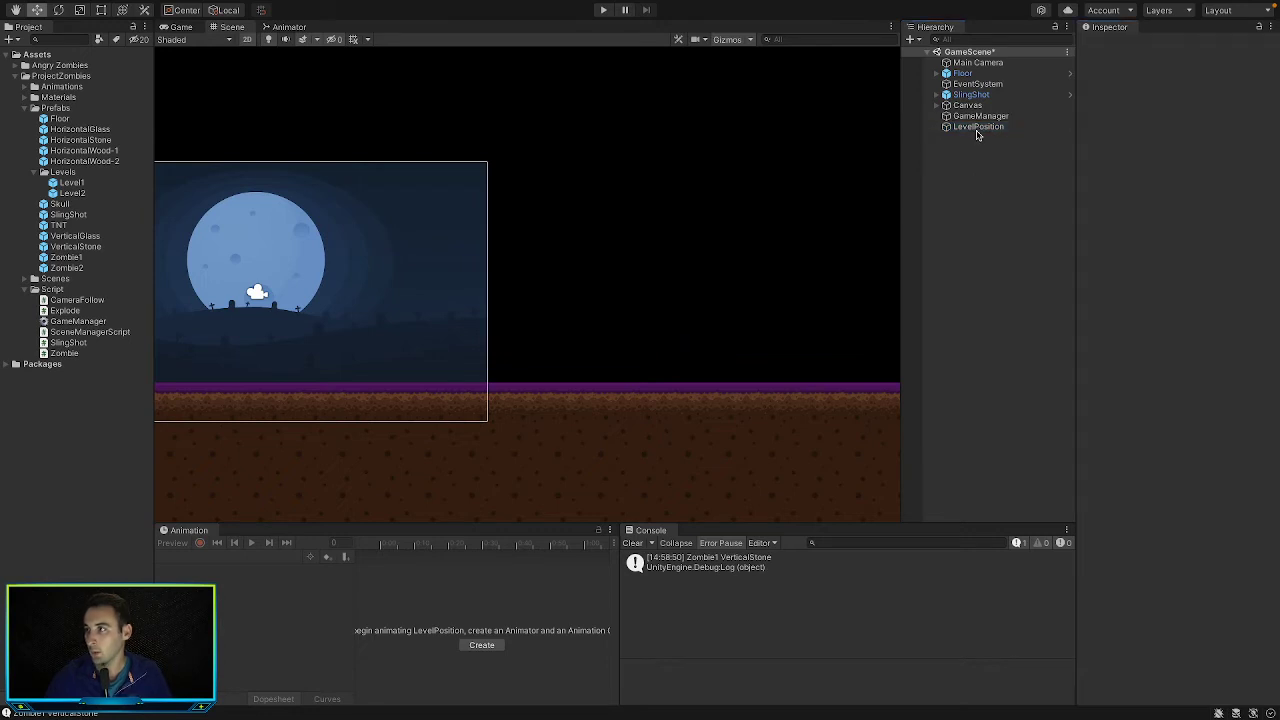
# Raise the LevelPosition object slightly to about Y -1.88
pyautogui.click(977, 128)
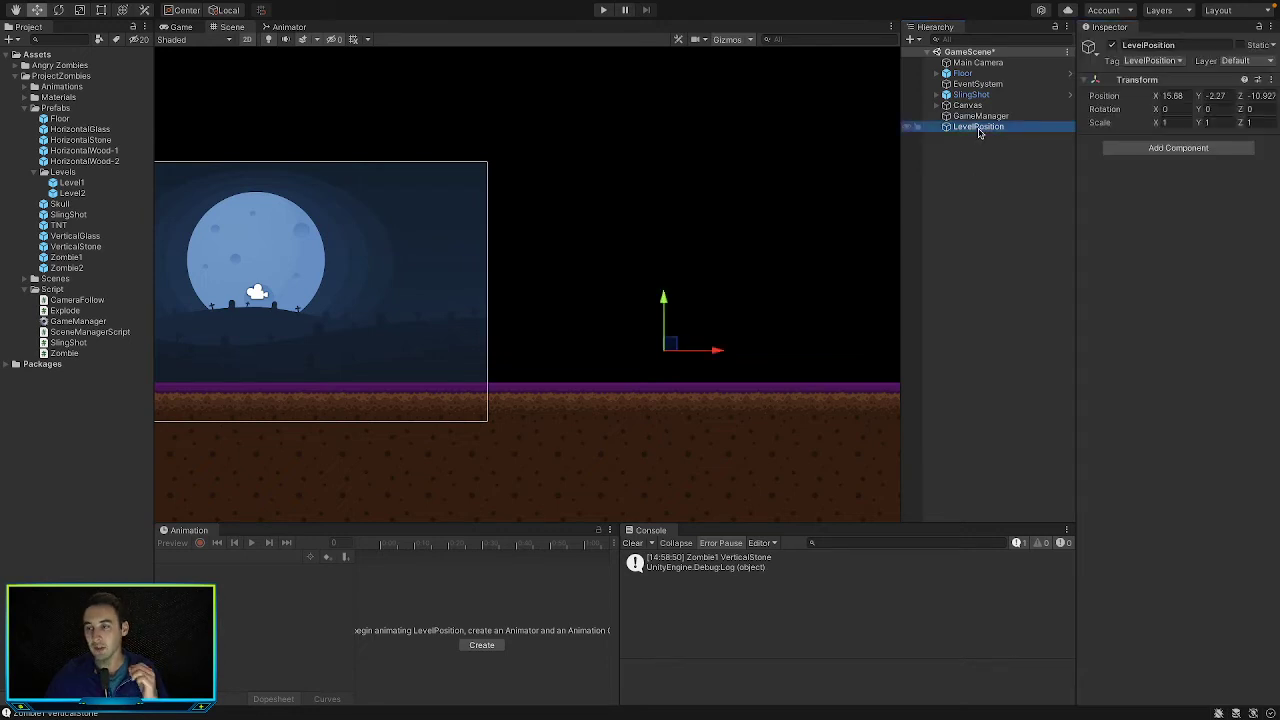
pyautogui.click(677, 306)
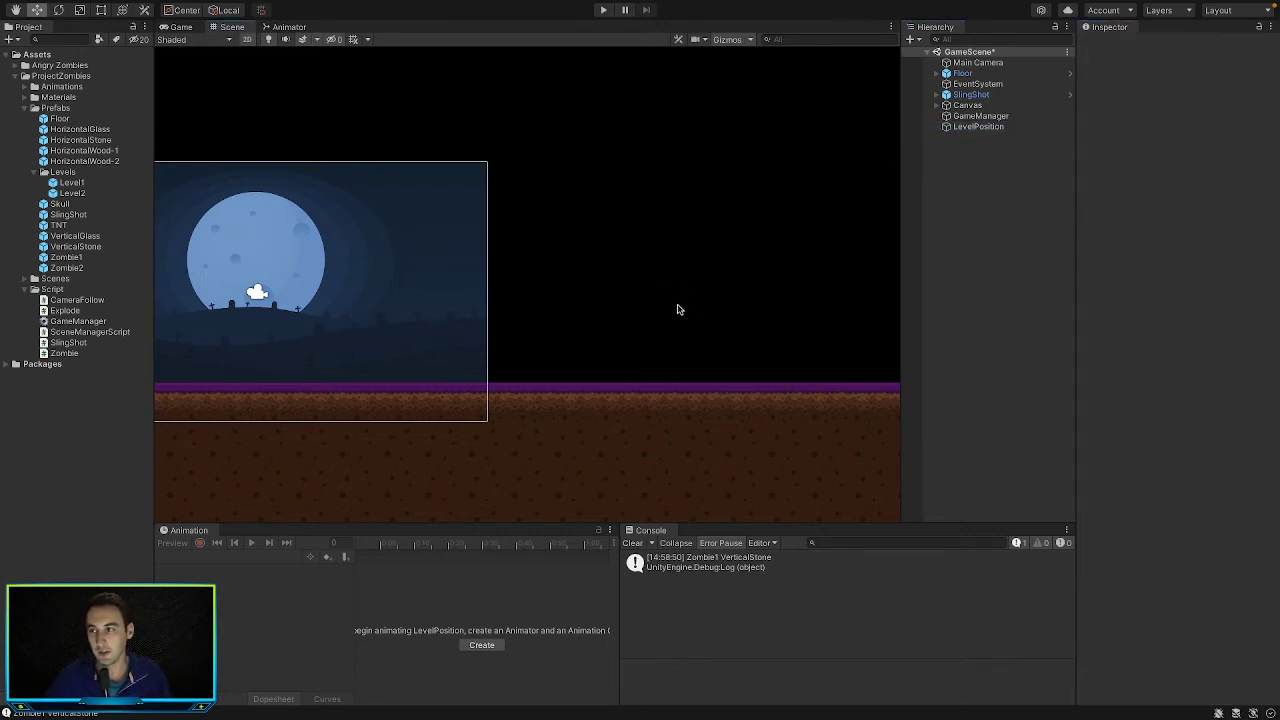
pyautogui.click(976, 129)
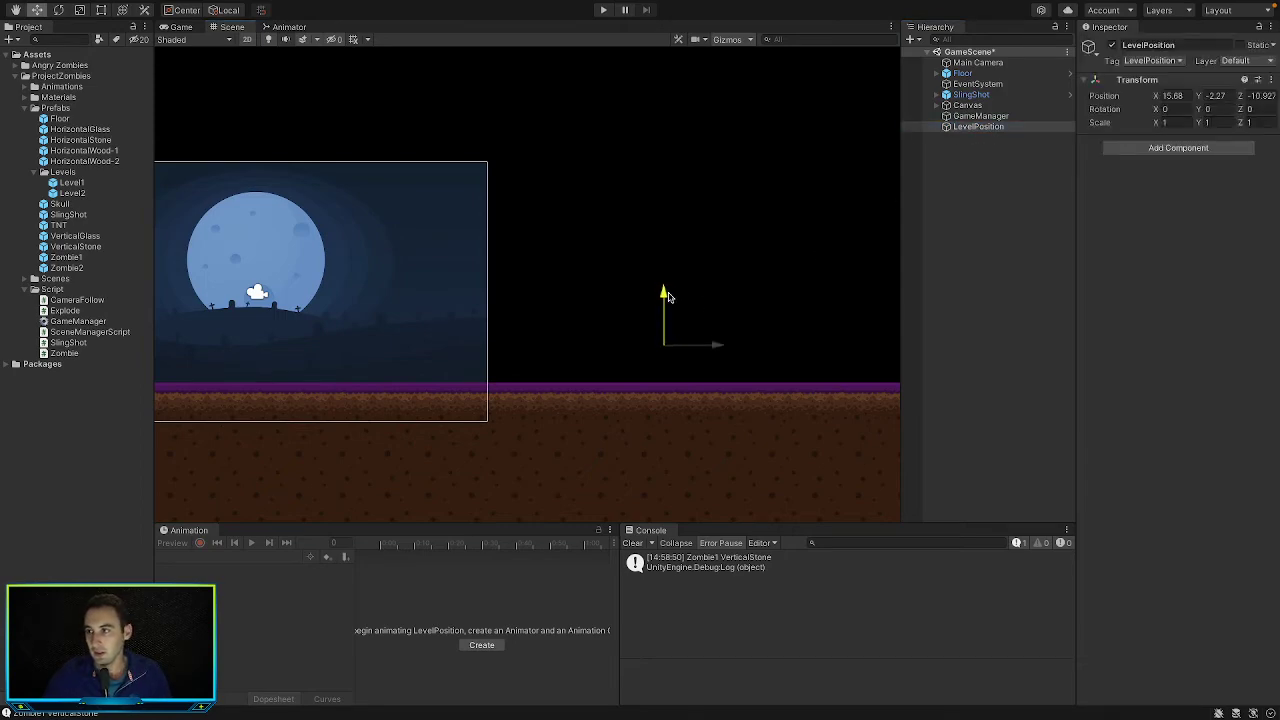
# Switch to the code editor and start a new [SerializeField] line below the levels array in the GameManager script
pyautogui.hotkey('ctrl', 'Right')
pyautogui.click(212, 167)
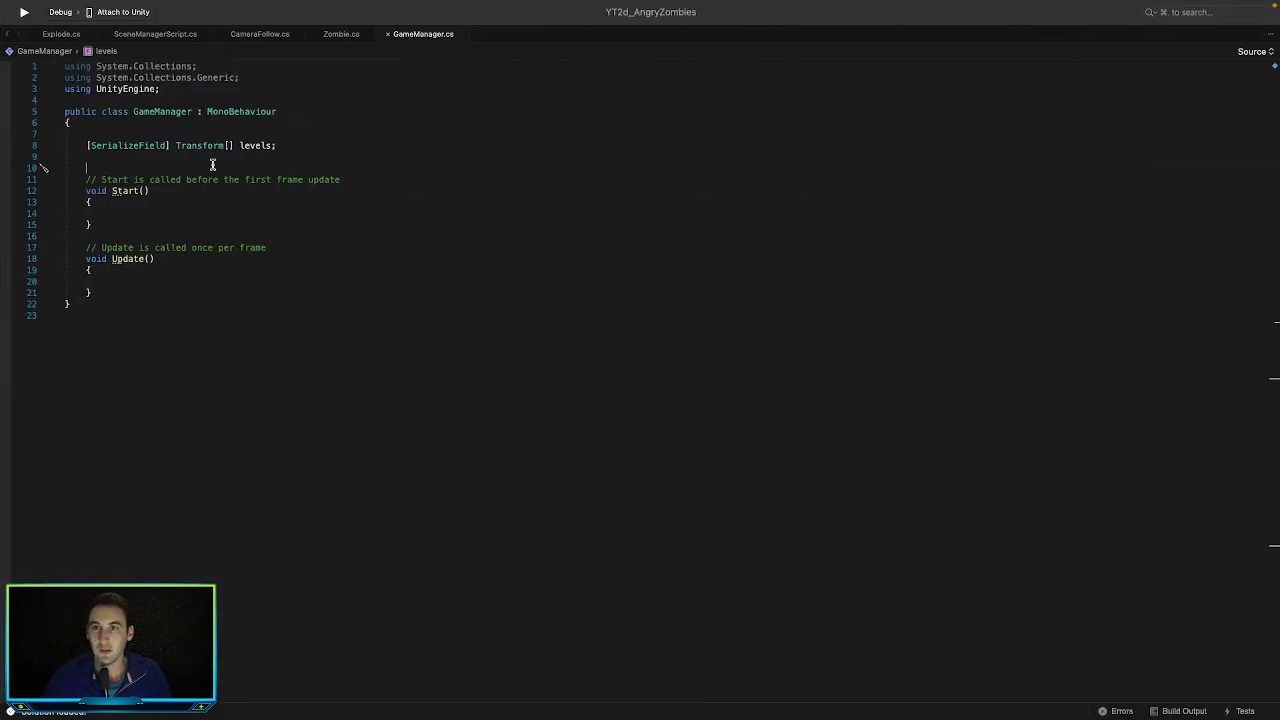
pyautogui.press('Return')
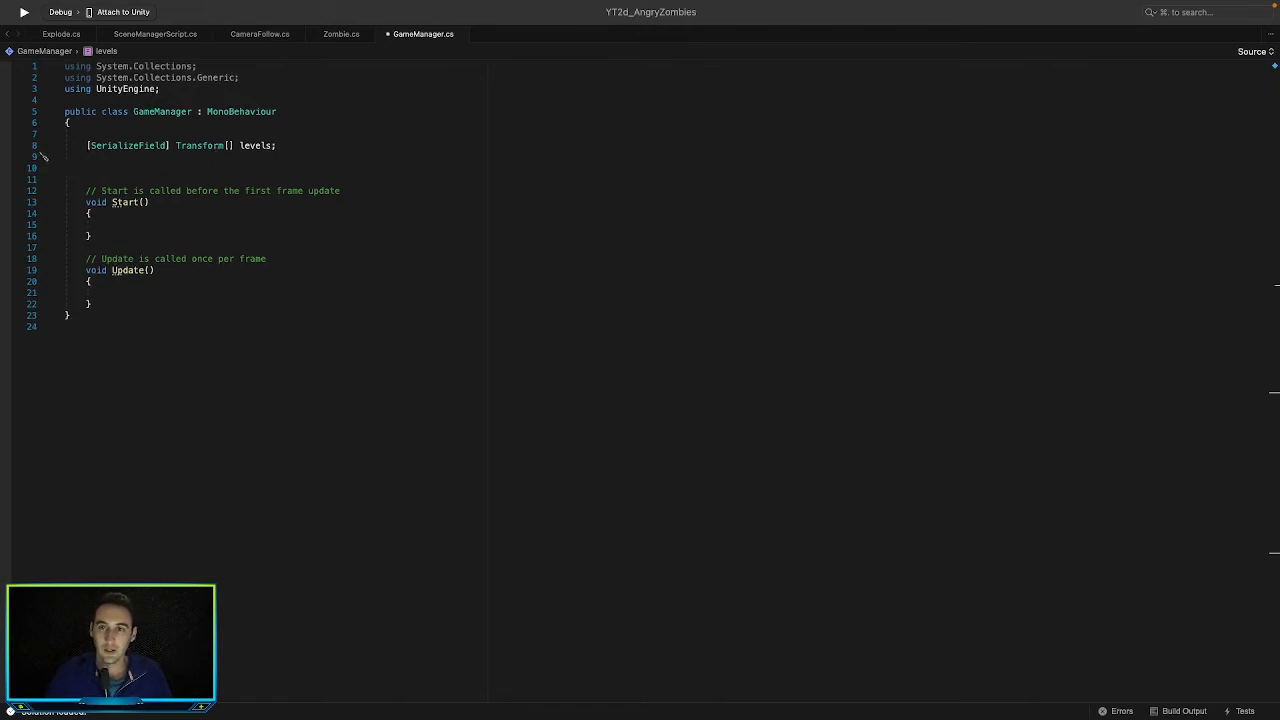
pyautogui.write('[SE')
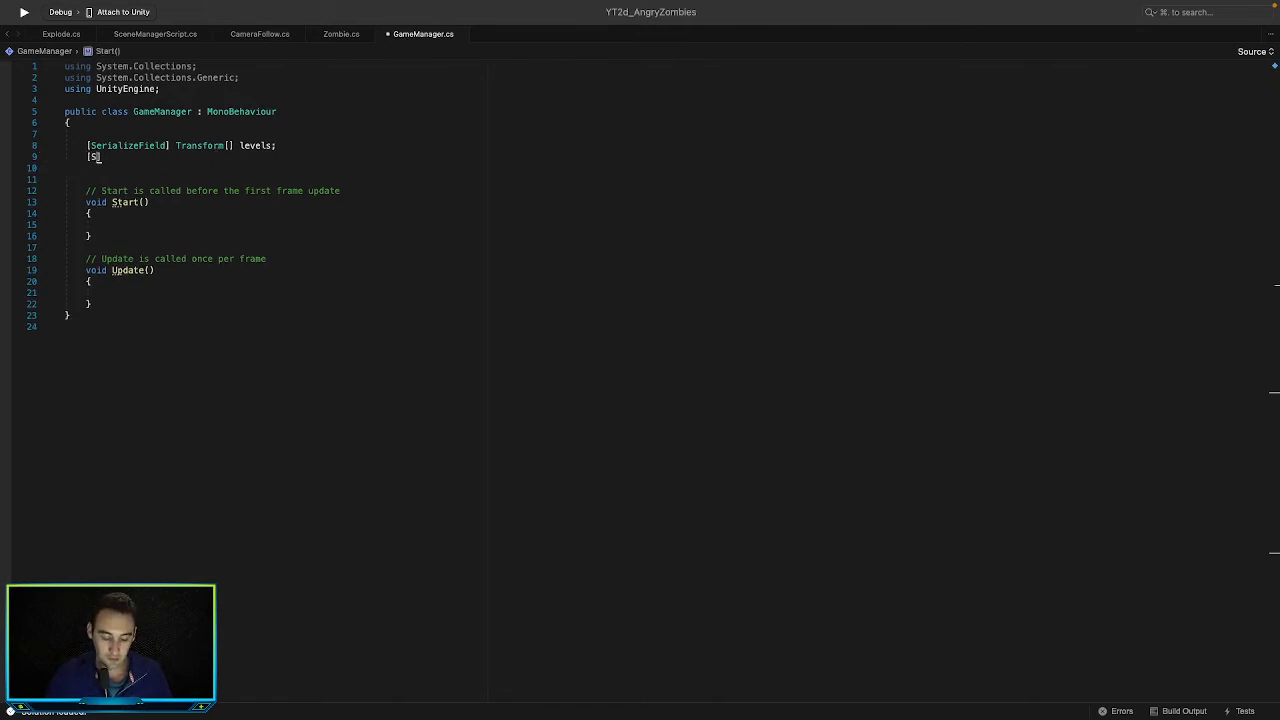
pyautogui.press('Return')
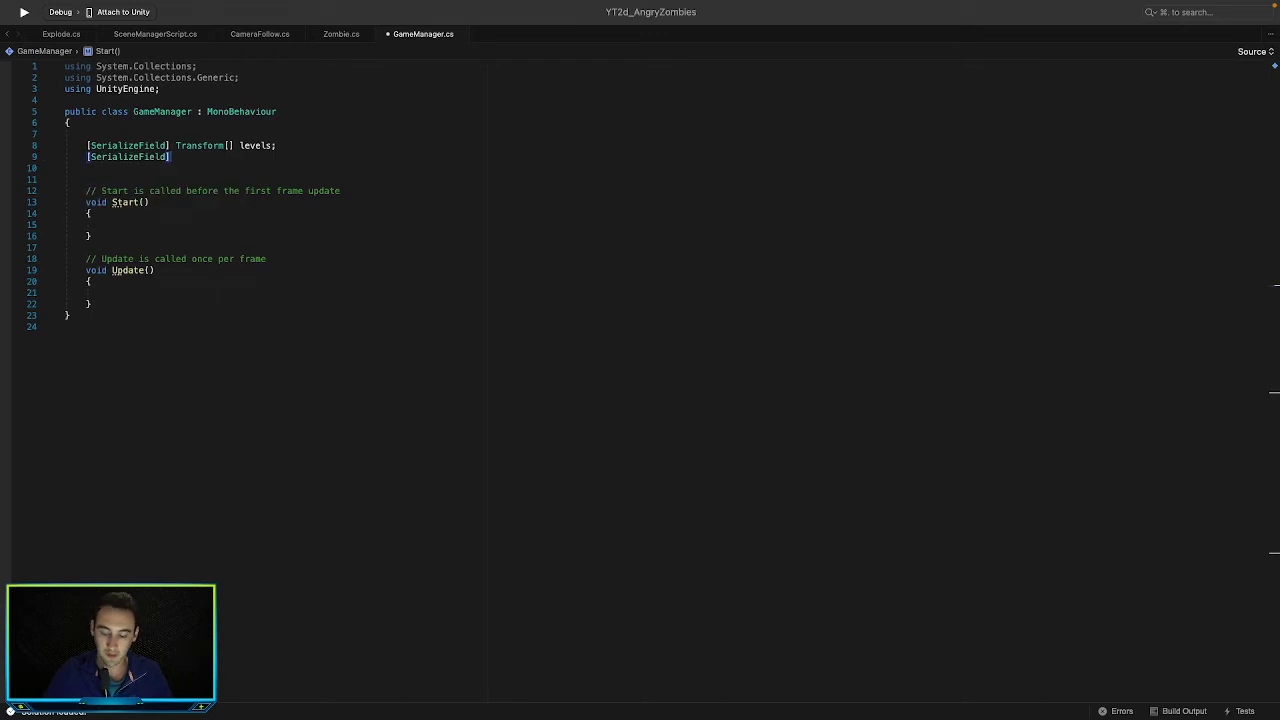
pyautogui.write('GameManager')
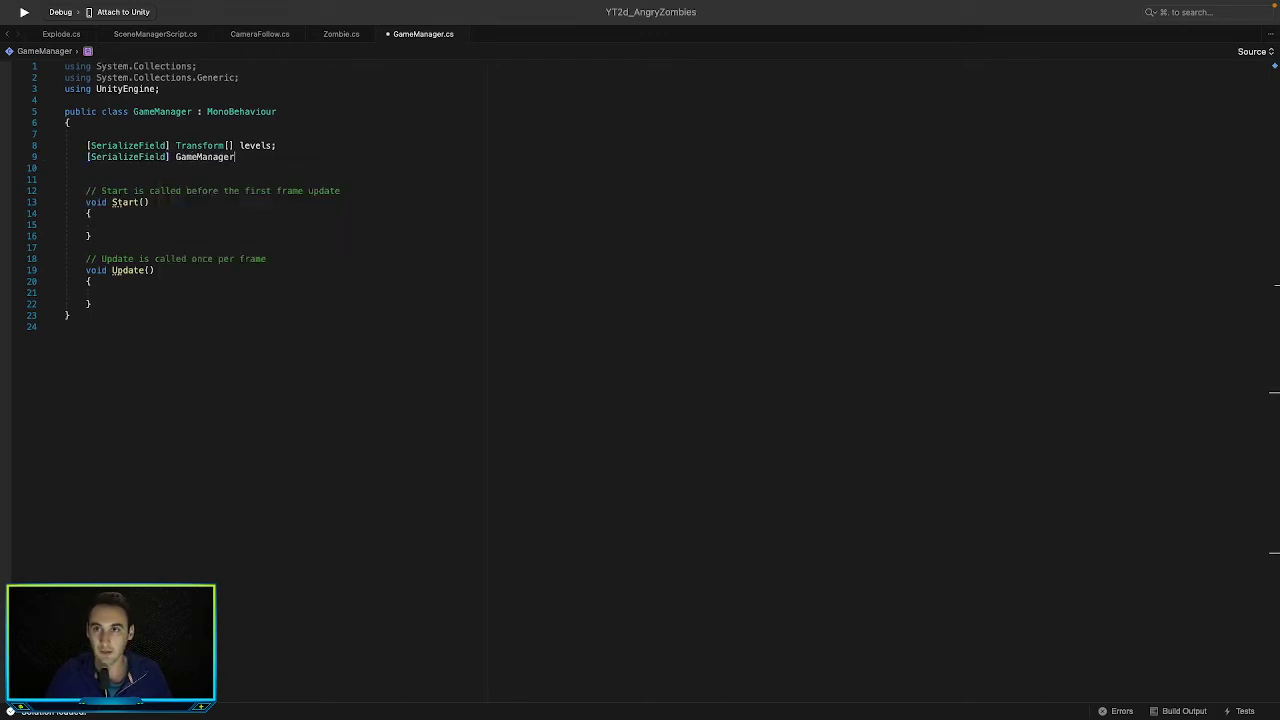
pyautogui.press('BackSpace')
pyautogui.press('BackSpace')
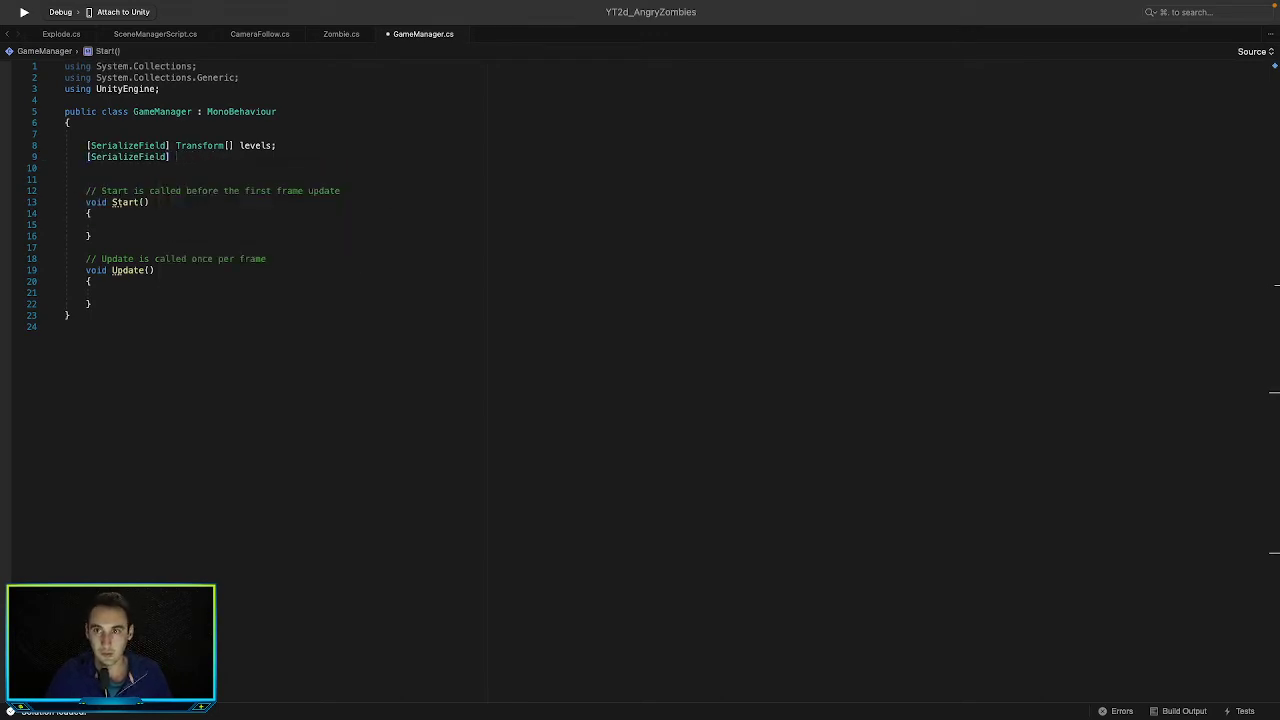
# Complete the serialized field as GameObject levelPosition; and save the script
pyautogui.write('Game')
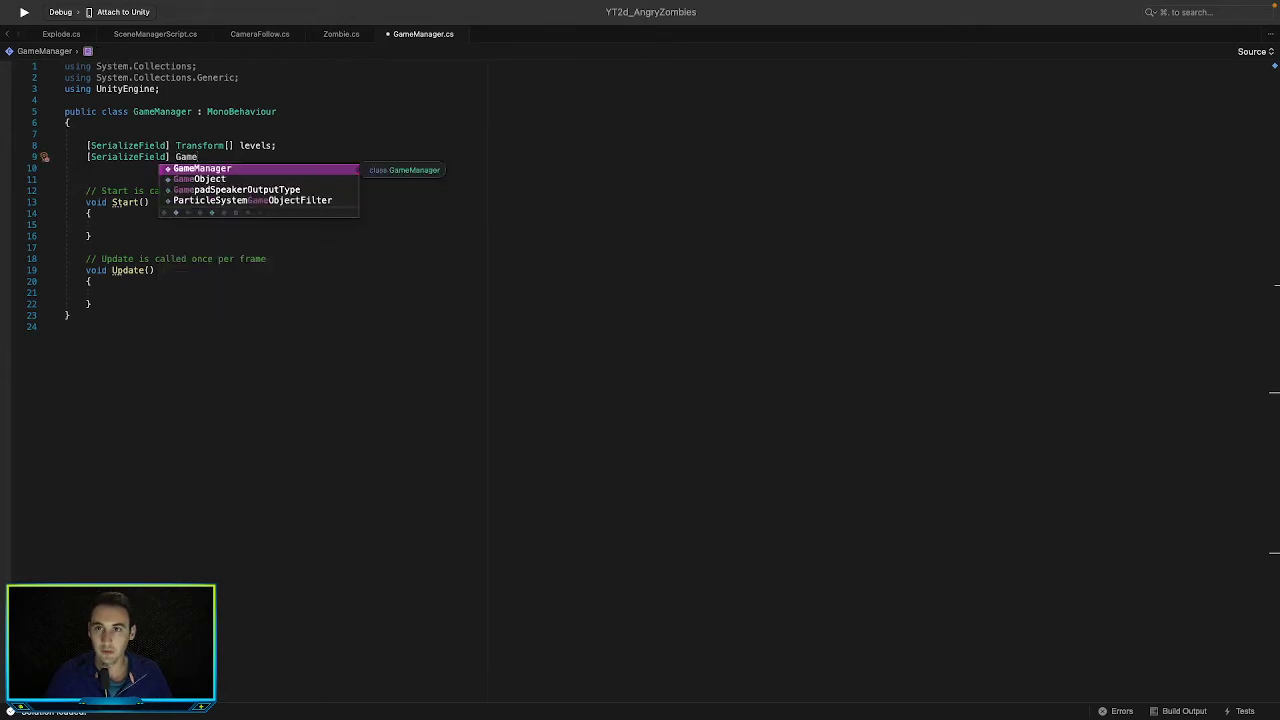
pyautogui.press('Down')
pyautogui.press('Return')
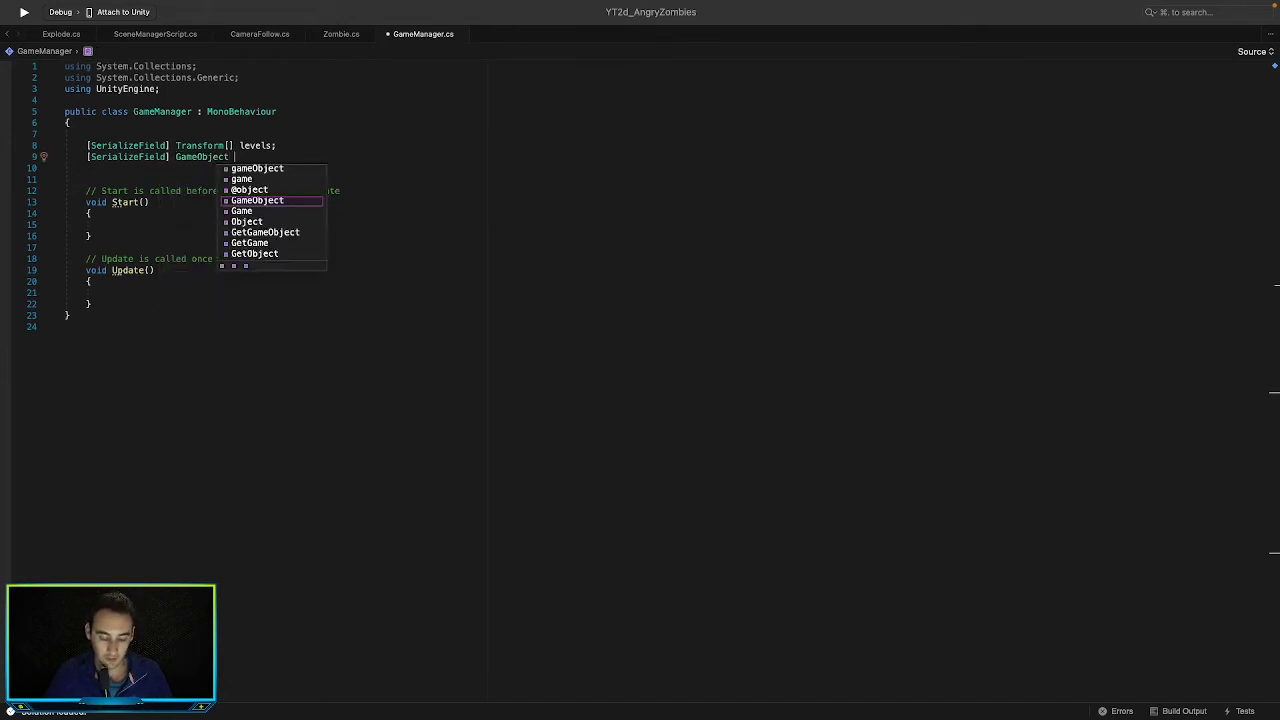
pyautogui.write('leve')
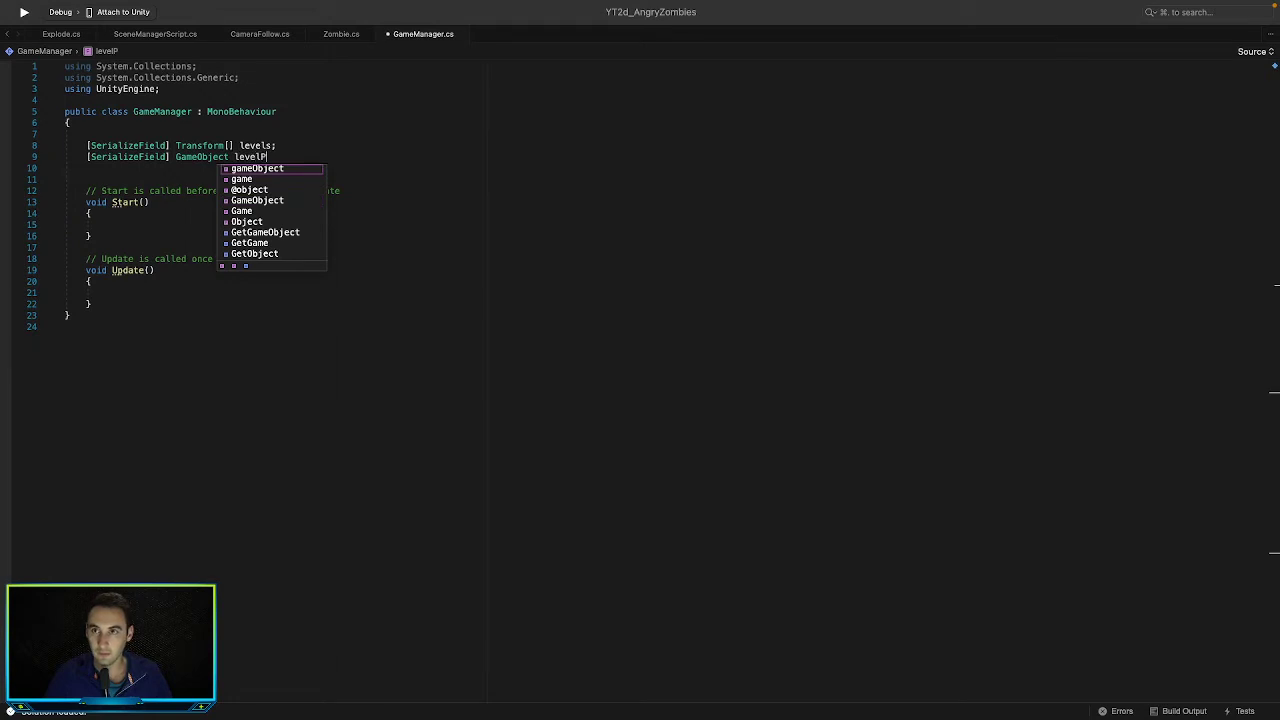
pyautogui.write('lP')
pyautogui.press('BackSpace')
pyautogui.press('BackSpace')
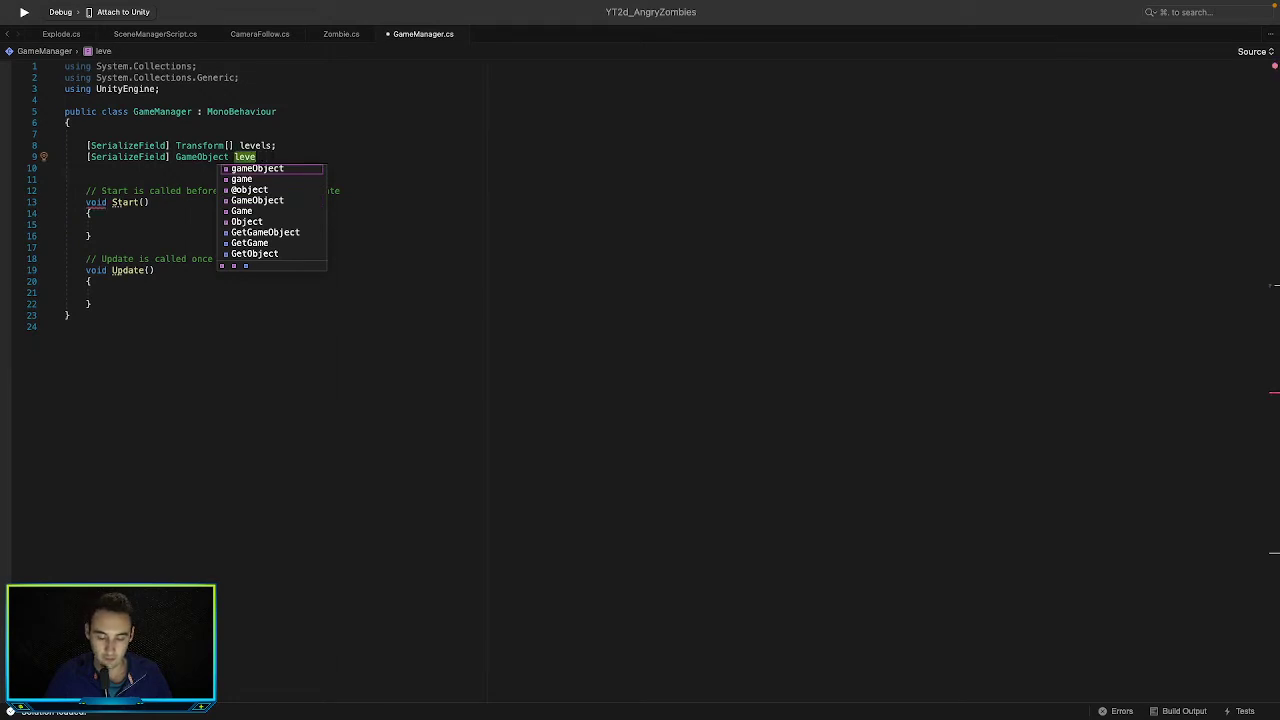
pyautogui.write('lPos')
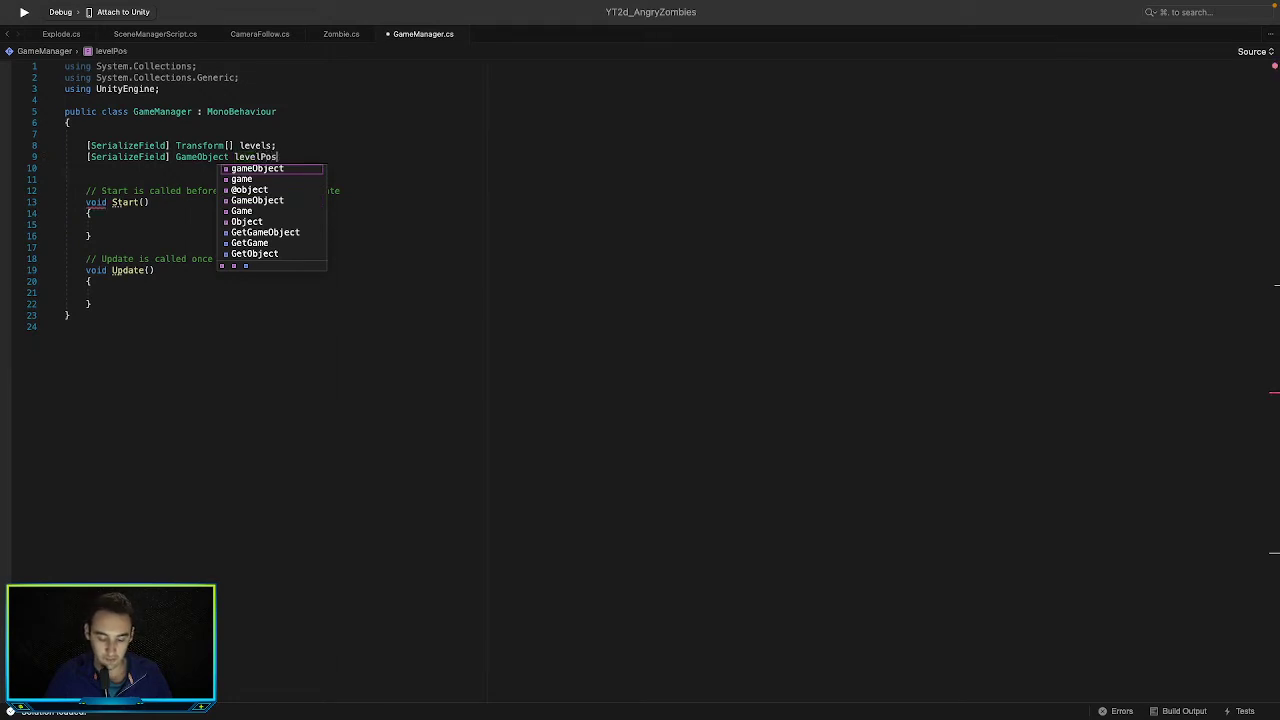
pyautogui.write('ition;')
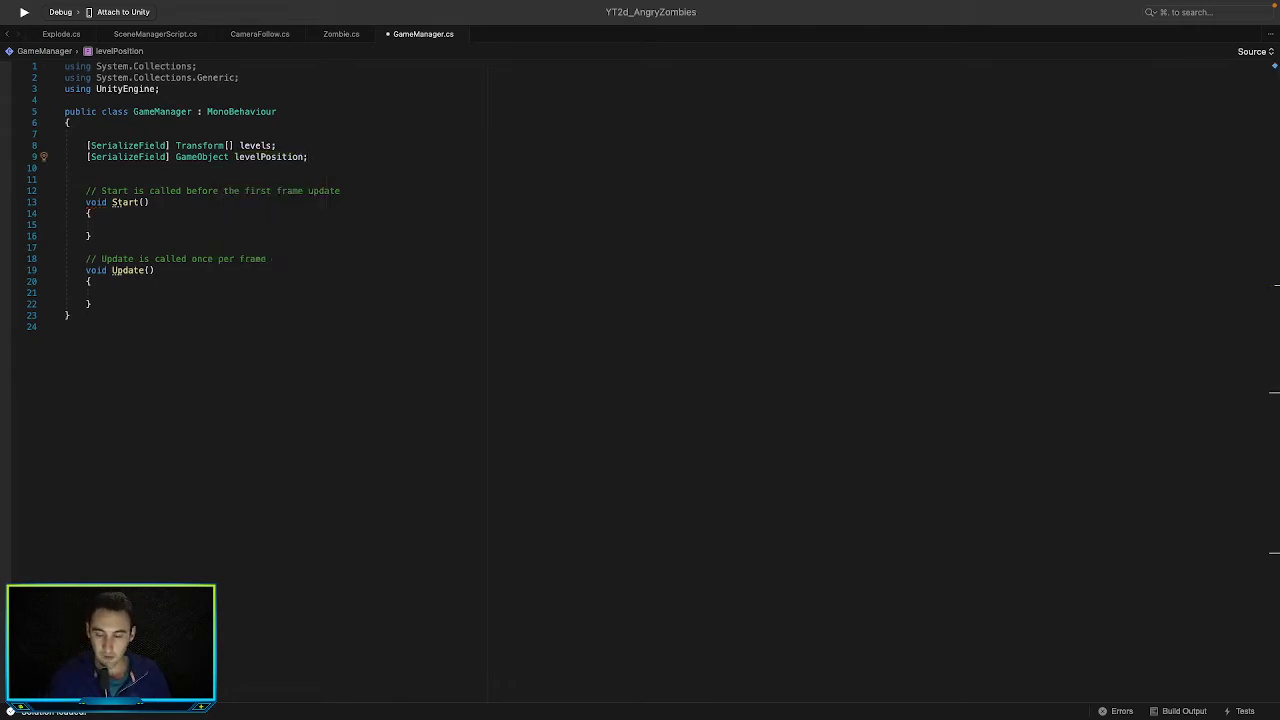
pyautogui.press('super+s')
# Return to Unity and assign the LevelPosition object to the GameManager's Level Position field
pyautogui.press('super+Tab')
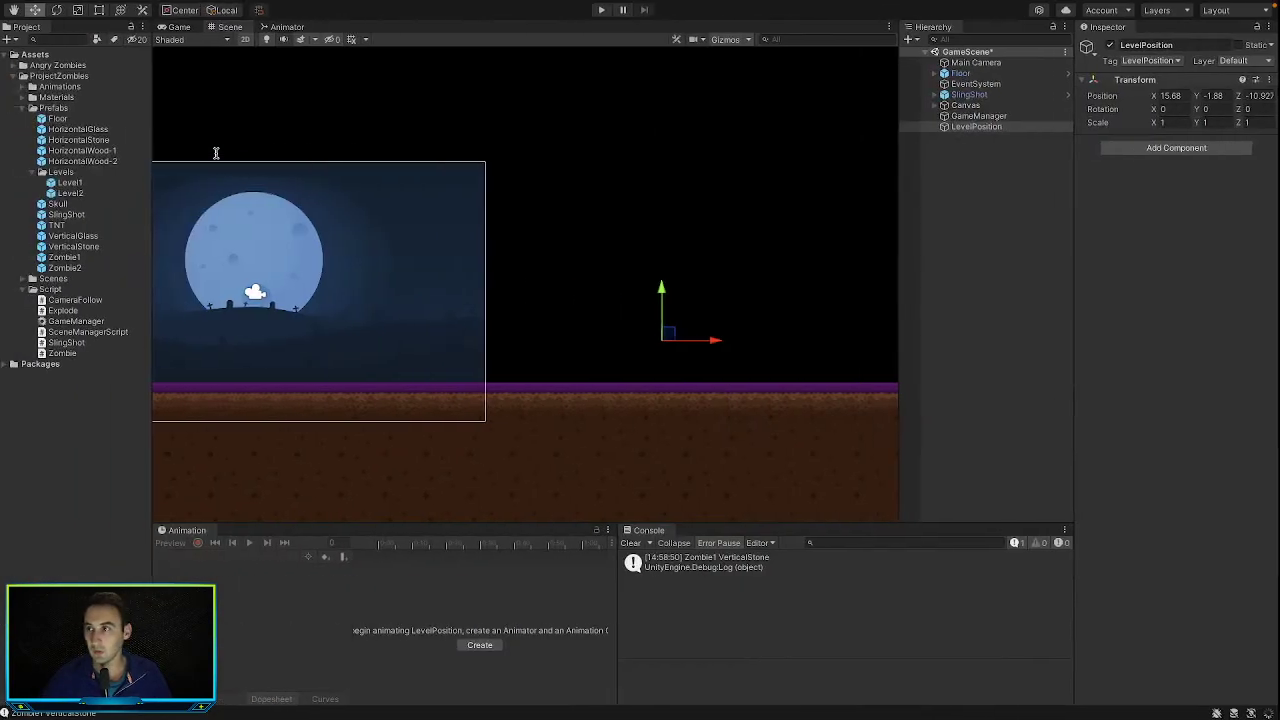
pyautogui.click(982, 116)
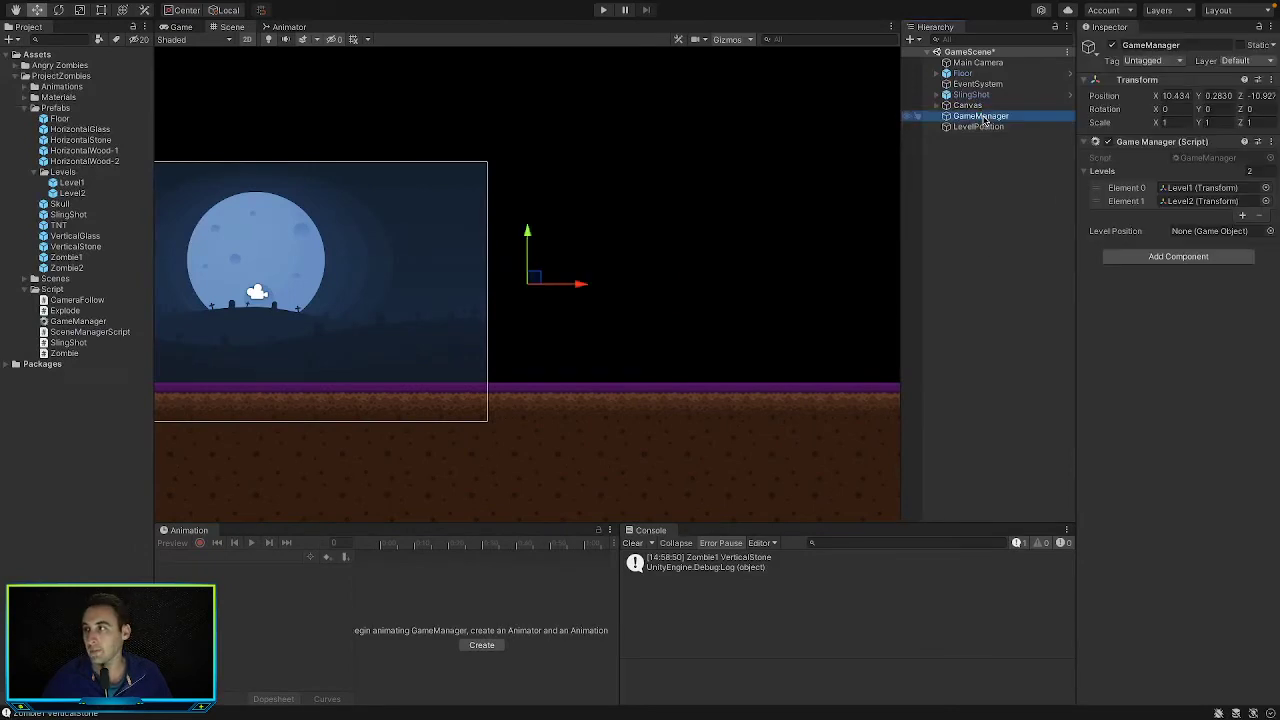
pyautogui.moveTo(978, 127); pyautogui.dragTo(1205, 231)
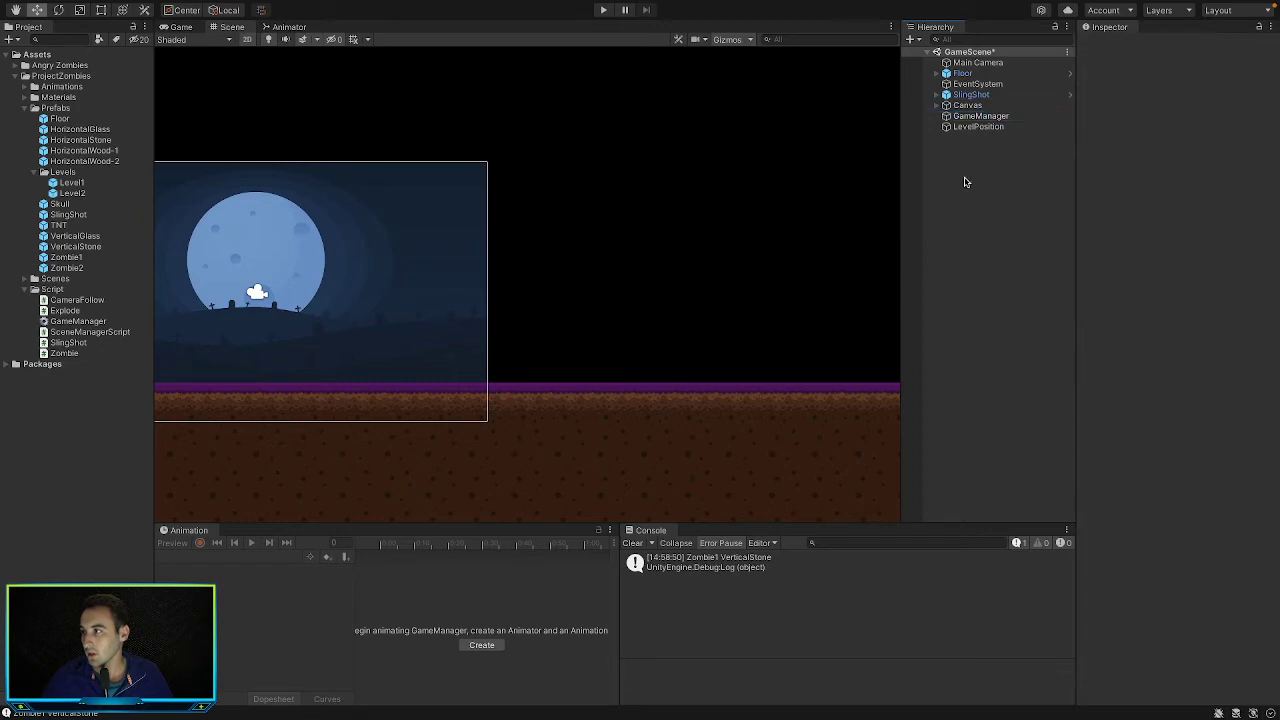
pyautogui.click(984, 127)
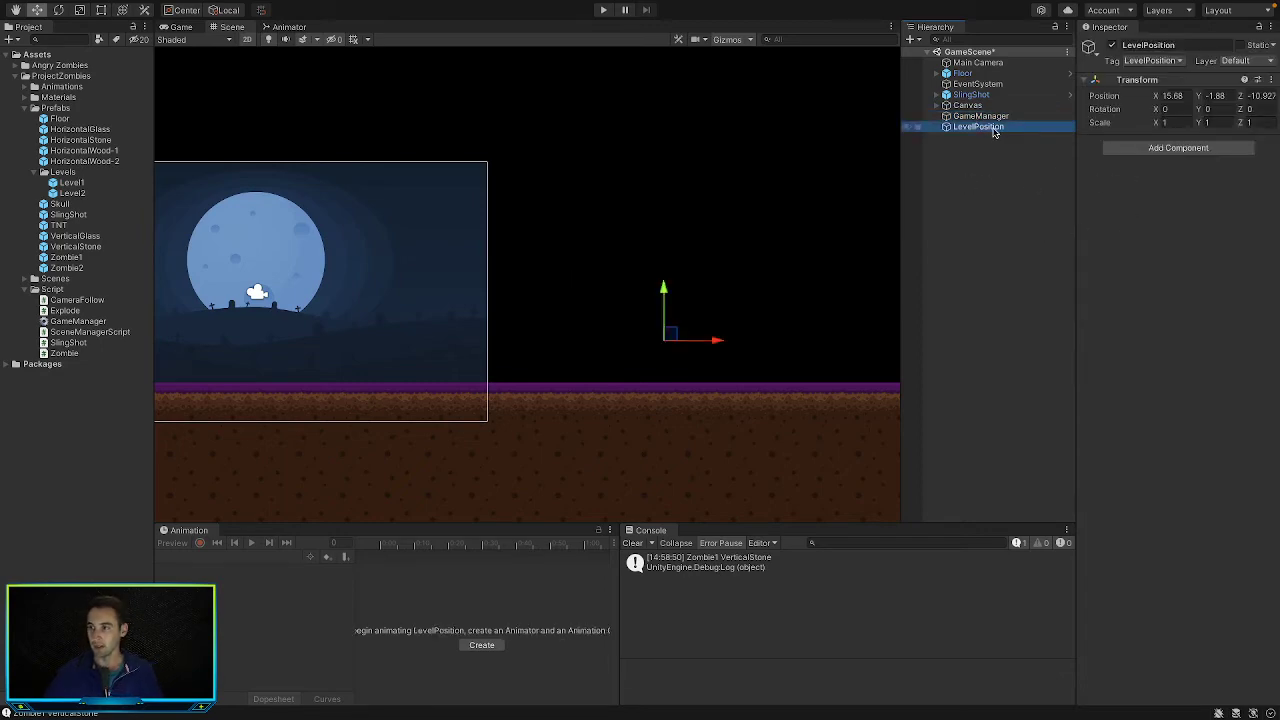
# Switch to the code editor and start an Instantiate call with levels[0] as its first argument inside the GameManager's Start method
pyautogui.hotkey('ctrl', 'Right')
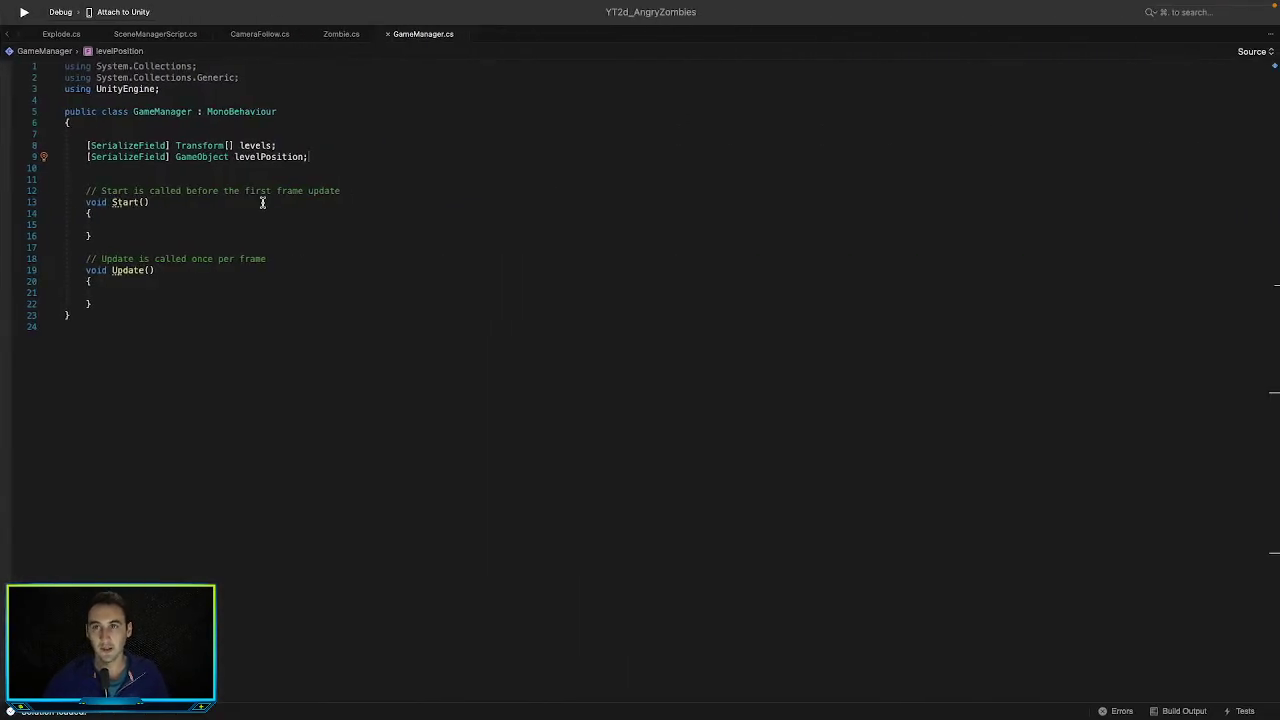
pyautogui.click(141, 224)
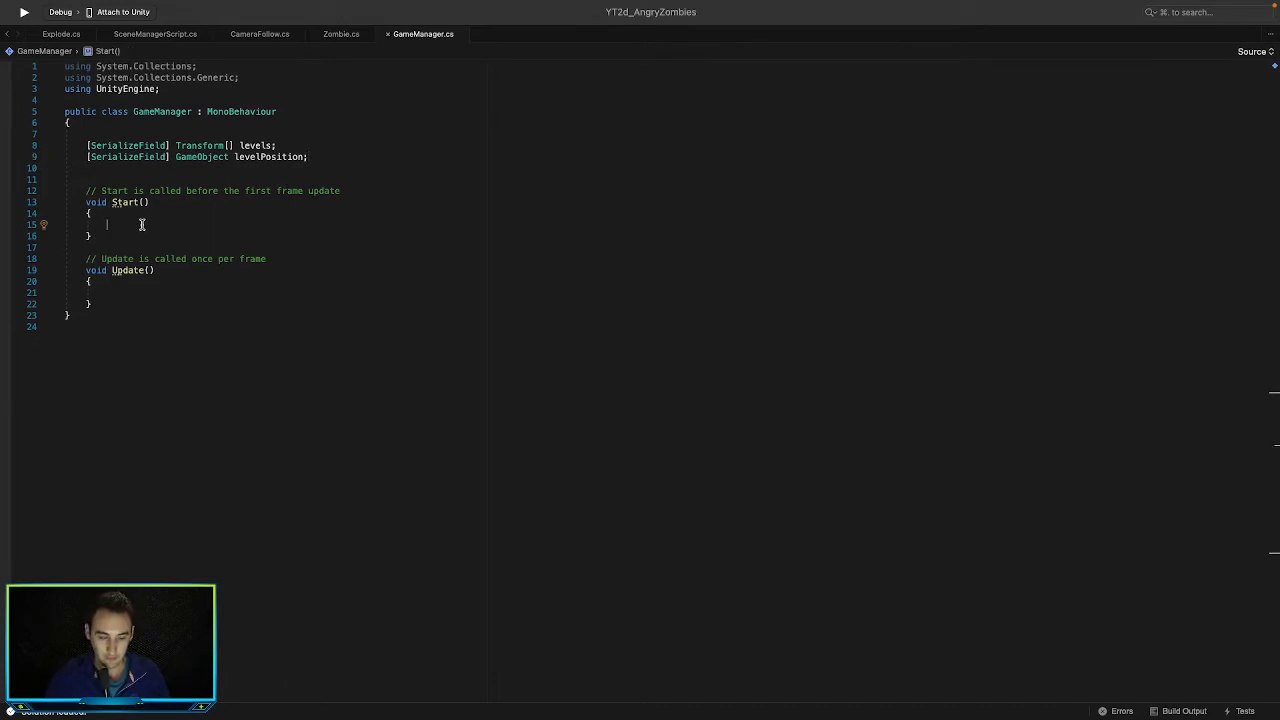
pyautogui.write('In')
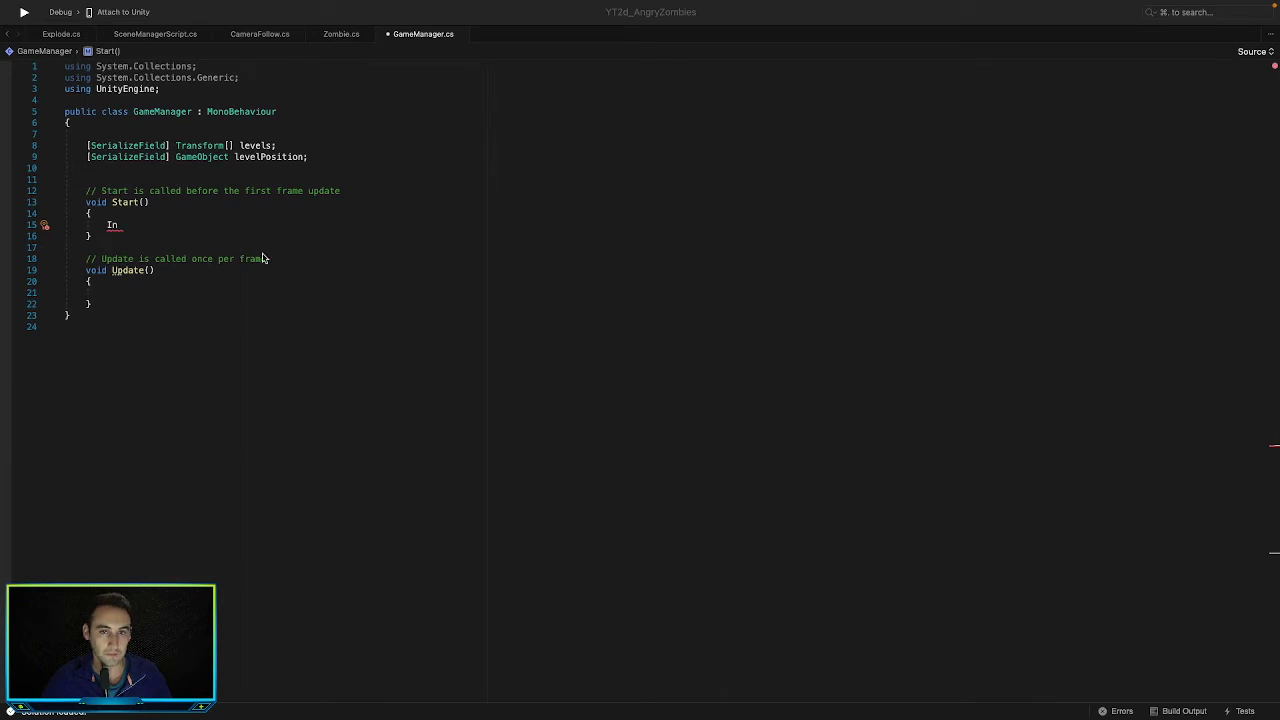
pyautogui.click(152, 225)
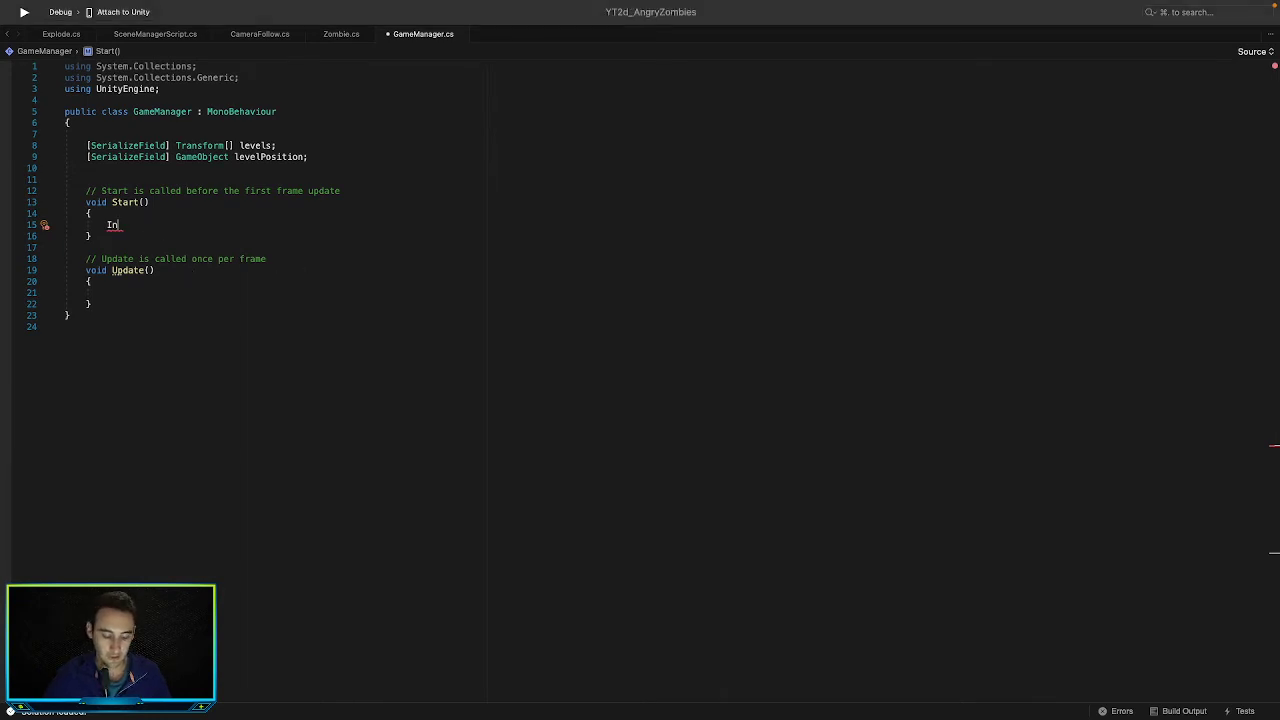
pyautogui.write('Inst')
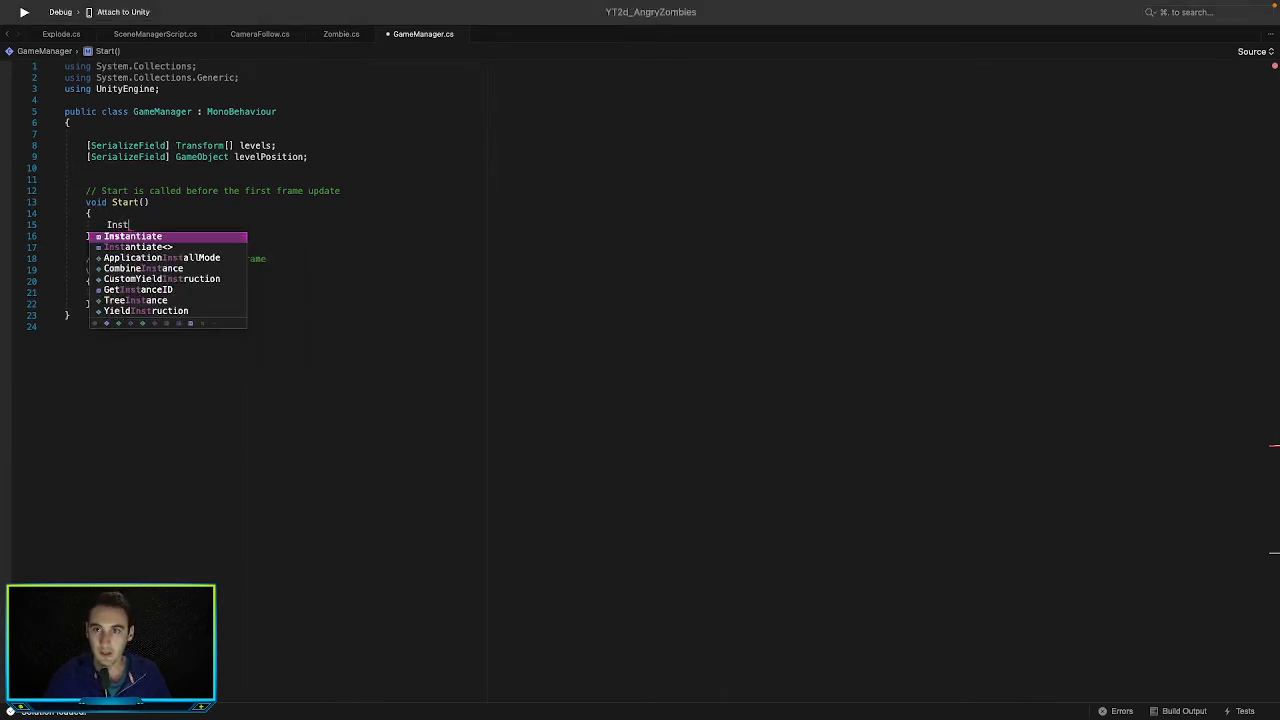
pyautogui.write('antiate(')
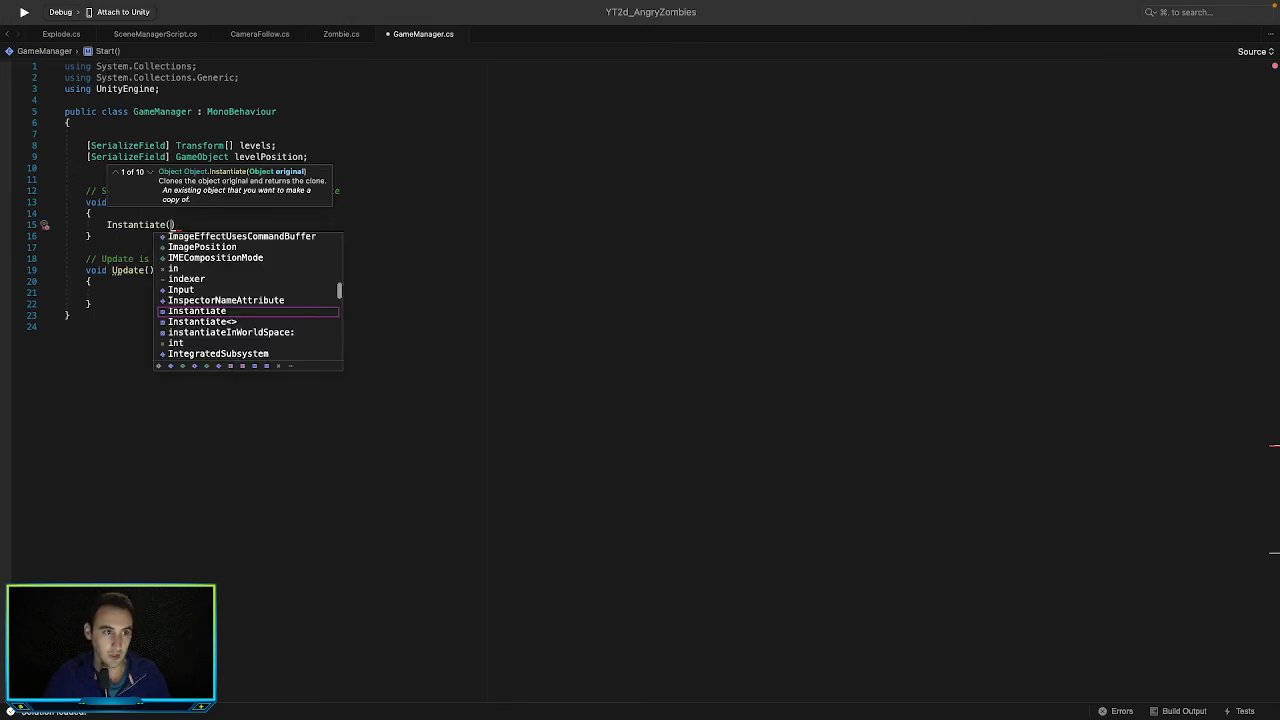
pyautogui.write('l')
pyautogui.press('Down')
pyautogui.write('[')
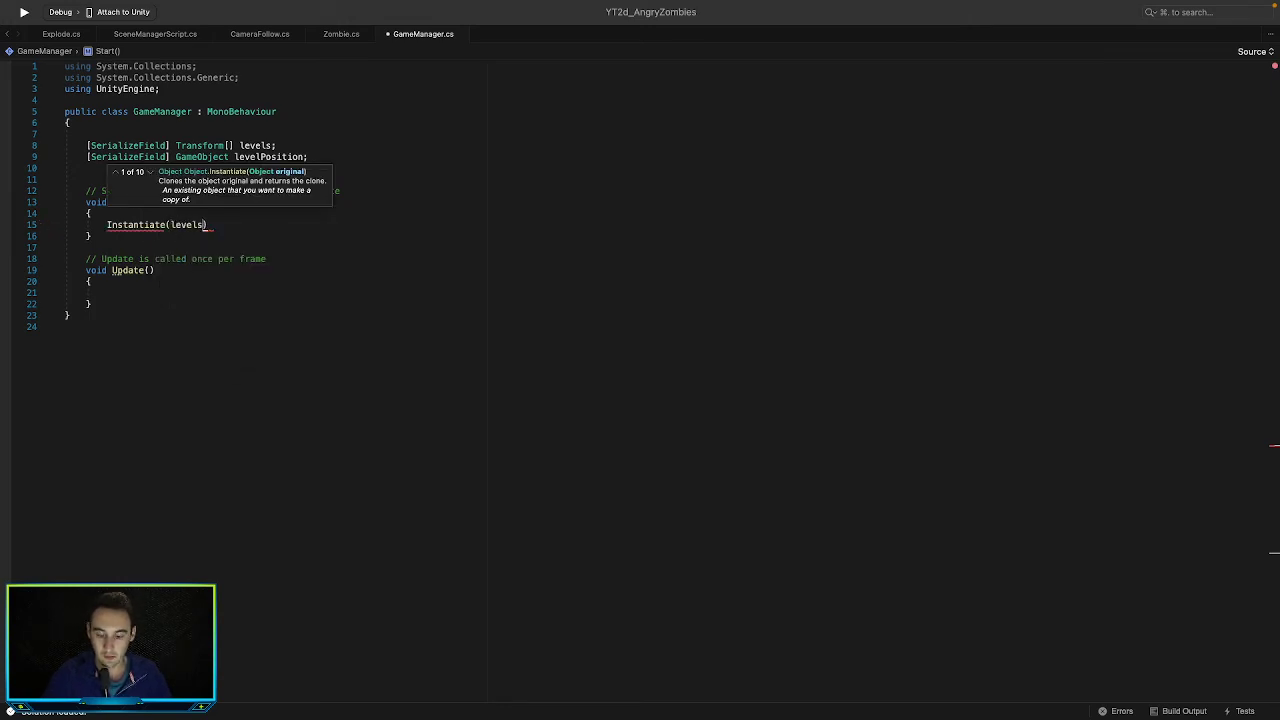
pyautogui.write('0]')
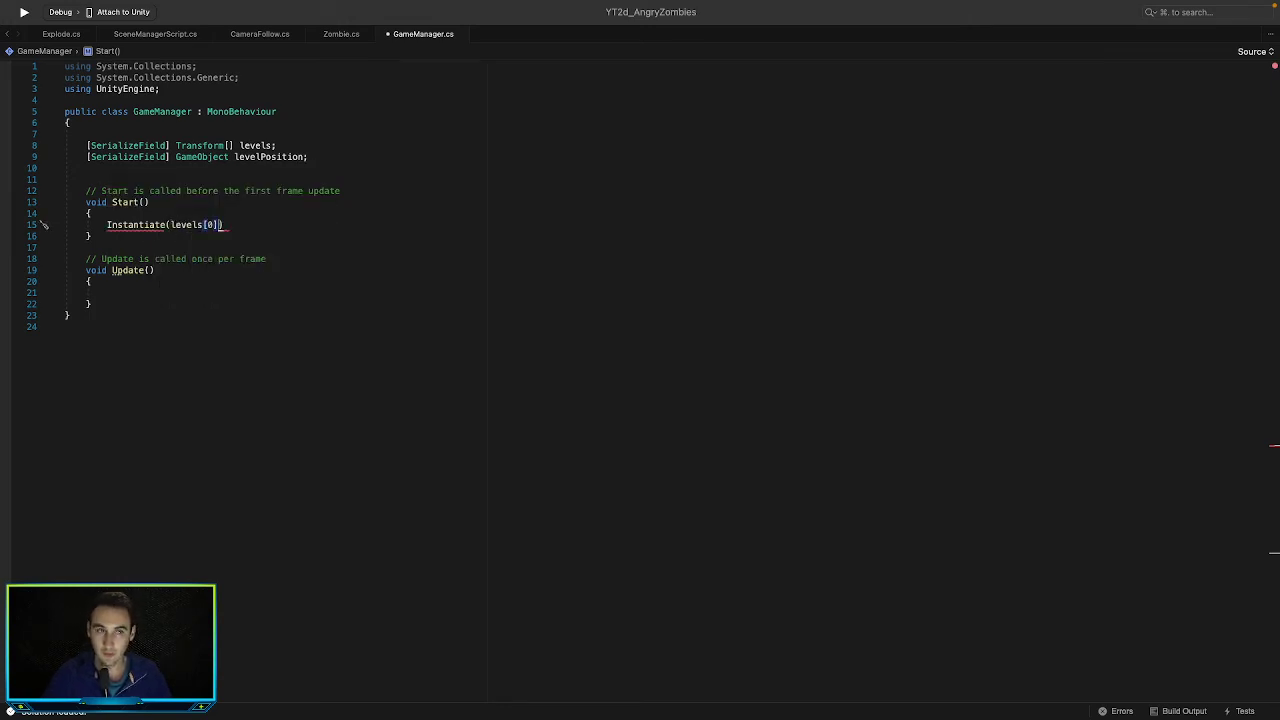
# Complete the Instantiate call with levelPosition and Quaternion.identity as the second and third arguments
pyautogui.write(',')
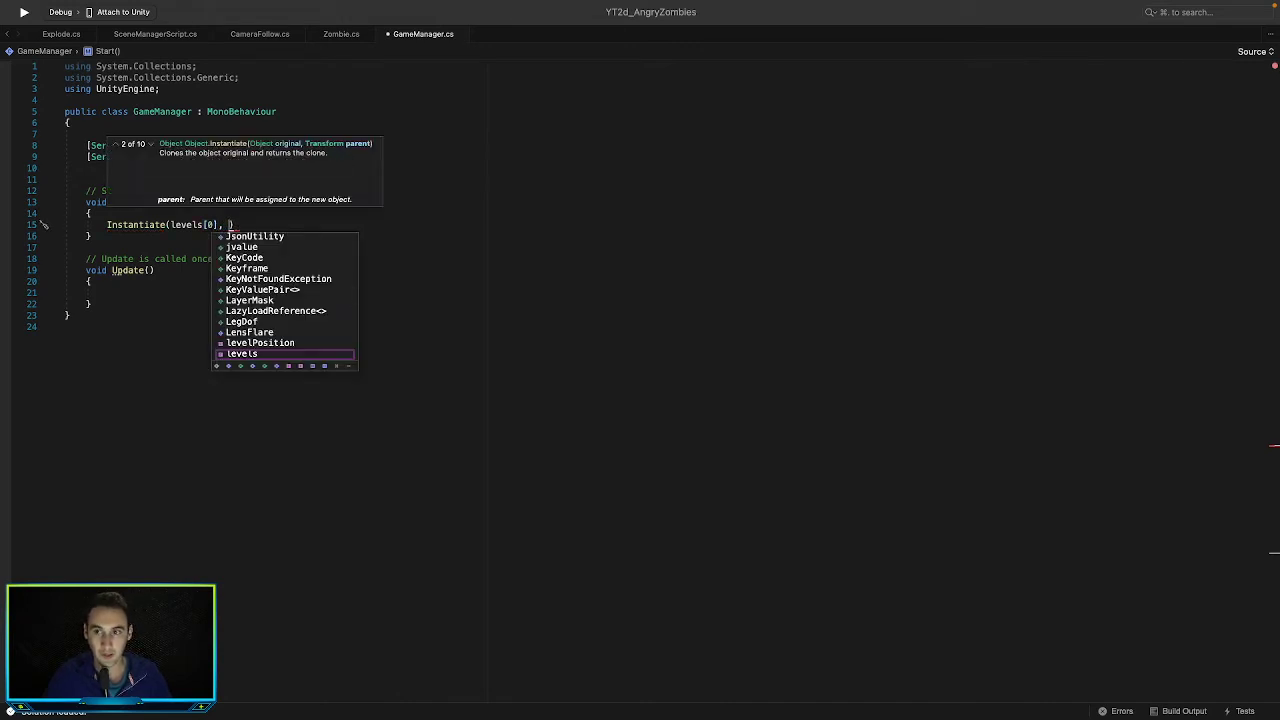
pyautogui.press('Return')
pyautogui.press('BackSpace')
pyautogui.press('BackSpace')
pyautogui.press('BackSpace')
pyautogui.press('BackSpace')
pyautogui.press('BackSpace')
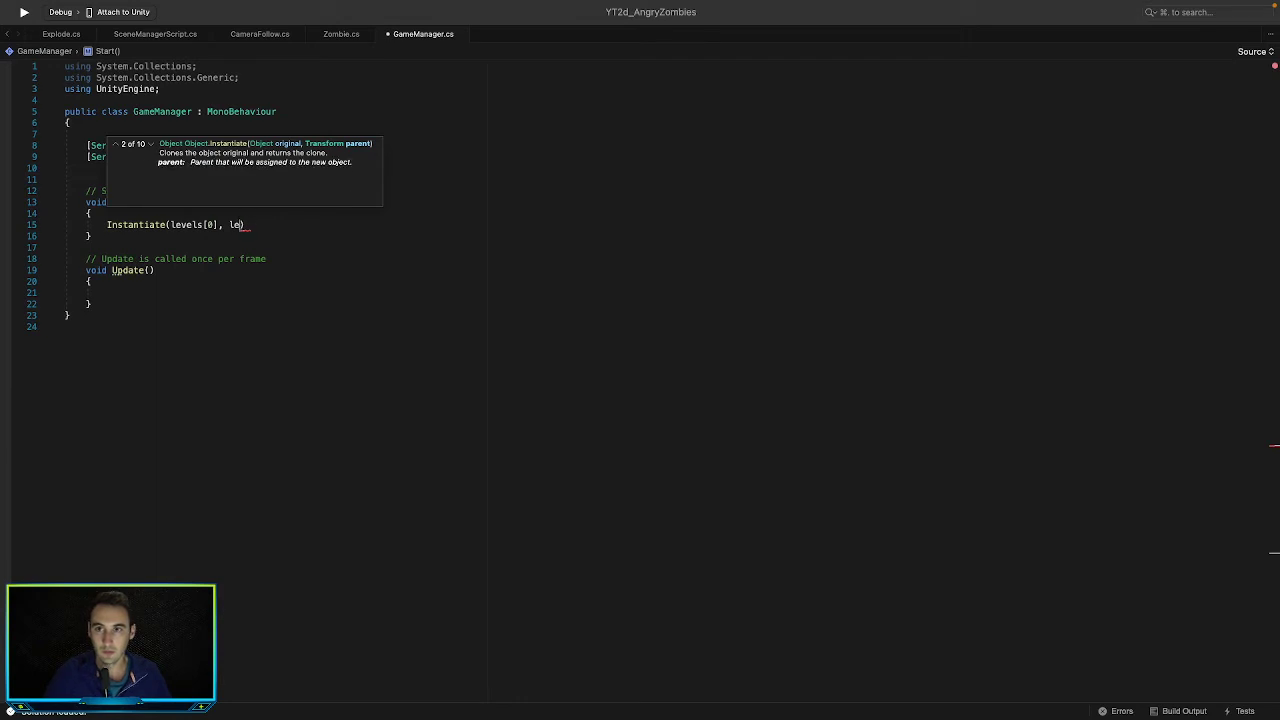
pyautogui.write('evel')
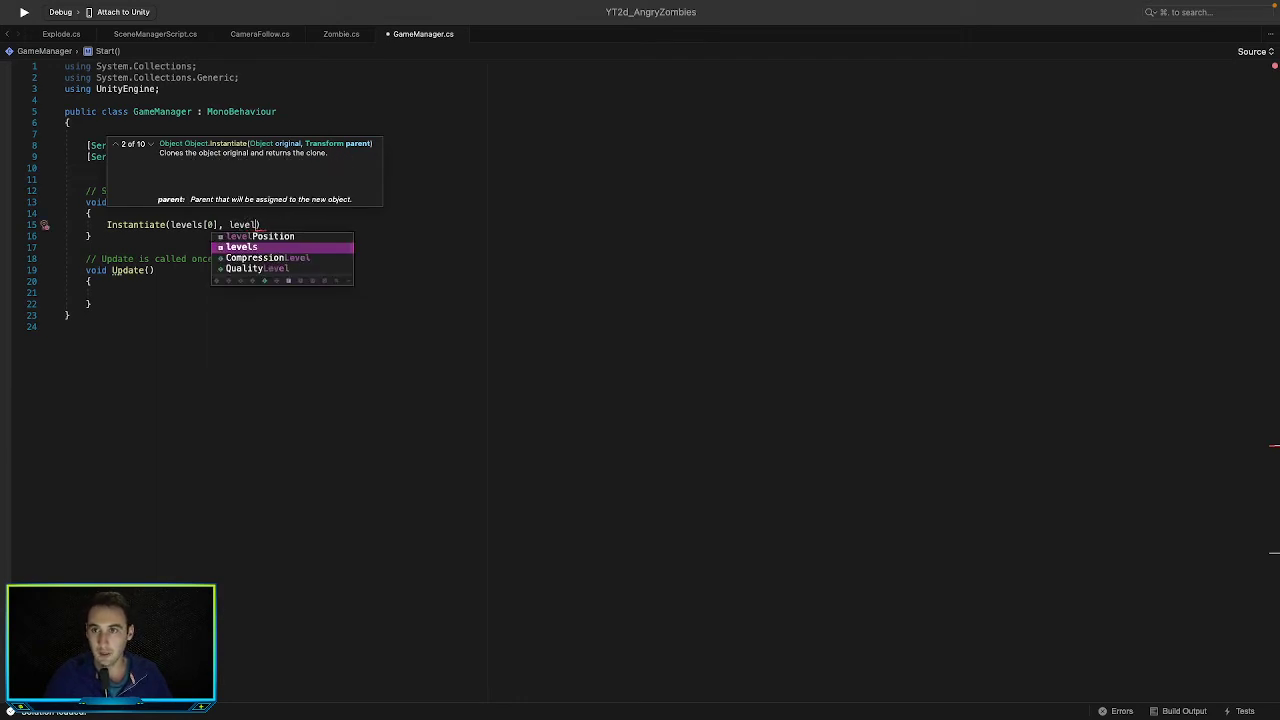
pyautogui.write('P')
pyautogui.press('Return')
pyautogui.write('.p')
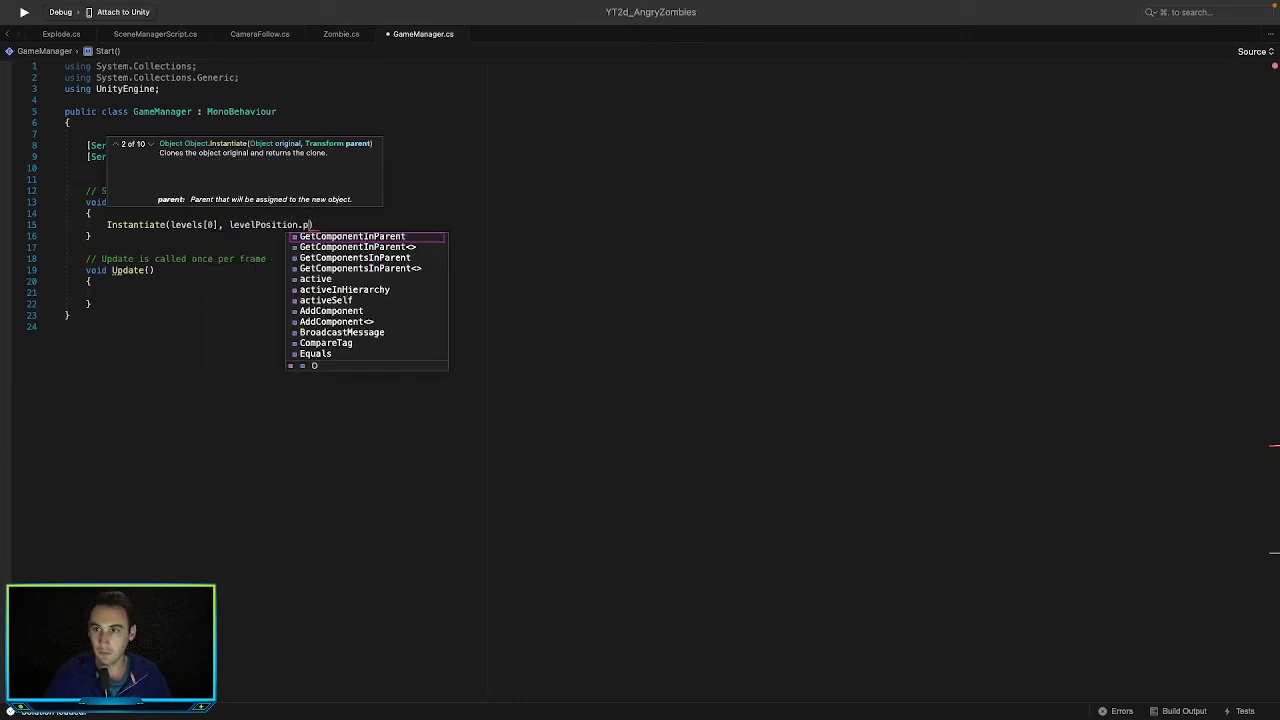
pyautogui.press('BackSpace')
pyautogui.write(', Q')
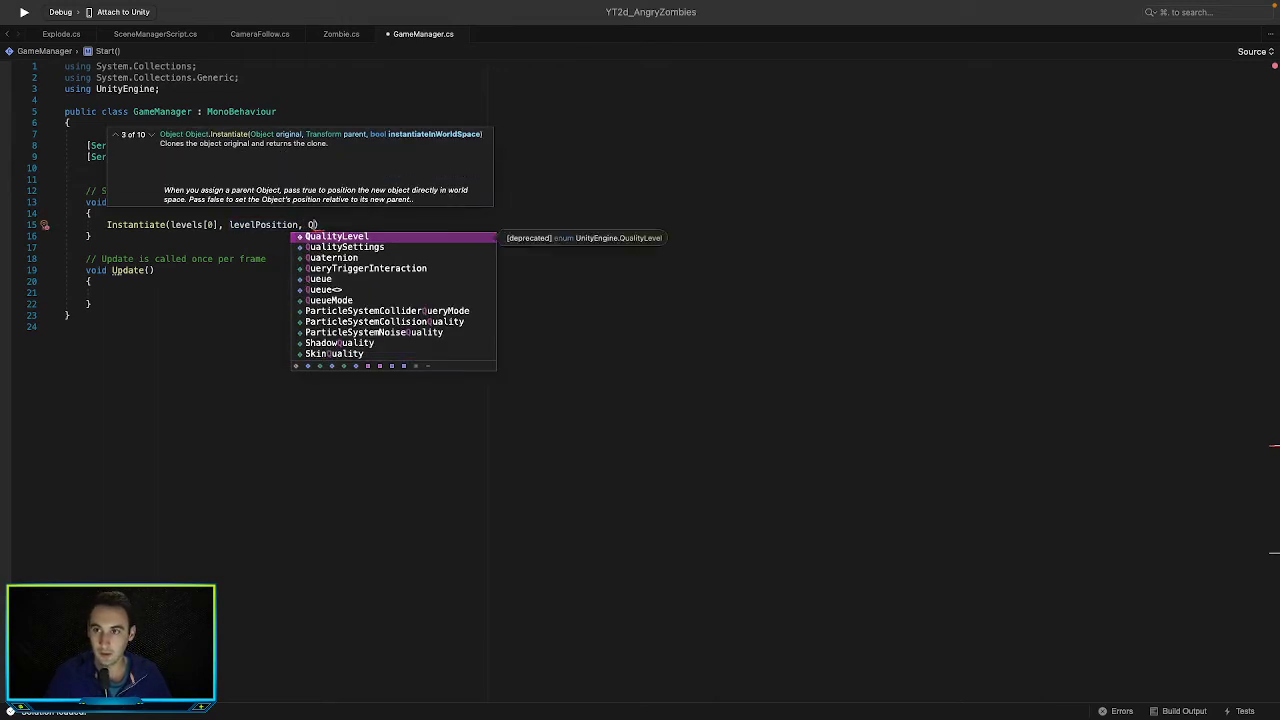
pyautogui.write('uaternion.i')
pyautogui.press('Tab')
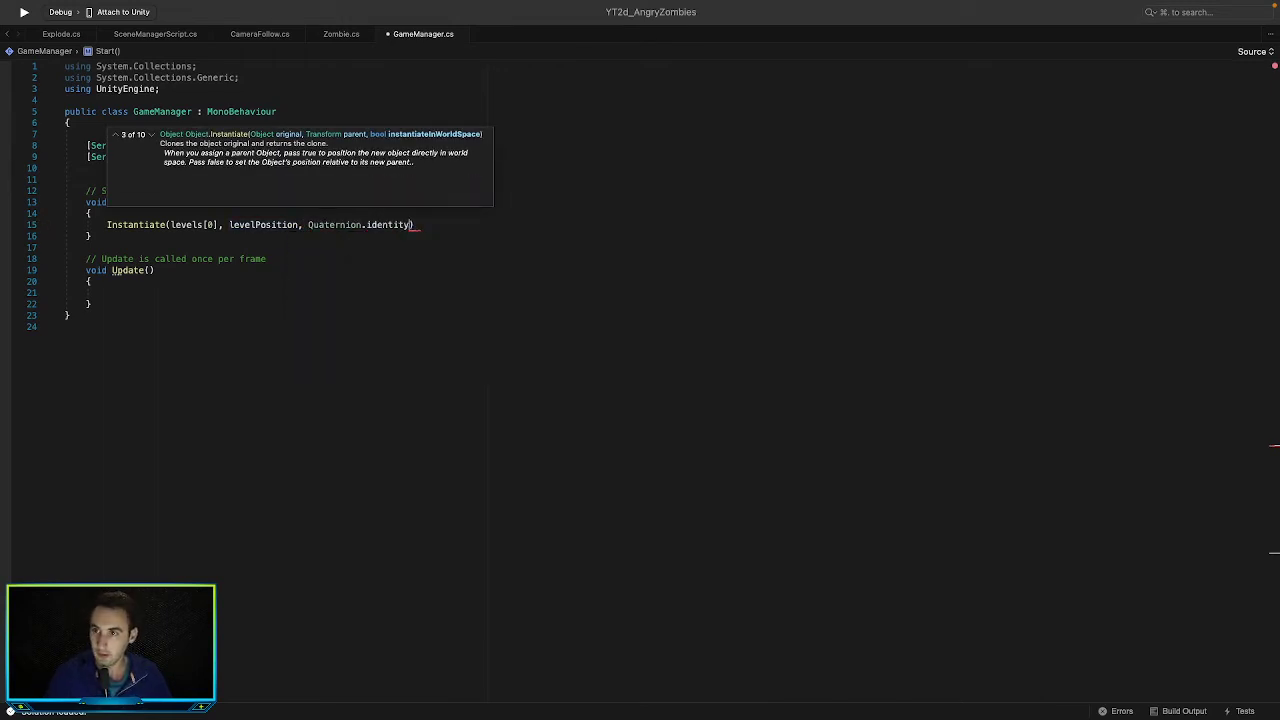
pyautogui.write(');')
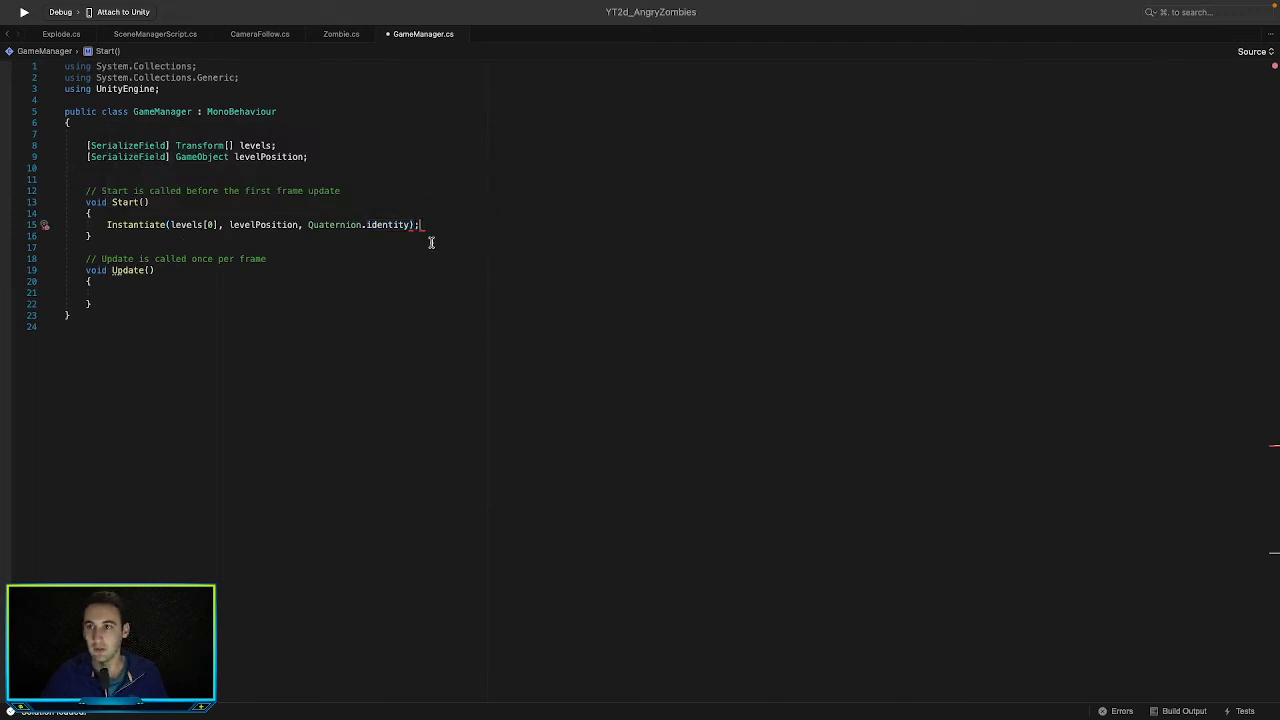
# Extend the Instantiate call's second argument to levelPosition.transform.position and save the script
pyautogui.click(282, 224)
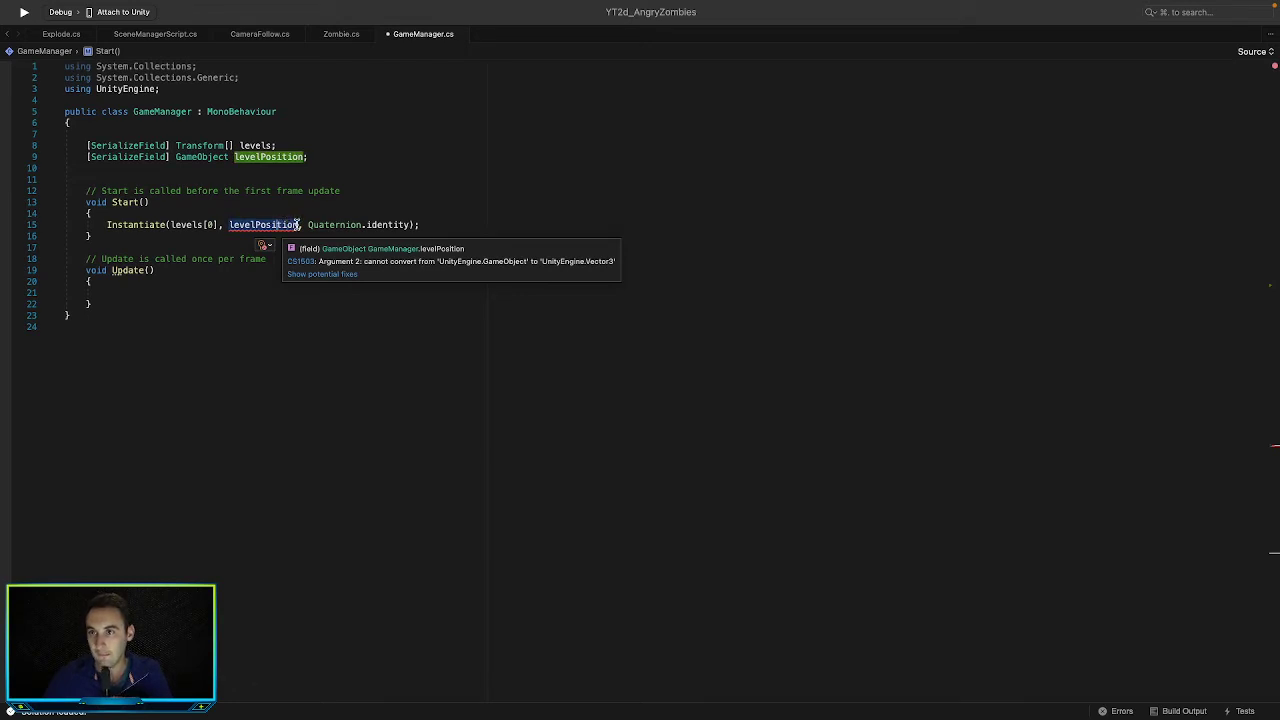
pyautogui.click(299, 224)
pyautogui.write('.transform')
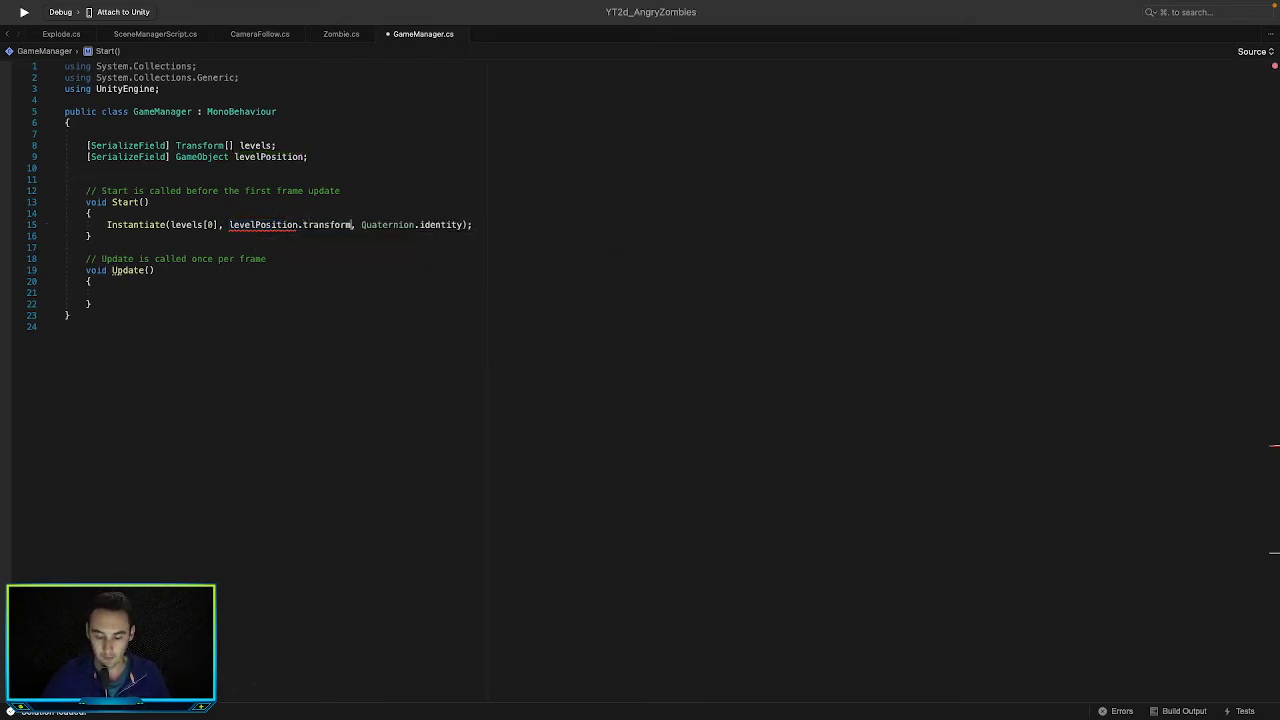
pyautogui.write('.position')
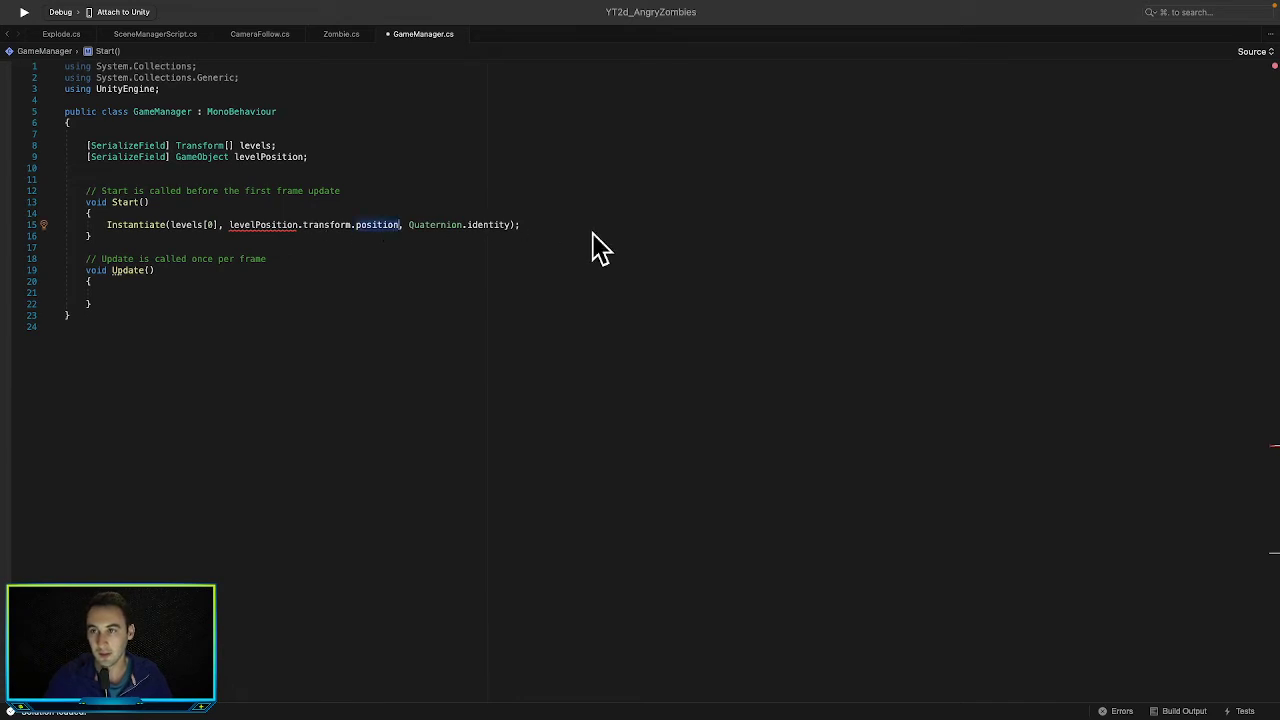
pyautogui.click(551, 222)
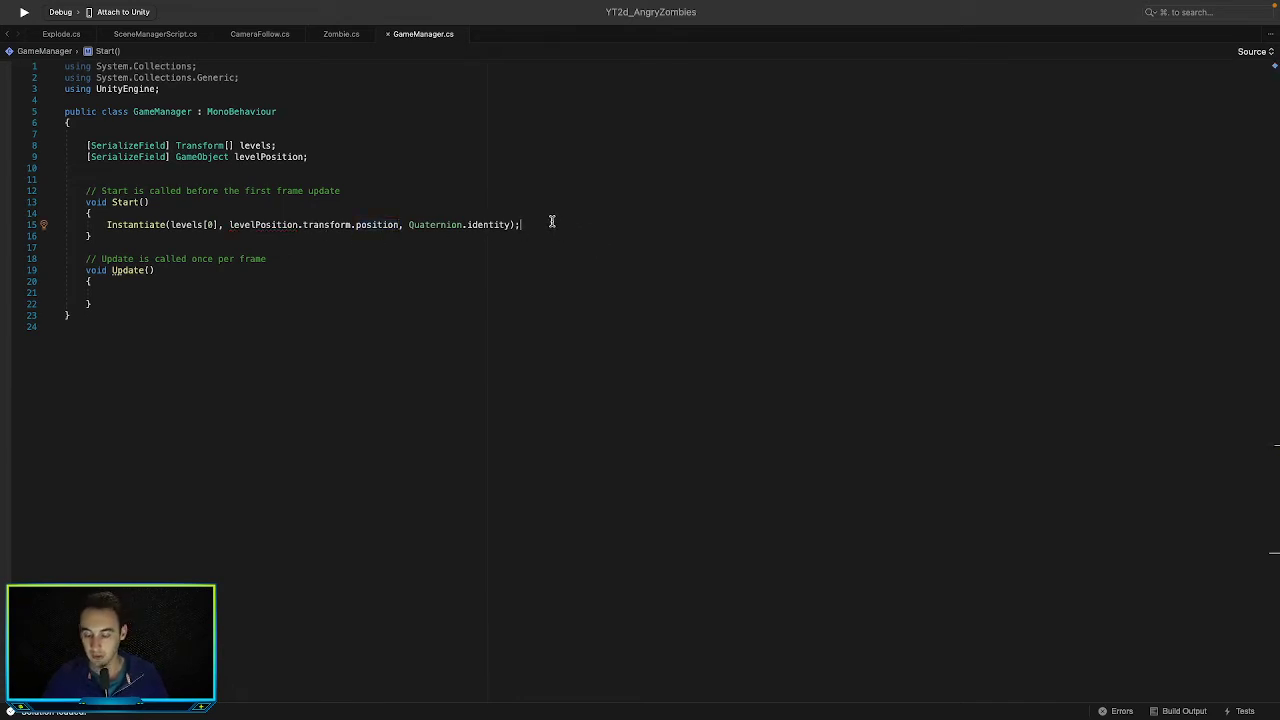
# Return to Unity, run the game and examine the spawned Level1(Clone) object and its children in the scene
pyautogui.press('super+Tab')
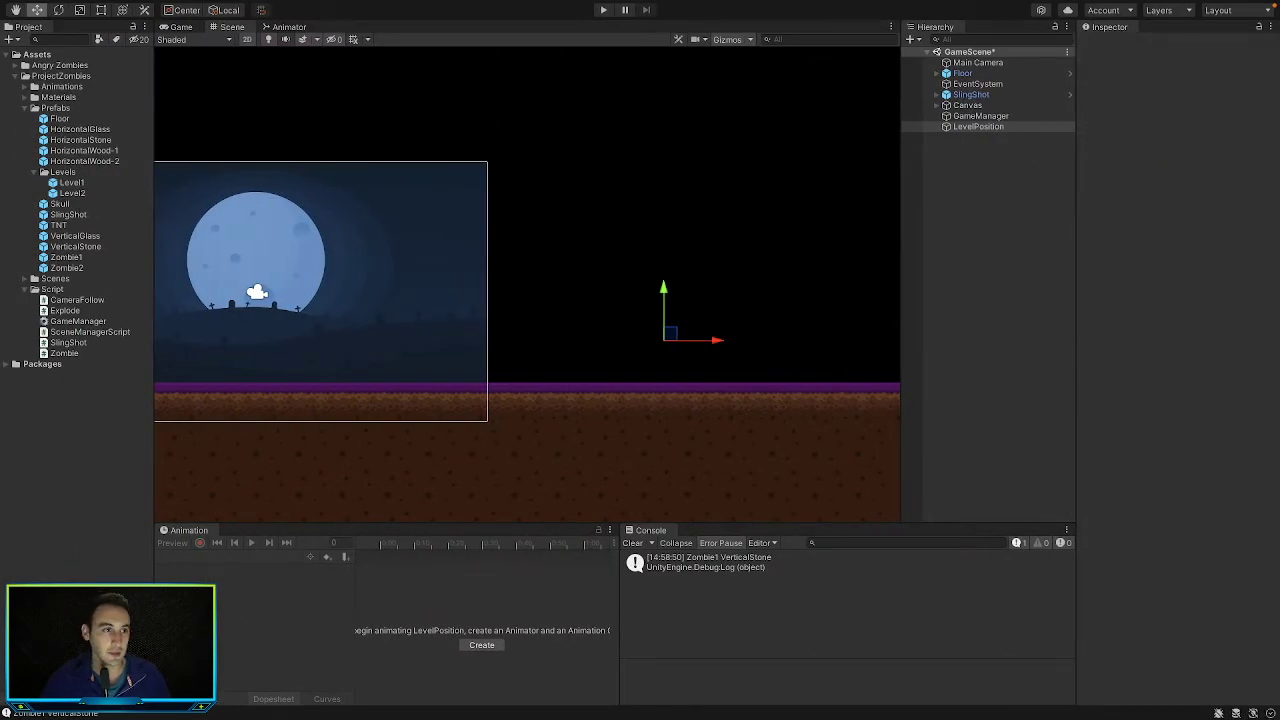
pyautogui.click(605, 11)
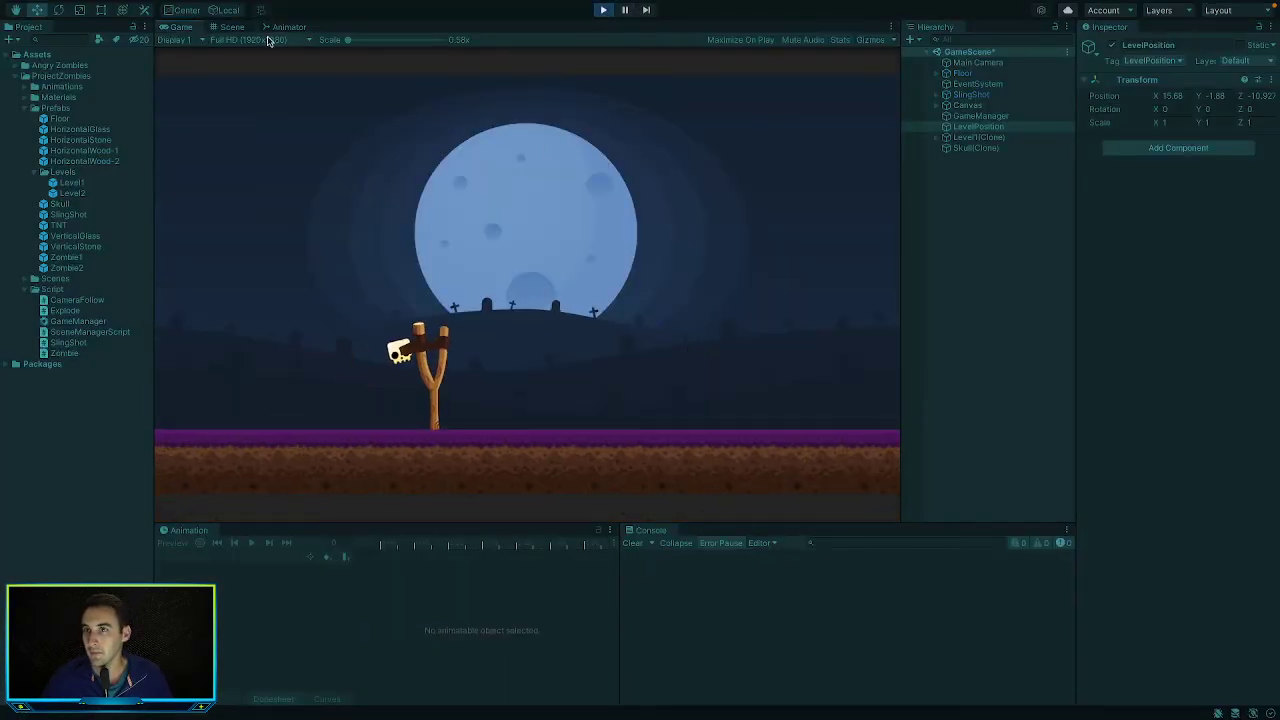
pyautogui.click(228, 27)
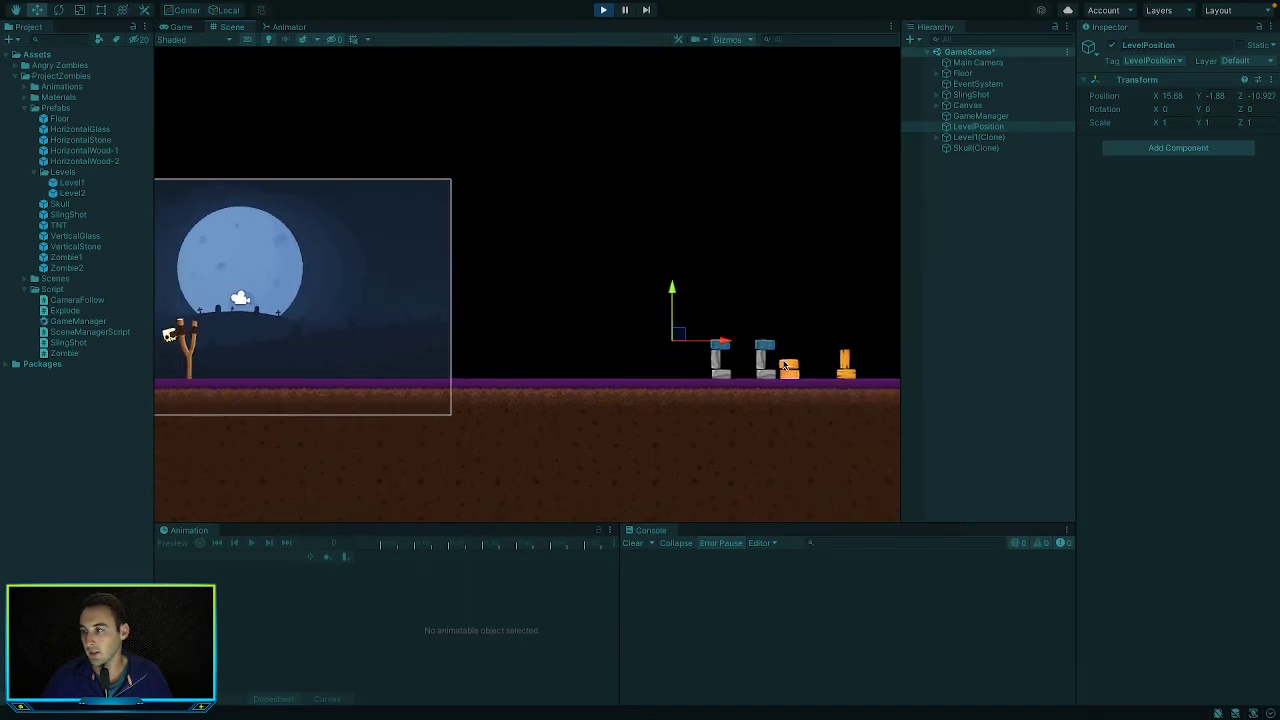
pyautogui.click(987, 142)
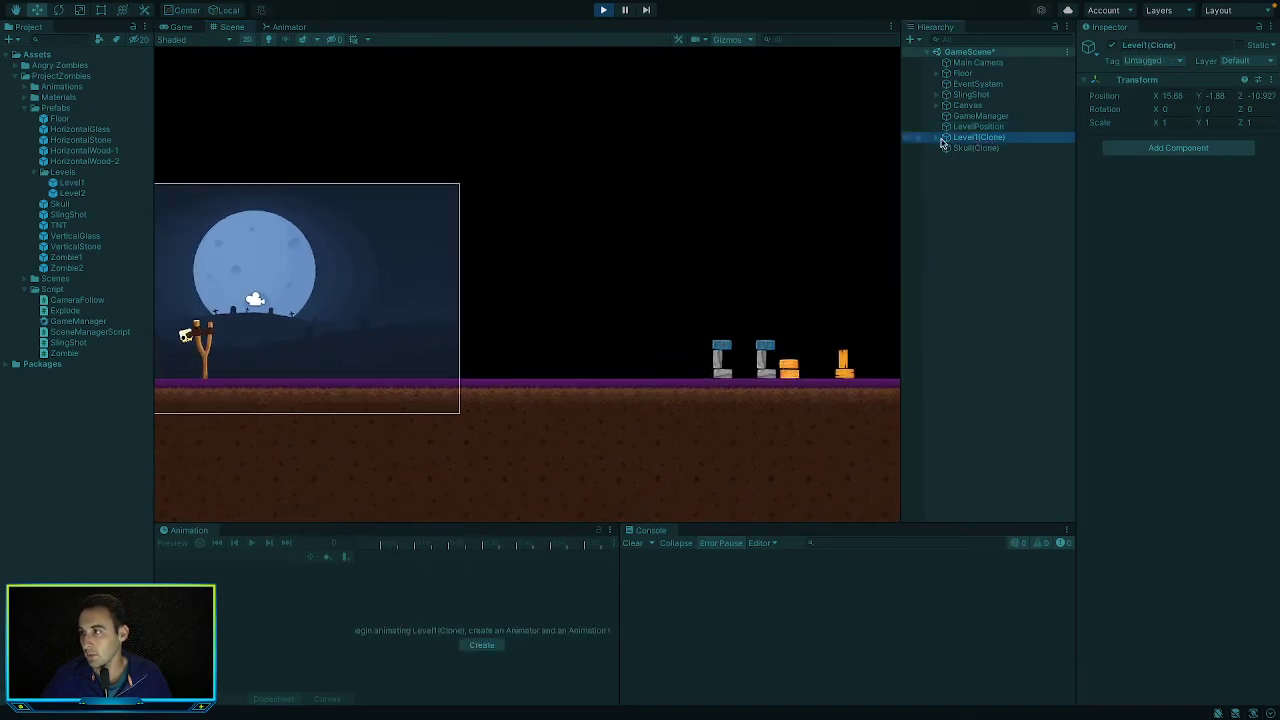
pyautogui.click(938, 138)
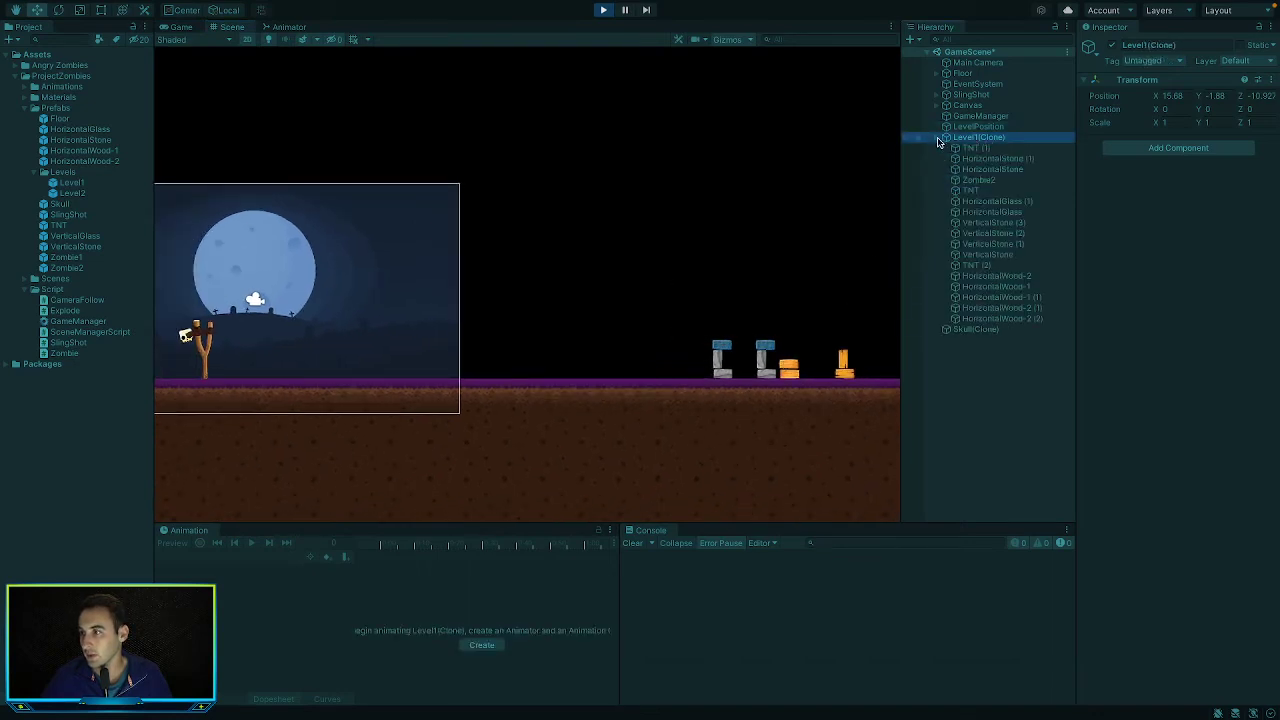
pyautogui.click(938, 139)
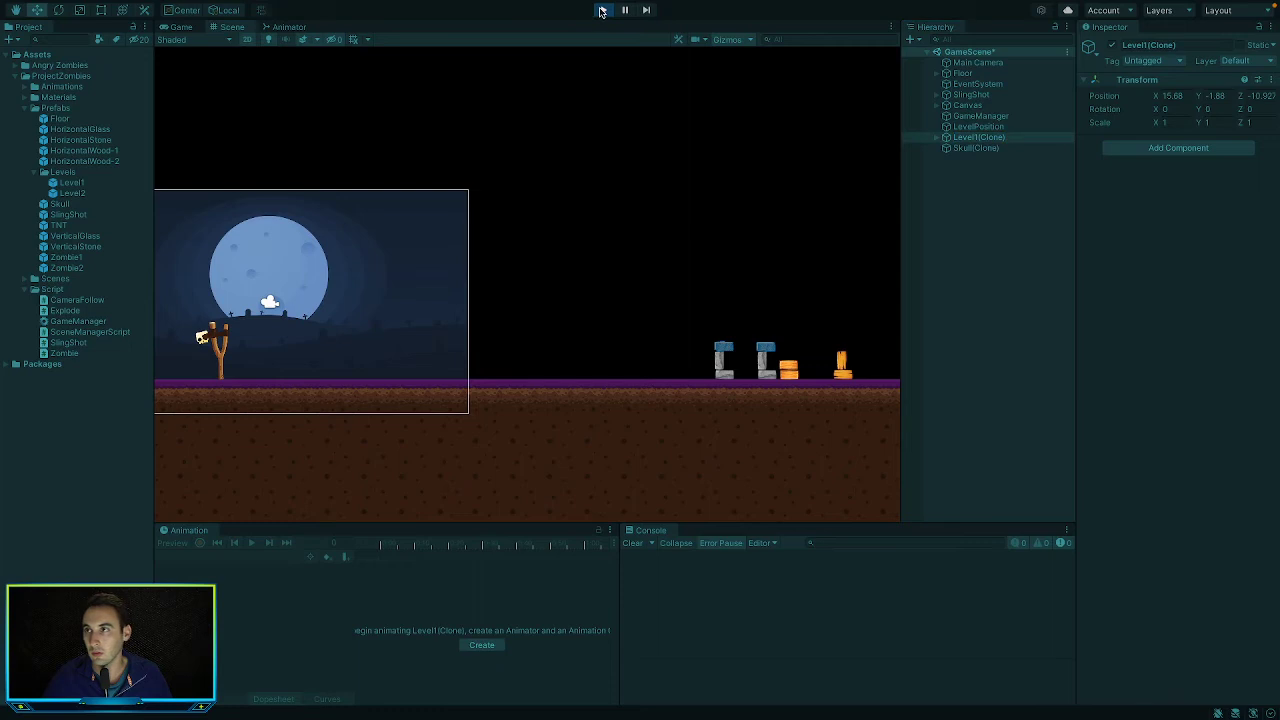
# Locate Zombie2 inside Level1(Clone) and raise it above the floor to about Y -1.55 in the running game
pyautogui.click(970, 138)
pyautogui.click(938, 138)
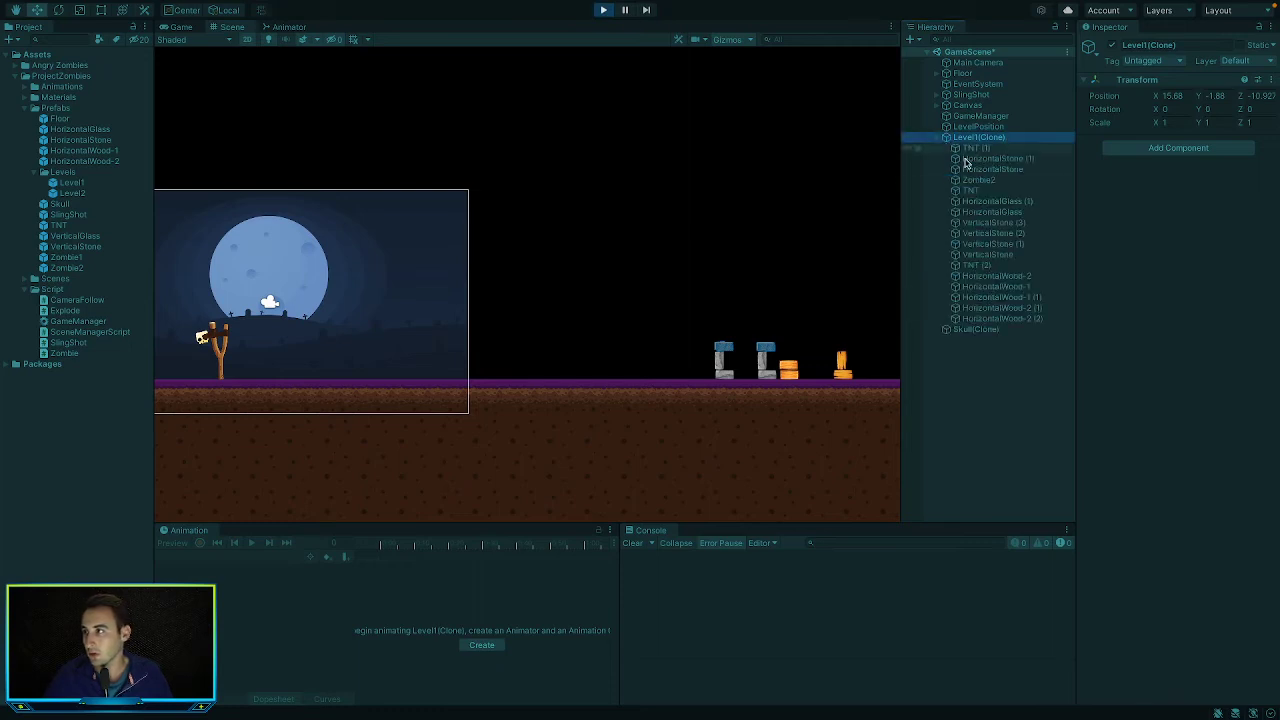
pyautogui.click(999, 182)
pyautogui.doubleClick(999, 184)
pyautogui.scroll(-5, 594, 289)
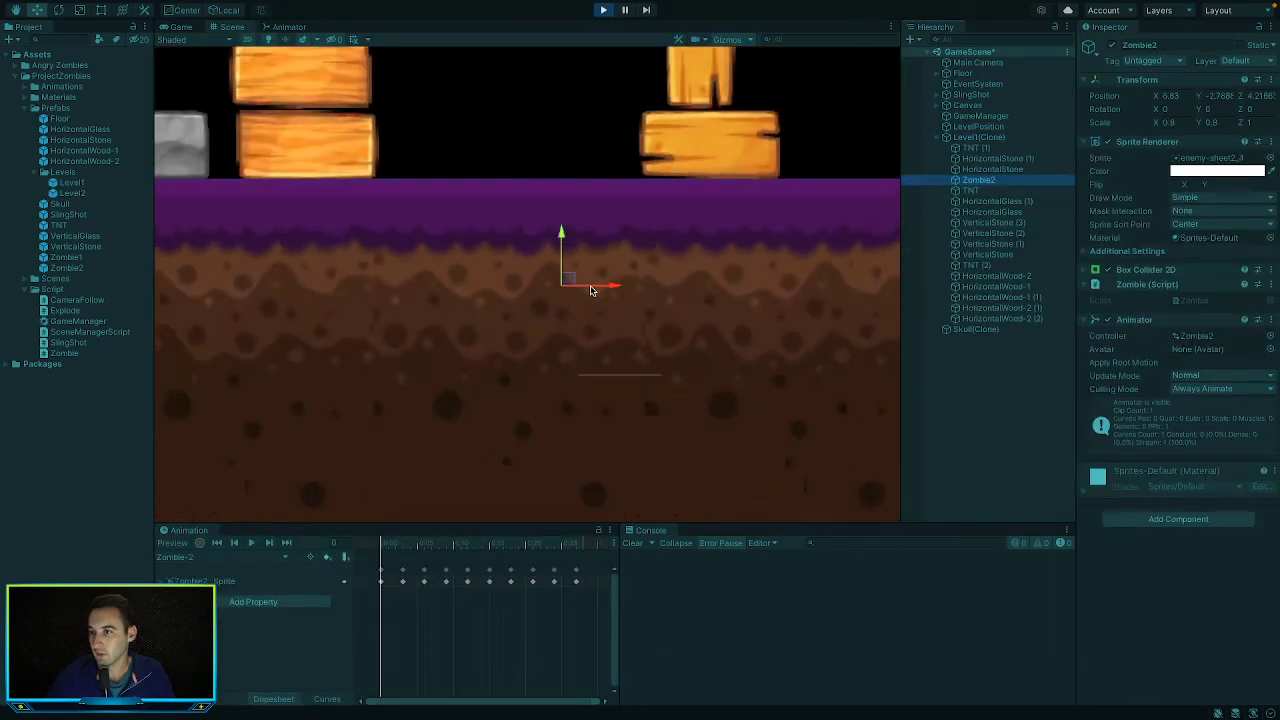
pyautogui.scroll(-1, 589, 290)
pyautogui.moveTo(584, 242); pyautogui.dragTo(584, 200)
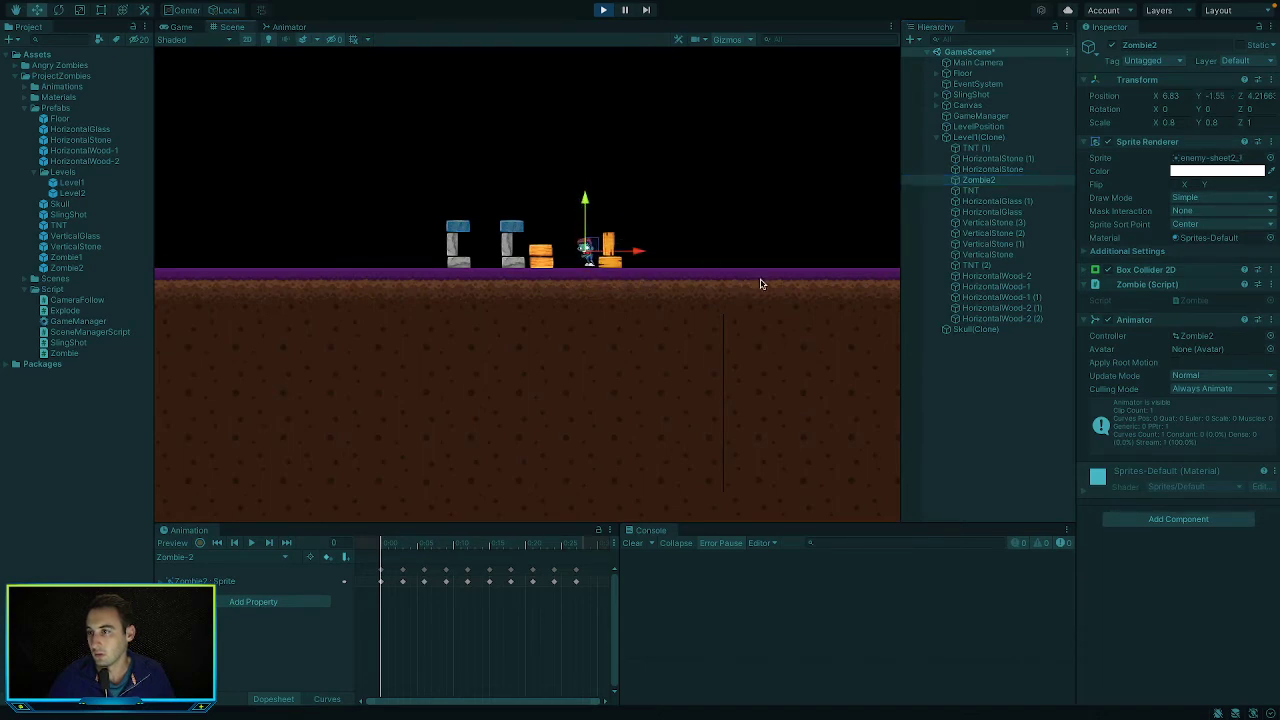
# Try raising the LevelPosition object to about Y 1.11 in the running game, and stop the game
pyautogui.click(963, 137)
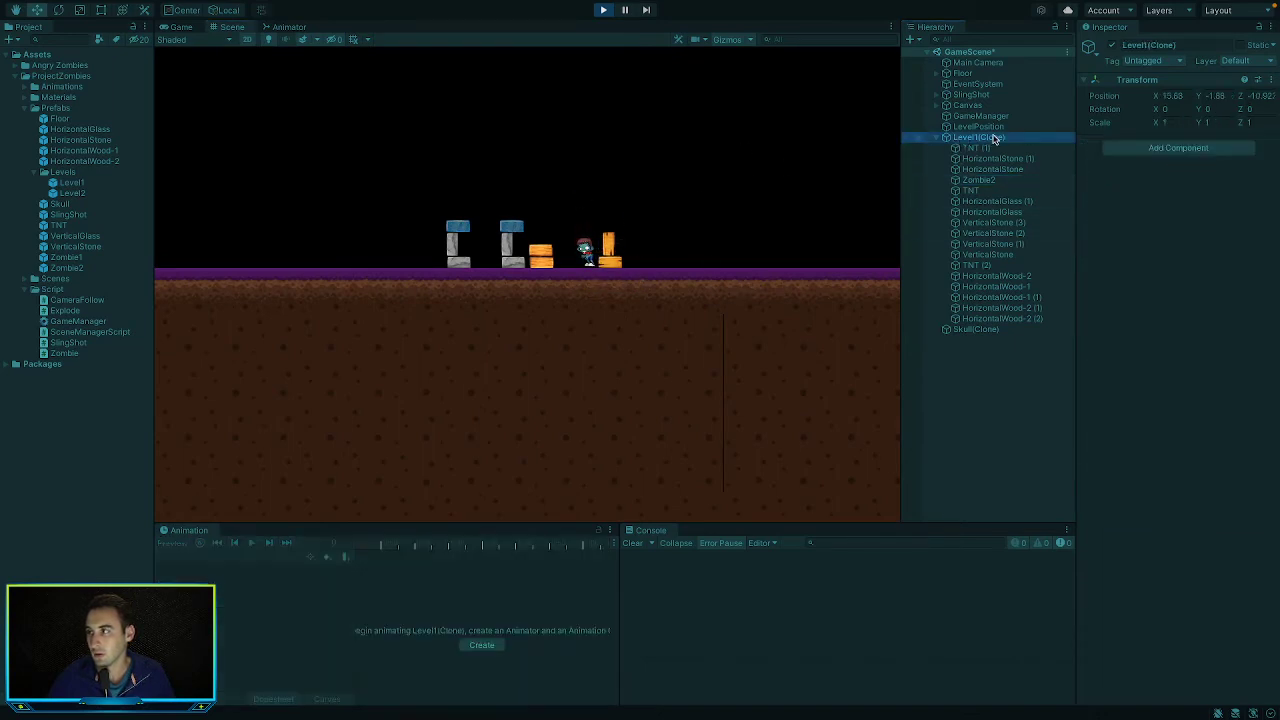
pyautogui.click(984, 127)
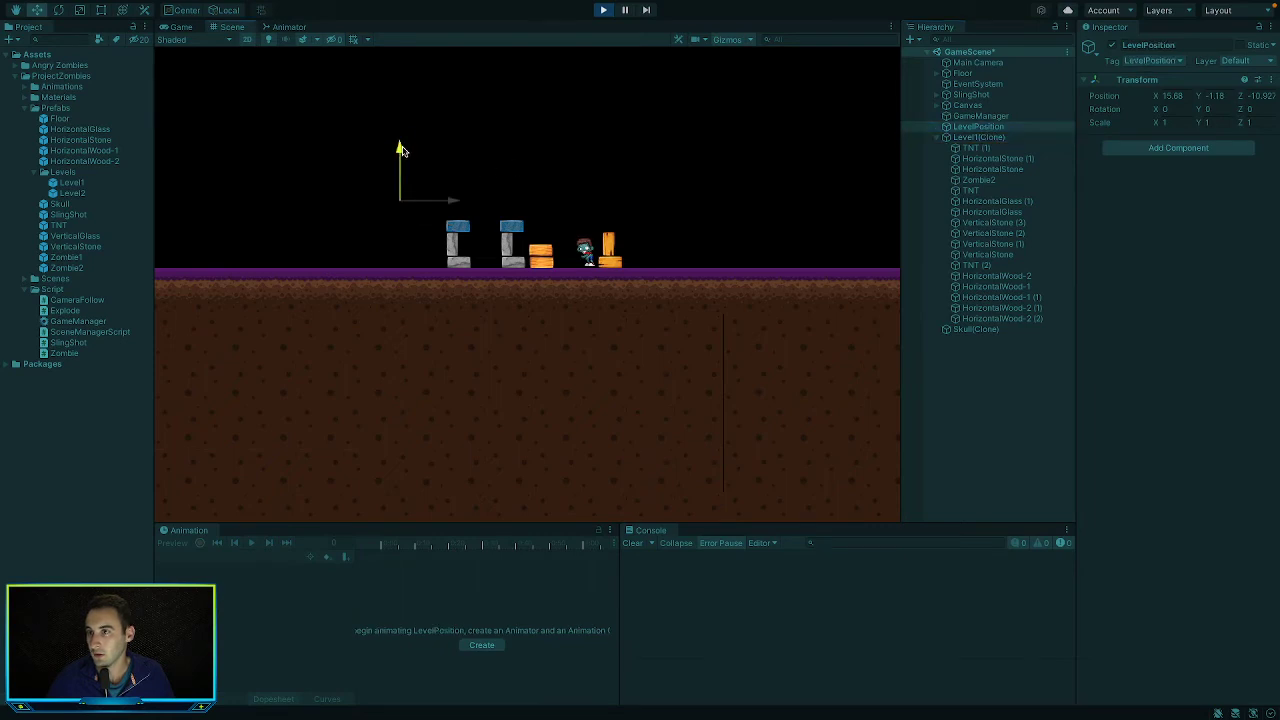
pyautogui.moveTo(400, 150); pyautogui.dragTo(402, 84)
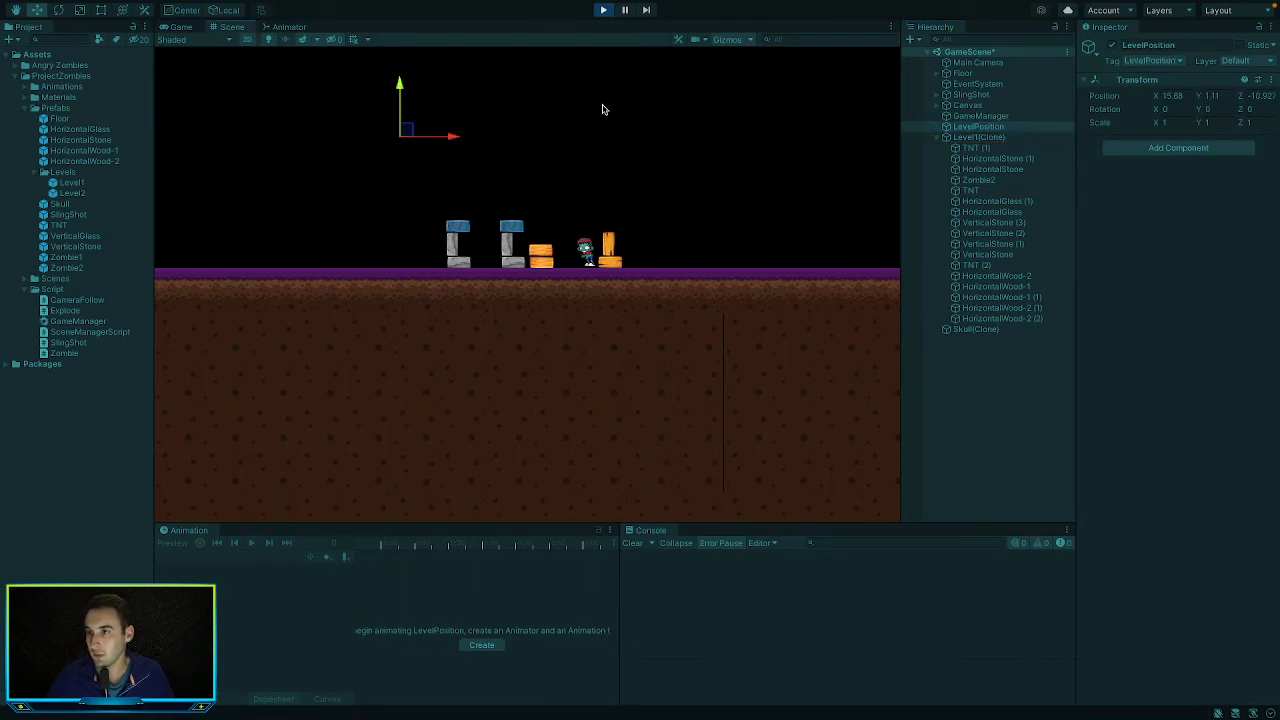
pyautogui.click(604, 10)
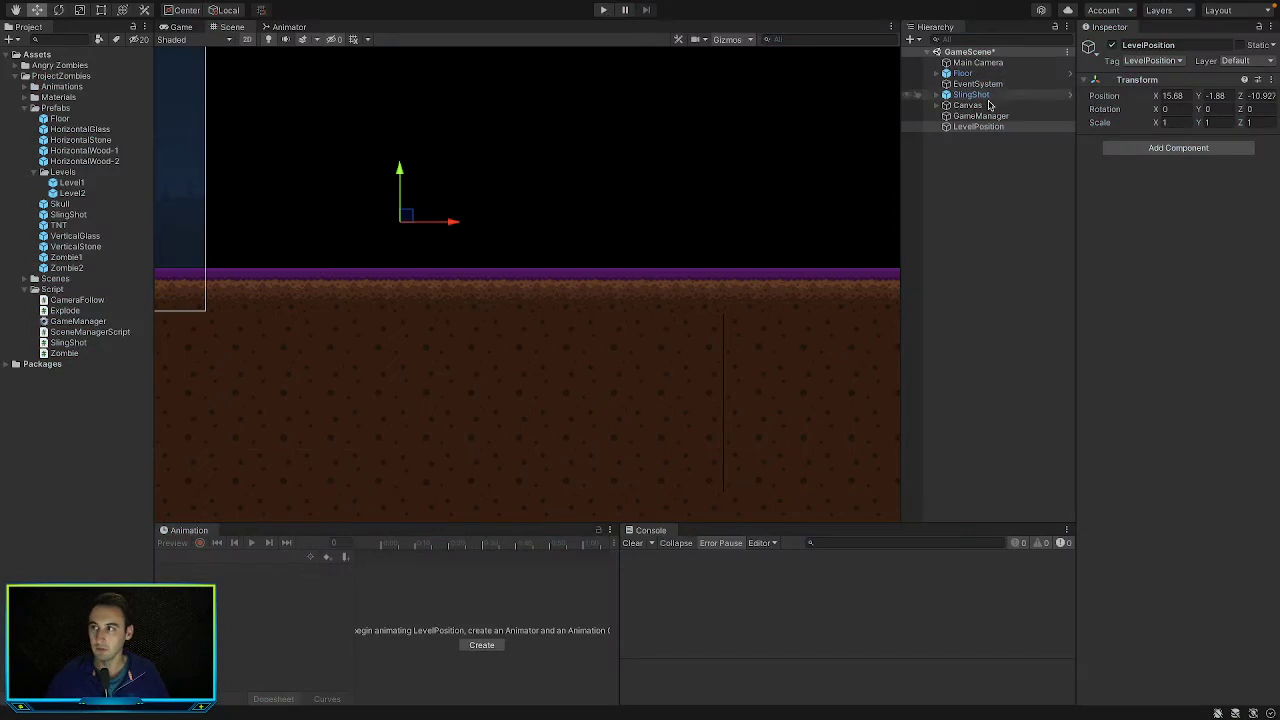
# Raise the LevelPosition object to about Y 0.88 and run the game to check the level's placement in the scene
pyautogui.moveTo(404, 162); pyautogui.dragTo(435, 90)
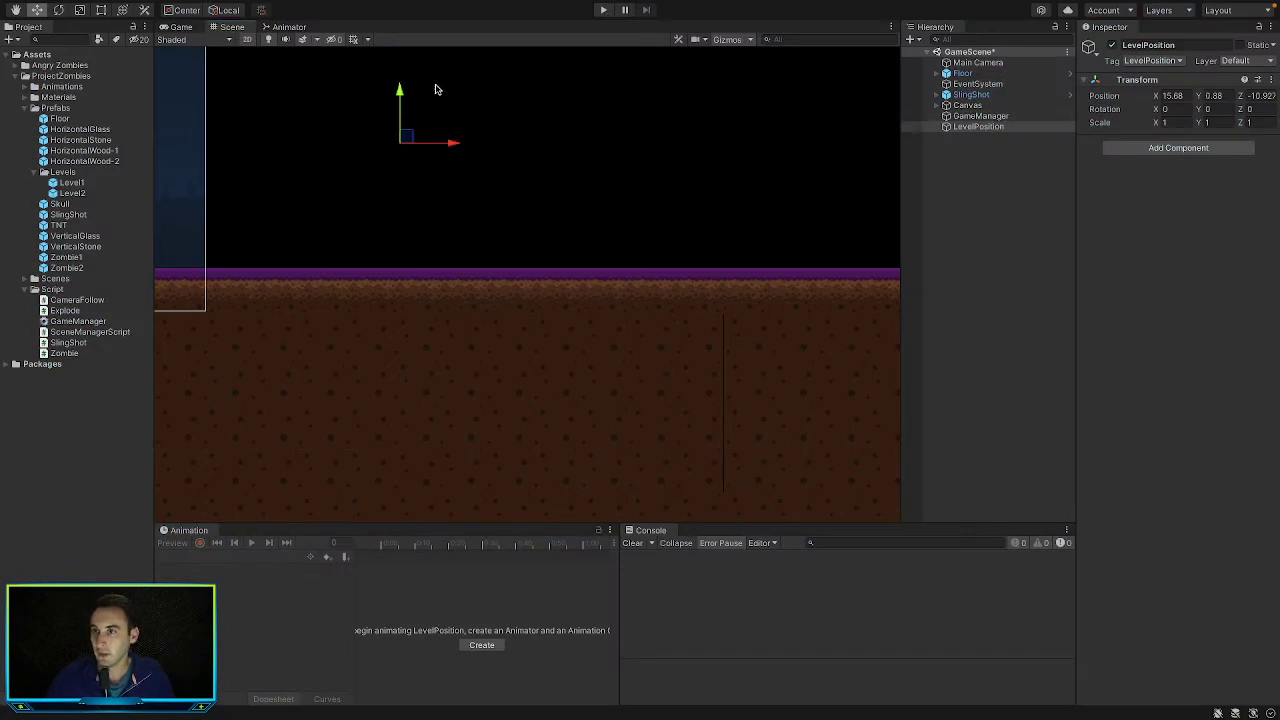
pyautogui.click(604, 10)
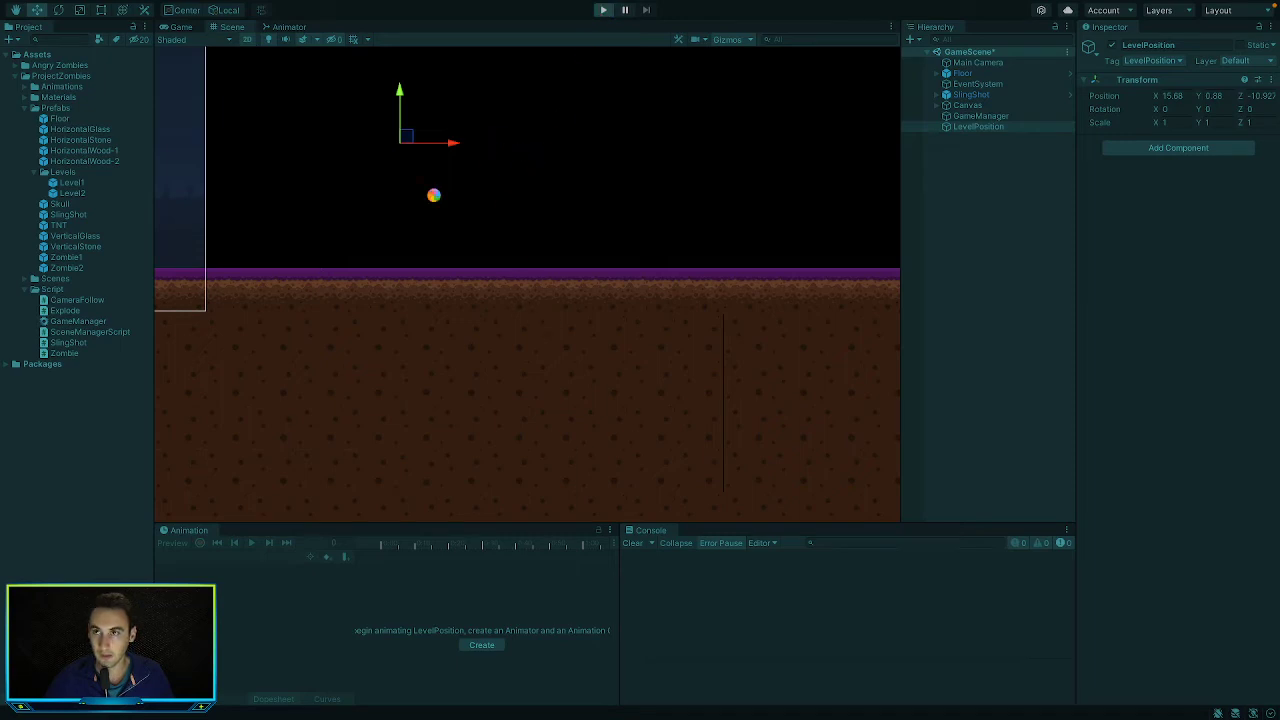
pyautogui.click(228, 27)
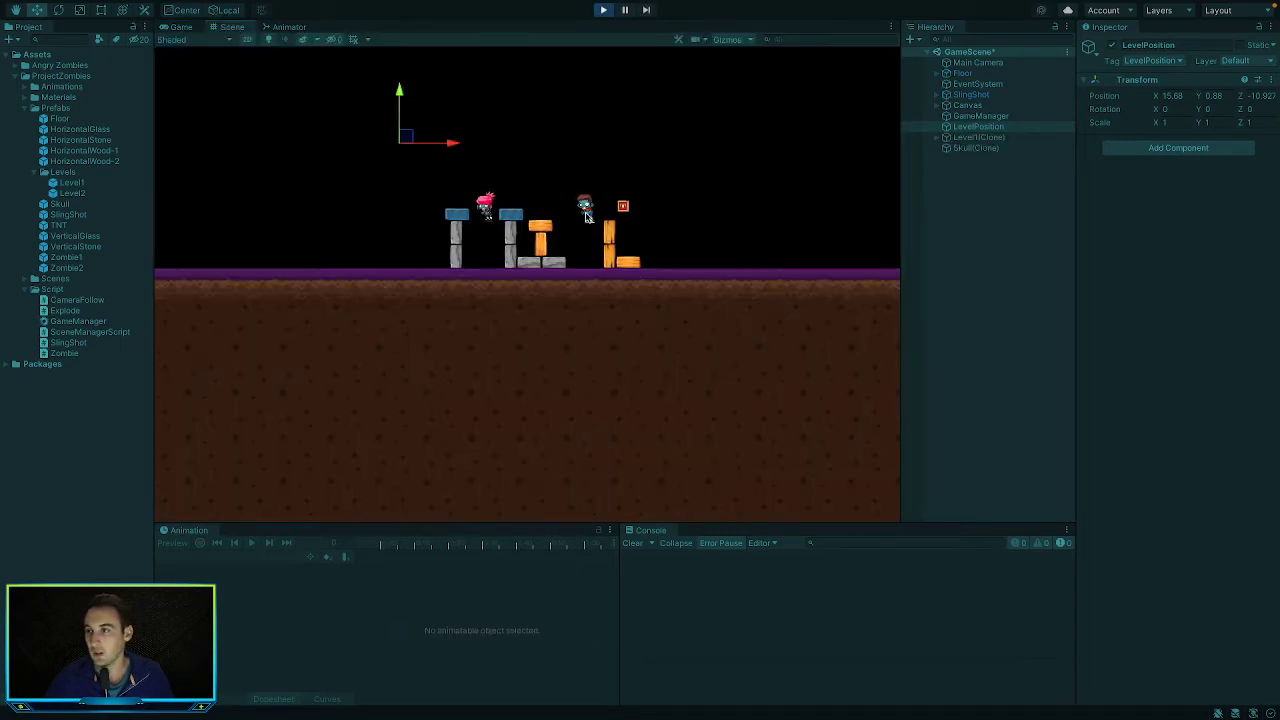
# Examine the spawned level in the running scene, check levelPosition in the GameManager script, and stop the game in Unity
pyautogui.scroll(2, 585, 210)
pyautogui.scroll(3, 588, 218)
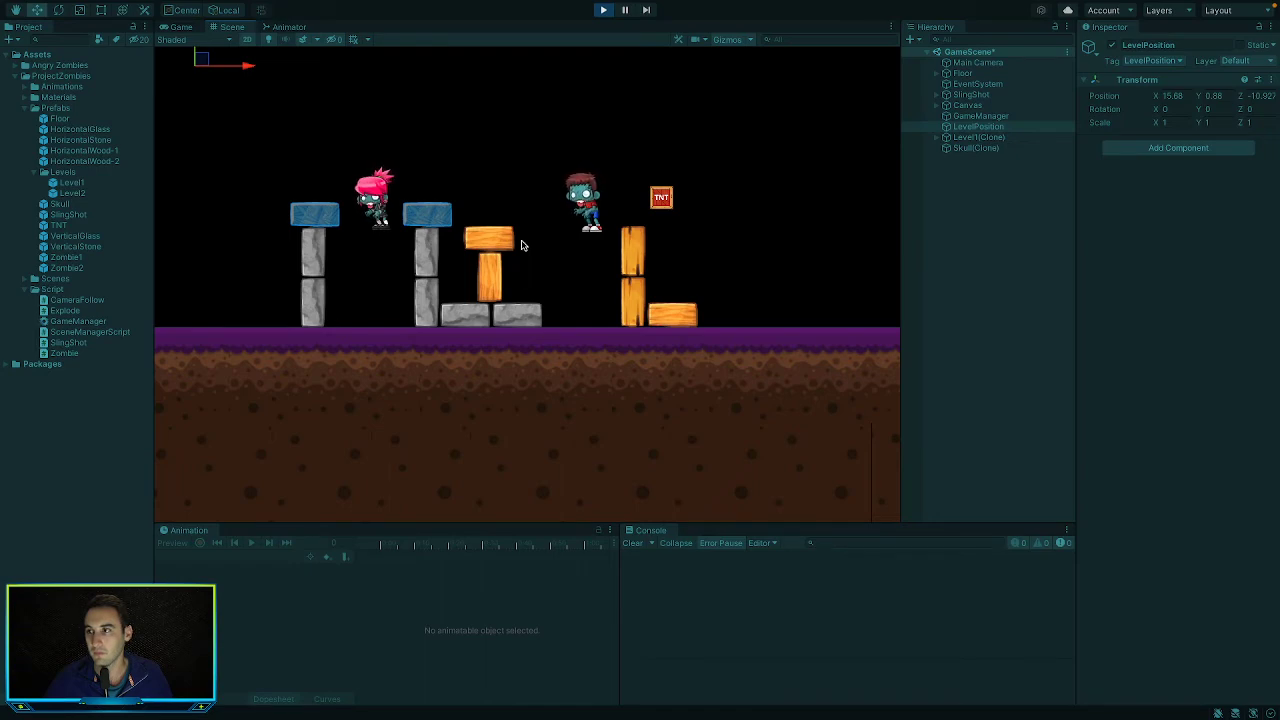
pyautogui.press('super+Tab')
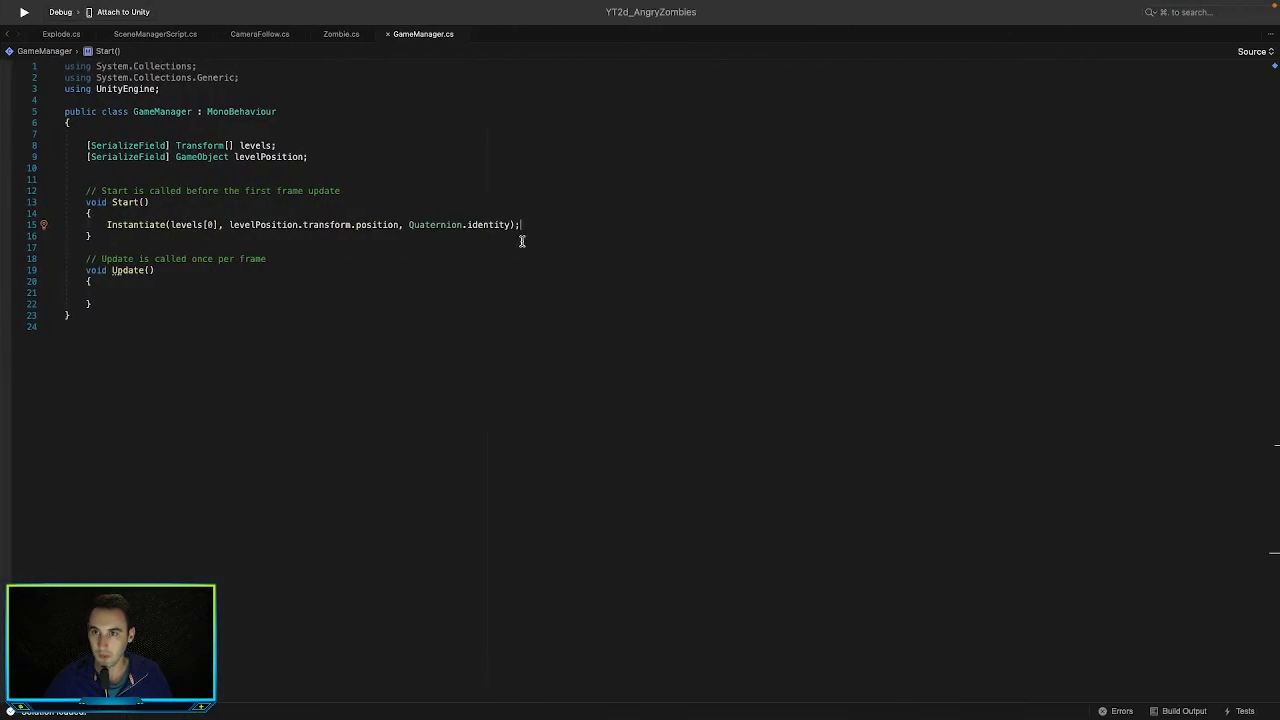
pyautogui.scroll(-1, 324, 266)
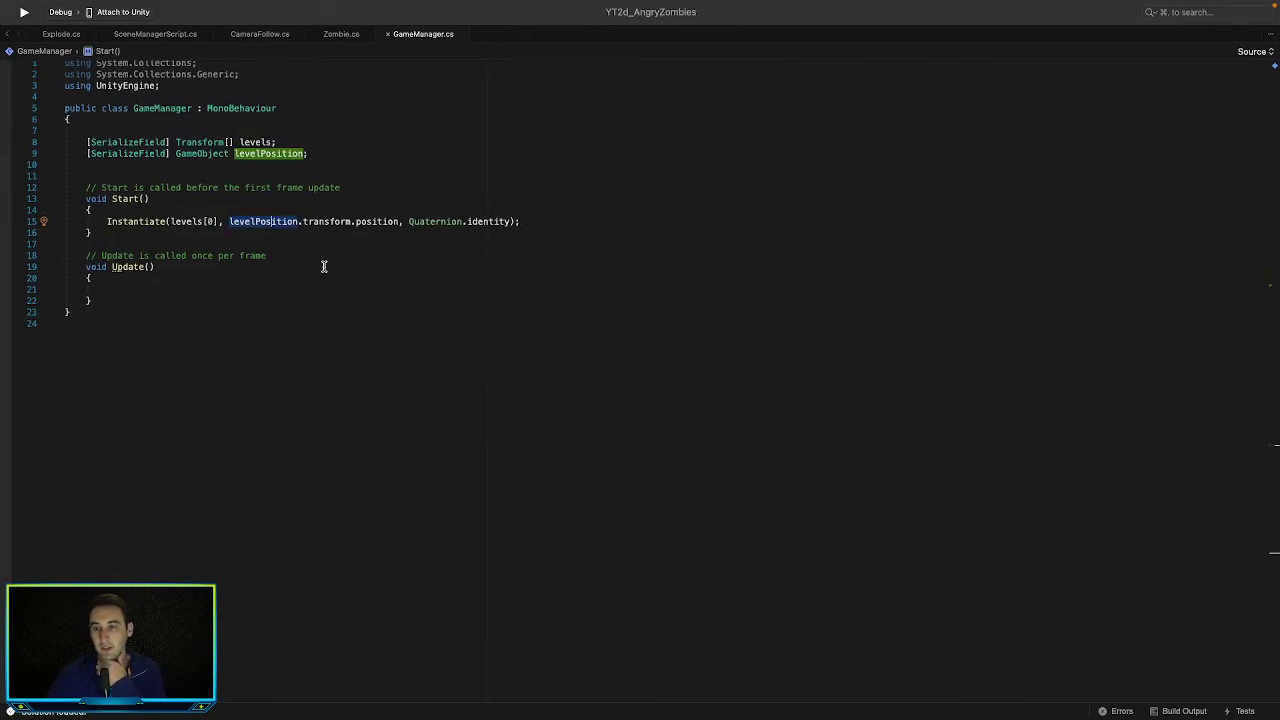
pyautogui.press('super+Tab')
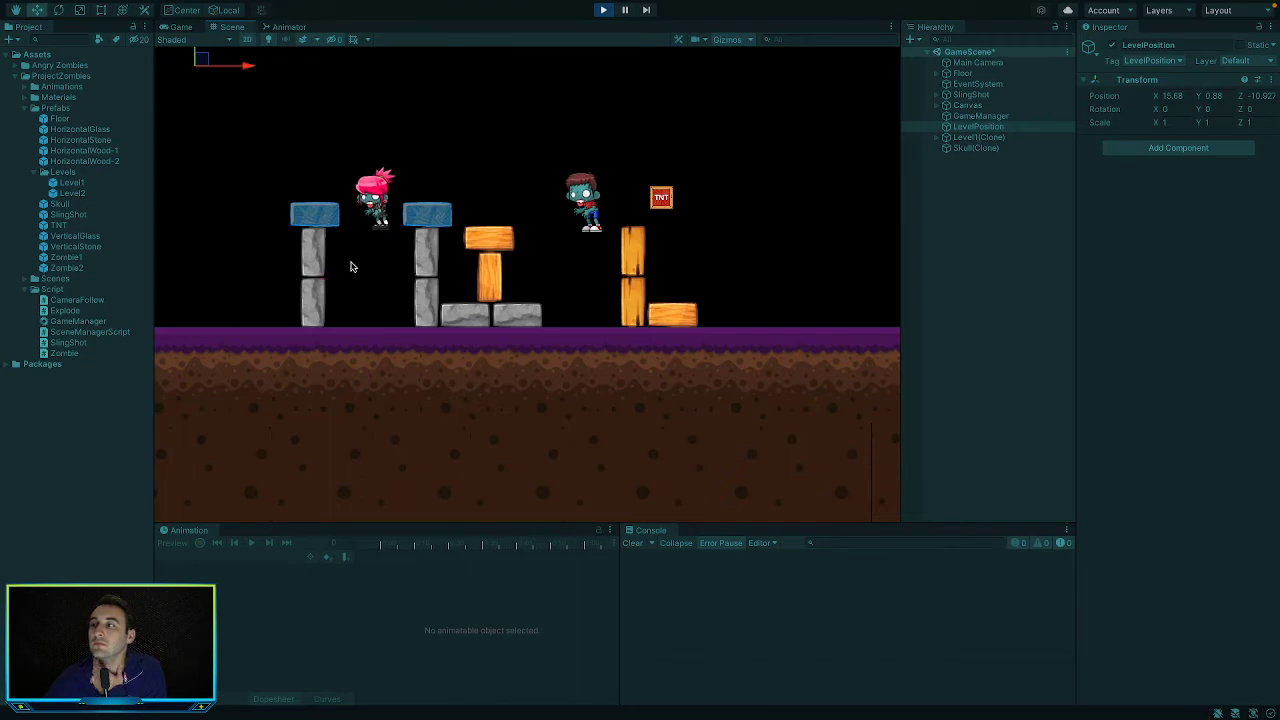
pyautogui.click(843, 257)
pyautogui.click(603, 10)
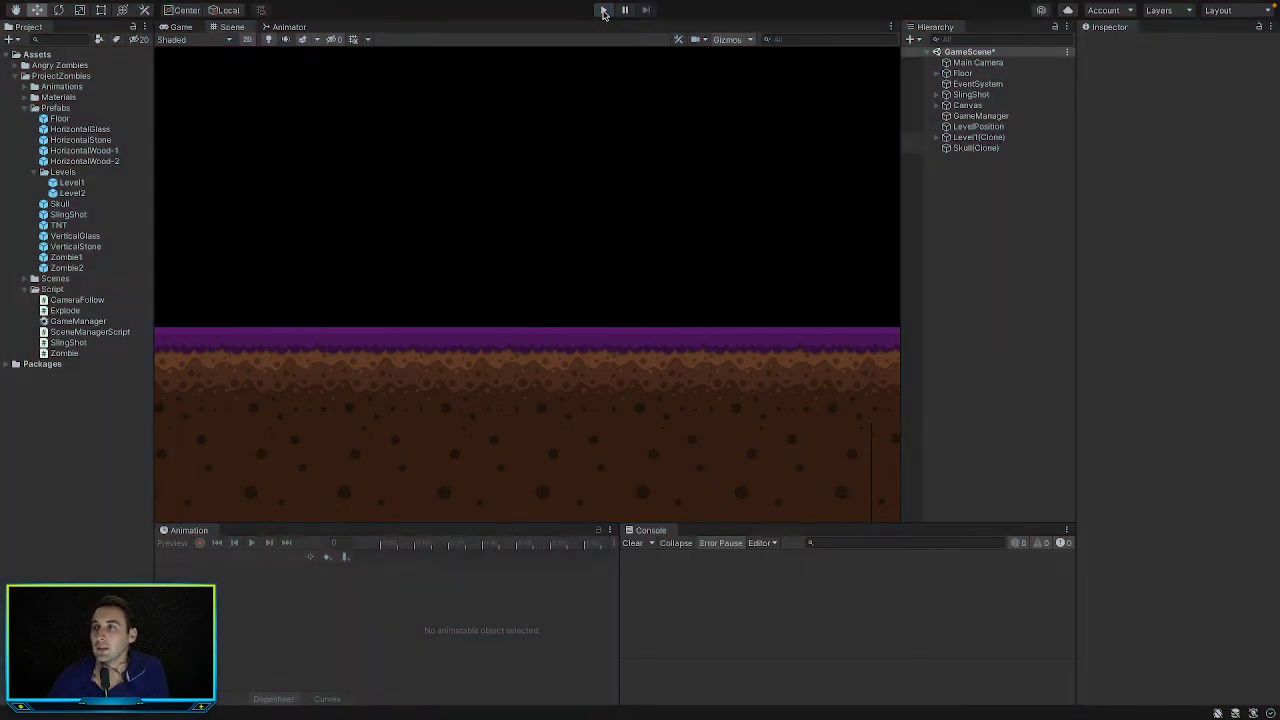
# Try instantiating levels[2] in the GameManager script's Start method and run the game in Unity
pyautogui.press('super+Tab')
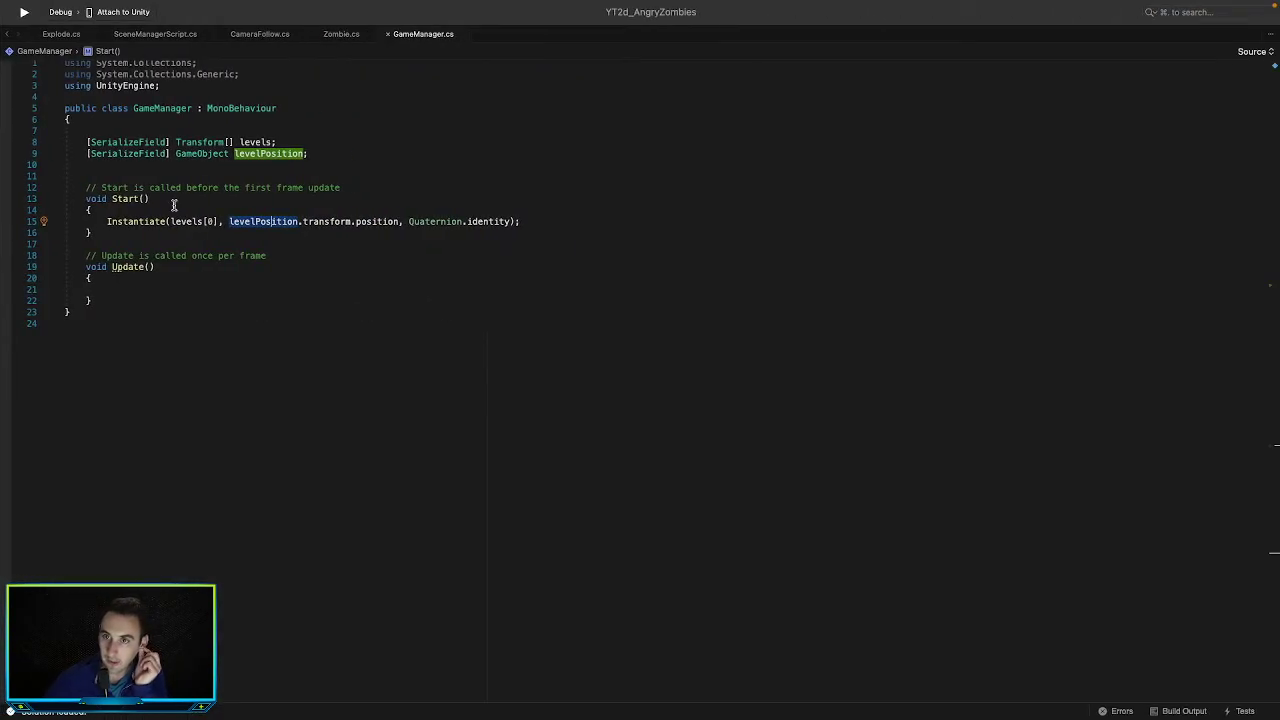
pyautogui.doubleClick(212, 221)
pyautogui.write('2')
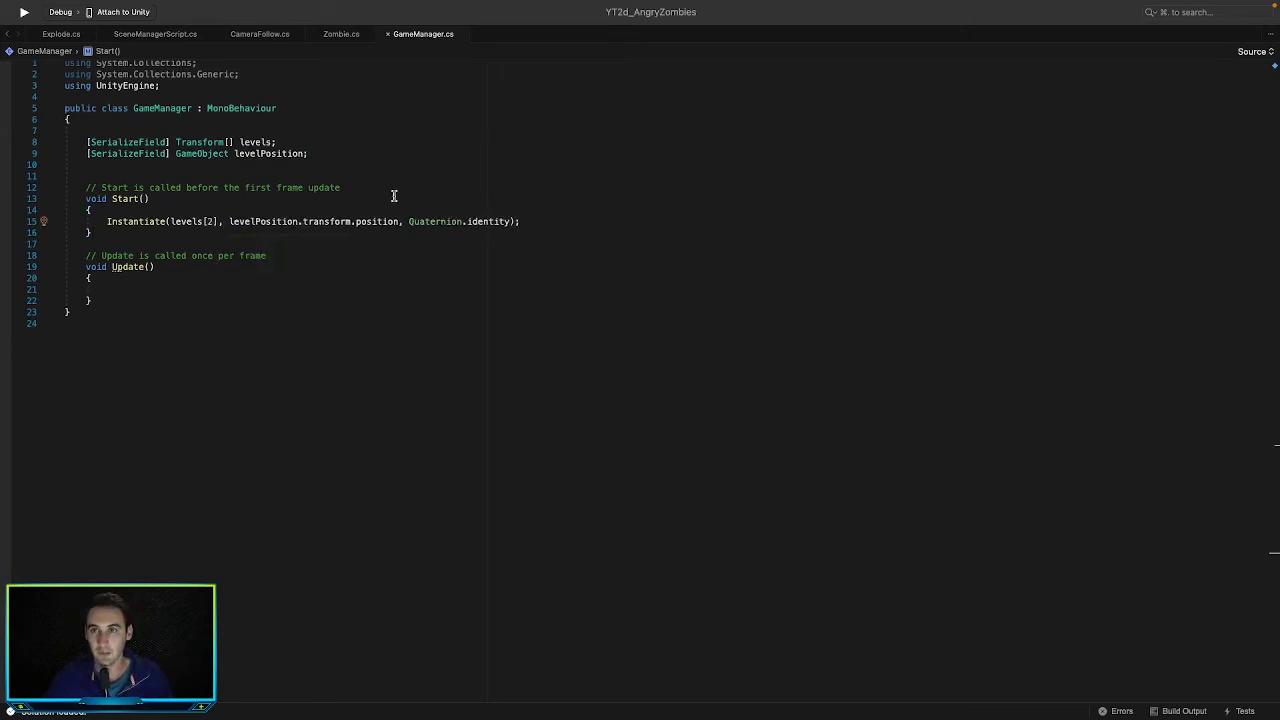
pyautogui.press('super+Tab')
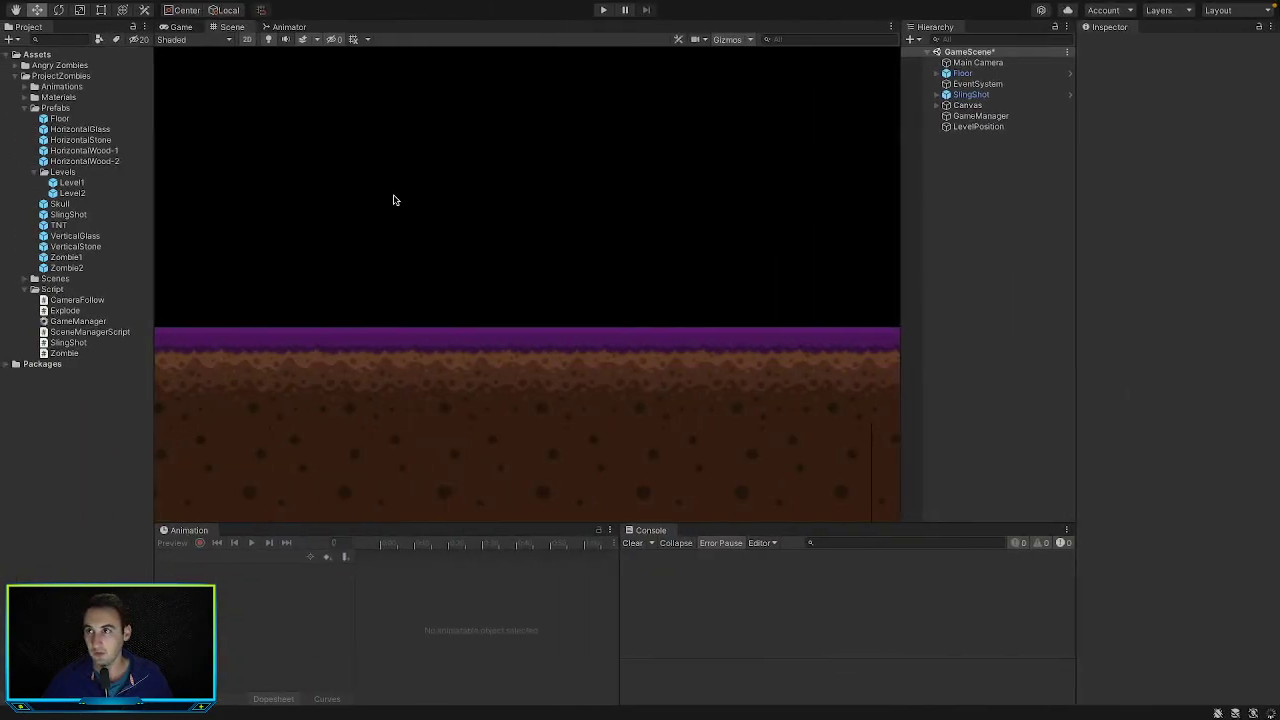
pyautogui.click(603, 10)
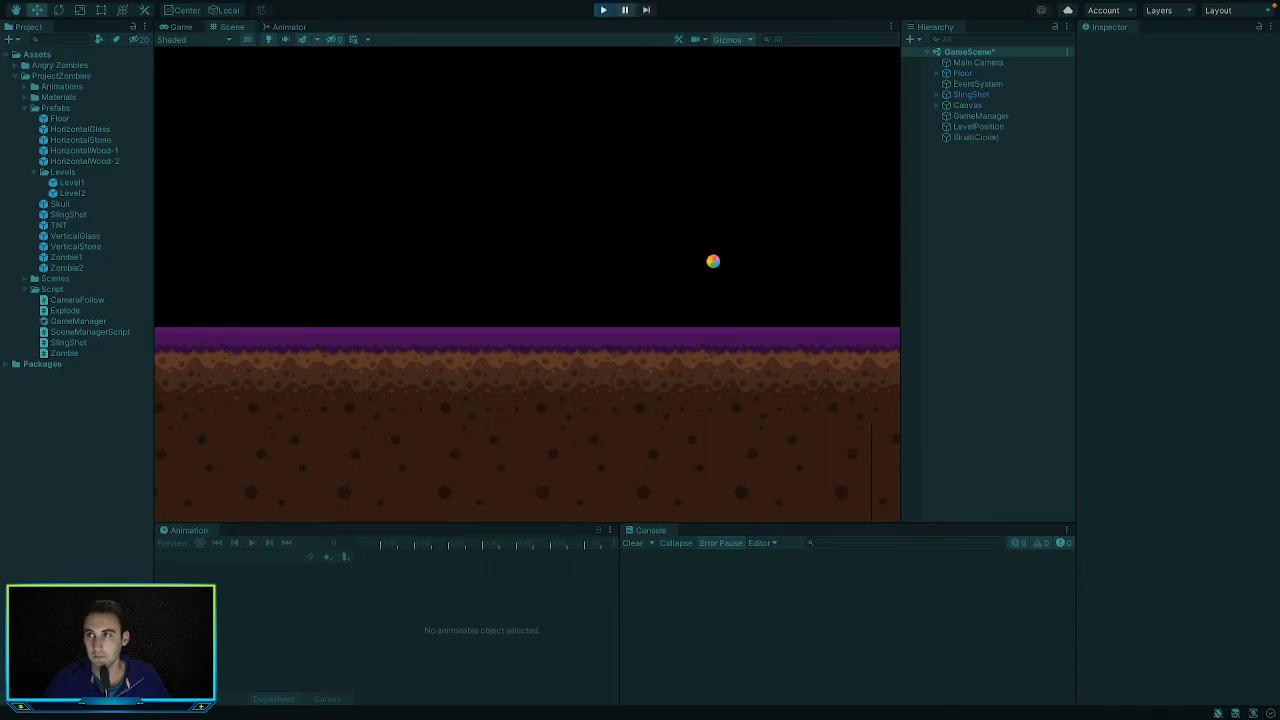
# Open the script line behind the console error, set the Instantiate call to levels[1], and return to Unity
pyautogui.doubleClick(748, 563)
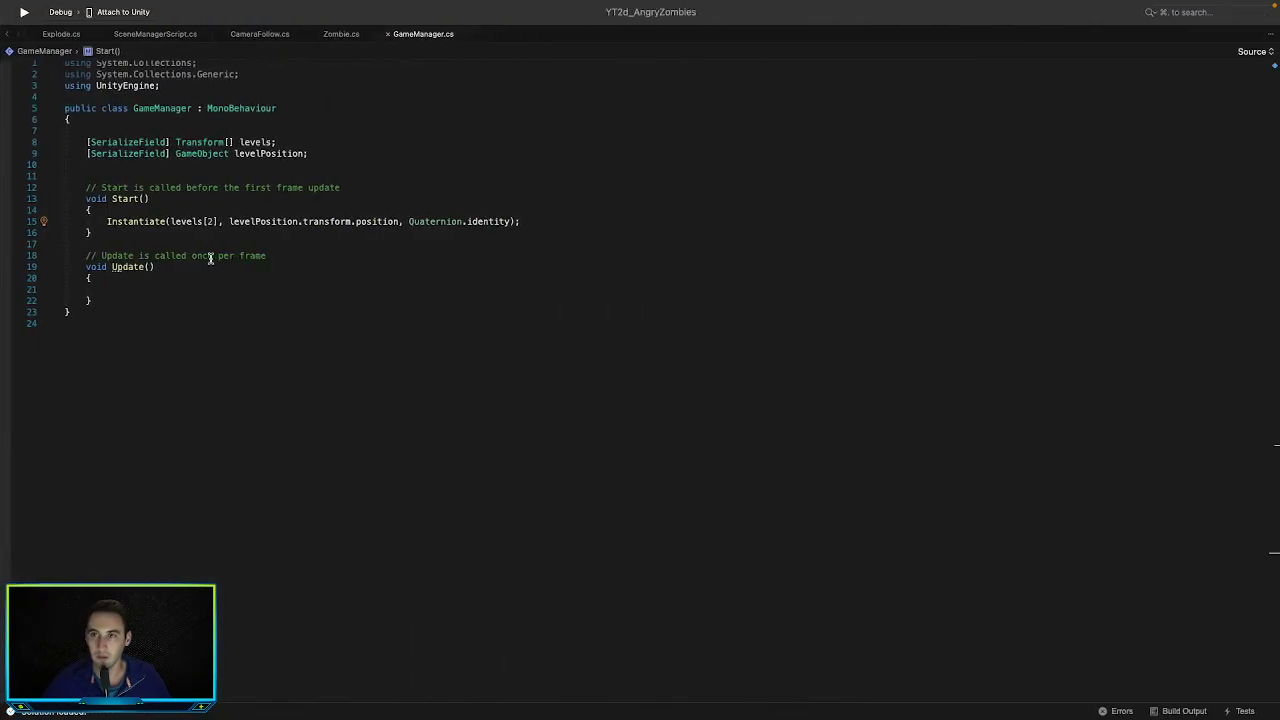
pyautogui.doubleClick(214, 221)
pyautogui.write('12')
pyautogui.press('BackSpace')
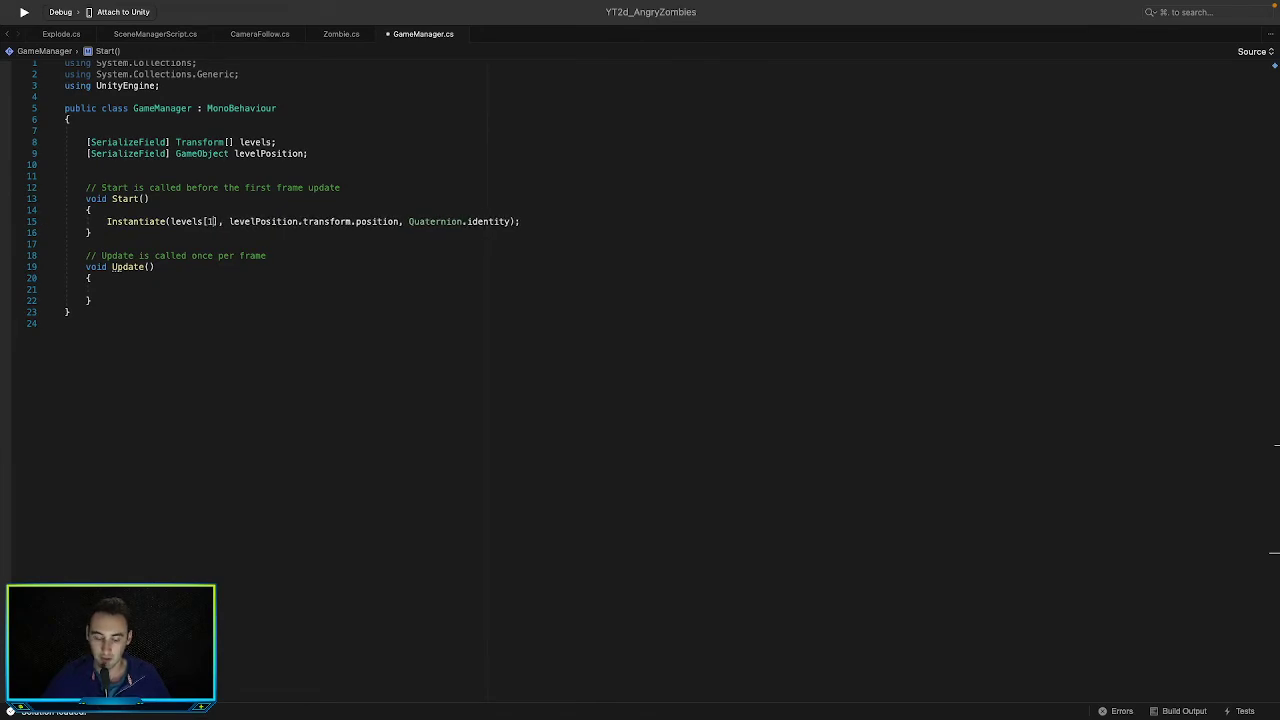
pyautogui.press('super+Tab')
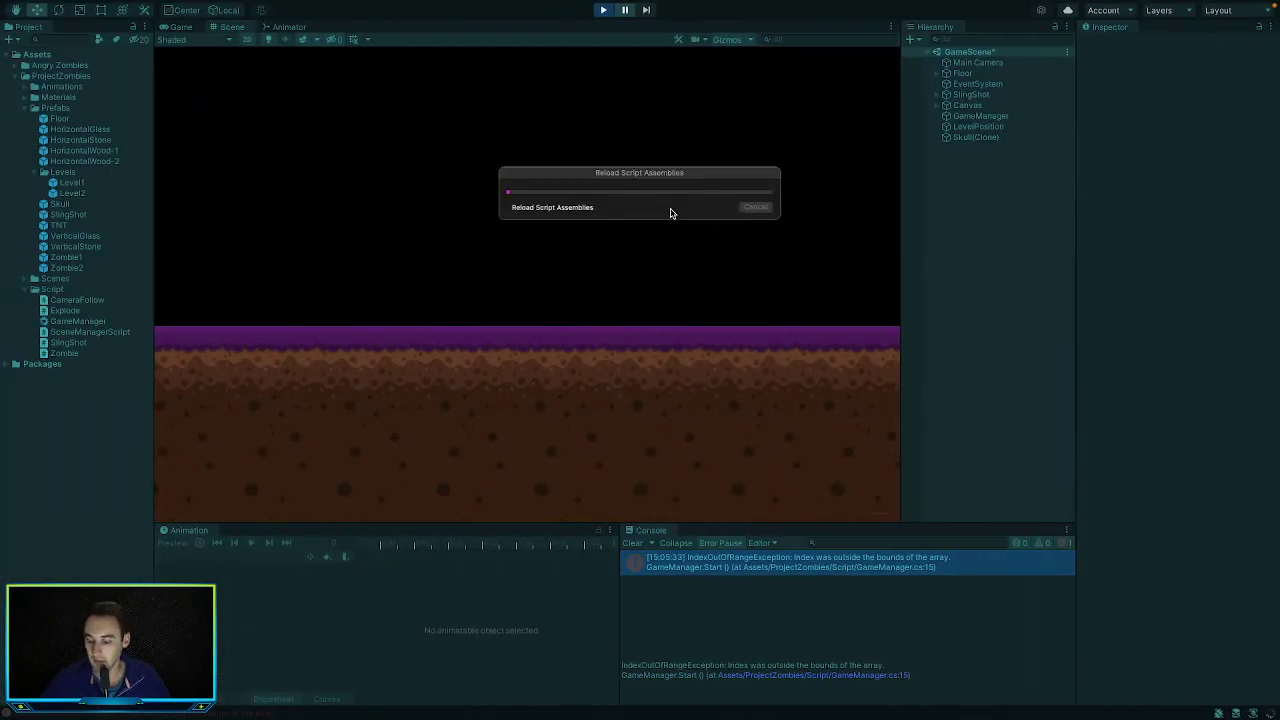
pyautogui.press('super+Tab')
pyautogui.press('super+Tab')
pyautogui.press('super+Tab')
pyautogui.press('super+Tab')
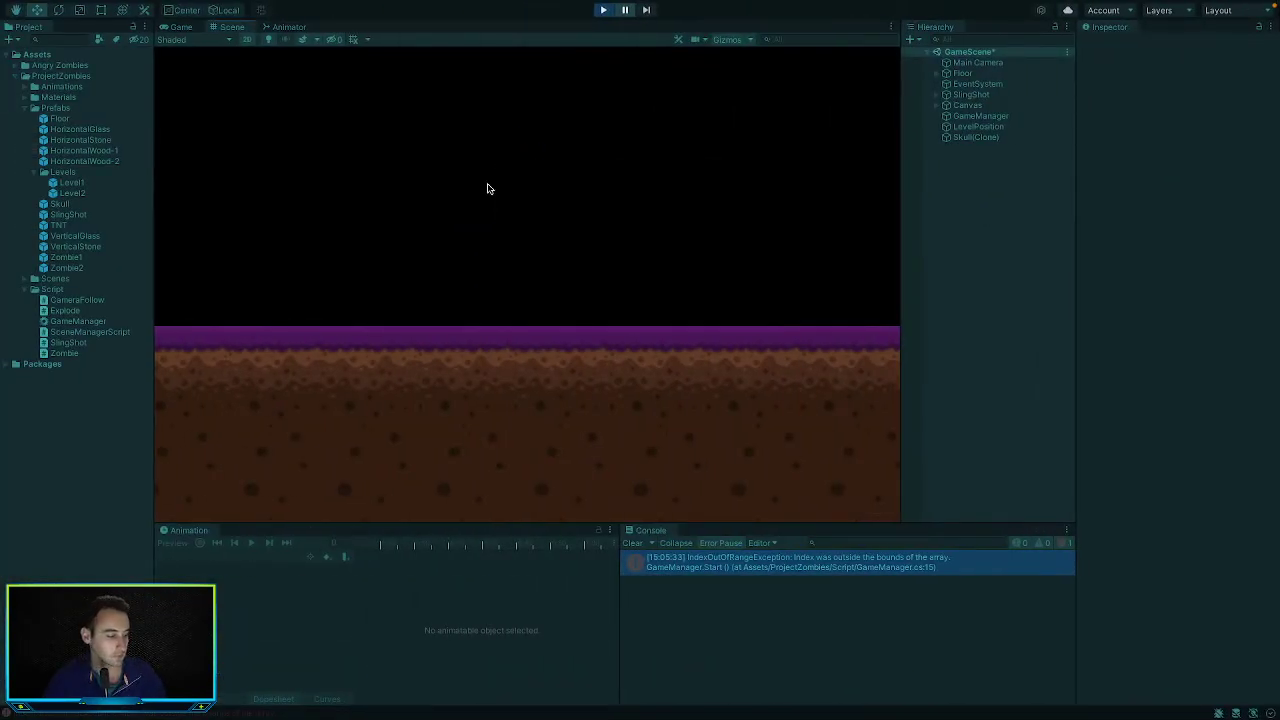
# Restart the game, launch the skull at the spawned level, list the children of Level2(Clone), and stop the game
pyautogui.click(603, 11)
pyautogui.click(605, 11)
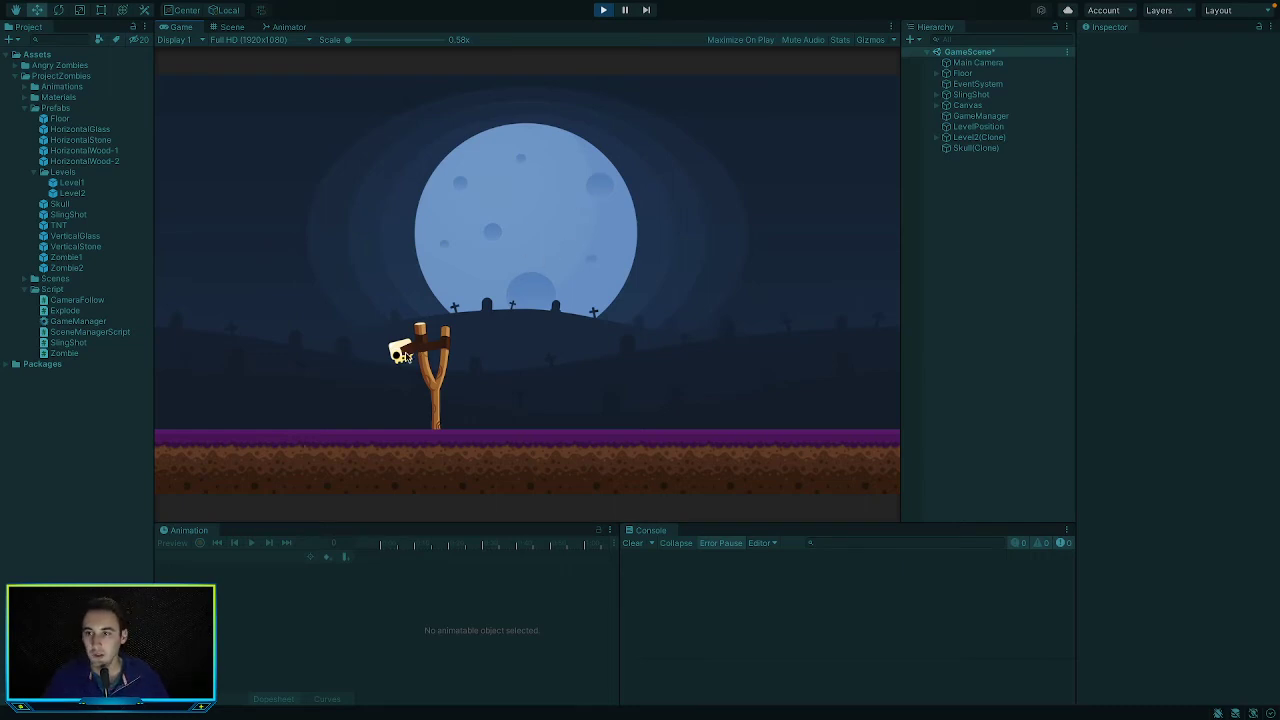
pyautogui.moveTo(403, 358); pyautogui.dragTo(91, 413)
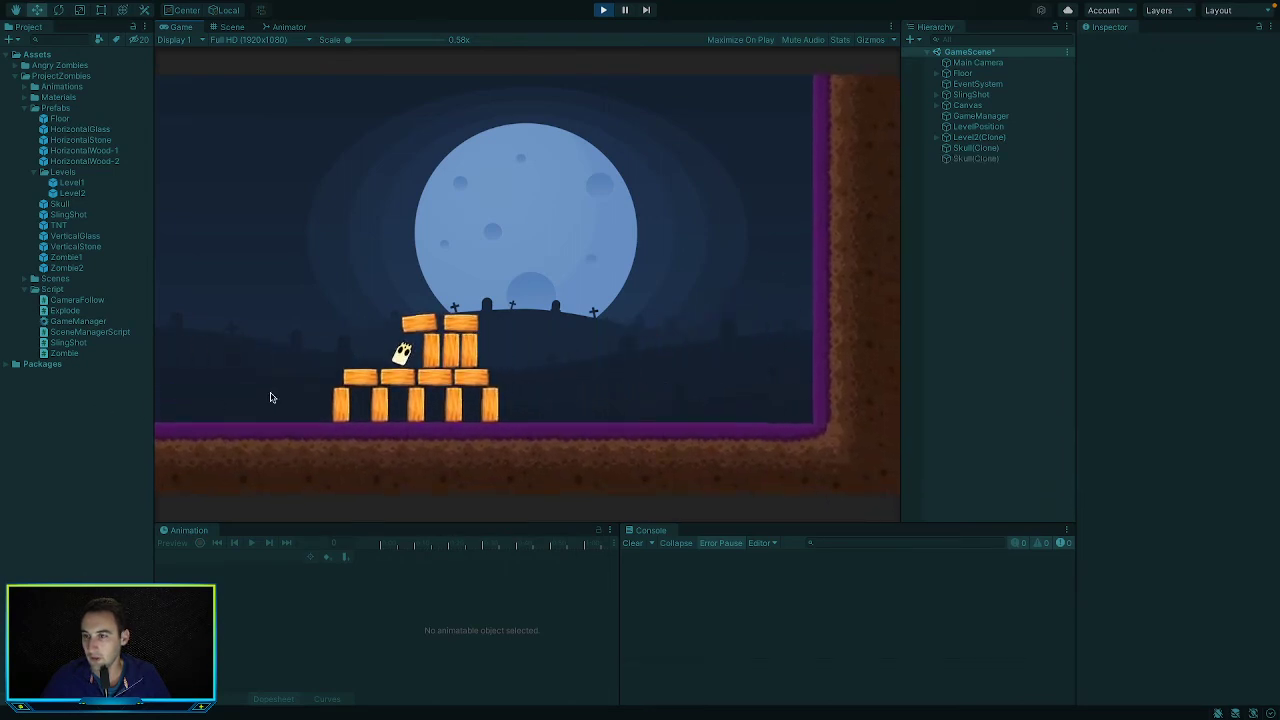
pyautogui.click(936, 138)
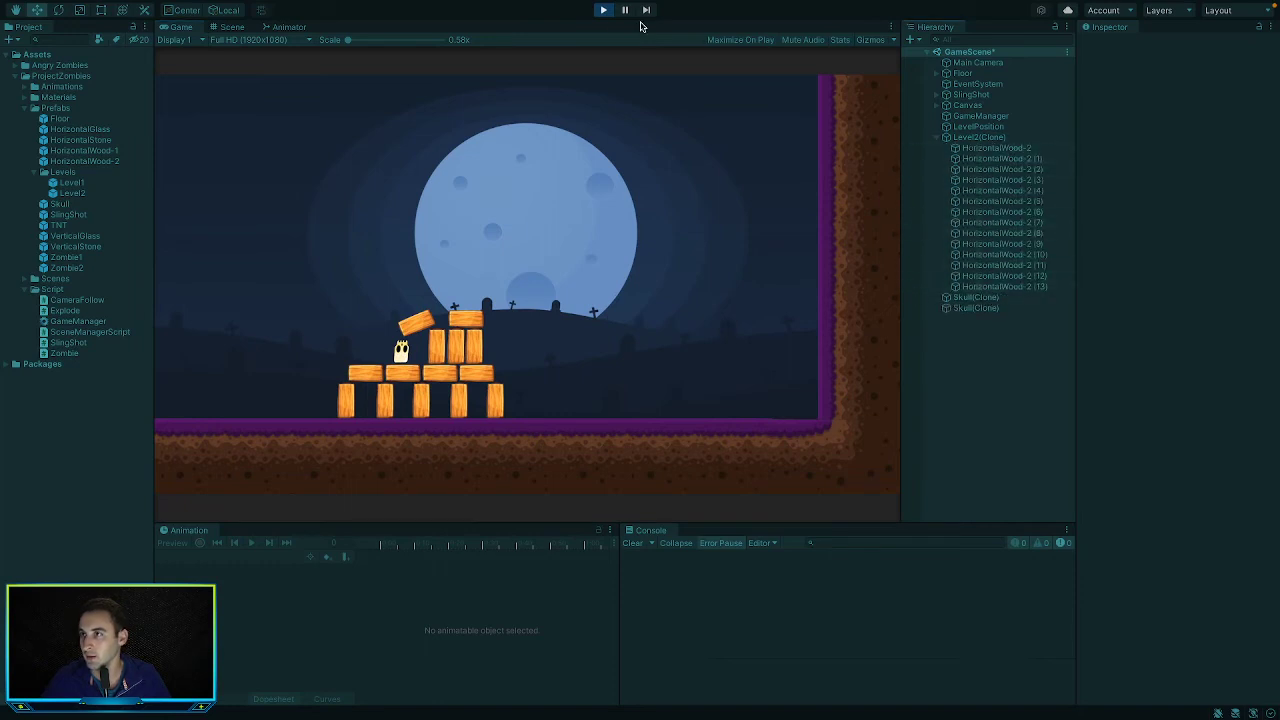
pyautogui.click(603, 10)
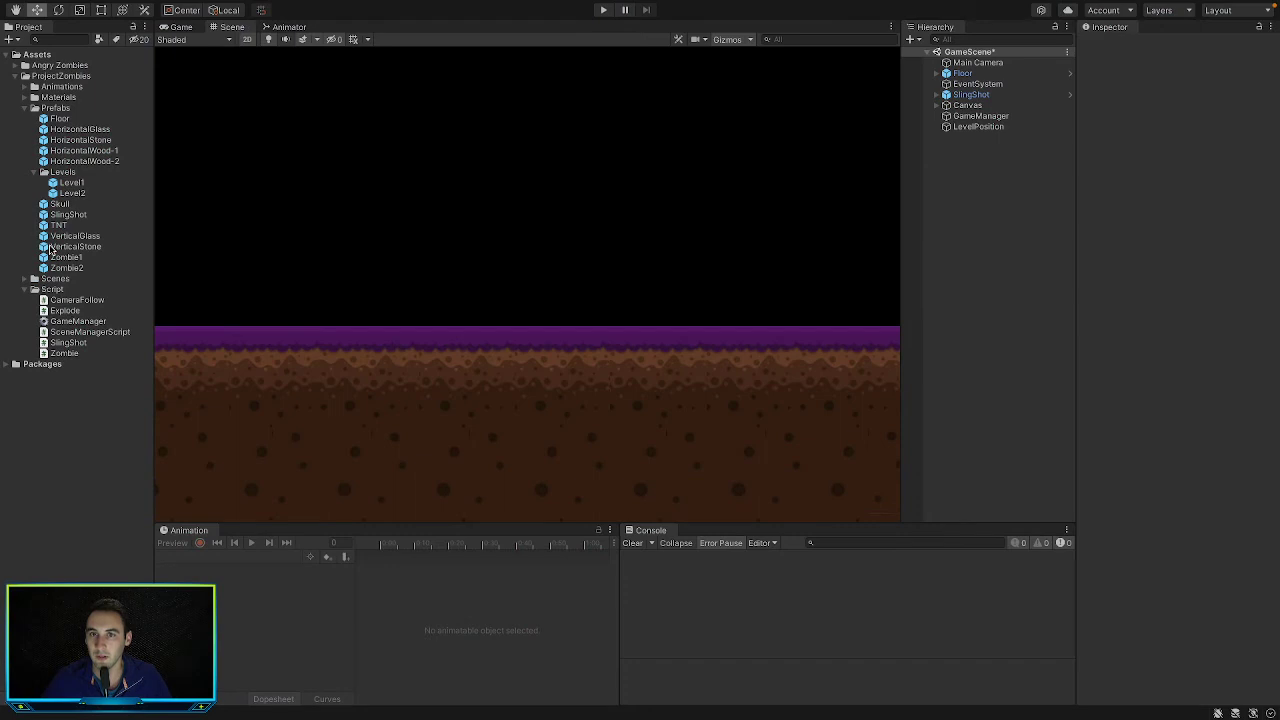
# Open the Level2 prefab to check its contents, start the game, and leave prefab editing
pyautogui.click(72, 193)
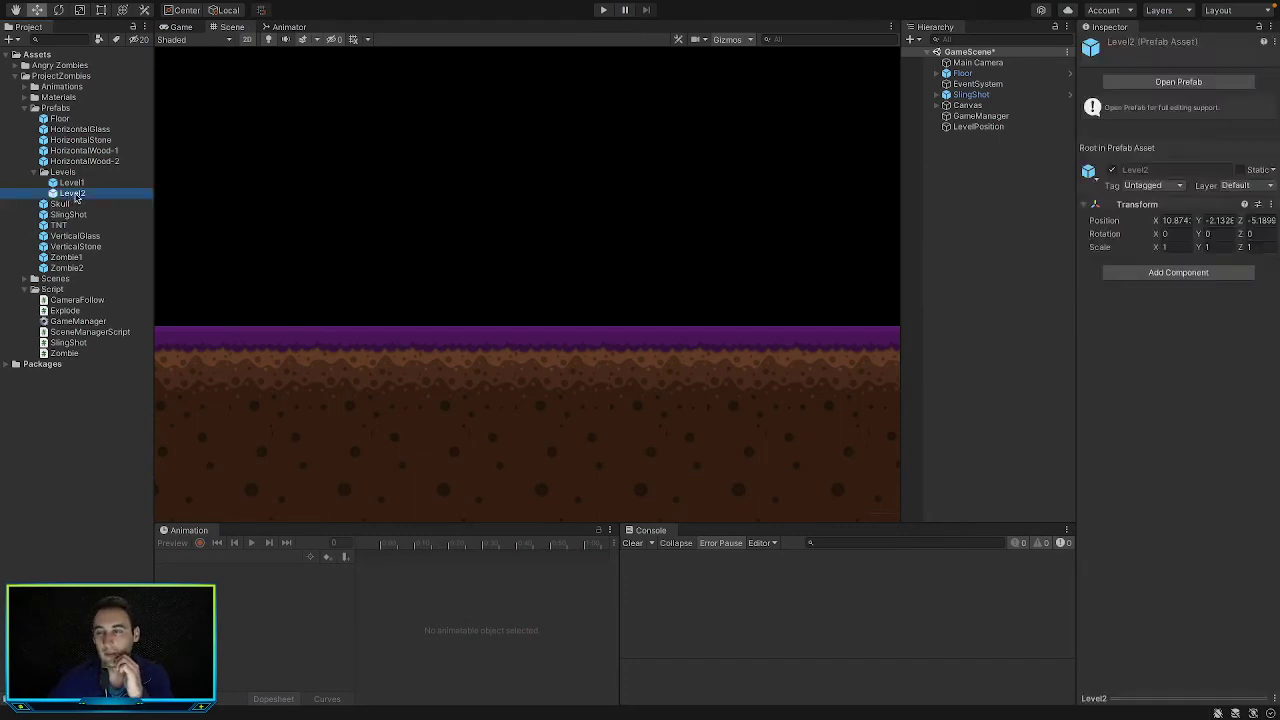
pyautogui.doubleClick(72, 193)
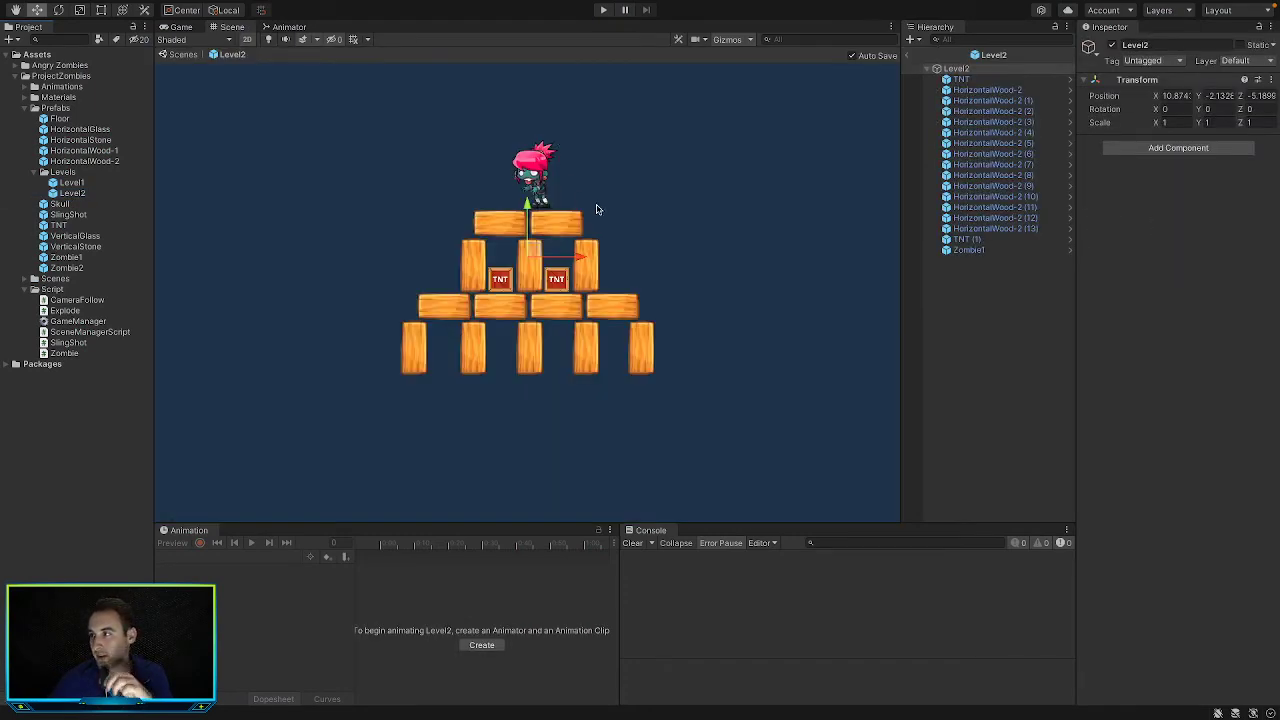
pyautogui.click(604, 11)
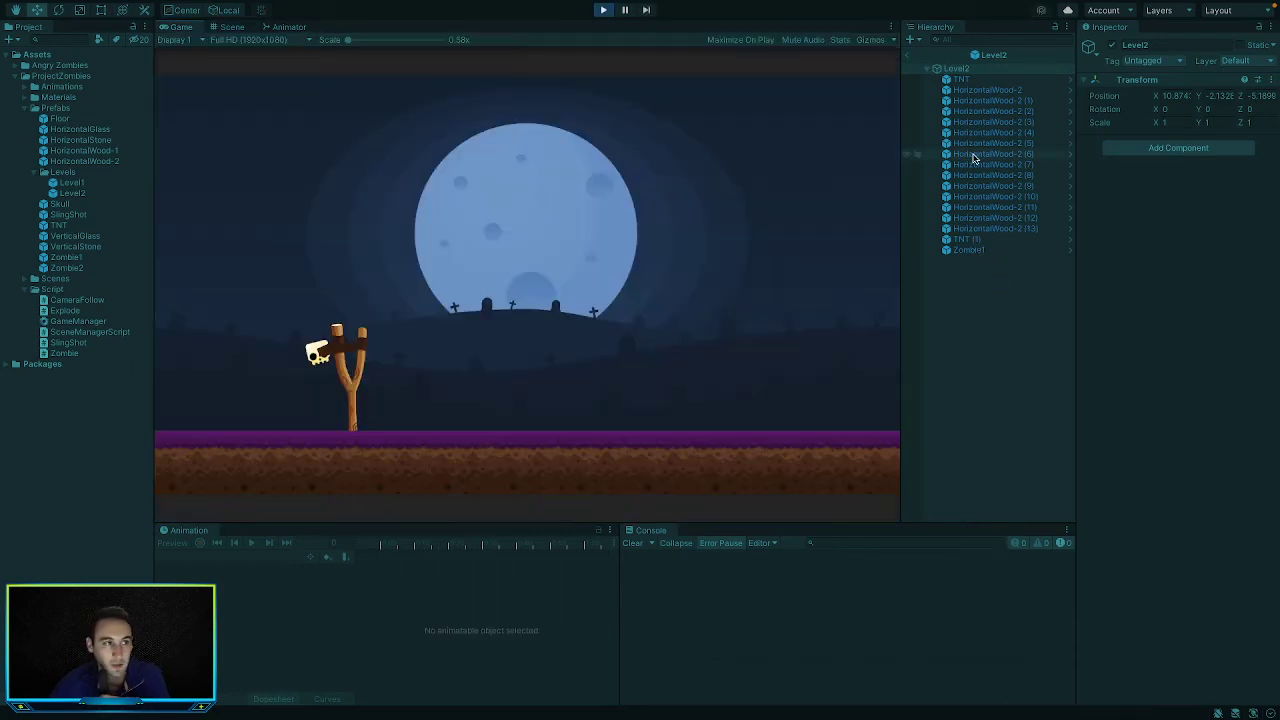
pyautogui.click(985, 251)
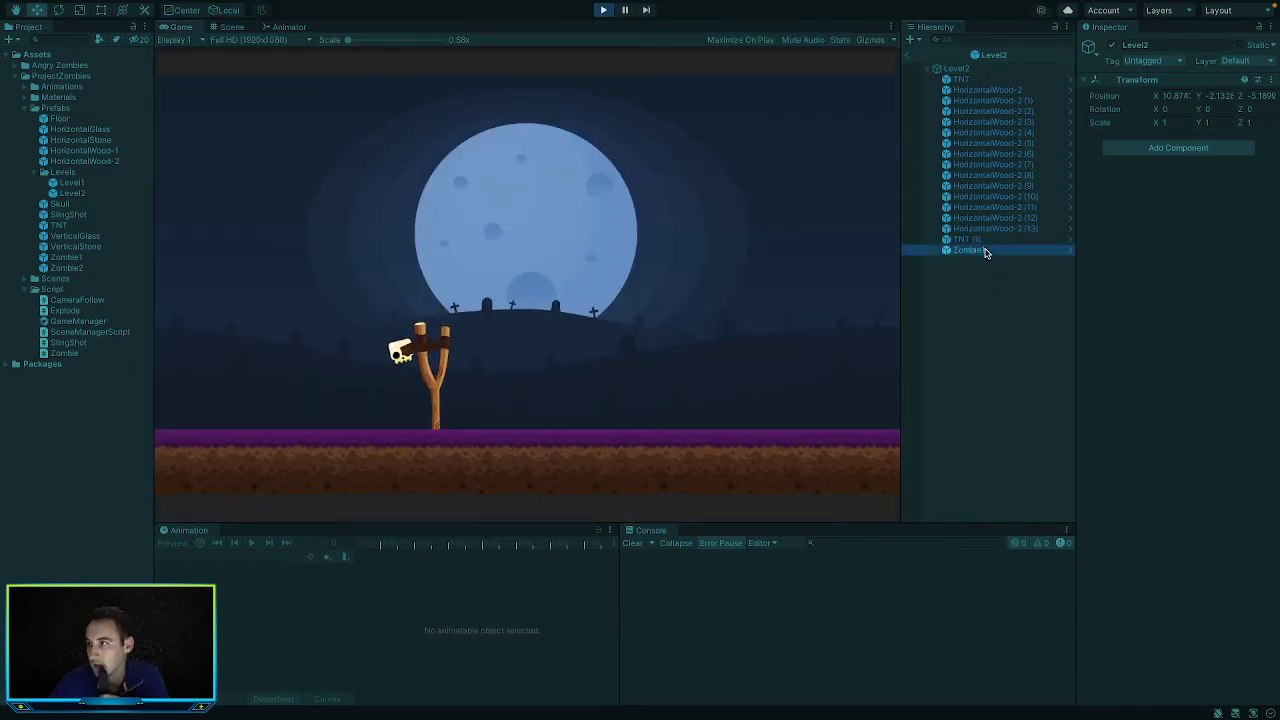
pyautogui.click(906, 55)
# List the children of Level2(Clone), examine its structure above the floor in the scene, and stop the game
pyautogui.click(936, 138)
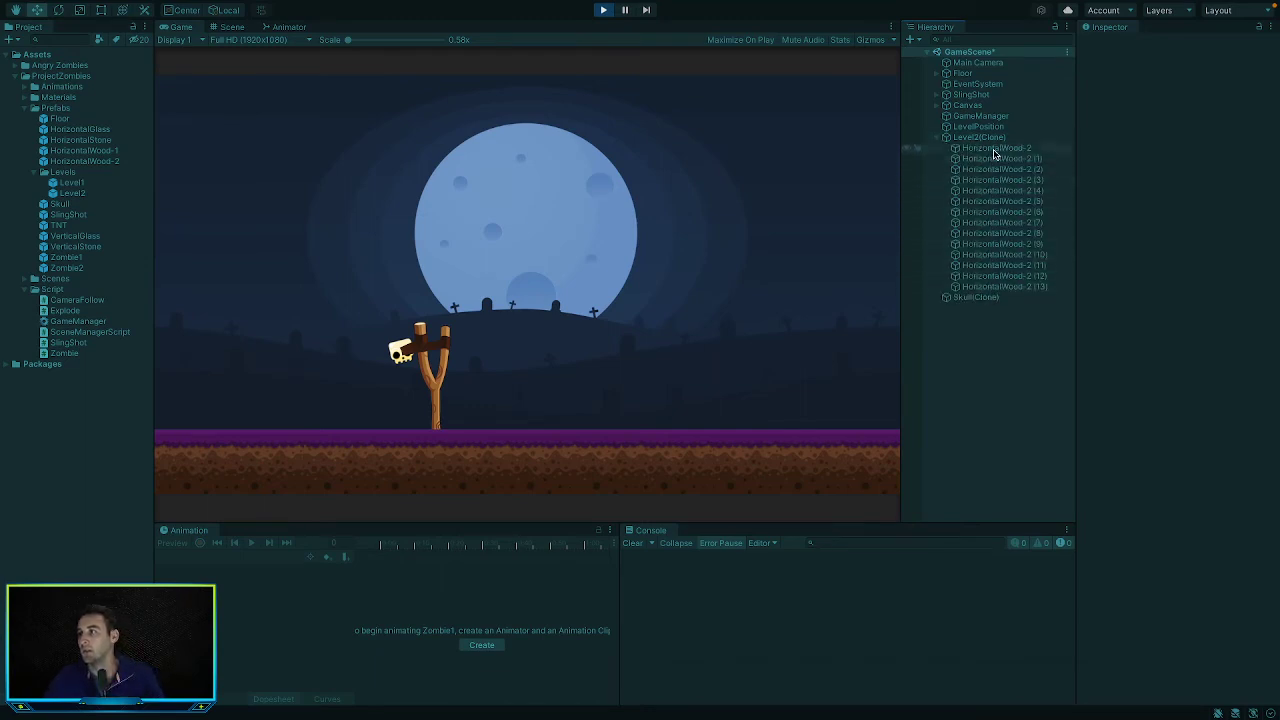
pyautogui.click(234, 27)
pyautogui.scroll(-5, 506, 238)
pyautogui.moveTo(506, 238); pyautogui.dragTo(449, 349, button='middle')
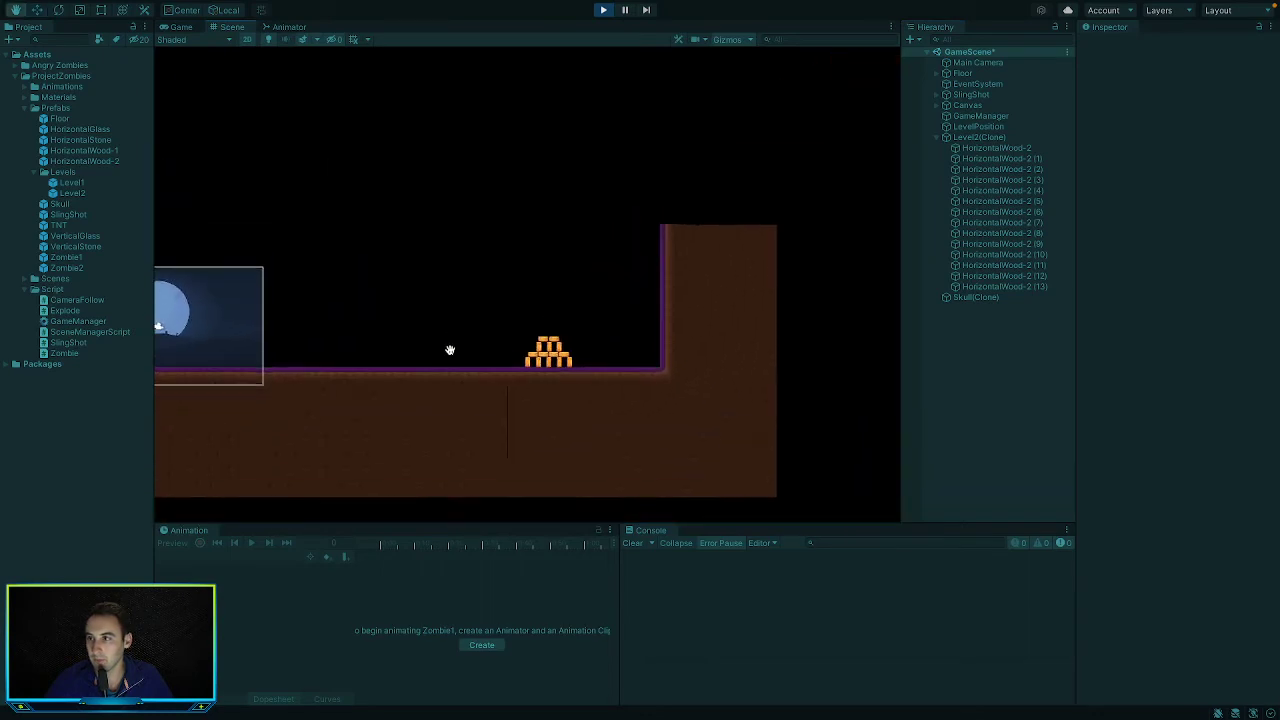
pyautogui.scroll(6, 509, 340)
pyautogui.moveTo(527, 339); pyautogui.dragTo(337, 241, button='middle')
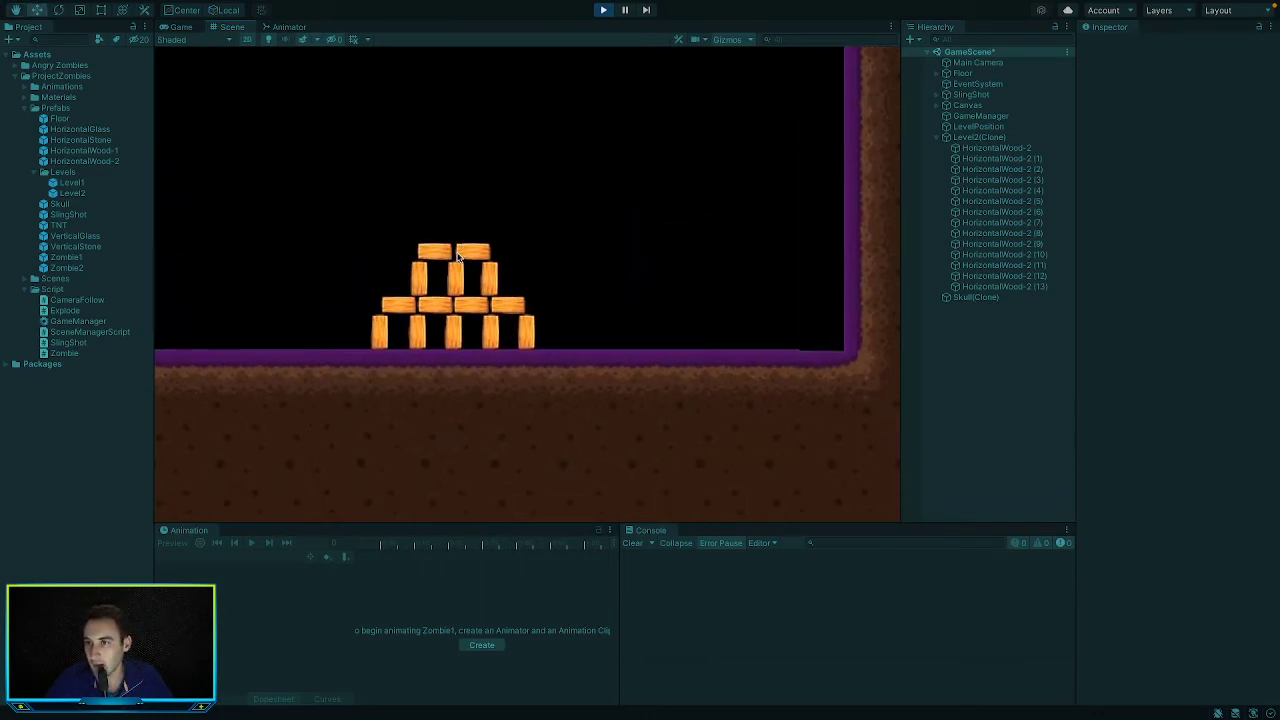
pyautogui.scroll(3, 458, 253)
pyautogui.moveTo(494, 210); pyautogui.dragTo(591, 196, button='middle')
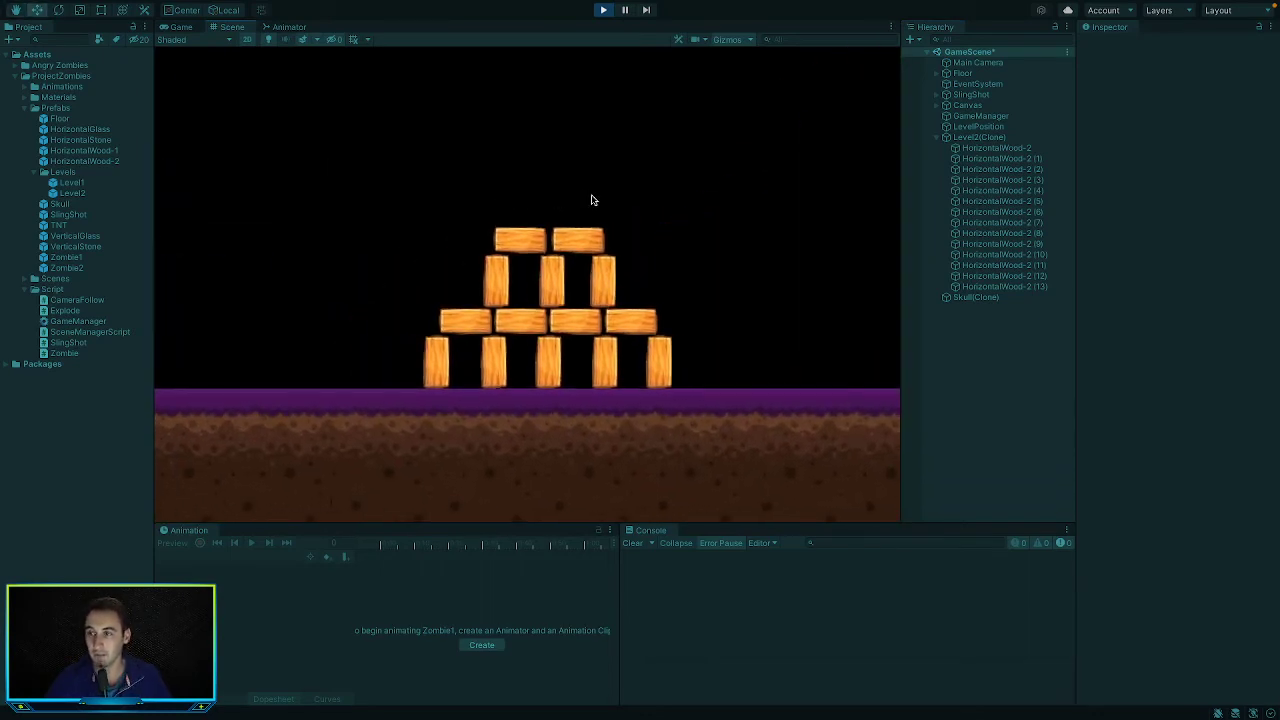
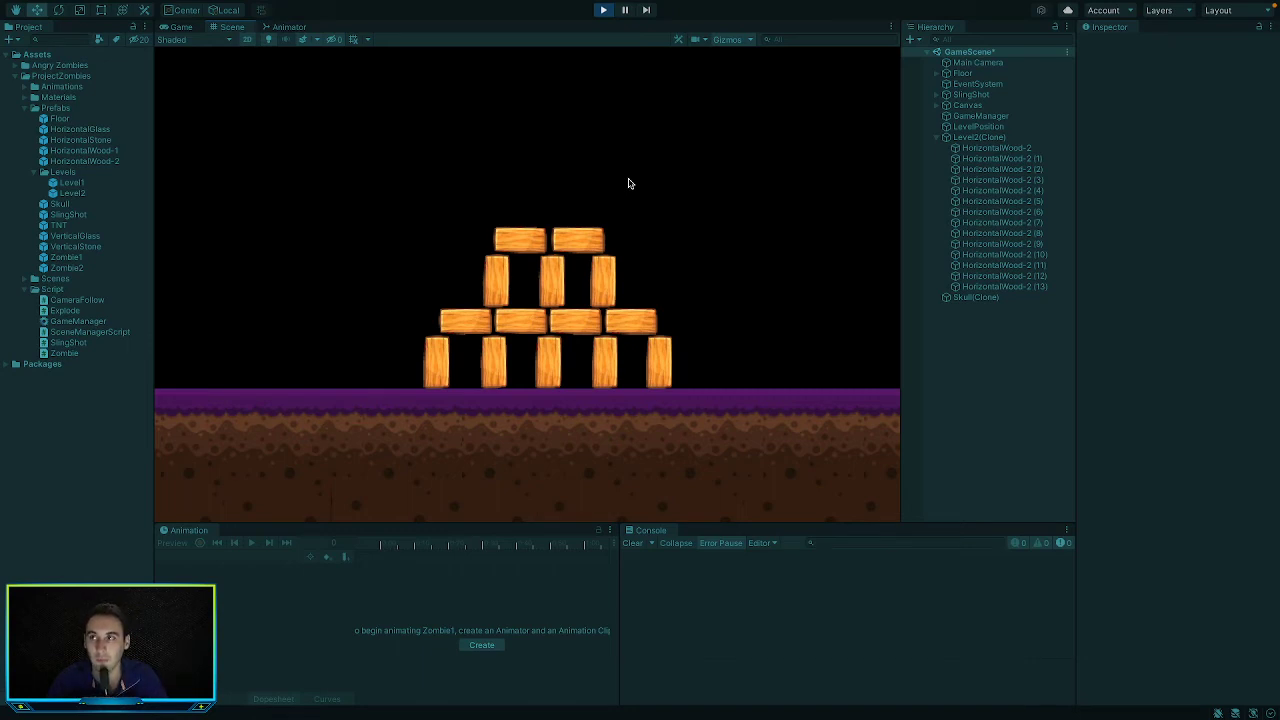
pyautogui.click(604, 11)
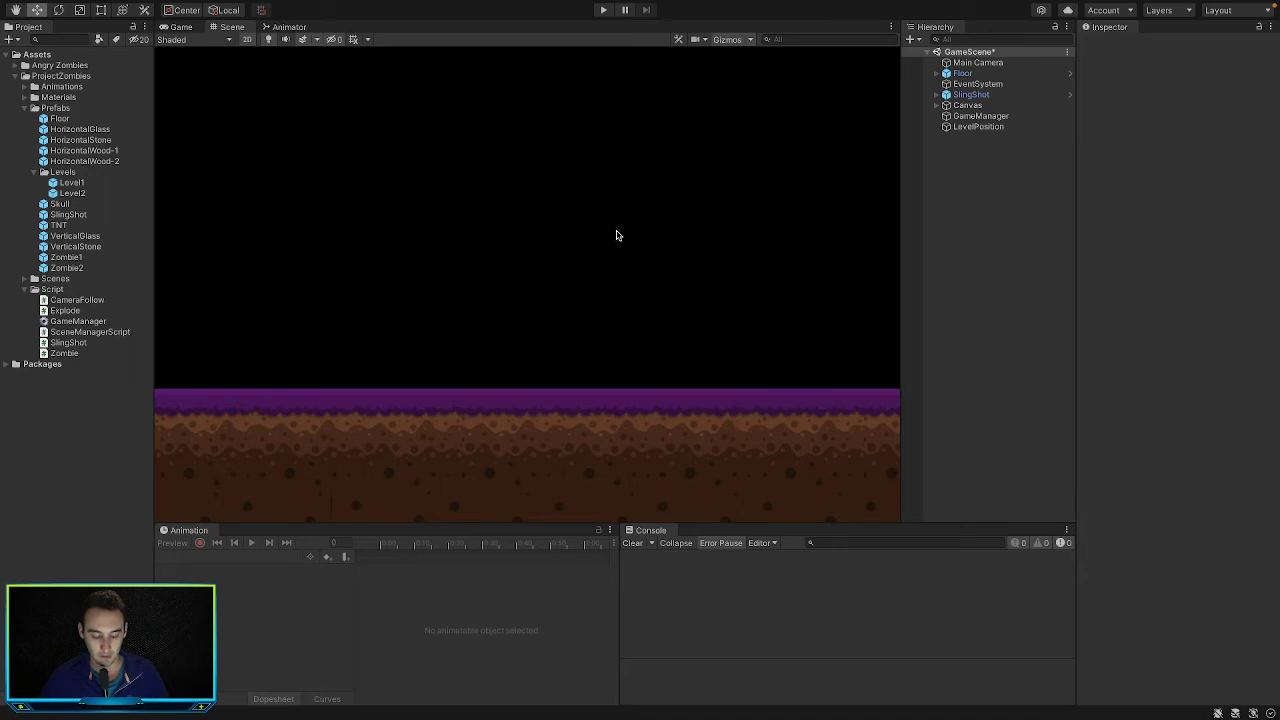
# Review the position argument of the Instantiate call in the GameManager script
pyautogui.press('super+Tab')
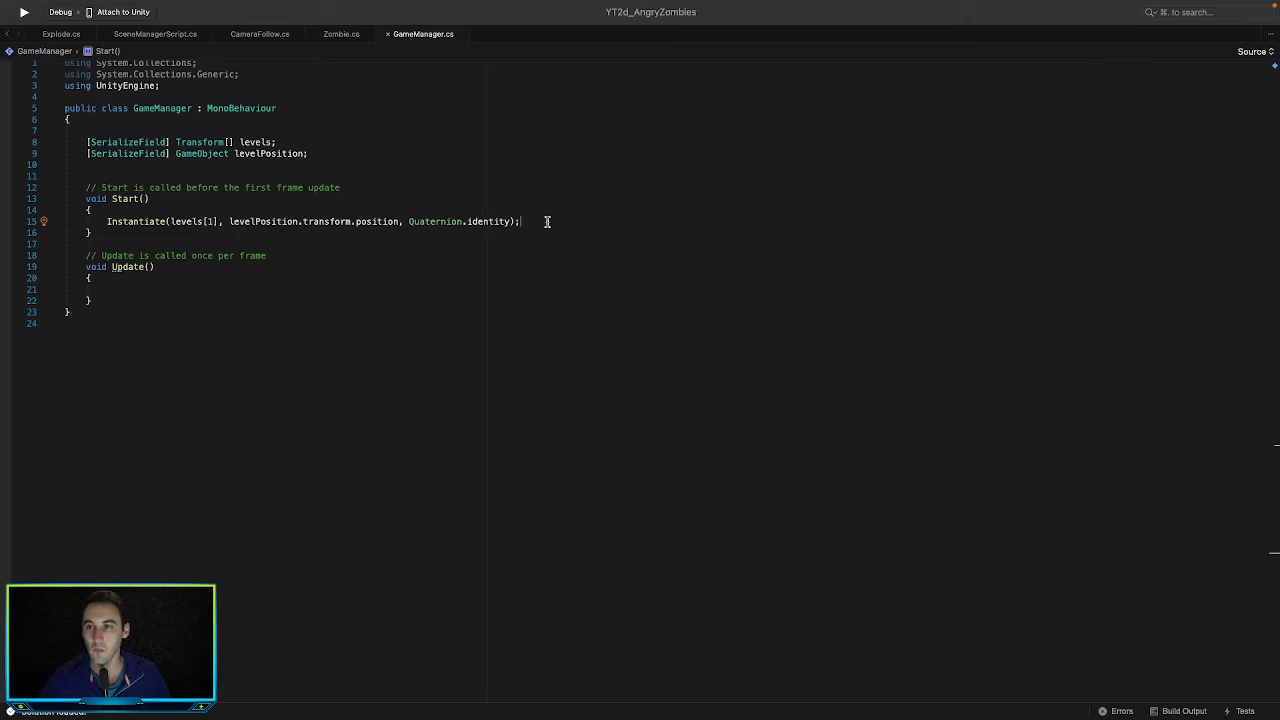
pyautogui.doubleClick(376, 221)
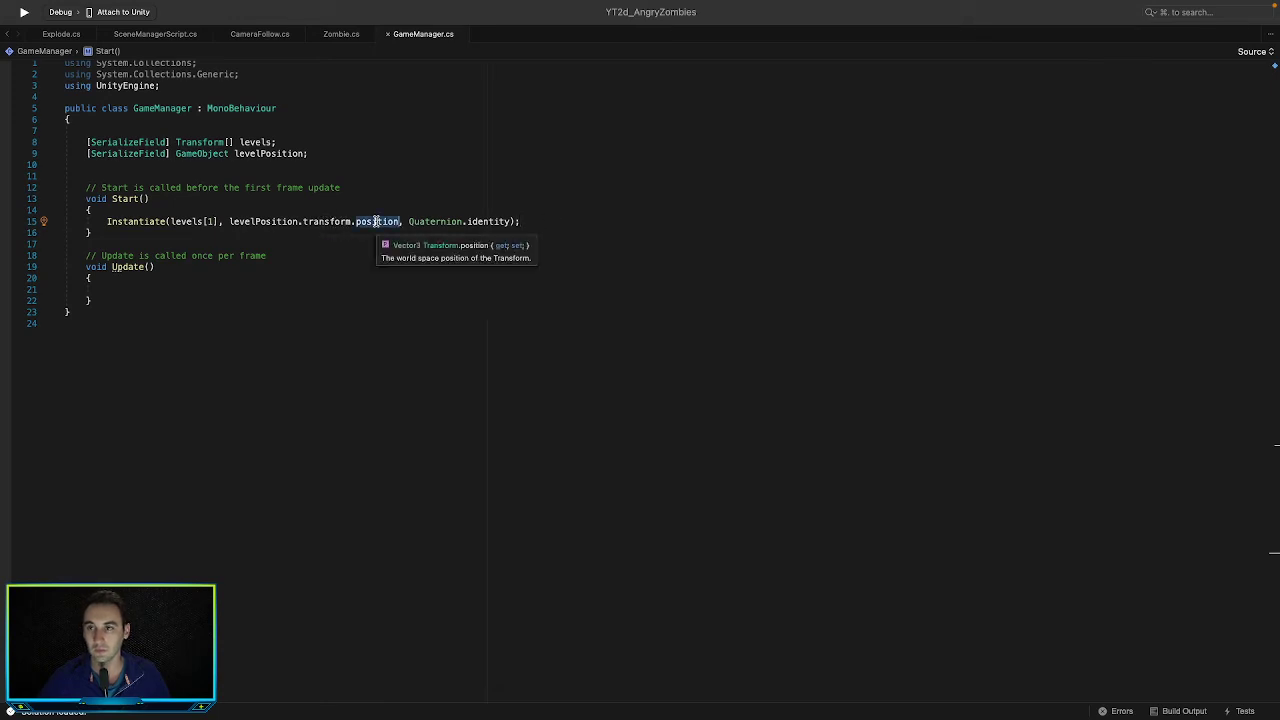
pyautogui.click(540, 221)
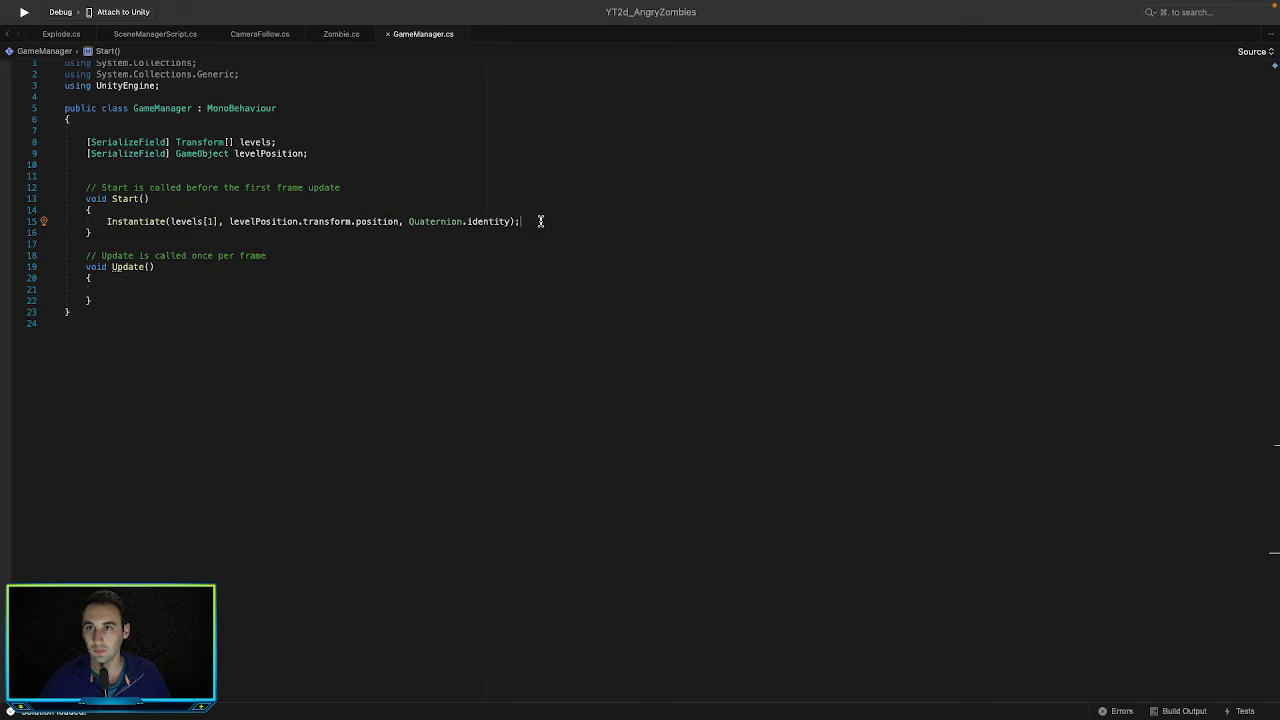
# Switch to Unity, start the game, and compare the Transform positions of LevelPosition and Level2(Clone)
pyautogui.press('super+Tab')
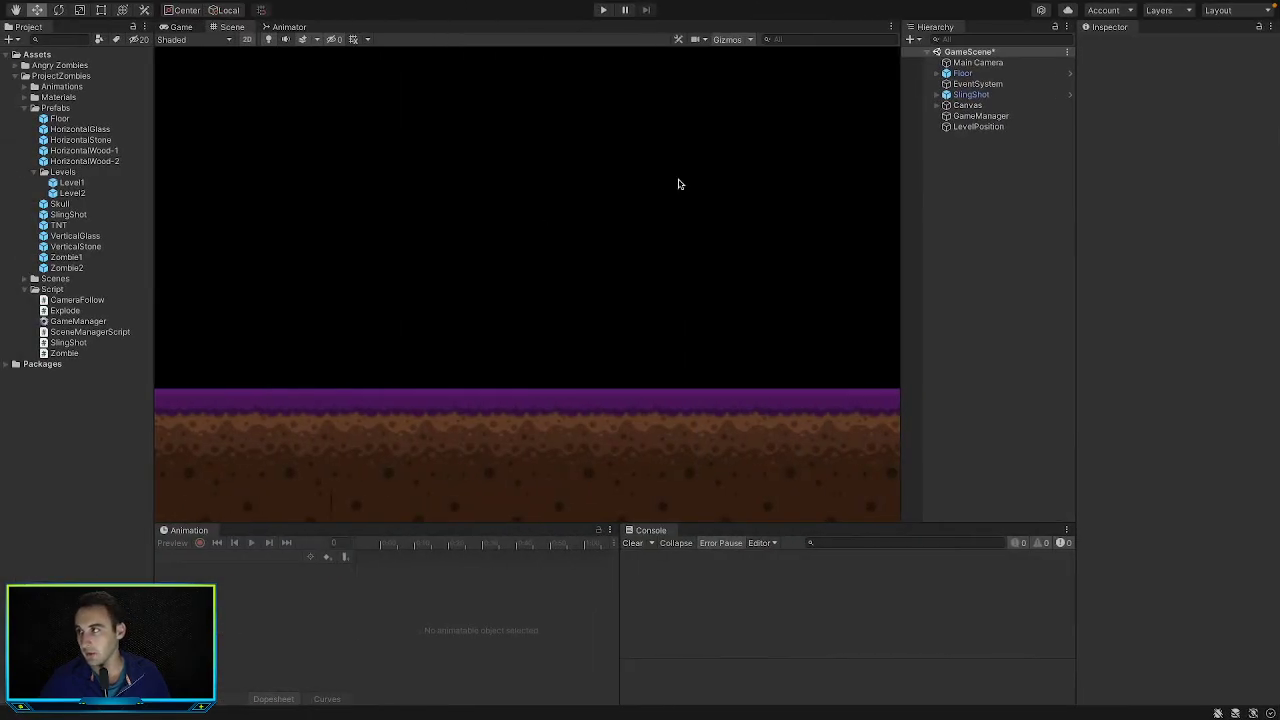
pyautogui.scroll(-3, 340, 164)
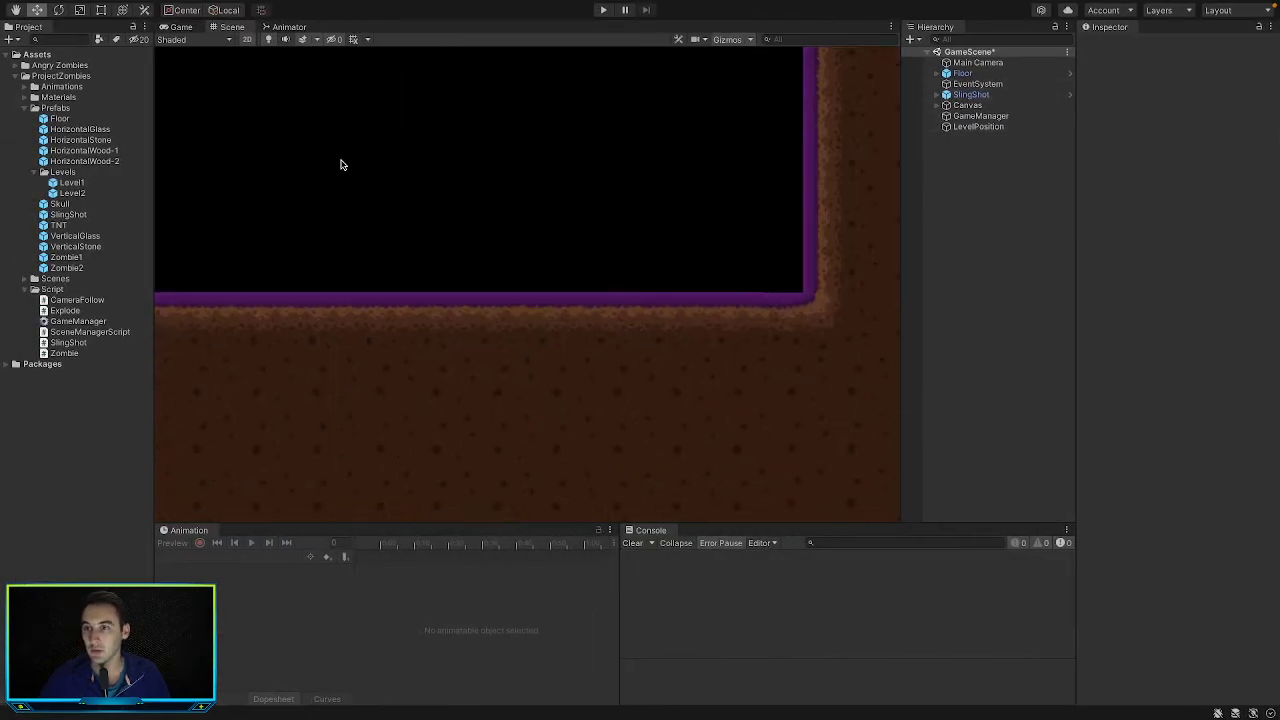
pyautogui.scroll(-3, 340, 164)
pyautogui.click(181, 27)
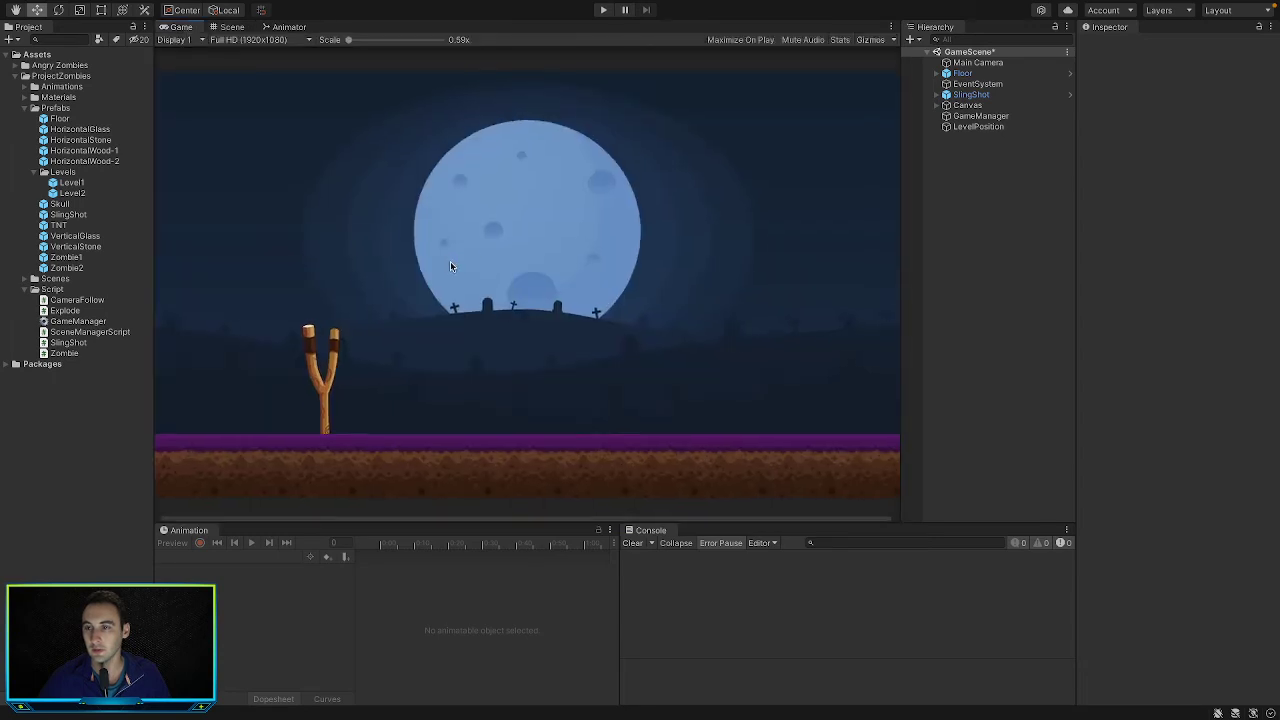
pyautogui.click(603, 10)
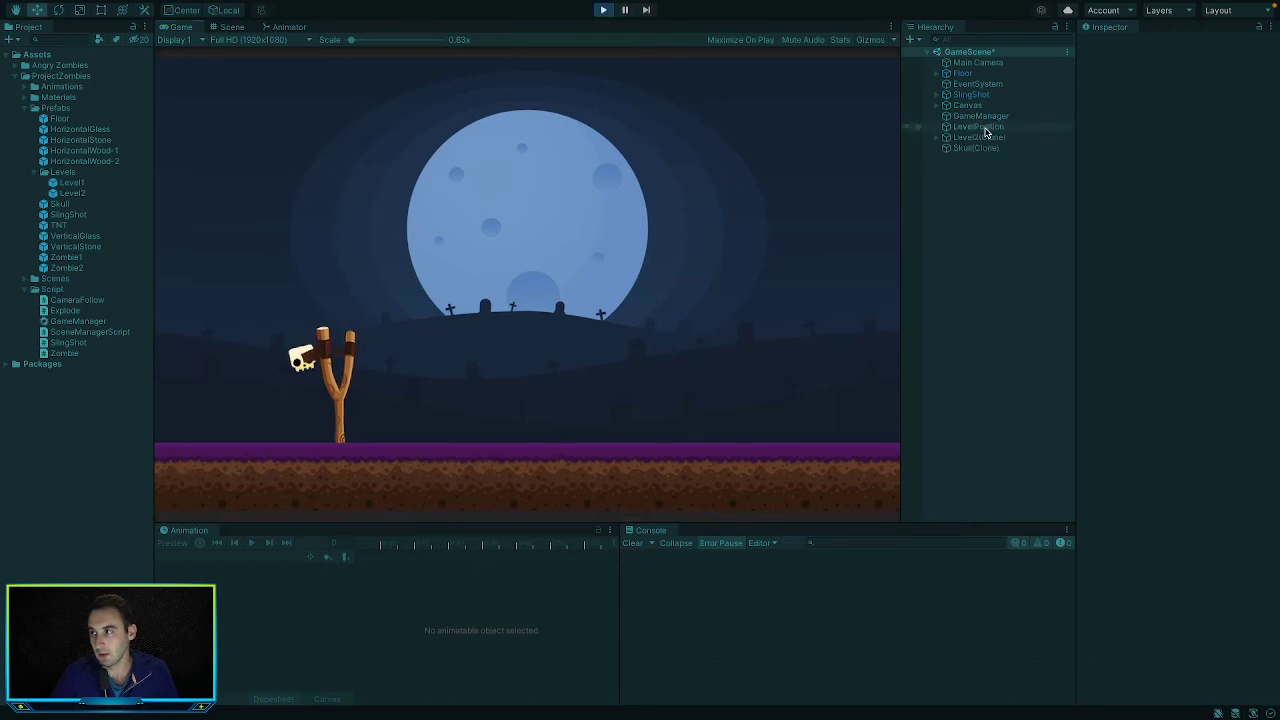
pyautogui.click(986, 128)
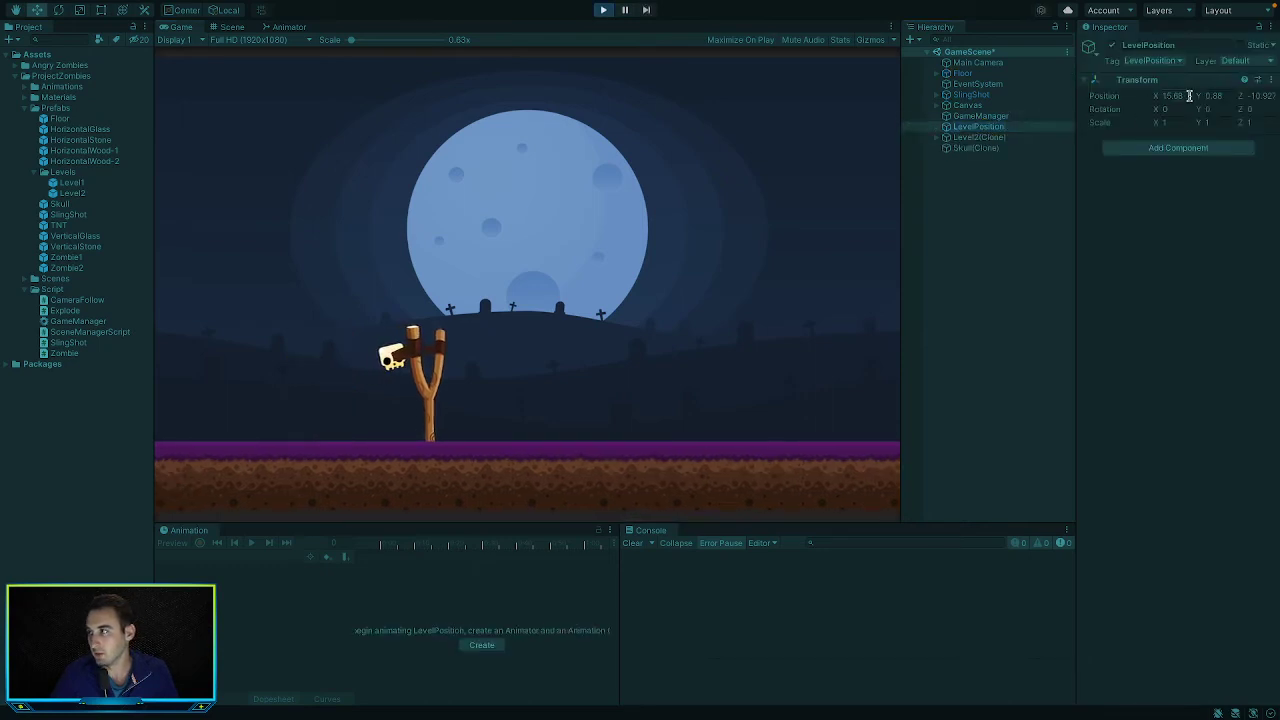
pyautogui.click(979, 138)
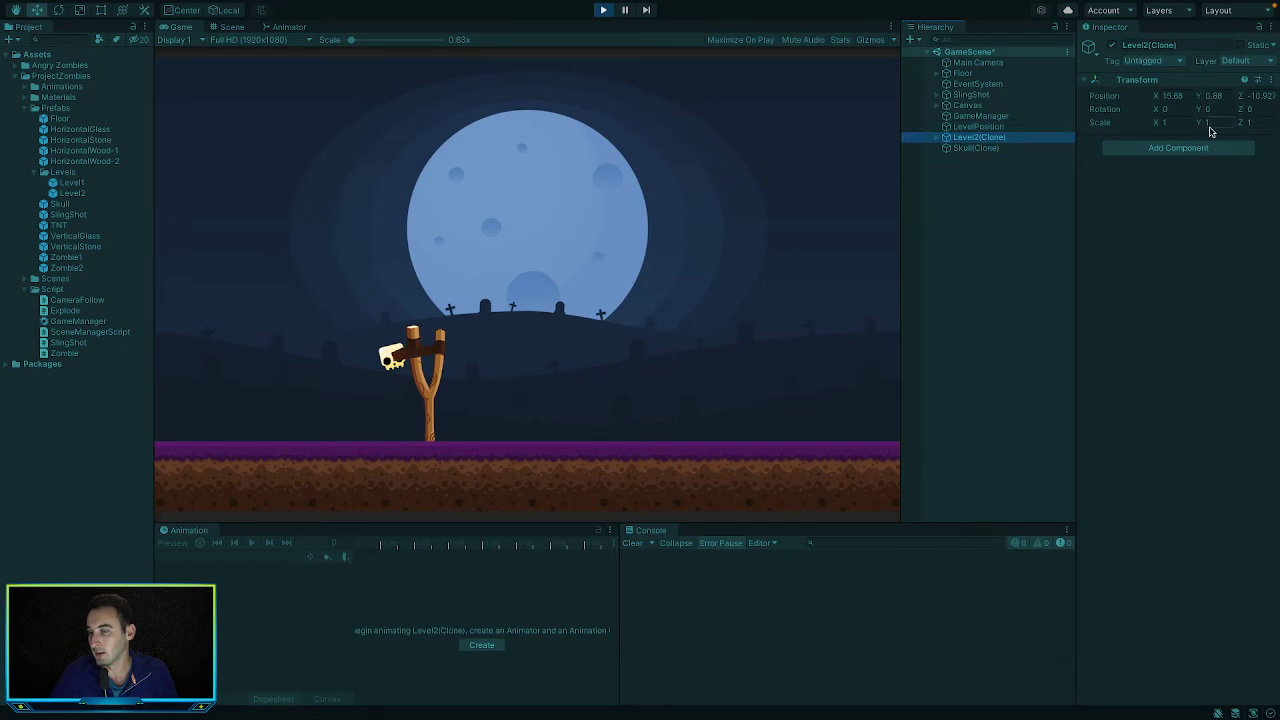
# Locate Level2(Clone) and LevelPosition in the scene to compare their placement above the floor
pyautogui.click(233, 27)
pyautogui.scroll(-5, 580, 297)
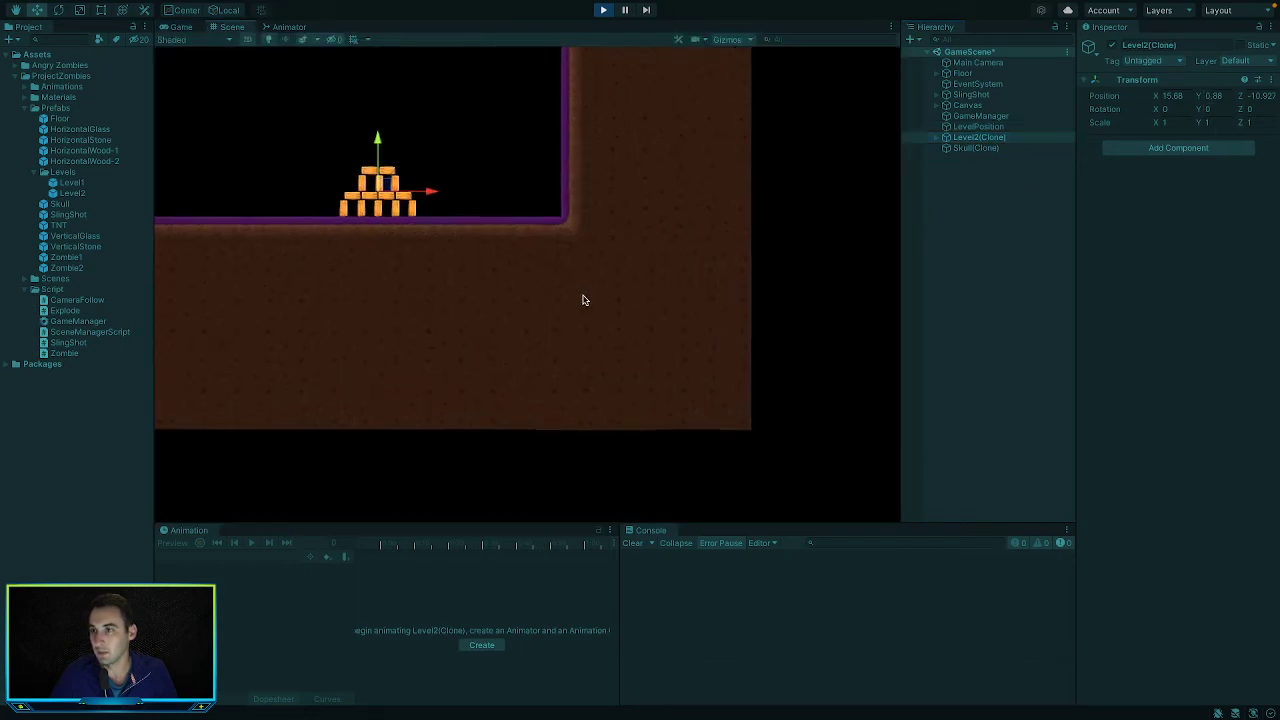
pyautogui.moveTo(571, 294); pyautogui.dragTo(731, 365, button='middle')
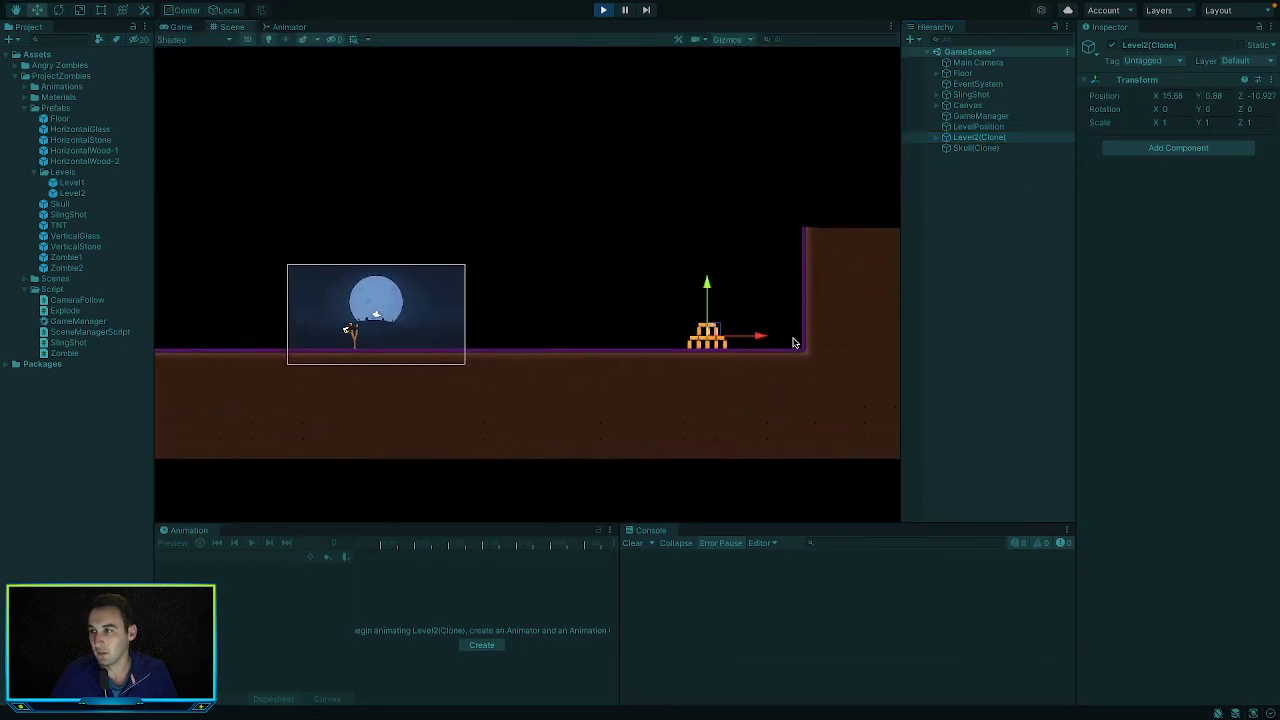
pyautogui.click(963, 127)
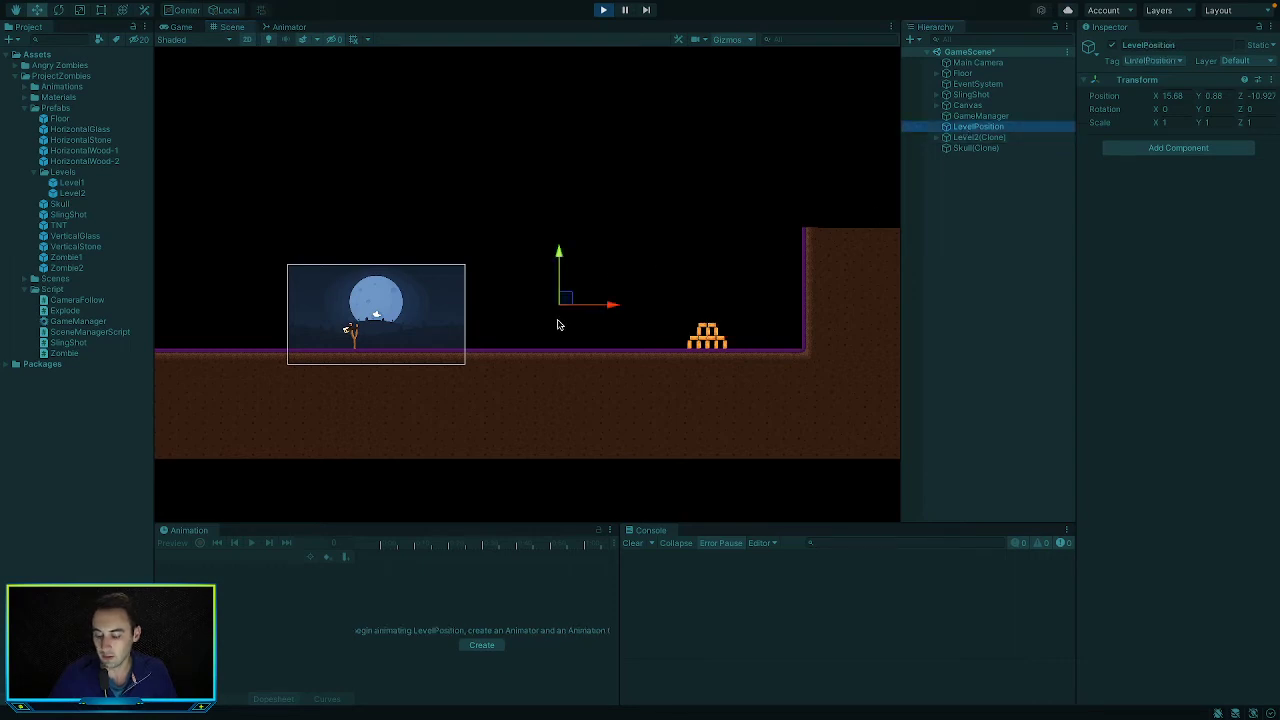
# In the GameManager script, change the Instantiate position argument to levelPosition.transform.localPosition
pyautogui.press('super+Tab')
pyautogui.moveTo(372, 222)
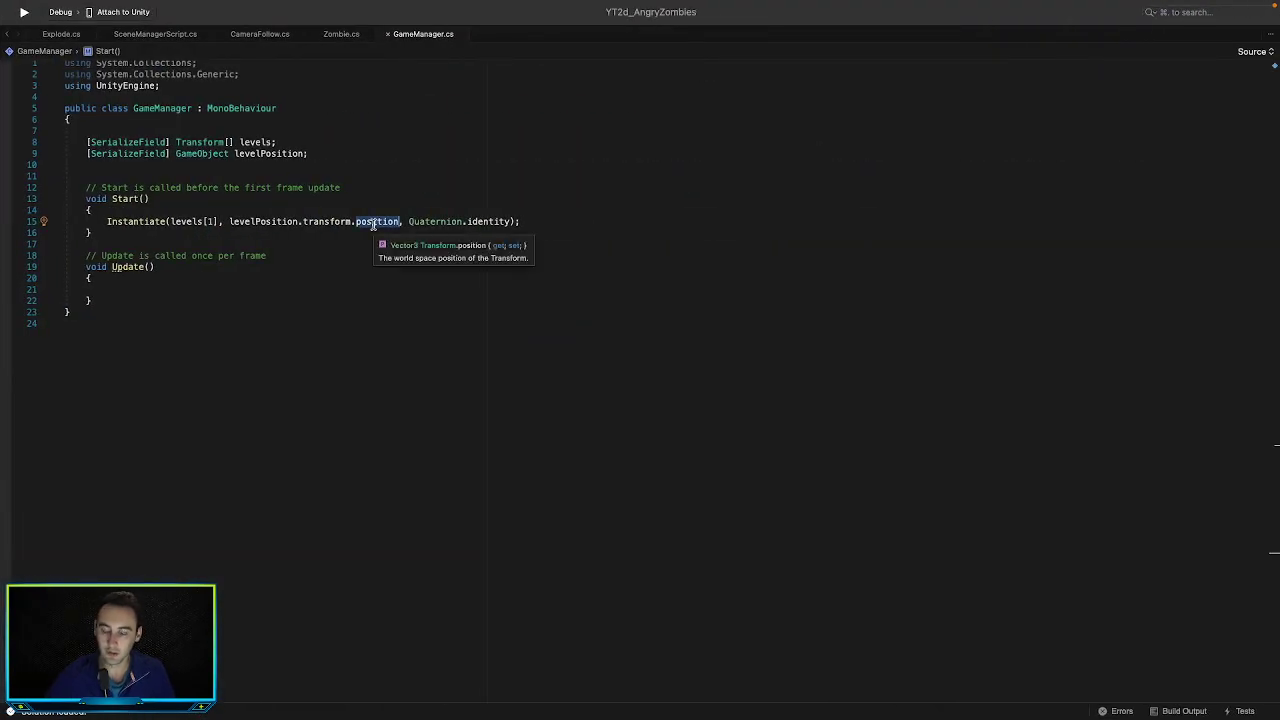
pyautogui.press('BackSpace')
pyautogui.write('l')
pyautogui.press('Down')
pyautogui.press('Return')
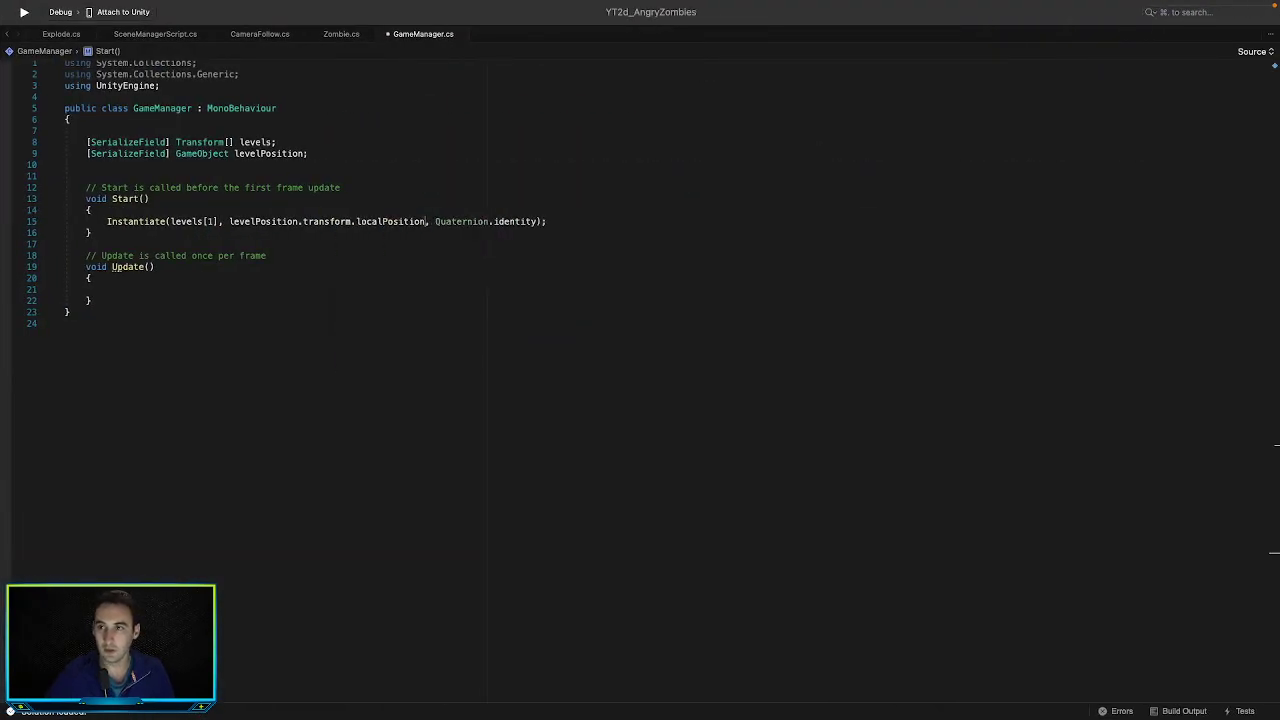
# Return to Unity, rerun the game with the updated script, examine the spawned structure in the scene, and stop the game
pyautogui.press('super+Tab')
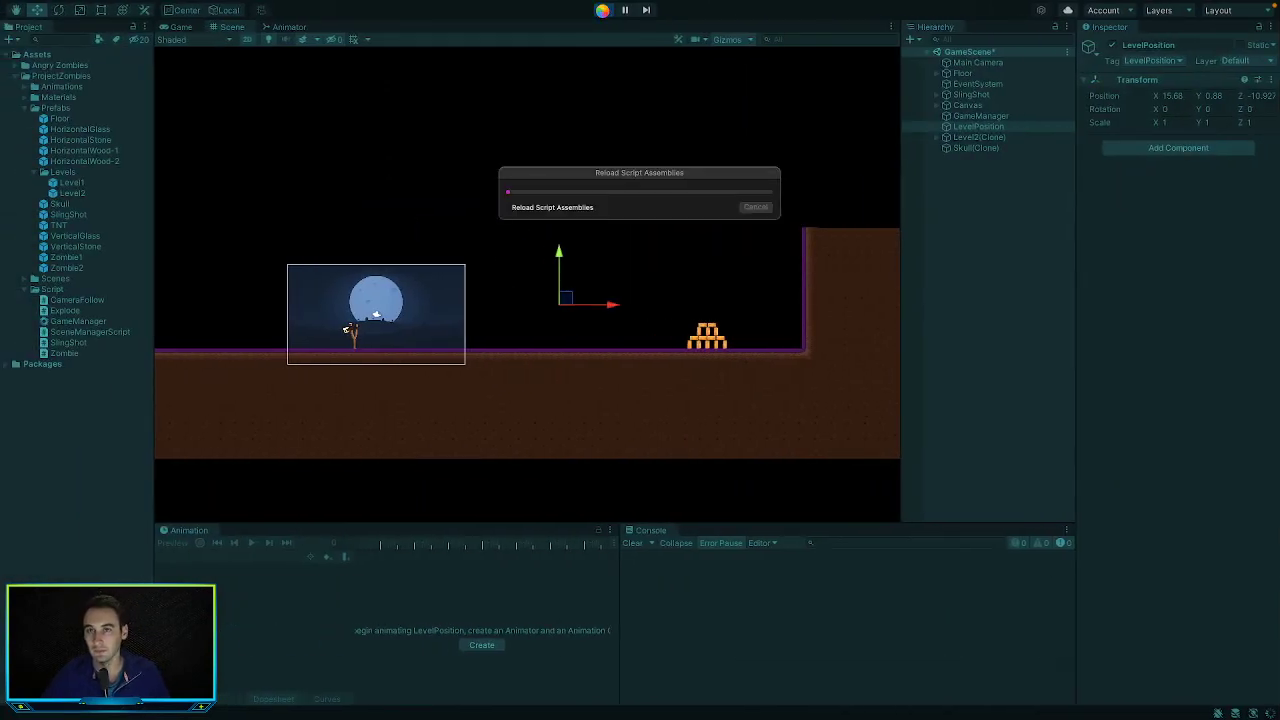
pyautogui.click(603, 10)
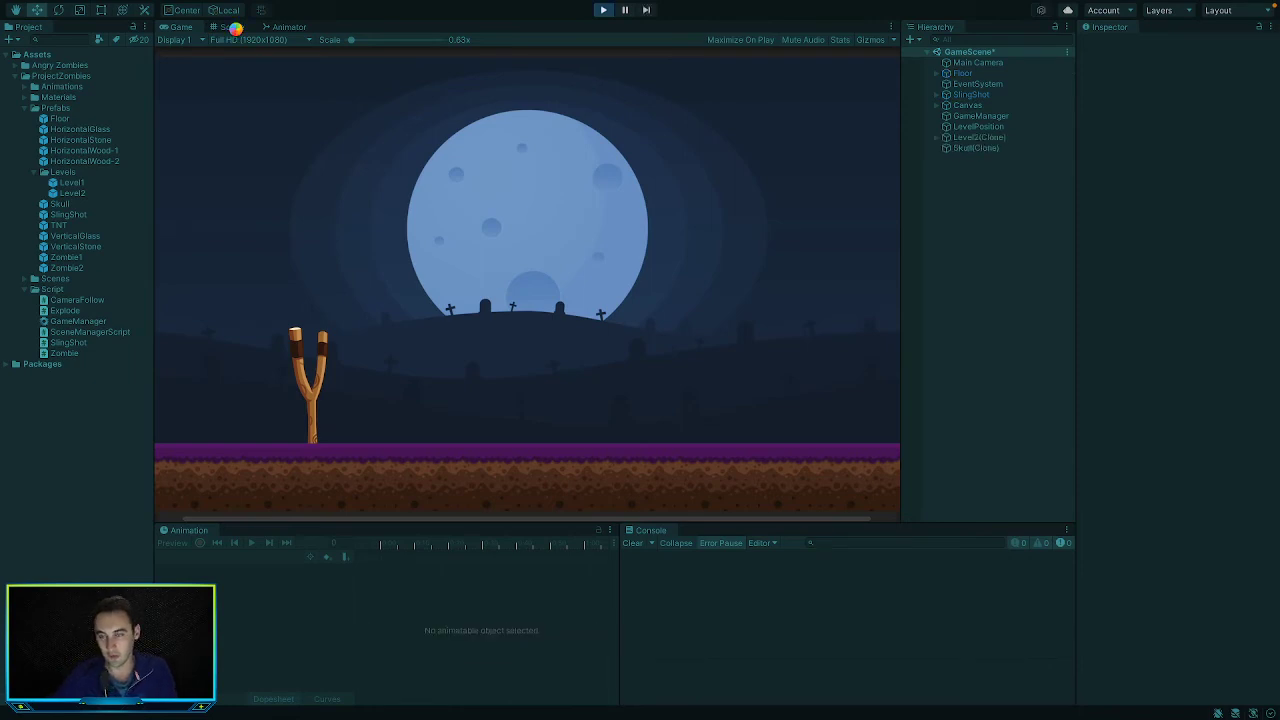
pyautogui.click(235, 27)
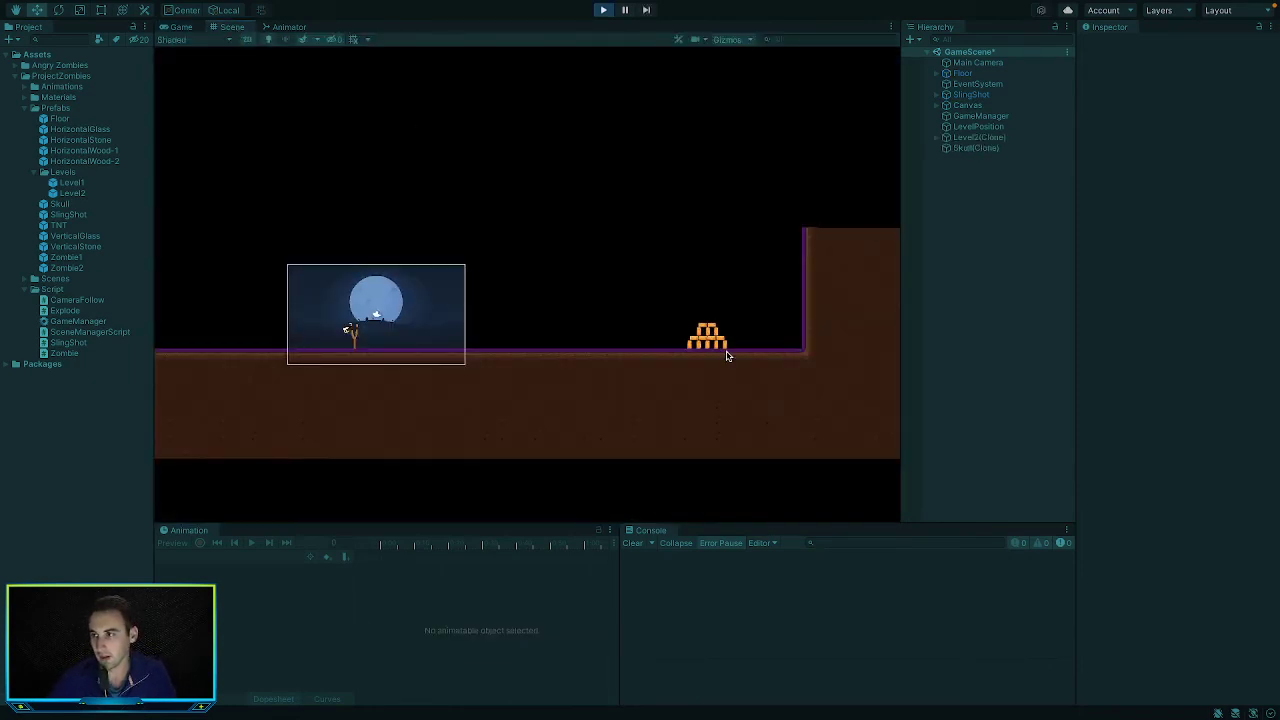
pyautogui.scroll(5, 718, 340)
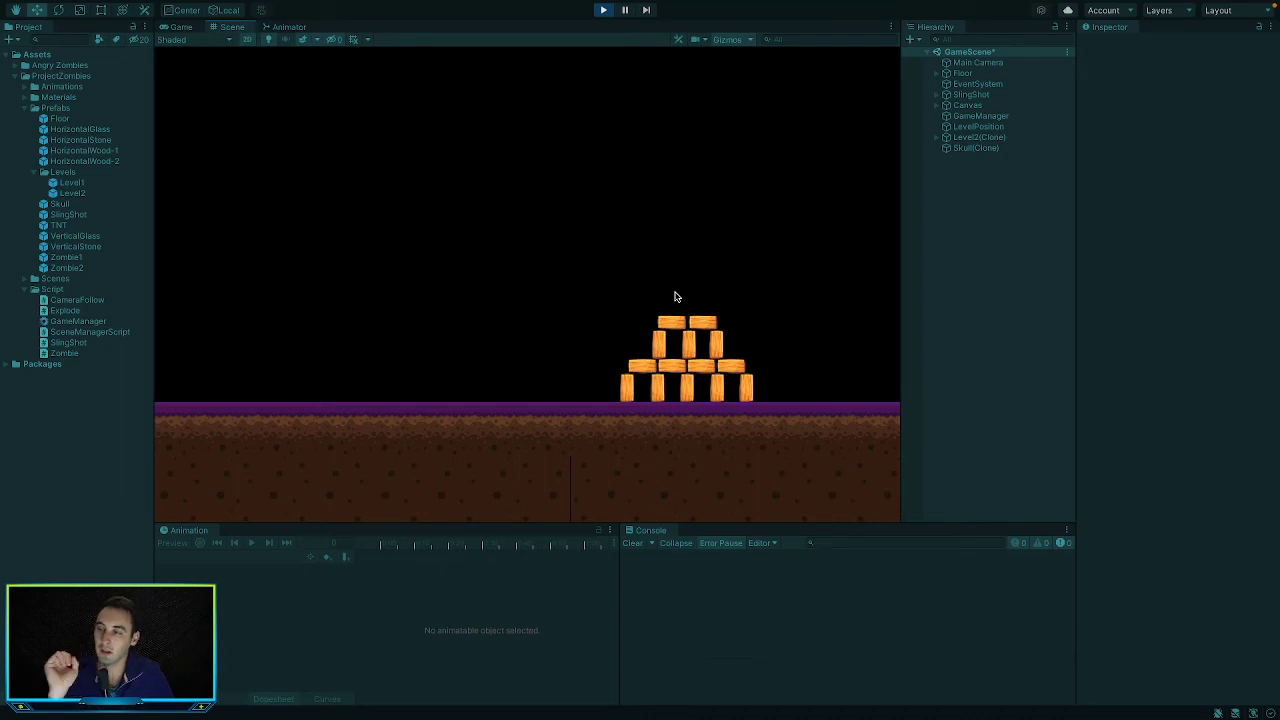
pyautogui.click(604, 10)
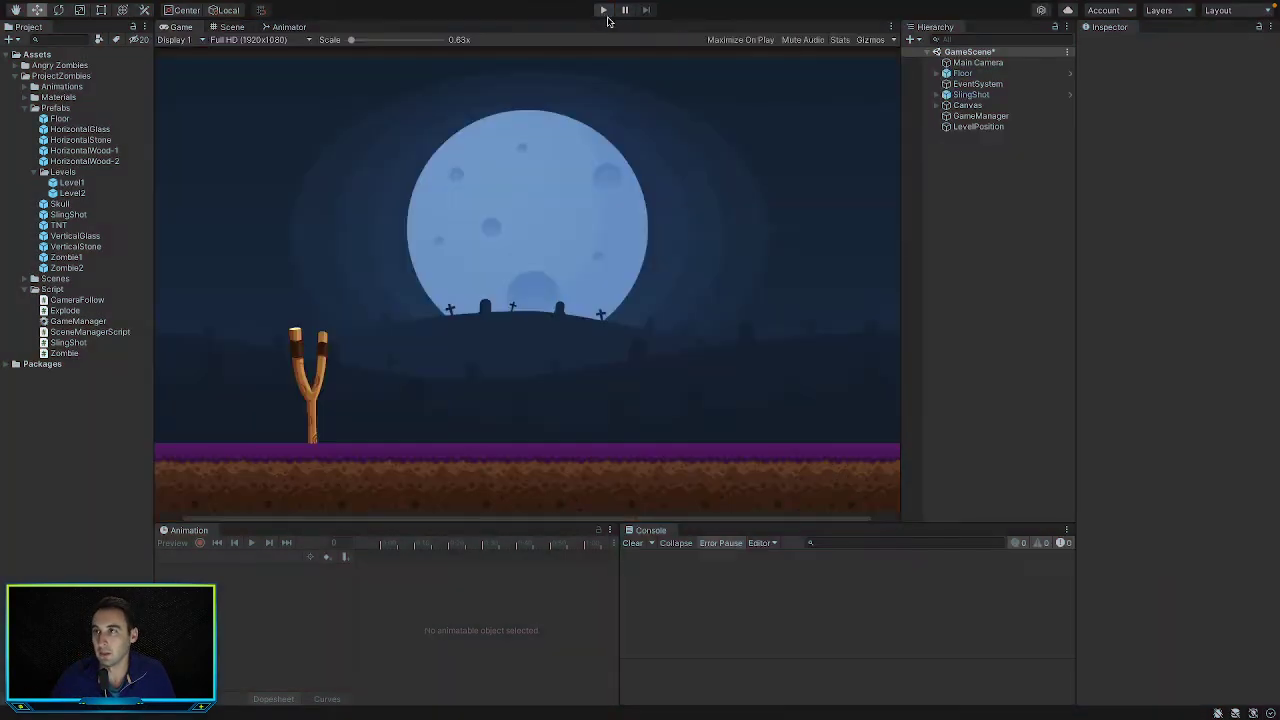
# Restart the game and compare the scene positions and Transform values of LevelPosition and Level2(Clone)
pyautogui.click(604, 10)
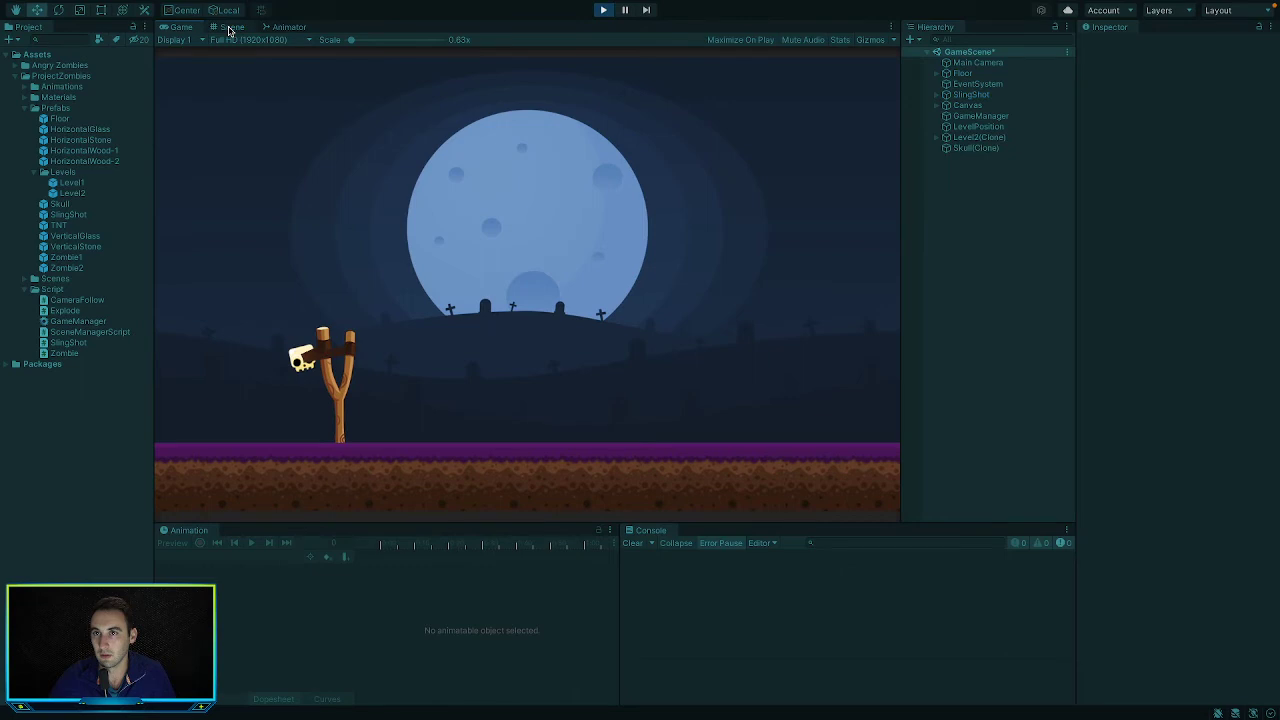
pyautogui.click(228, 28)
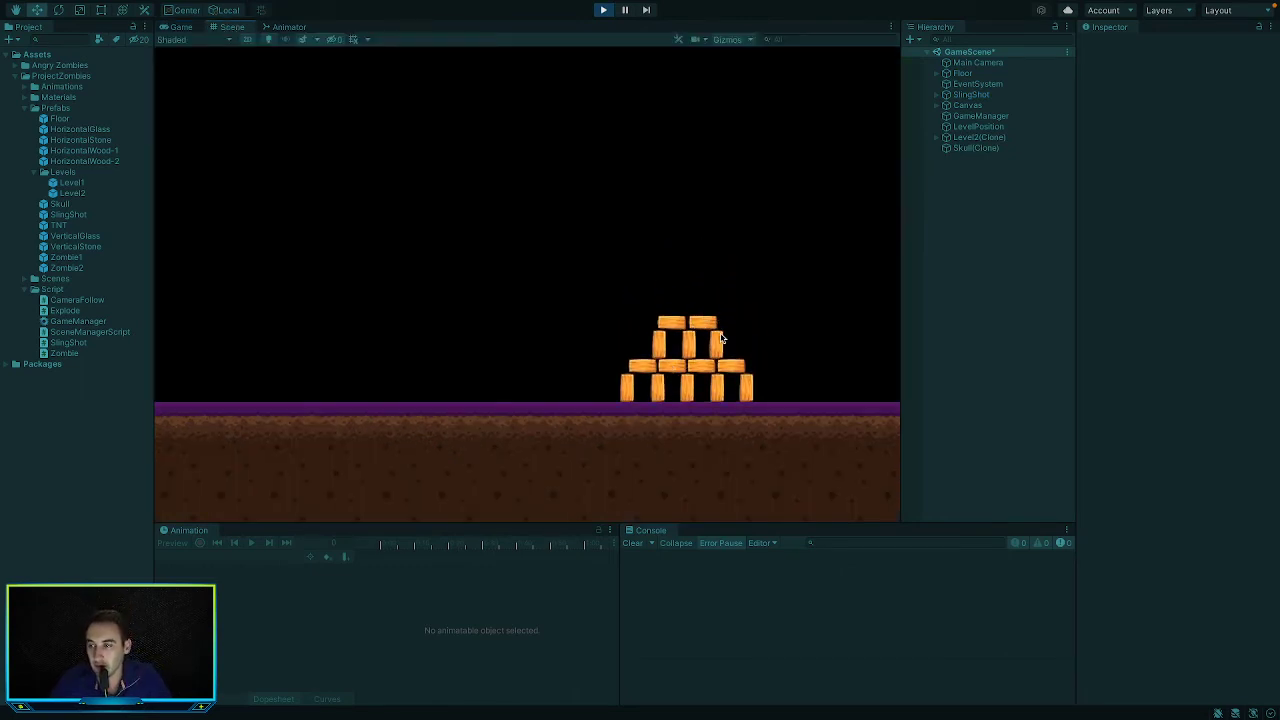
pyautogui.click(966, 128)
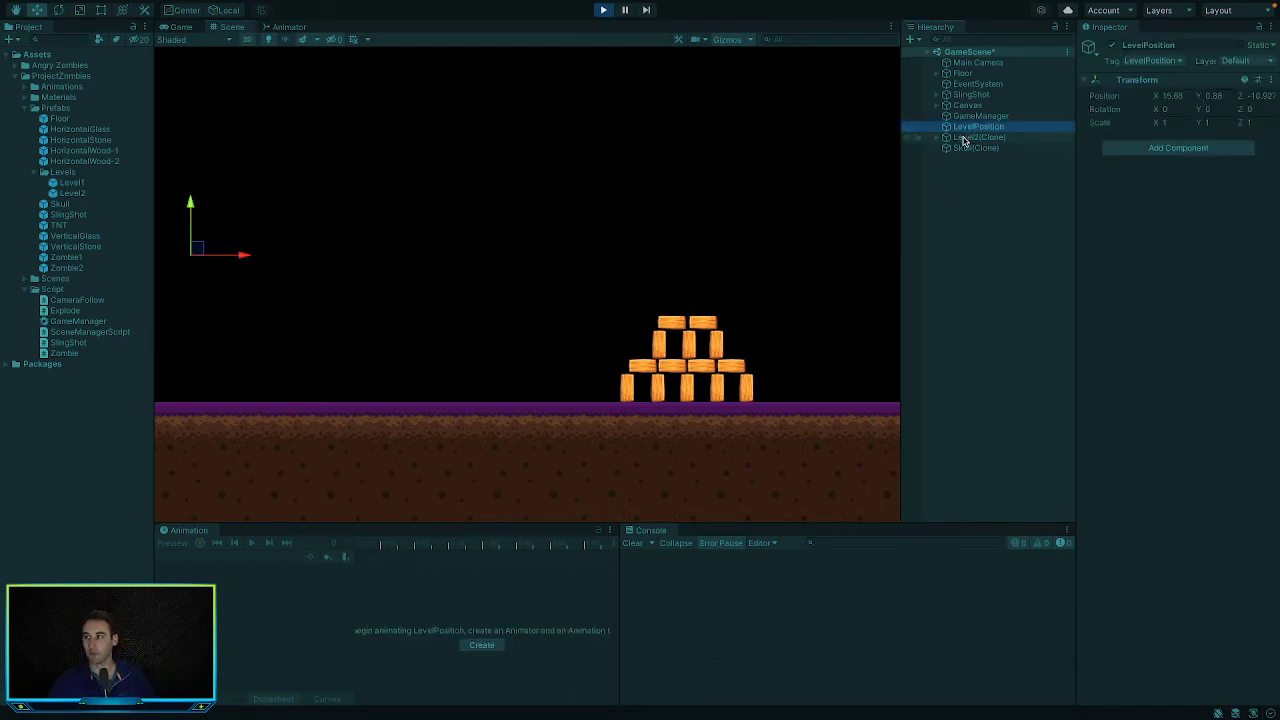
pyautogui.click(965, 138)
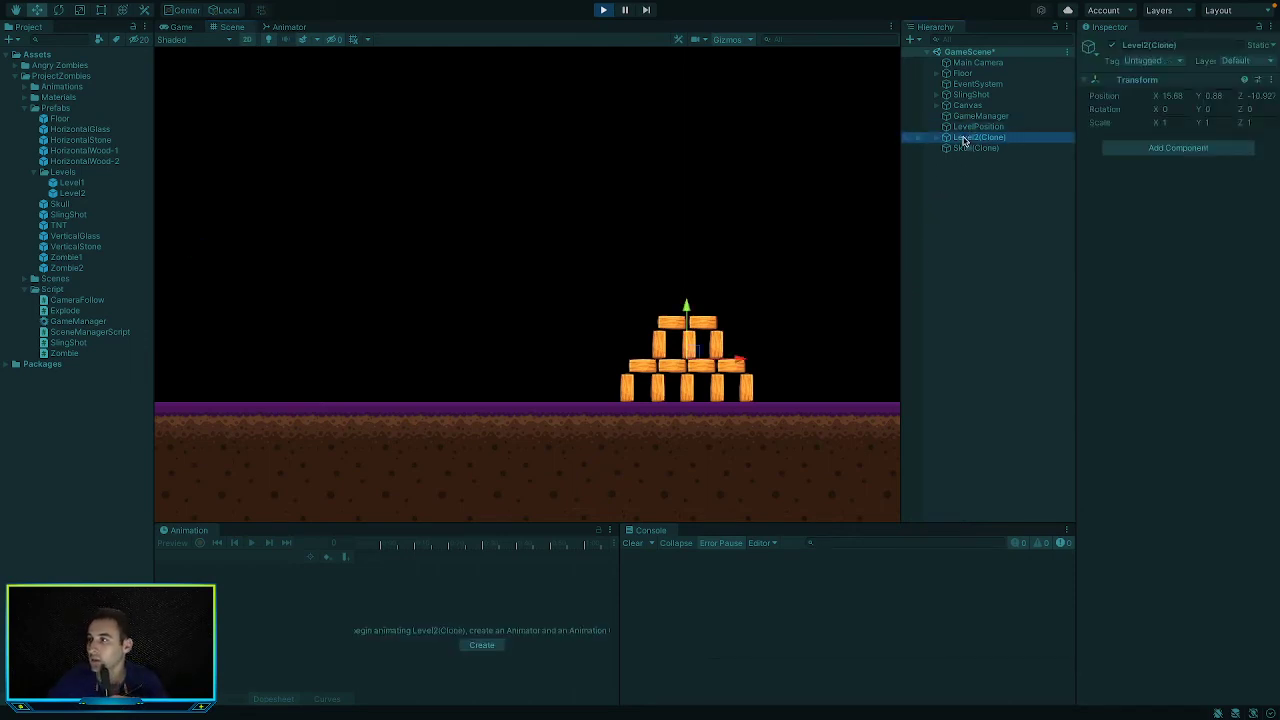
pyautogui.click(1013, 157)
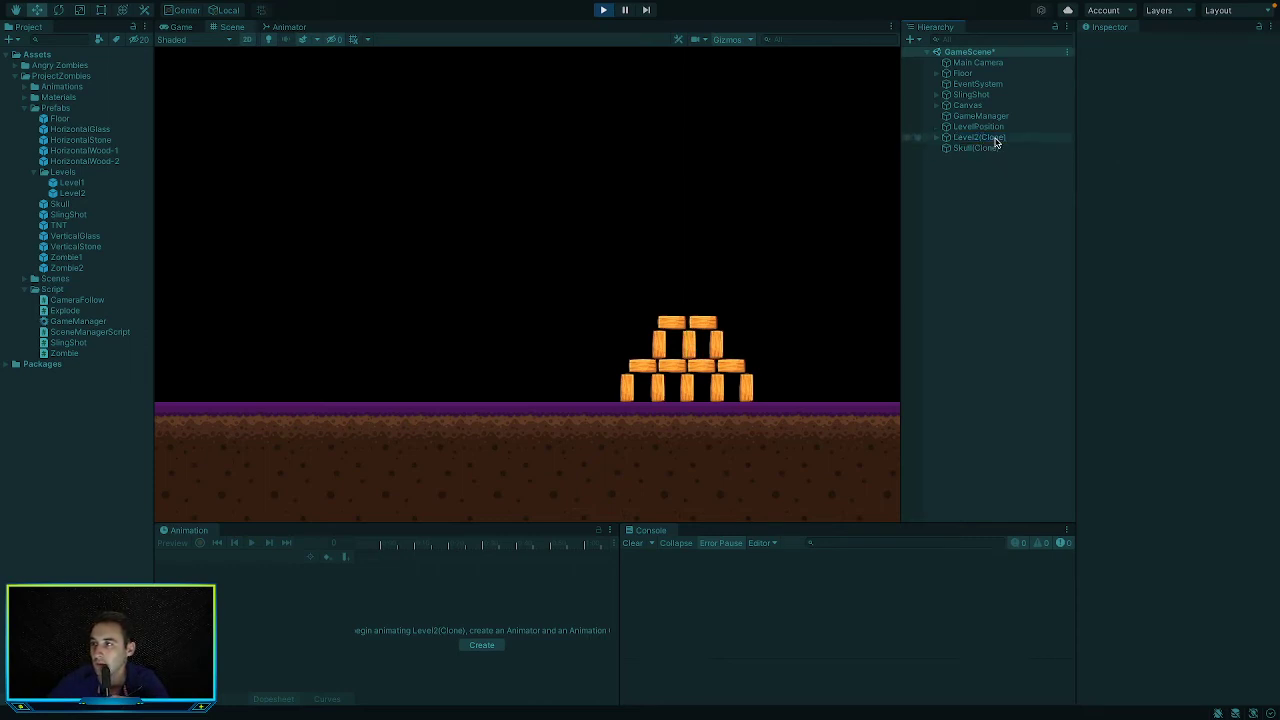
# Move Level2(Clone) in the running scene to about X 6.97, Y 4.97
pyautogui.click(995, 141)
pyautogui.moveTo(740, 362); pyautogui.dragTo(573, 362)
pyautogui.moveTo(521, 300); pyautogui.dragTo(402, 233)
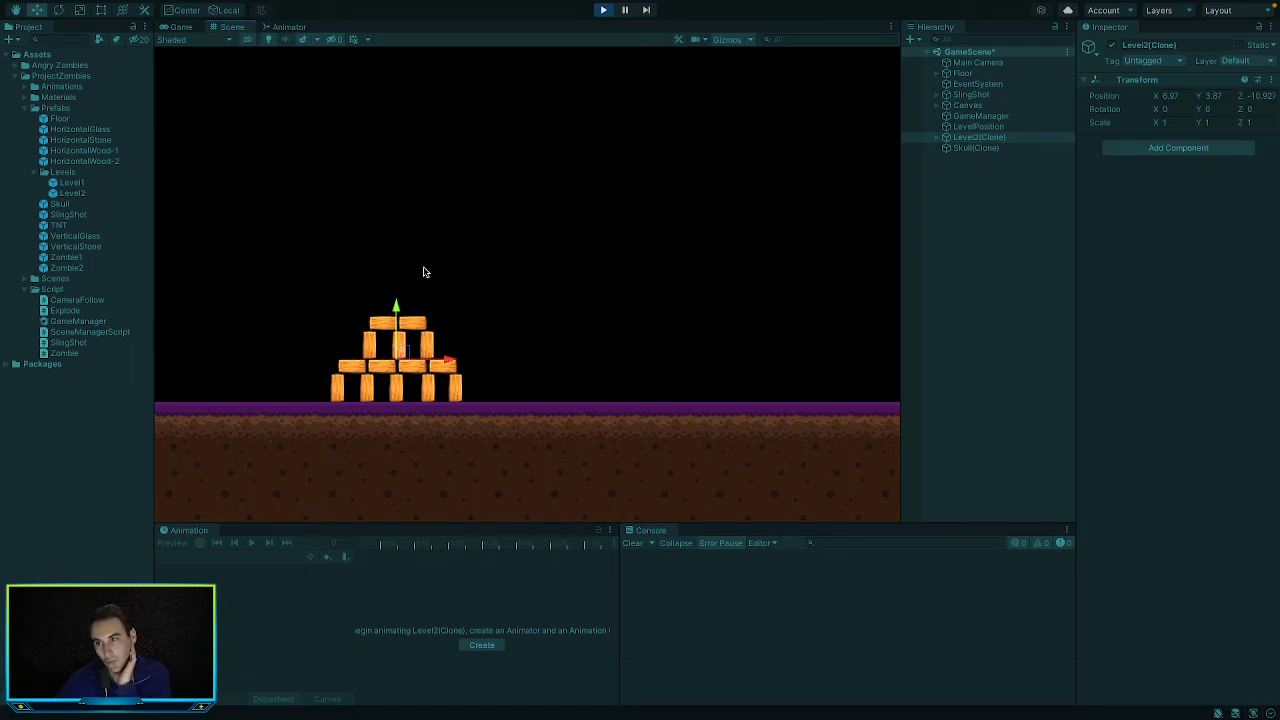
pyautogui.moveTo(396, 304)
pyautogui.mouseDown()
pyautogui.moveTo(397, 266)
pyautogui.moveTo(394, 277)
pyautogui.mouseUp()
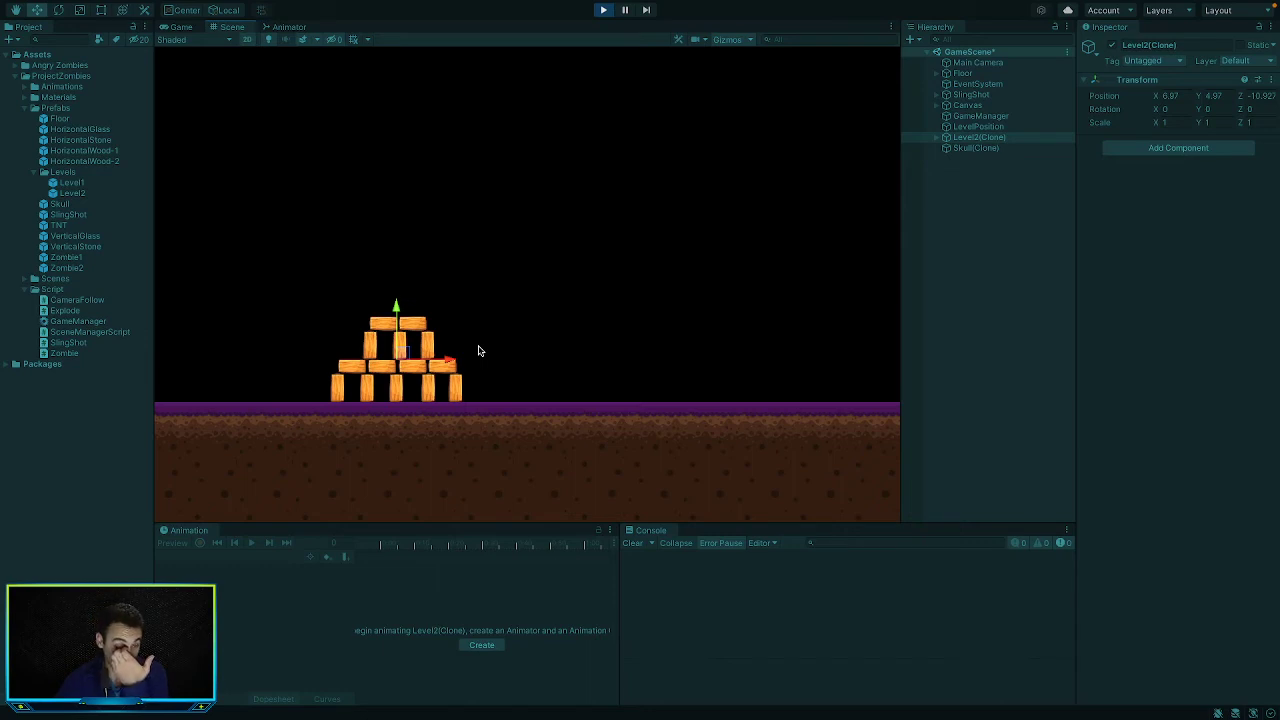
# Review the collision handling in the Zombie script and stop the running game
pyautogui.press('super+Tab')
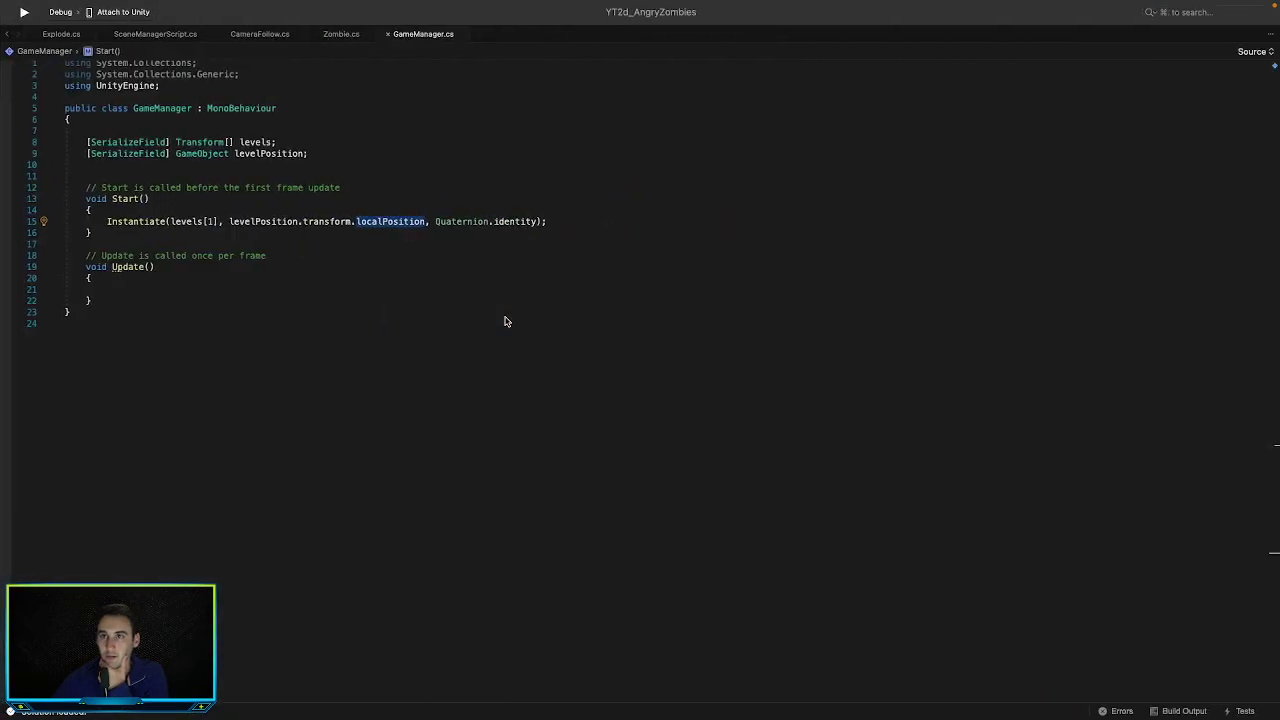
pyautogui.click(341, 34)
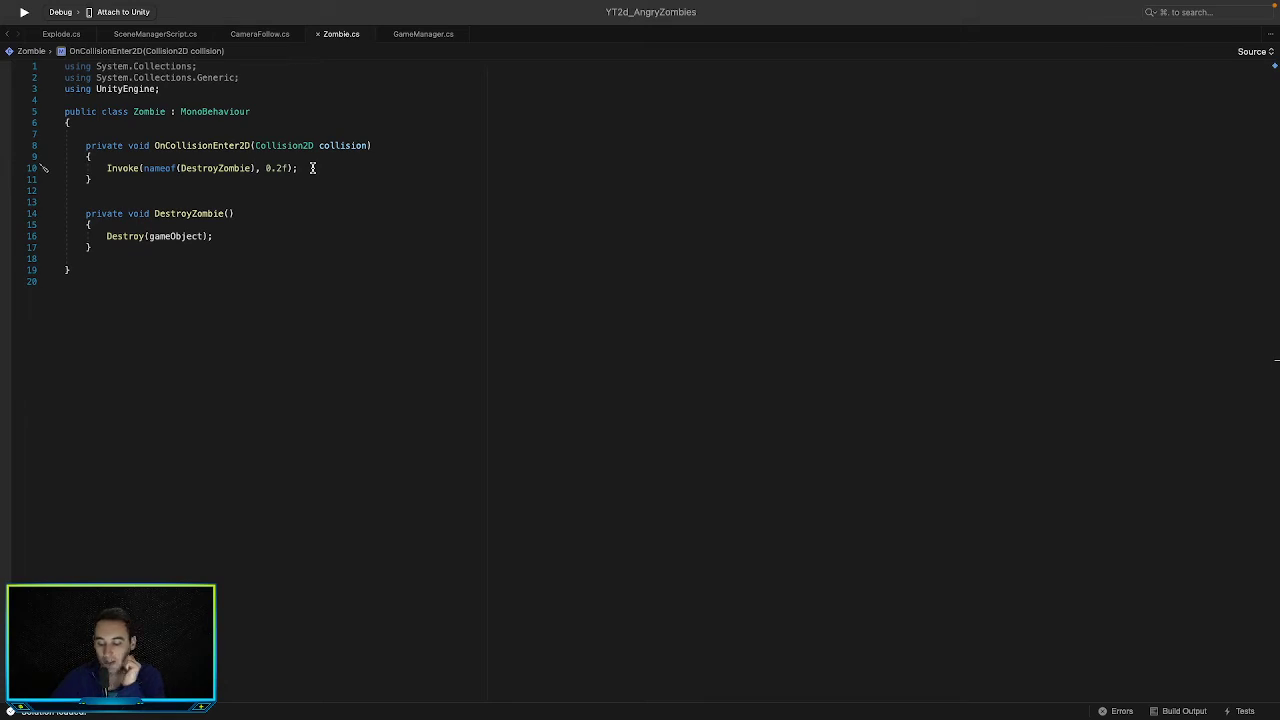
pyautogui.hotkey('ctrl', 'Left')
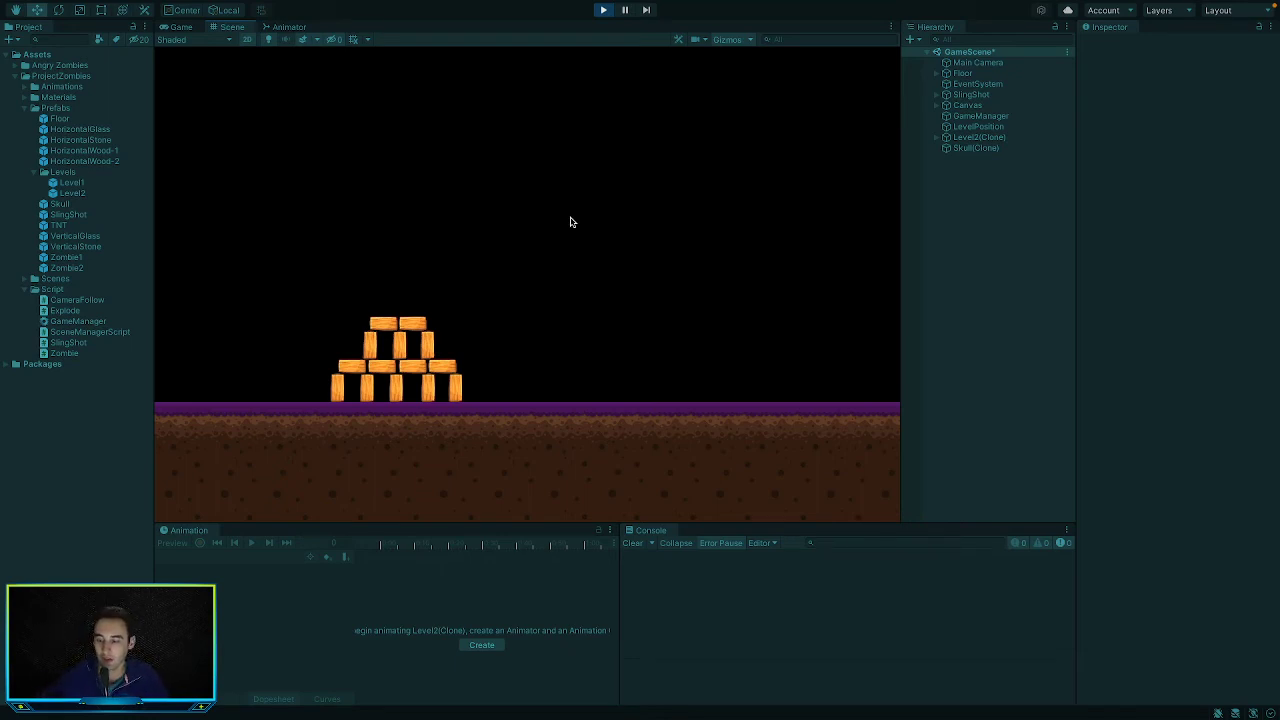
pyautogui.click(601, 10)
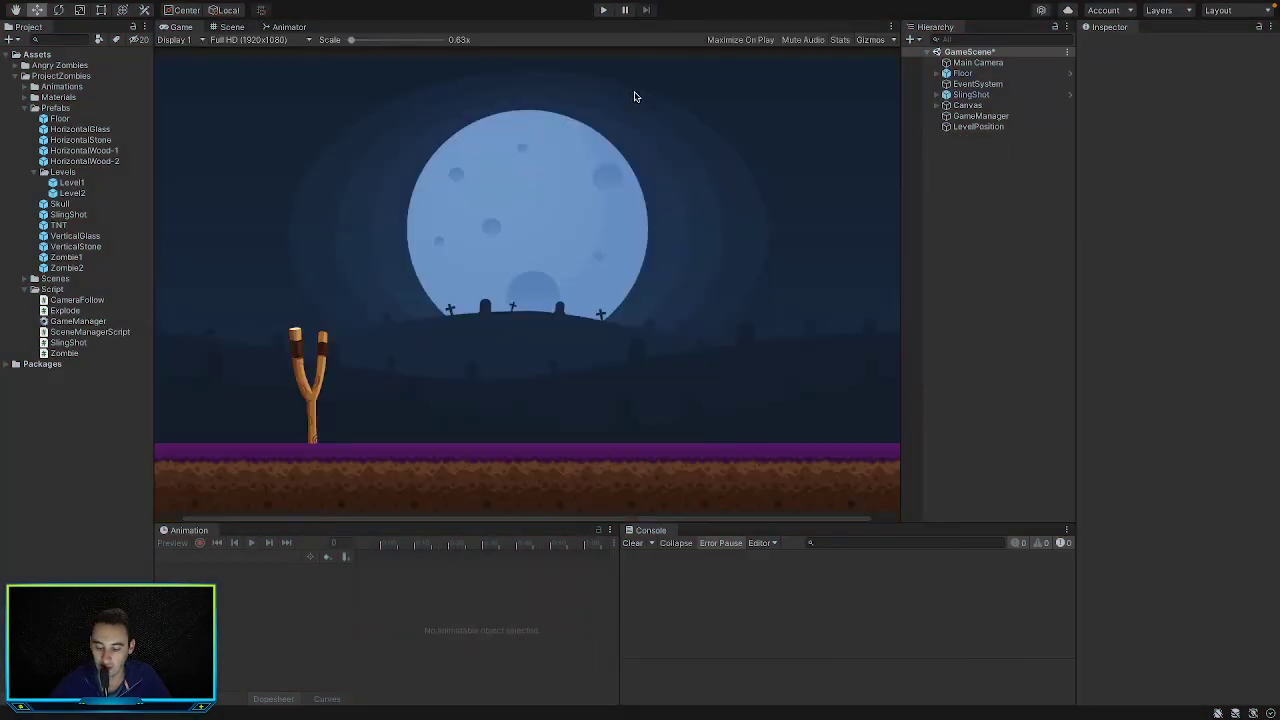
pyautogui.press('super+Tab')
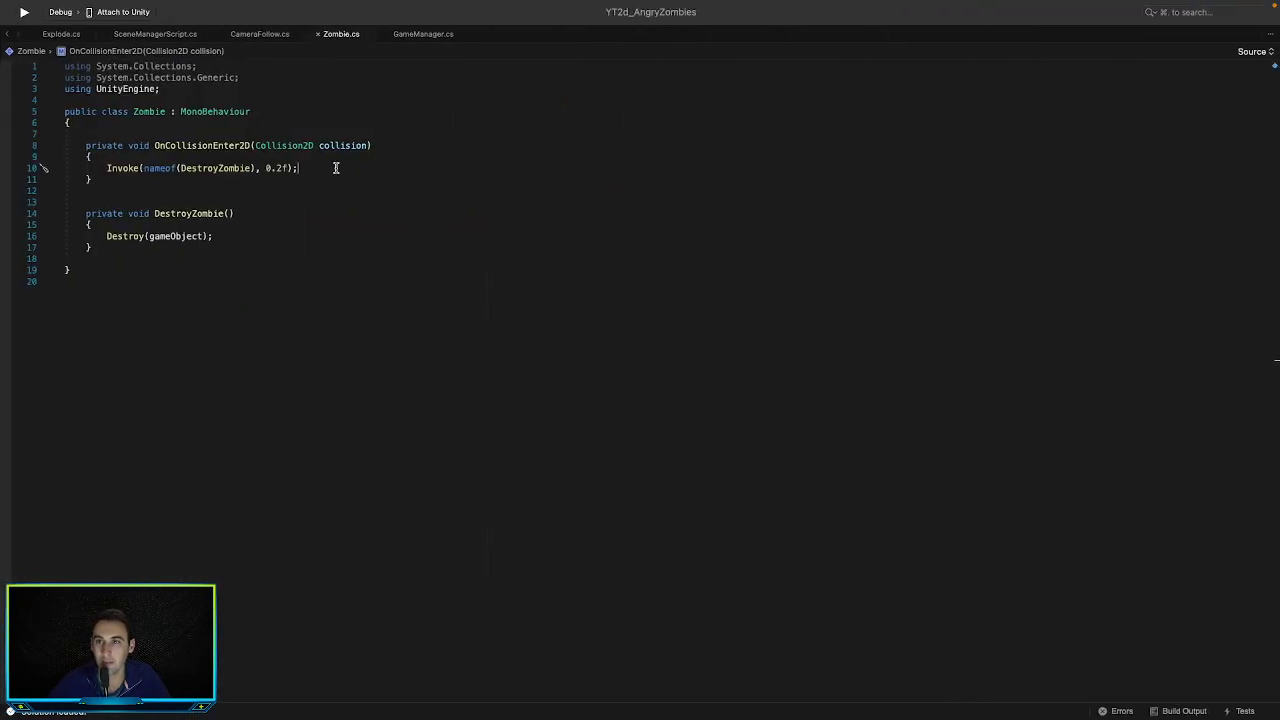
# Open the Skull prefab in Unity and check the tag of its root object
pyautogui.press('super+Tab')
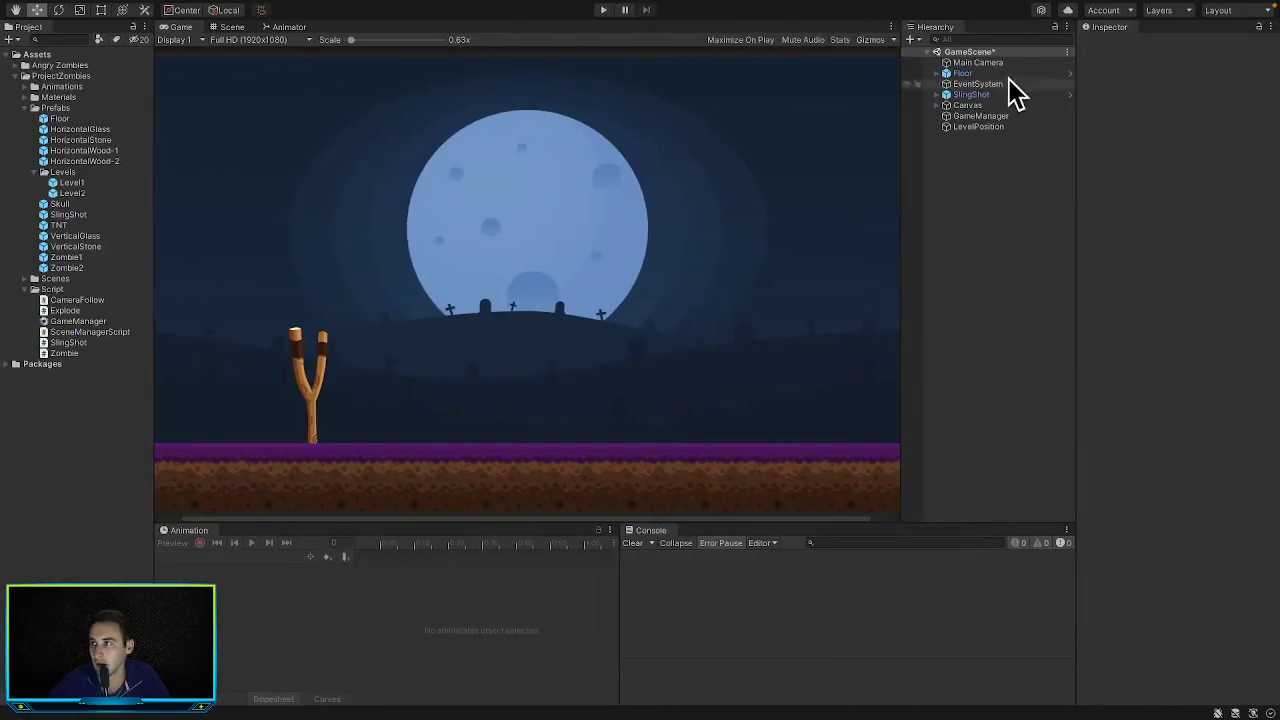
pyautogui.doubleClick(74, 204)
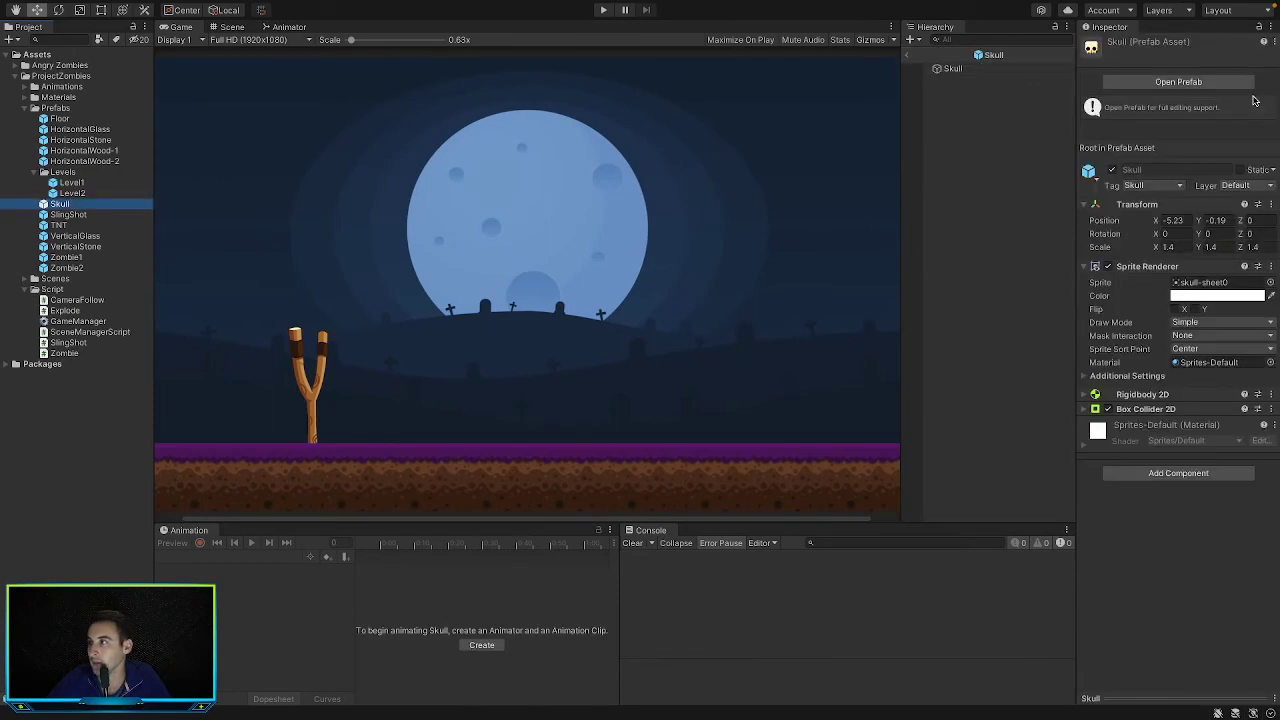
pyautogui.click(1003, 72)
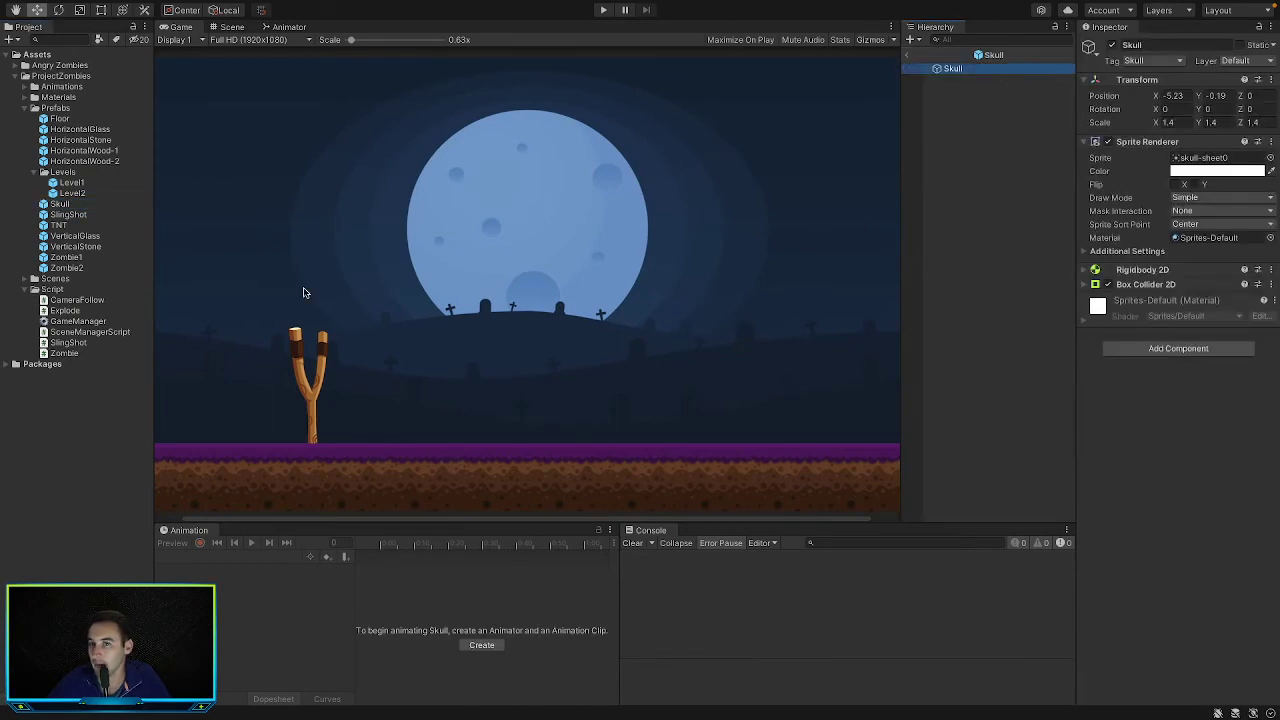
# In the Zombie script, add an if block to OnCollisionEnter2D that checks collision.gameObject.tag == "Skull"
pyautogui.press('super+Tab')
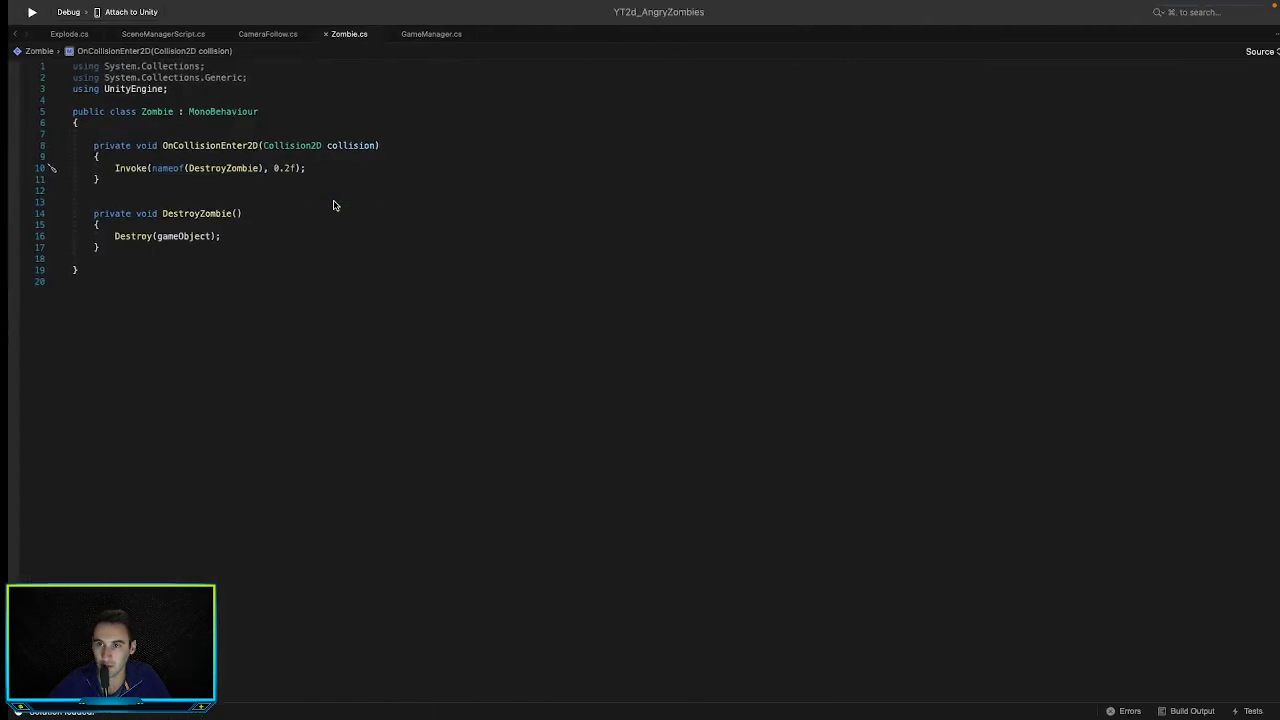
pyautogui.scroll(-1, 328, 155)
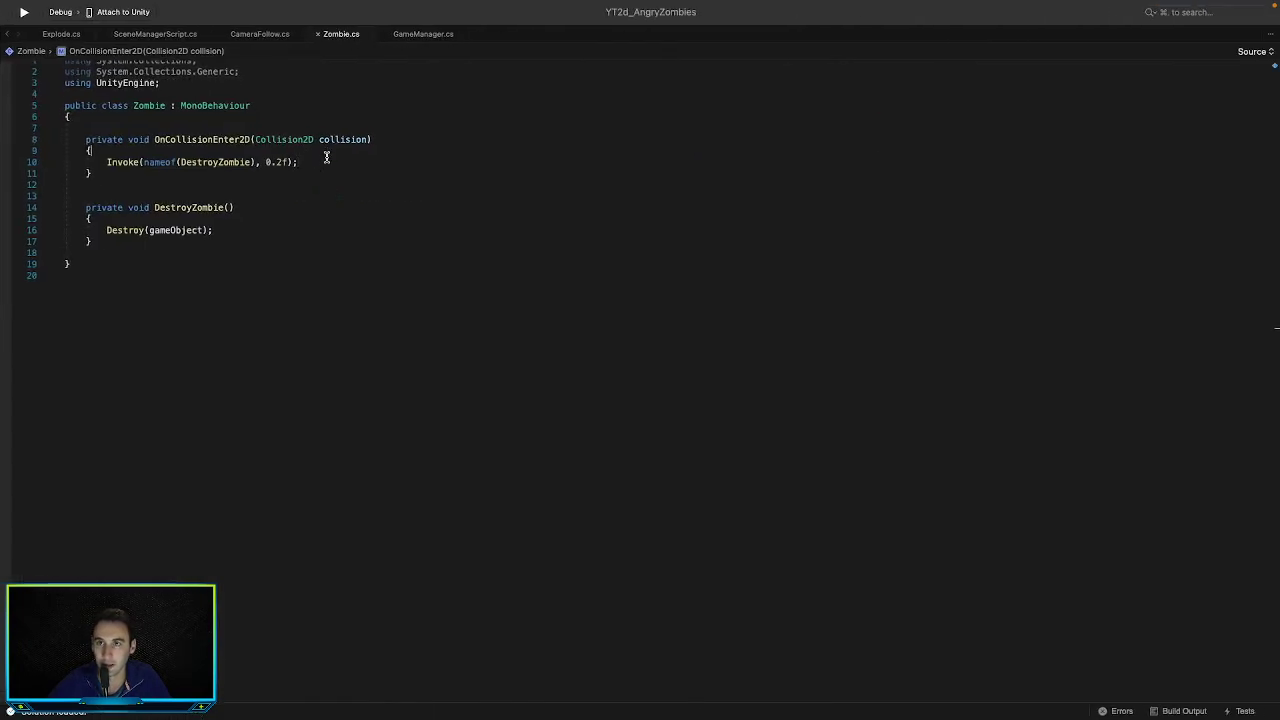
pyautogui.press('Return')
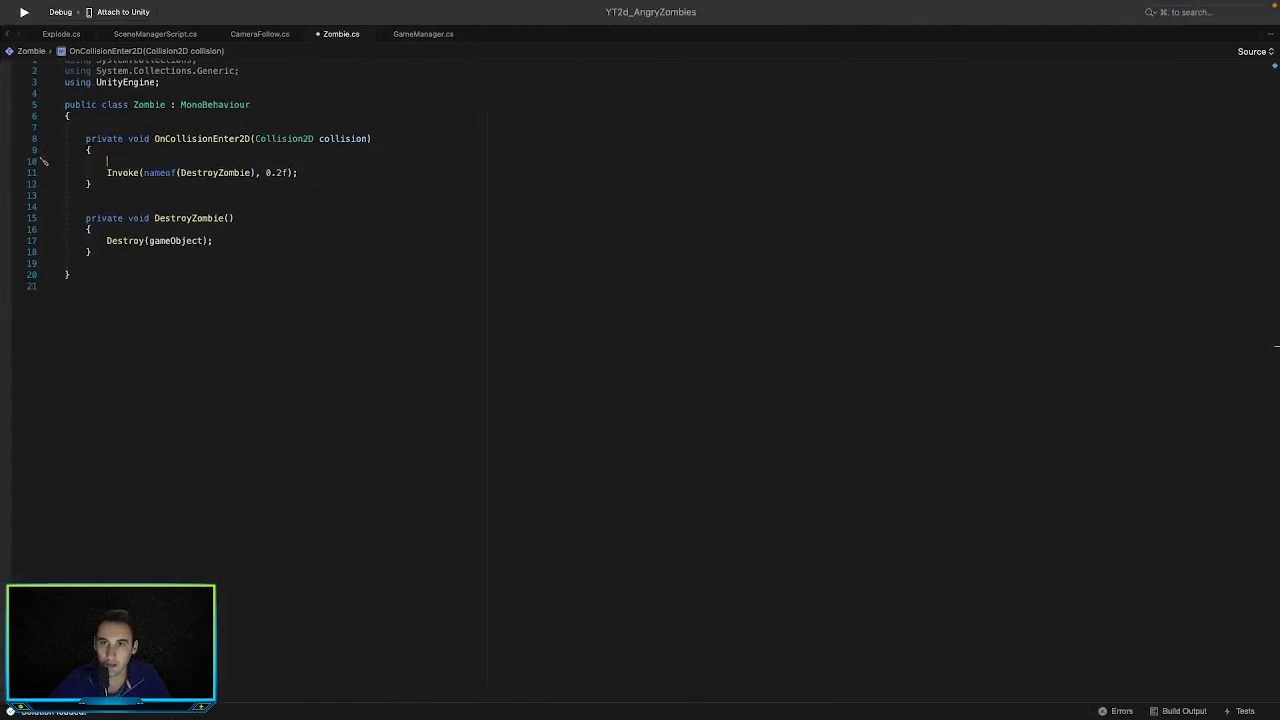
pyautogui.write('if')
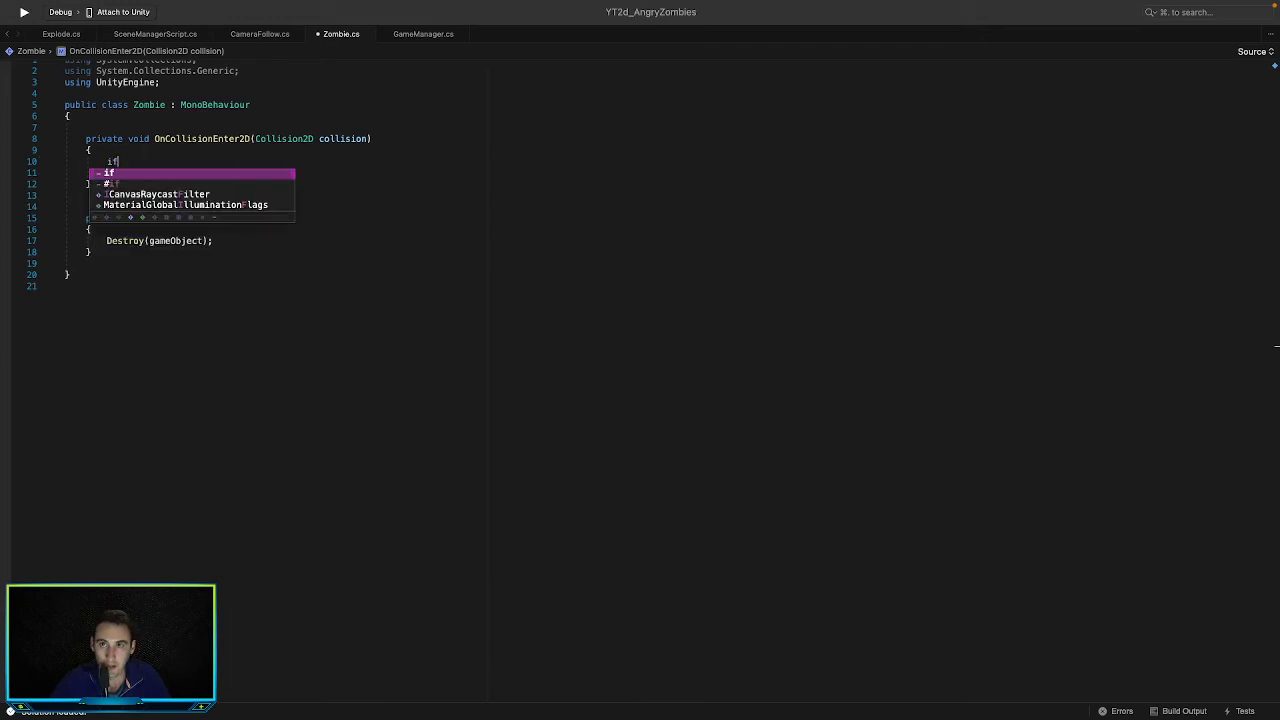
pyautogui.write(' (')
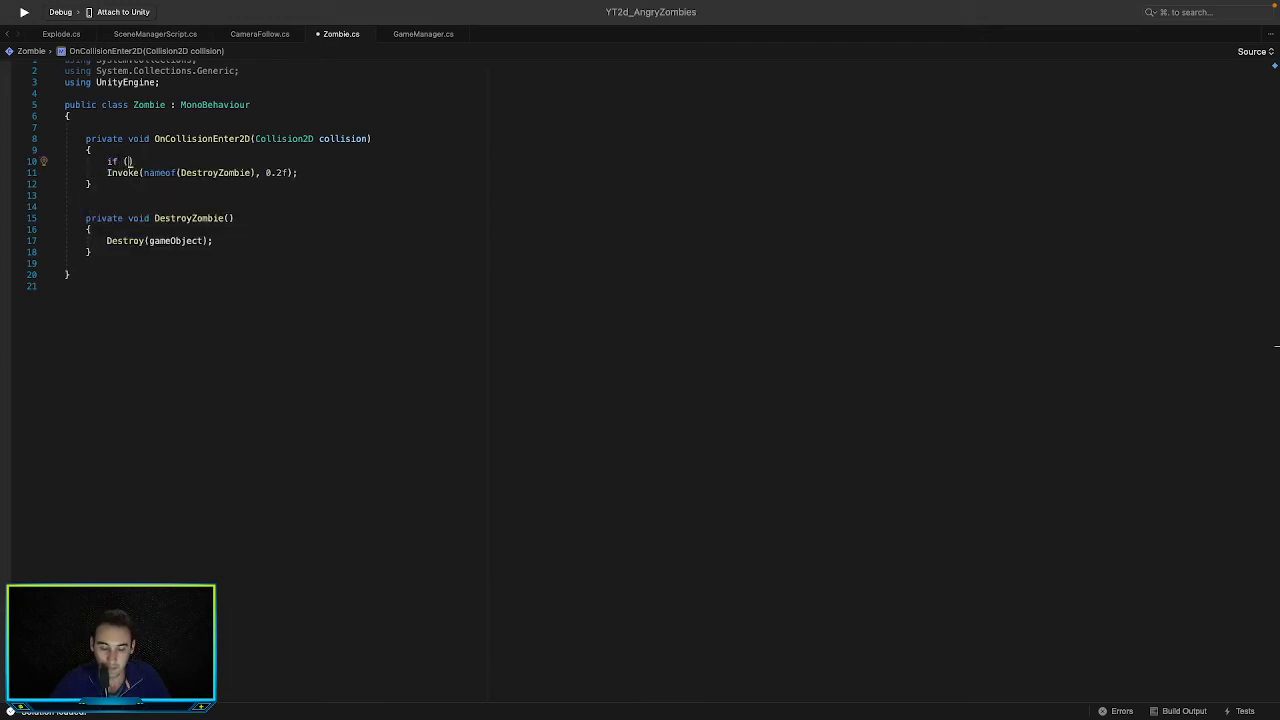
pyautogui.write('collision')
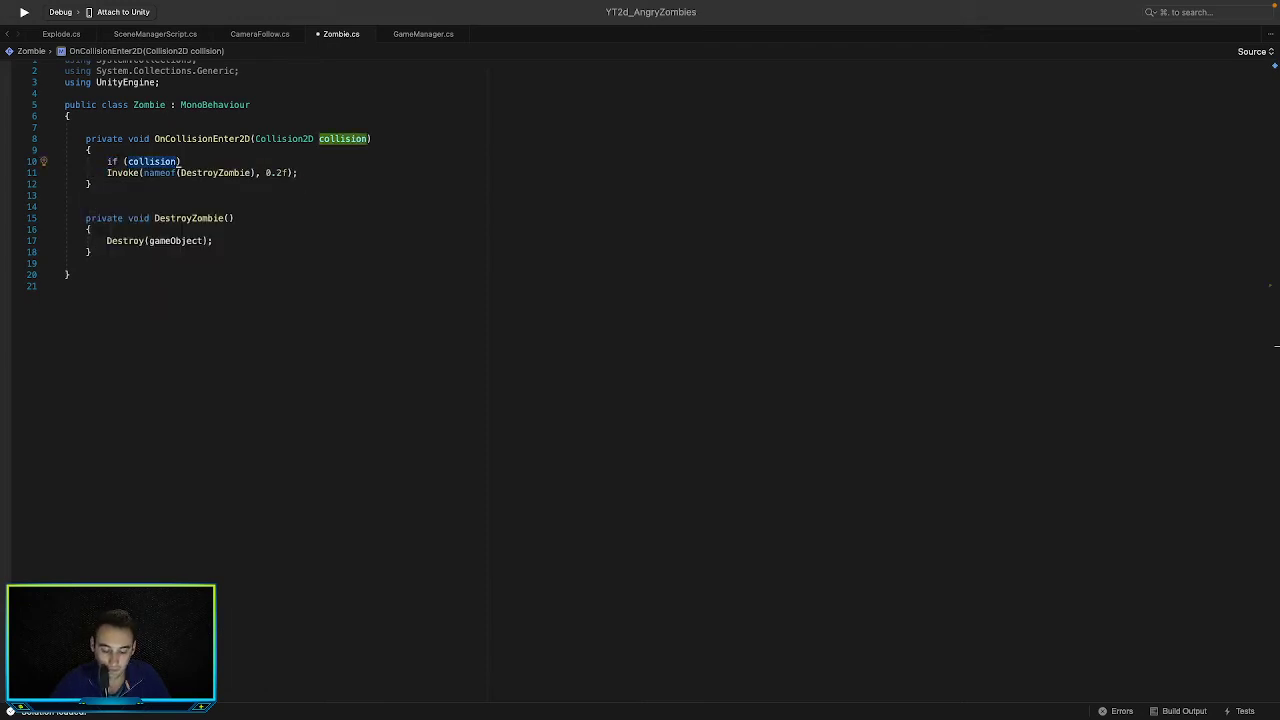
pyautogui.write('.gameObject')
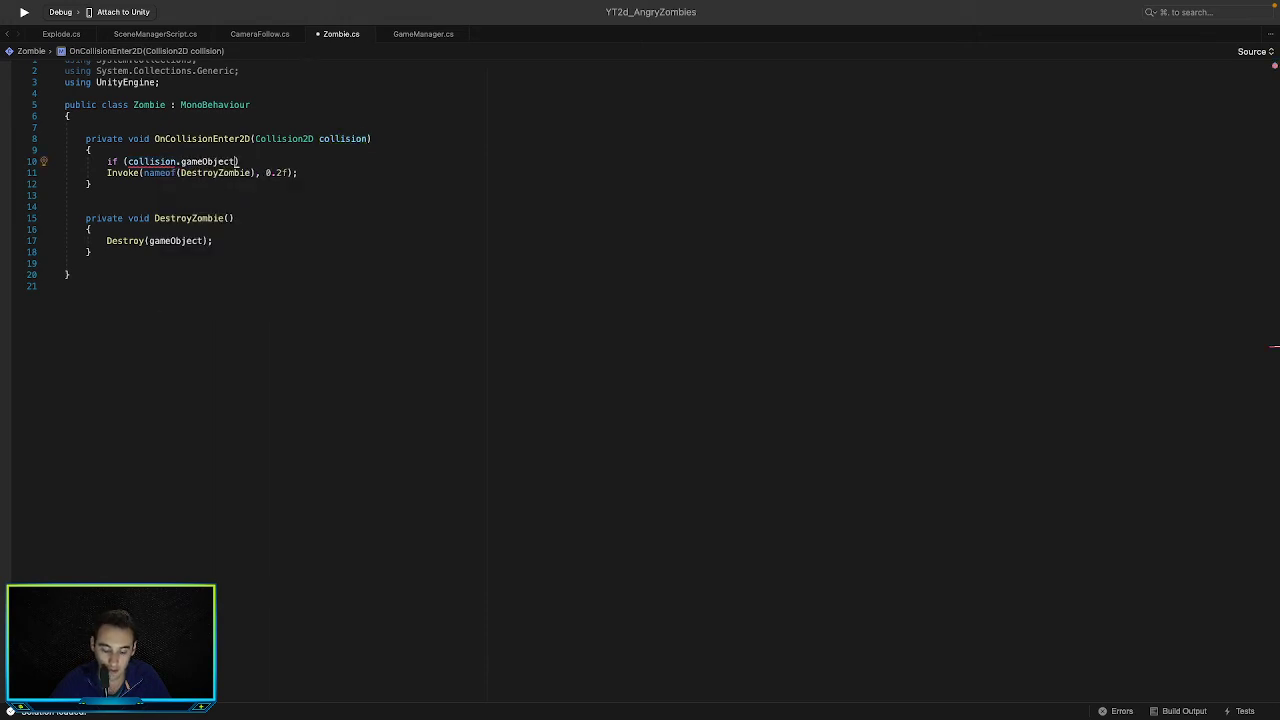
pyautogui.write('.tag == "')
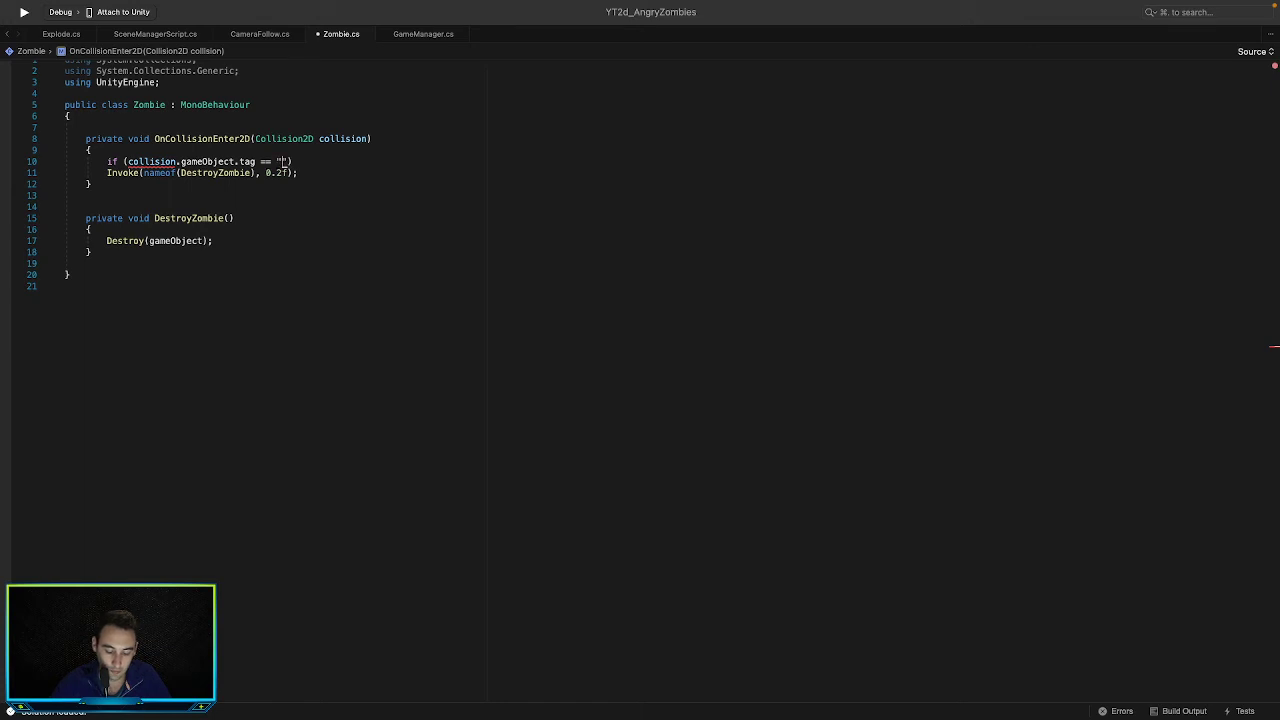
pyautogui.write('Skull')
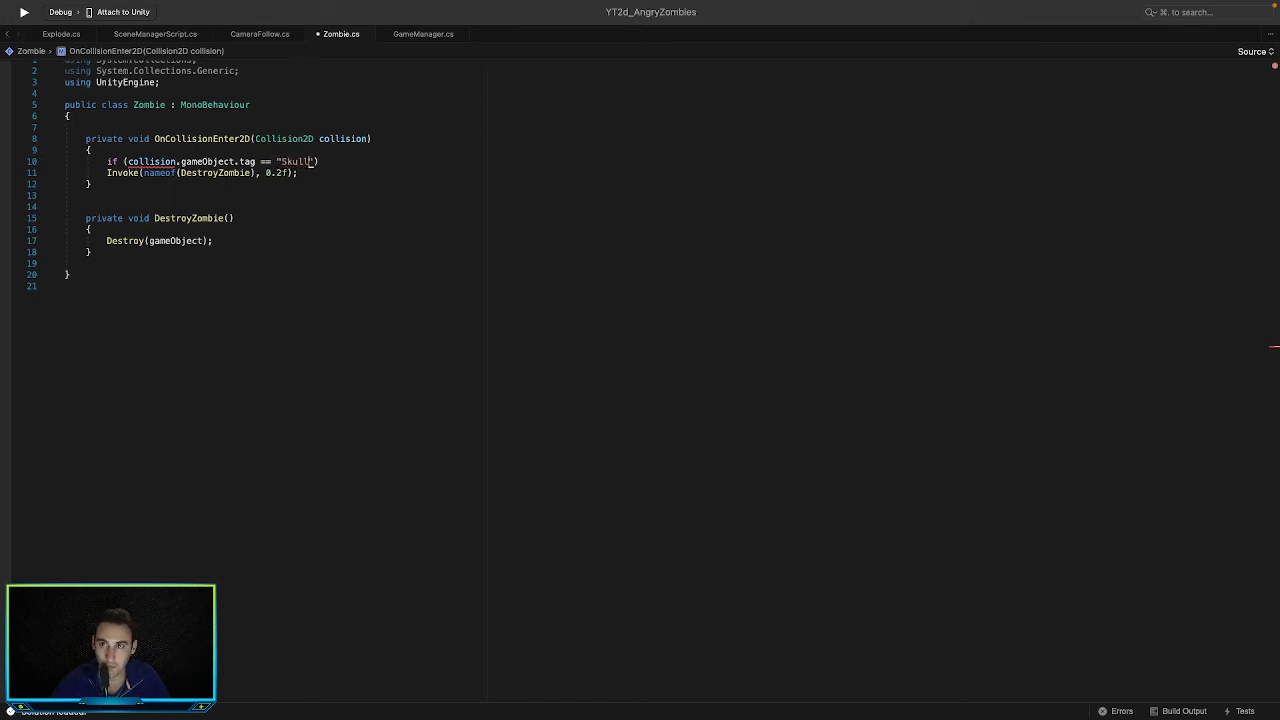
pyautogui.write('") {')
pyautogui.press('Return')
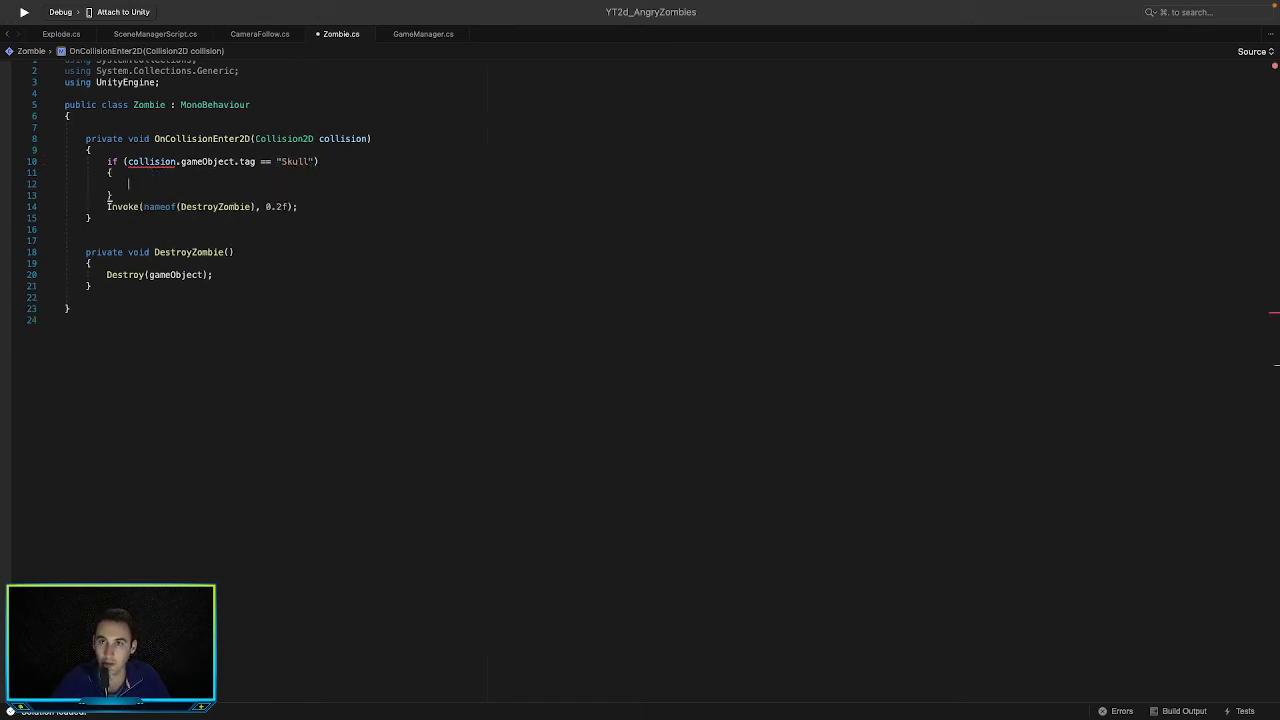
# Move the DestroyZombie Invoke call inside the Skull tag condition and remove the leftover empty line
pyautogui.moveTo(298, 207); pyautogui.dragTo(108, 207)
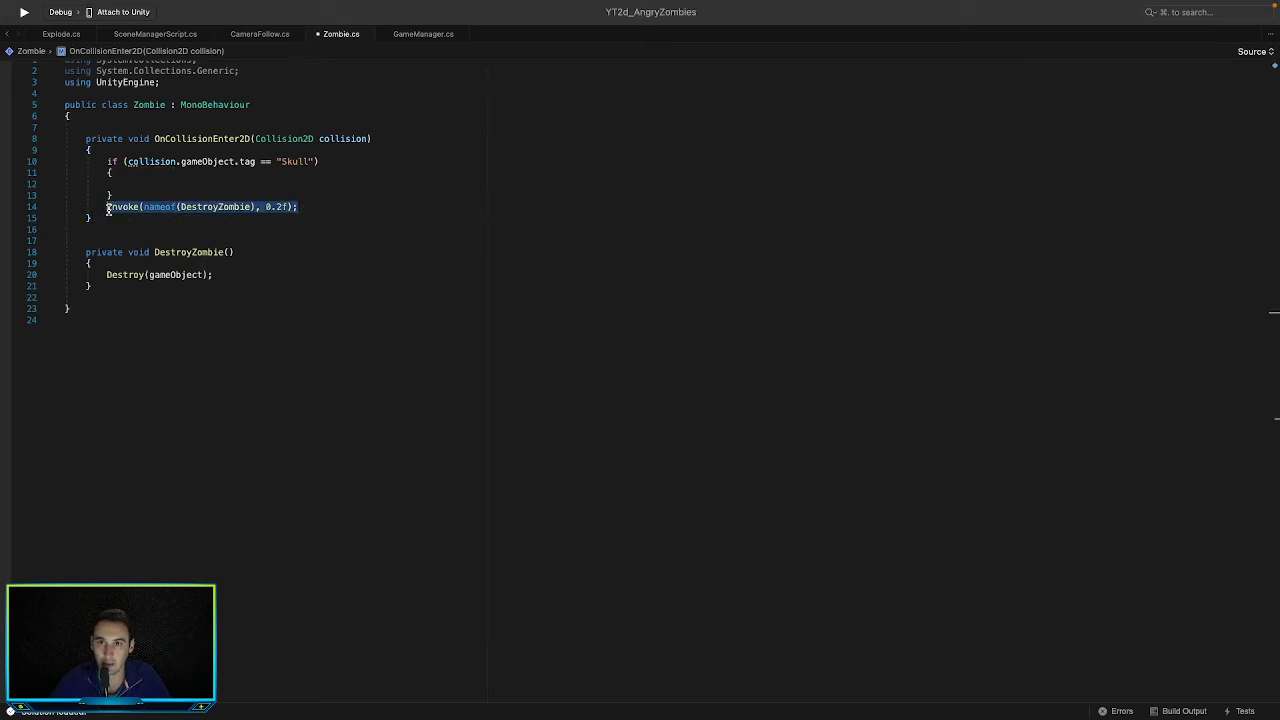
pyautogui.hotkey('ctrl', 'x')
pyautogui.click(129, 185)
pyautogui.hotkey('ctrl', 'v')
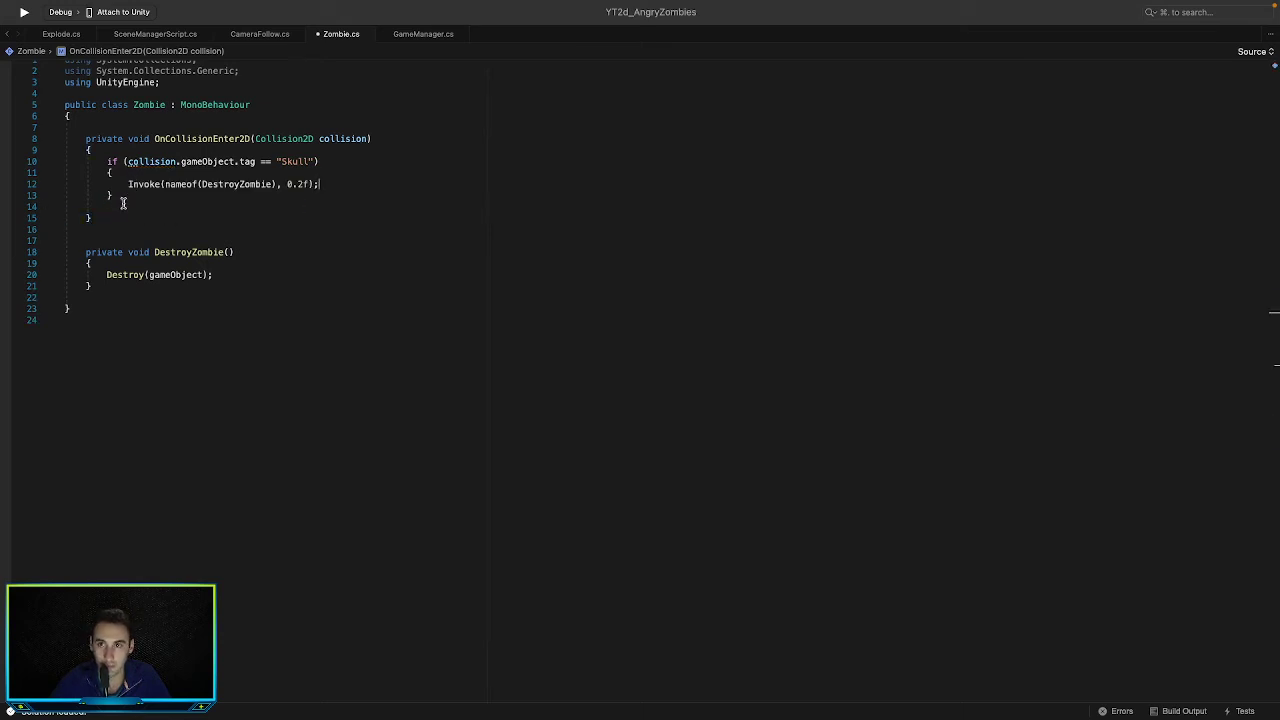
pyautogui.click(121, 205)
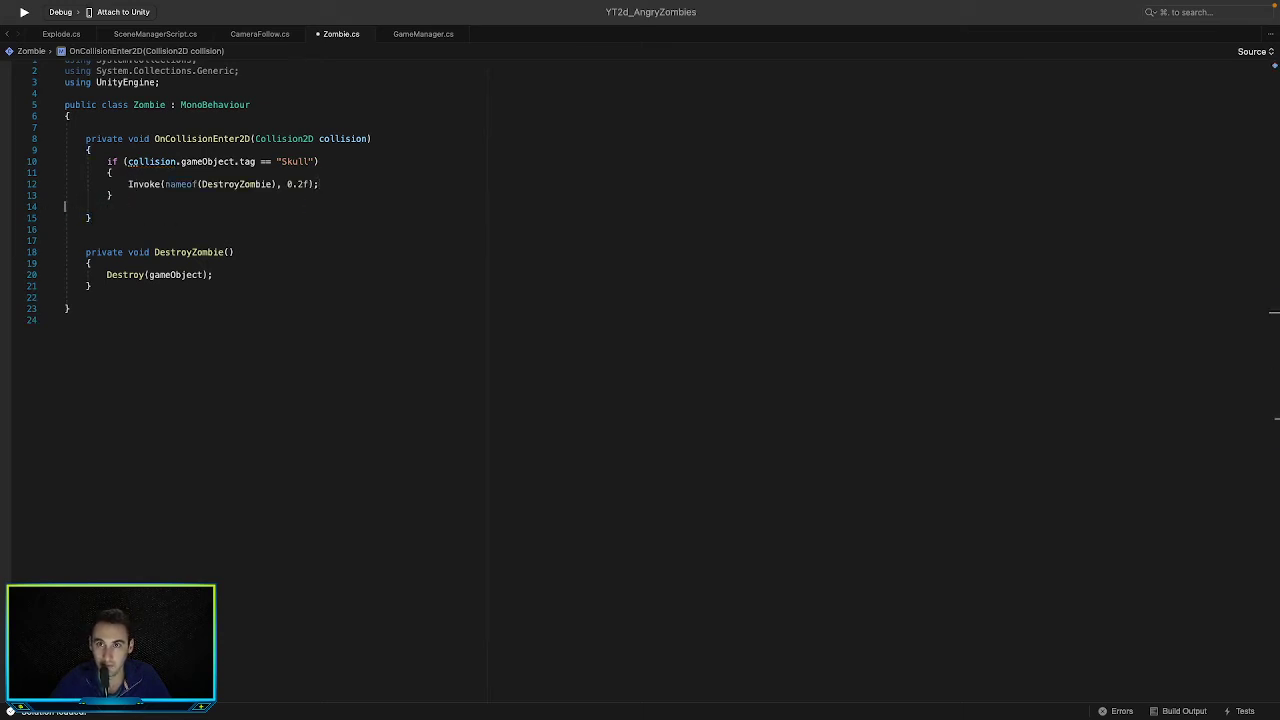
pyautogui.press('BackSpace')
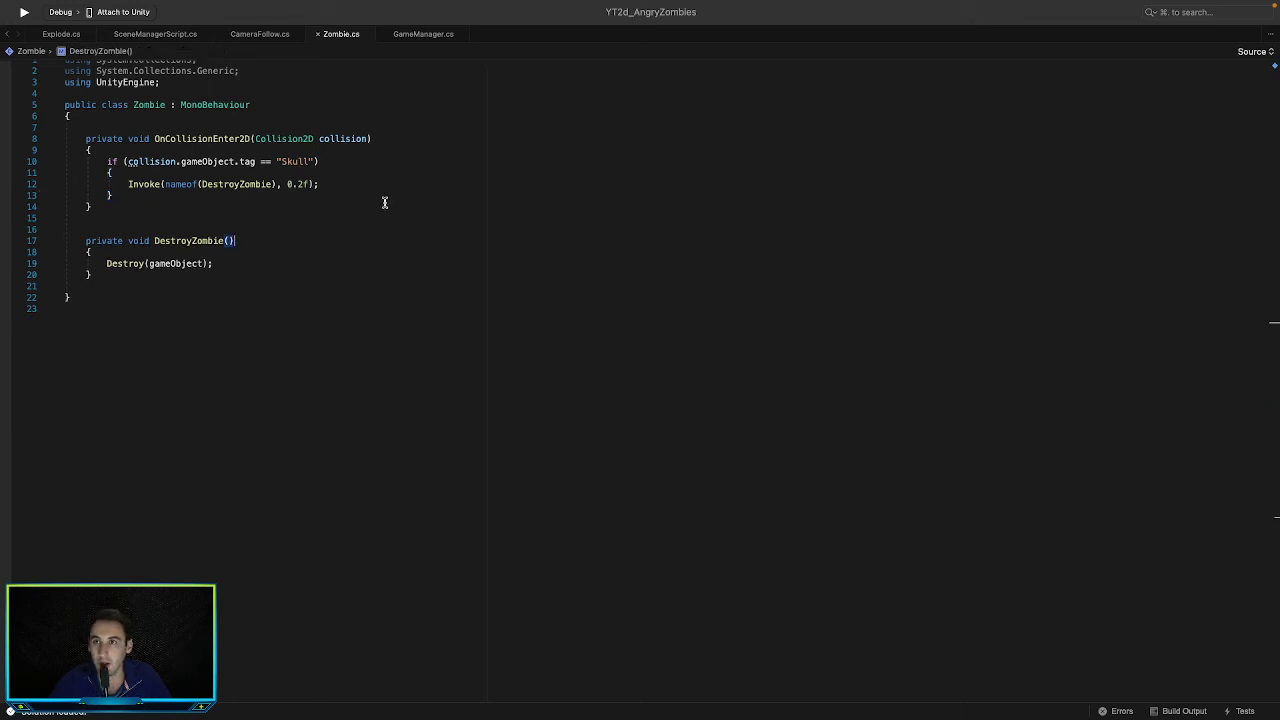
# Copy the Skull tag condition with its opening brace into the start of OnTriggerEnter2D in the Explode script
pyautogui.tripleClick(347, 161)
pyautogui.moveTo(344, 165); pyautogui.dragTo(343, 168)
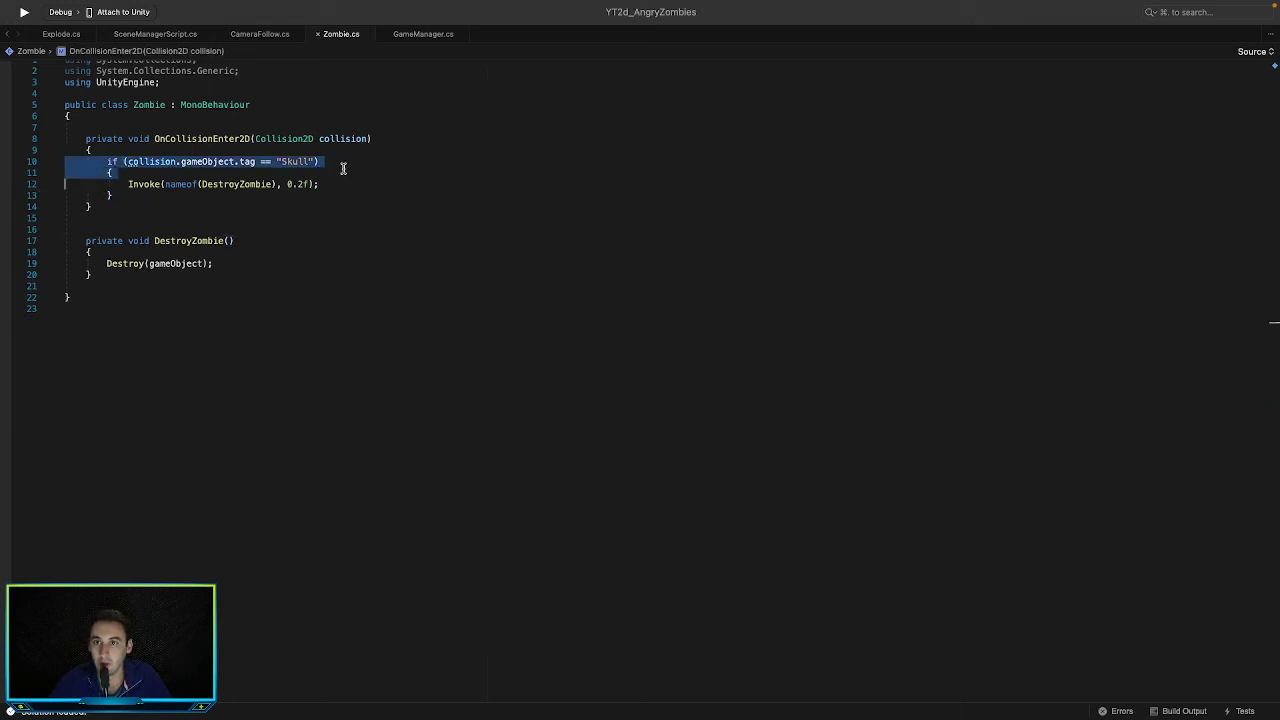
pyautogui.click(360, 161)
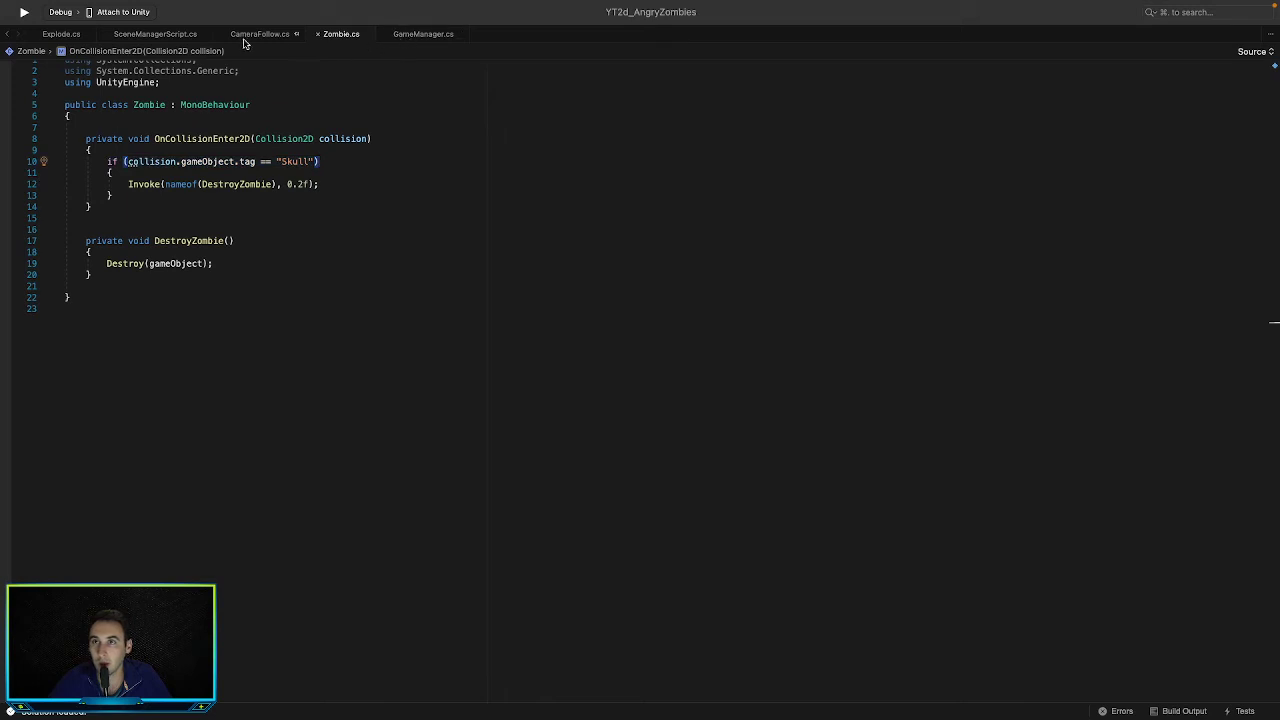
pyautogui.click(64, 38)
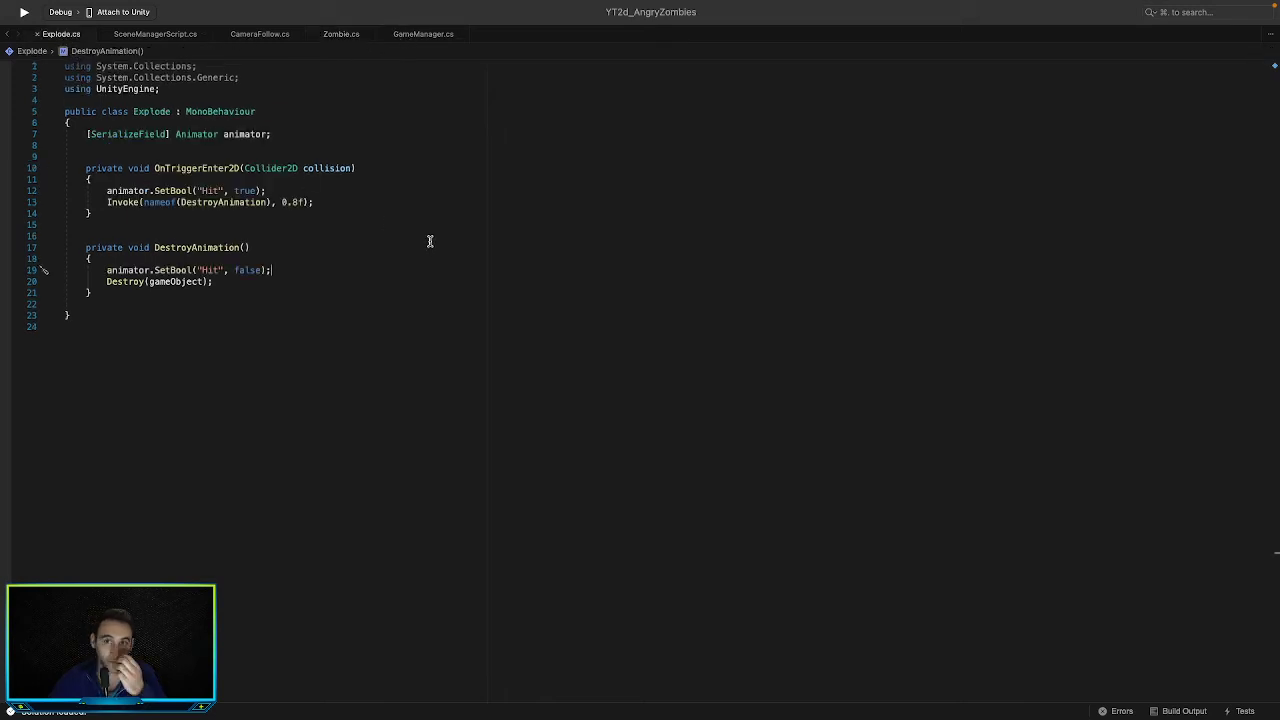
pyautogui.click(314, 177)
pyautogui.press('Return')
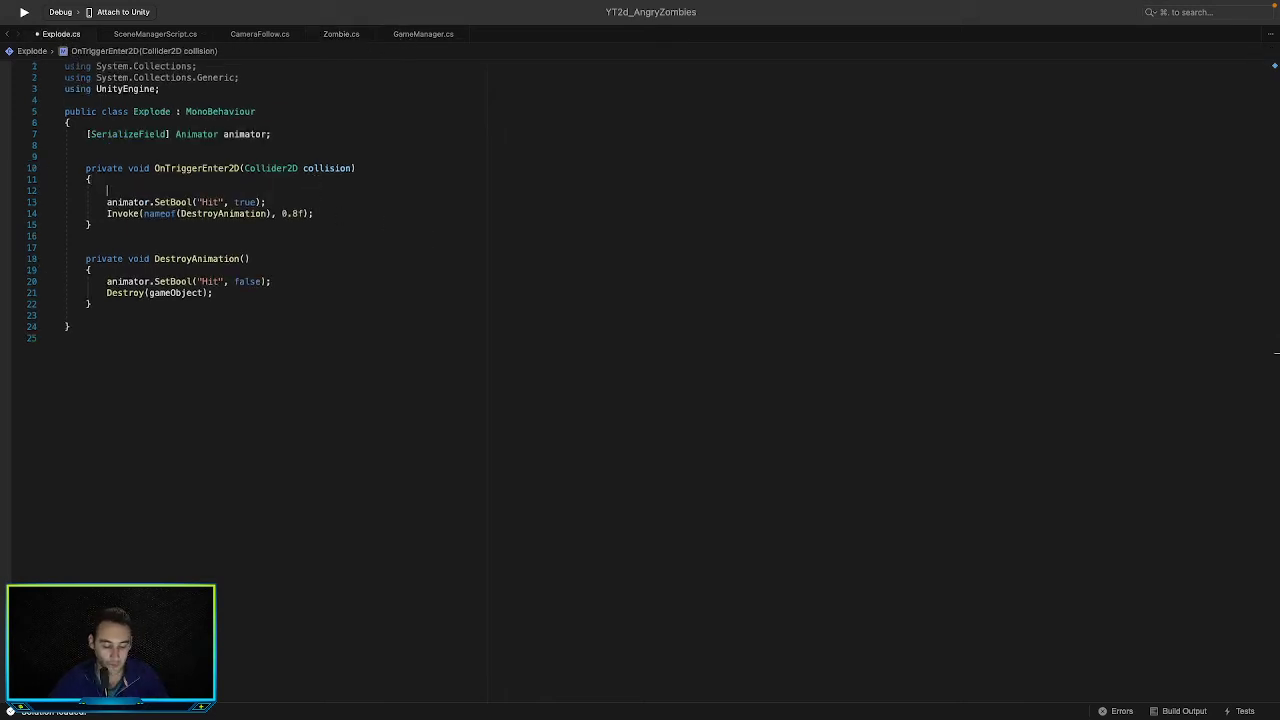
pyautogui.press('super+v')
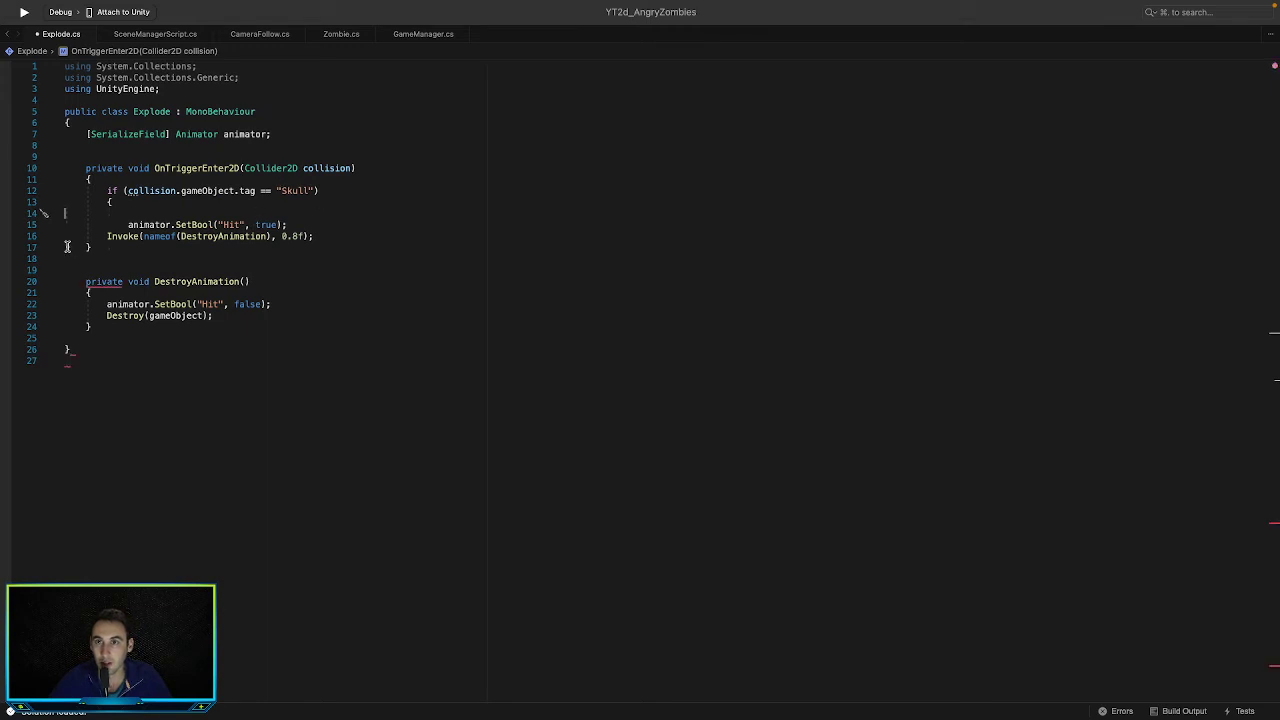
# Close the if block after the DestroyAnimation Invoke call, delete the blank line inside it and save the Explode script
pyautogui.click(366, 236)
pyautogui.press('Return')
pyautogui.write('}')
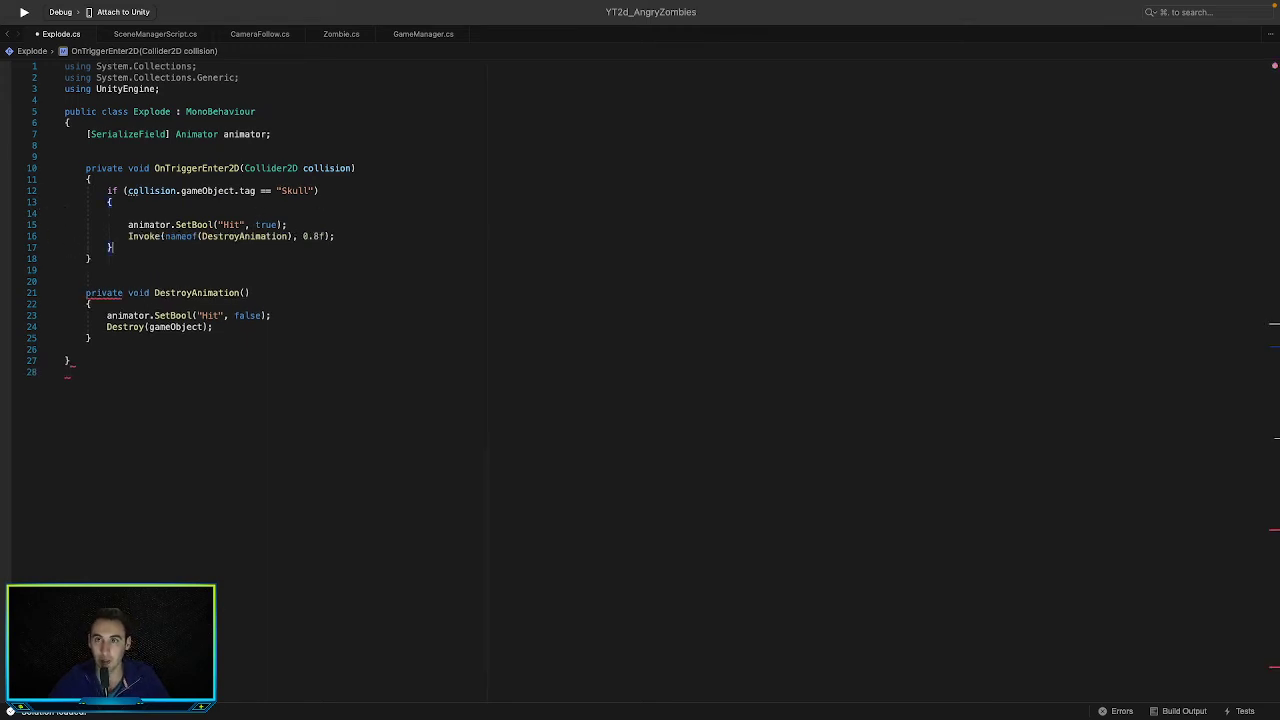
pyautogui.click(316, 212)
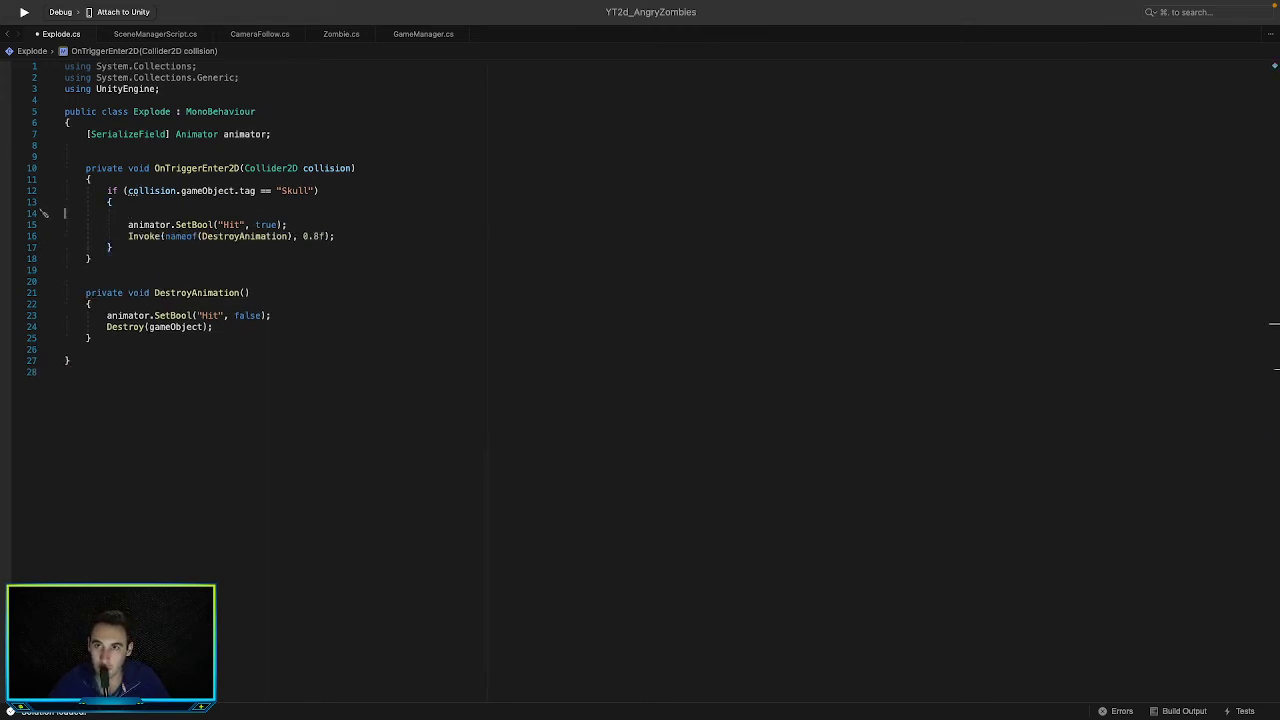
pyautogui.press('BackSpace')
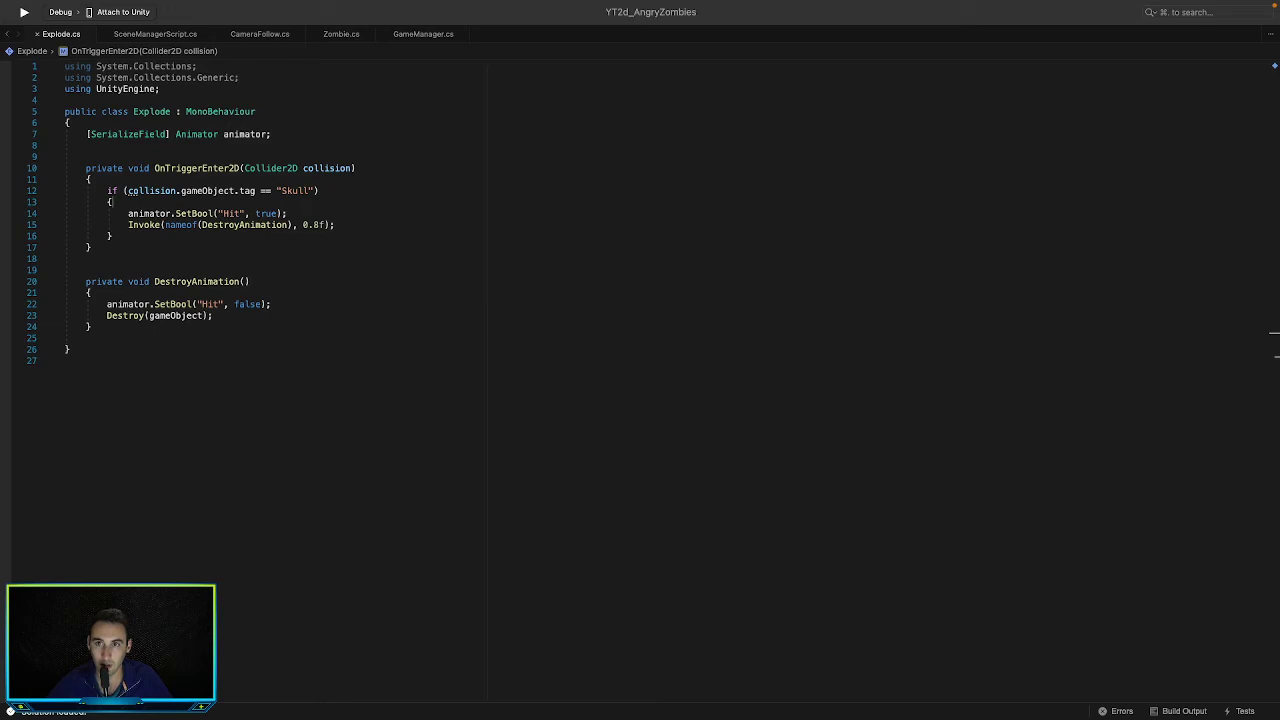
# Run the game in Unity, inspect the components of the spawned level's Zombie1 in the scene, and stop the game
pyautogui.press('super+Tab')
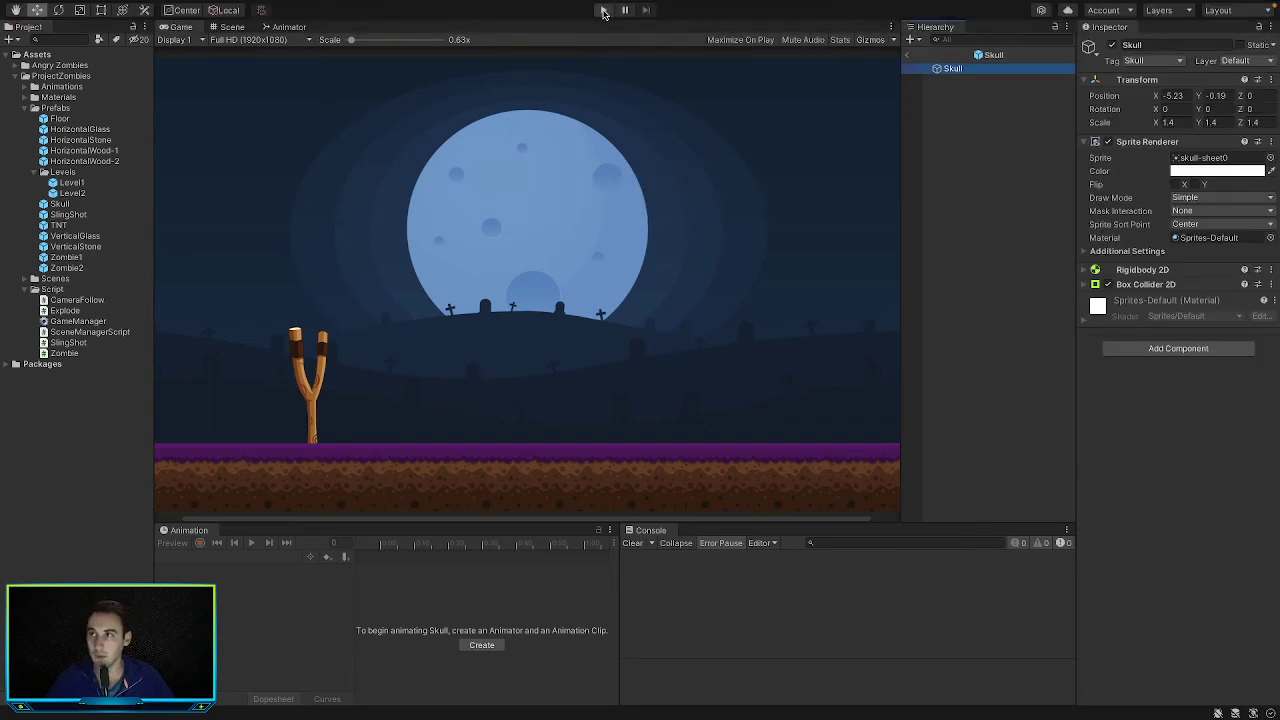
pyautogui.click(603, 11)
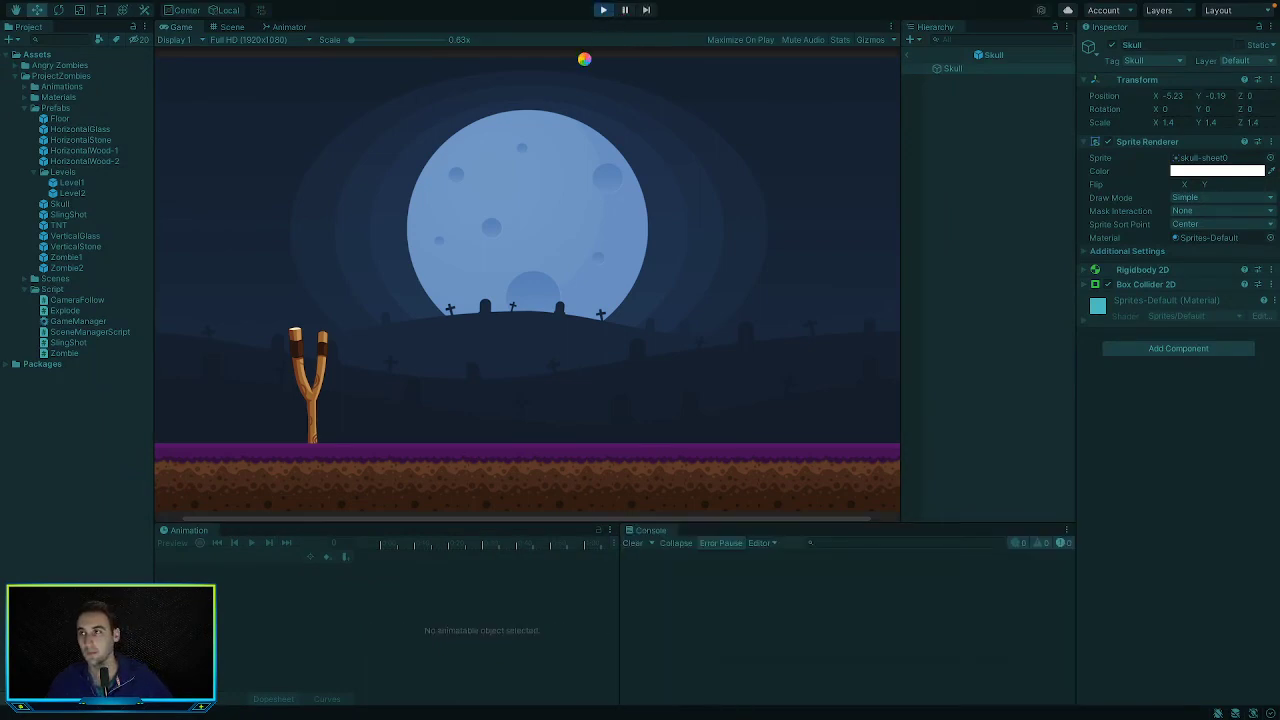
pyautogui.click(218, 28)
pyautogui.click(907, 55)
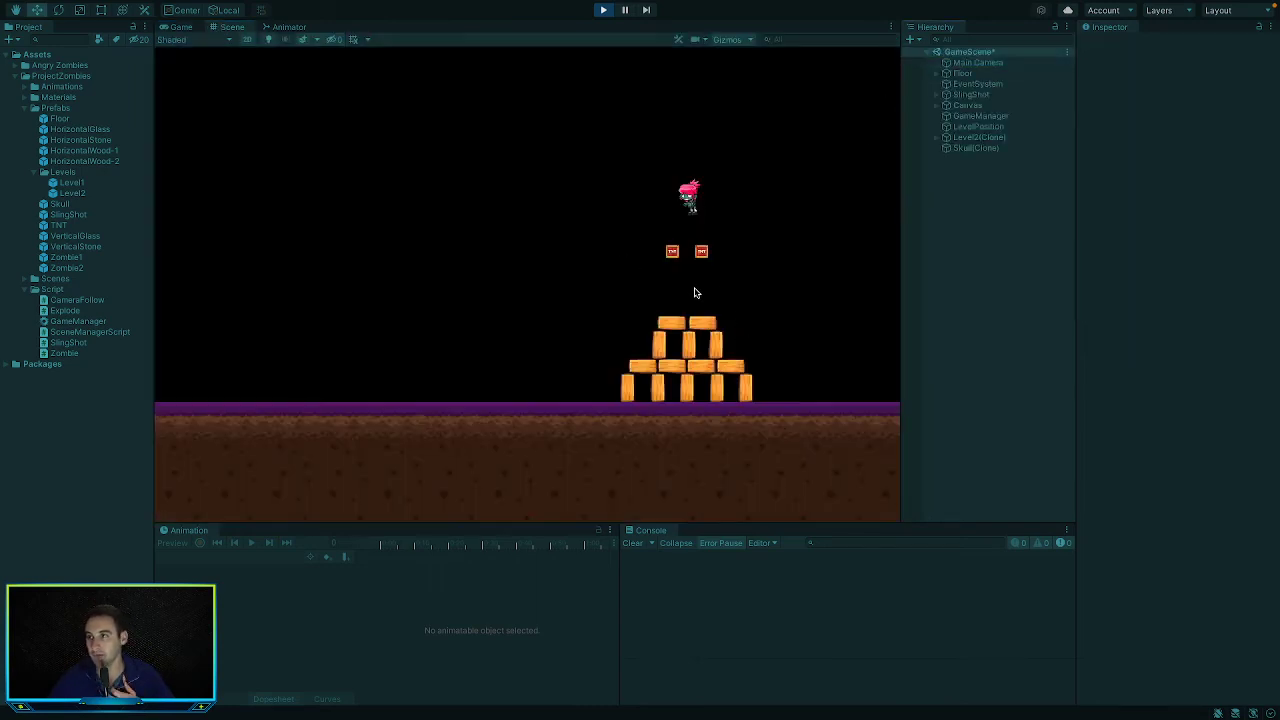
pyautogui.click(691, 204)
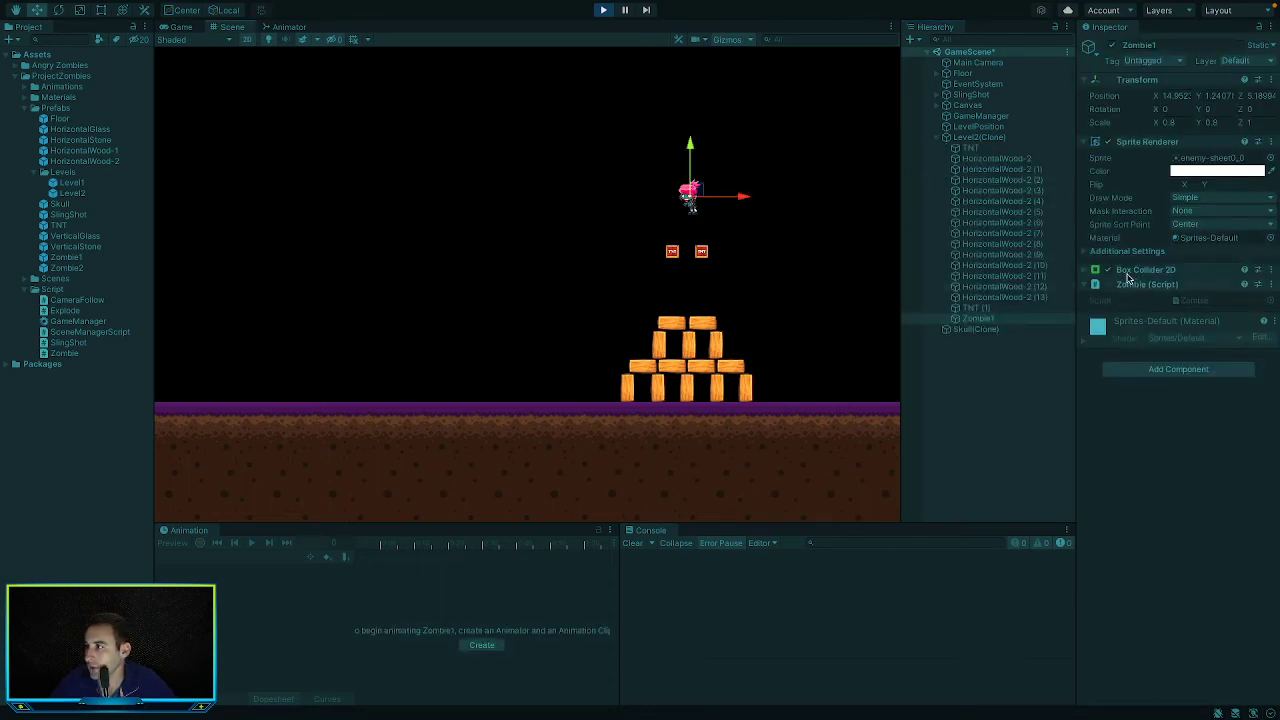
pyautogui.click(603, 10)
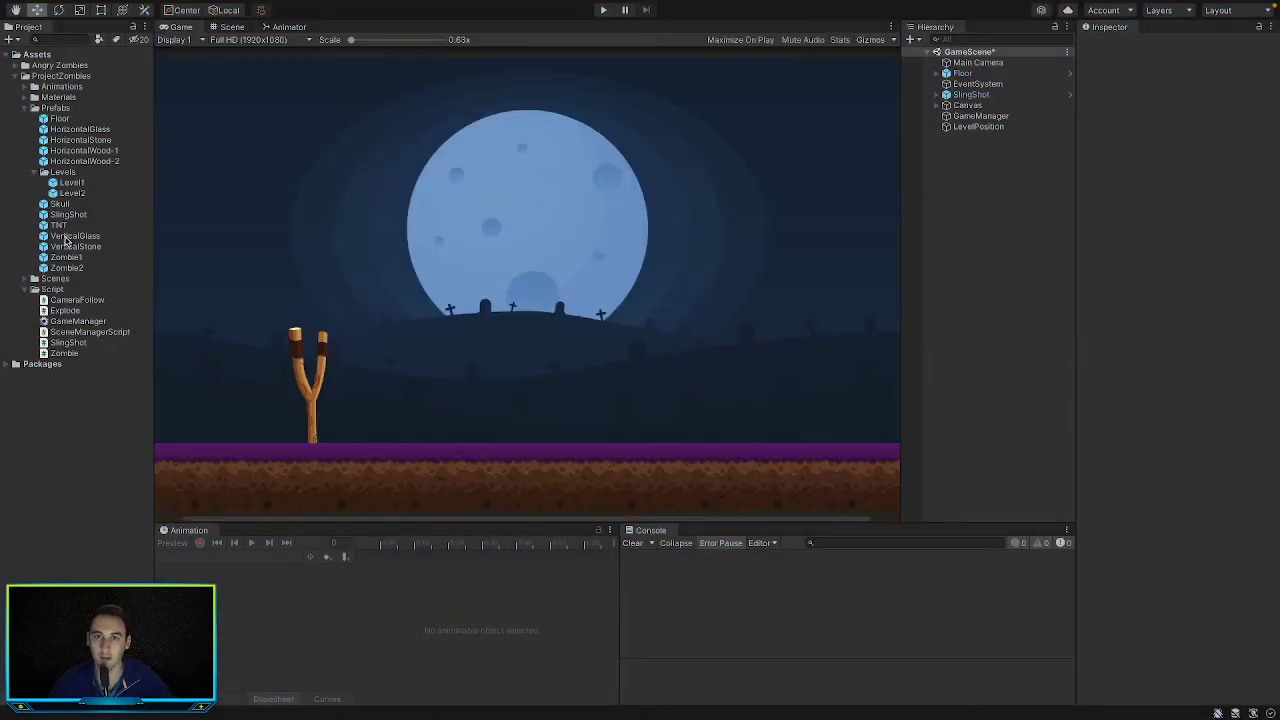
# Open the Zombie1 prefab and add a Rigidbody 2D component to it
pyautogui.doubleClick(65, 258)
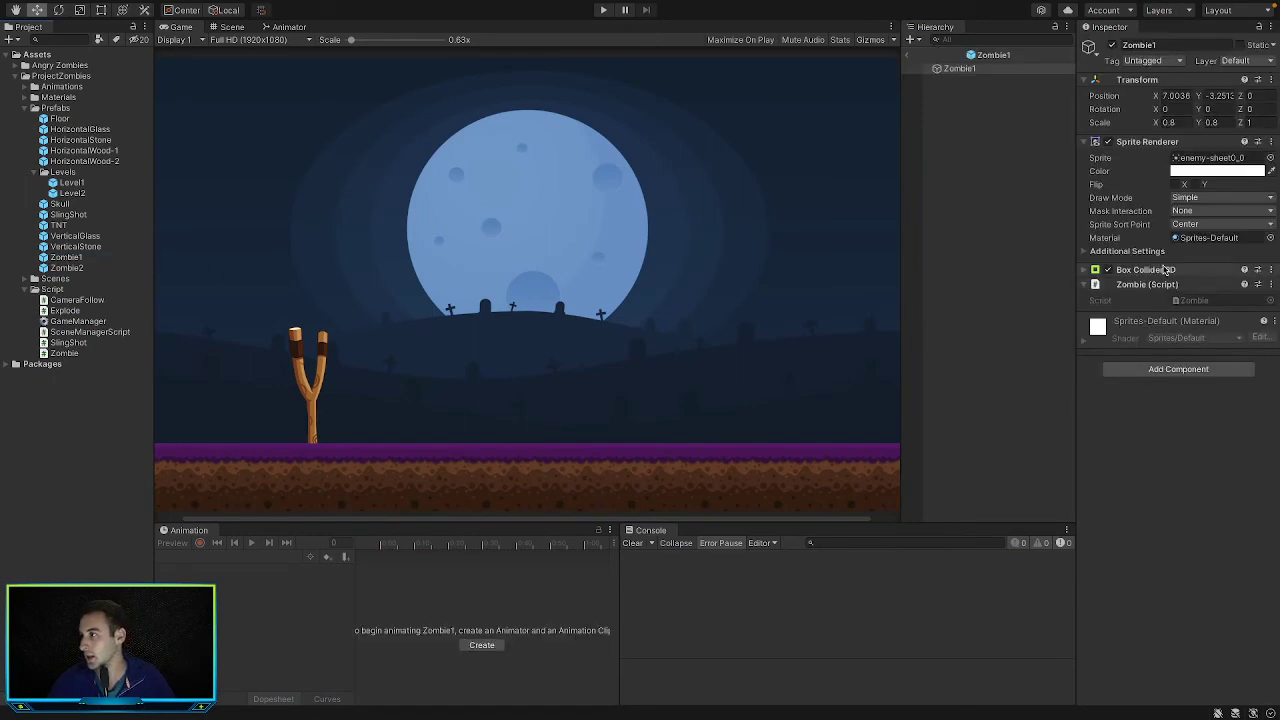
pyautogui.click(1178, 369)
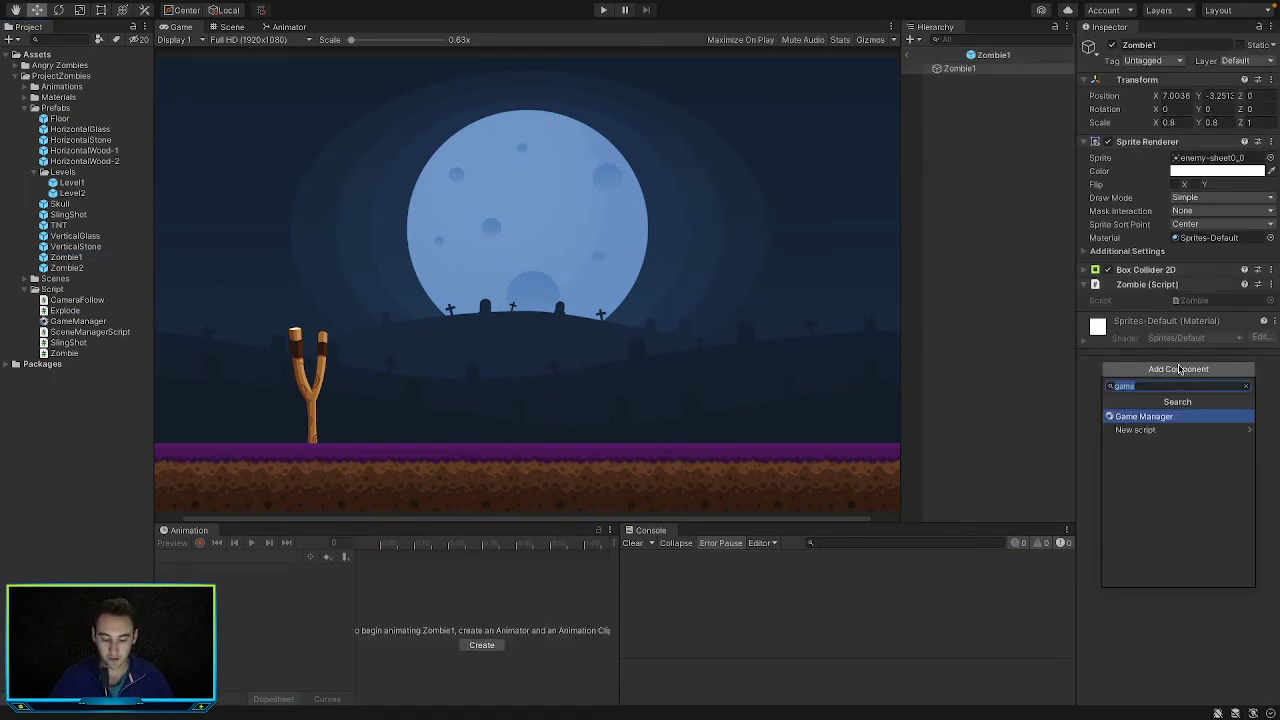
pyautogui.write('rigidbody')
pyautogui.press('Down')
pyautogui.press('Return')
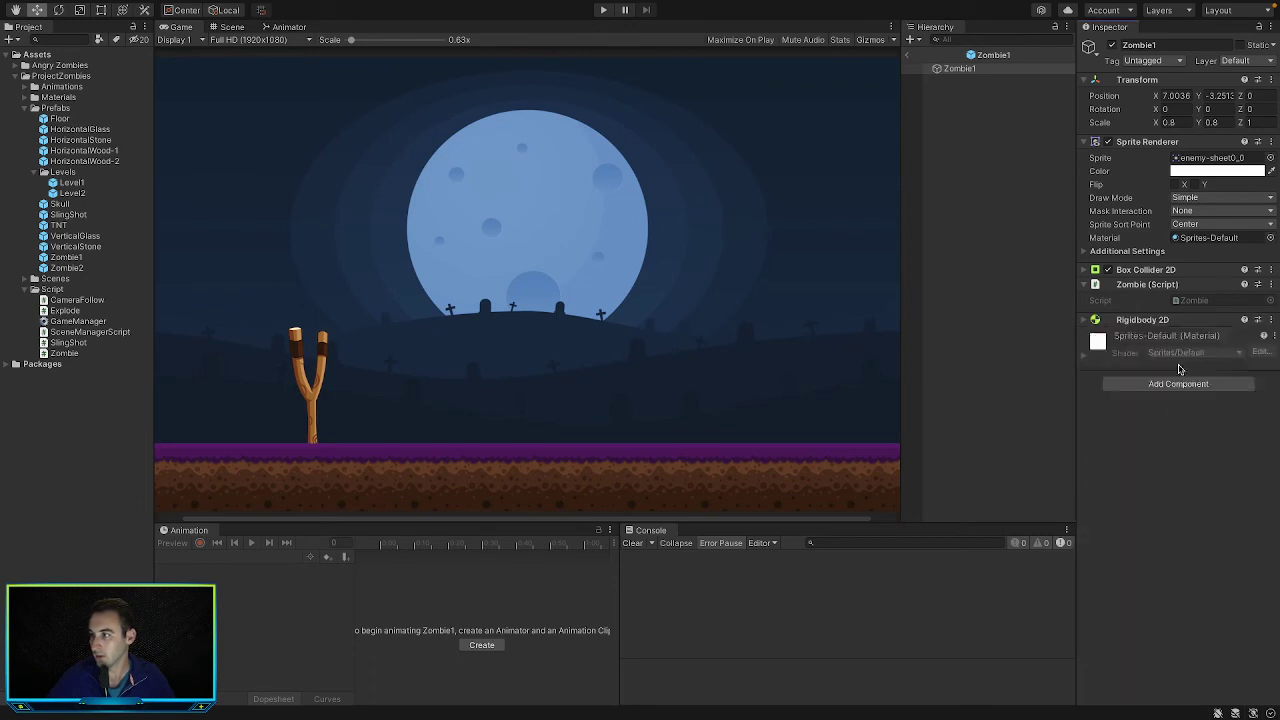
# Open the Zombie2 prefab and add a Rigidbody 2D component to it
pyautogui.doubleClick(85, 267)
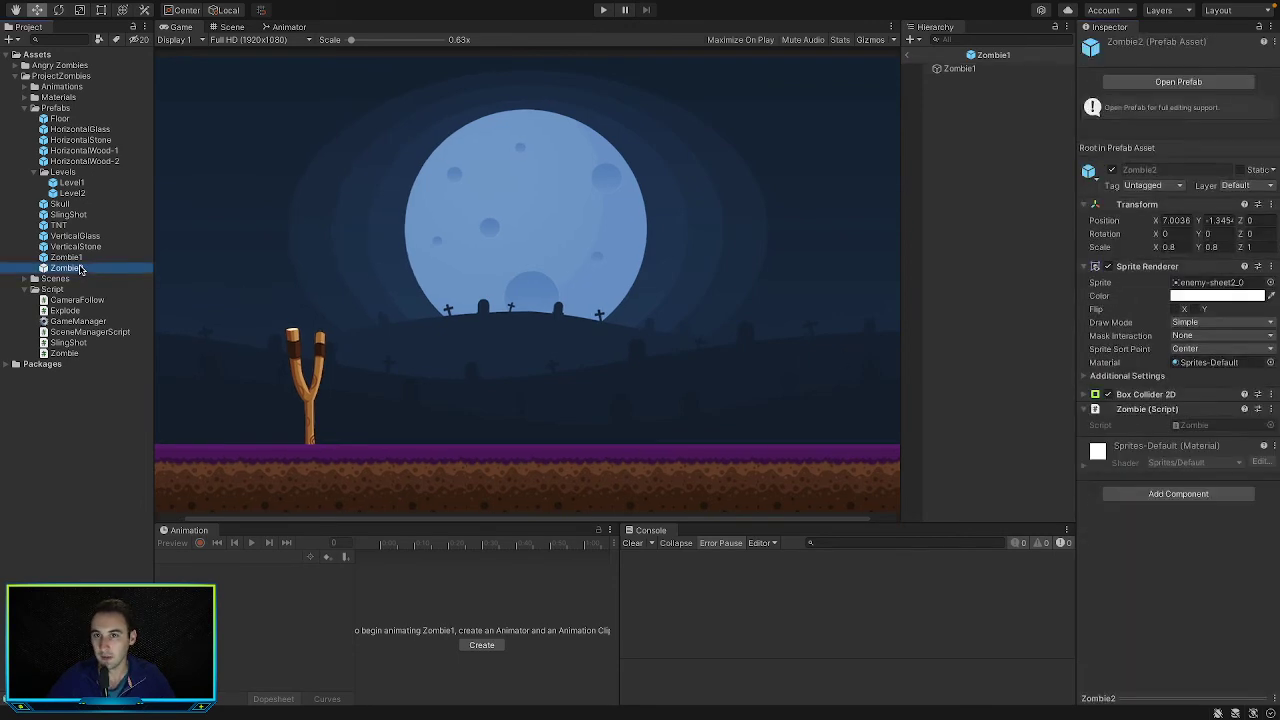
pyautogui.click(1165, 370)
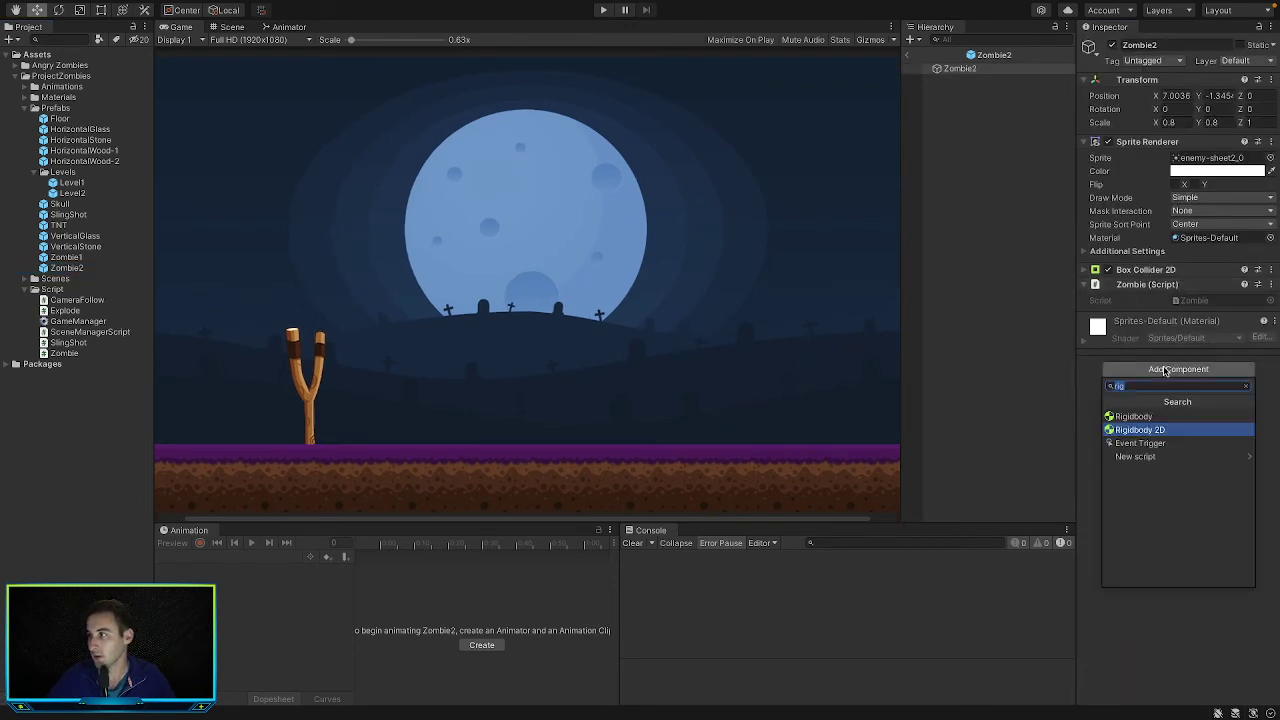
pyautogui.press('Return')
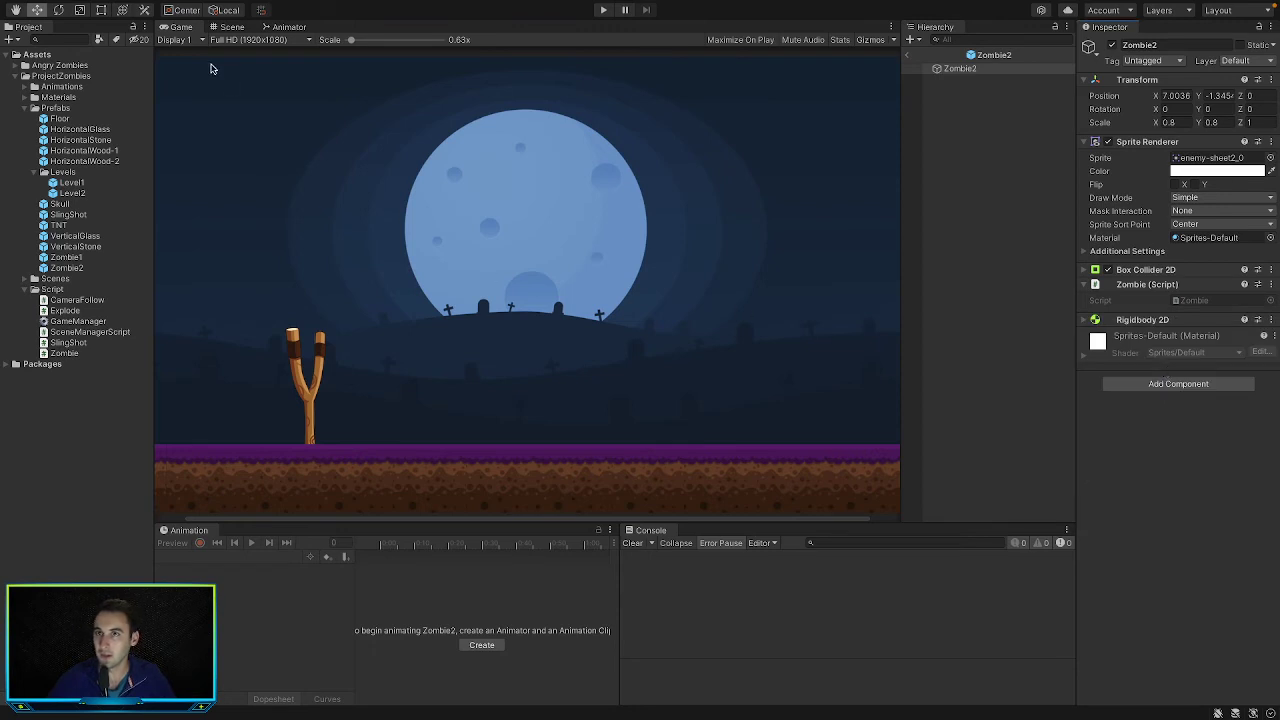
# Run the game, leave the Zombie2 prefab to watch the spawned level in the Scene view, and stop the game
pyautogui.click(229, 28)
pyautogui.click(177, 28)
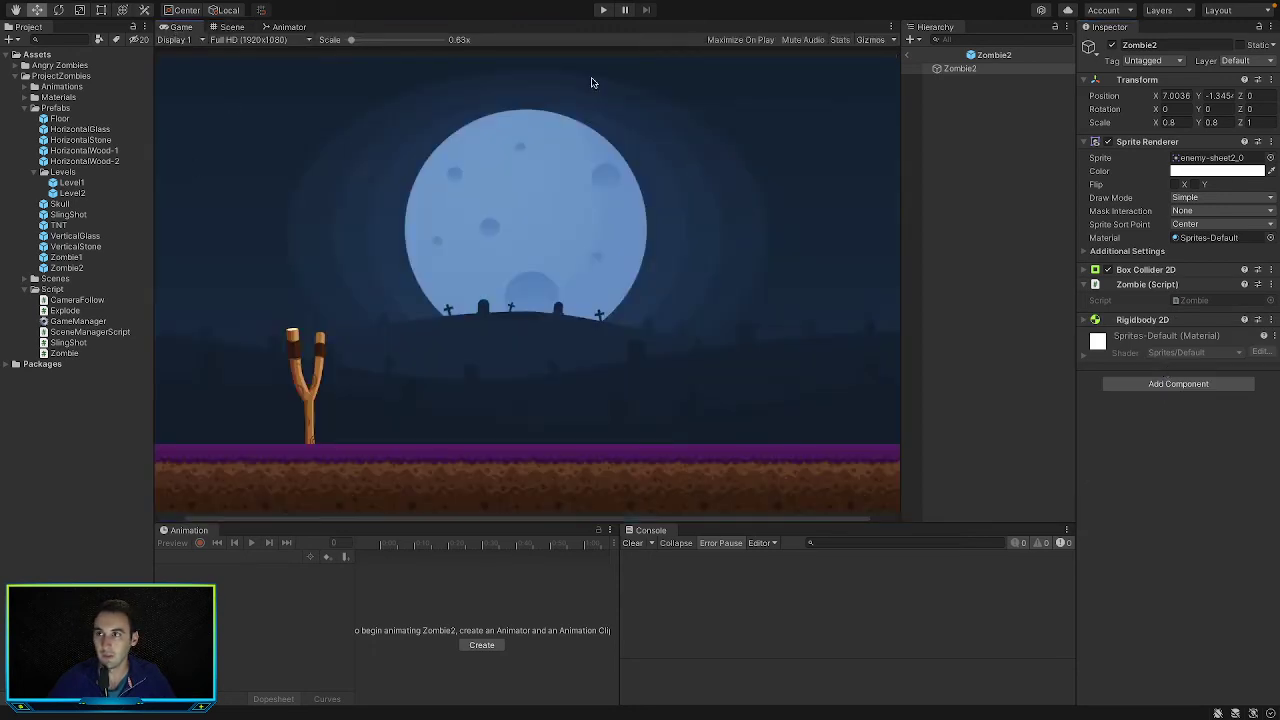
pyautogui.click(603, 10)
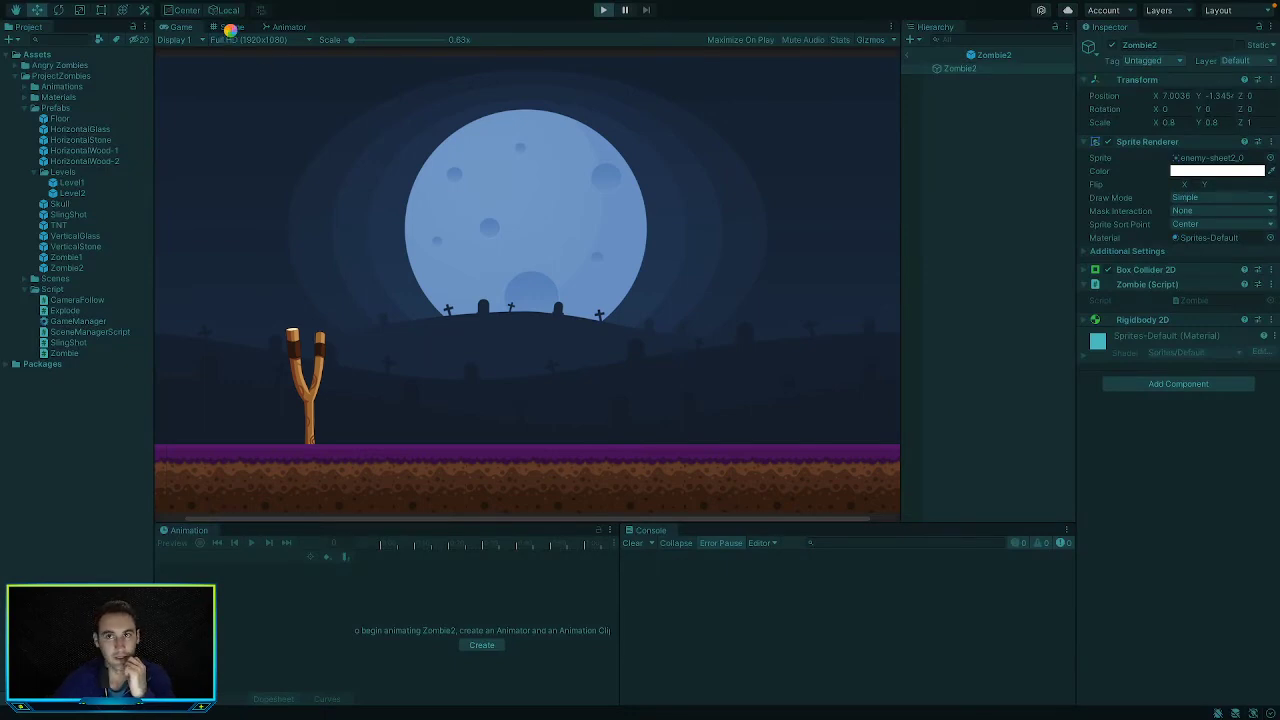
pyautogui.click(230, 28)
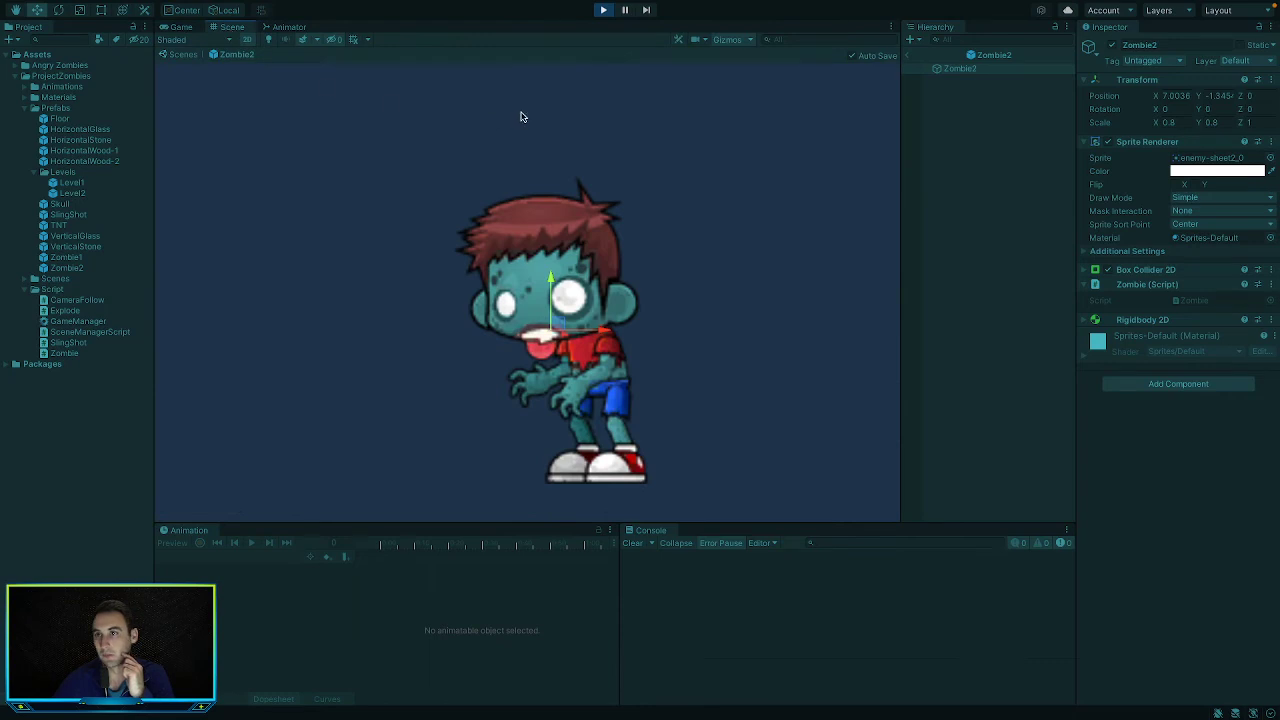
pyautogui.click(912, 57)
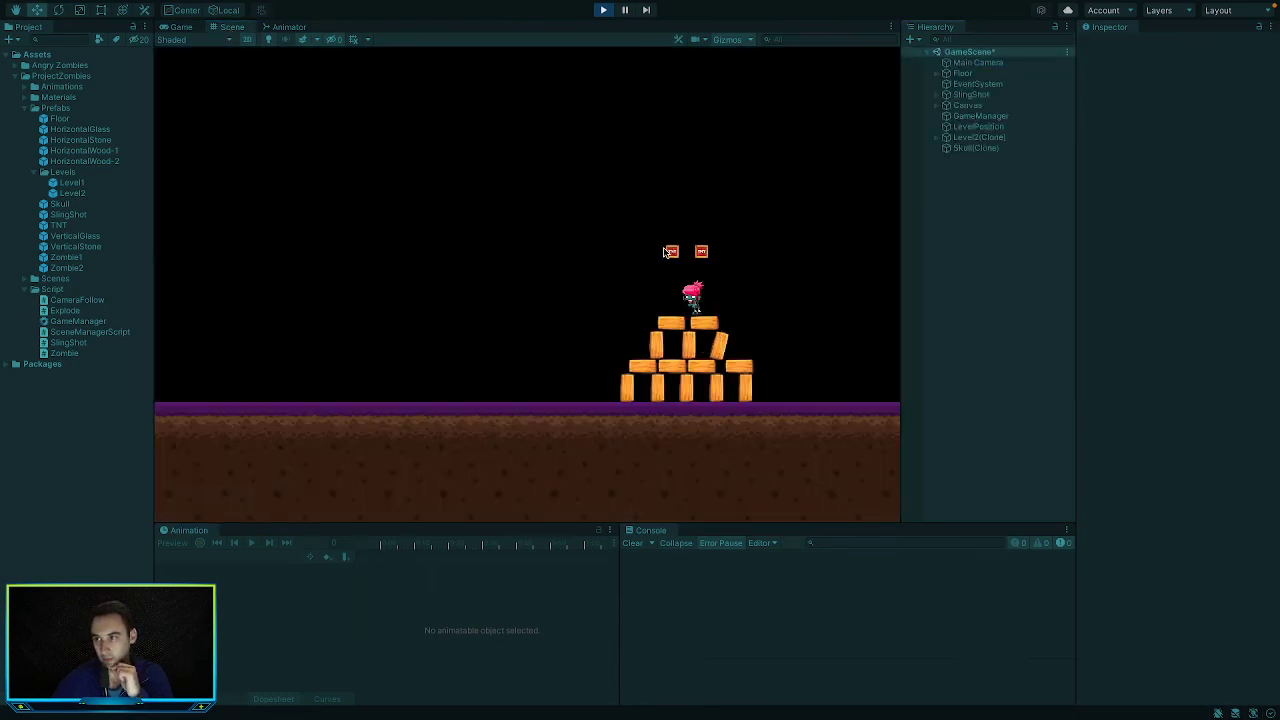
pyautogui.click(603, 10)
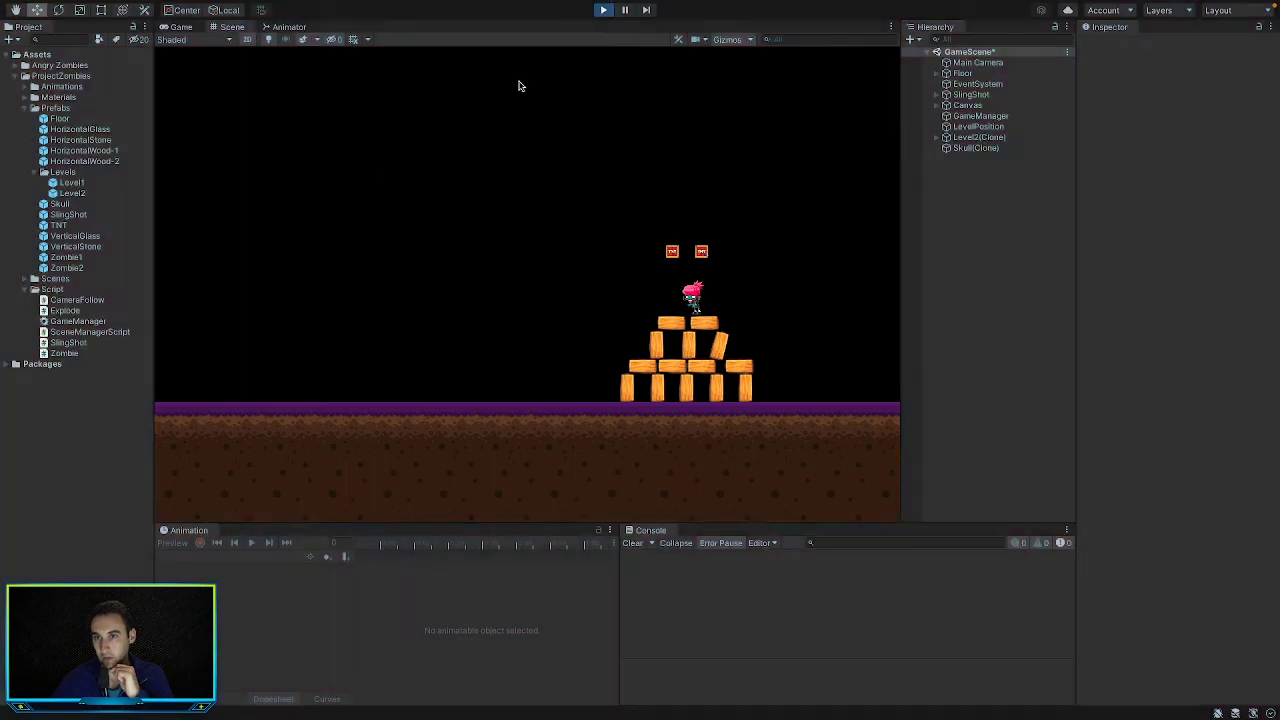
# Open the TNT prefab and add a Rigidbody 2D component to it
pyautogui.doubleClick(78, 226)
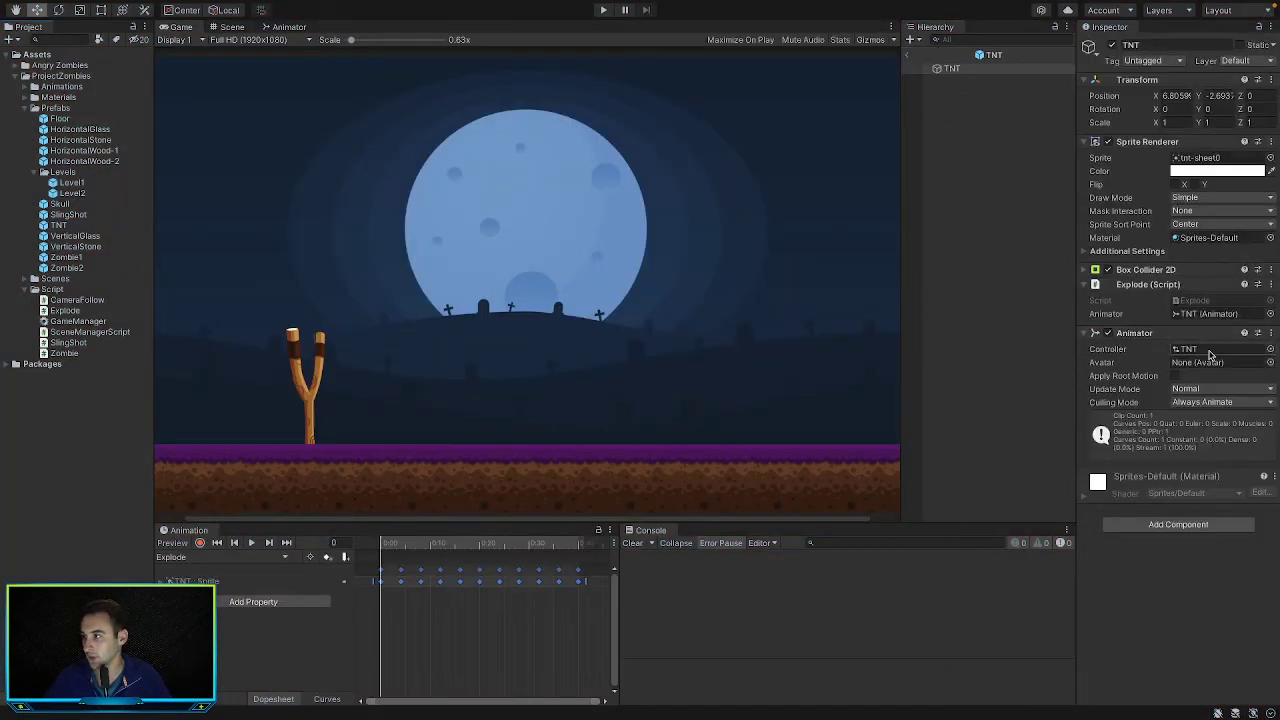
pyautogui.click(1176, 524)
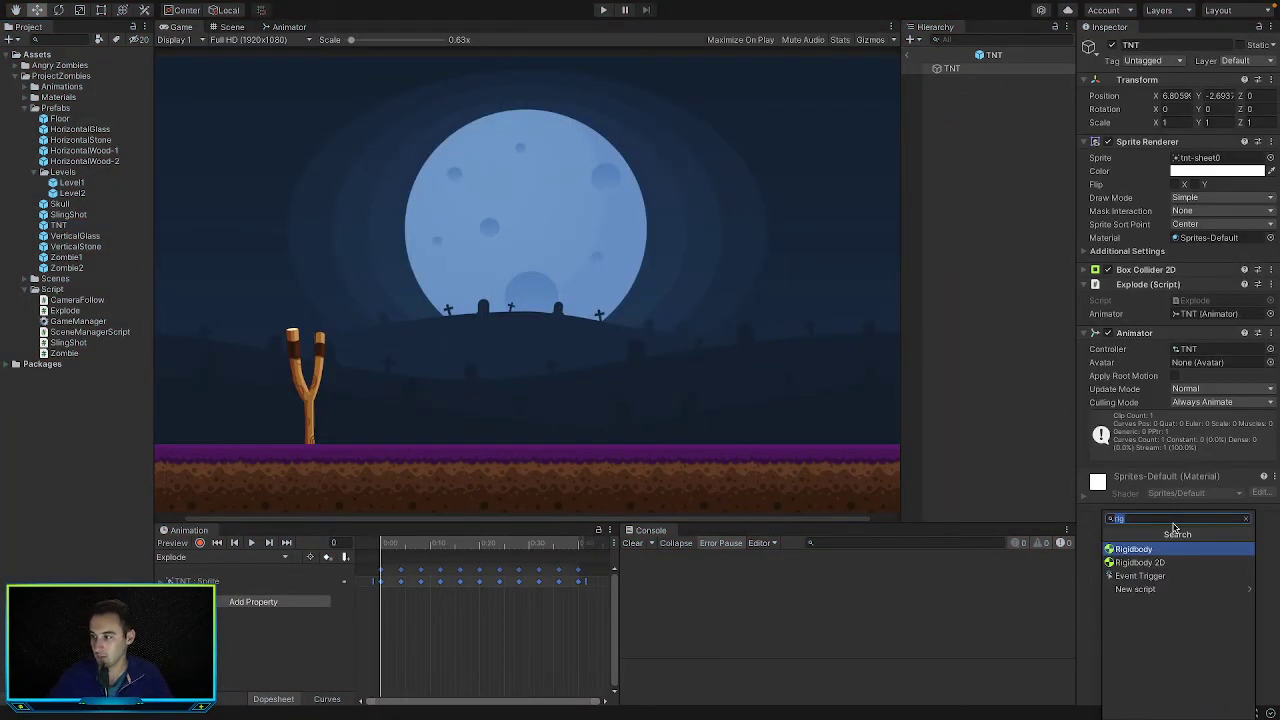
pyautogui.click(1140, 562)
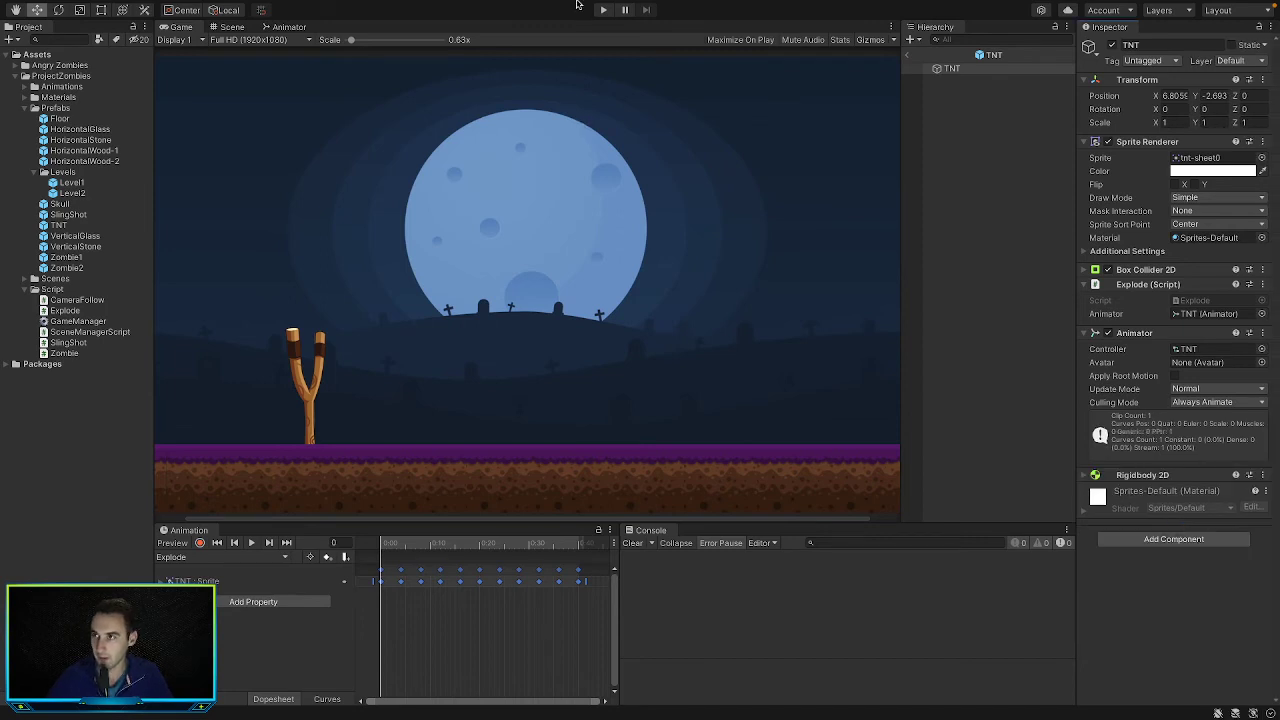
# Play-test the game with a skull shot, then rerun it to check the TNT in the spawned level in the Scene view, and stop it
pyautogui.click(604, 10)
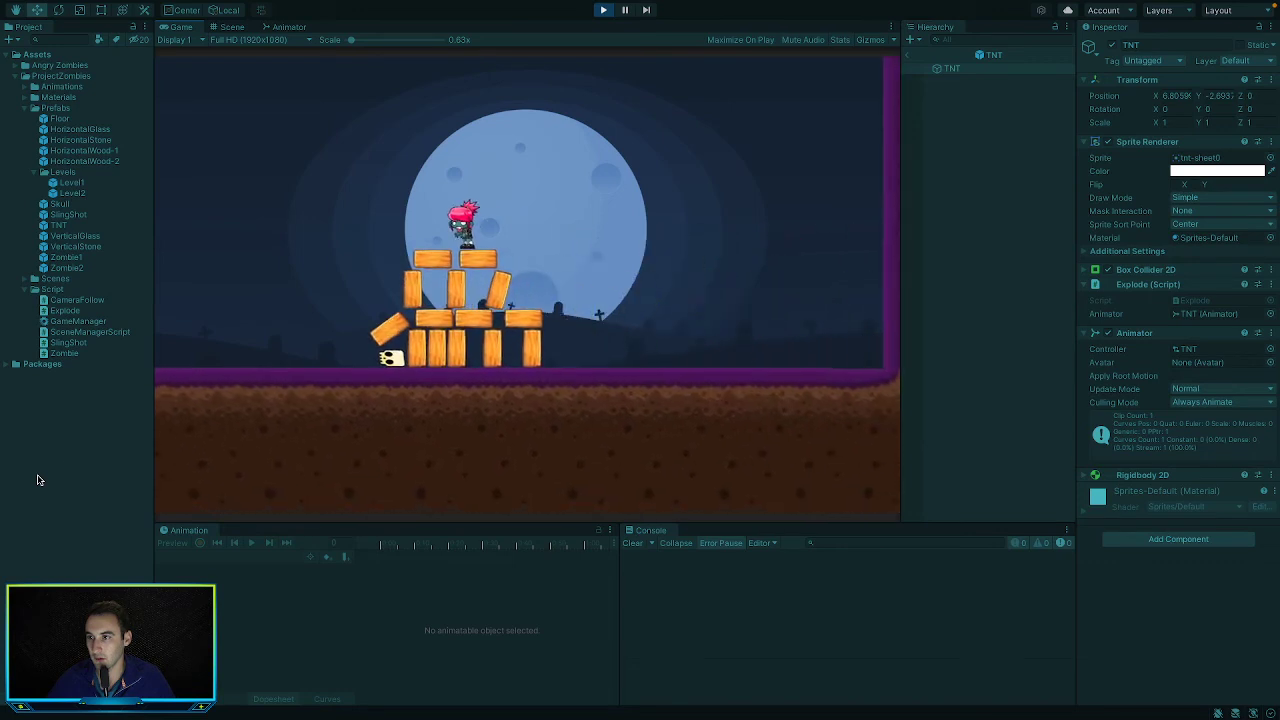
pyautogui.click(604, 11)
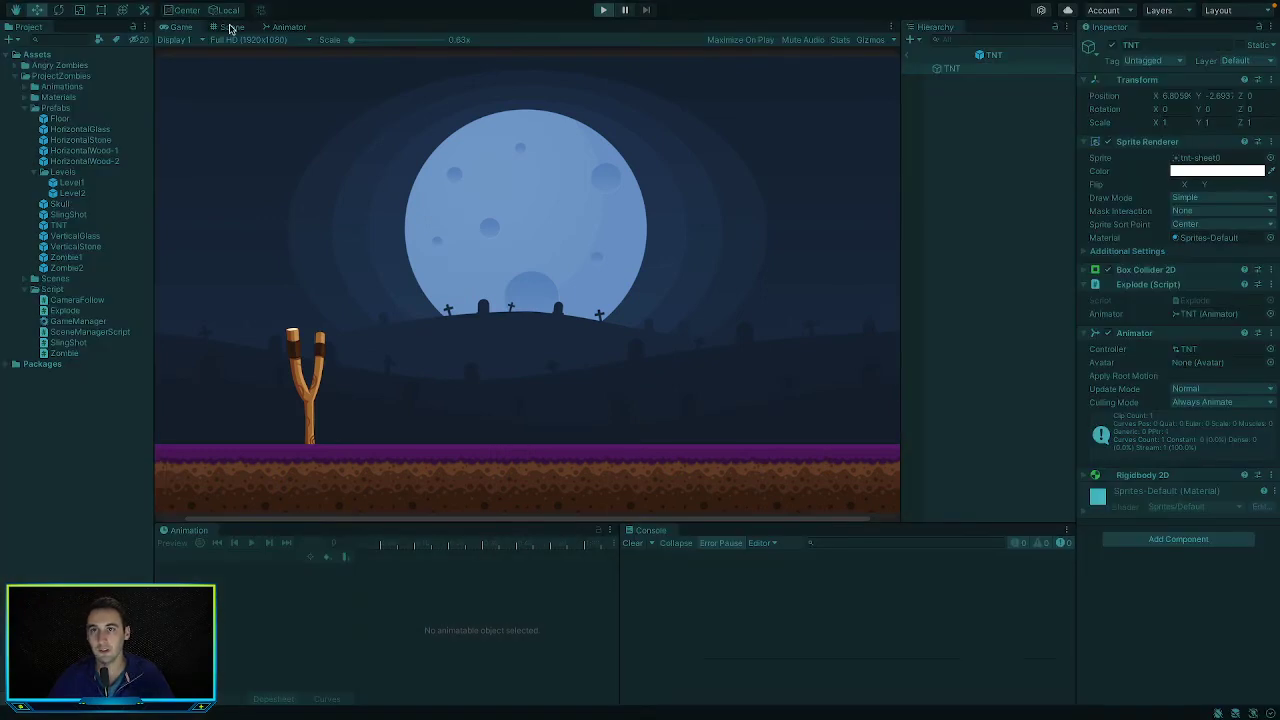
pyautogui.click(230, 28)
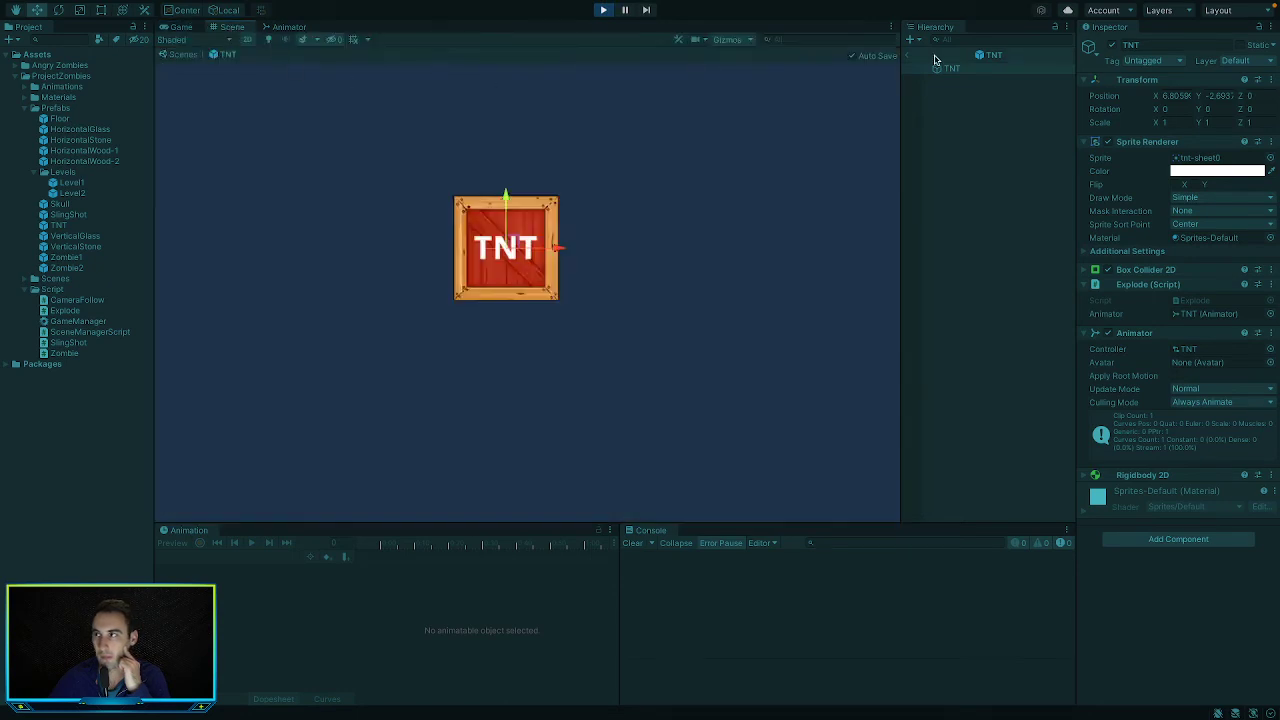
pyautogui.click(906, 56)
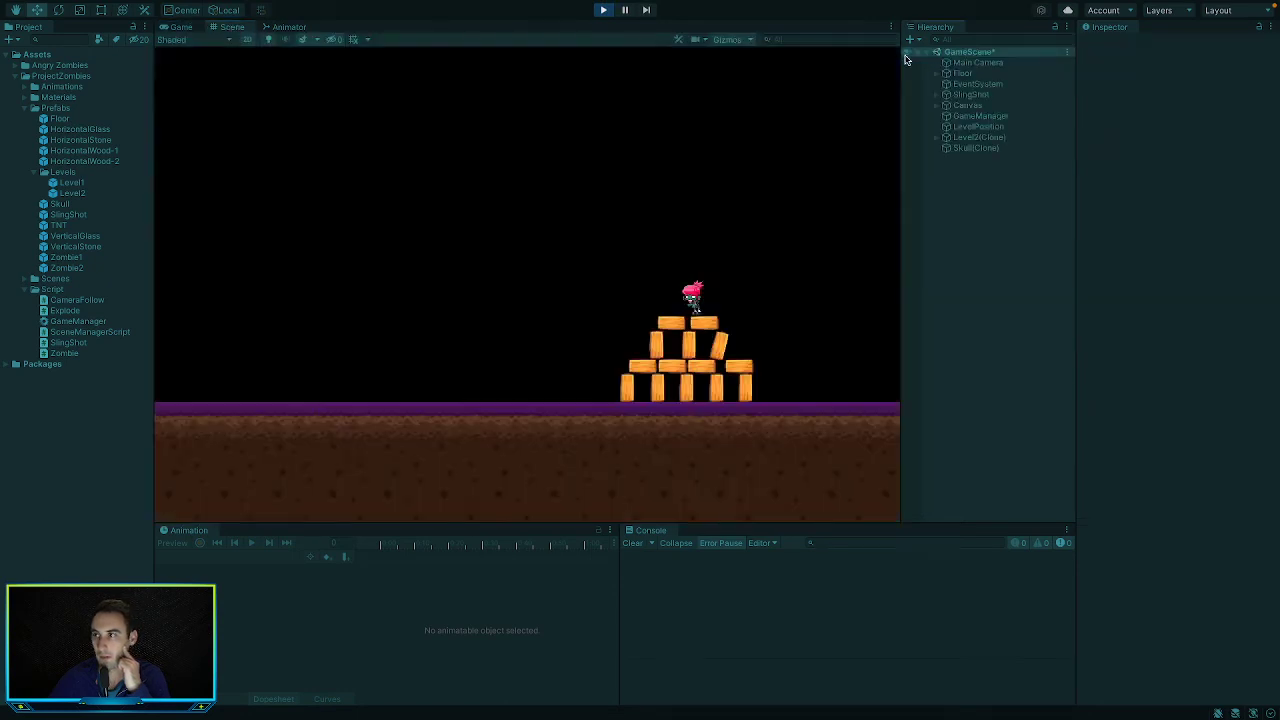
pyautogui.click(603, 12)
pyautogui.click(604, 12)
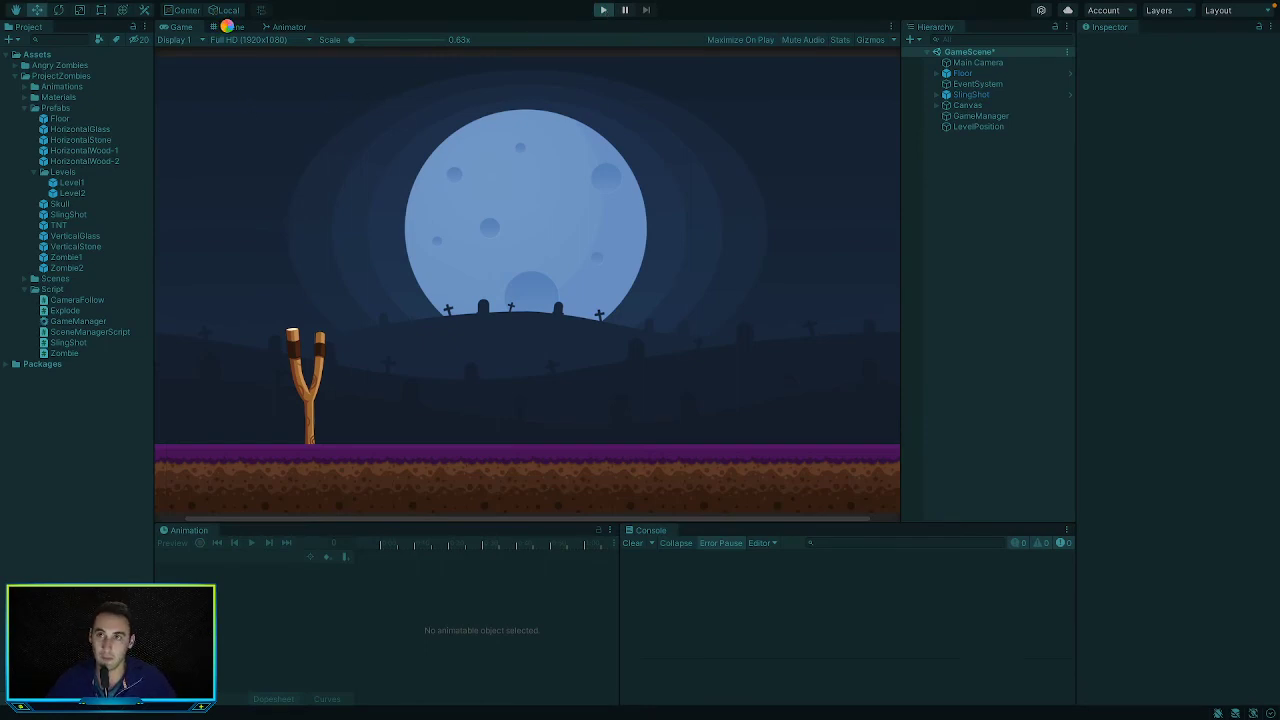
pyautogui.click(228, 27)
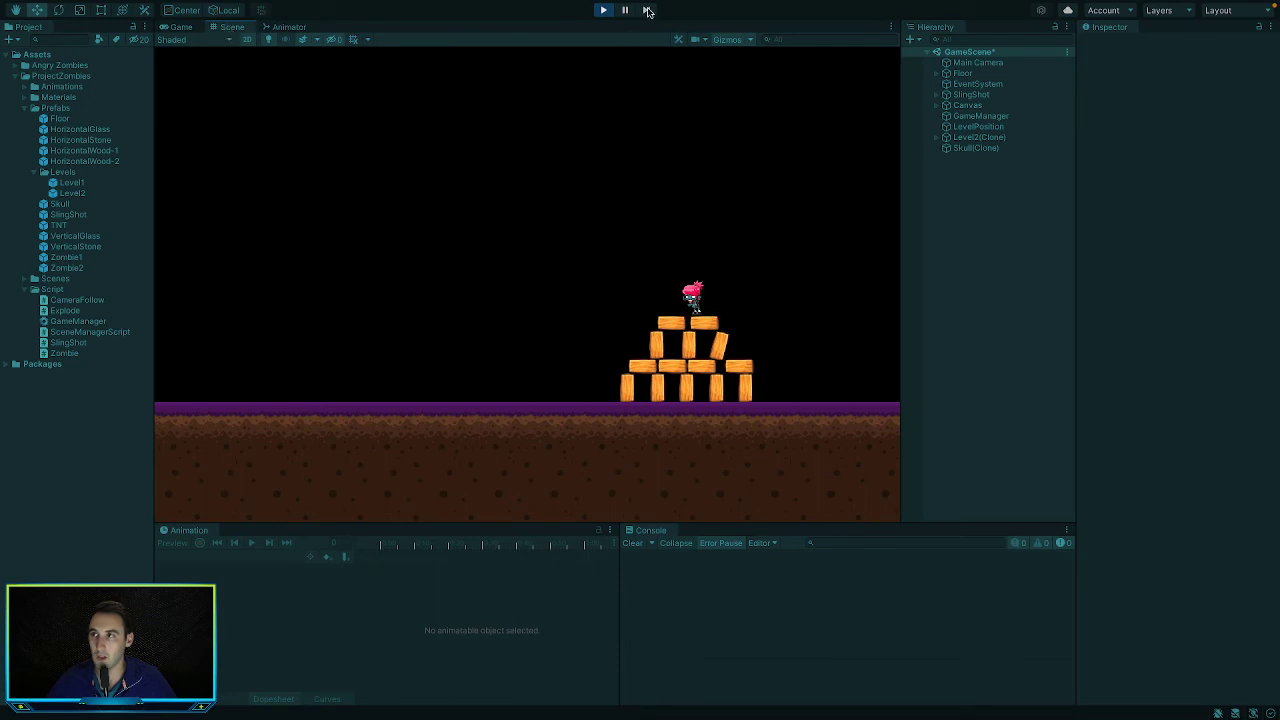
pyautogui.click(603, 10)
# Open the TNT prefab in the Scene view and examine its Box Collider 2D bounds and settings
pyautogui.click(78, 227)
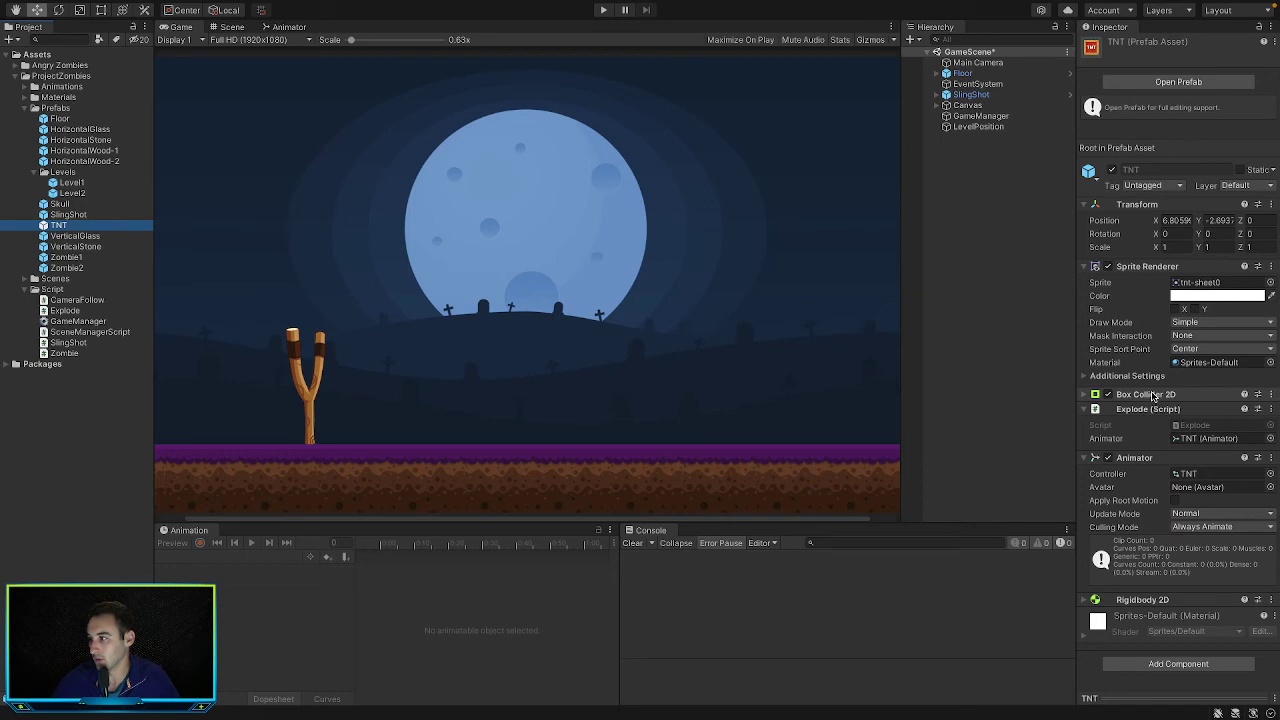
pyautogui.click(1155, 396)
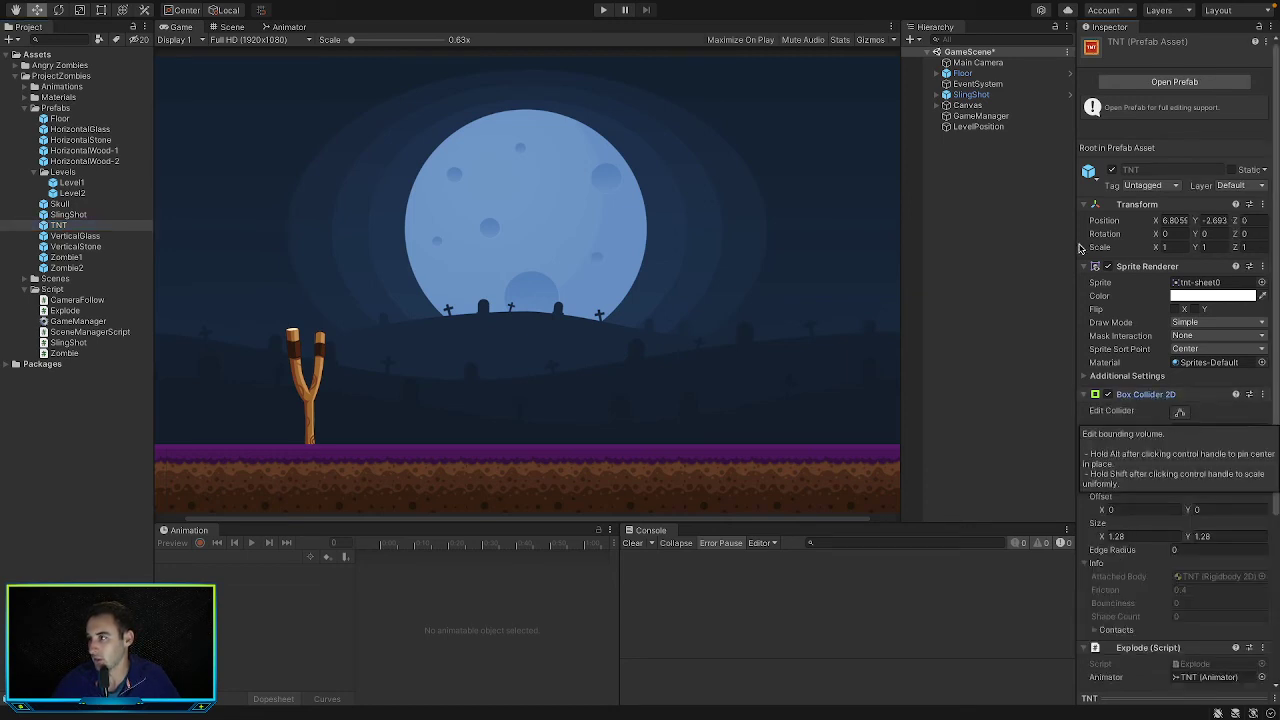
pyautogui.doubleClick(89, 228)
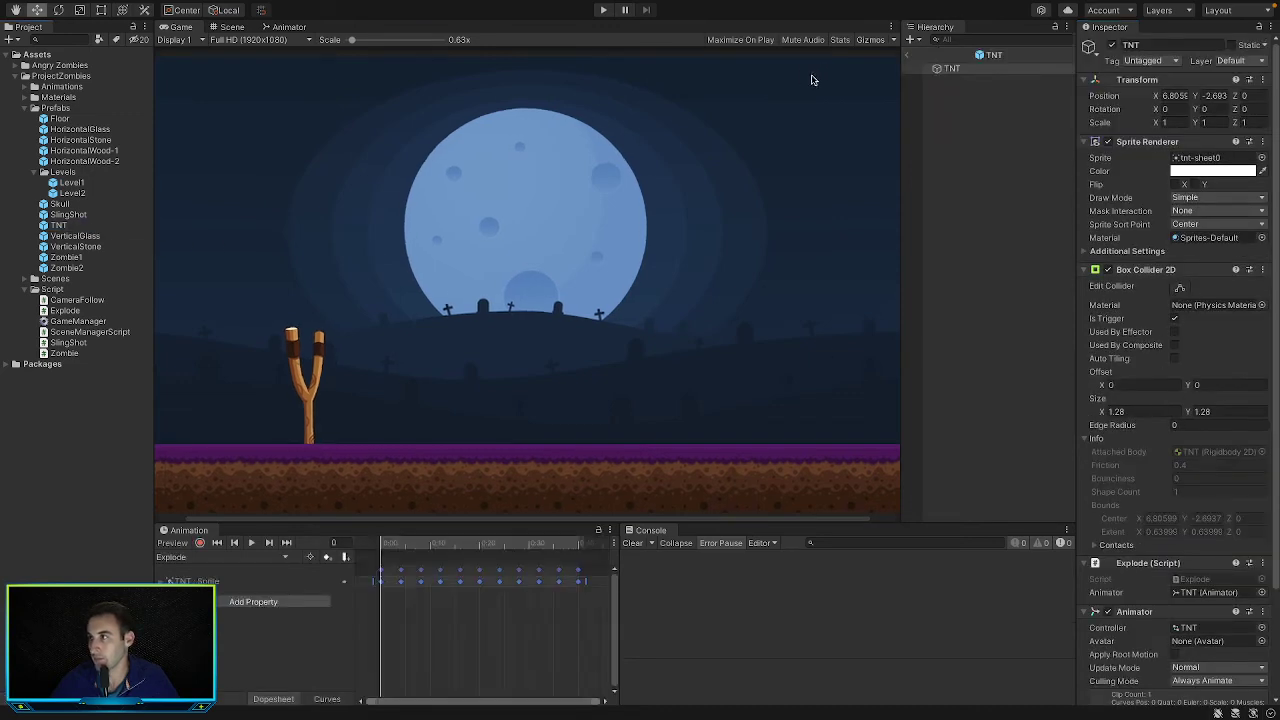
pyautogui.click(925, 72)
pyautogui.click(236, 39)
pyautogui.click(232, 26)
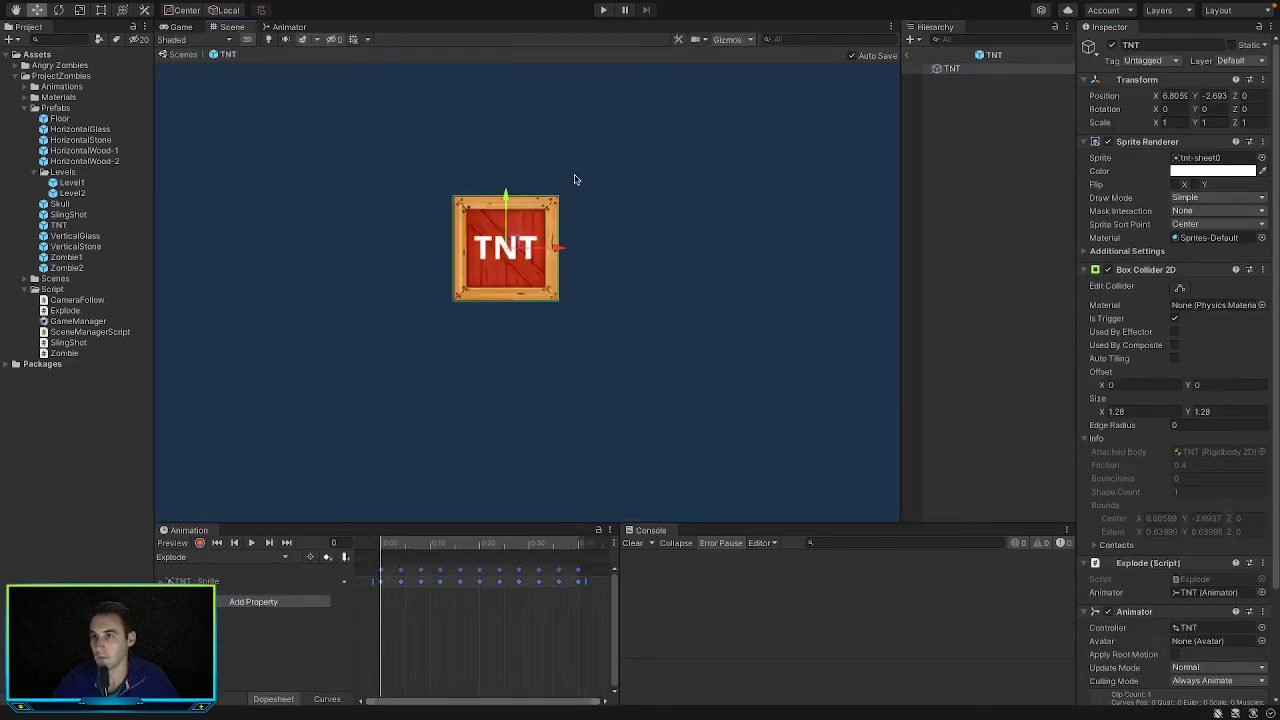
pyautogui.click(1180, 288)
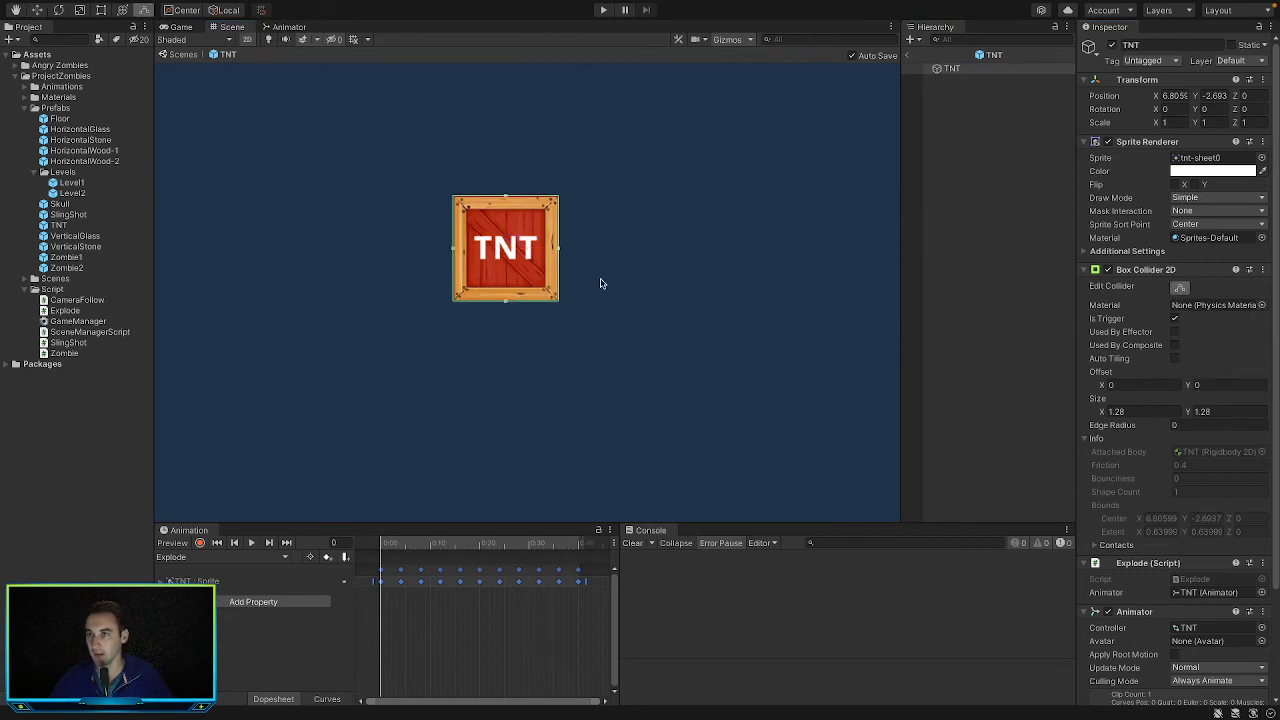
pyautogui.scroll(-4, 1100, 450)
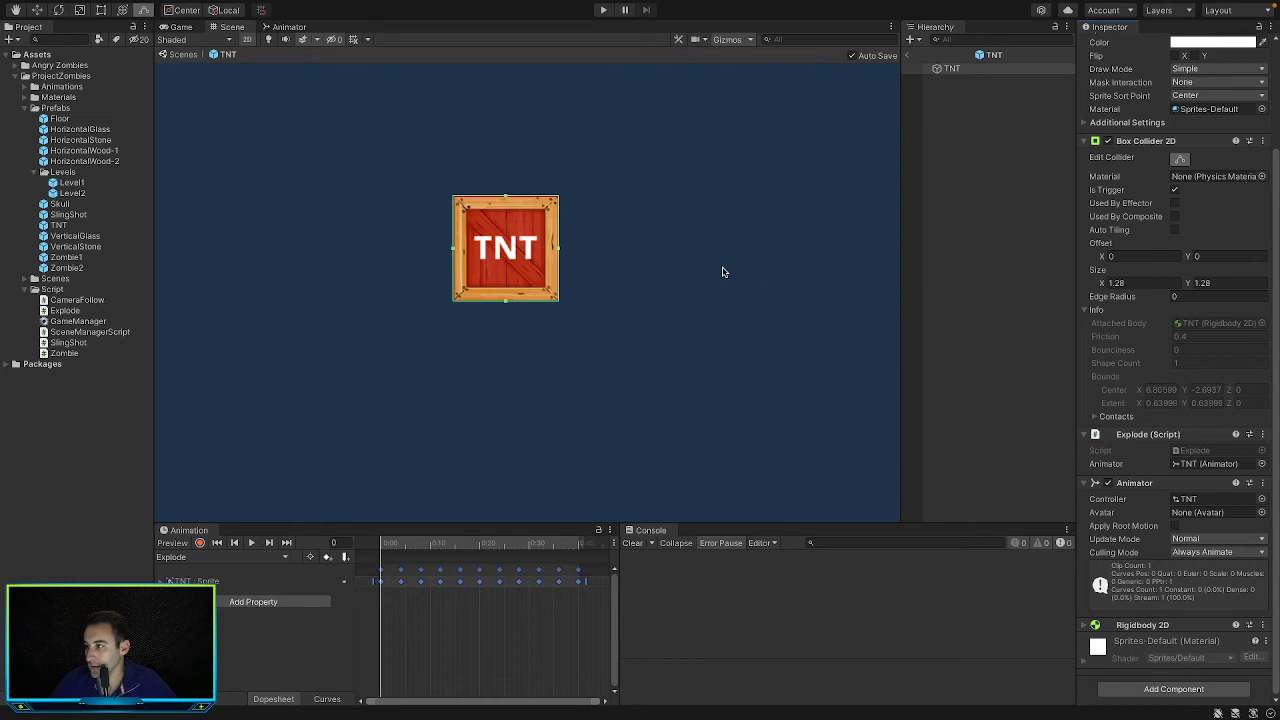
# Run the game several times, shooting the skull from the slingshot at the wooden tower, and stop it
pyautogui.click(602, 10)
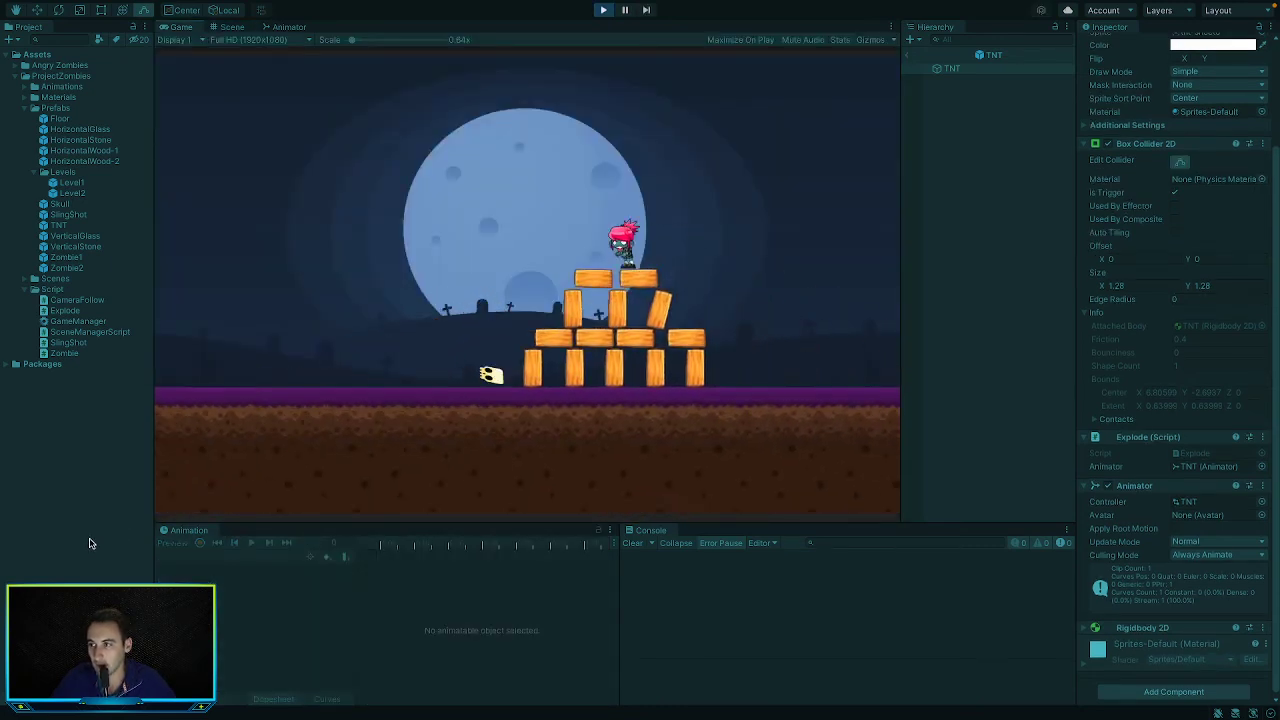
pyautogui.click(603, 10)
pyautogui.click(603, 10)
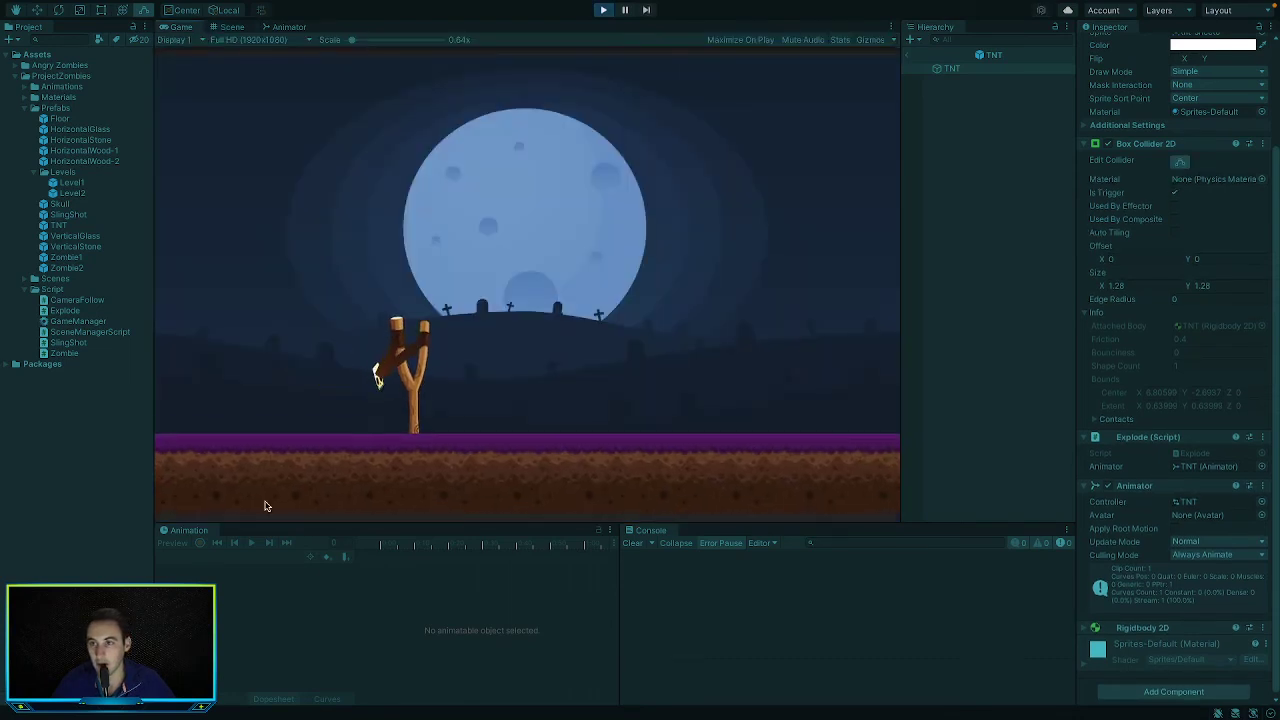
pyautogui.moveTo(378, 372); pyautogui.dragTo(380, 357)
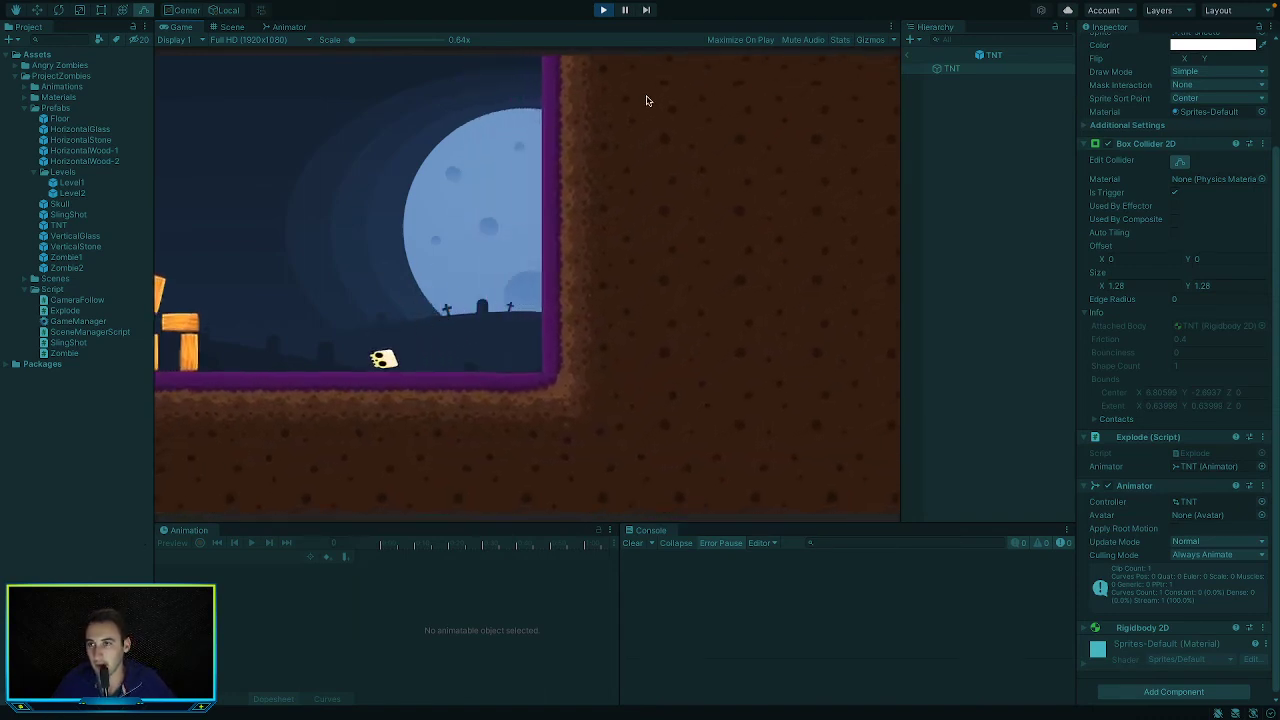
pyautogui.click(603, 9)
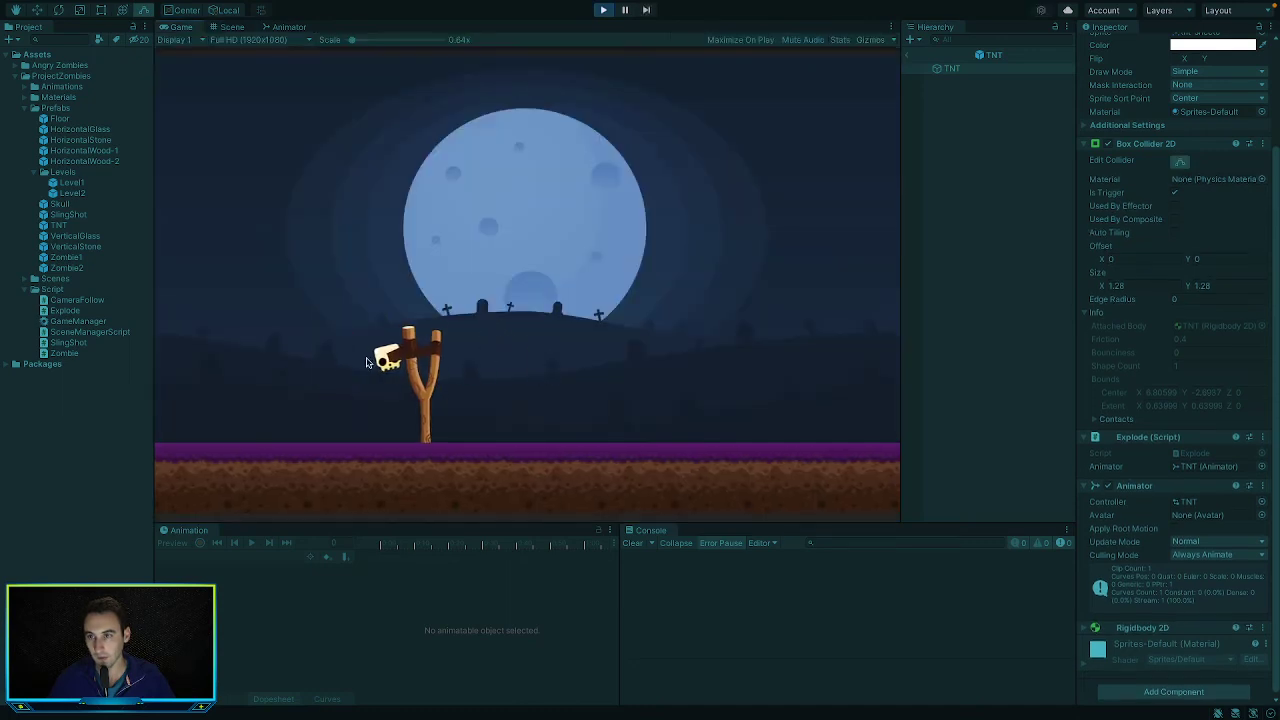
pyautogui.moveTo(366, 362)
pyautogui.mouseDown()
pyautogui.moveTo(300, 460)
pyautogui.moveTo(390, 358)
pyautogui.mouseUp()
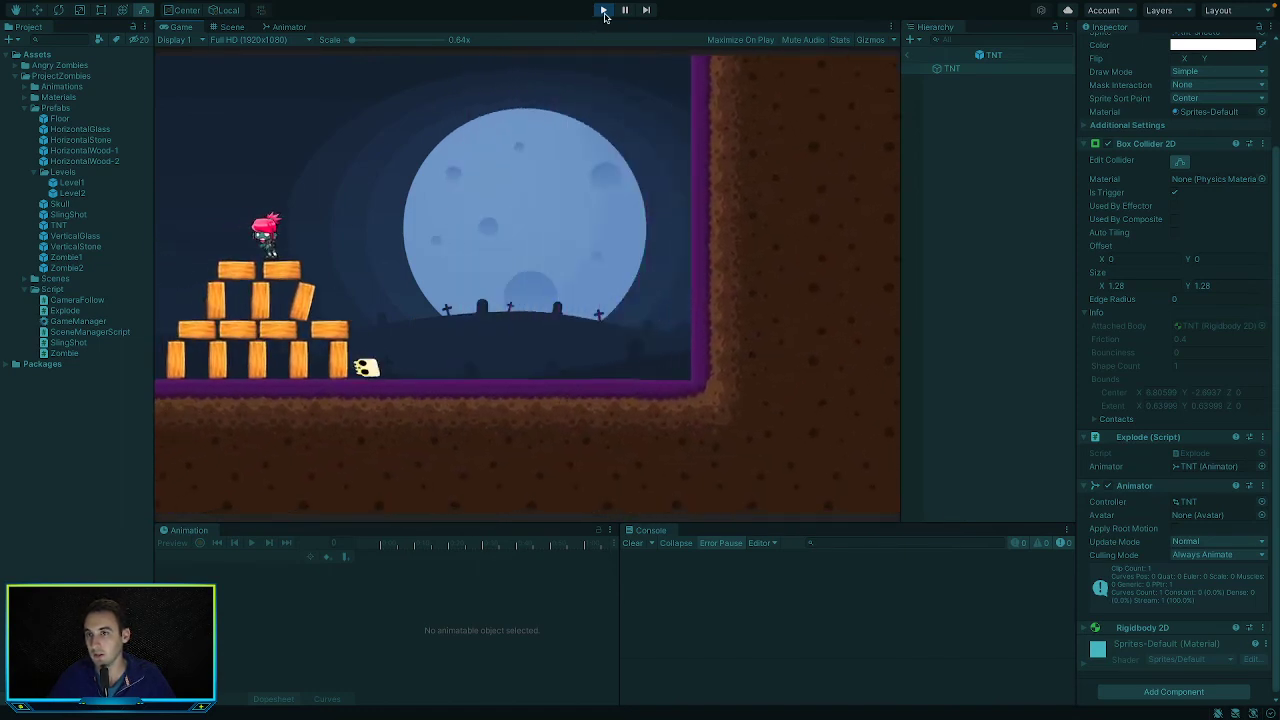
pyautogui.click(604, 11)
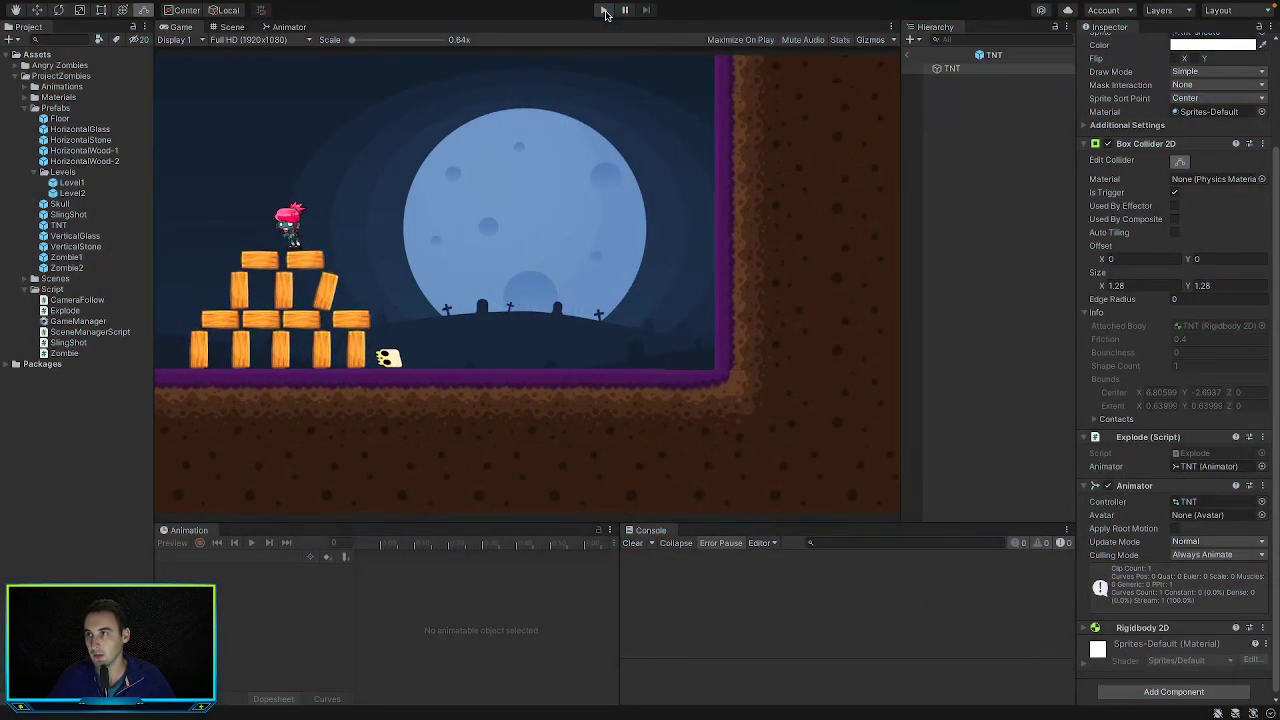
# Return to GameScene, set the SlingShot prefab's Force to 15 and save the scene
pyautogui.click(913, 69)
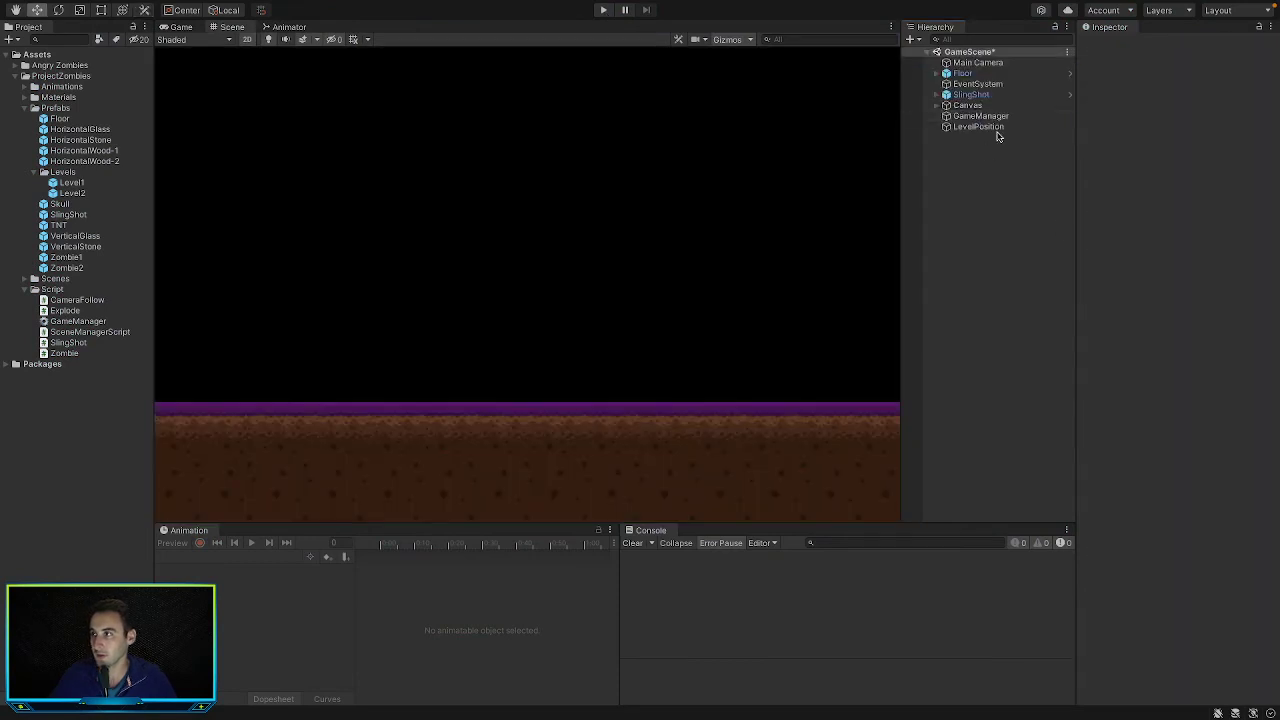
pyautogui.click(75, 216)
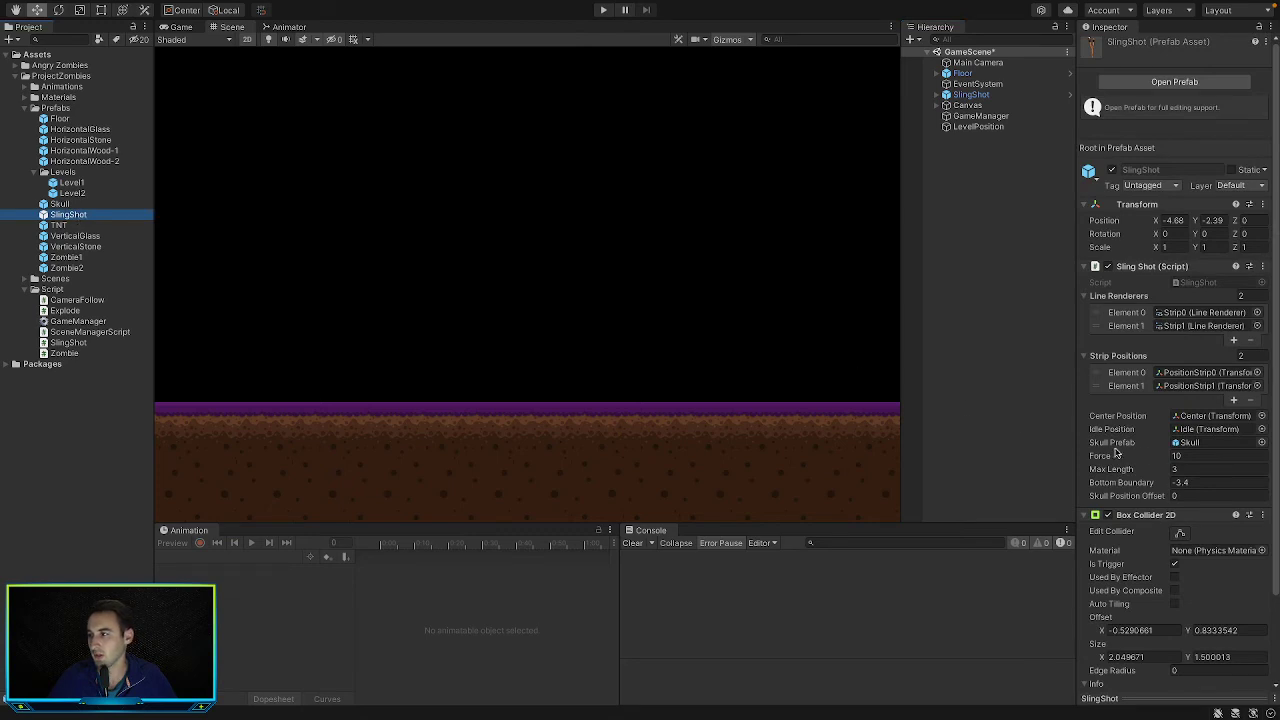
pyautogui.click(1197, 456)
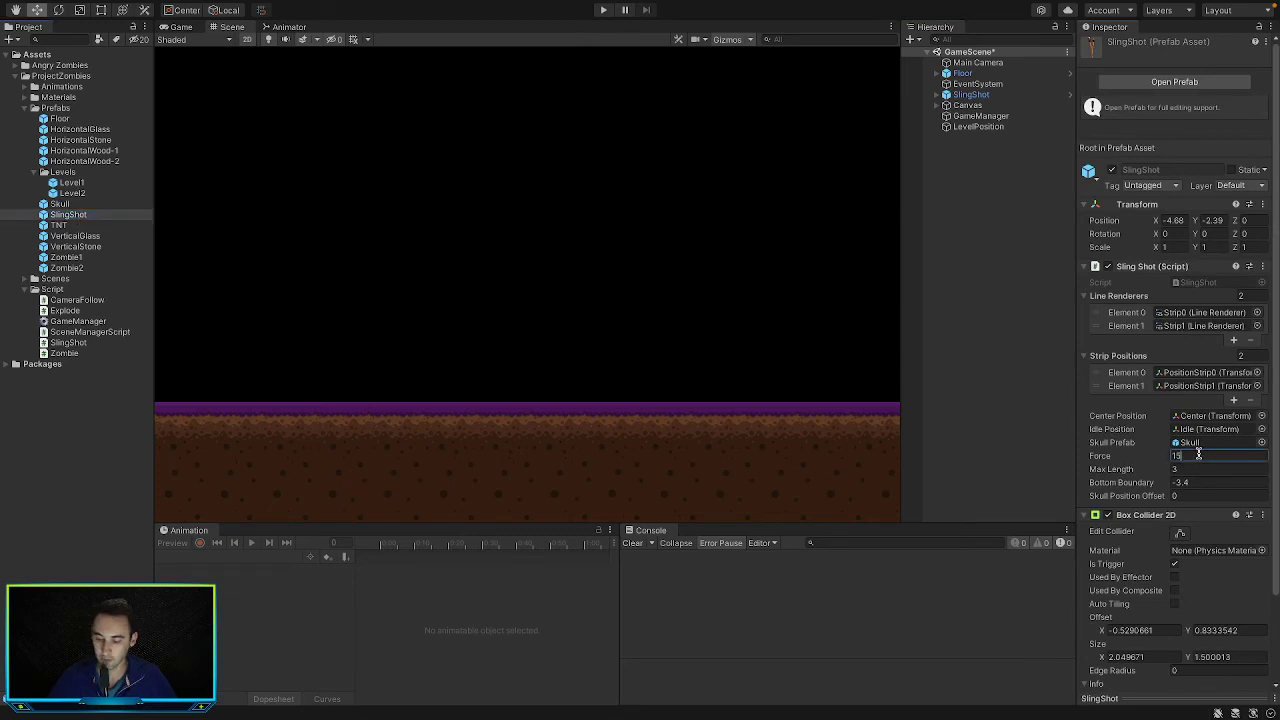
pyautogui.hotkey('ctrl', 's')
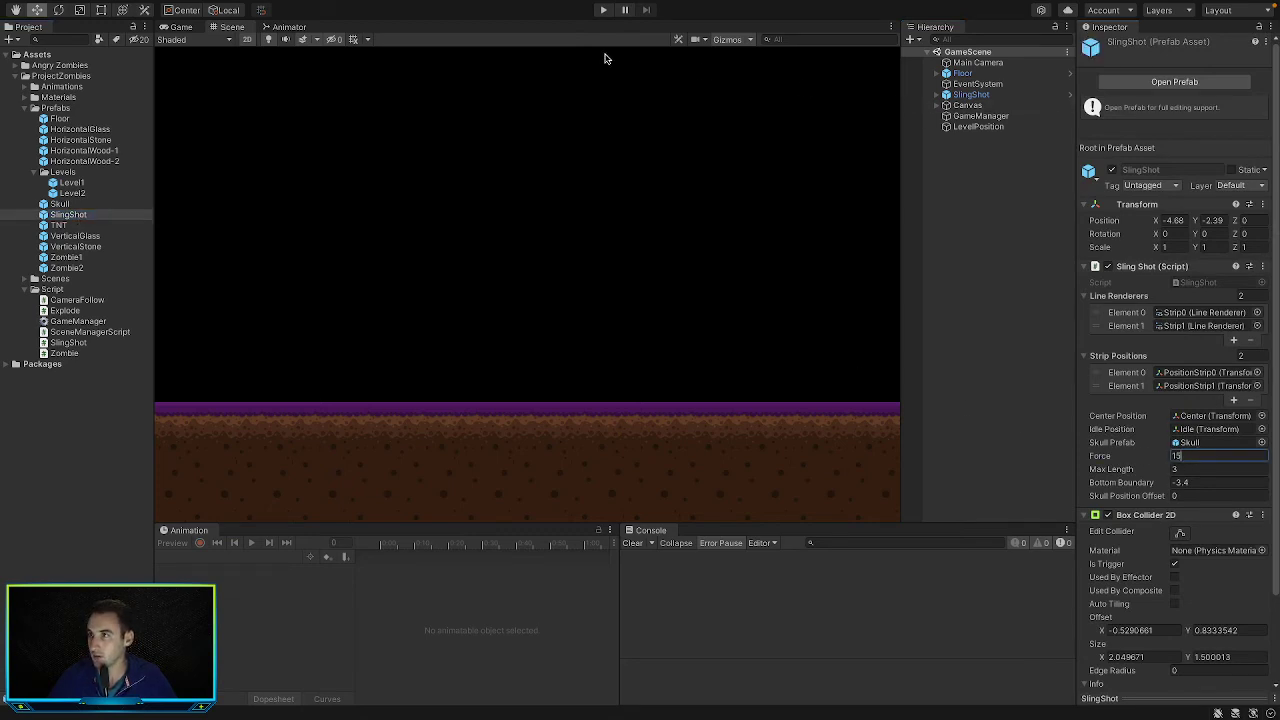
# Play-test the stronger slingshot by restarting the game between shots and launching the skull toward the tower
pyautogui.click(601, 12)
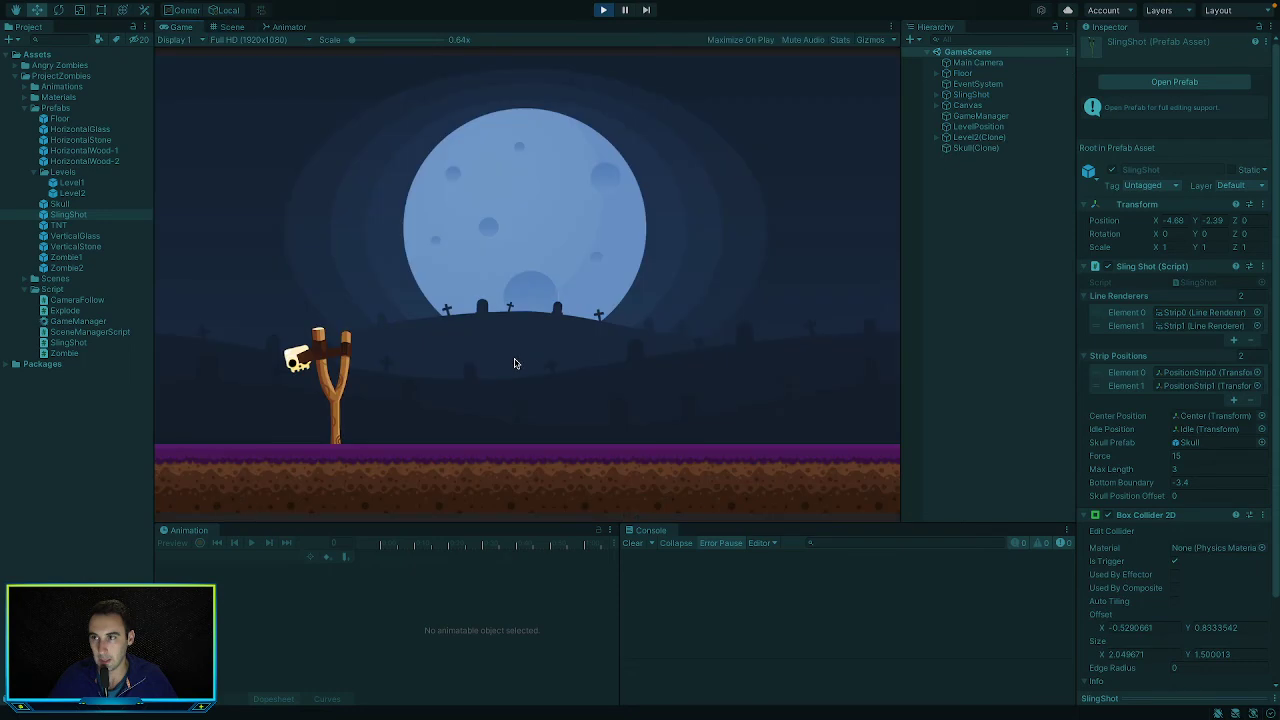
pyautogui.moveTo(391, 363); pyautogui.dragTo(46, 507)
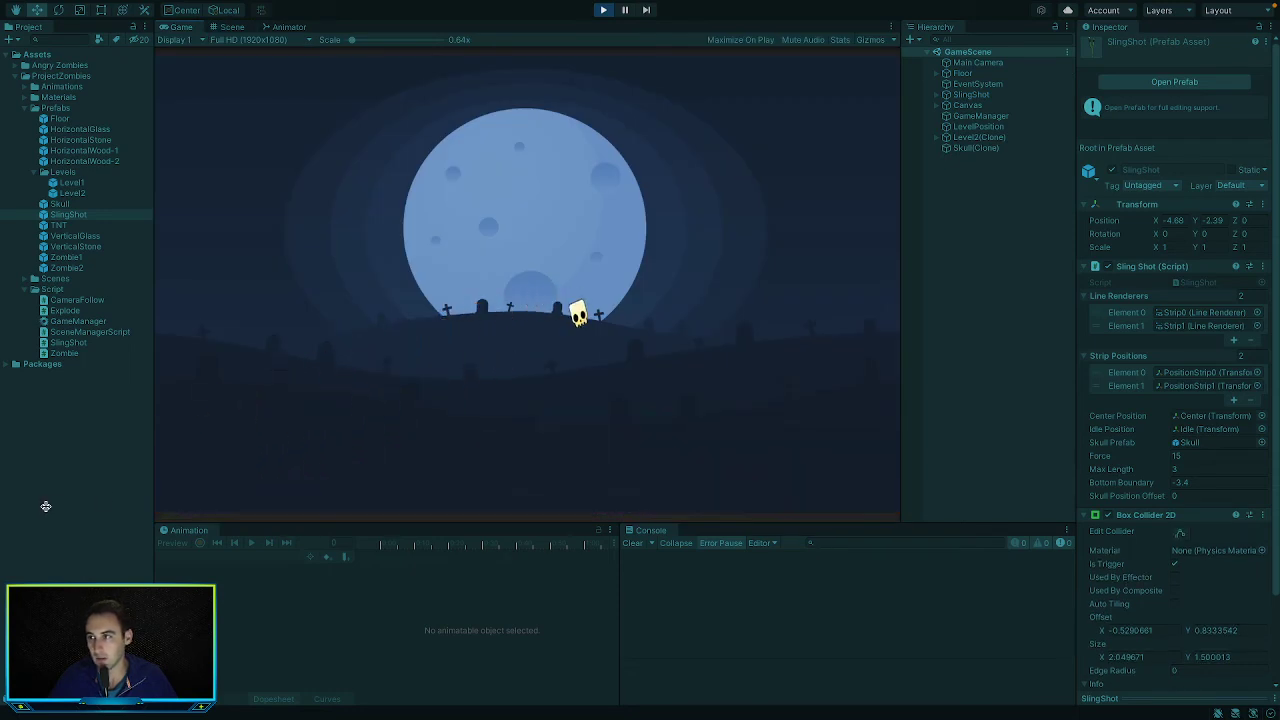
pyautogui.click(603, 10)
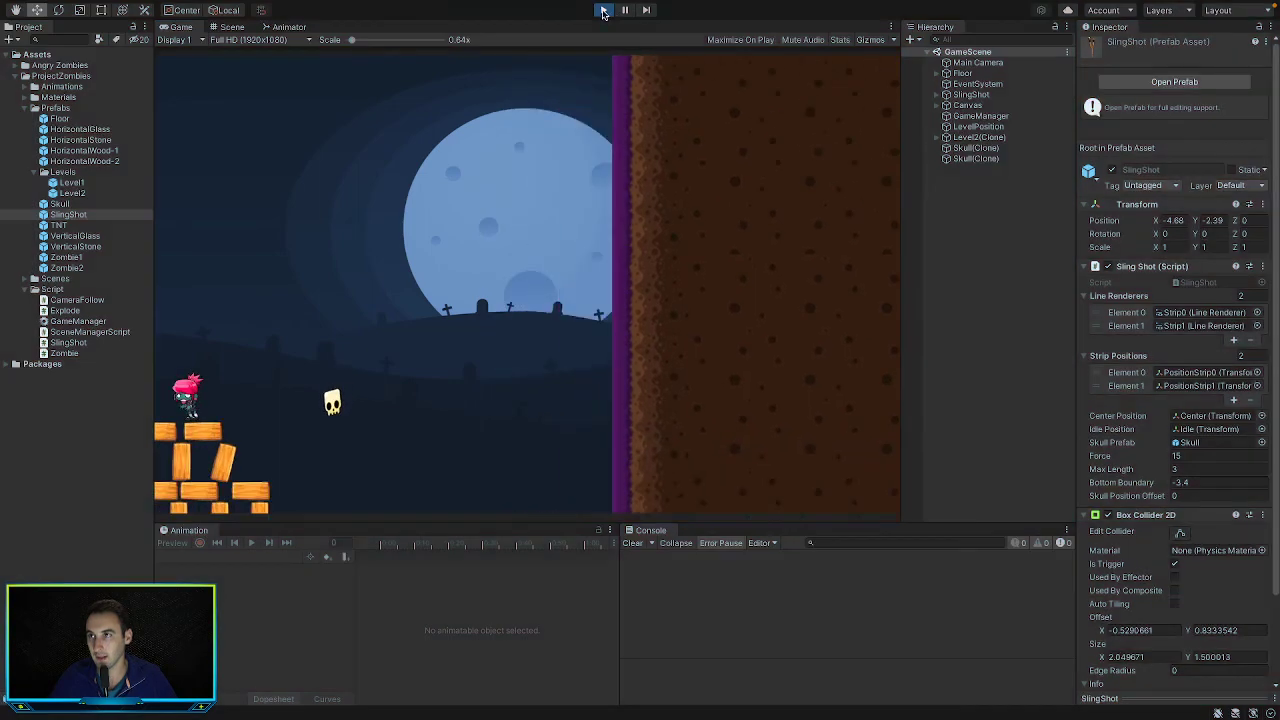
pyautogui.click(603, 10)
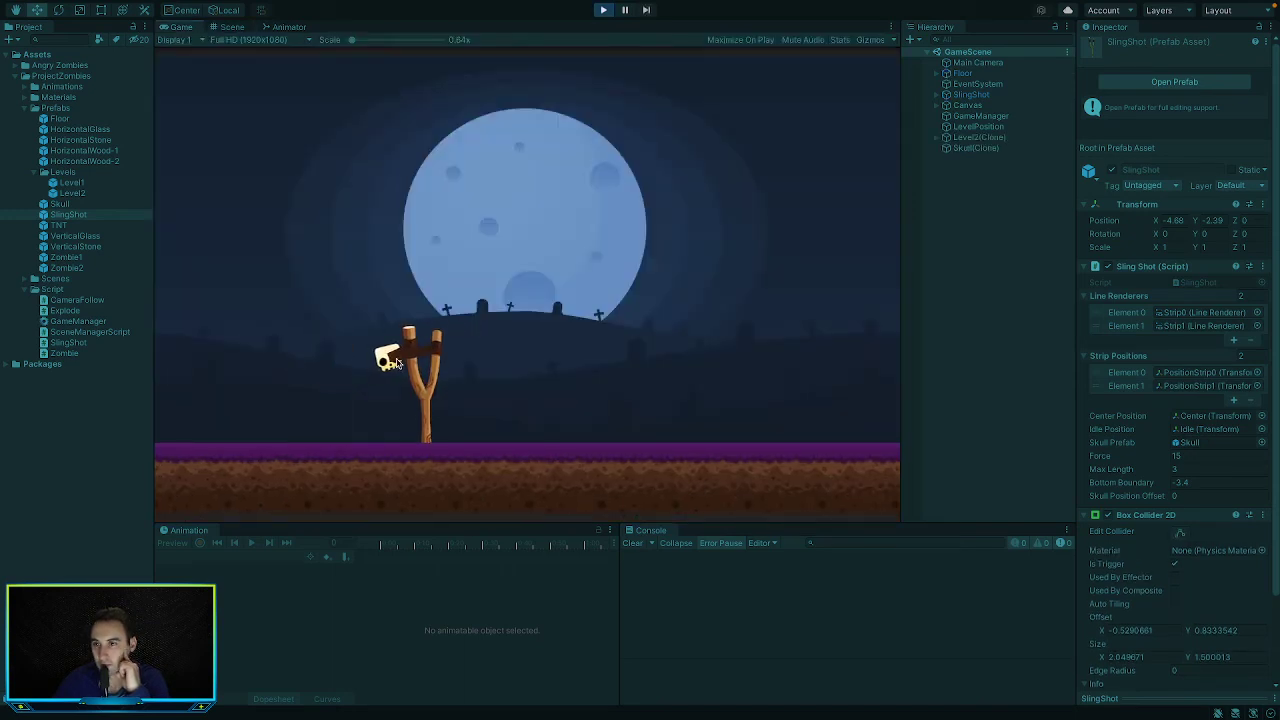
pyautogui.moveTo(386, 355); pyautogui.dragTo(48, 460)
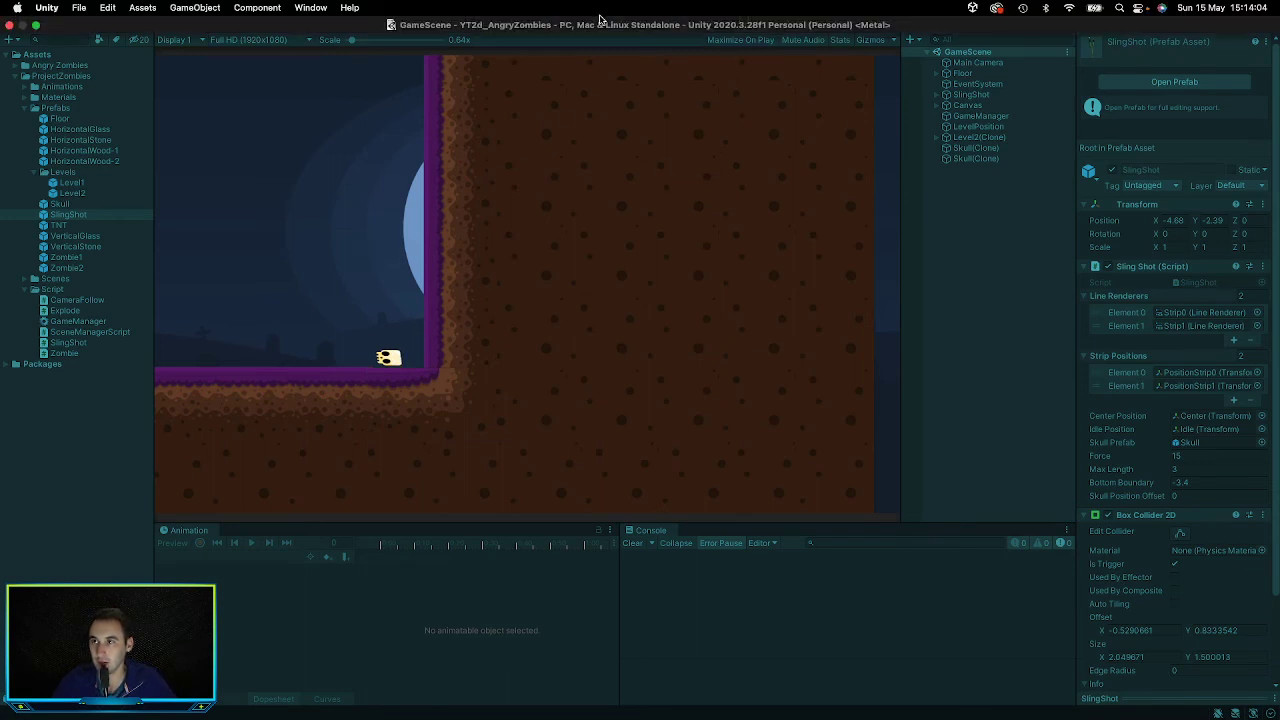
# Stop the running game, restart it to examine the spawned level and floor in the Scene view, and stop it again
pyautogui.click(603, 10)
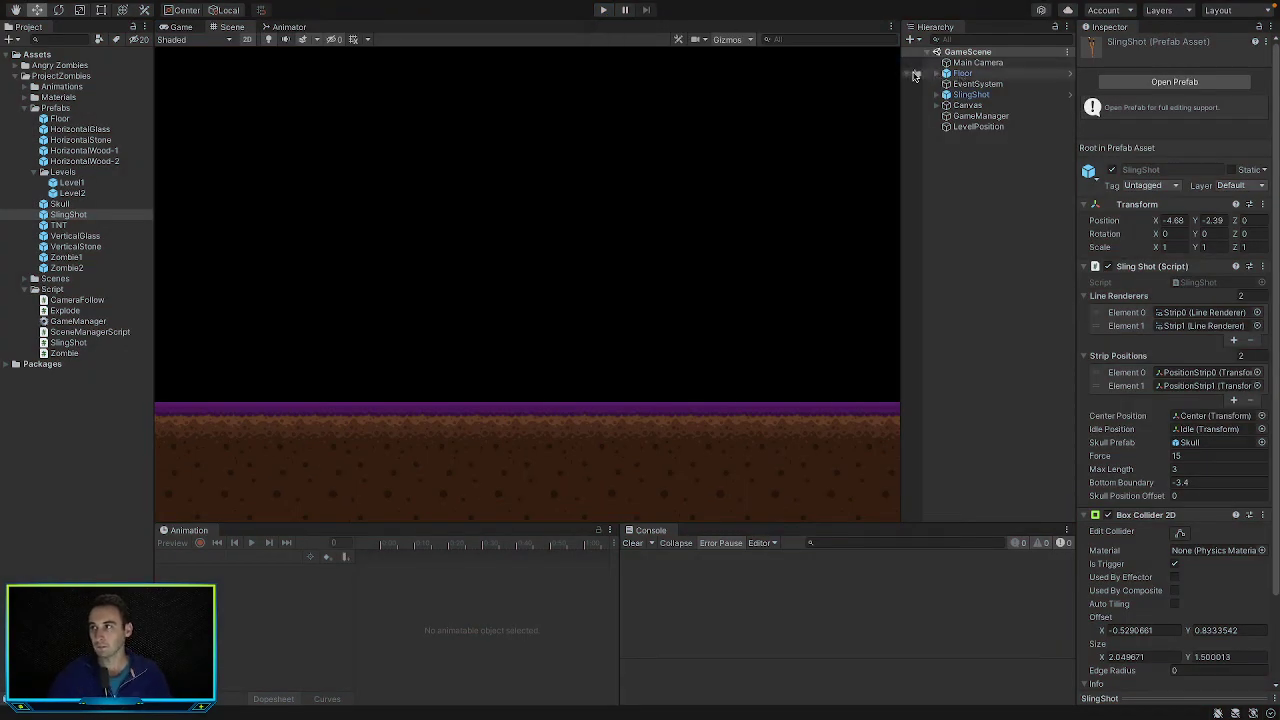
pyautogui.scroll(-3, 610, 118)
pyautogui.scroll(-4, 610, 118)
pyautogui.click(594, 237)
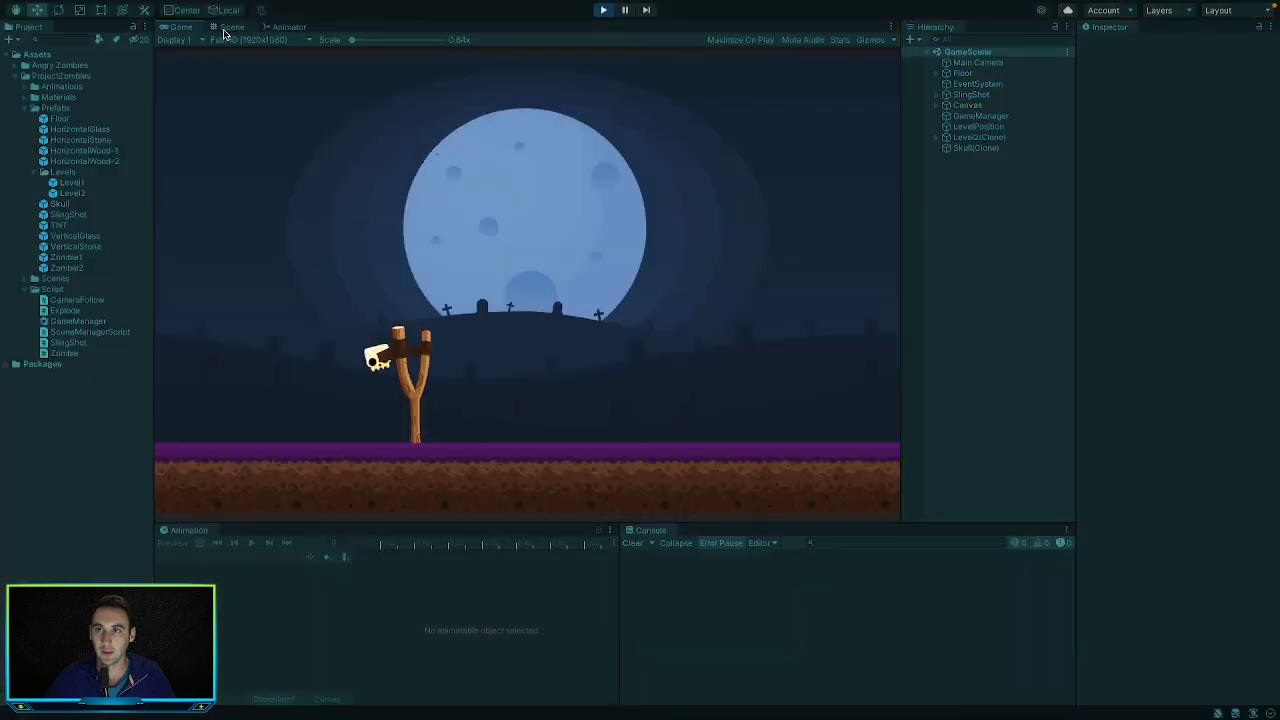
pyautogui.click(232, 27)
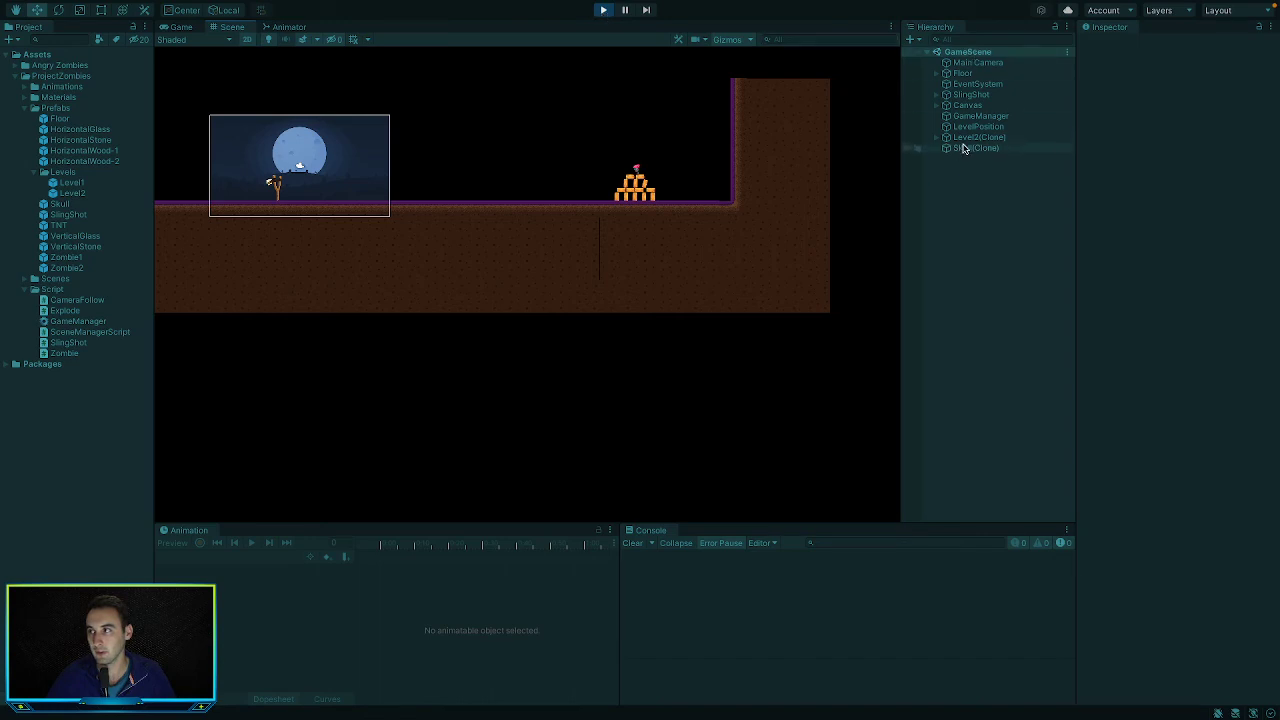
pyautogui.click(604, 11)
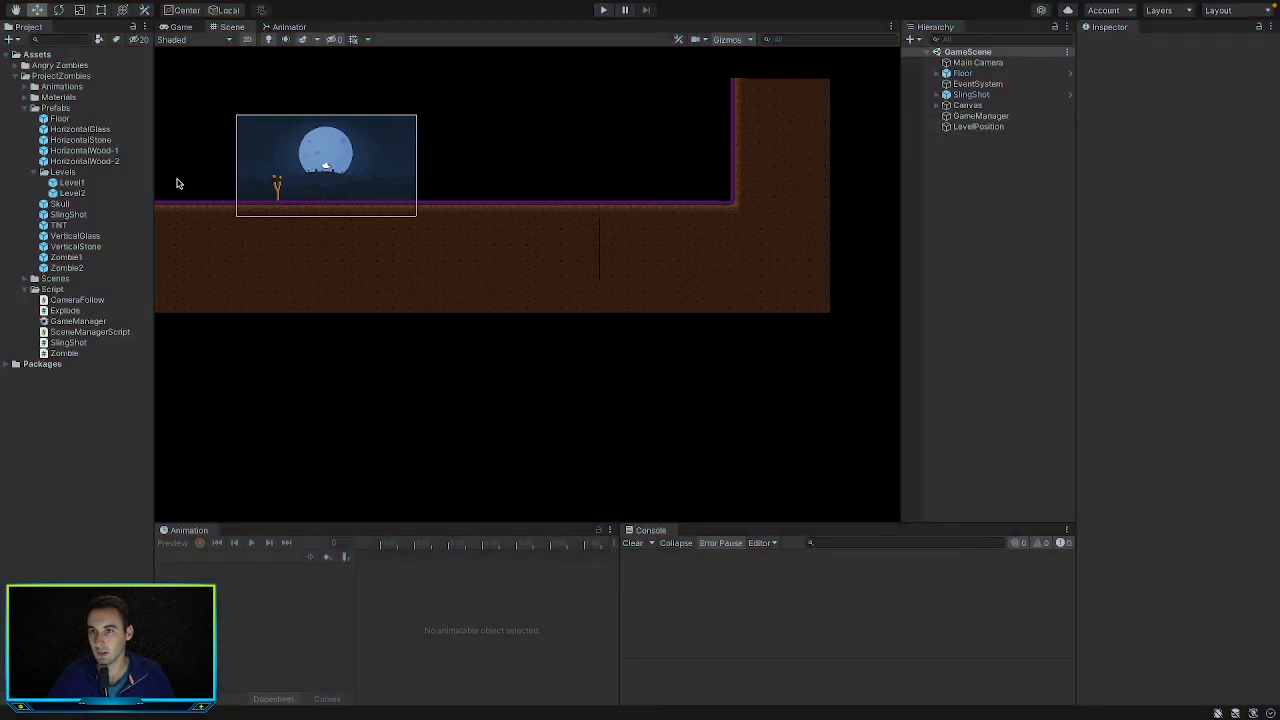
# Compare the component settings of the Zombie1 and TNT prefabs, especially their Box Collider 2D options
pyautogui.click(72, 258)
pyautogui.scroll(-3, 1193, 420)
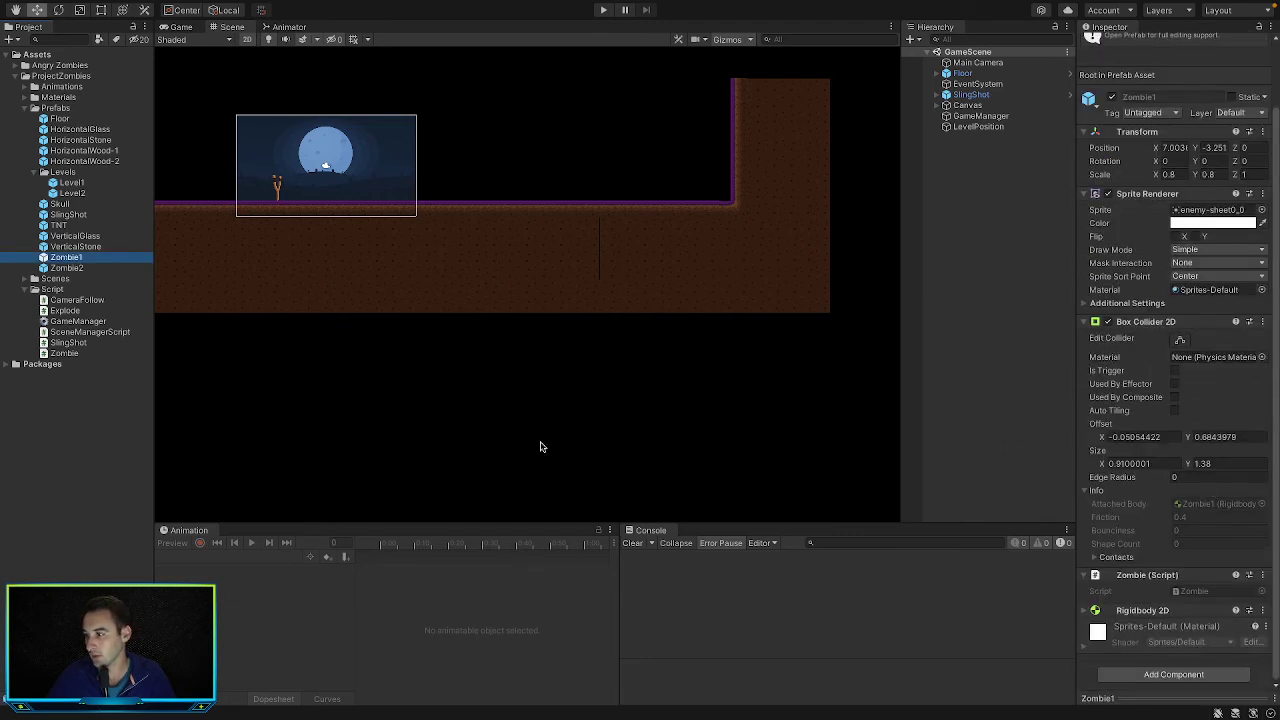
pyautogui.click(60, 225)
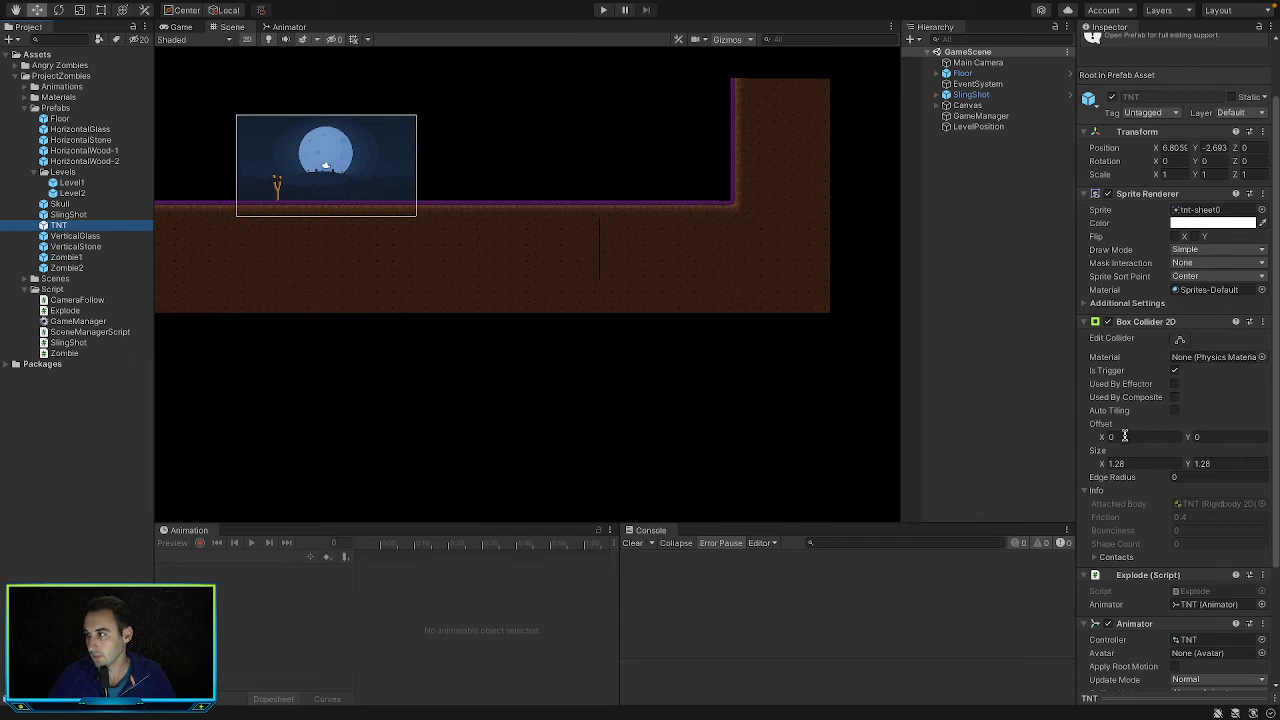
pyautogui.scroll(-5, 1160, 360)
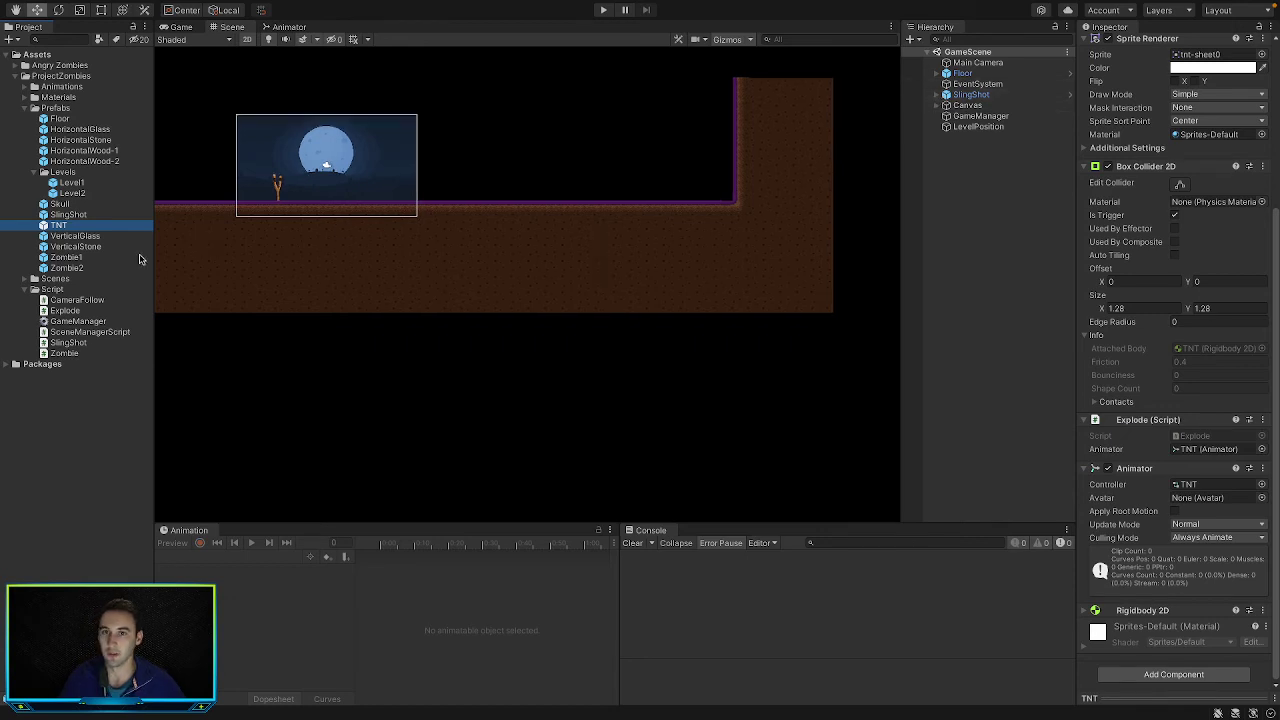
# Open the Level2 prefab and examine the collider and Rigidbody 2D settings of TNT (1) and Zombie1
pyautogui.doubleClick(70, 193)
pyautogui.click(988, 240)
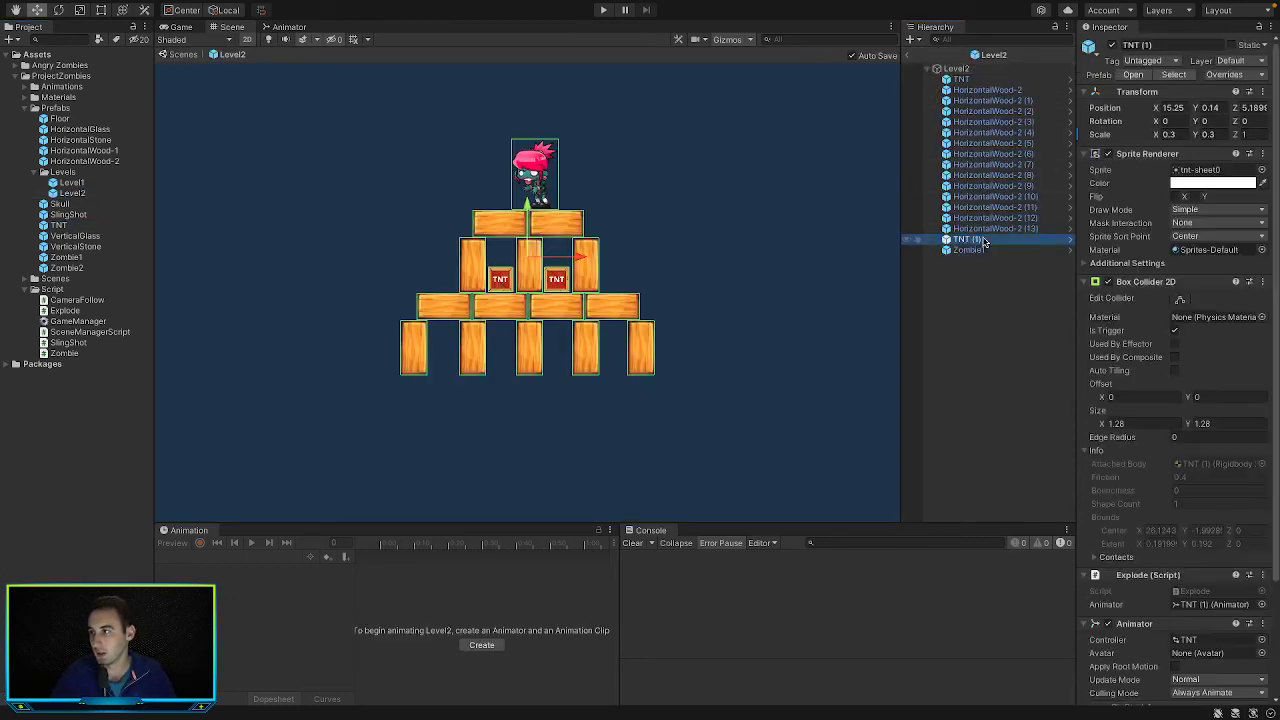
pyautogui.scroll(-5, 1155, 498)
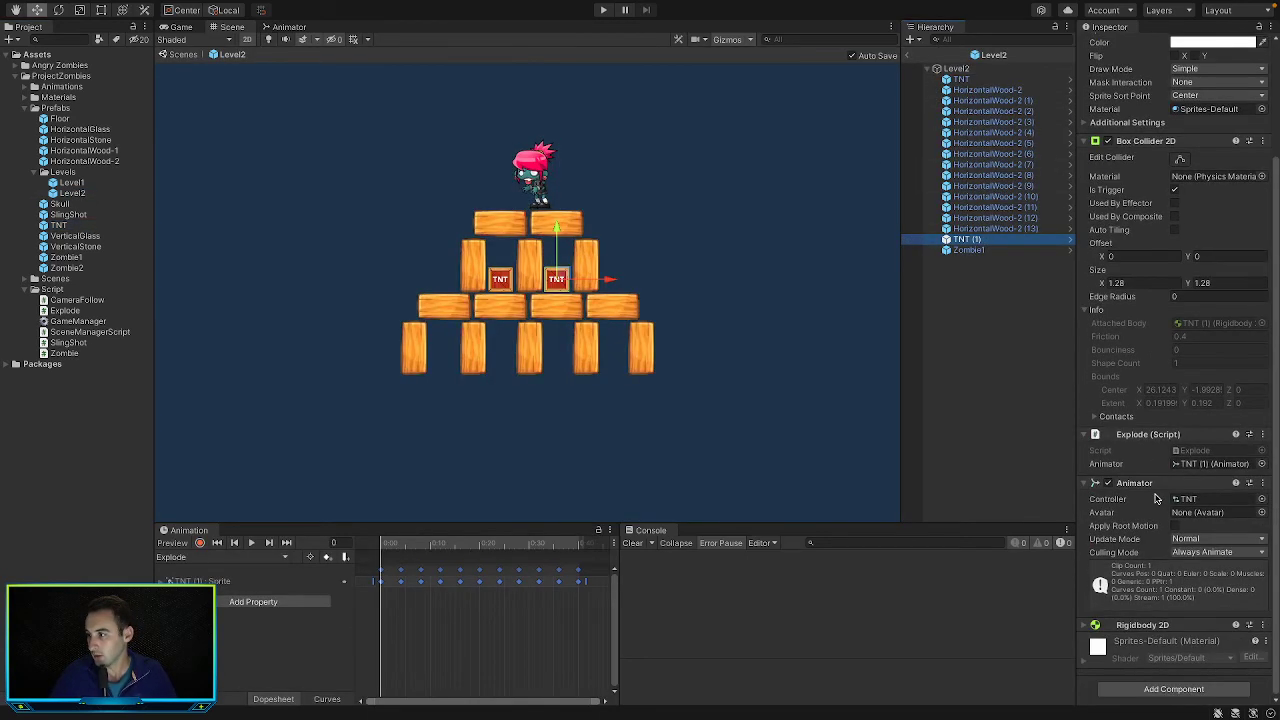
pyautogui.click(1160, 622)
pyautogui.scroll(-4, 1180, 580)
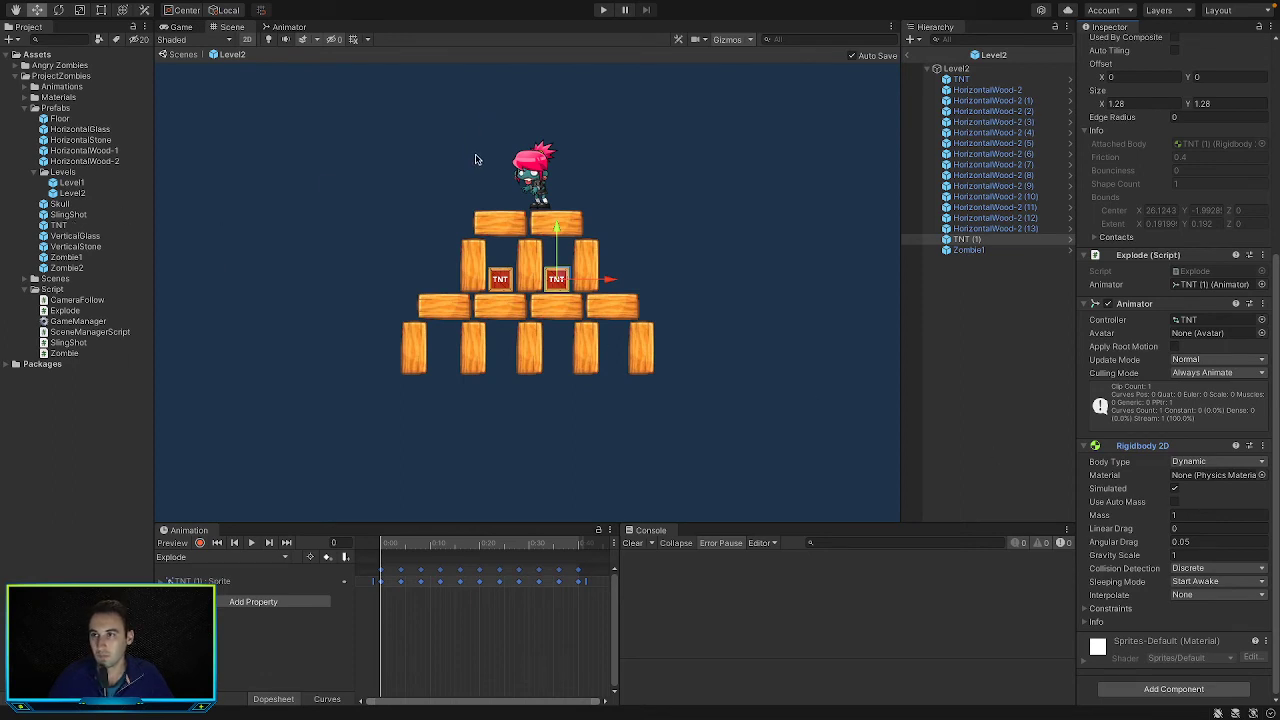
pyautogui.click(521, 173)
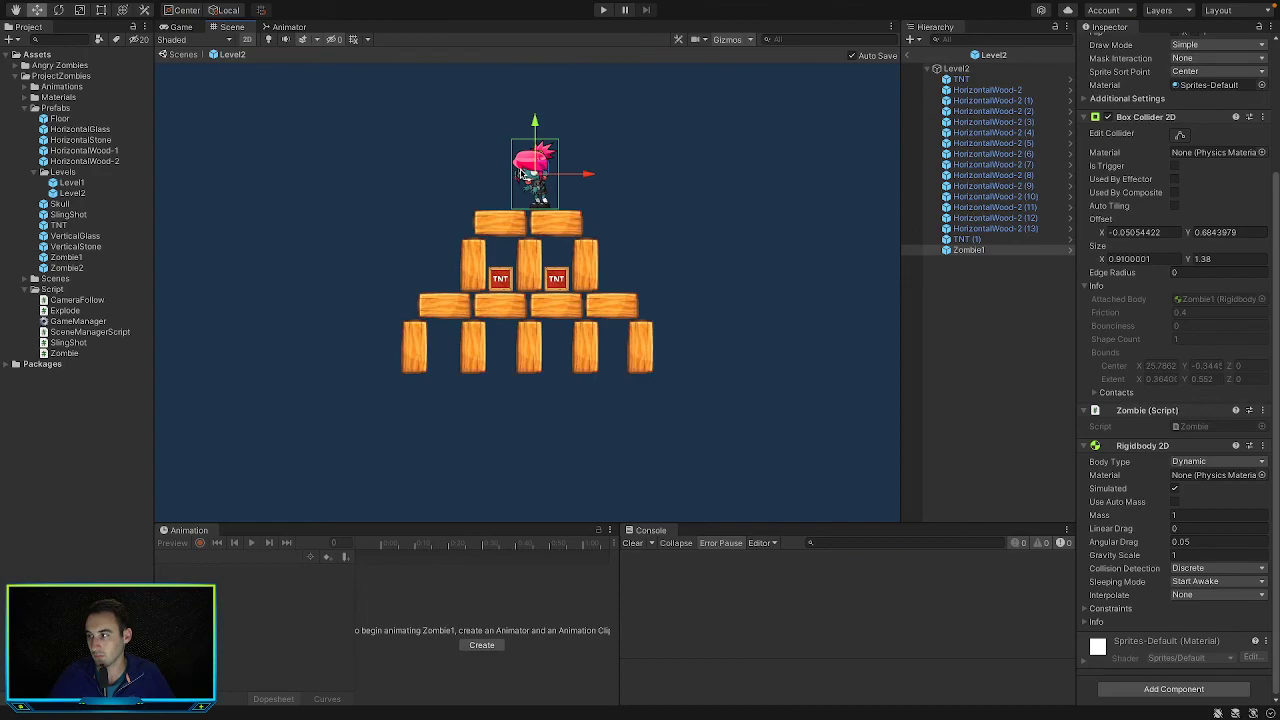
pyautogui.click(507, 214)
pyautogui.click(527, 172)
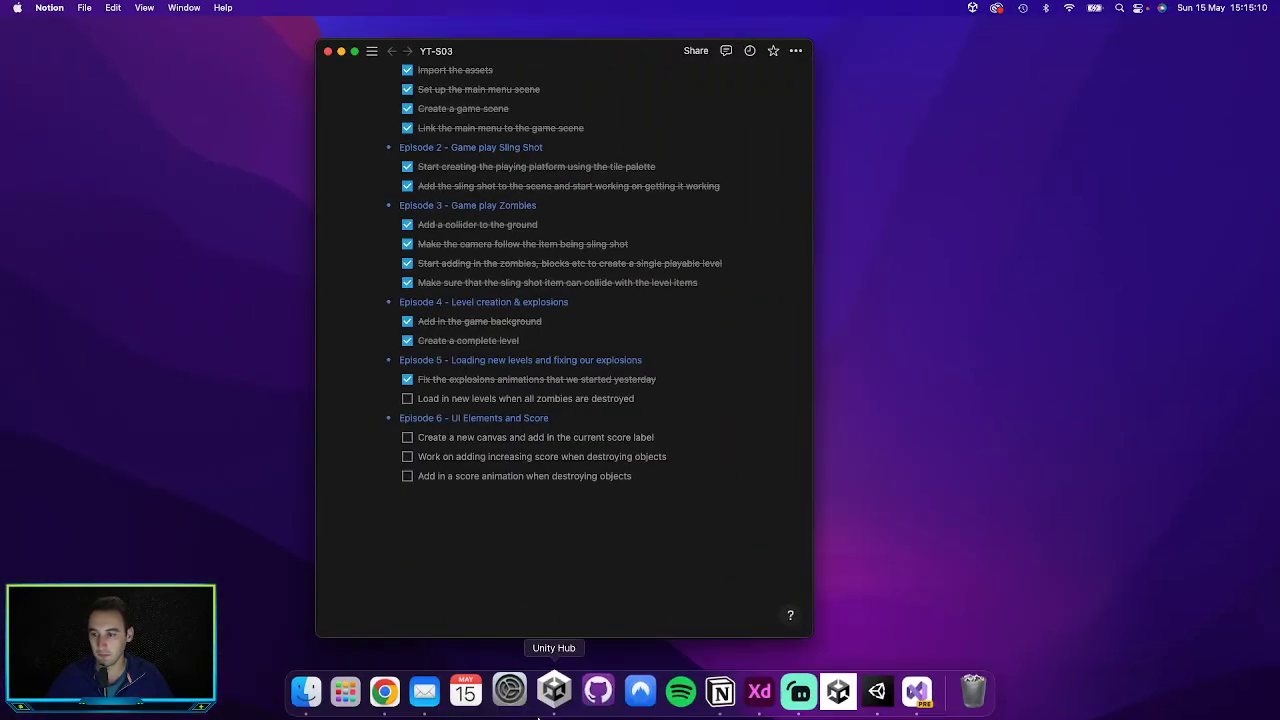
# Switch to Chrome and open a new window ready for a Google search
pyautogui.rightClick(395, 690)
pyautogui.click(443, 516)
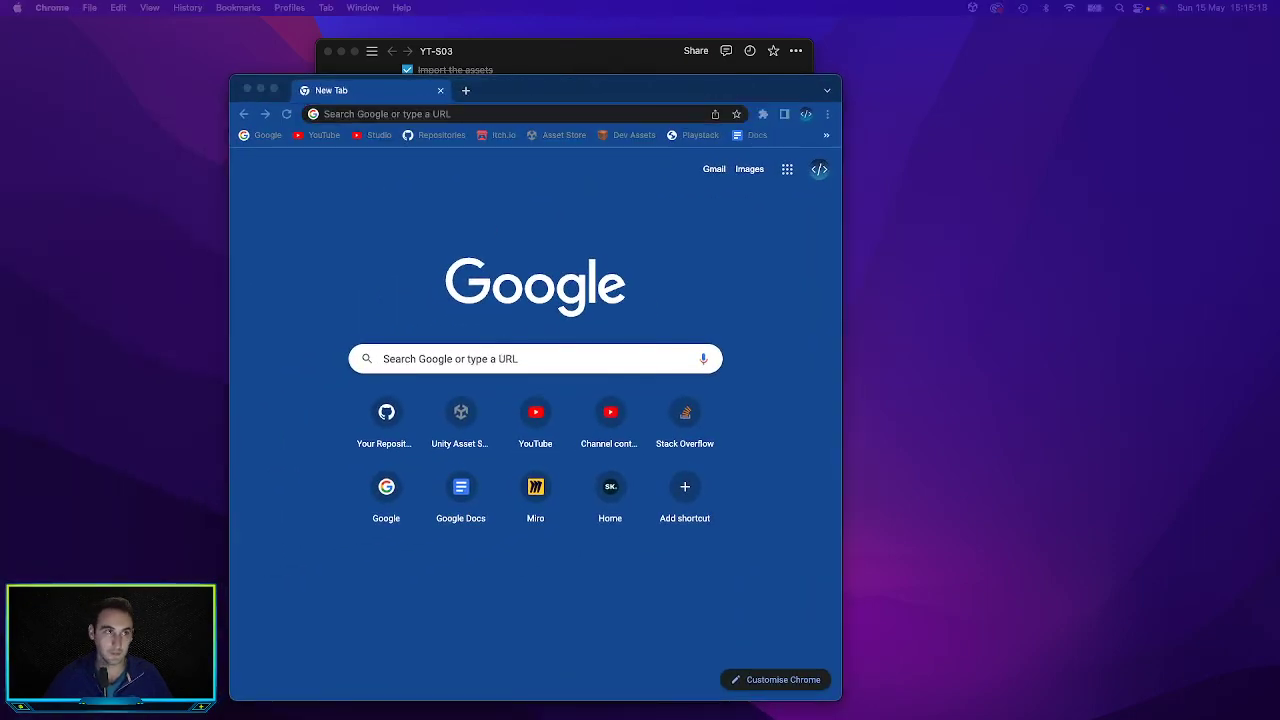
pyautogui.click(476, 355)
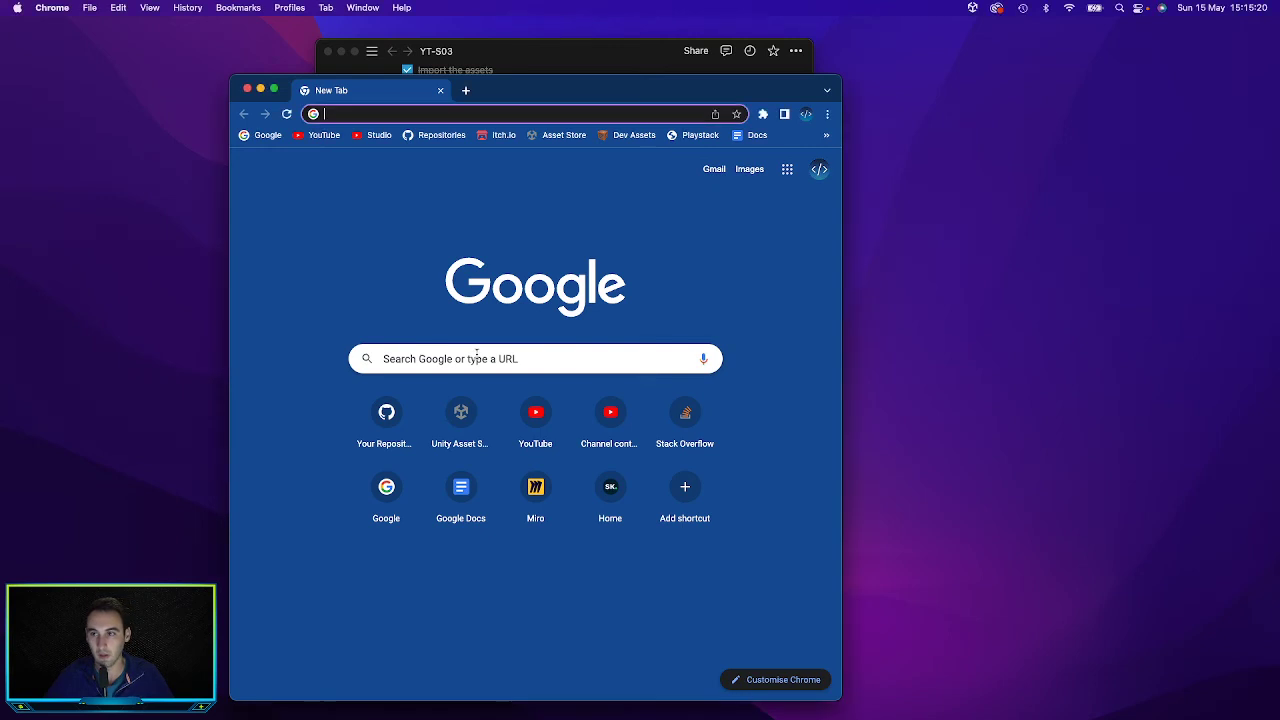
pyautogui.click(452, 360)
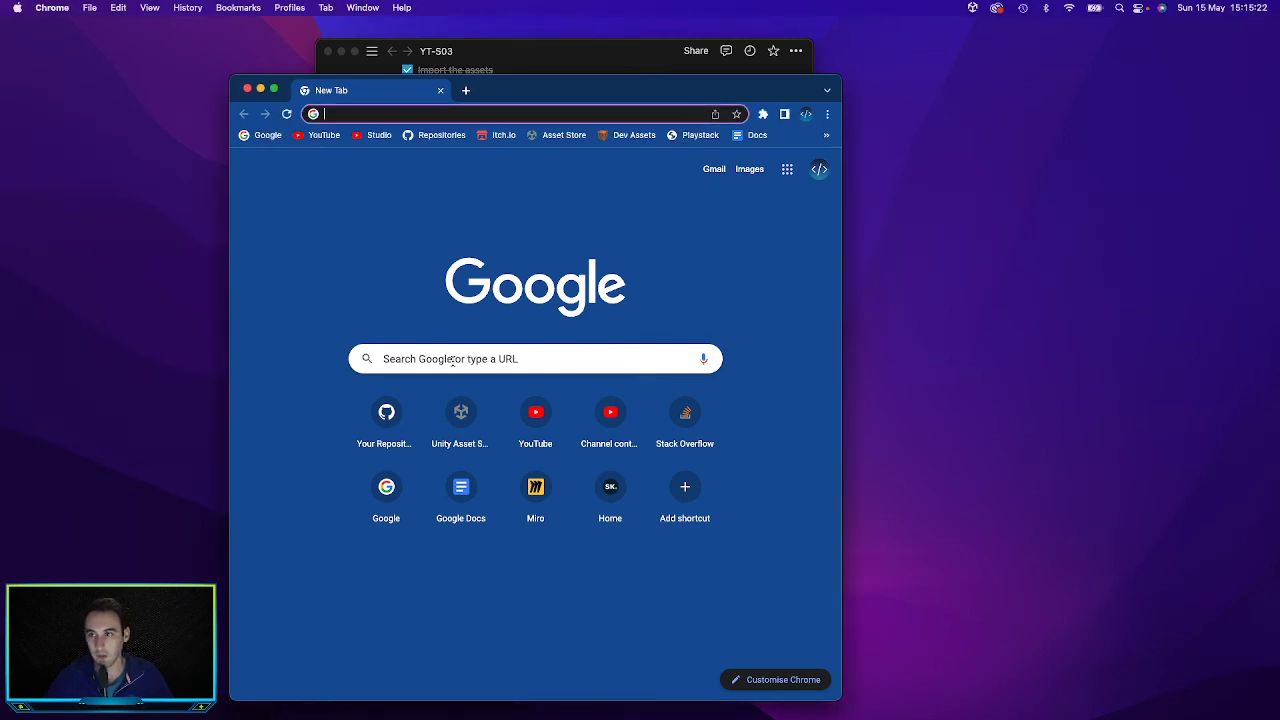
# Search Google for "unity object falling through floor" and read the Unity Answers thread "Rigidbody object falling through floor."
pyautogui.write('unity')
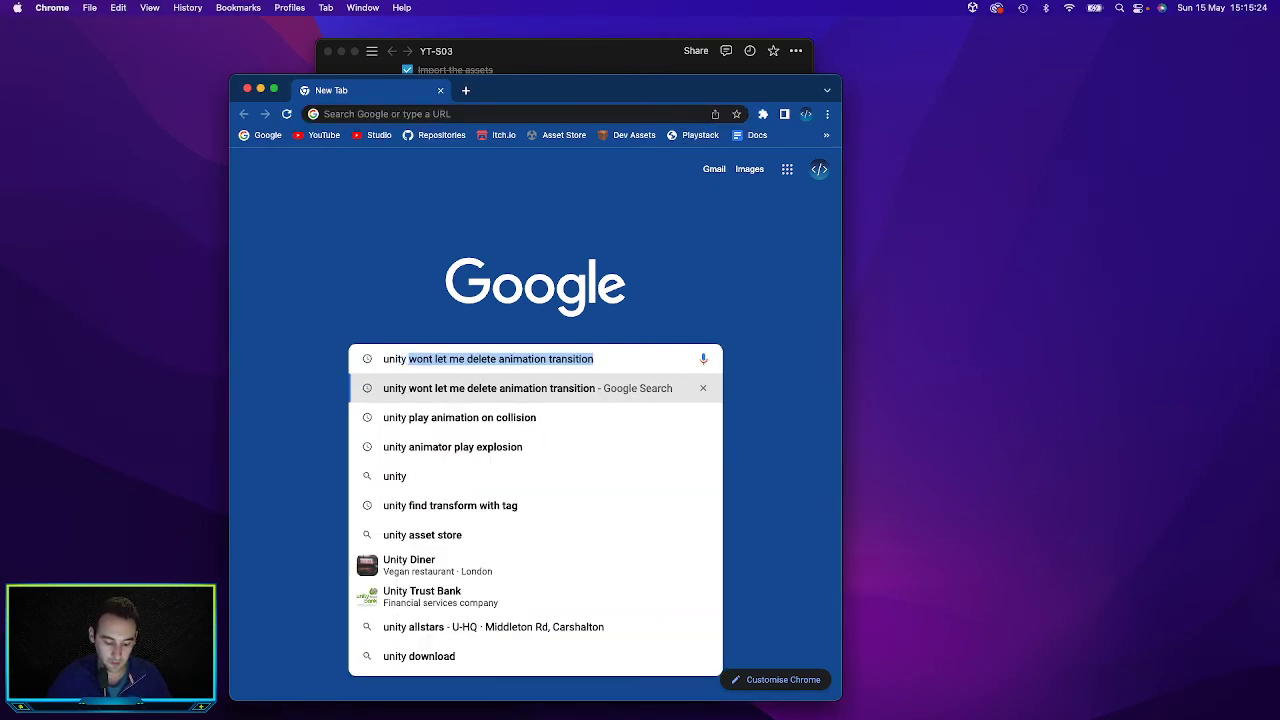
pyautogui.write(' object ')
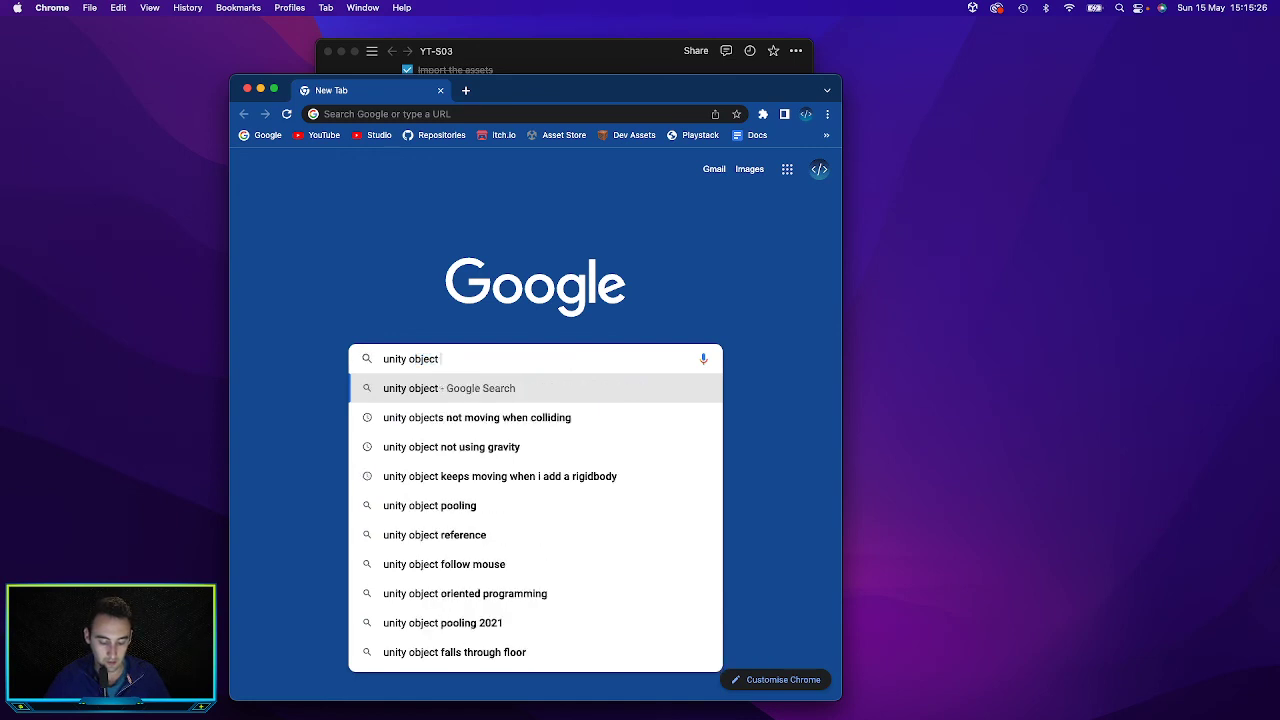
pyautogui.write('falling ou')
pyautogui.press('BackSpace')
pyautogui.press('BackSpace')
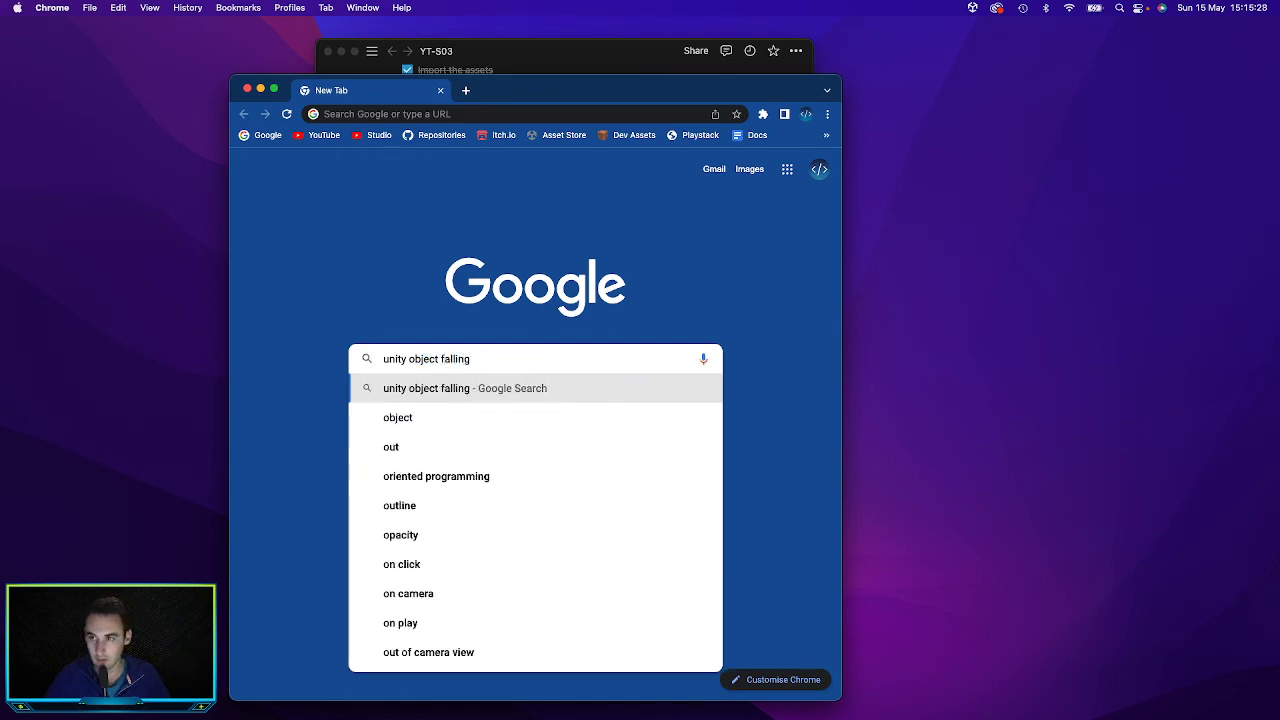
pyautogui.press('Down')
pyautogui.press('Down')
pyautogui.press('Up')
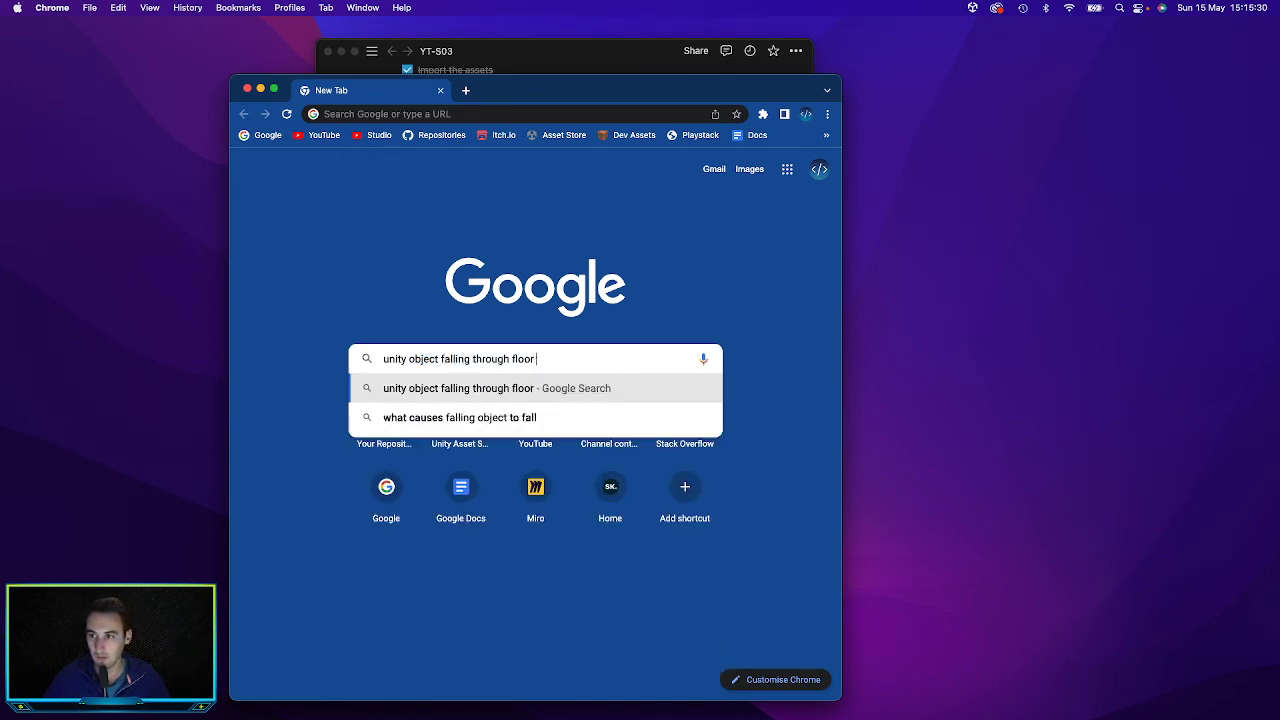
pyautogui.press('Return')
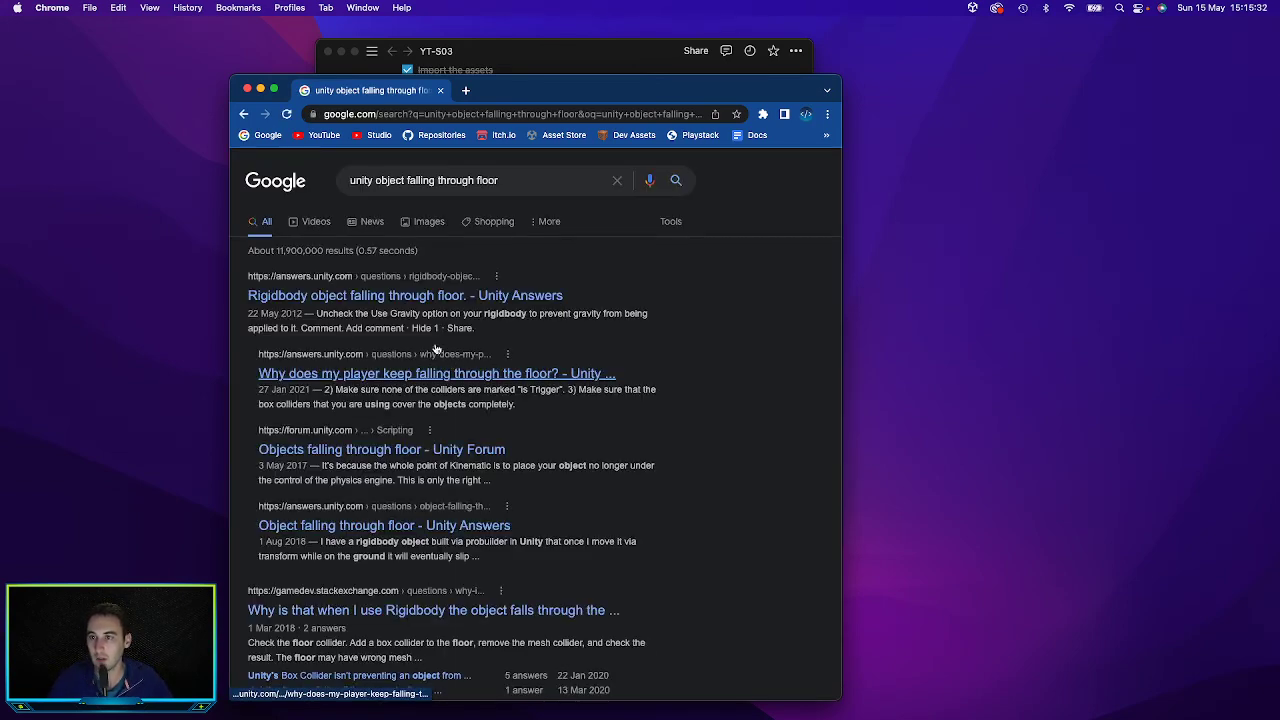
pyautogui.click(429, 297)
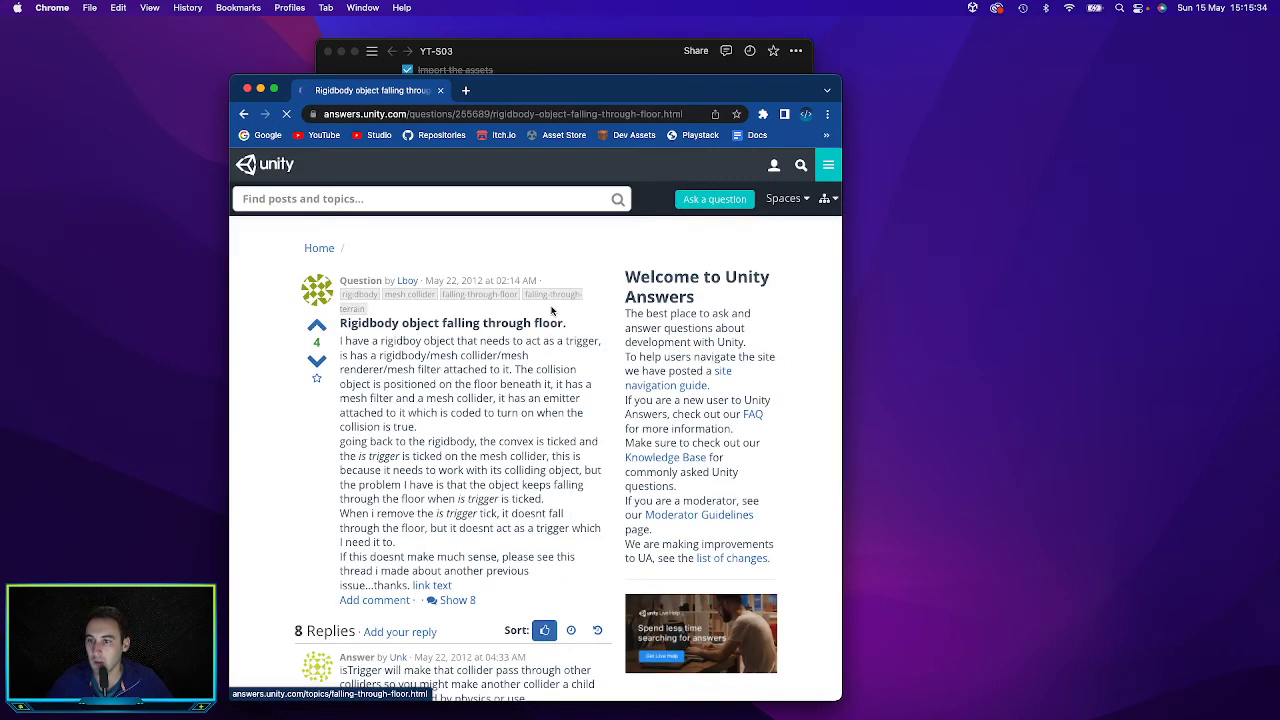
pyautogui.scroll(-4, 551, 311)
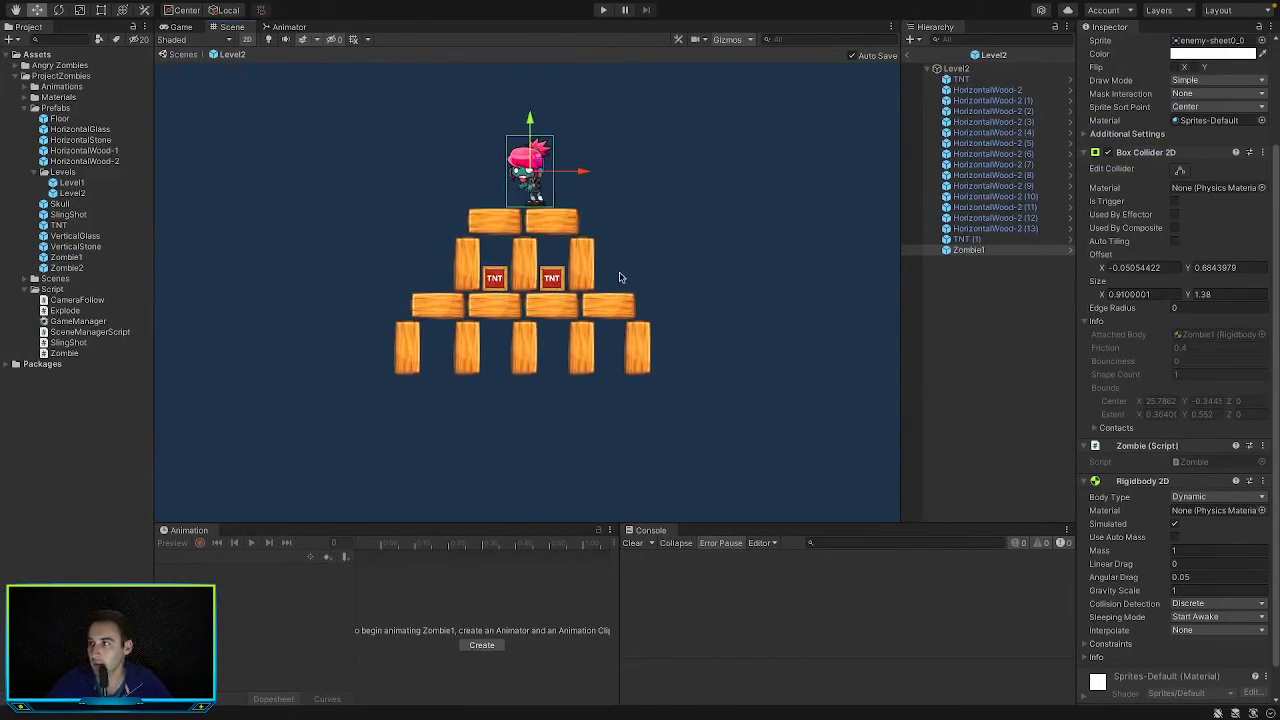
# Back in Unity, turn off Is Trigger on the TNT prefab's Box Collider 2D and play-test a skull shot at the tower
pyautogui.doubleClick(73, 227)
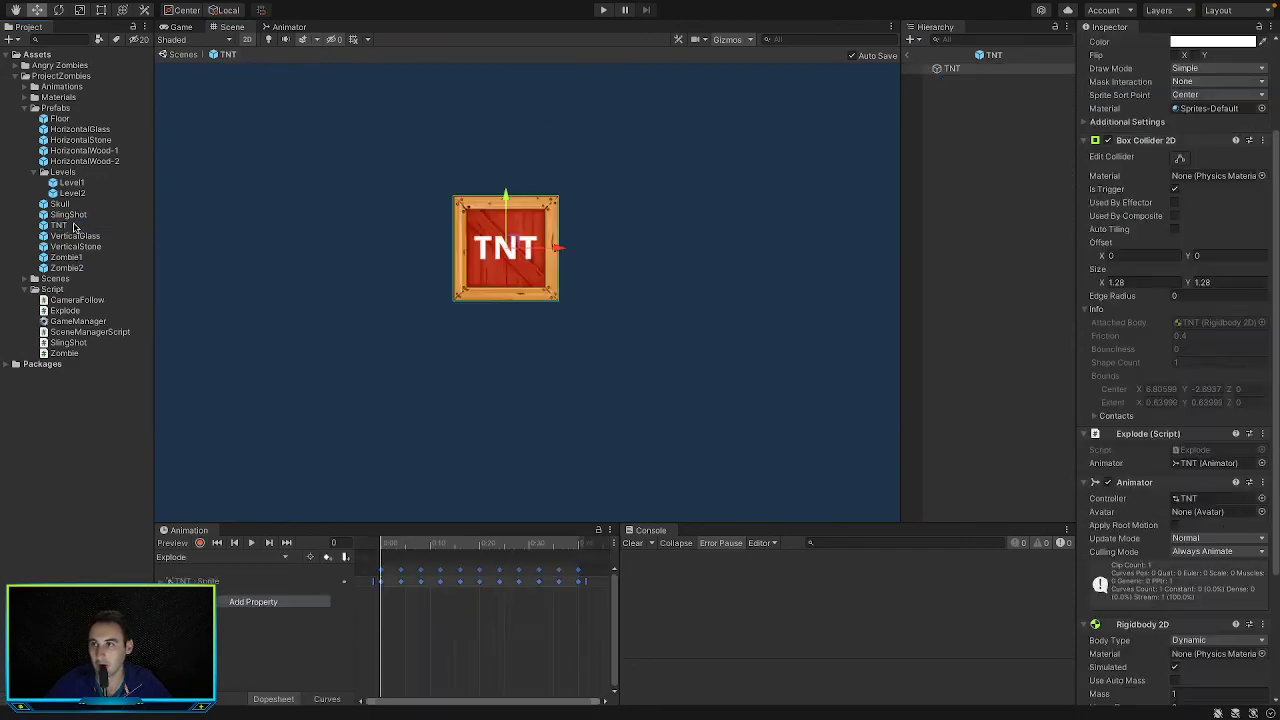
pyautogui.click(1176, 190)
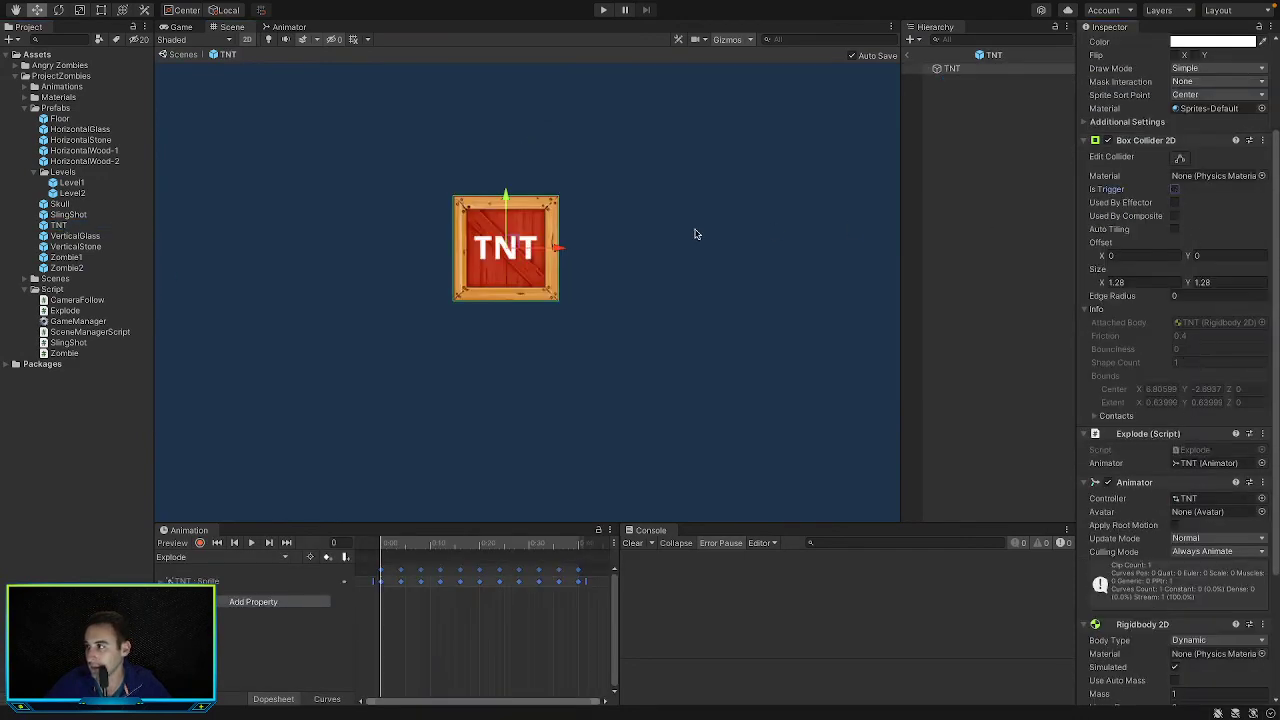
pyautogui.click(603, 10)
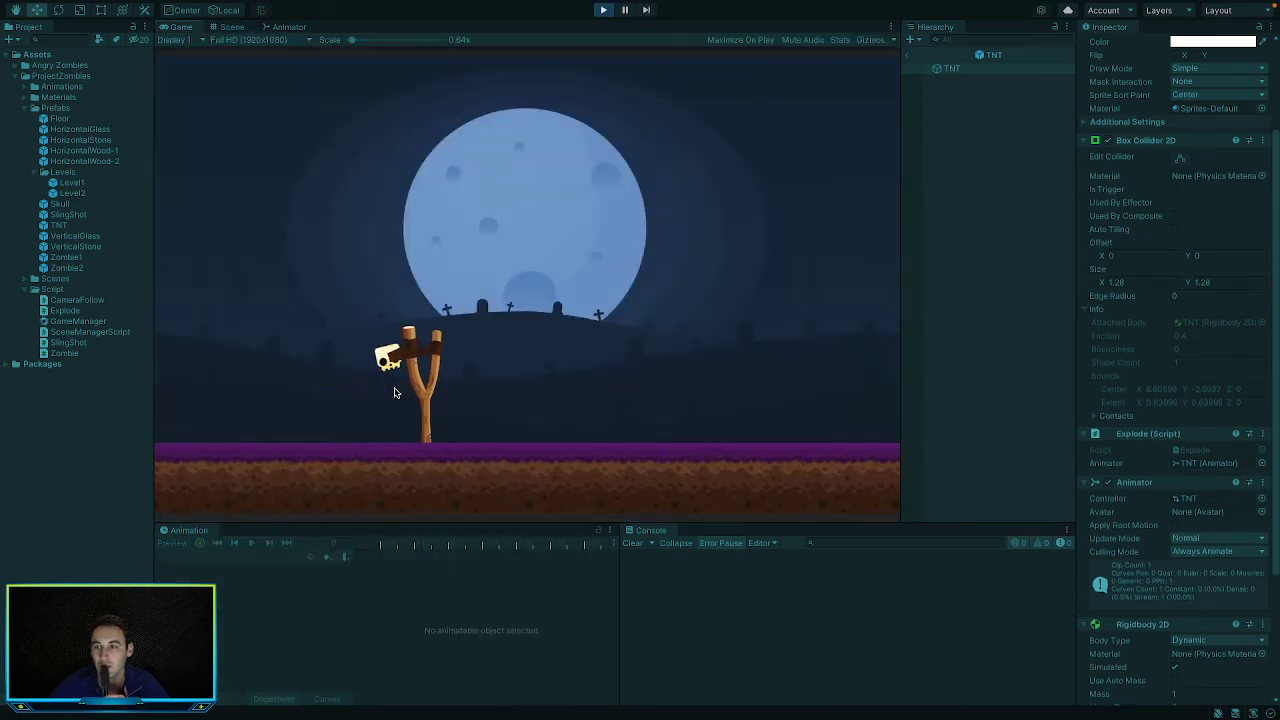
pyautogui.moveTo(394, 393); pyautogui.dragTo(29, 457)
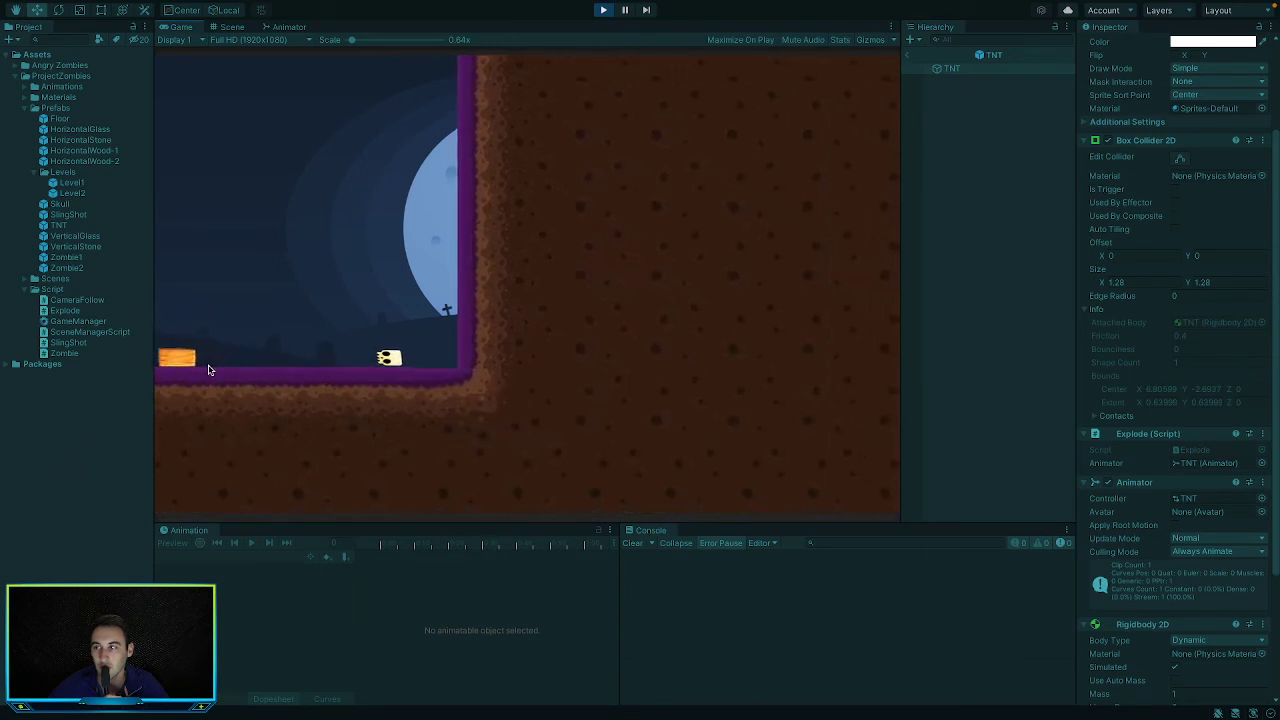
pyautogui.click(601, 11)
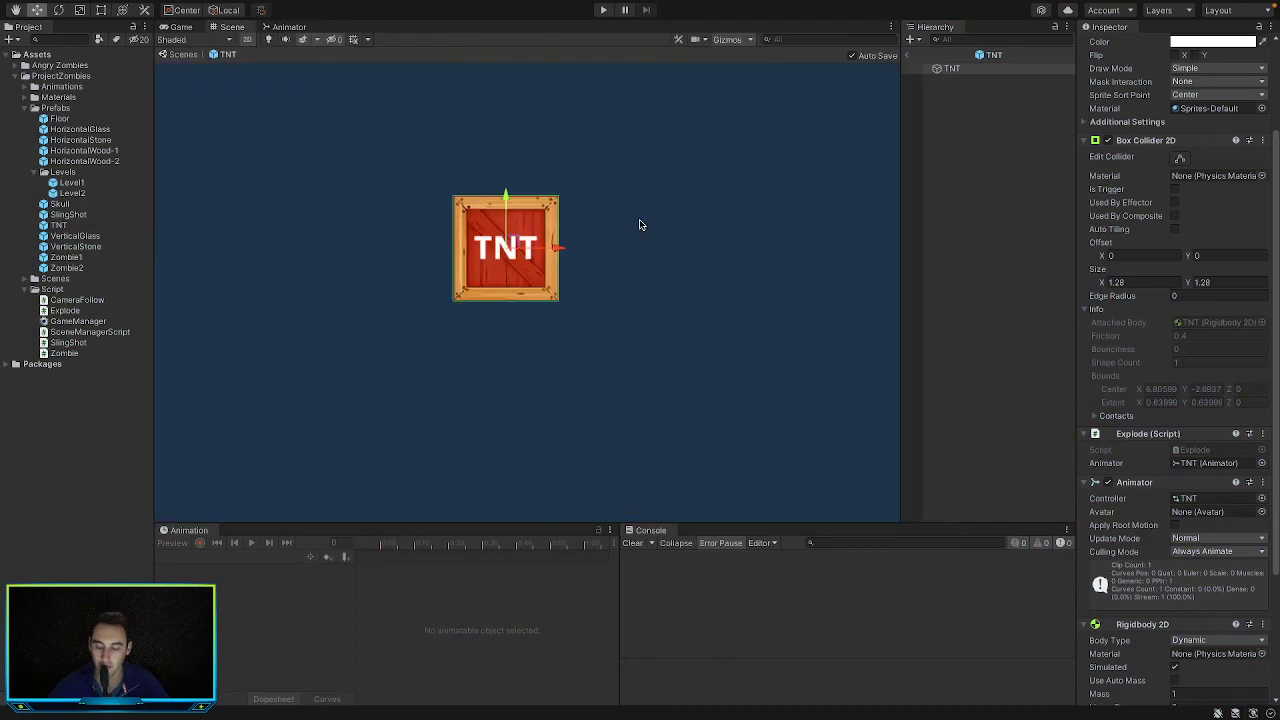
# Switch to the code editor and rename the OnTriggerEnter2D method in Explode.cs to OnCollisionEnter2D
pyautogui.press('super+Tab')
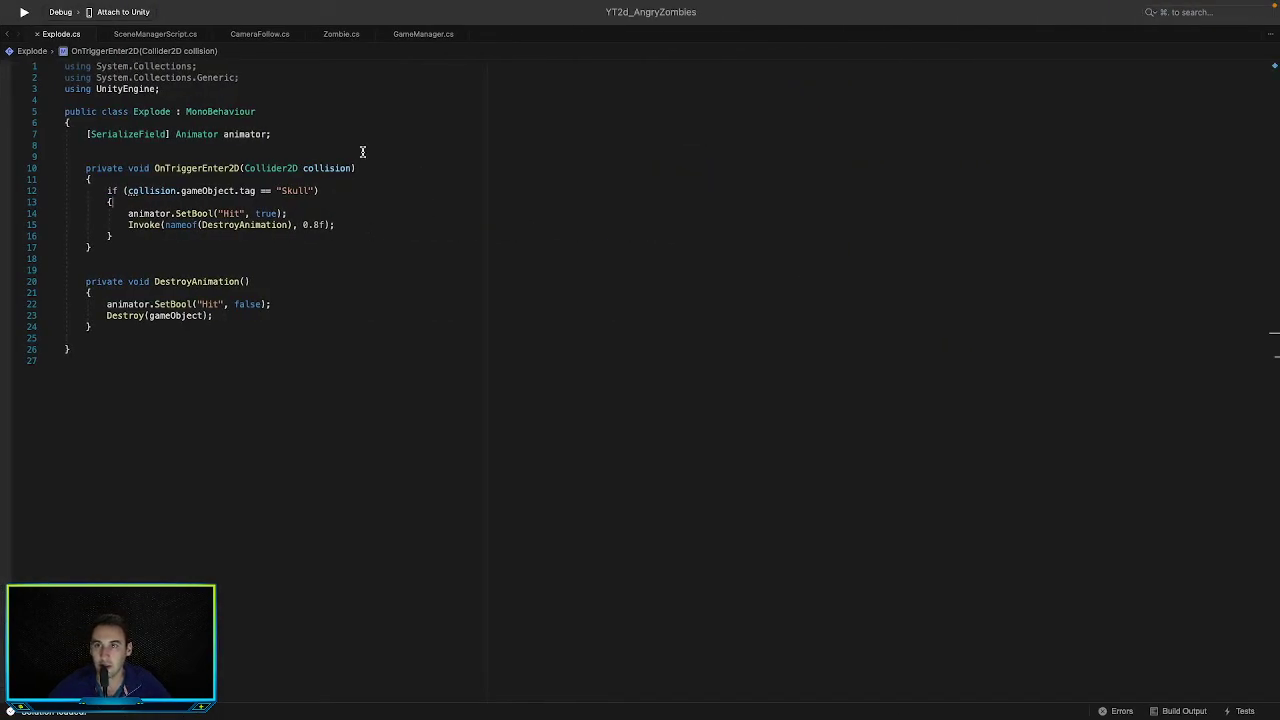
pyautogui.doubleClick(160, 169)
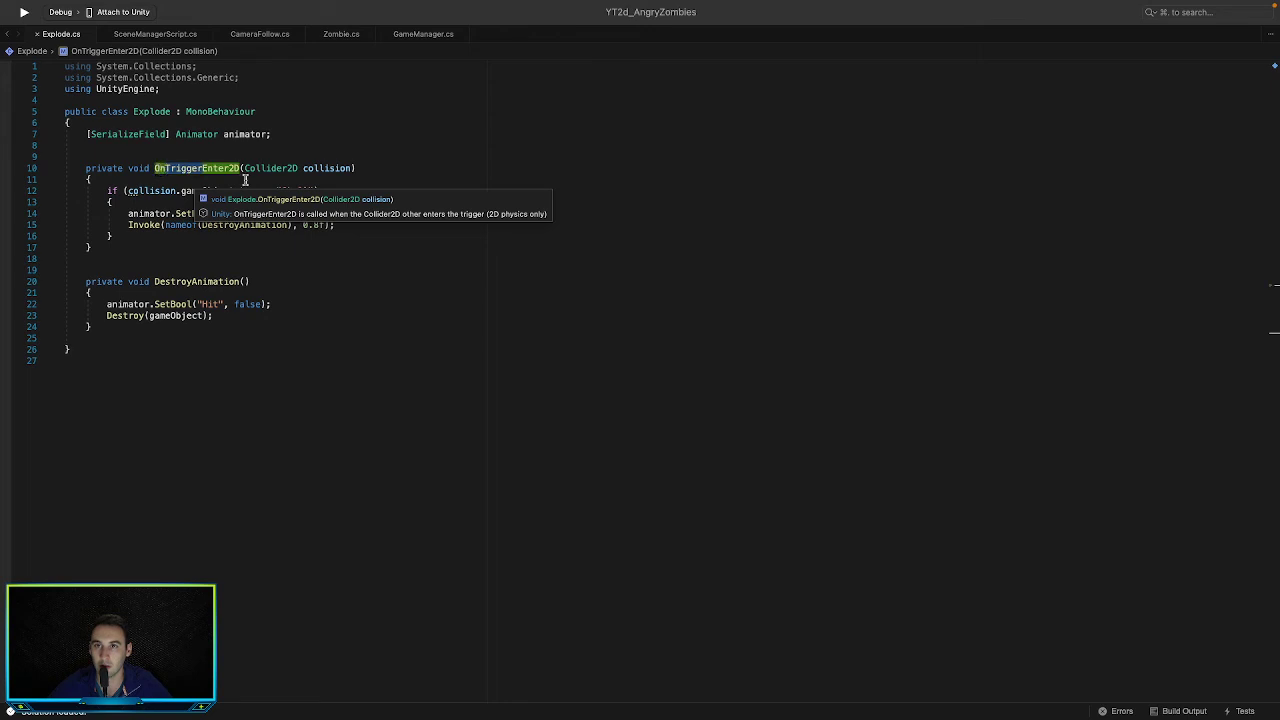
pyautogui.moveTo(166, 168); pyautogui.dragTo(203, 168)
pyautogui.write('Col')
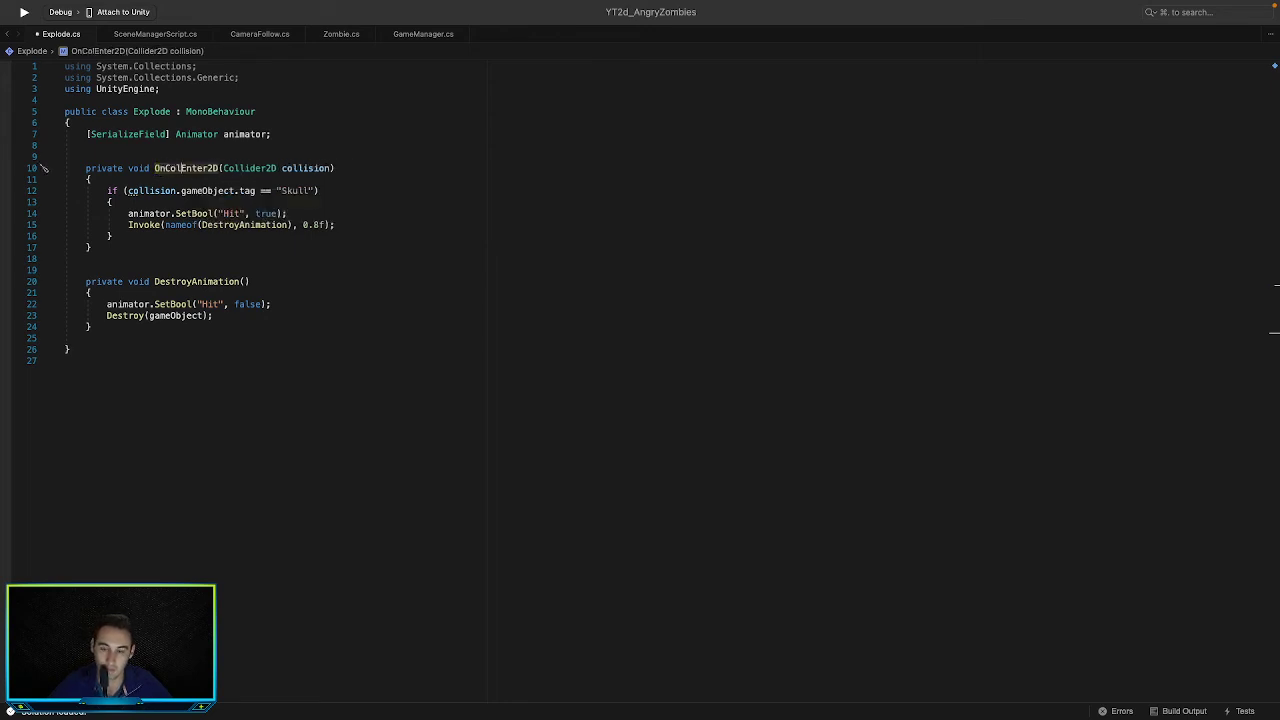
pyautogui.write('lision')
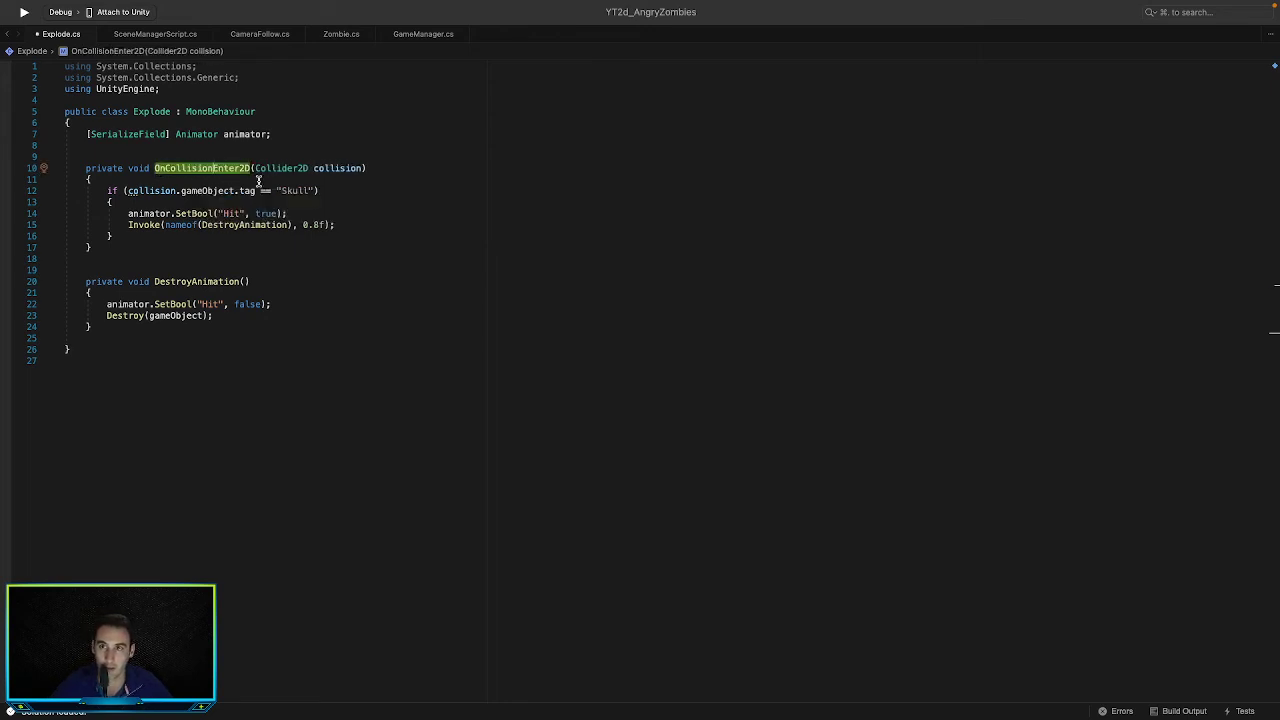
# Change the parameter type of OnCollisionEnter2D to Collision2D and save the Explode script
pyautogui.doubleClick(293, 168)
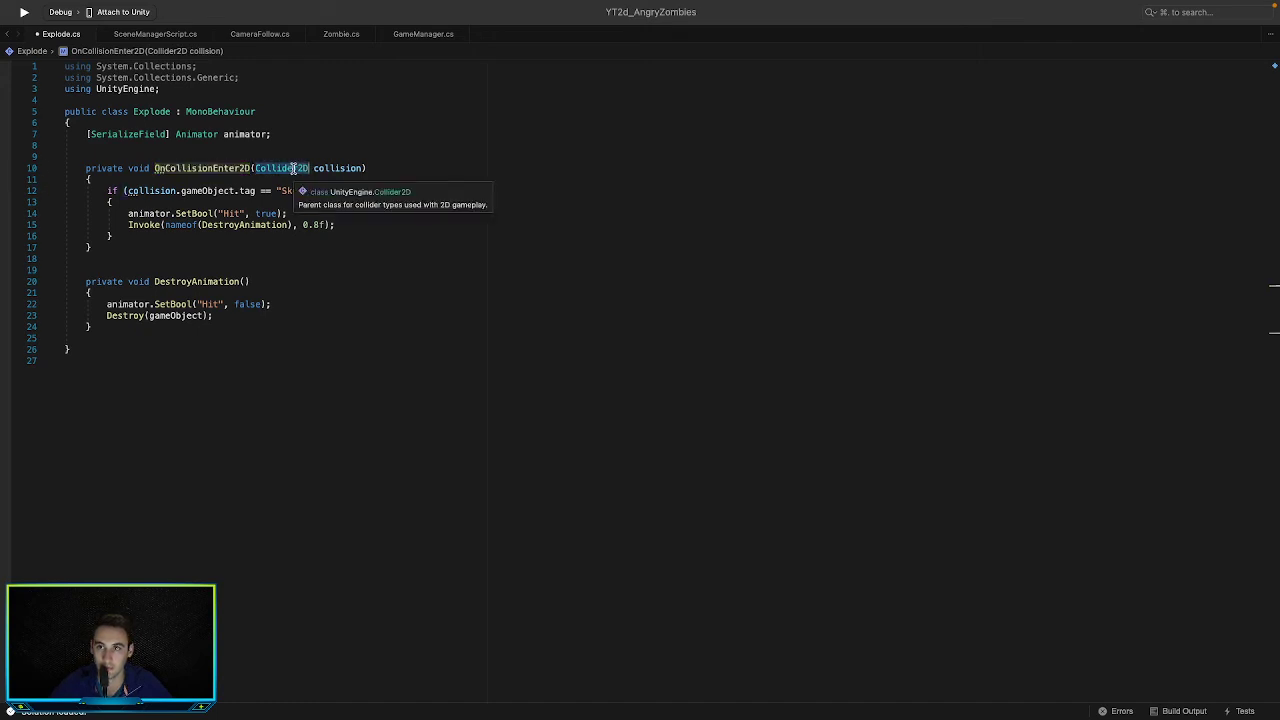
pyautogui.write('Coll')
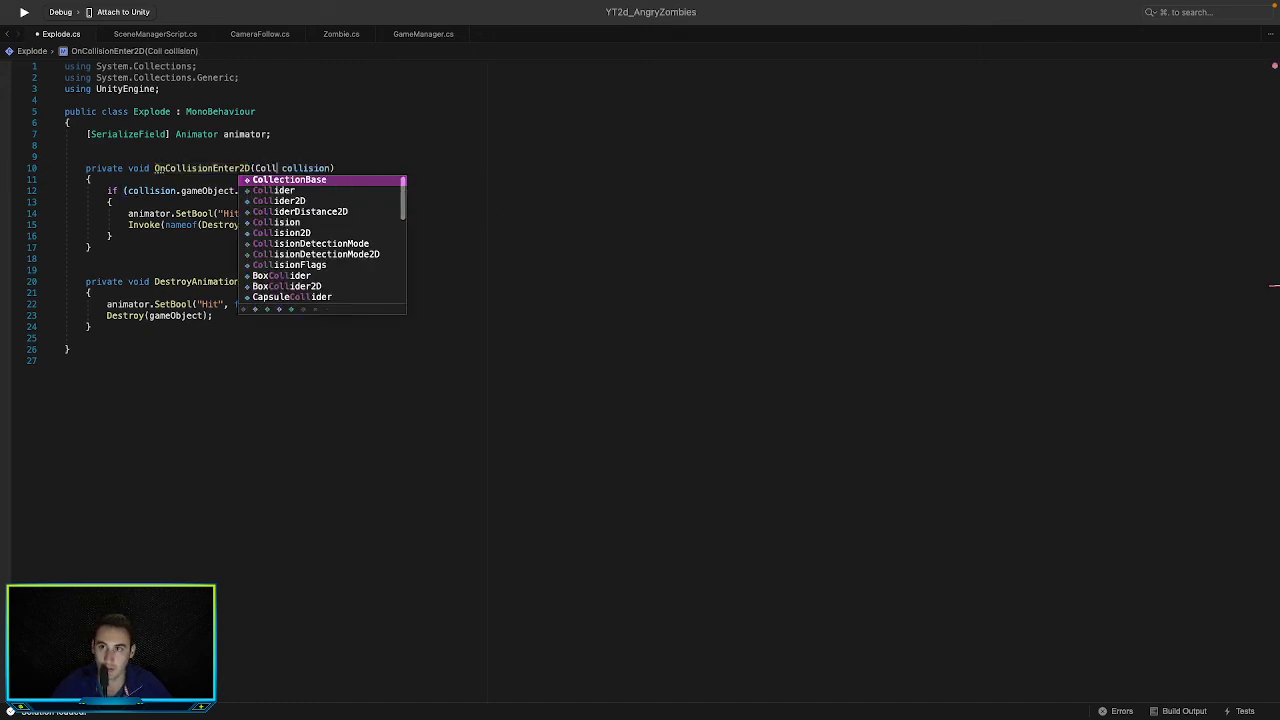
pyautogui.press('Down')
pyautogui.press('Down')
pyautogui.press('Return')
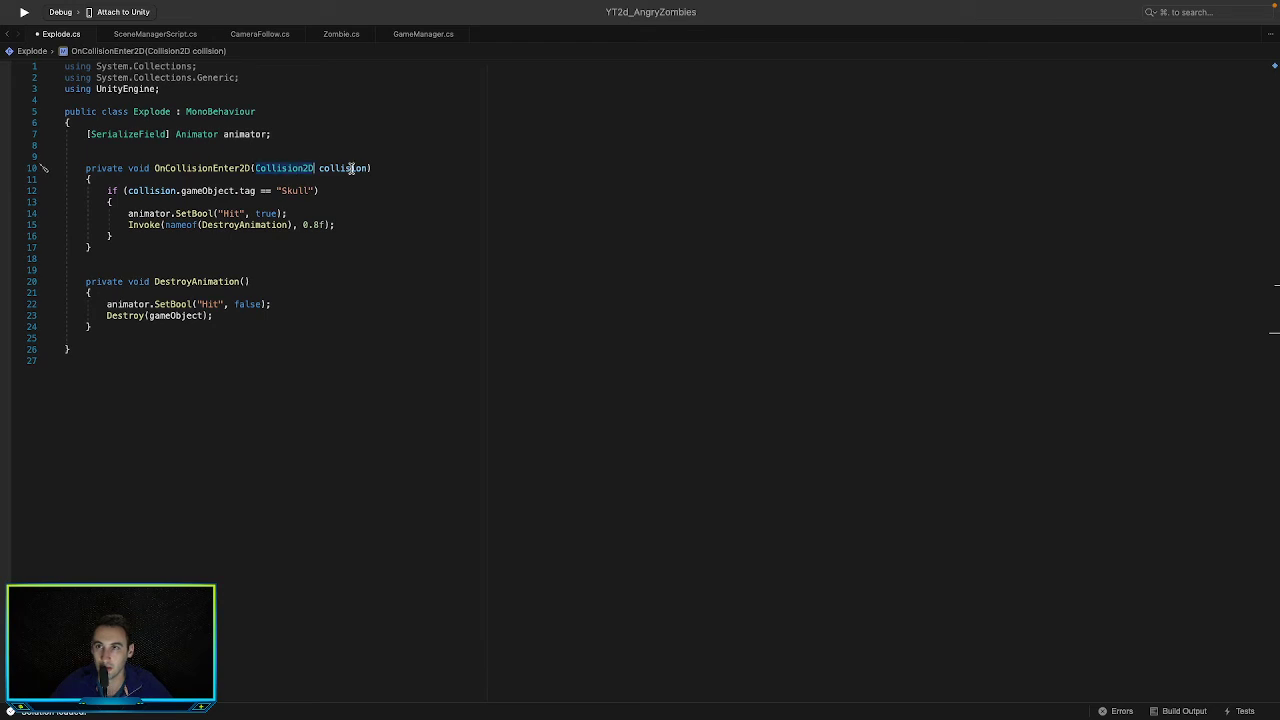
pyautogui.click(417, 235)
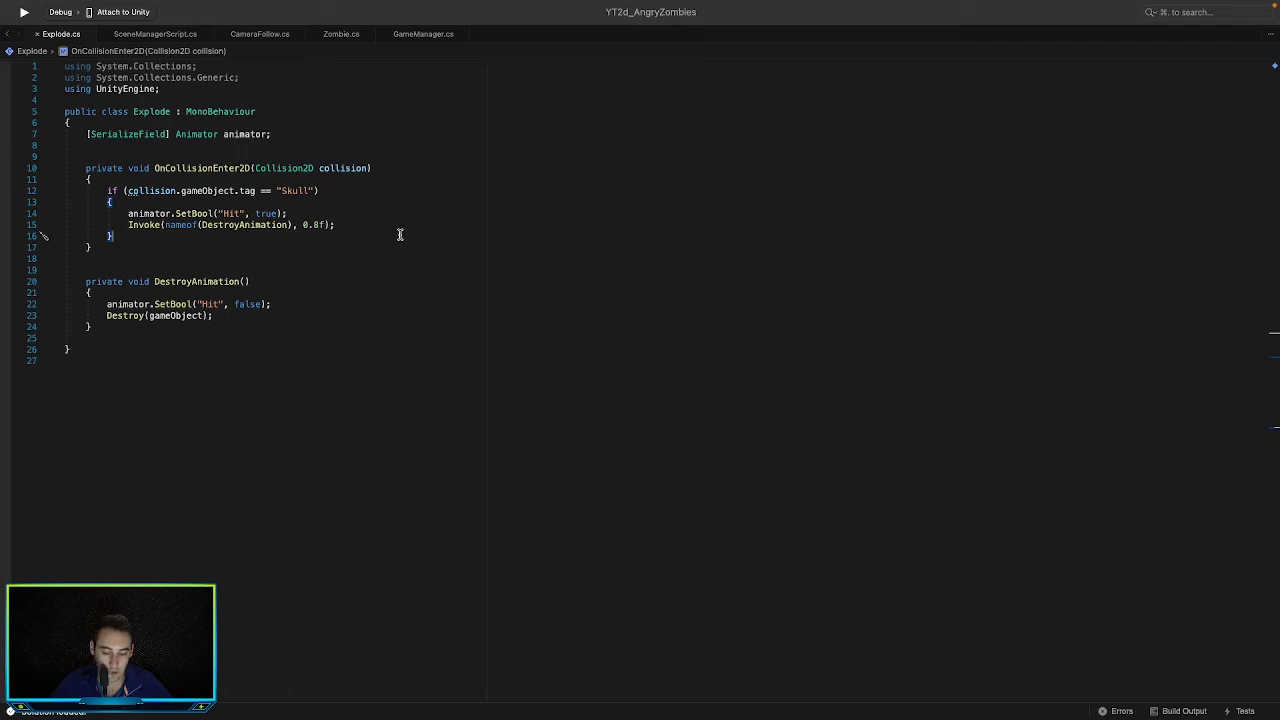
# Switch to Unity, open the Level2 prefab and move TNT (1) to ground level in front of the tower, at X 12.5, Y -1.12
pyautogui.press('super+Tab')
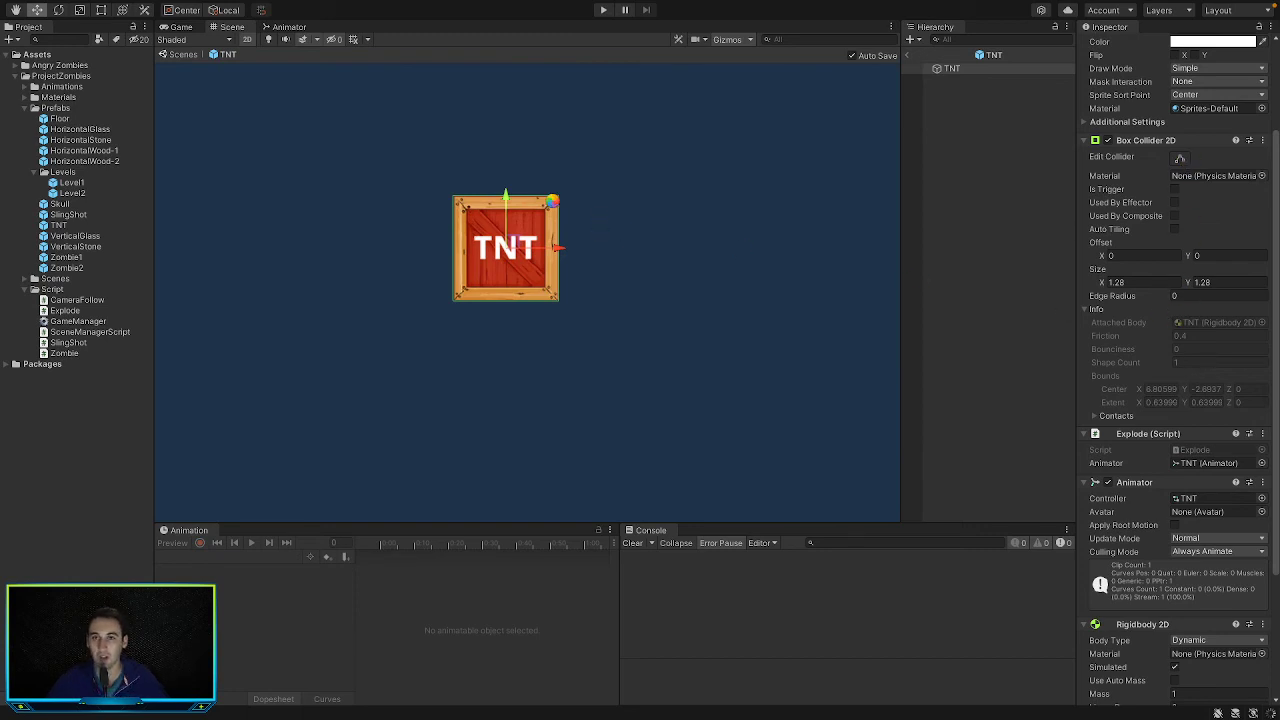
pyautogui.click(70, 225)
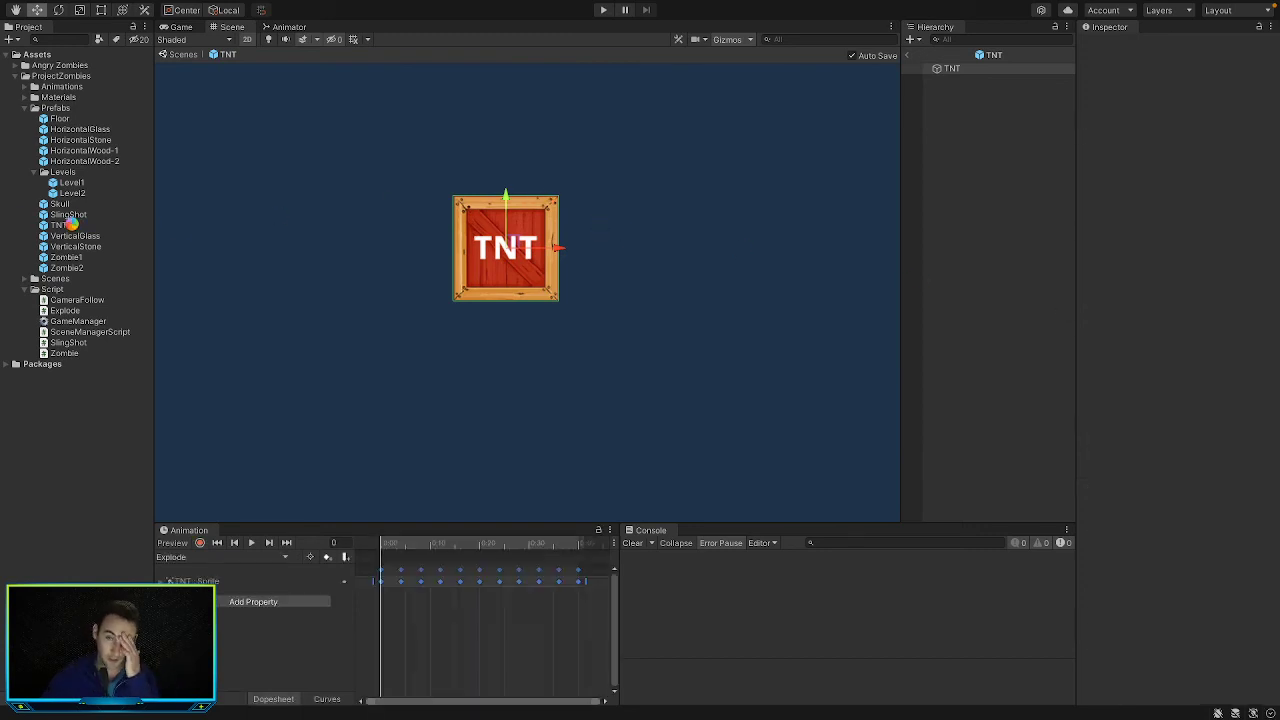
pyautogui.doubleClick(72, 193)
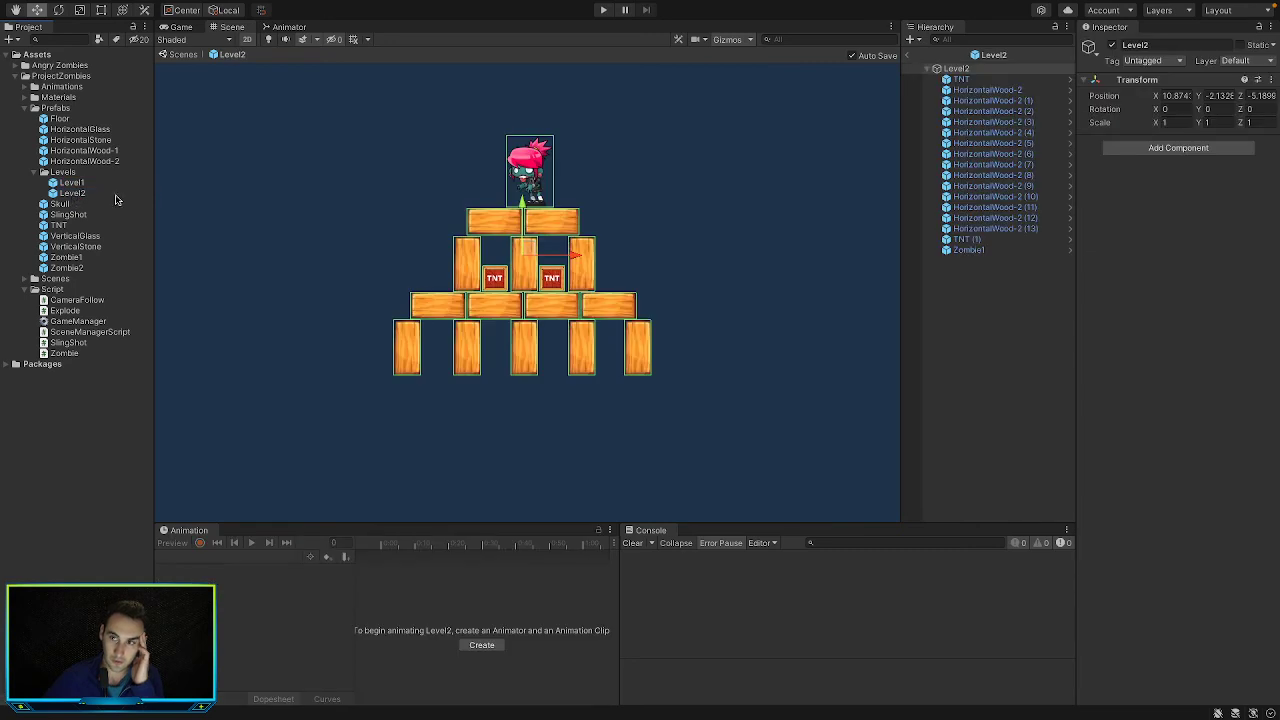
pyautogui.click(988, 242)
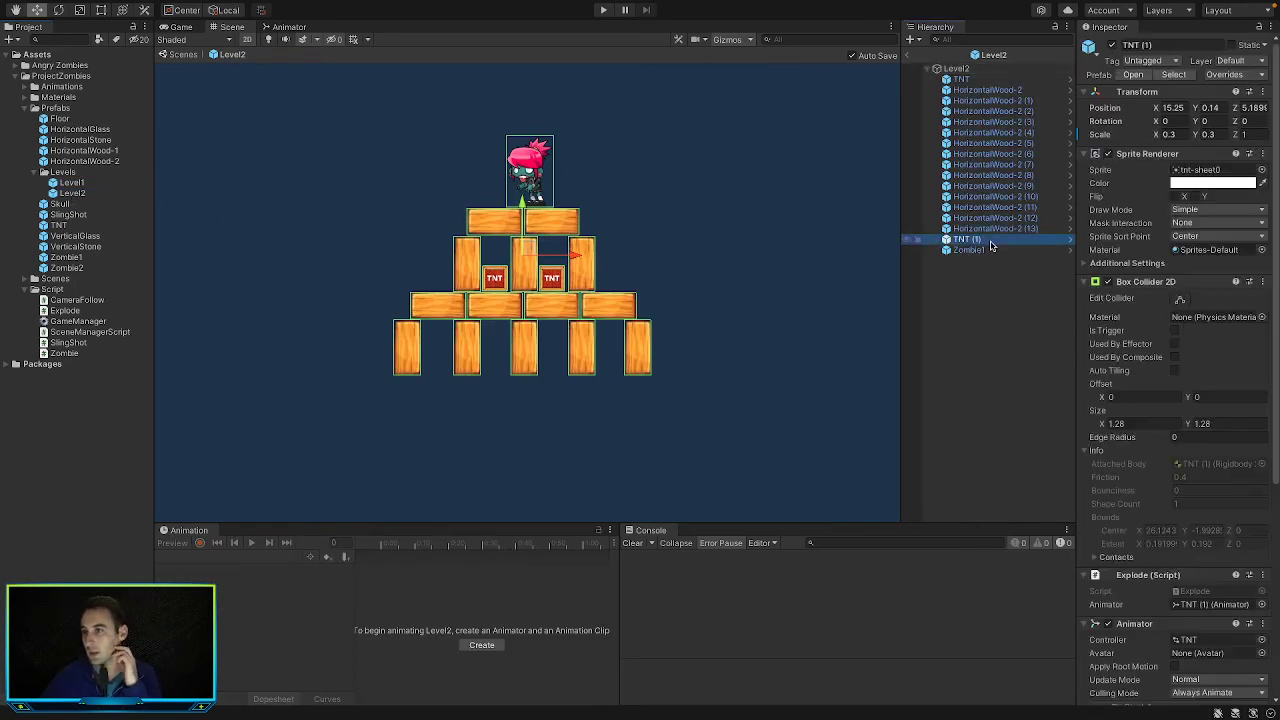
pyautogui.moveTo(612, 284); pyautogui.dragTo(409, 284)
pyautogui.moveTo(358, 227); pyautogui.dragTo(353, 311)
# Play-test Level2 by firing the skull at the TNT in front of the tower
pyautogui.click(602, 9)
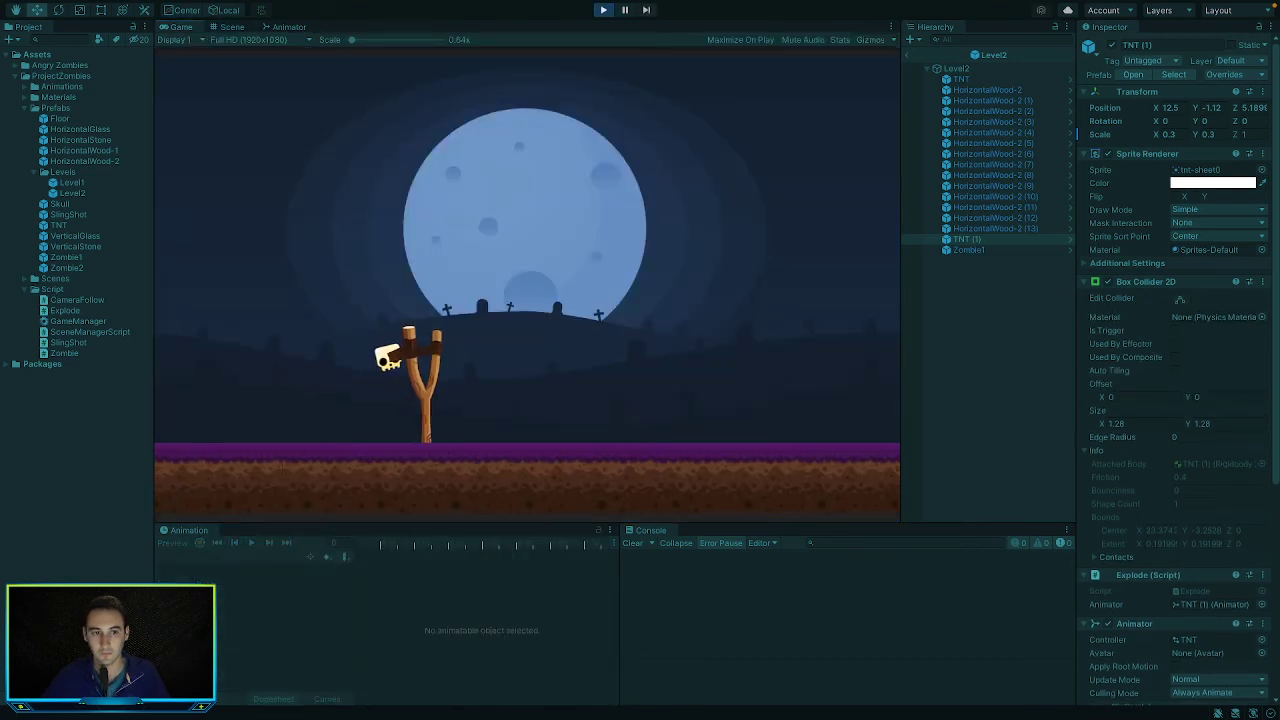
pyautogui.moveTo(390, 358); pyautogui.dragTo(352, 356)
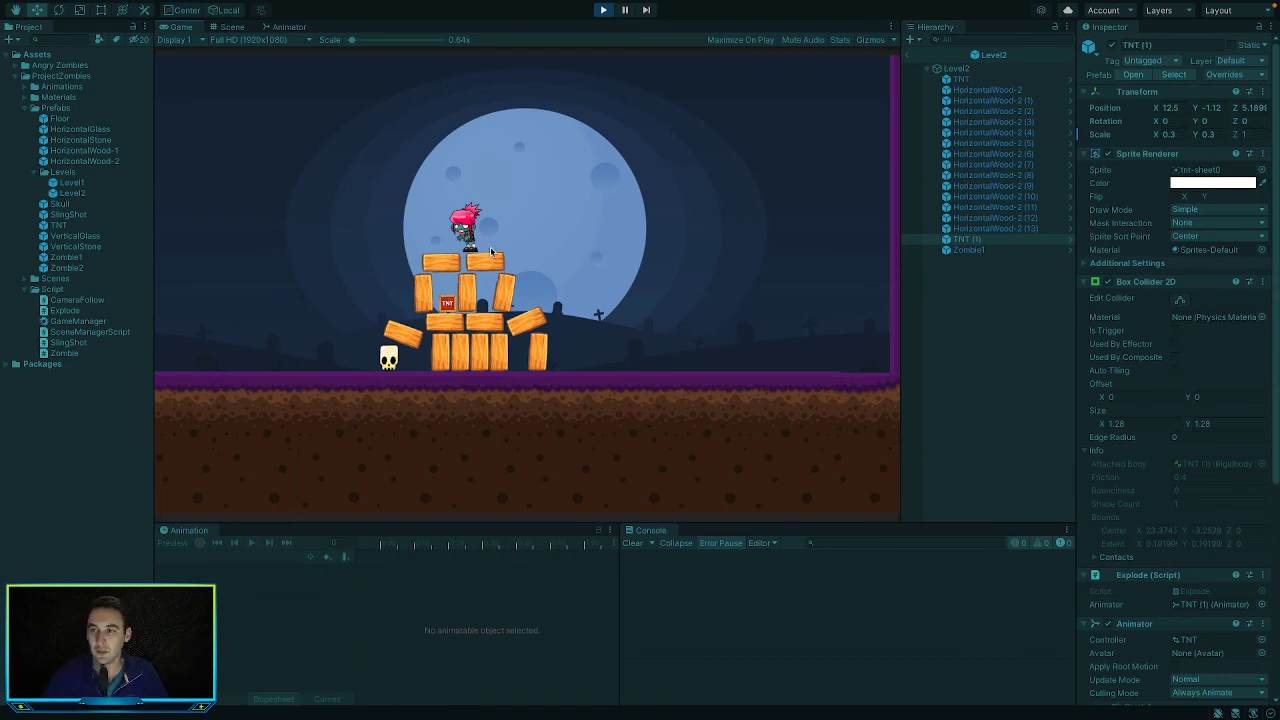
pyautogui.click(603, 10)
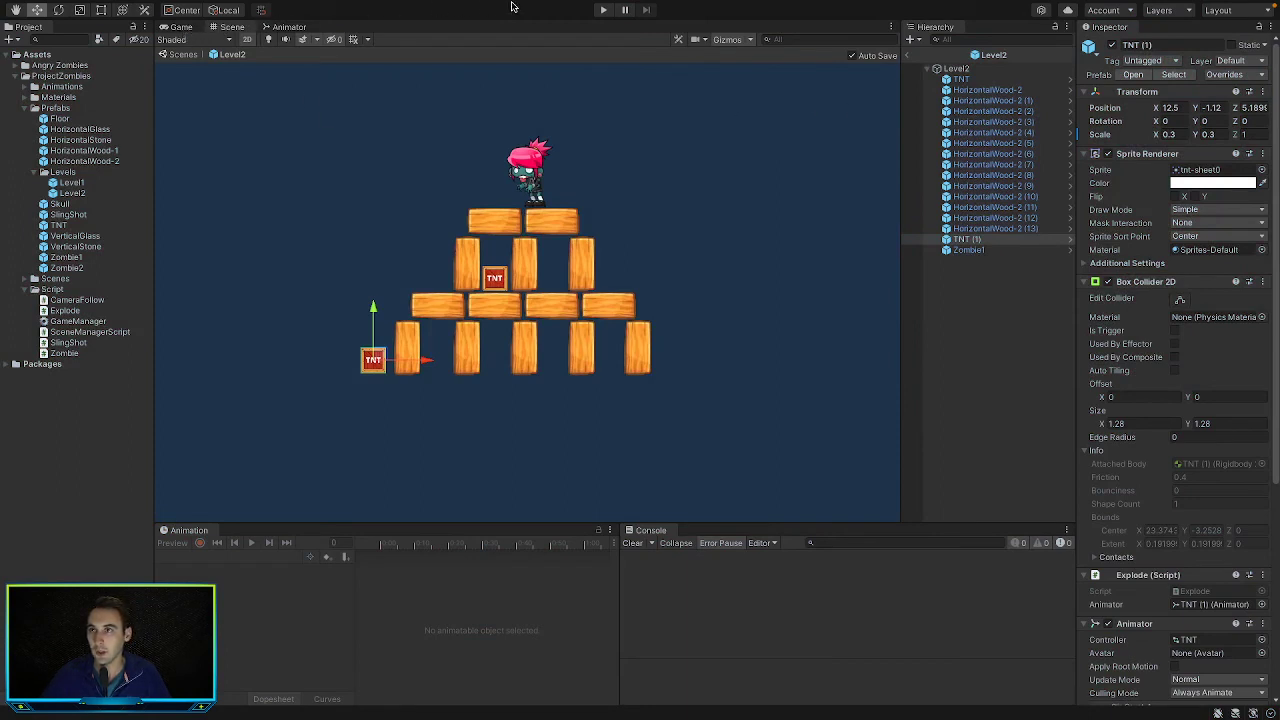
pyautogui.click(603, 11)
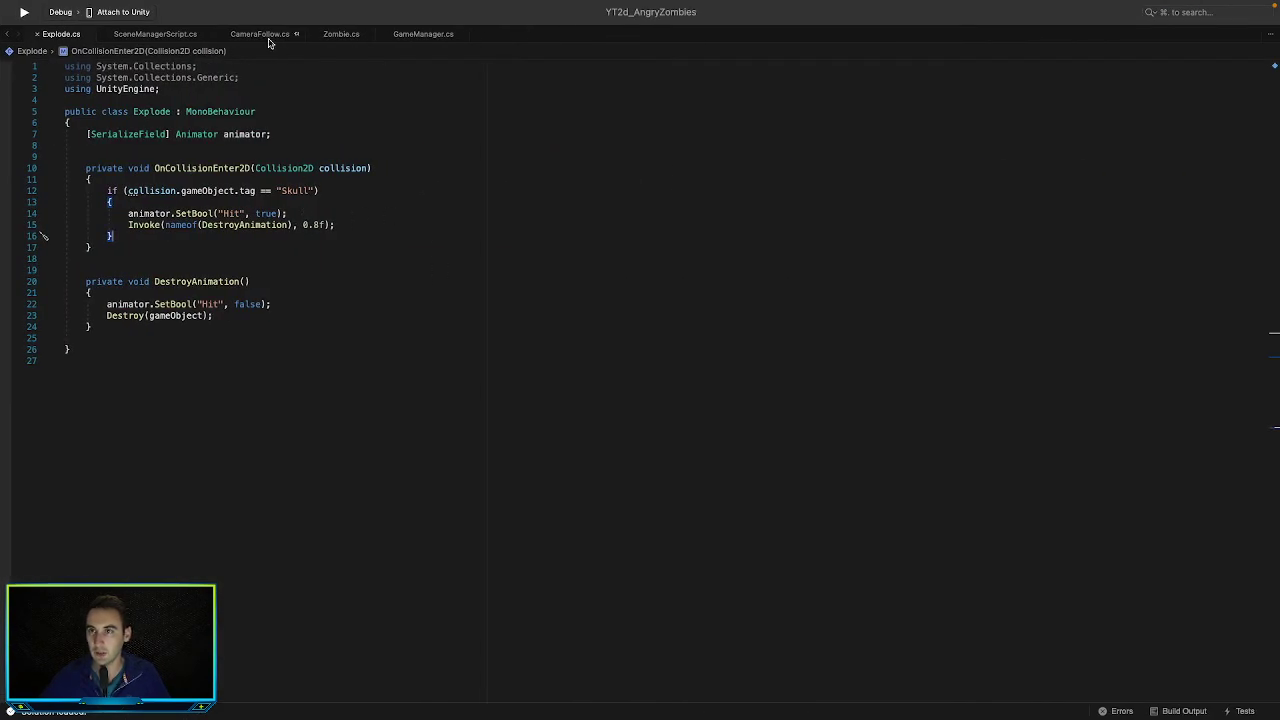
# In GameManager.cs, set the levels array index in the Instantiate call to 0 and save the script
pyautogui.click(405, 36)
pyautogui.doubleClick(211, 222)
pyautogui.write('0')
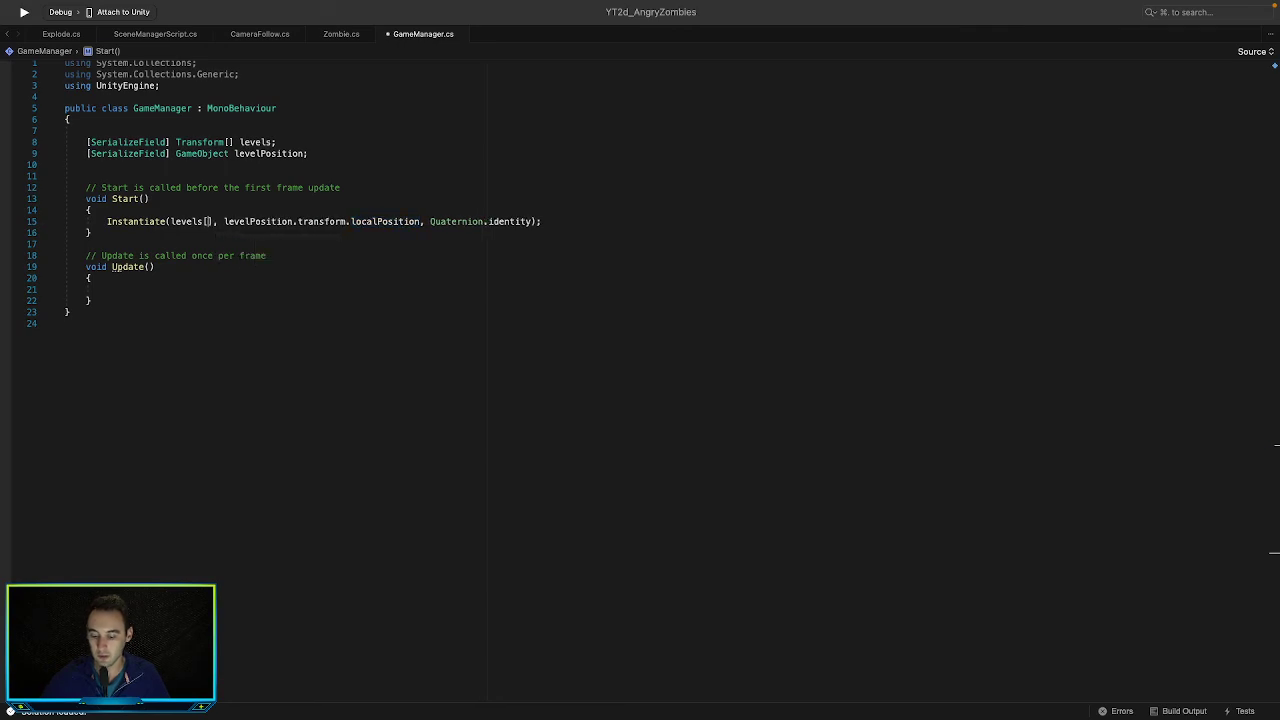
# Return to Unity and play-test the first level with a skull shot at the structure
pyautogui.press('super+Tab')
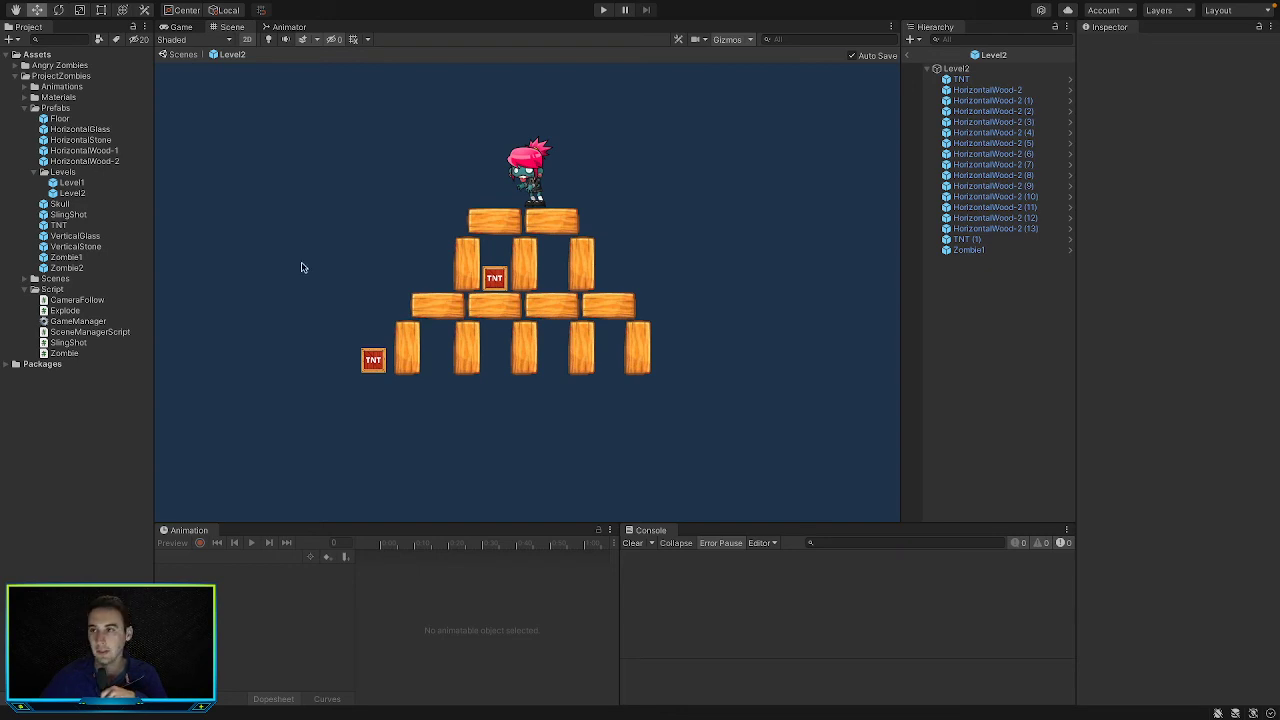
pyautogui.click(605, 11)
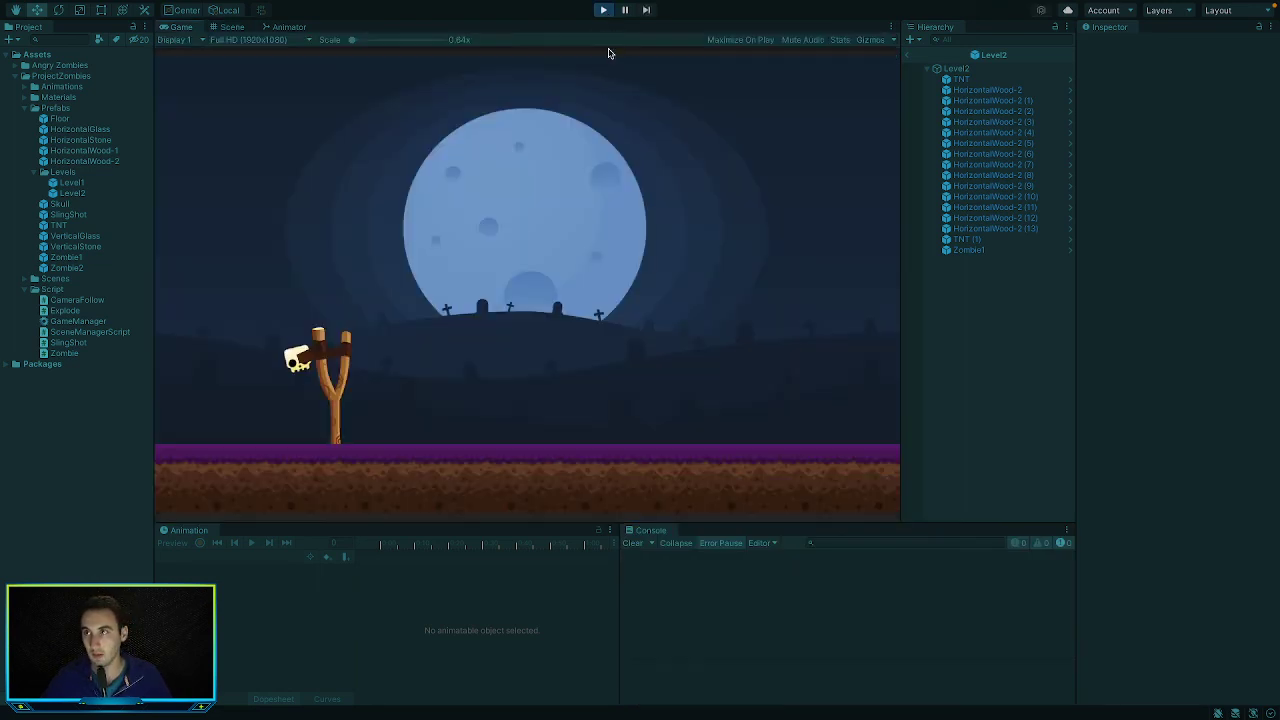
pyautogui.moveTo(196, 395); pyautogui.dragTo(196, 396)
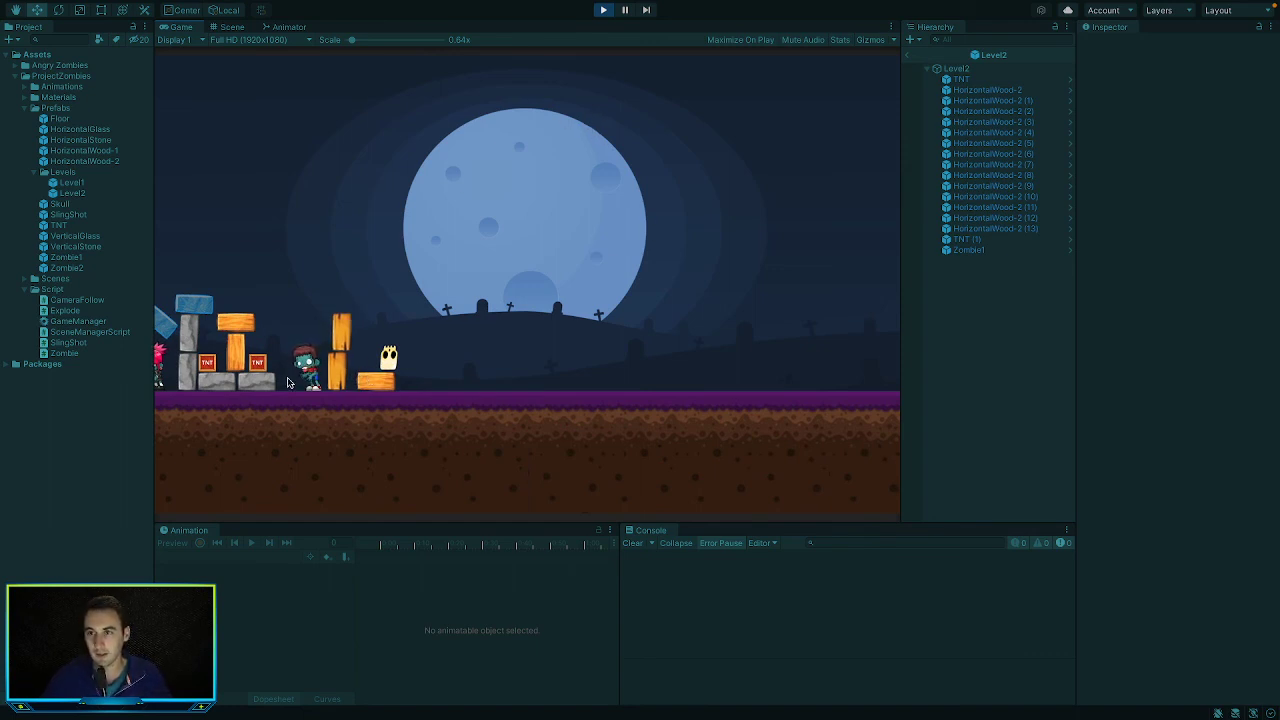
pyautogui.click(603, 10)
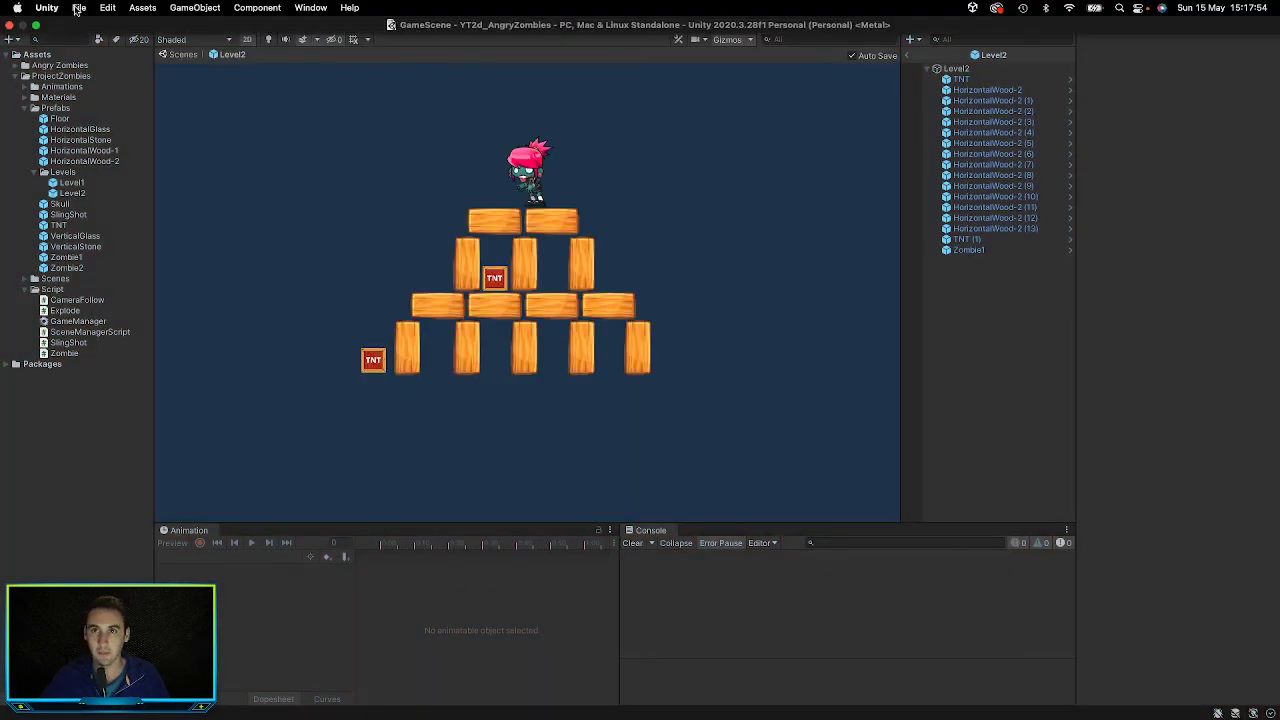
# Save the Unity project and switch to the YT-S03 episode checklist in Notion
pyautogui.click(78, 8)
pyautogui.click(97, 160)
pyautogui.hotkey('ctrl', 'Right')
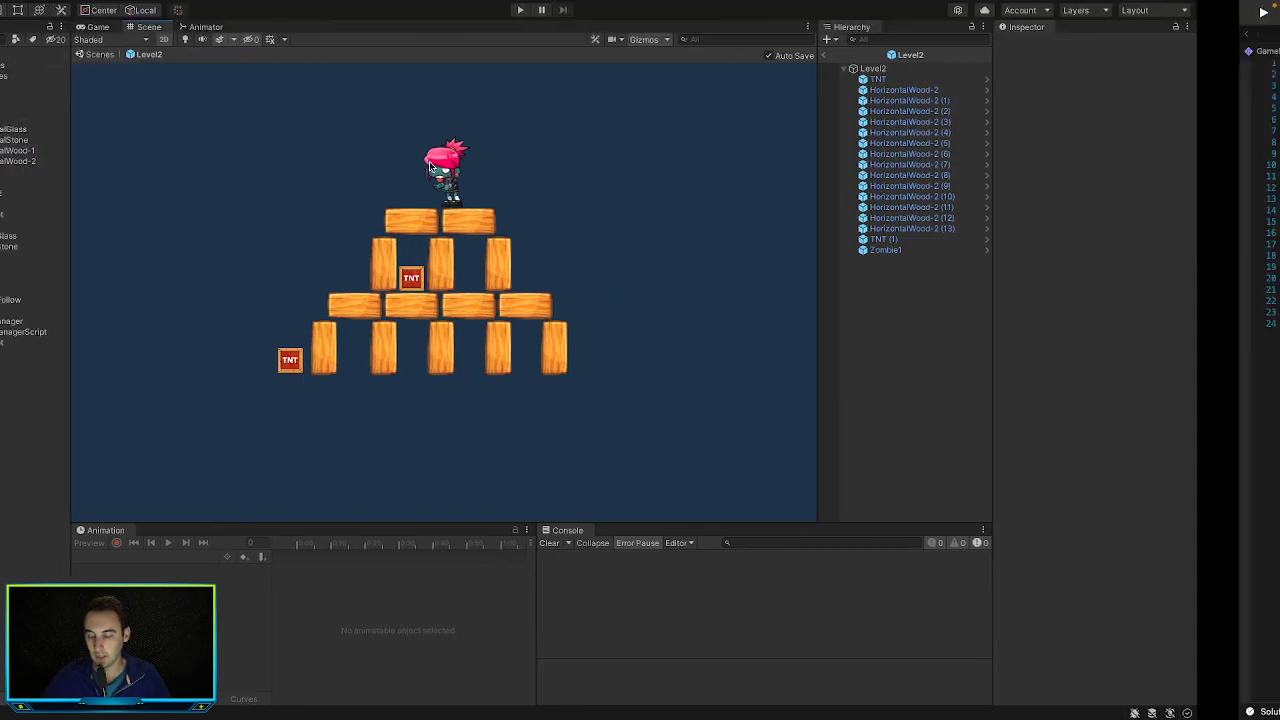
pyautogui.hotkey('ctrl', 'Left')
pyautogui.hotkey('ctrl', 'Left')
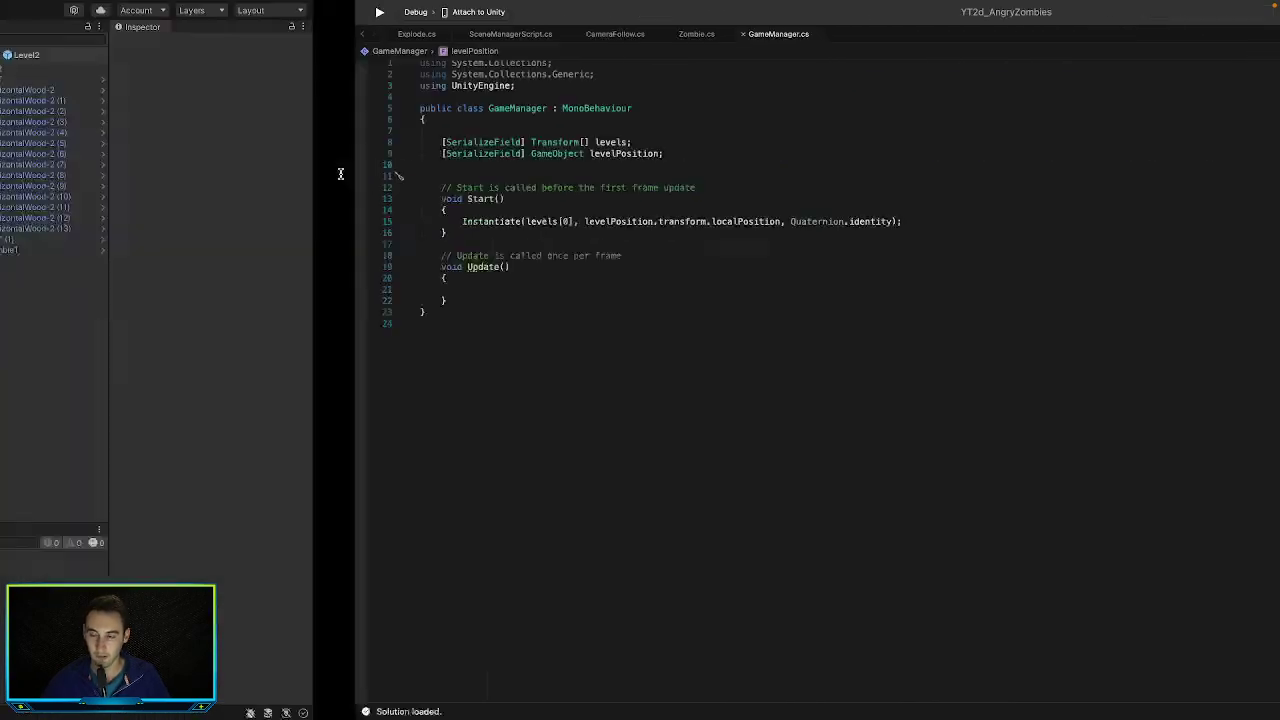
pyautogui.click(247, 90)
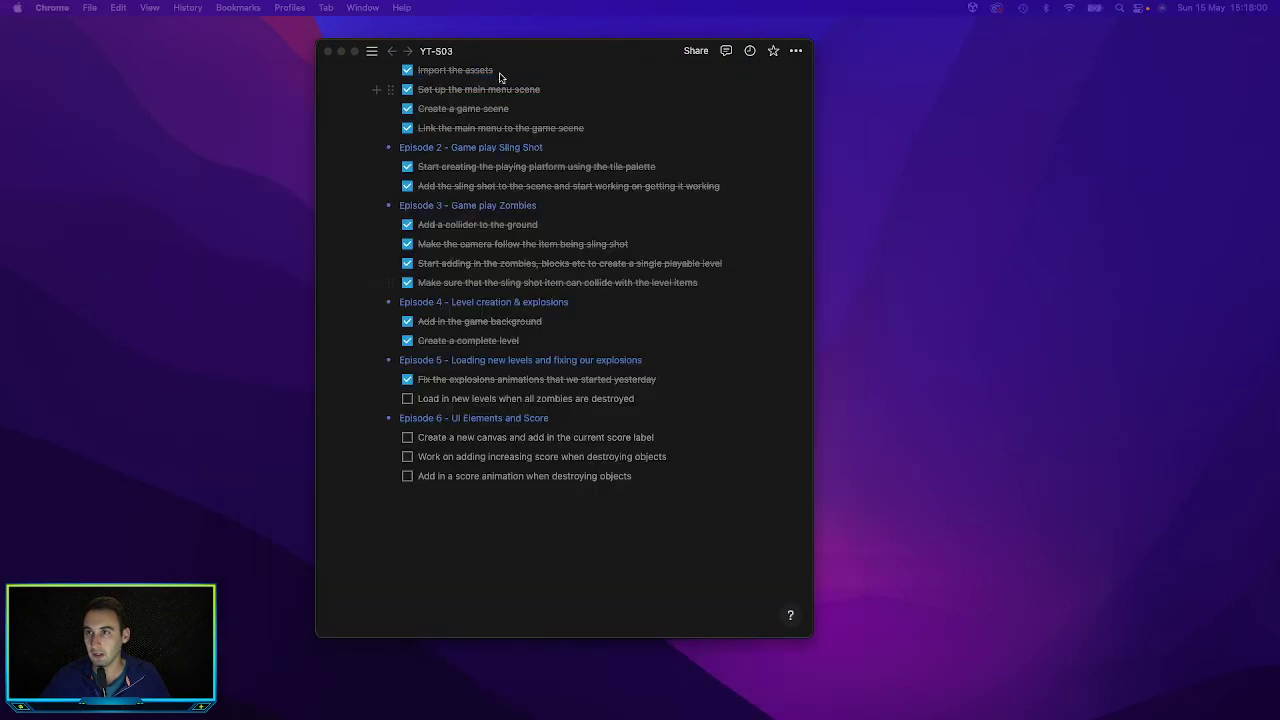
pyautogui.moveTo(501, 58); pyautogui.dragTo(491, 51)
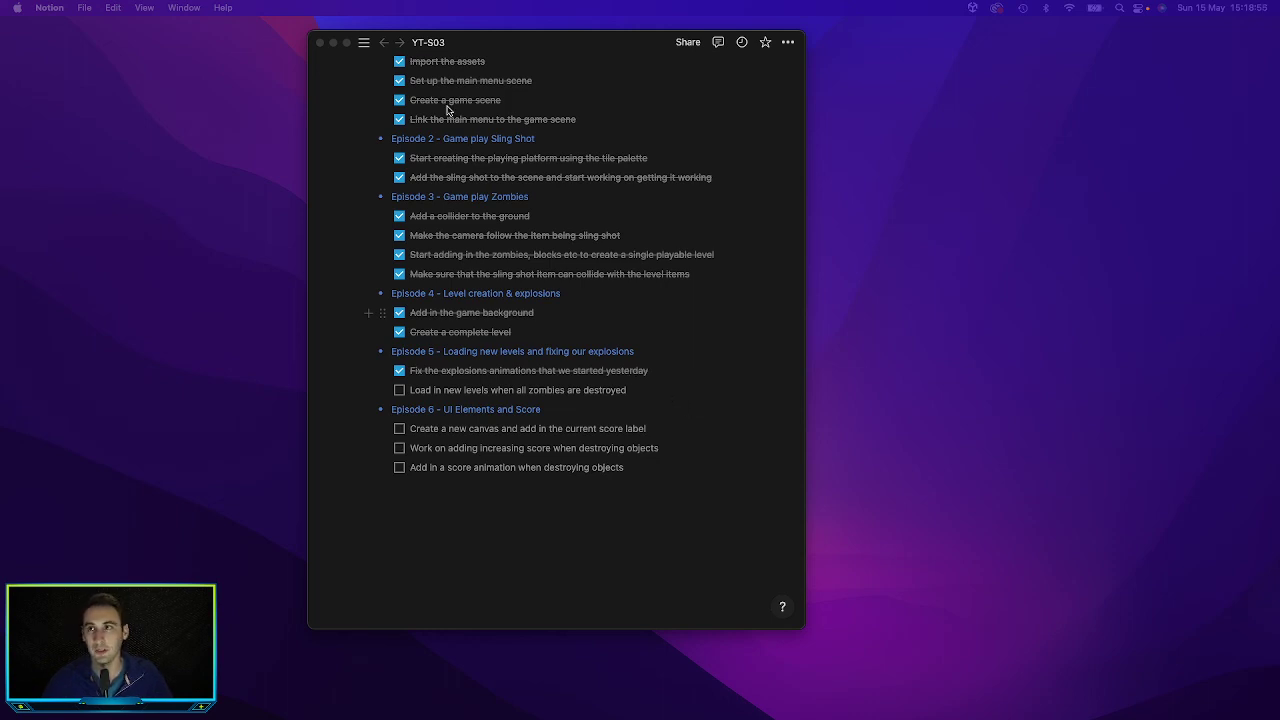
pyautogui.click(468, 46)
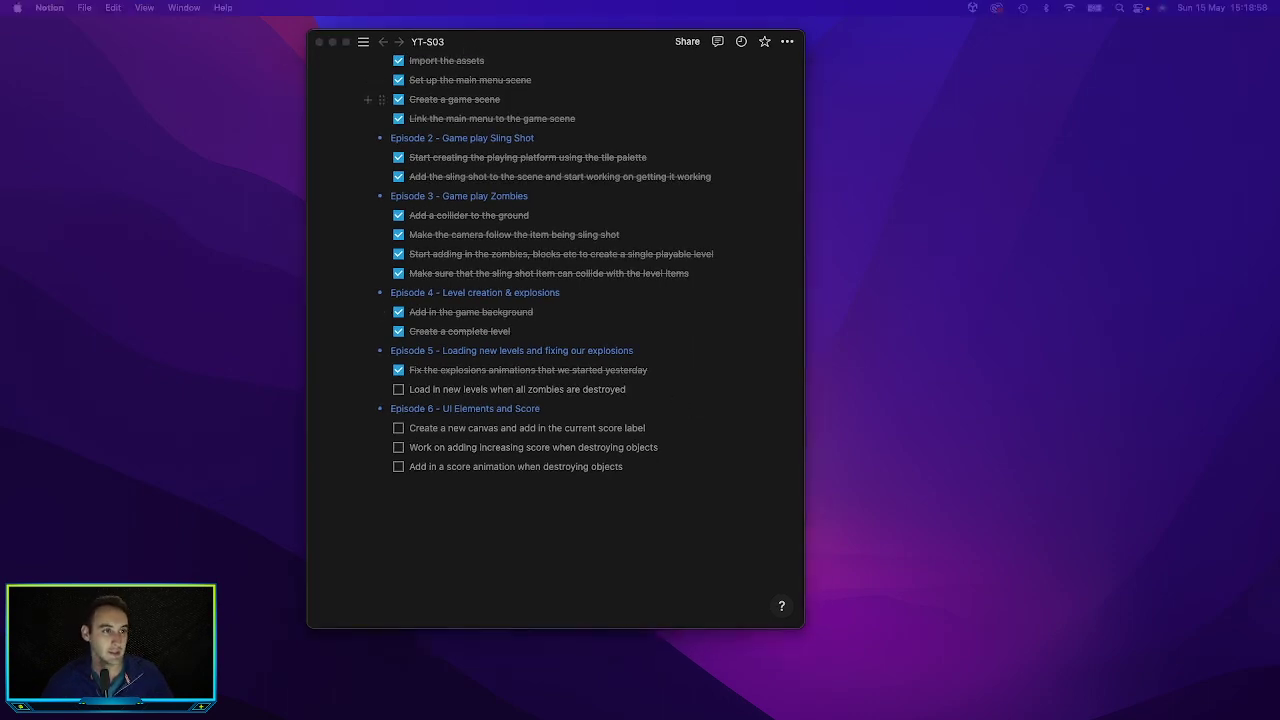
pyautogui.hotkey('ctrl', 'Up')
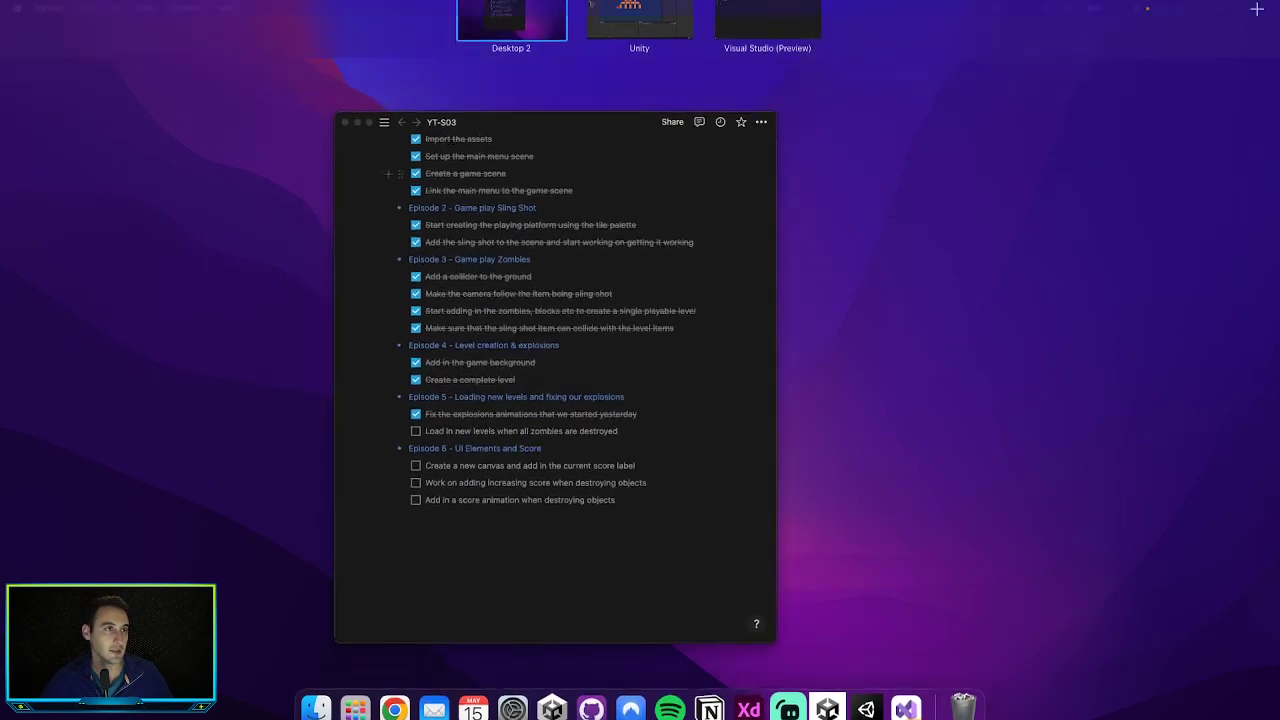
pyautogui.hotkey('ctrl', 'Up')
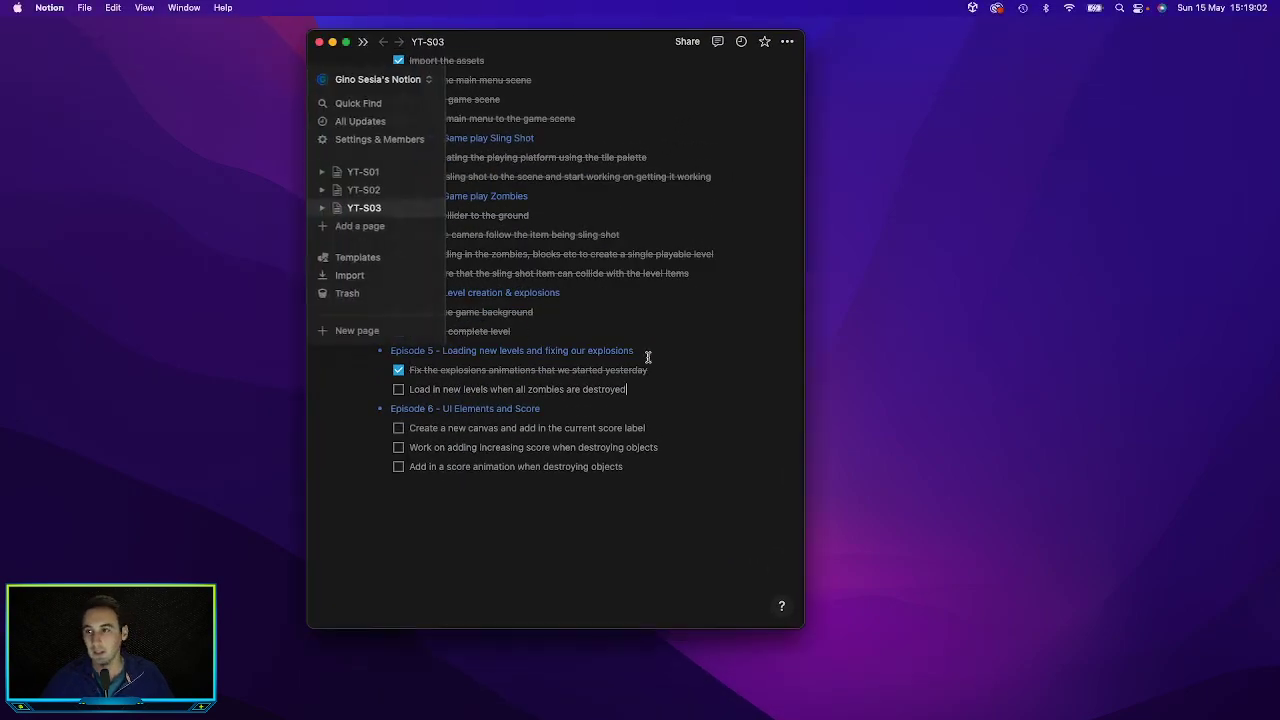
# Open GitHub Desktop, dismiss the NordVPN window and place the repository window beside the Notion checklist
pyautogui.moveTo(642, 706)
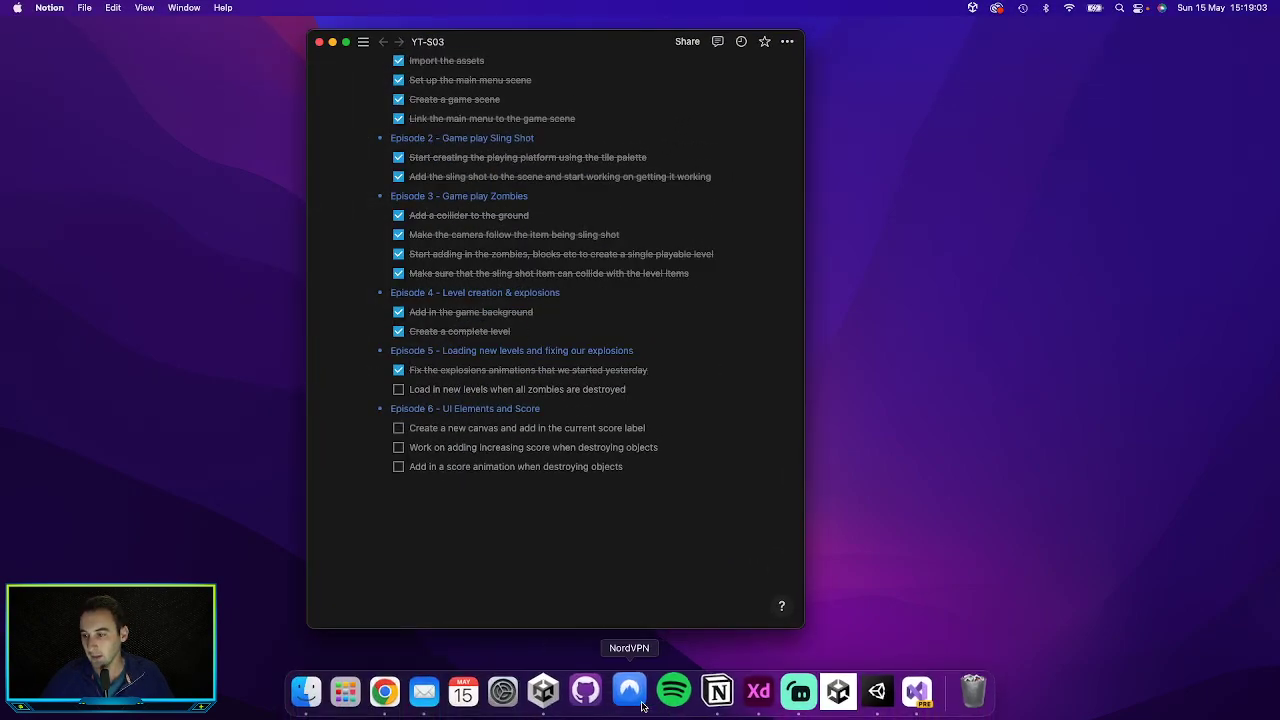
pyautogui.click(585, 690)
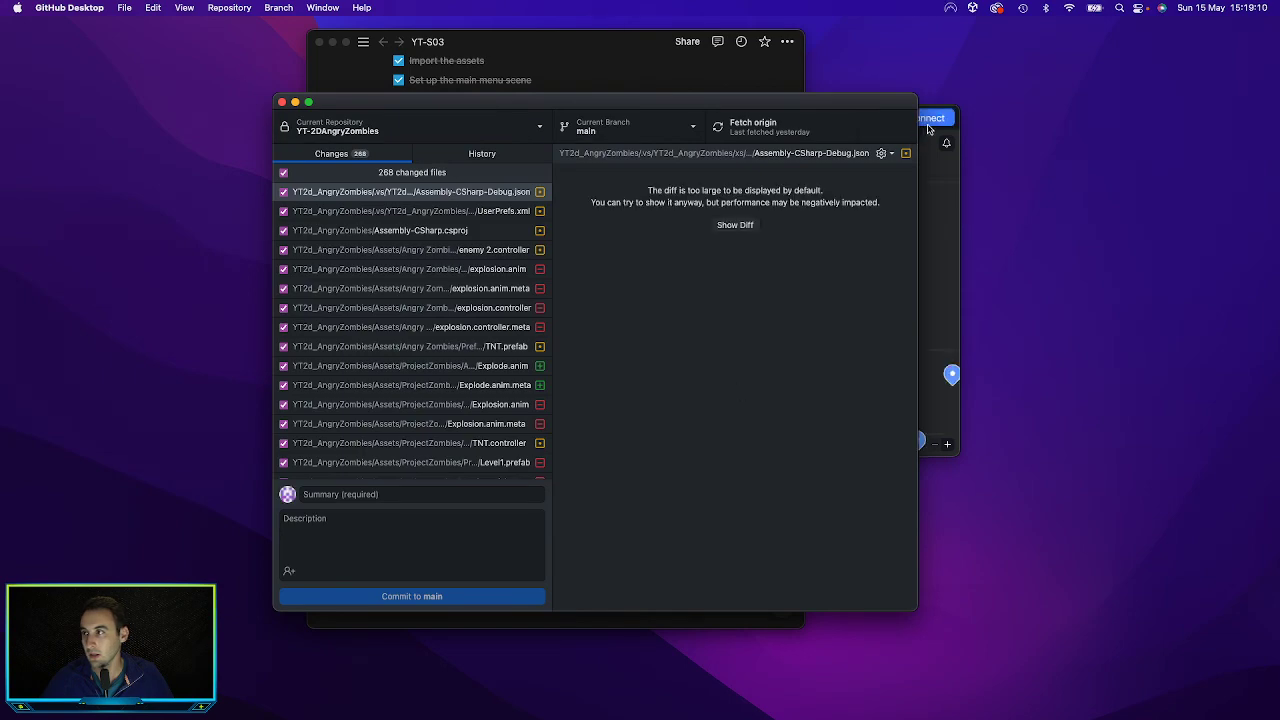
pyautogui.click(928, 128)
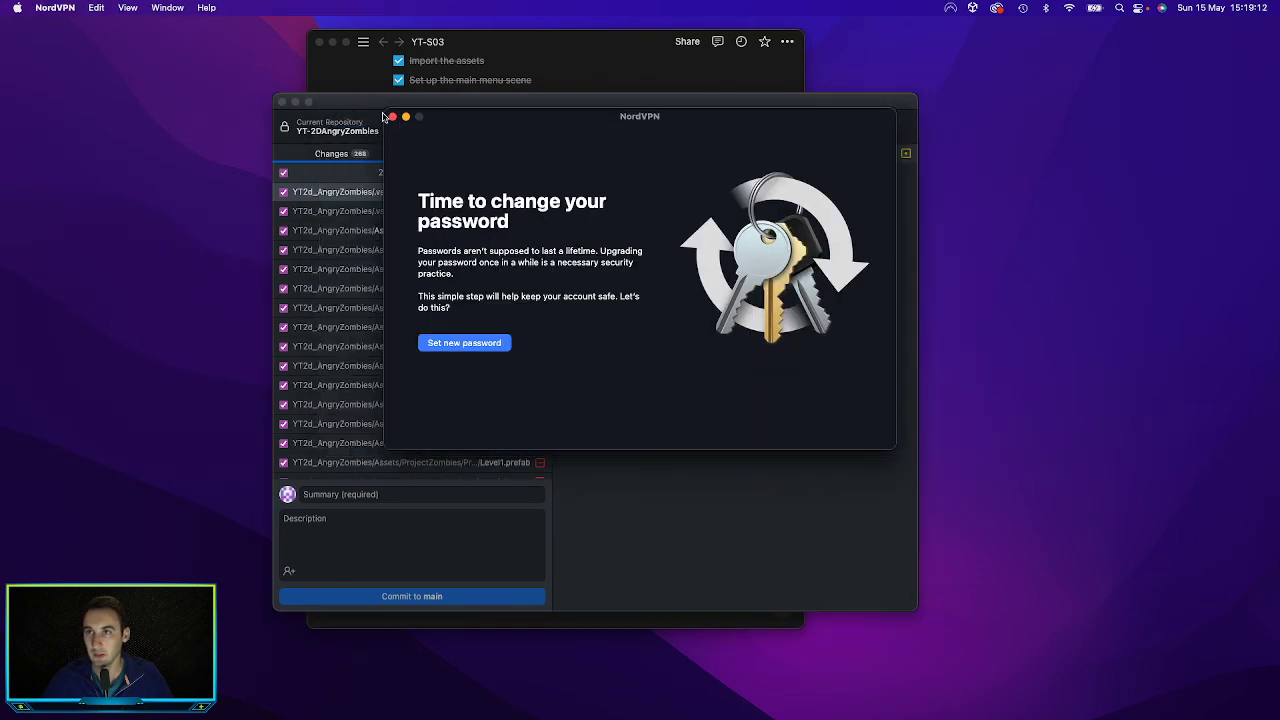
pyautogui.moveTo(386, 104); pyautogui.dragTo(725, 91)
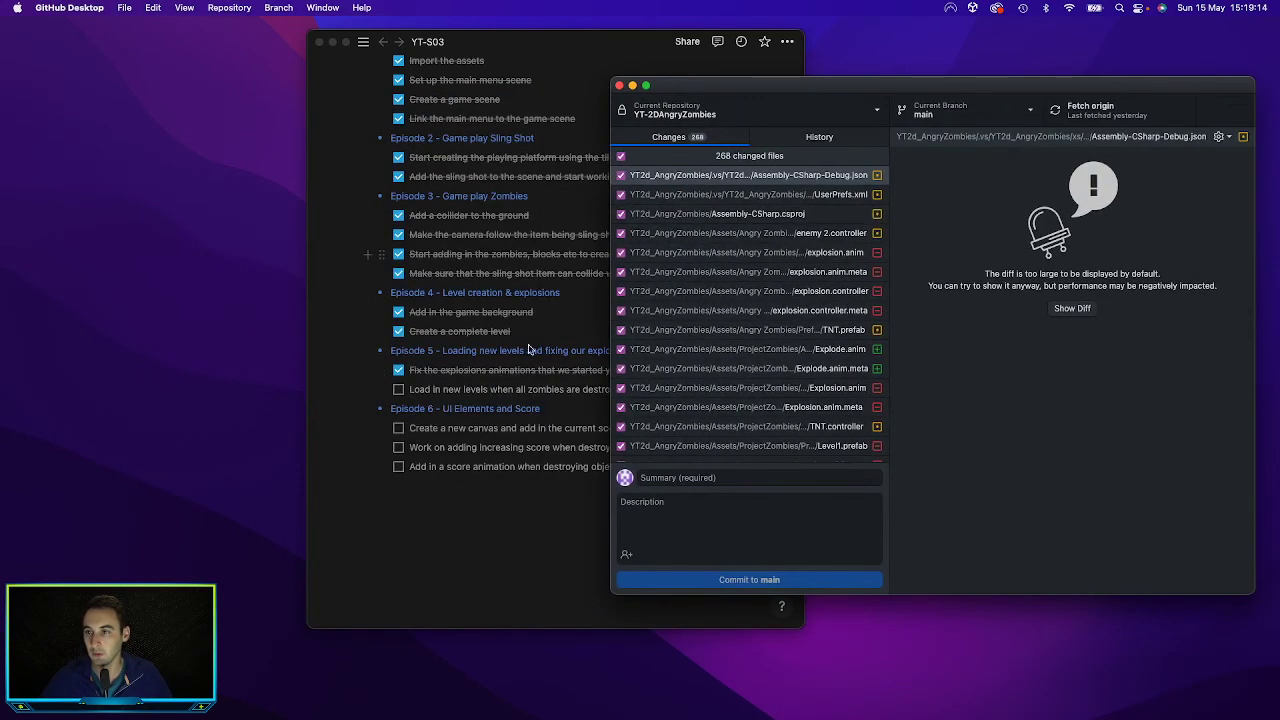
# Copy the Episode 5 title "Loading new levels and fixing our explosions" from Notion into the GitHub Desktop commit summary
pyautogui.click(495, 357)
pyautogui.moveTo(443, 351); pyautogui.dragTo(571, 363)
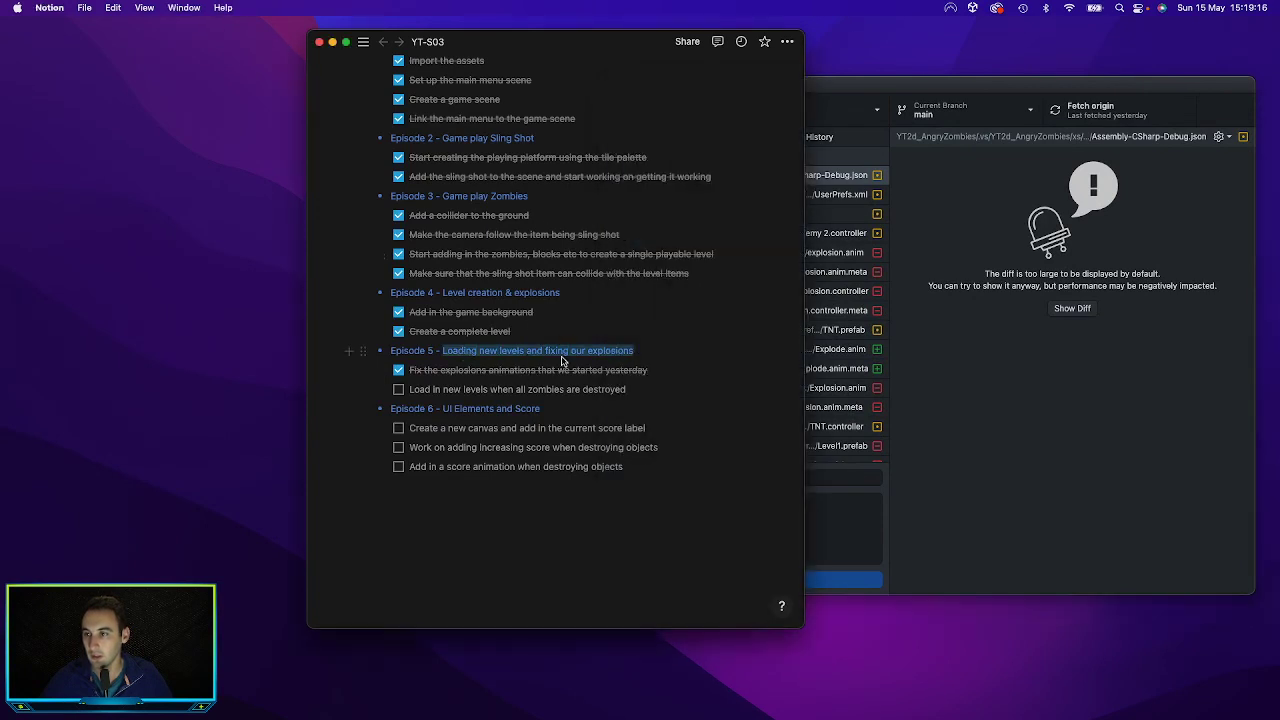
pyautogui.press('super+c')
pyautogui.click(945, 424)
pyautogui.click(811, 480)
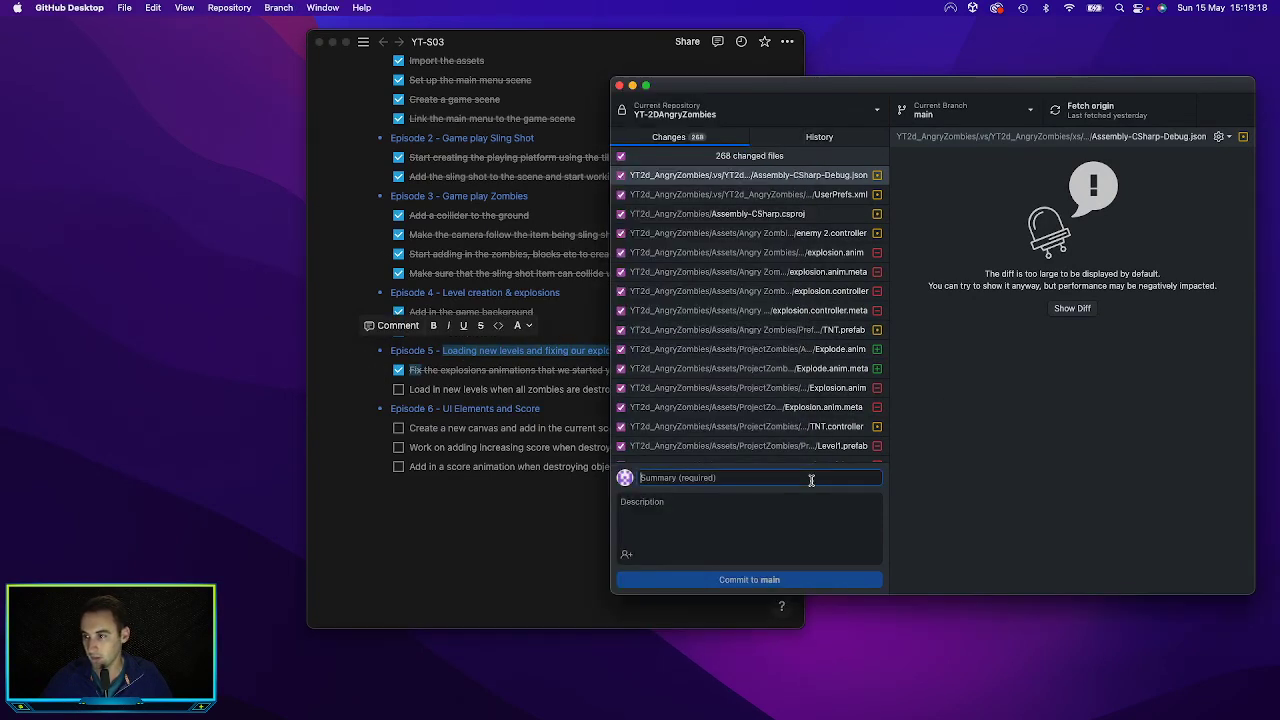
pyautogui.press('super+v')
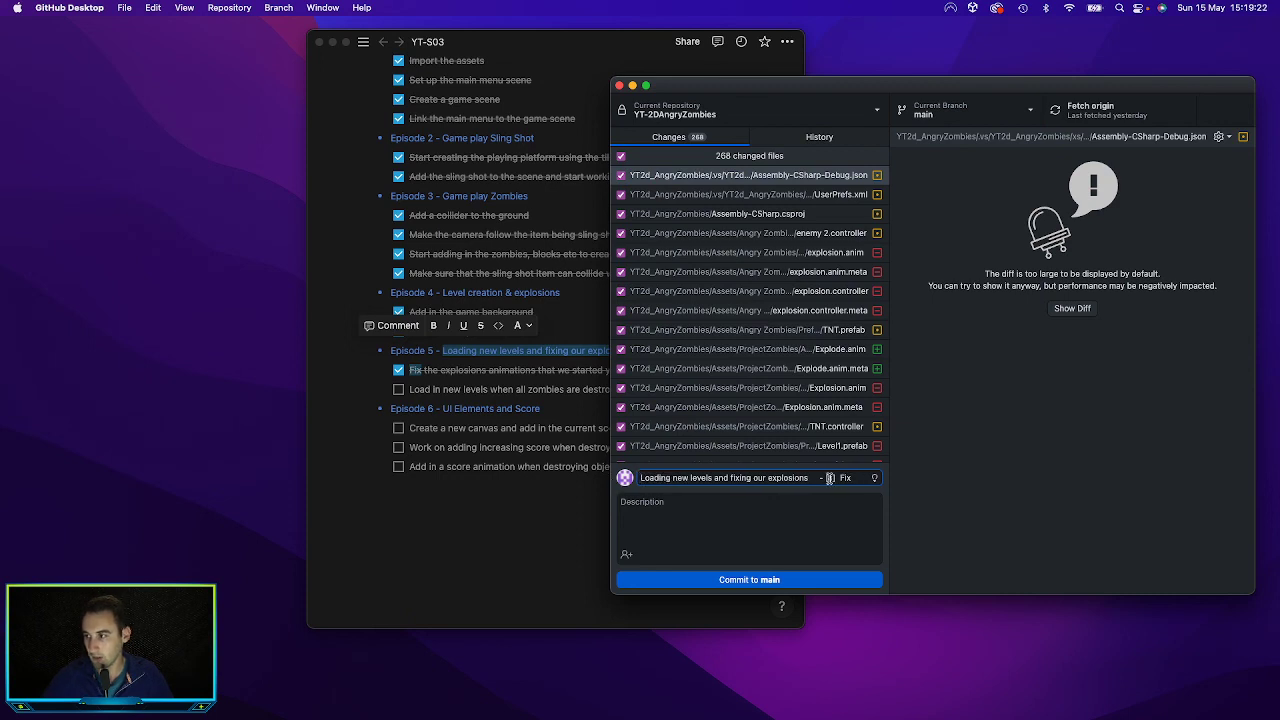
# Remove the stray checkbox marker and "Fix" from the end of the commit summary
pyautogui.press('BackSpace')
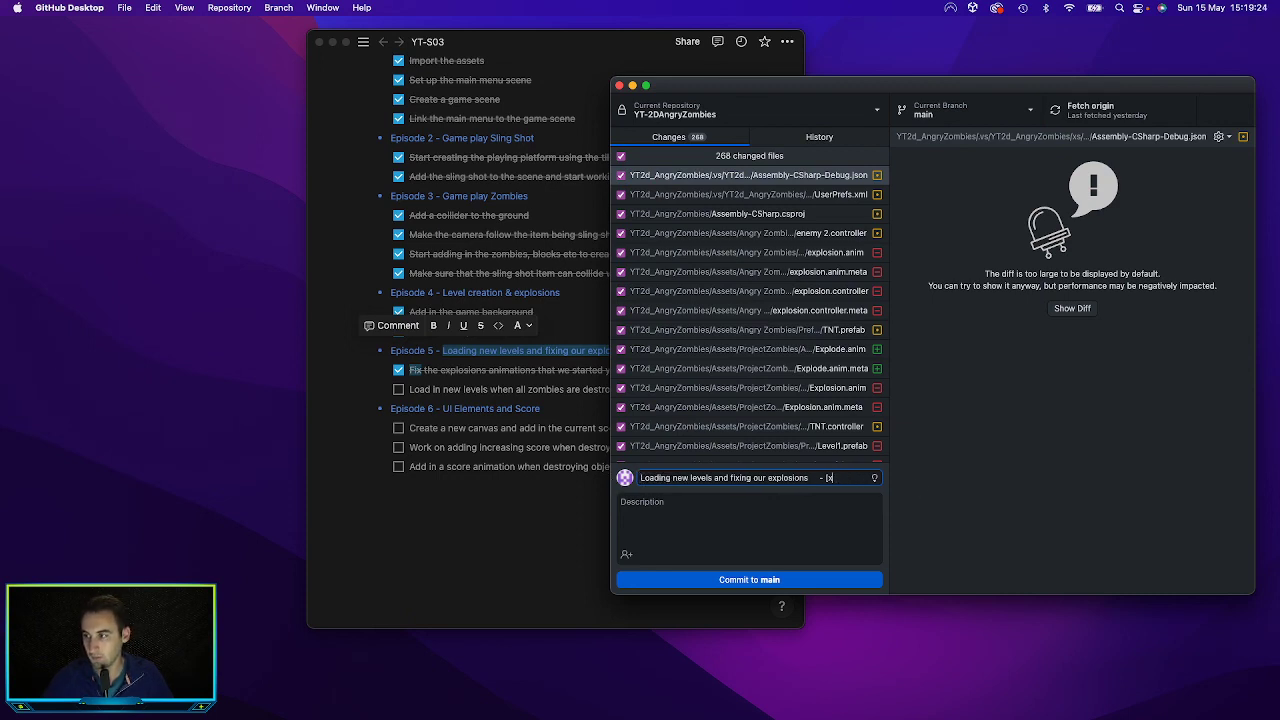
pyautogui.press('BackSpace')
pyautogui.press('BackSpace')
pyautogui.press('BackSpace')
pyautogui.press('BackSpace')
pyautogui.press('BackSpace')
pyautogui.press('BackSpace')
# Enter the commit description "Fixed our explosion animations and add in a new level to the game" and commit the changes to main
pyautogui.click(621, 502)
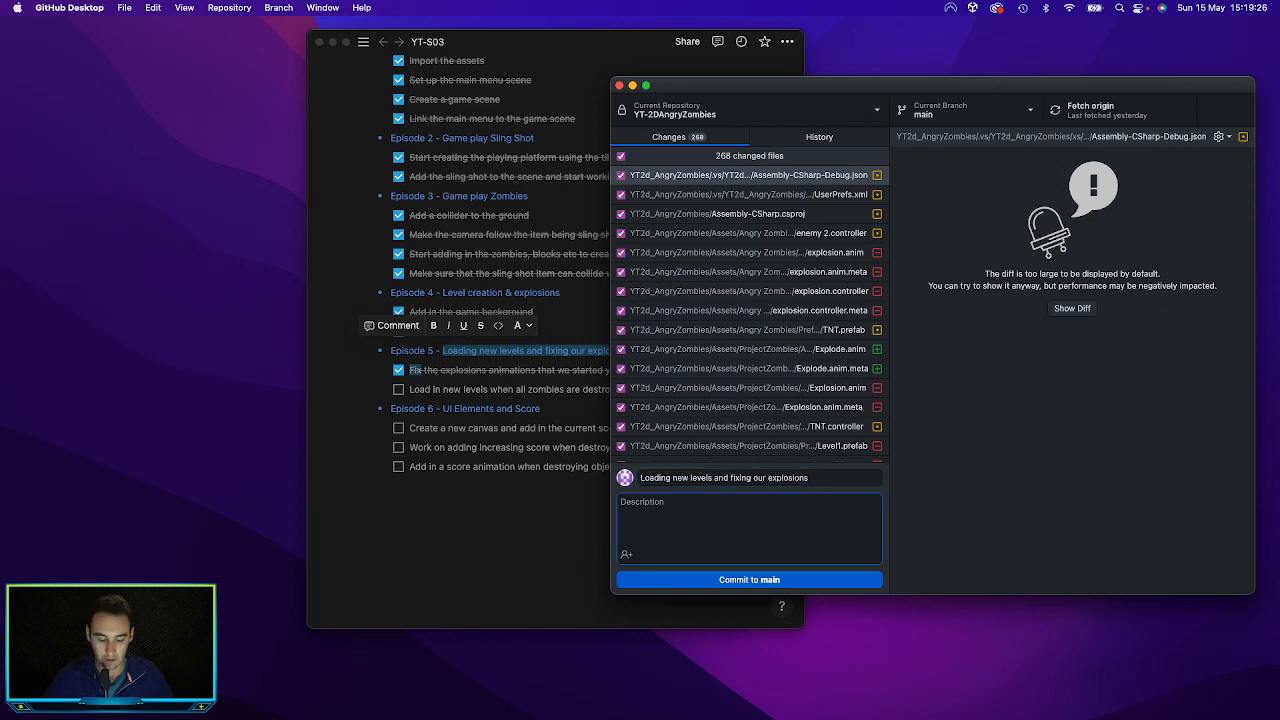
pyautogui.write('Fixed ')
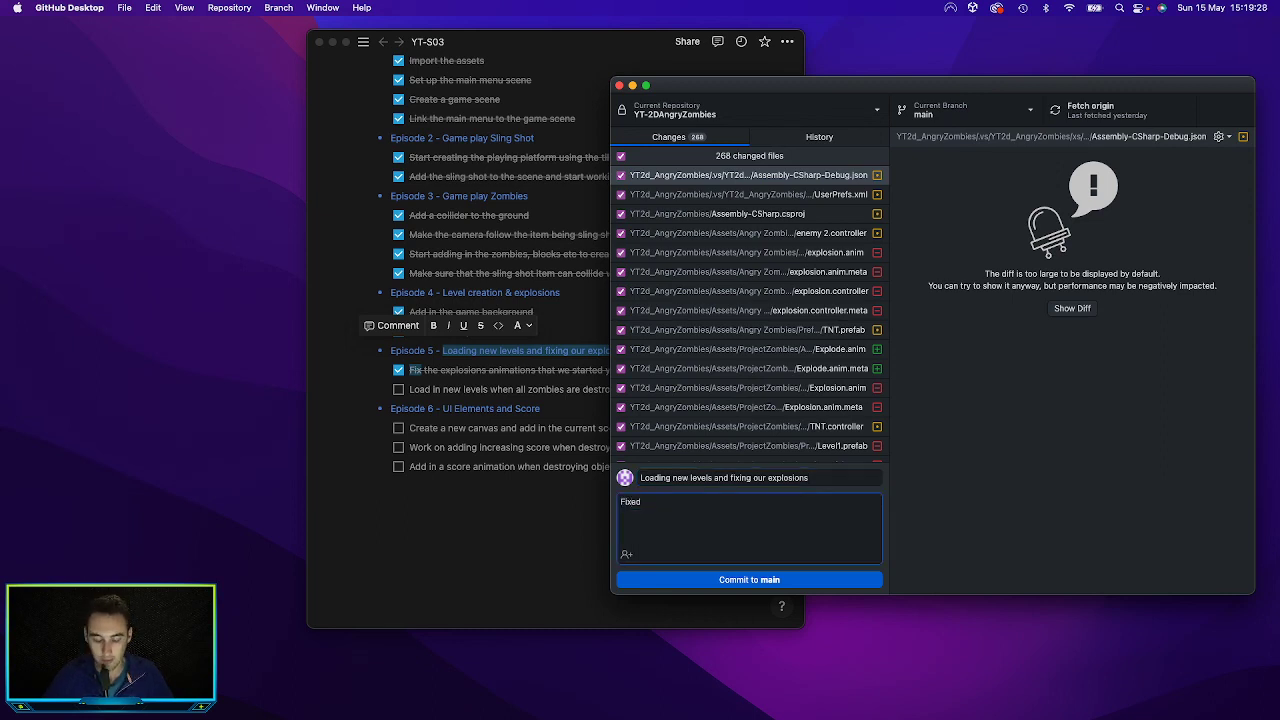
pyautogui.write('our ex')
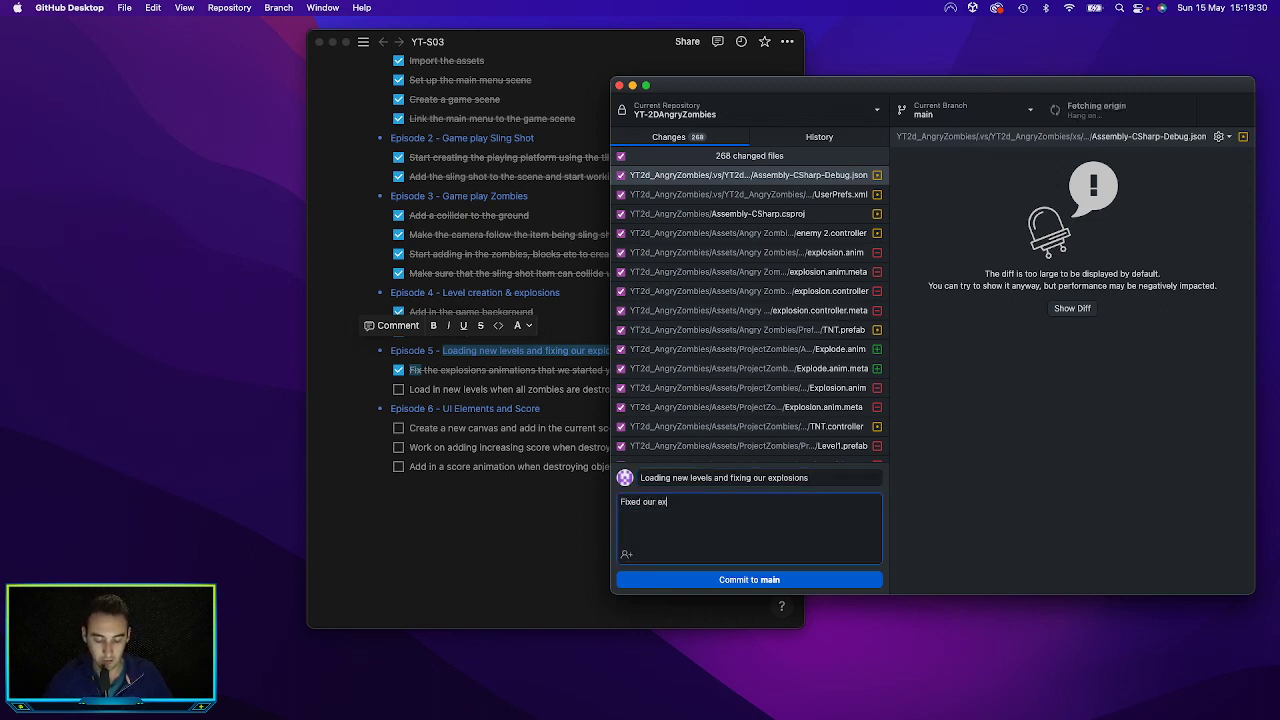
pyautogui.write('plosion')
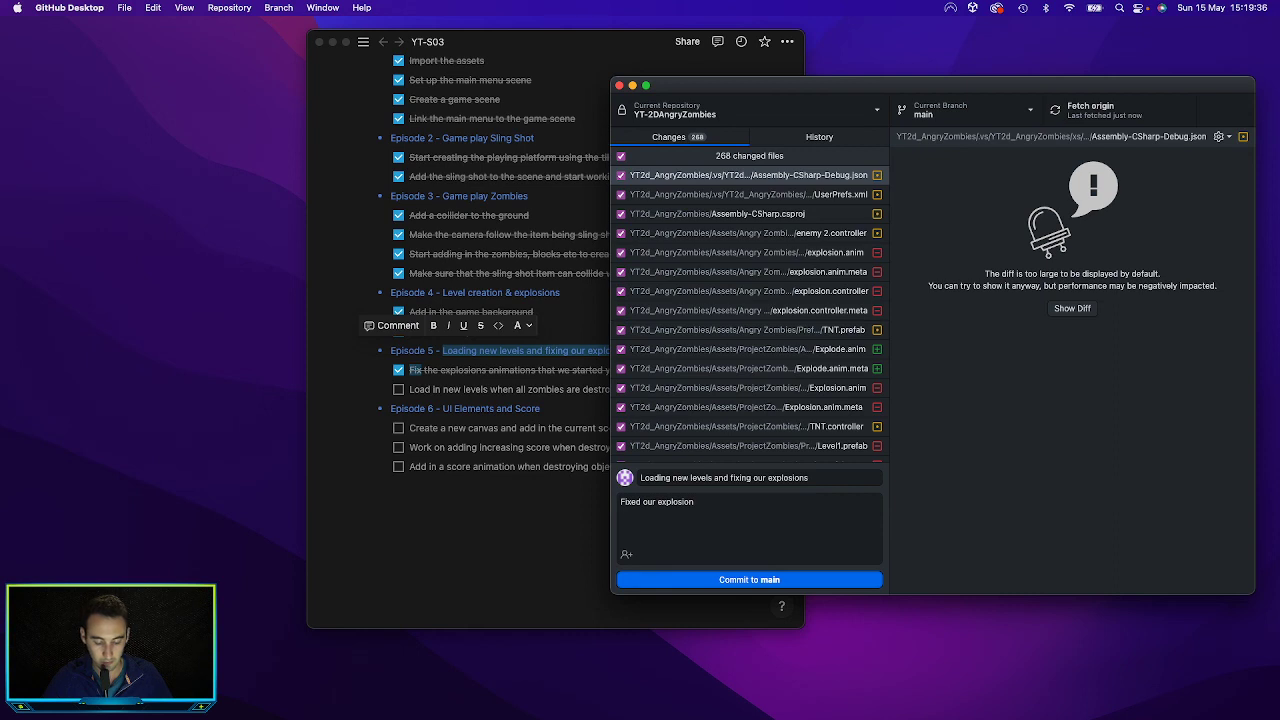
pyautogui.click(834, 525)
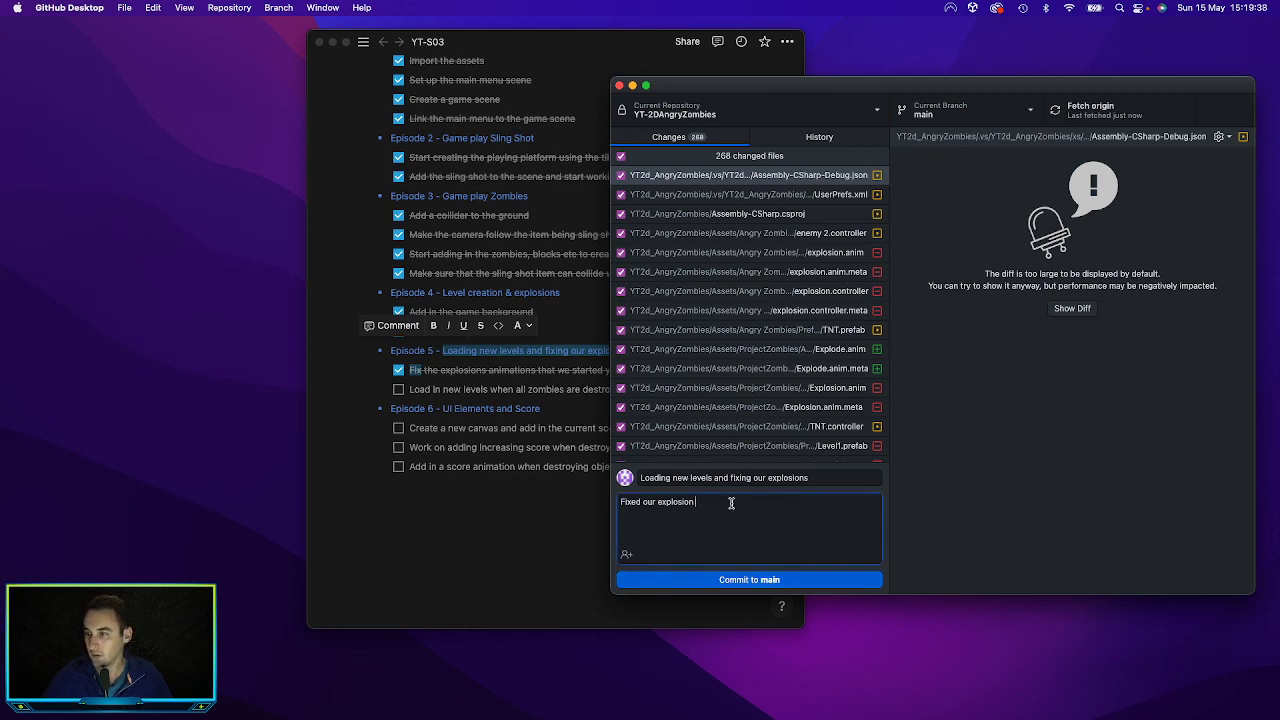
pyautogui.write('animations an')
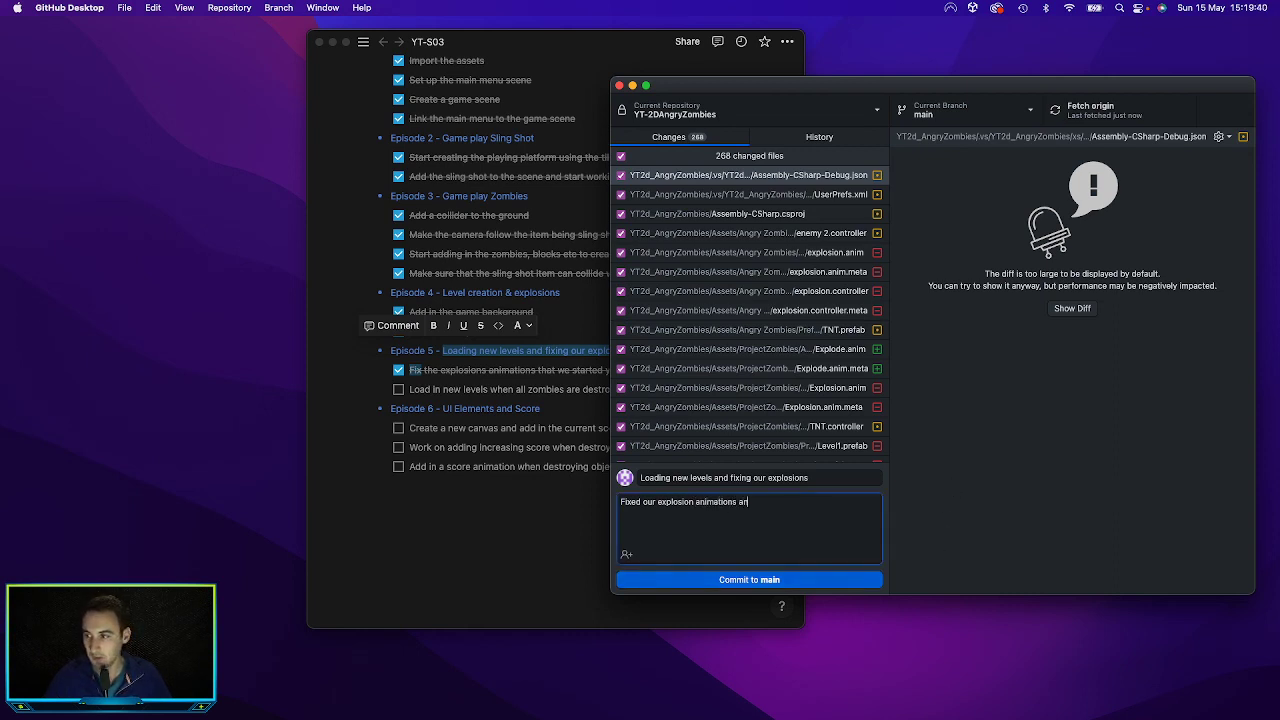
pyautogui.write('d add')
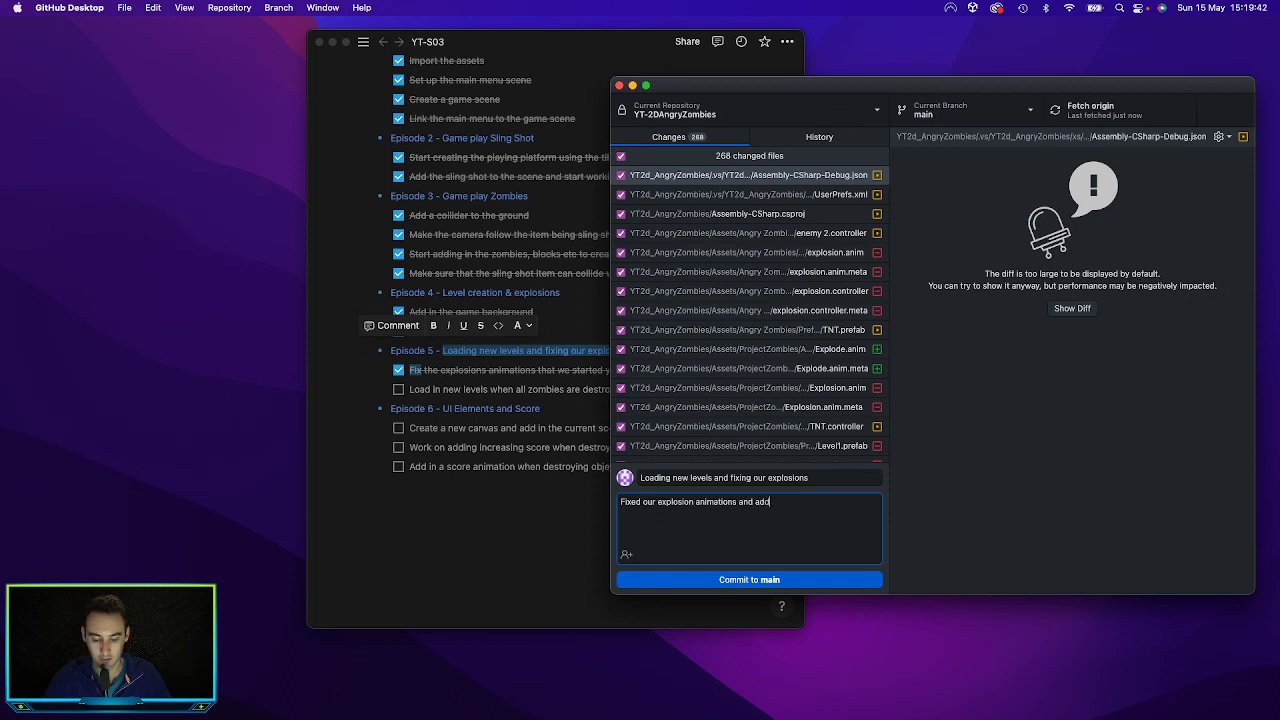
pyautogui.write(' in a ne')
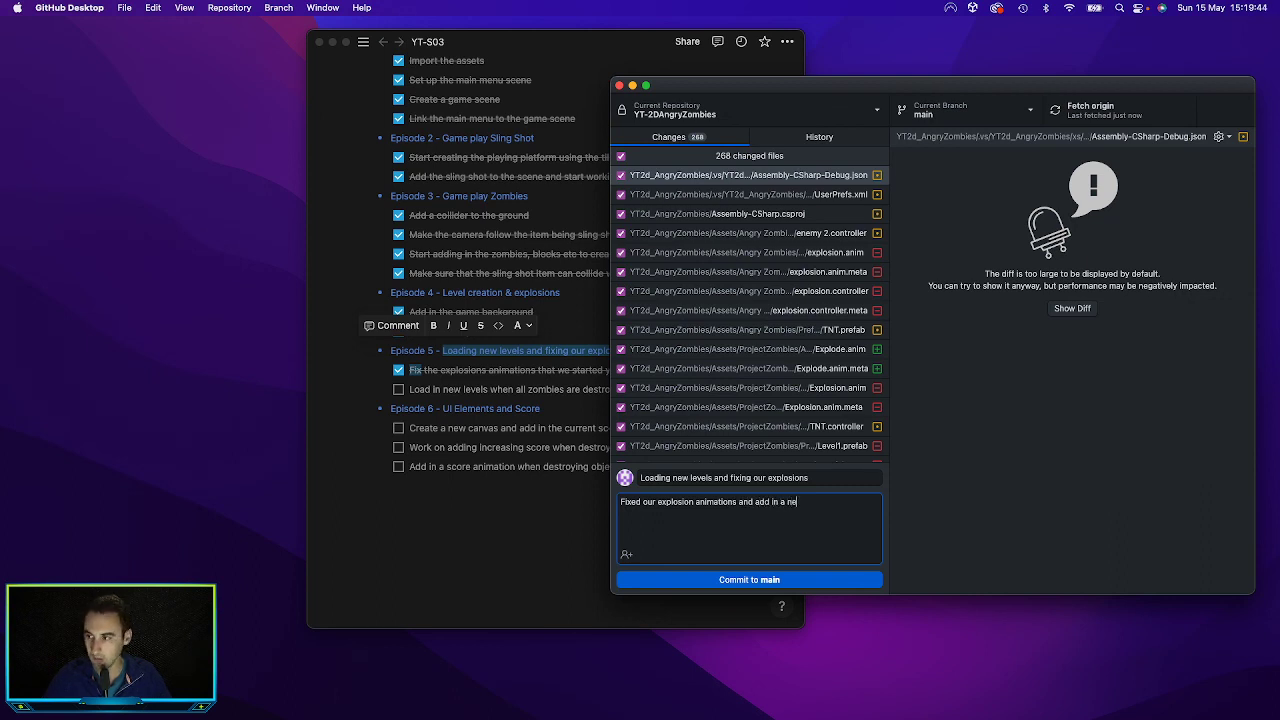
pyautogui.write('w level ')
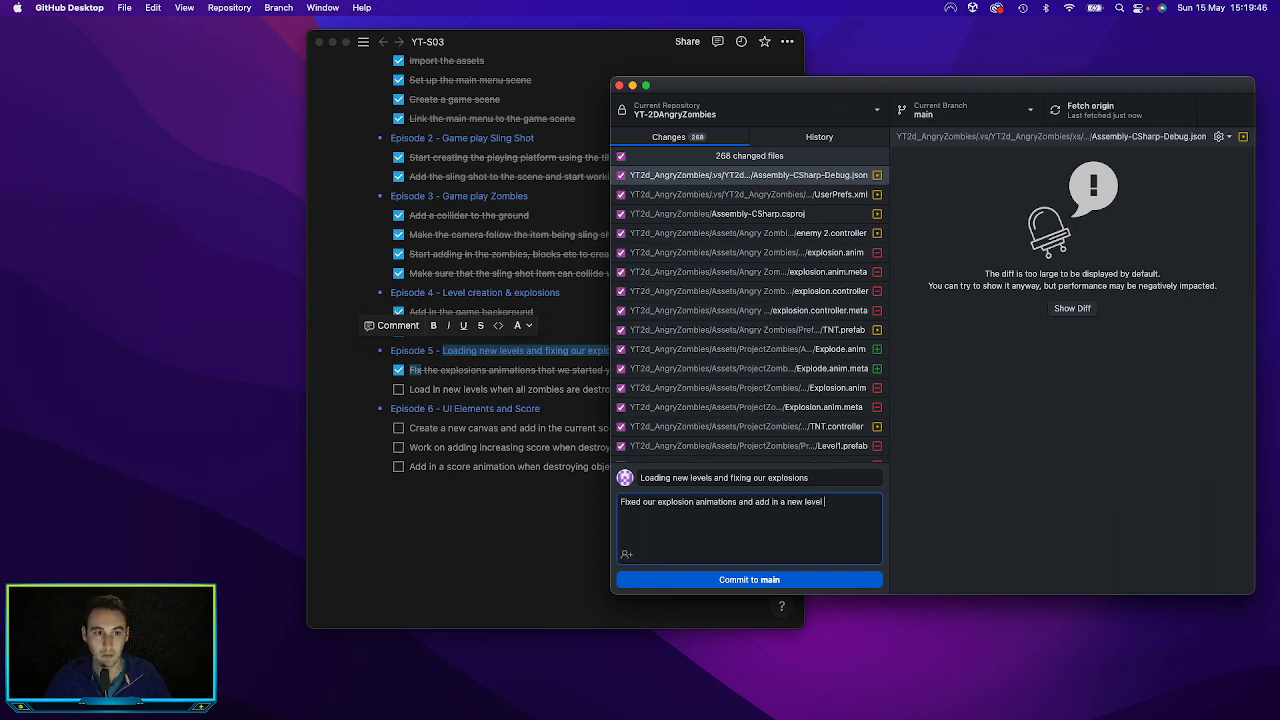
pyautogui.write('to the fame')
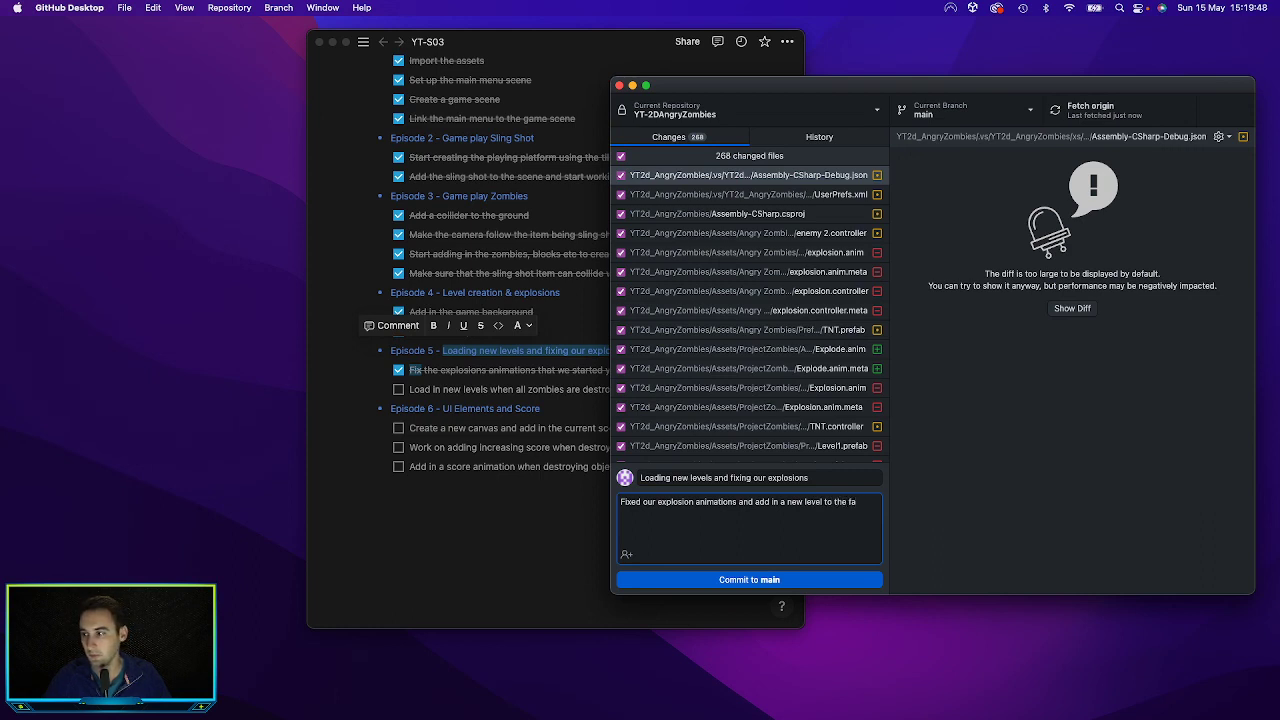
pyautogui.press('BackSpace')
pyautogui.press('BackSpace')
pyautogui.write('game')
pyautogui.click(741, 578)
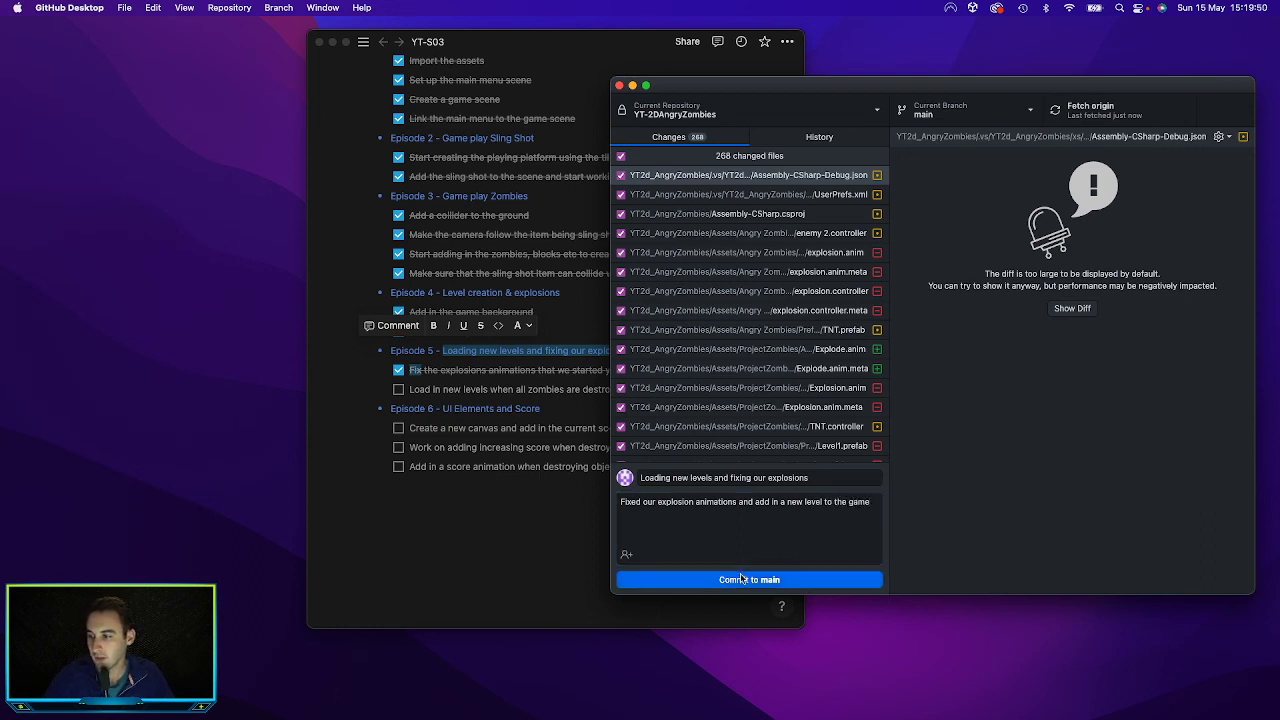